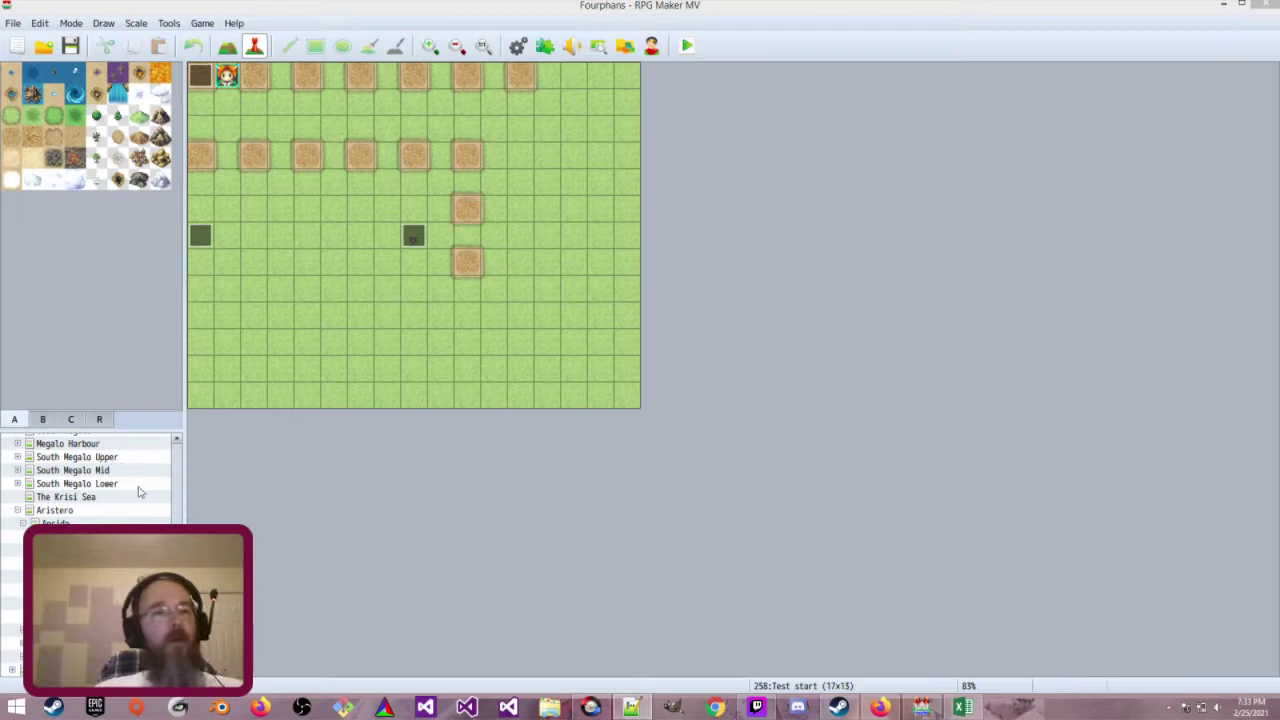
Open the Exterior map under Evlogo's Tower in the Aristero map group
{"action": "left_click", "coordinate": [17, 510]}
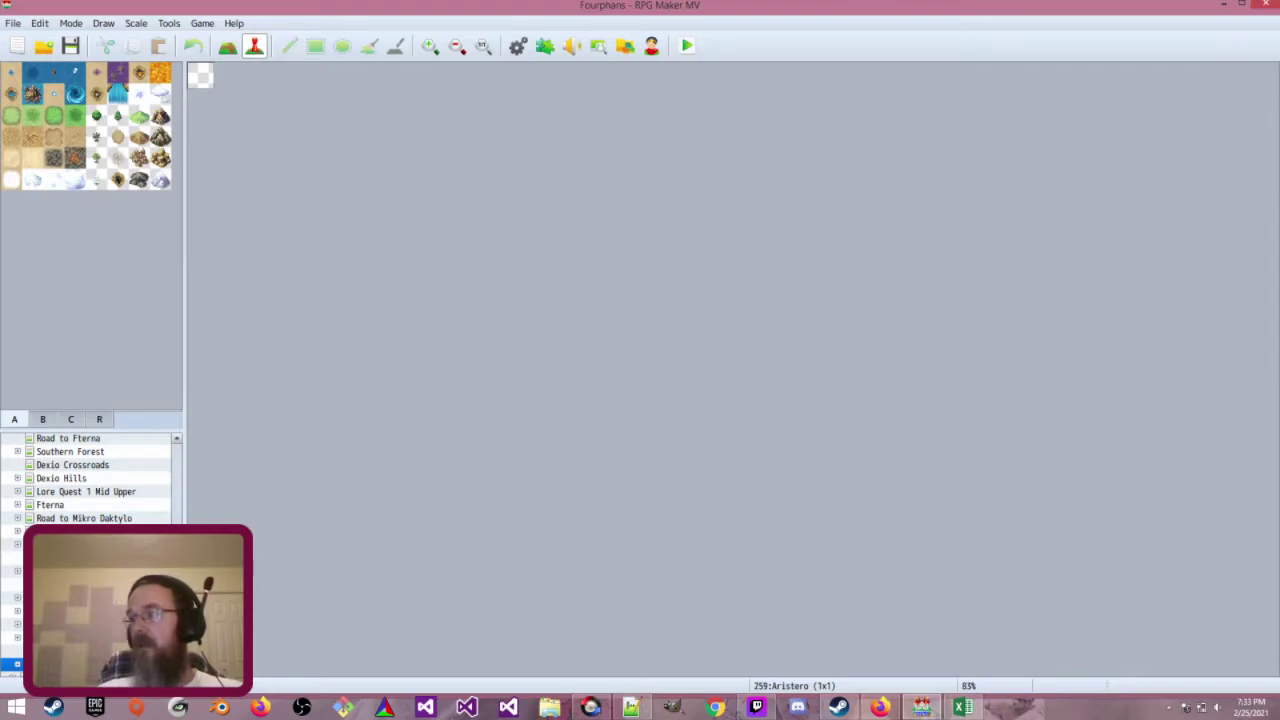
{"action": "left_click_drag", "start_coordinate": [447, 176], "coordinate": [1279, 180]}
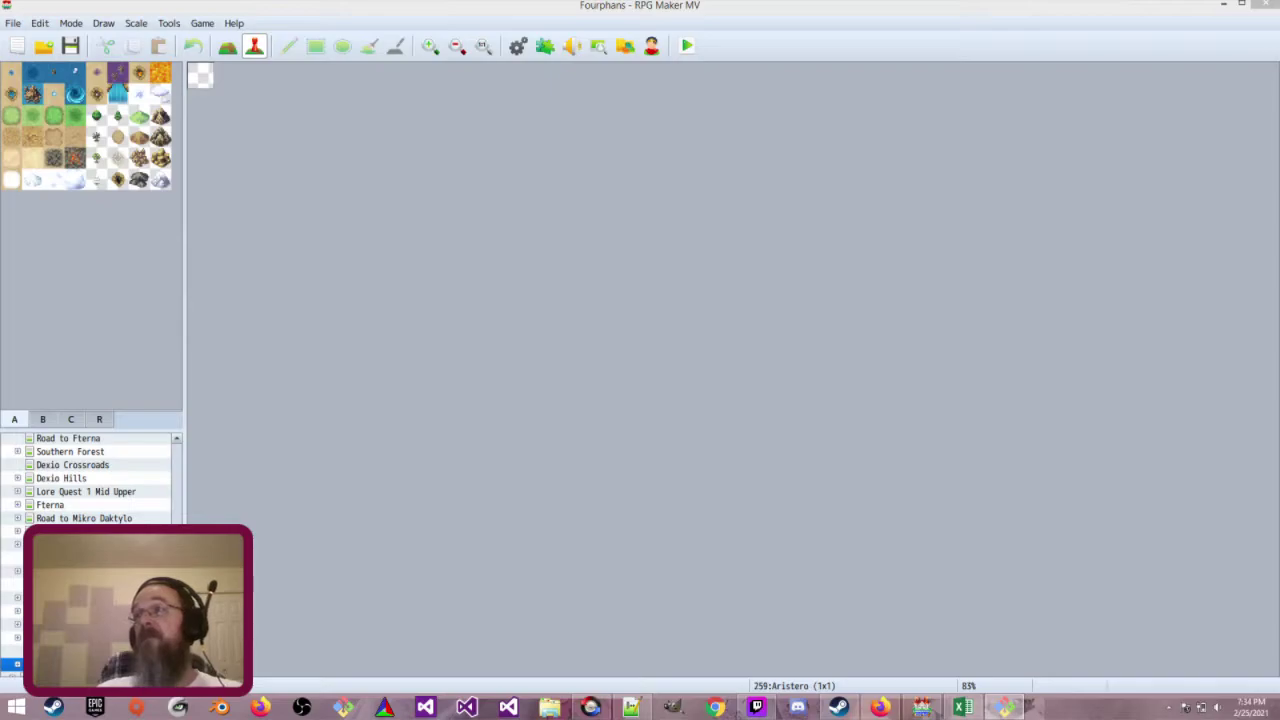
{"action": "left_click", "coordinate": [528, 231]}
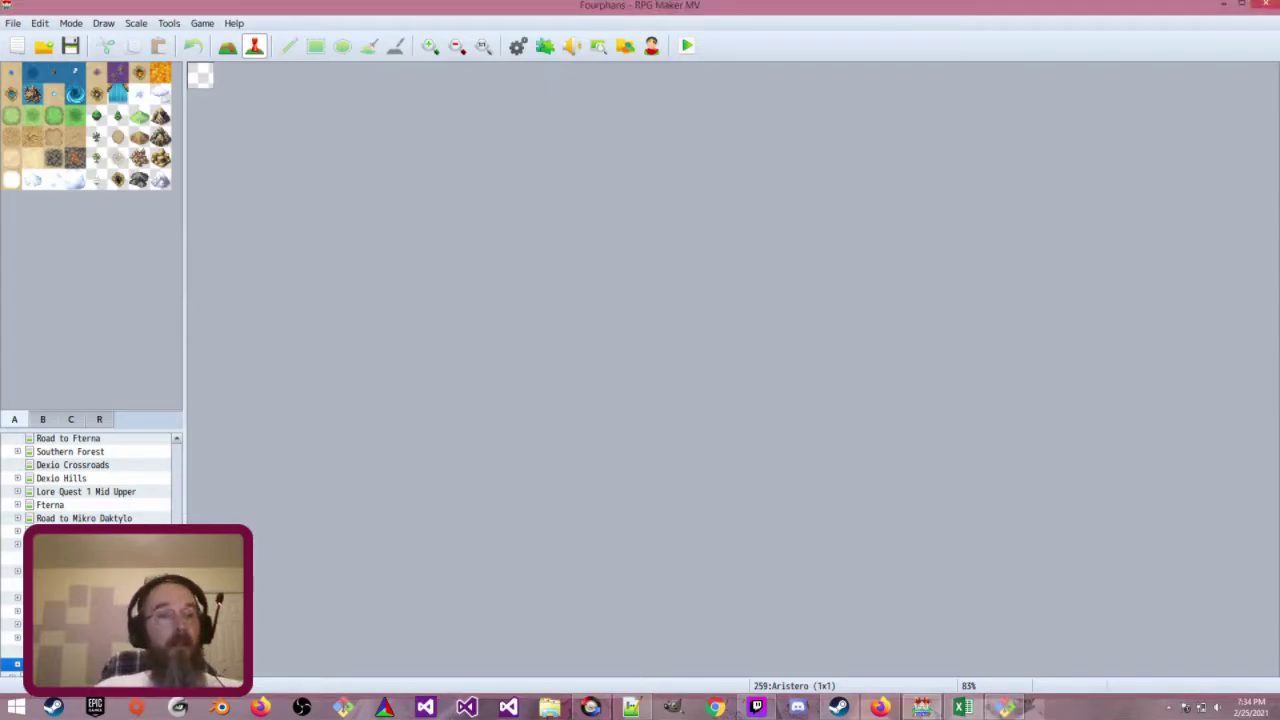
{"action": "scroll", "coordinate": [90, 480], "scroll_direction": "down", "scroll_amount": 1}
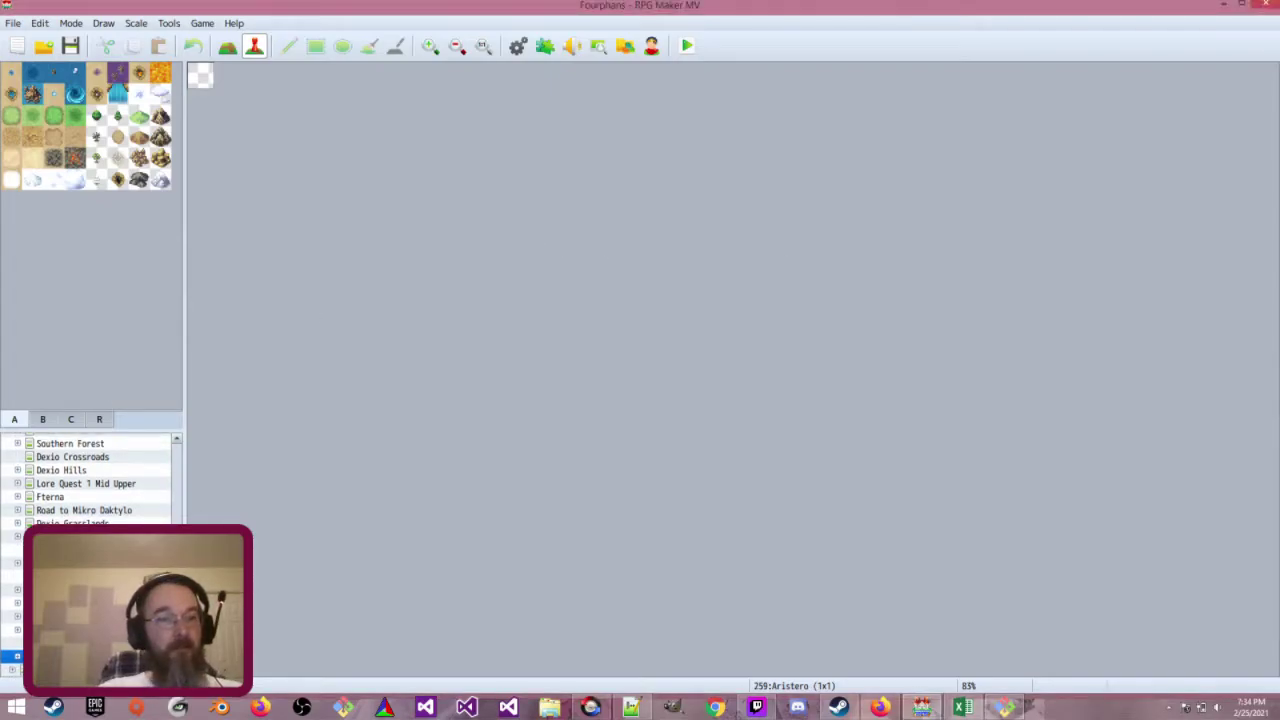
{"action": "scroll", "coordinate": [90, 480], "scroll_direction": "down", "scroll_amount": 5}
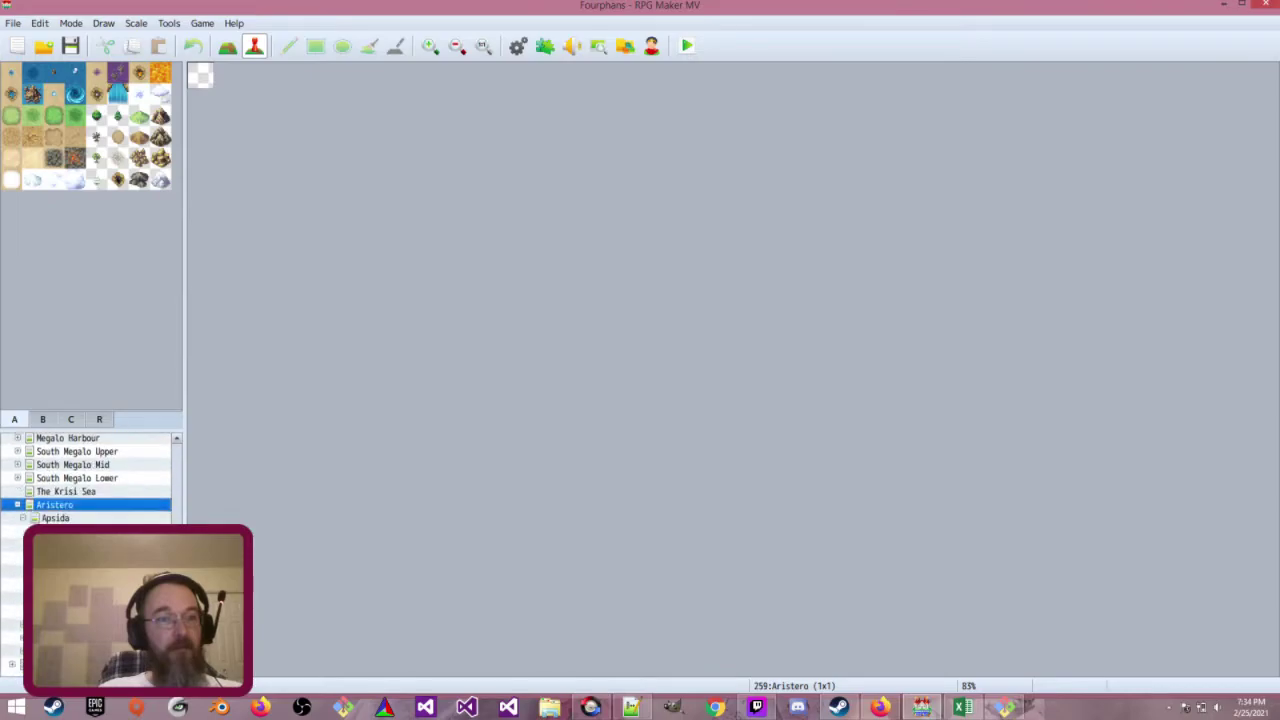
{"action": "left_click", "coordinate": [90, 628]}
{"action": "scroll", "coordinate": [90, 600], "scroll_direction": "down", "scroll_amount": 2}
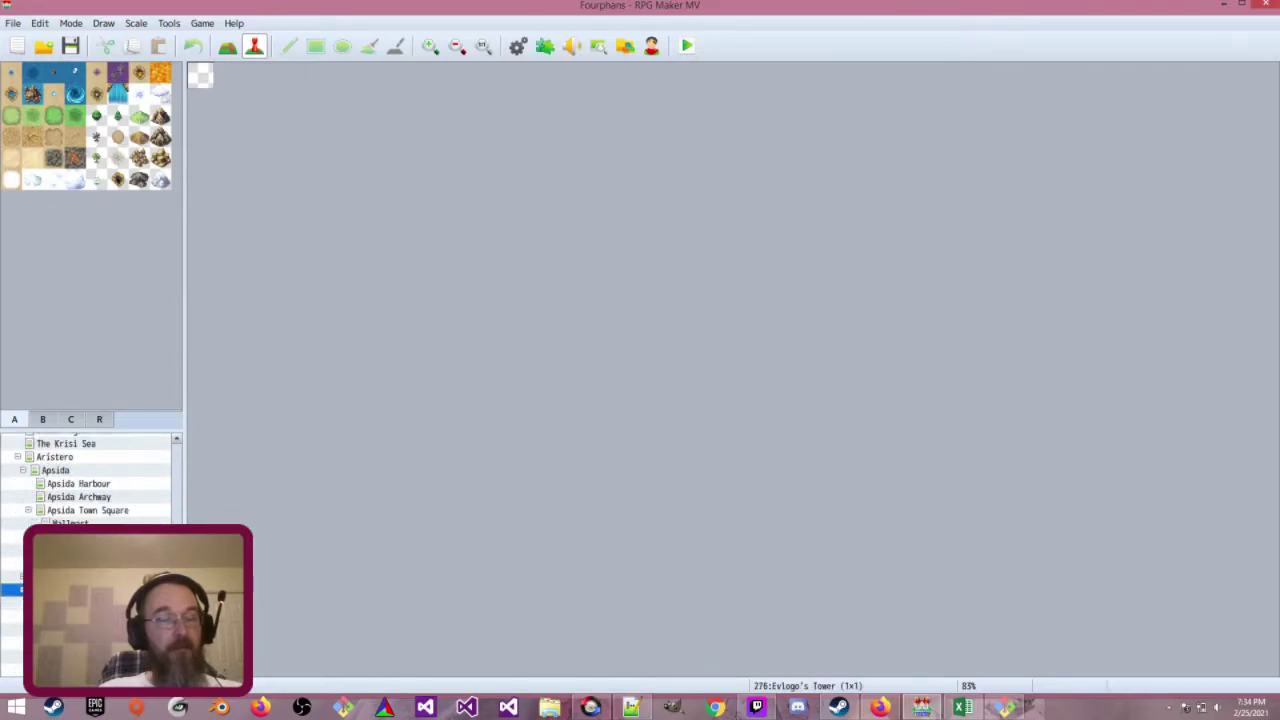
{"action": "right_click", "coordinate": [96, 603]}
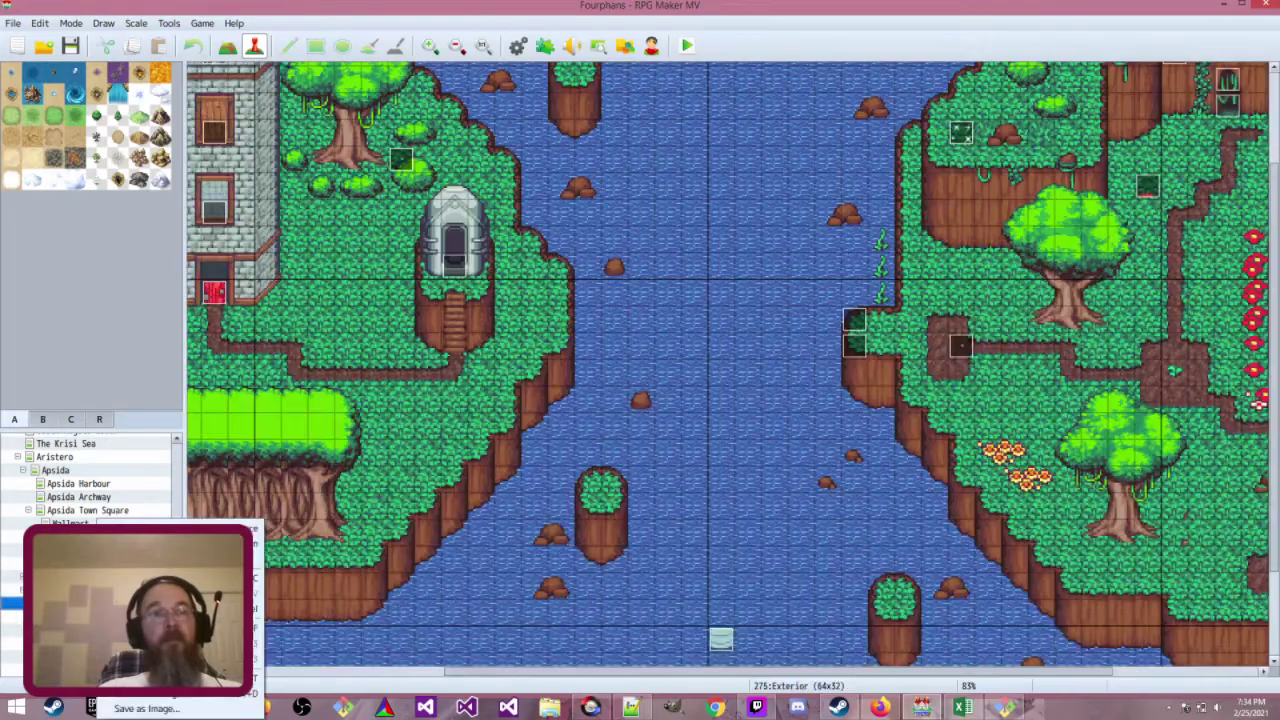
{"action": "left_click", "coordinate": [543, 396]}
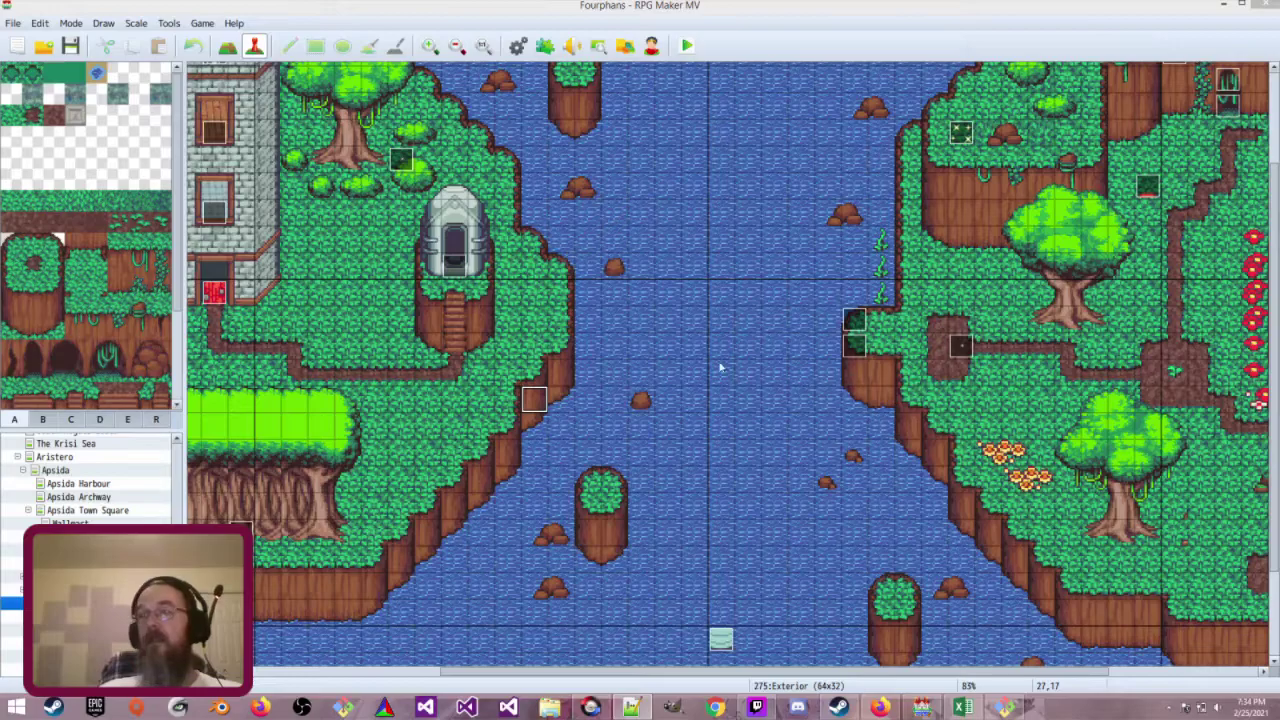
Examine the found-item message in the Mild Magic Potion event beside the westernmost tree on the tower island
{"action": "scroll", "coordinate": [675, 364], "scroll_direction": "up", "scroll_amount": 1}
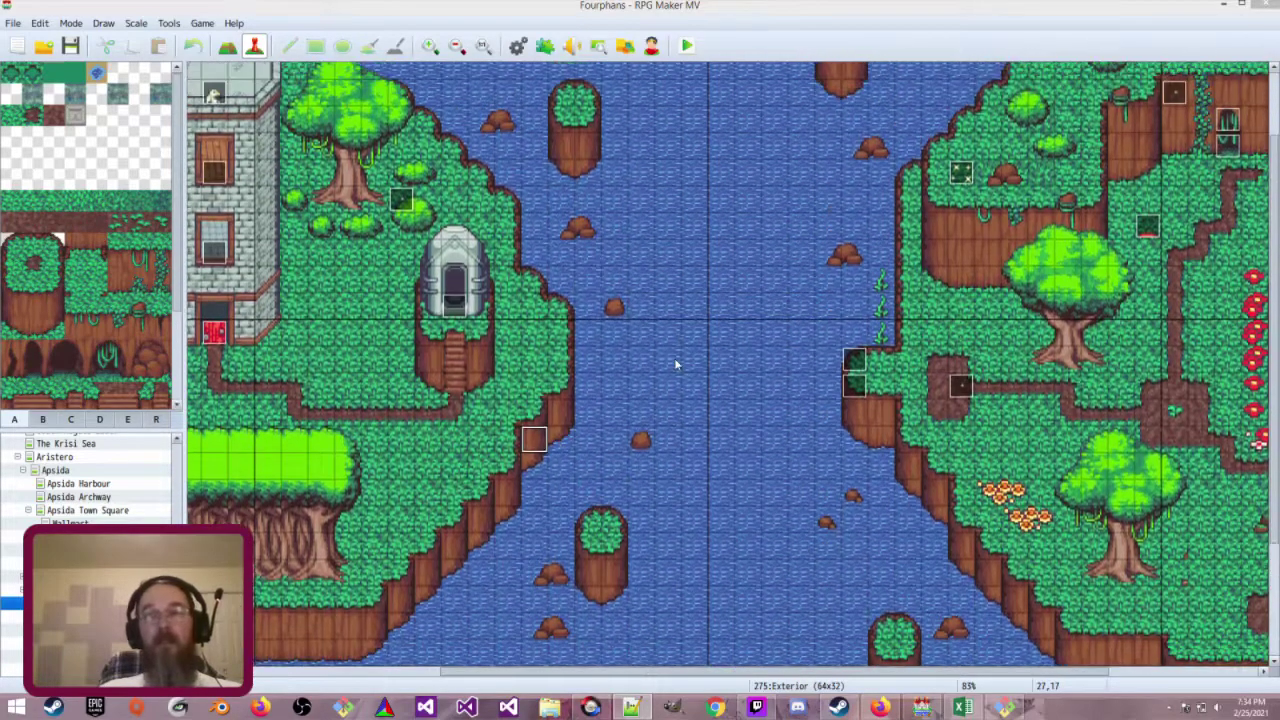
{"action": "scroll", "coordinate": [455, 497], "scroll_direction": "left", "scroll_amount": 5}
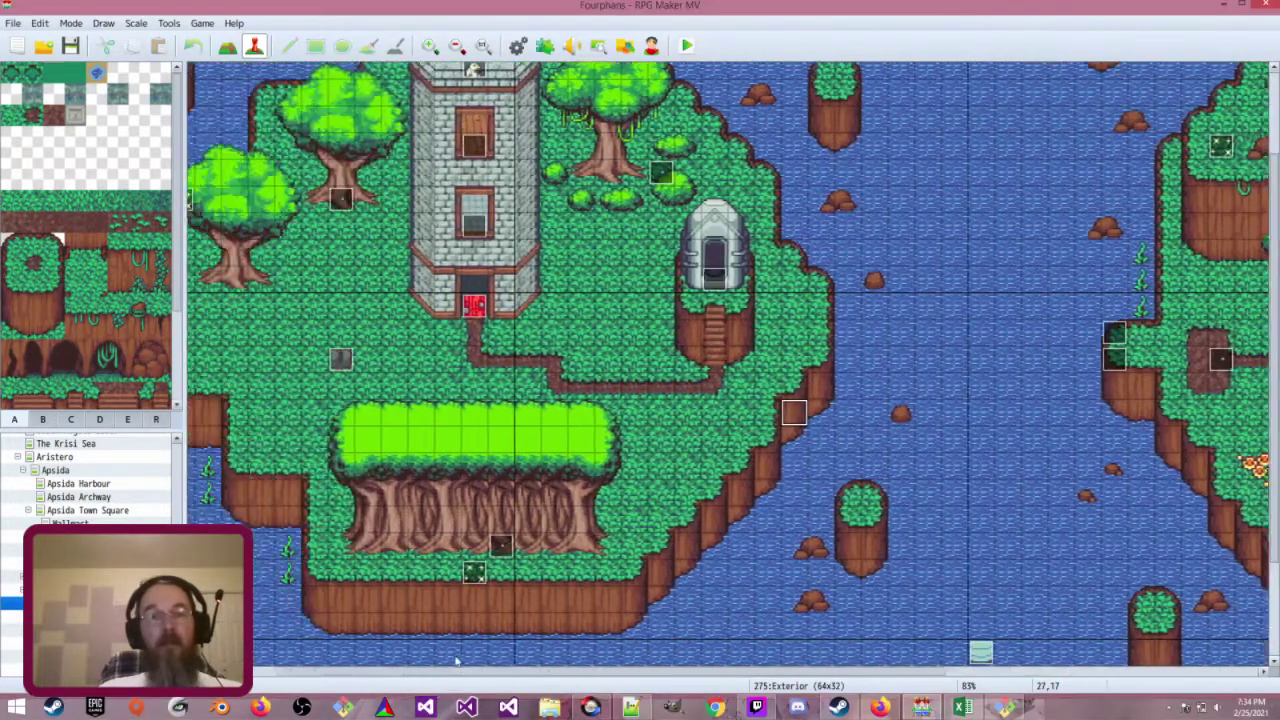
{"action": "scroll", "coordinate": [455, 497], "scroll_direction": "down", "scroll_amount": 2, "text": "ctrl"}
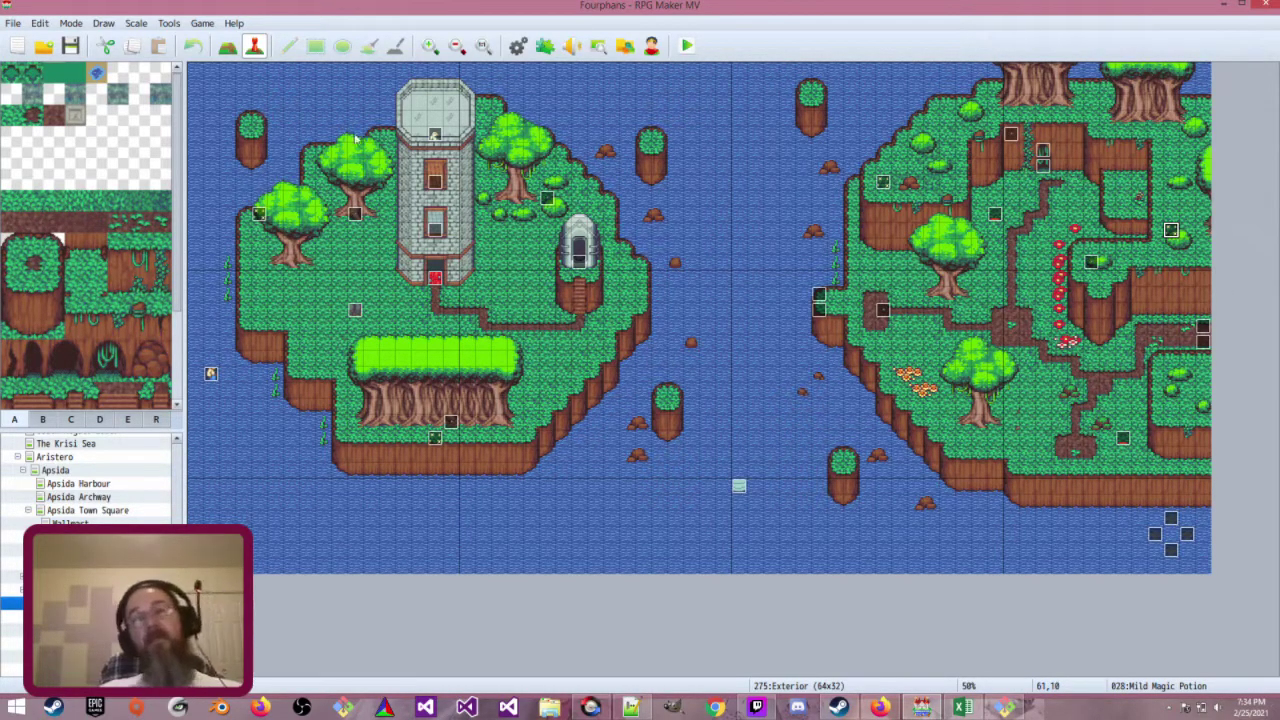
{"action": "double_click", "coordinate": [258, 214]}
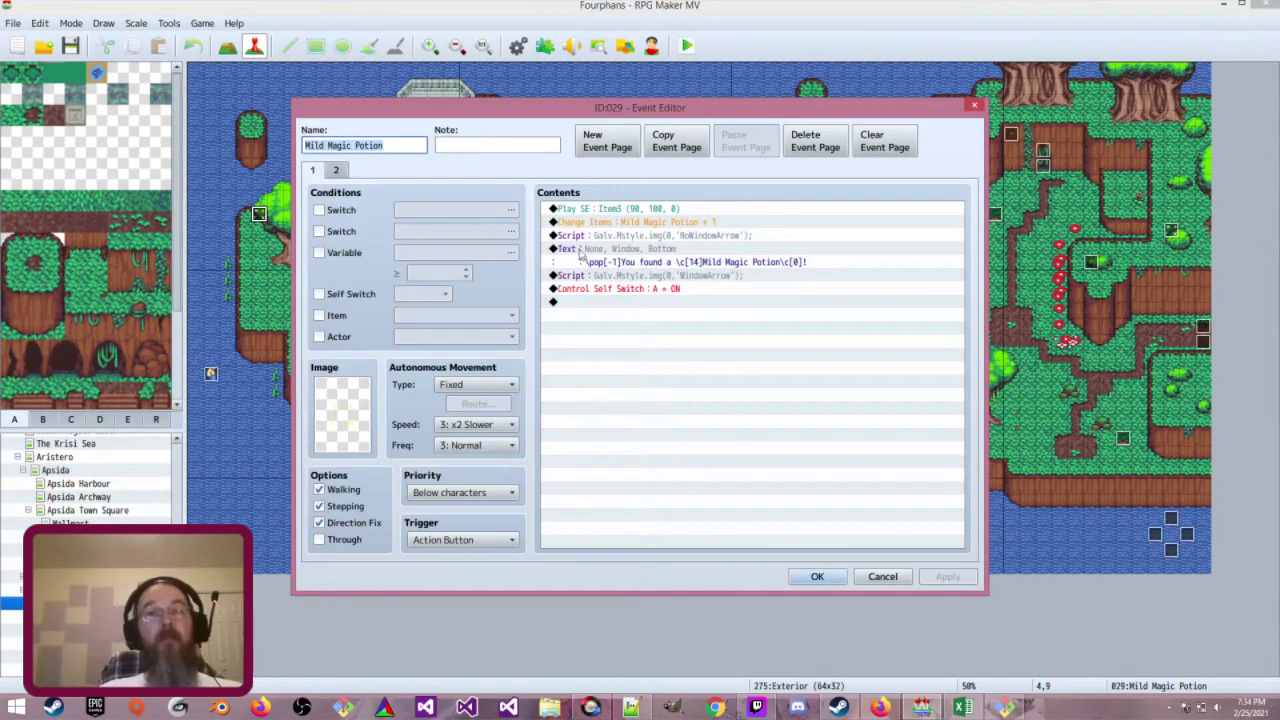
{"action": "left_click", "coordinate": [736, 258]}
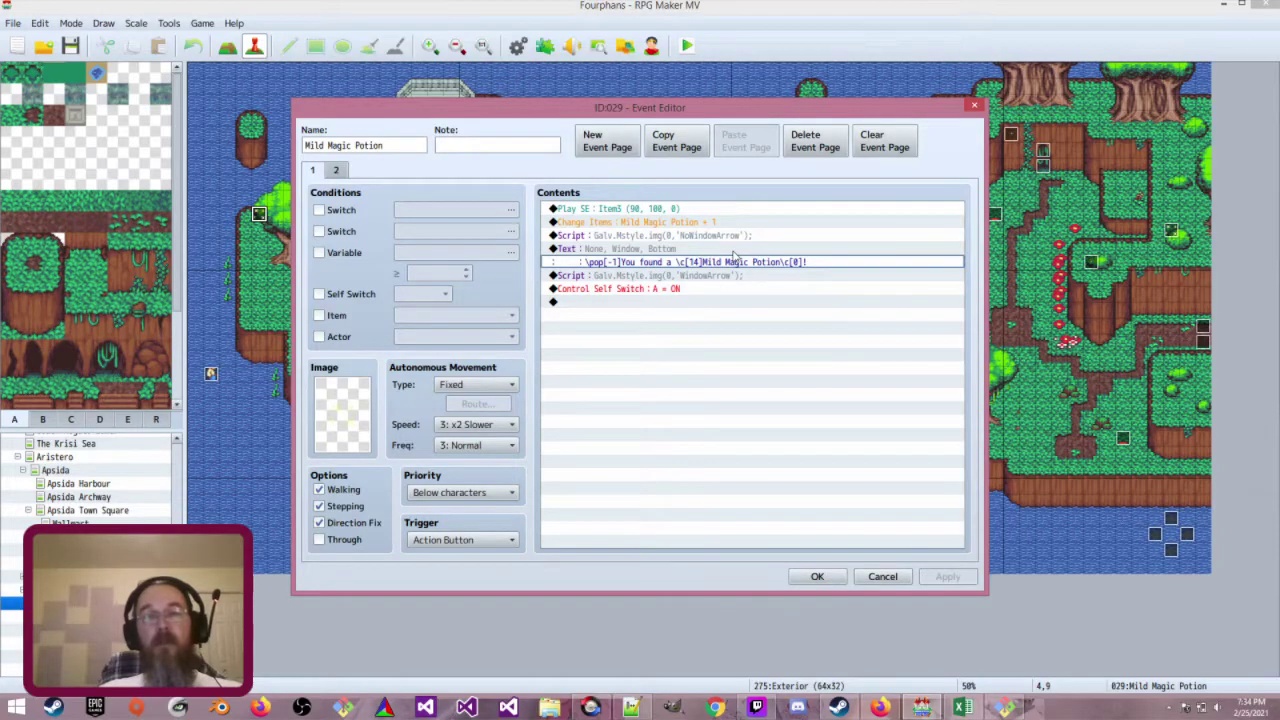
{"action": "left_click", "coordinate": [826, 576]}
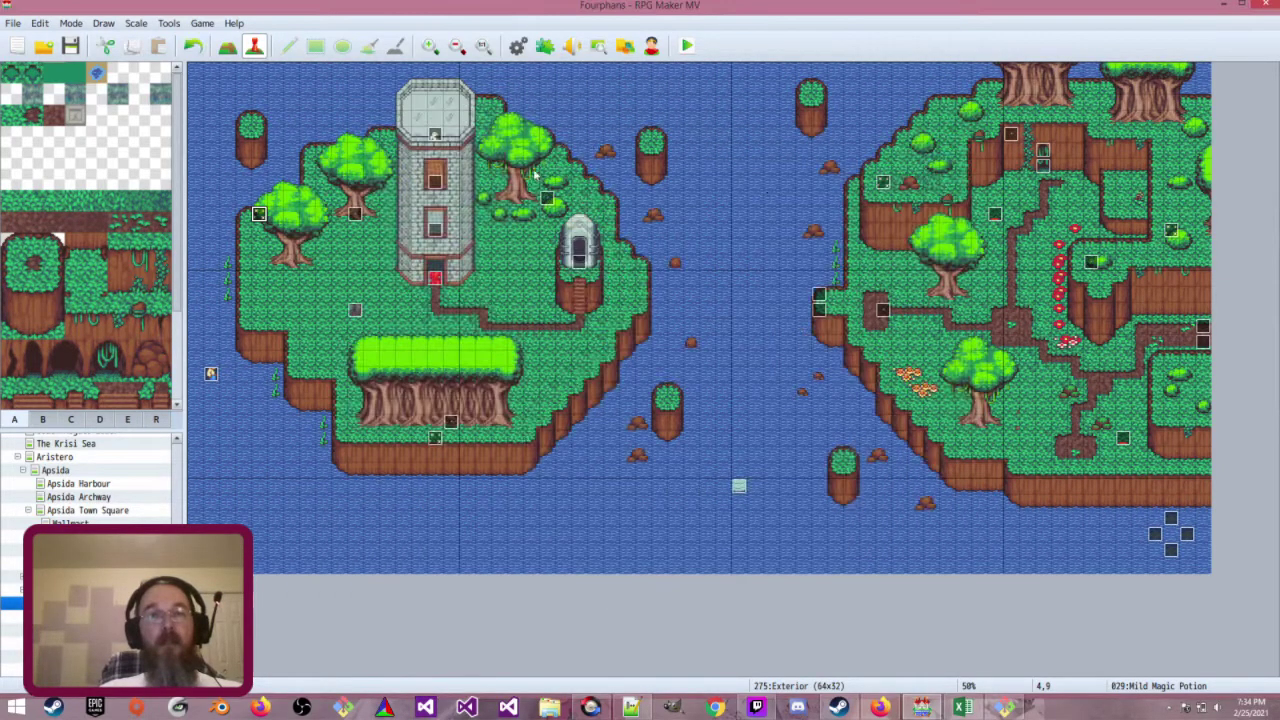
Look up the Mild Magic Potion's icon number in the item database
{"action": "left_click", "coordinate": [517, 46]}
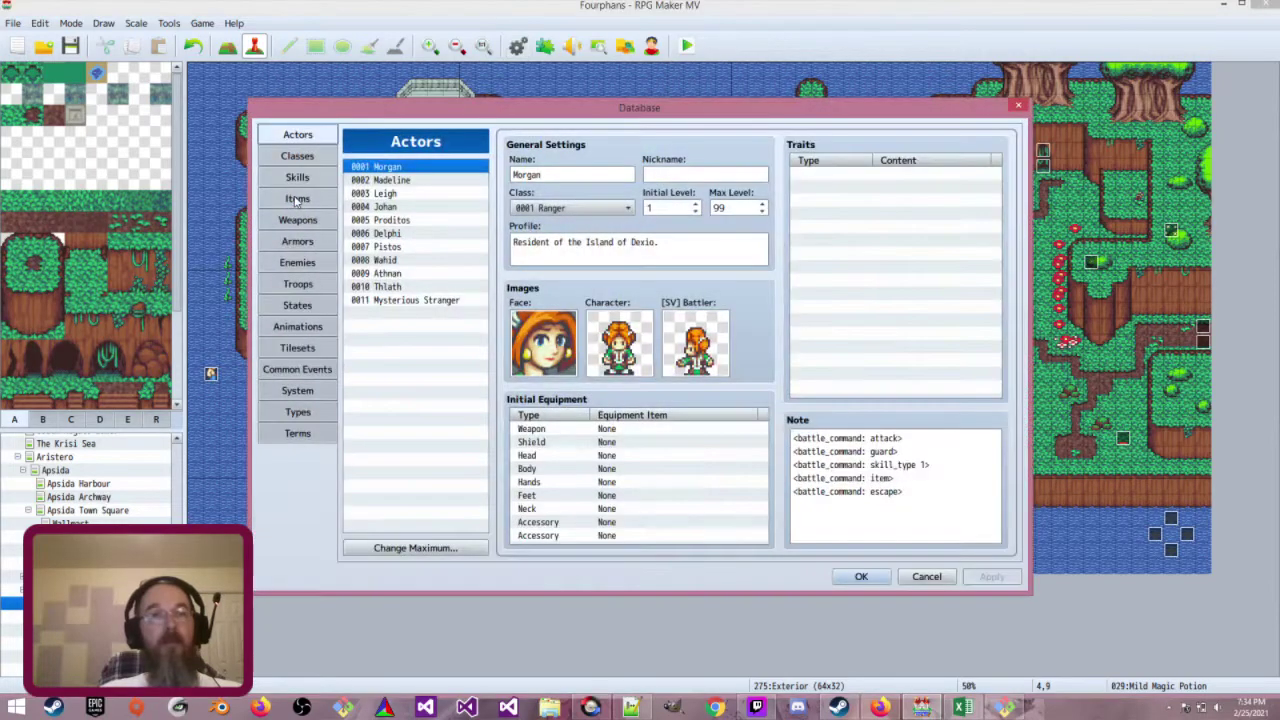
{"action": "left_click", "coordinate": [297, 199]}
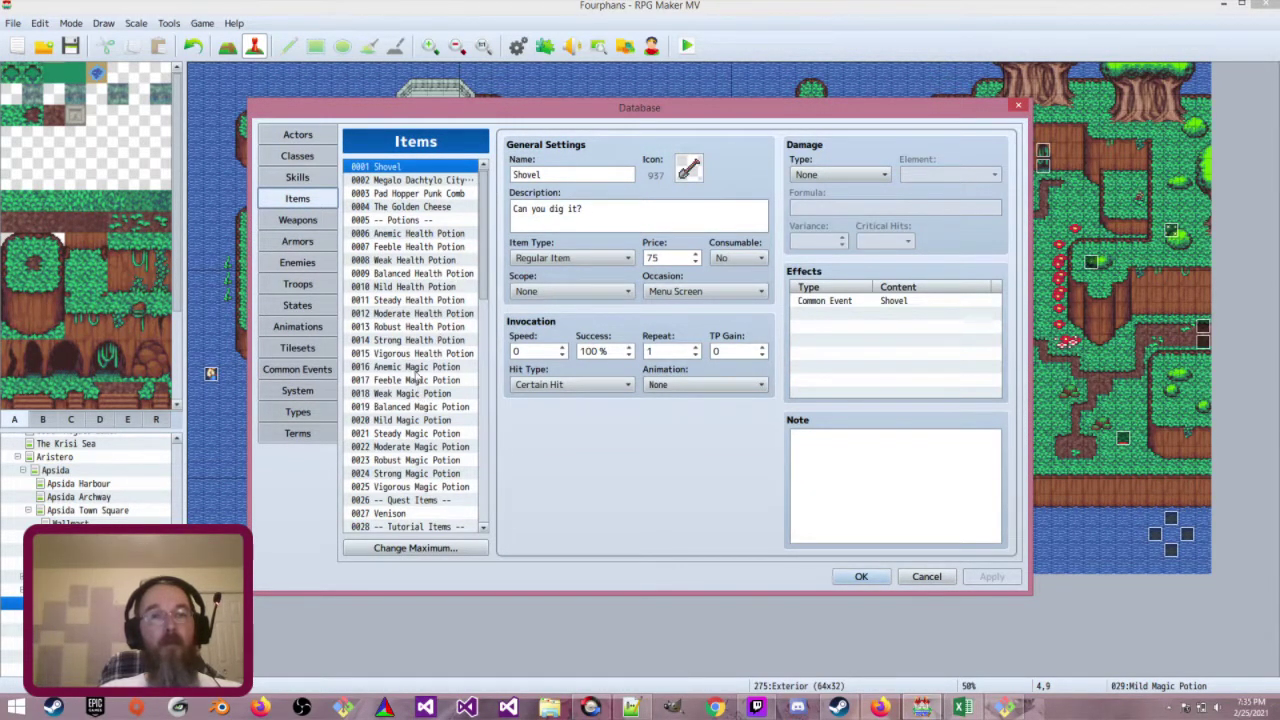
{"action": "left_click", "coordinate": [414, 420]}
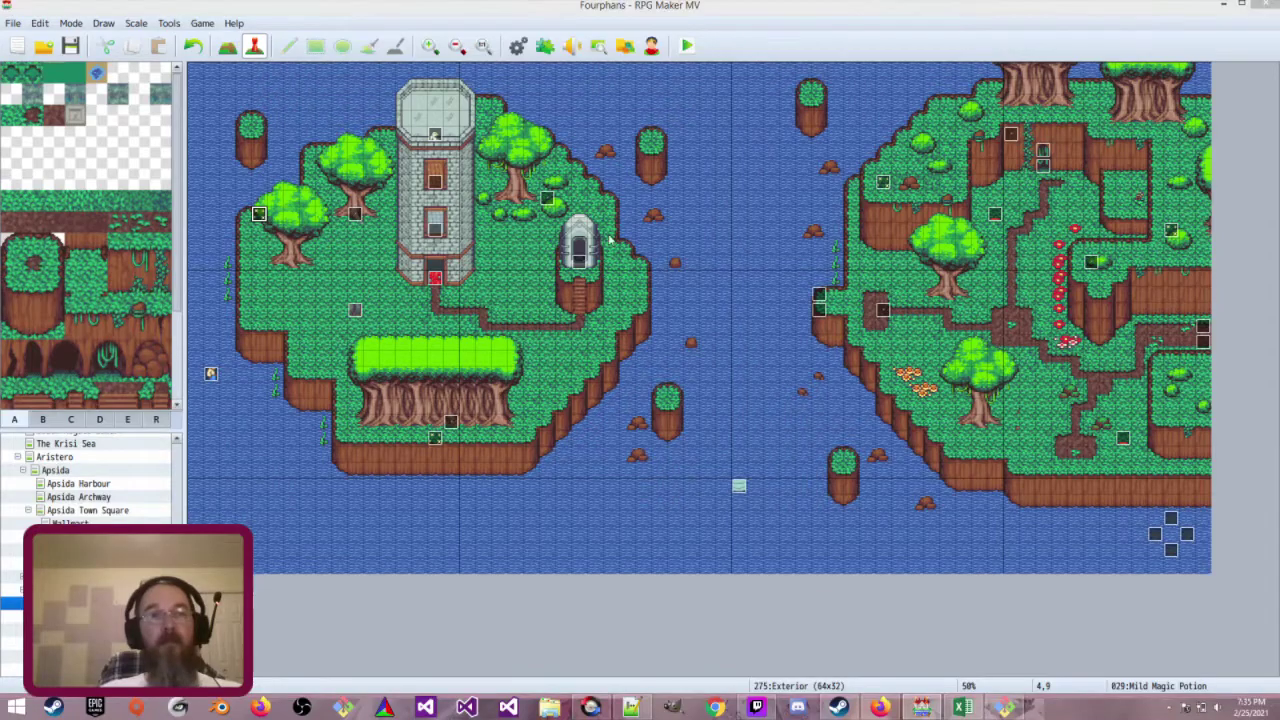
Insert the icon code \i[281] before the exclamation mark in the tower island's Mild Magic Potion event message
{"action": "double_click", "coordinate": [262, 218]}
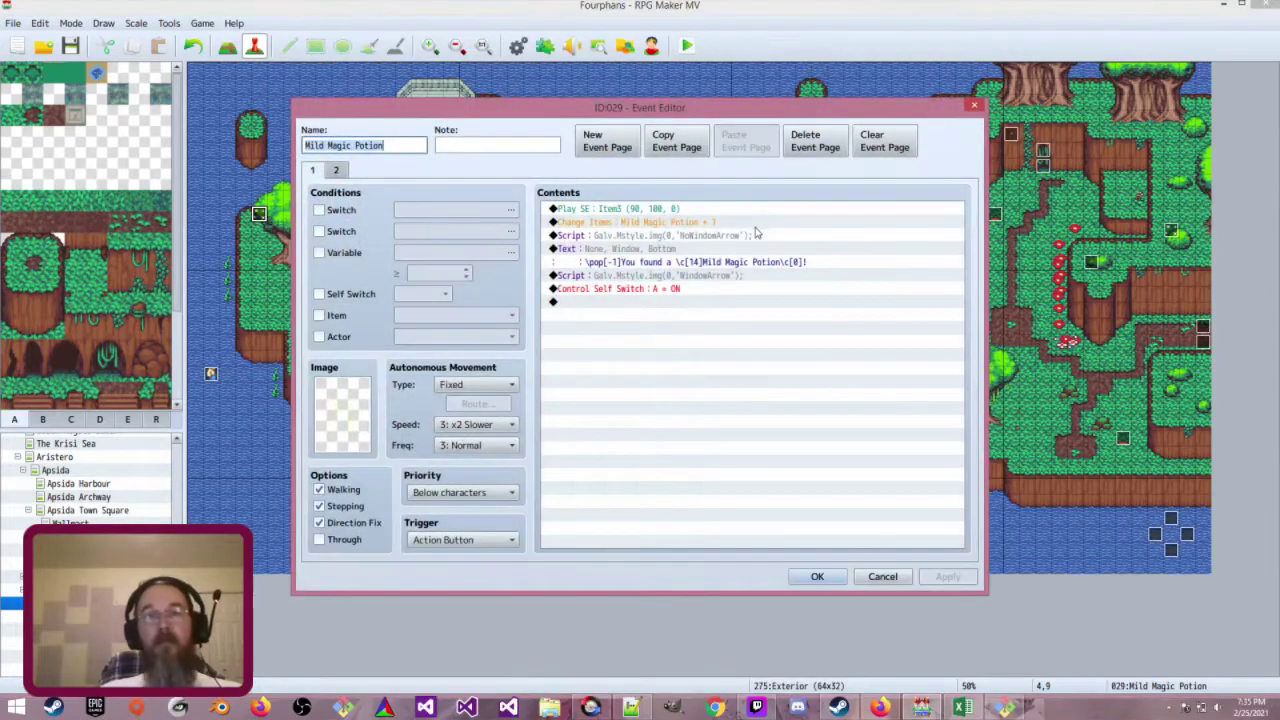
{"action": "double_click", "coordinate": [758, 256]}
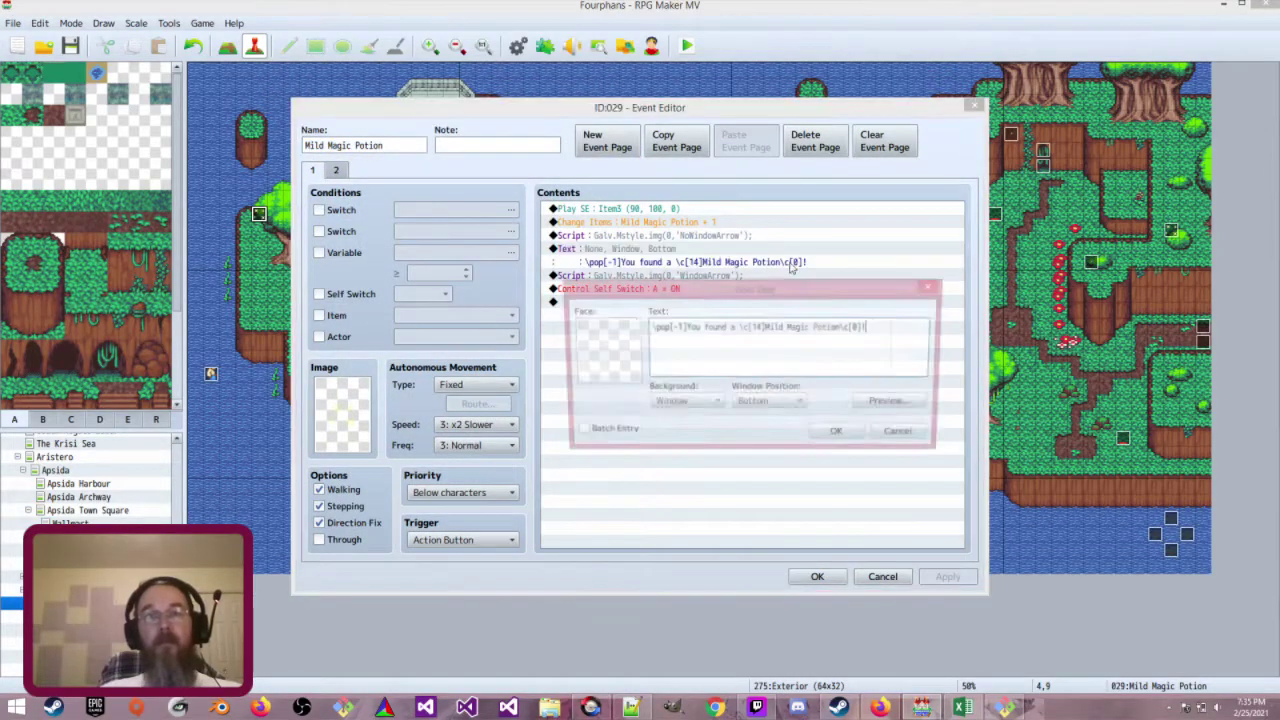
{"action": "left_click", "coordinate": [866, 326]}
{"action": "type", "text": "\\i[28]"}
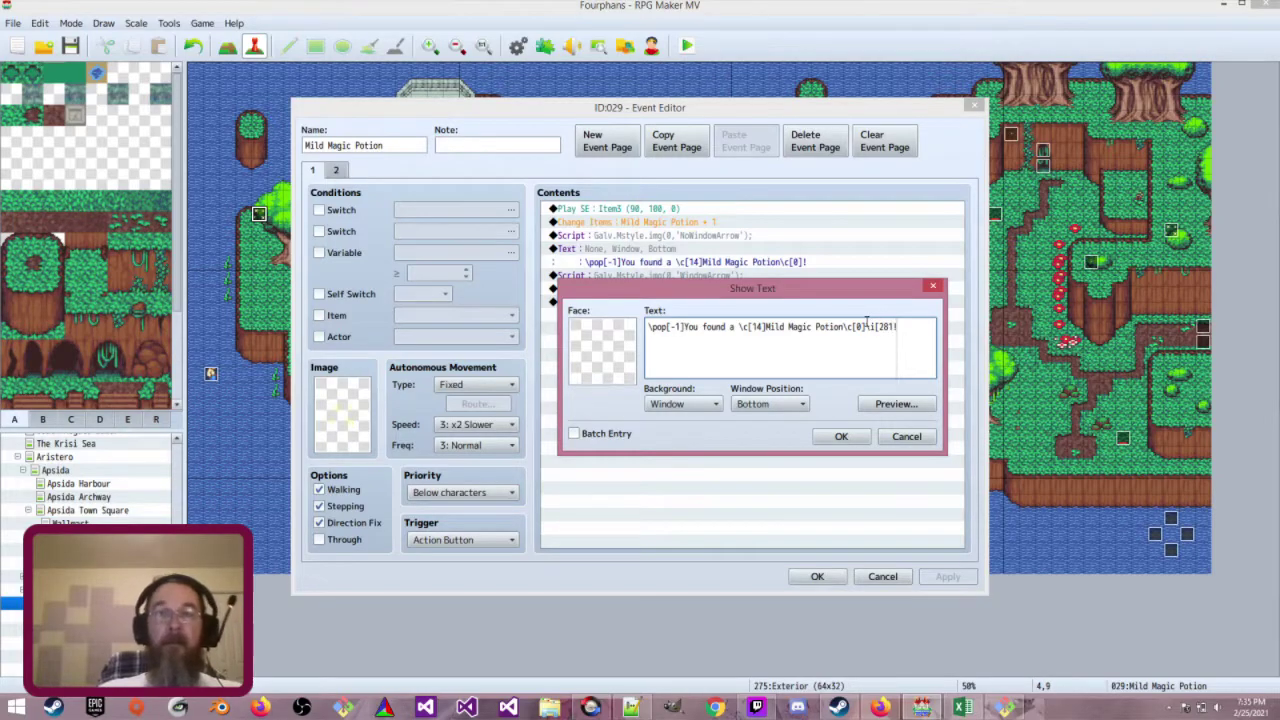
{"action": "left_click", "coordinate": [841, 436]}
{"action": "left_click", "coordinate": [817, 576]}
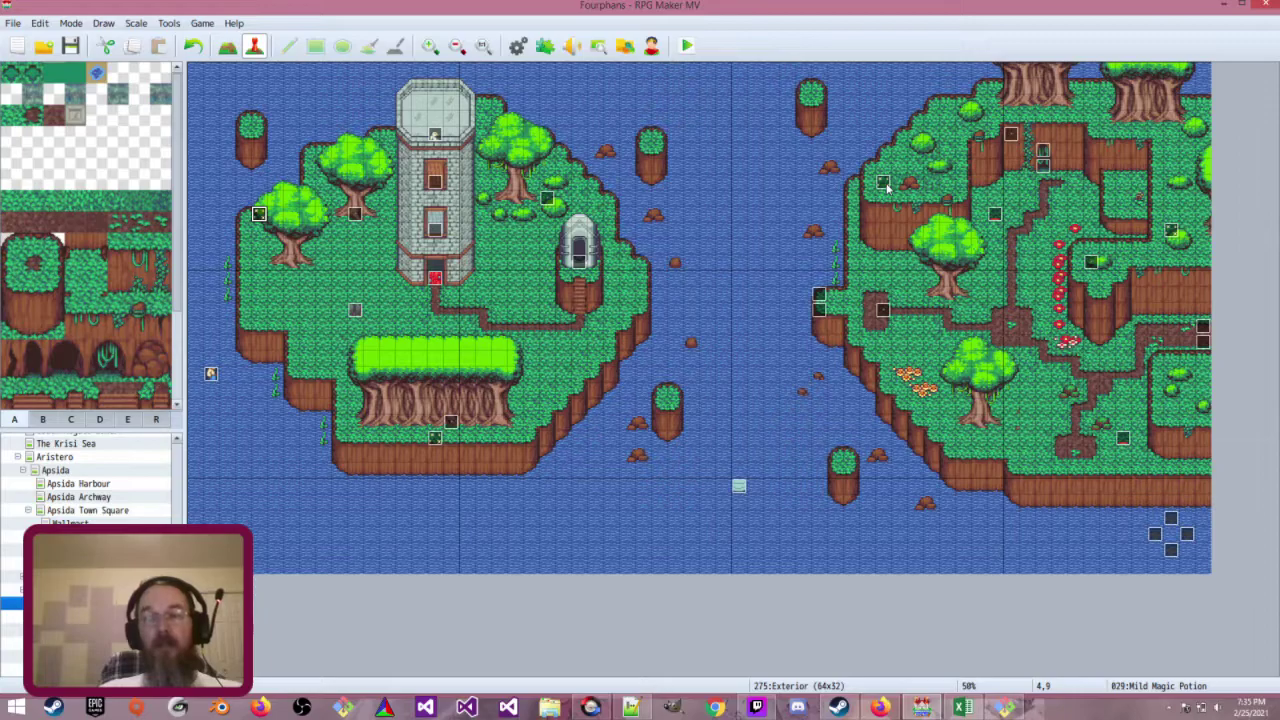
Check the Mild Health Potion event on the eastern island and look up that potion's icon number in the item database
{"action": "double_click", "coordinate": [884, 184]}
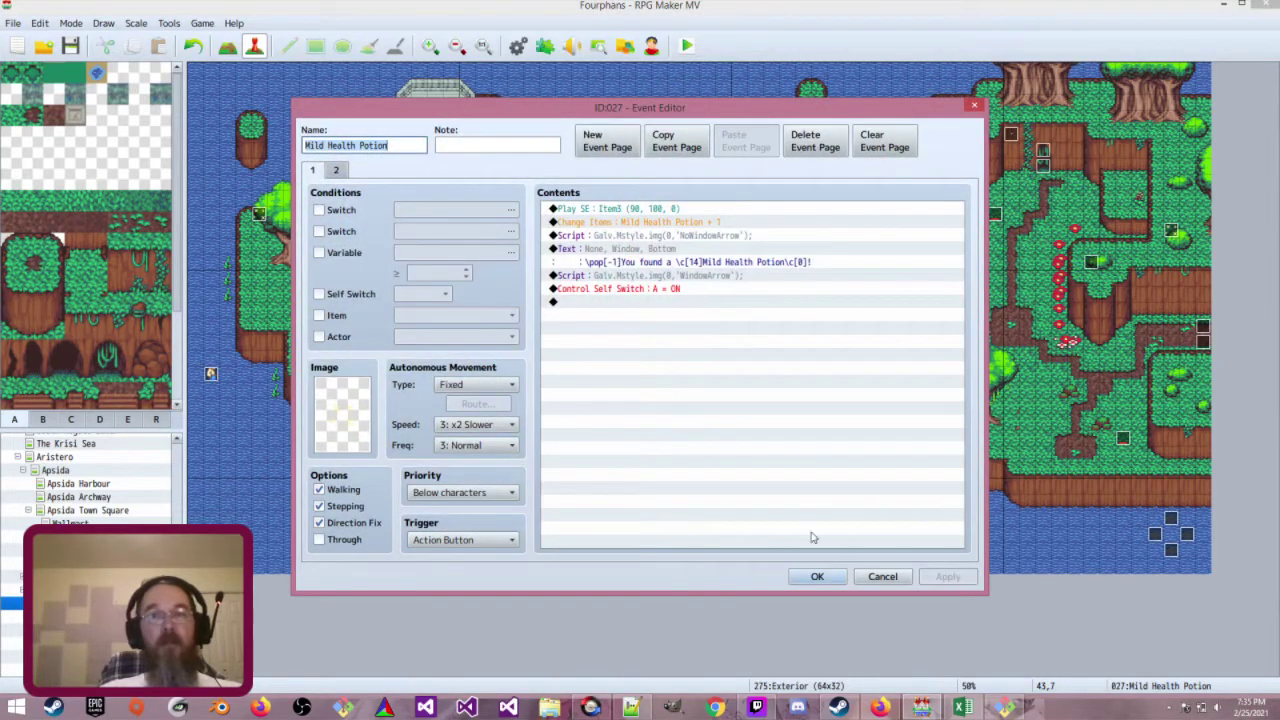
{"action": "left_click", "coordinate": [817, 576]}
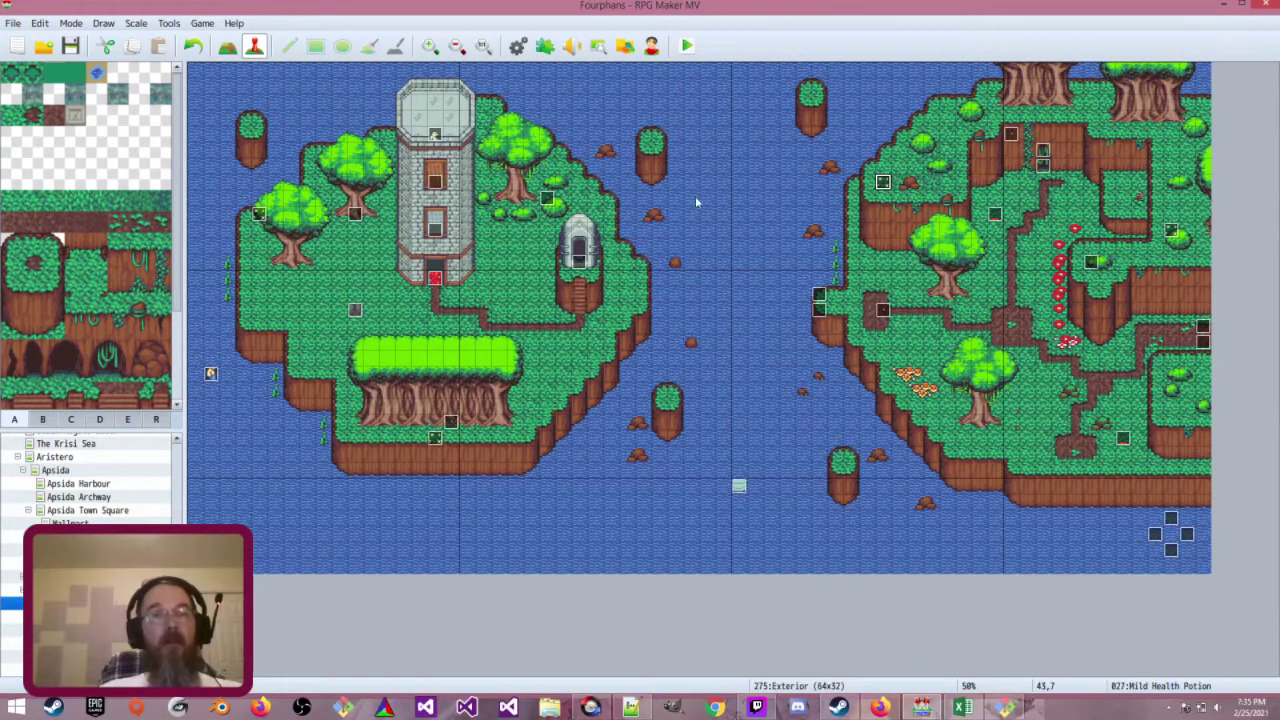
{"action": "double_click", "coordinate": [884, 184]}
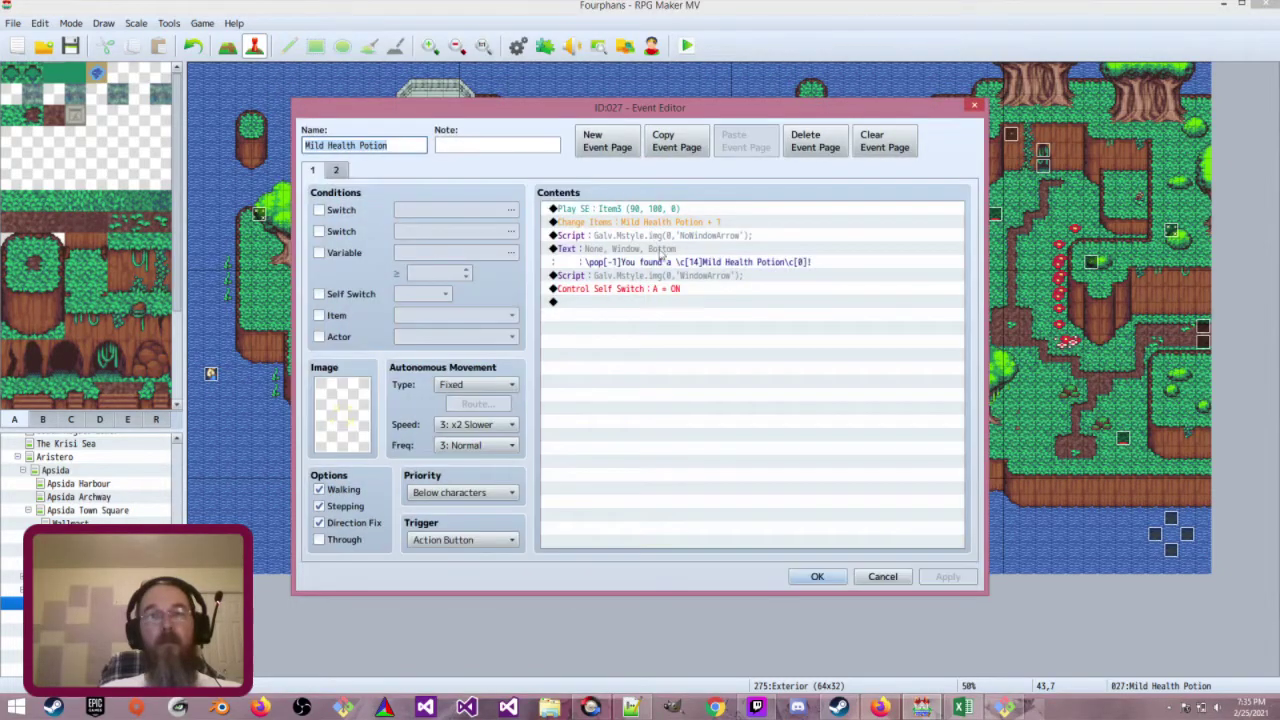
{"action": "key", "text": "Escape"}
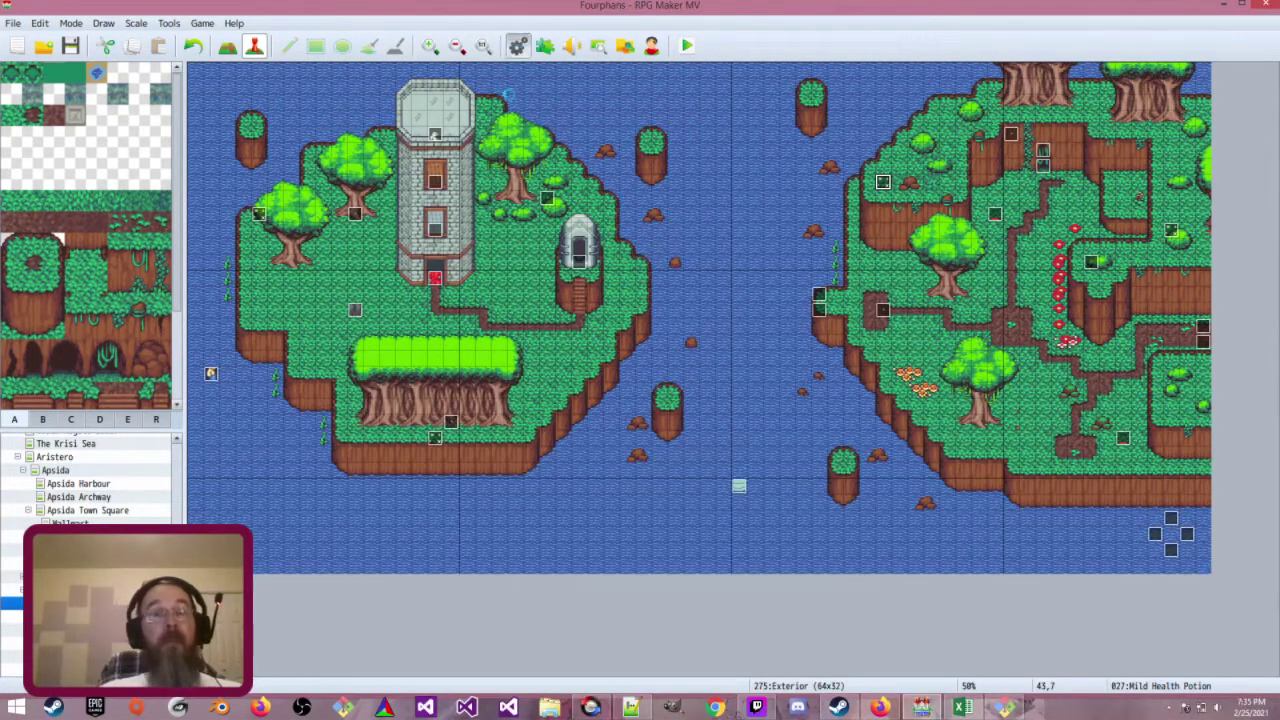
{"action": "left_click", "coordinate": [517, 46]}
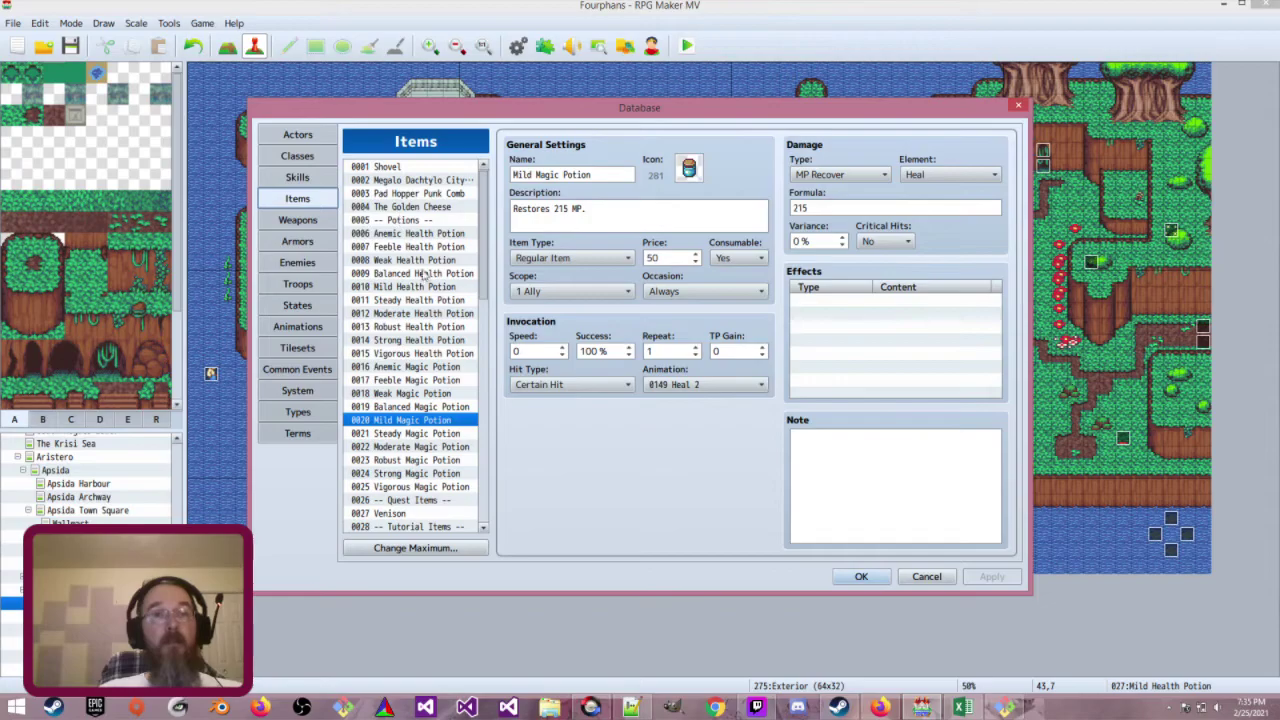
{"action": "left_click", "coordinate": [427, 287]}
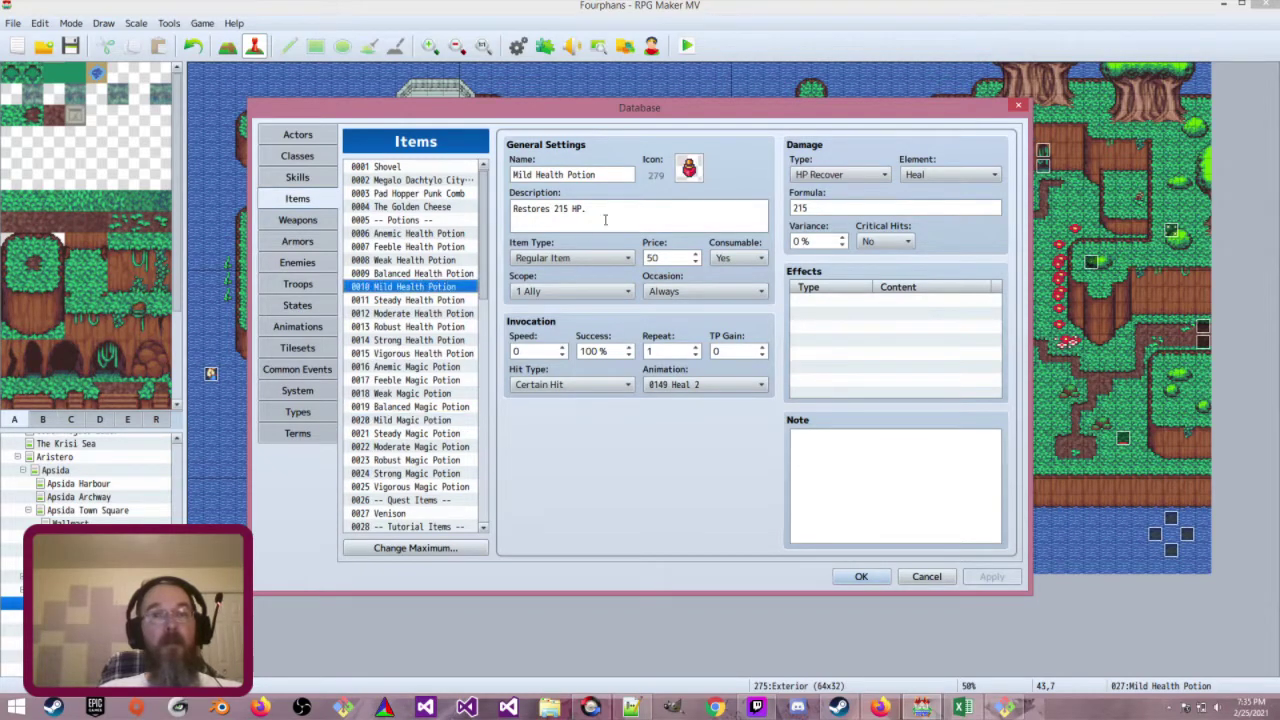
{"action": "left_click", "coordinate": [922, 577]}
Insert the icon code \i[279] before the exclamation mark in the eastern island's Mild Health Potion event message
{"action": "left_click", "coordinate": [884, 188]}
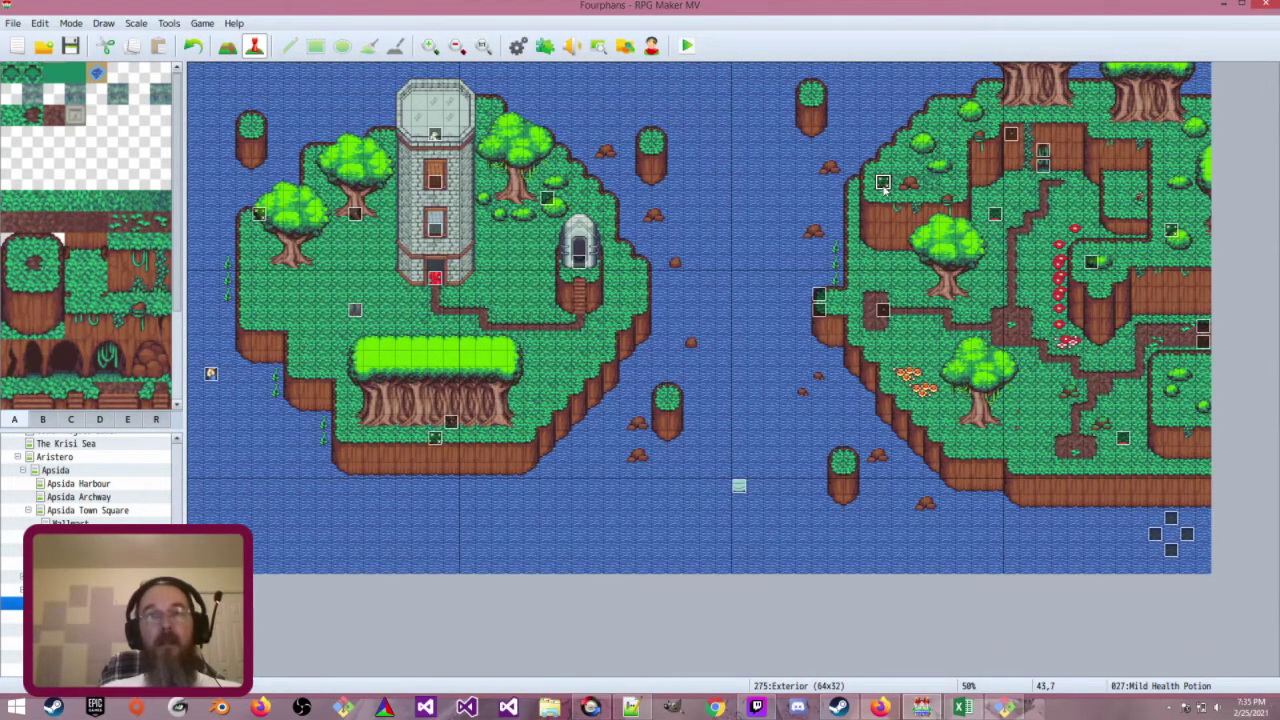
{"action": "double_click", "coordinate": [884, 188]}
{"action": "left_click", "coordinate": [690, 256]}
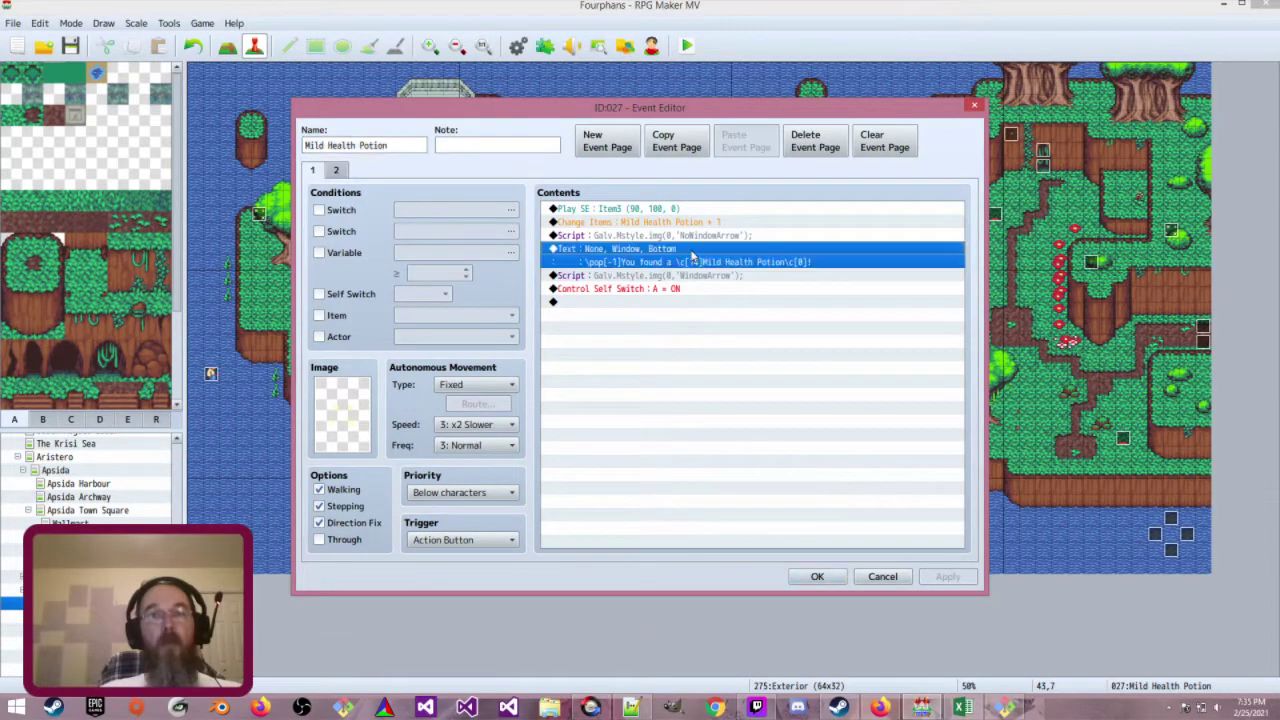
{"action": "double_click", "coordinate": [690, 256]}
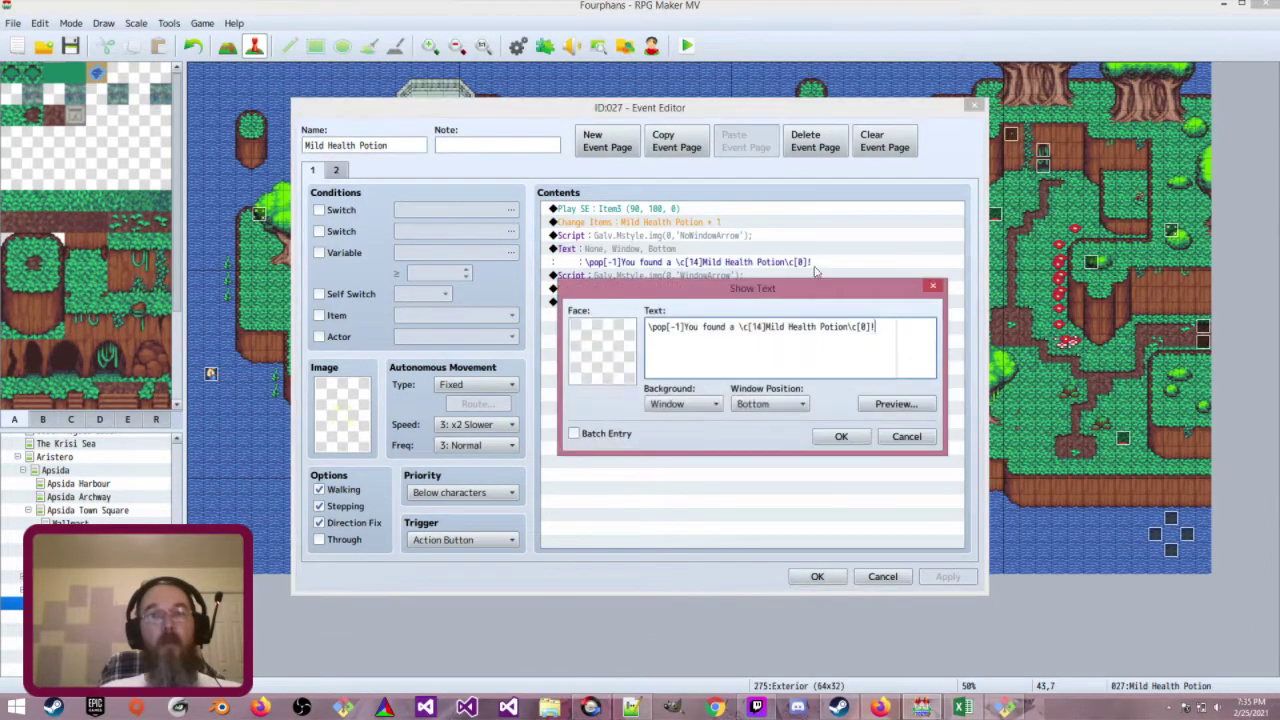
{"action": "left_click", "coordinate": [872, 326]}
{"action": "type", "text": "\\i[27]"}
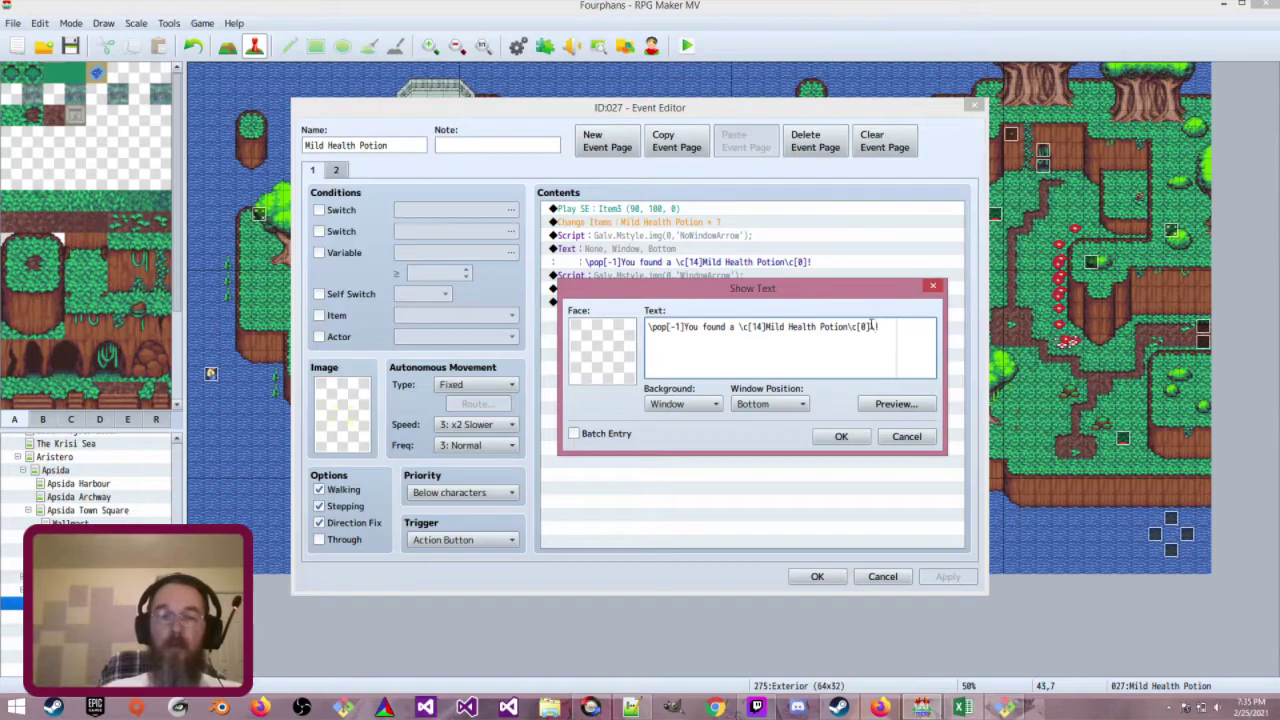
{"action": "type", "text": "]"}
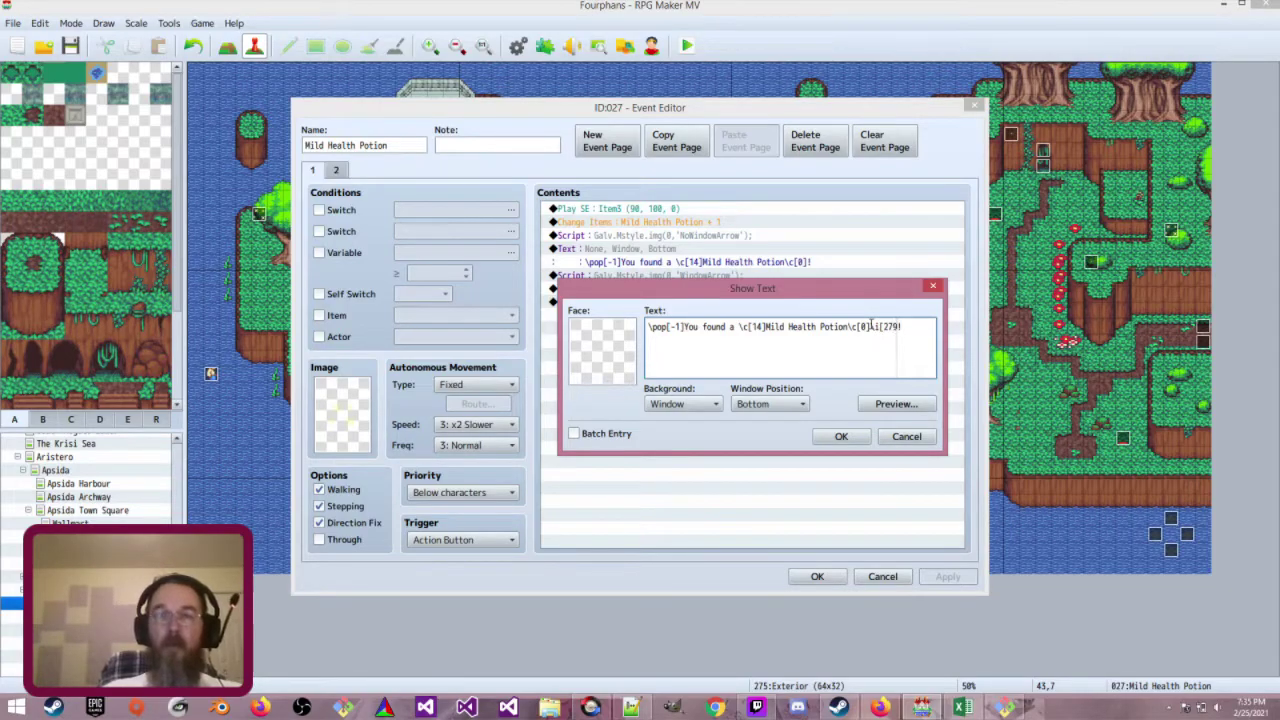
{"action": "left_click", "coordinate": [841, 436]}
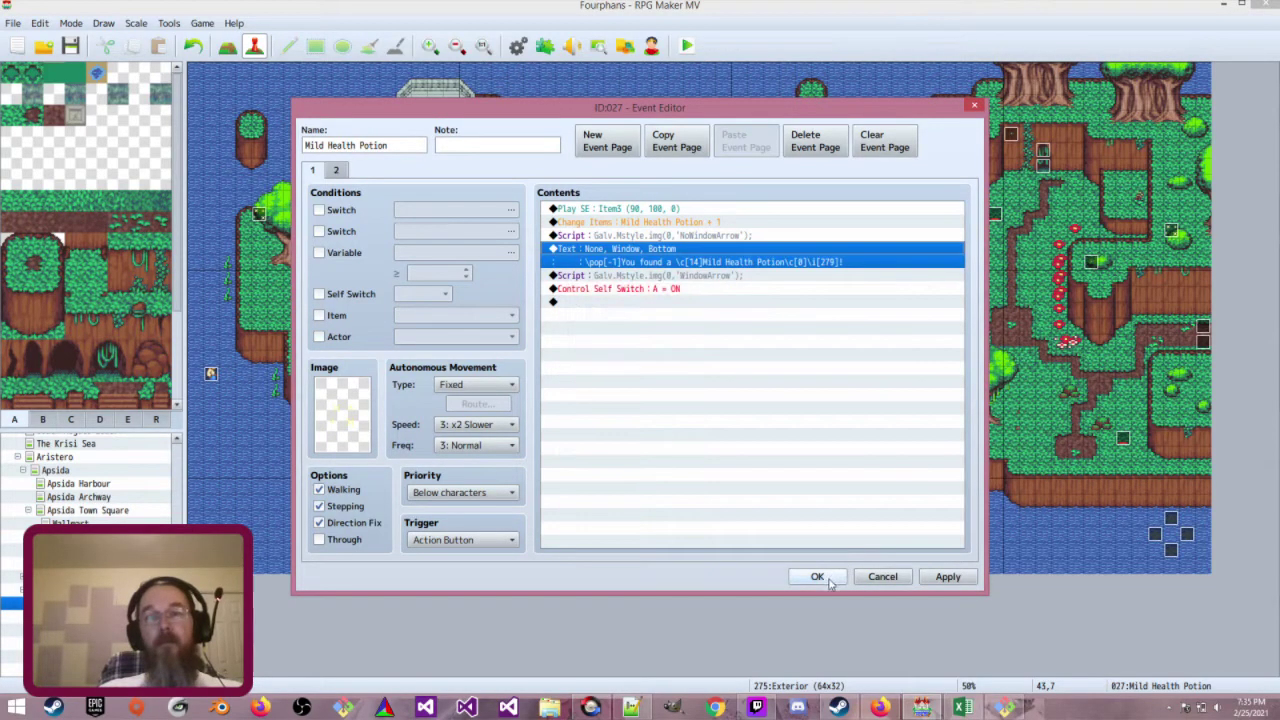
{"action": "left_click", "coordinate": [817, 576]}
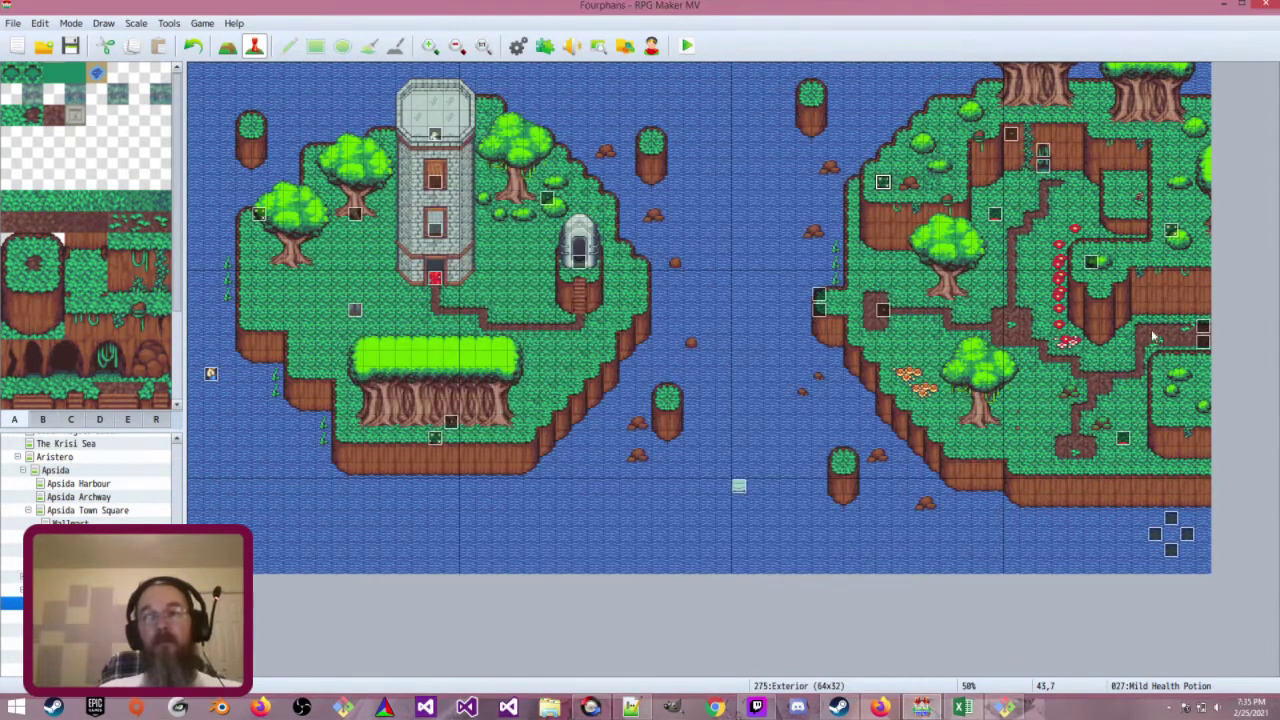
Insert the icon code \i[281] before the exclamation mark in the eastern island's Mild Magic Potion event message
{"action": "double_click", "coordinate": [1172, 234]}
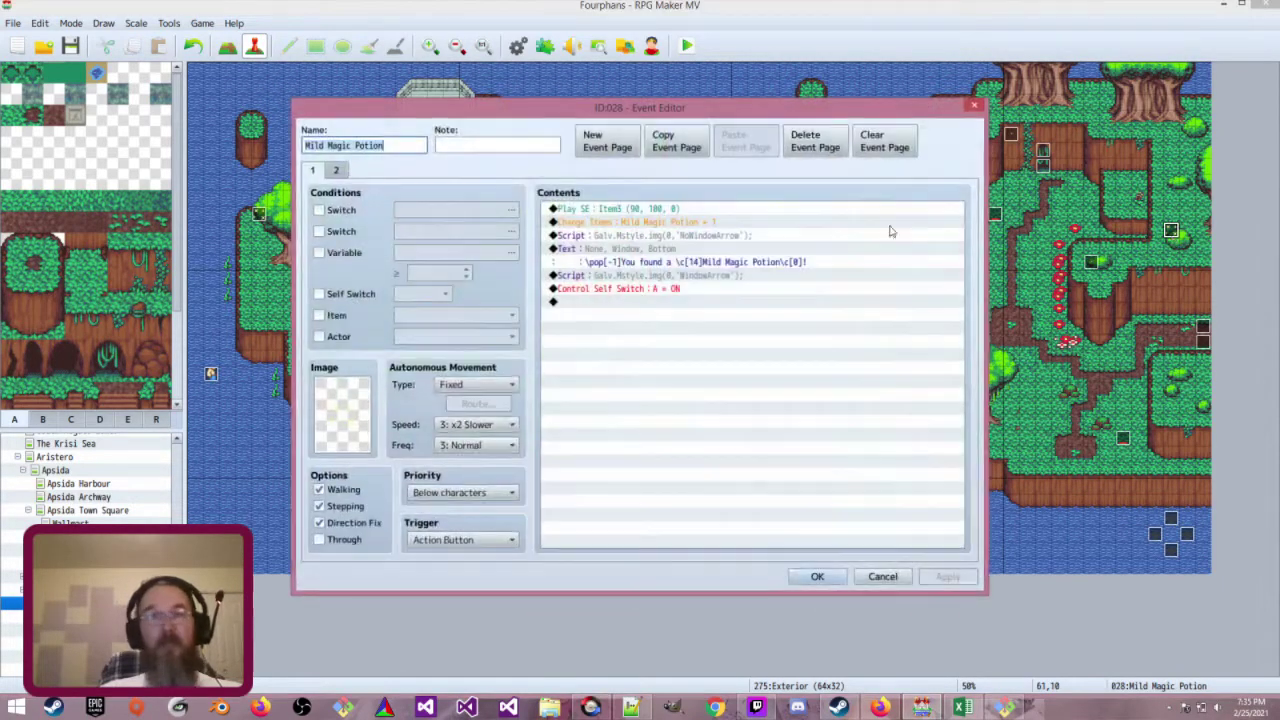
{"action": "left_click", "coordinate": [754, 261]}
{"action": "double_click", "coordinate": [754, 261]}
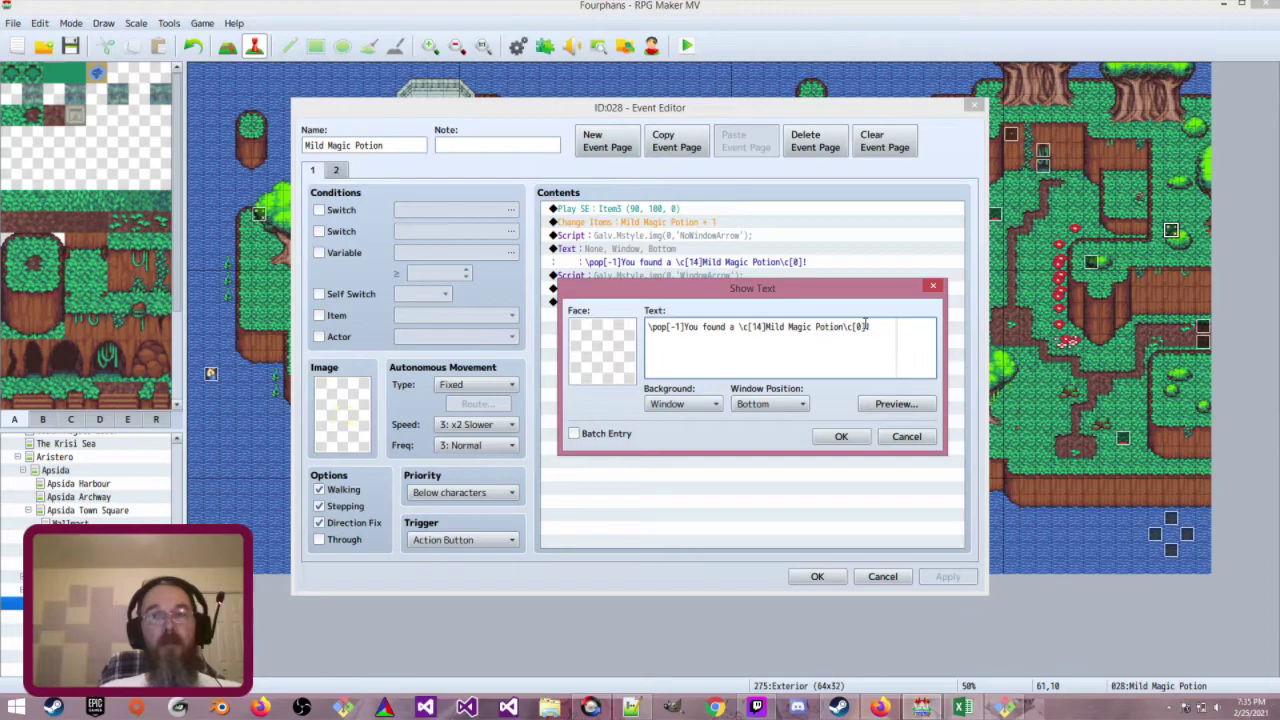
{"action": "type", "text": "\\i["}
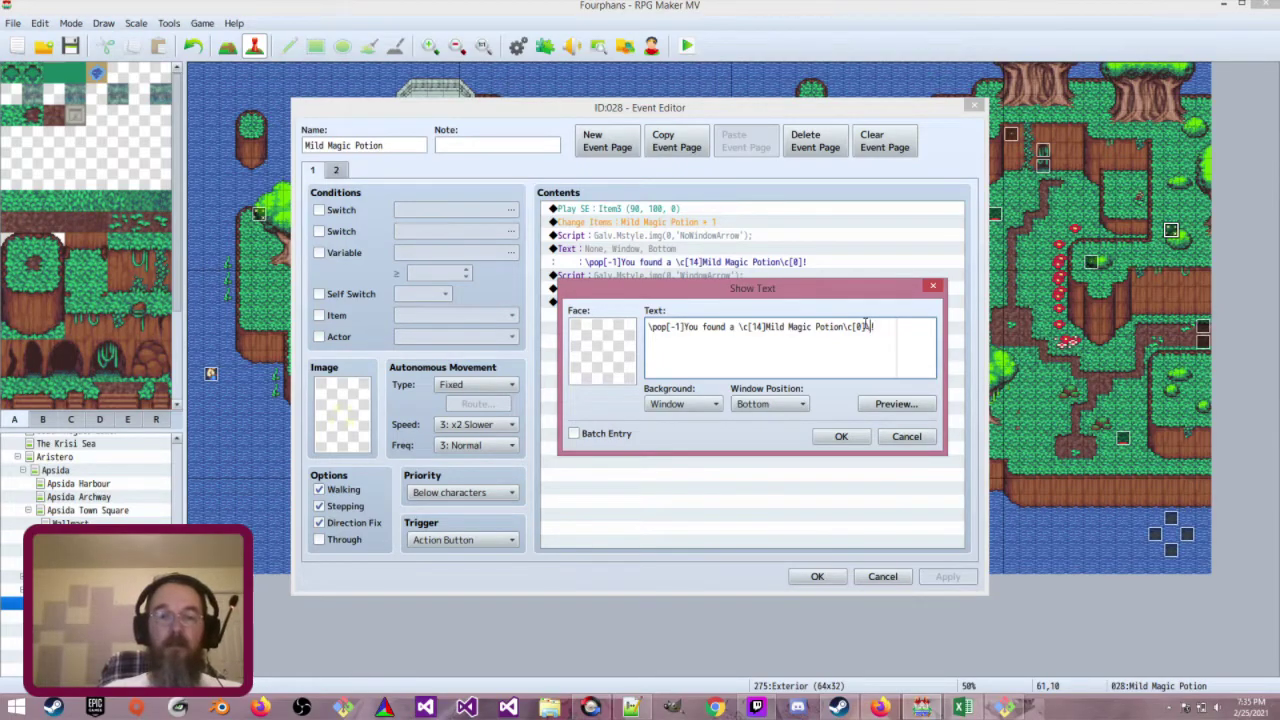
{"action": "type", "text": "28"}
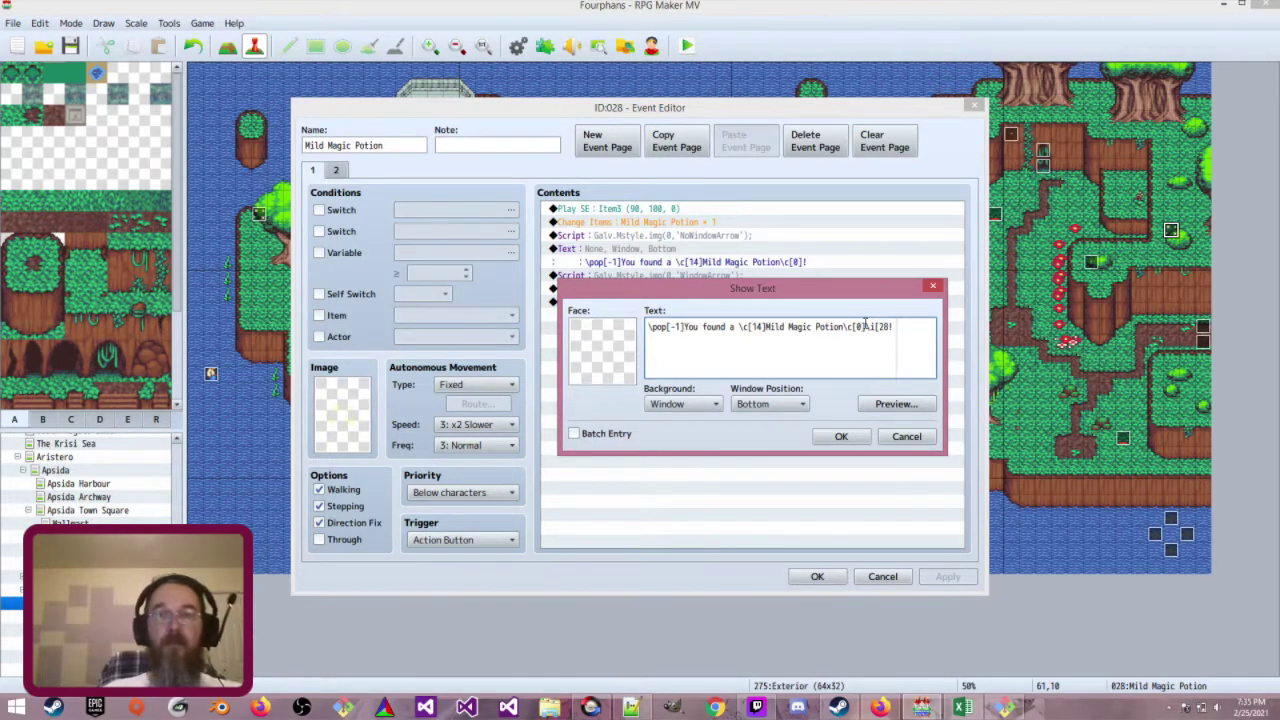
{"action": "type", "text": "1]"}
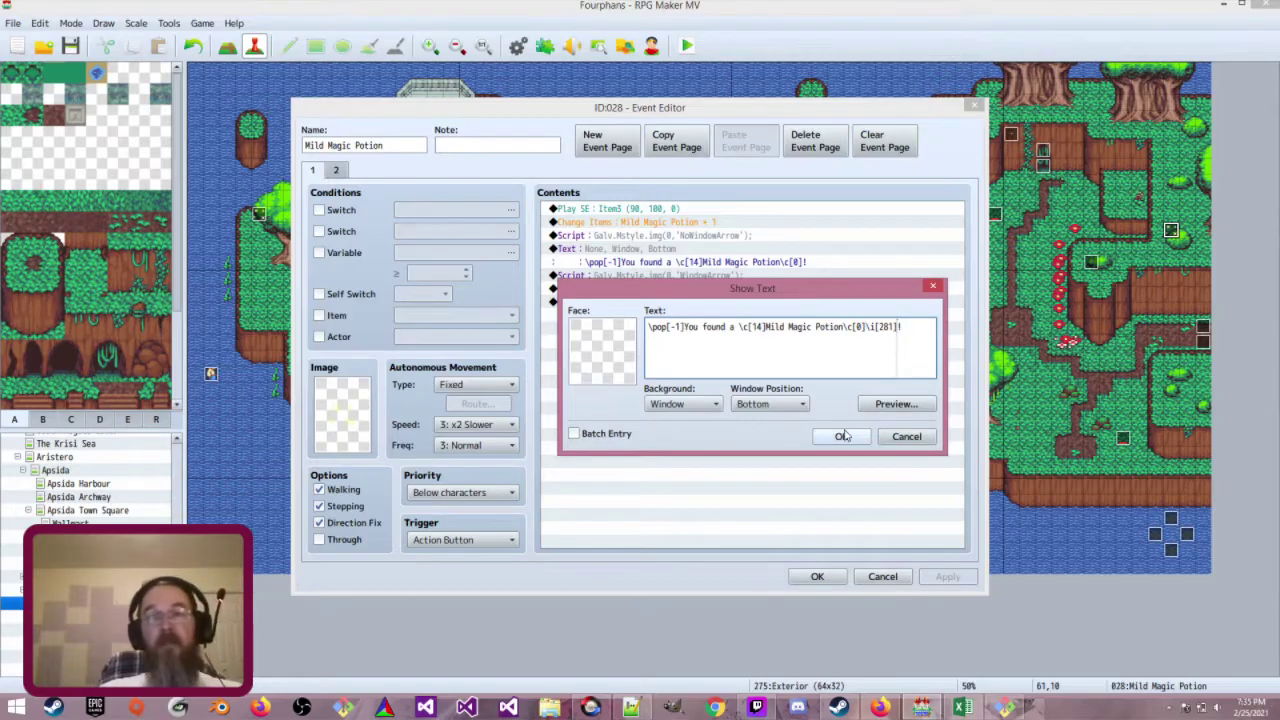
{"action": "left_click", "coordinate": [841, 436]}
{"action": "left_click", "coordinate": [817, 577]}
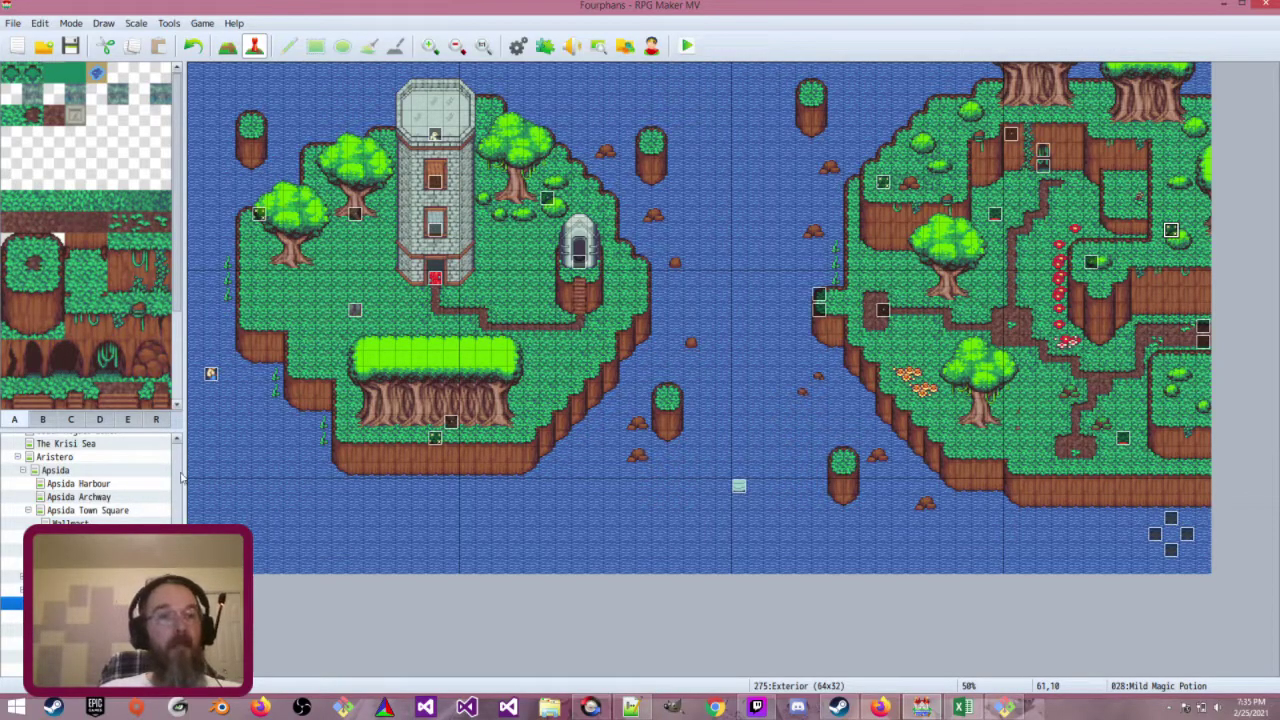
On the Test start map, open the Transfer Player command of the upper-left corner event for editing
{"action": "scroll", "coordinate": [140, 470], "scroll_direction": "up", "scroll_amount": 5}
{"action": "left_click", "coordinate": [139, 452]}
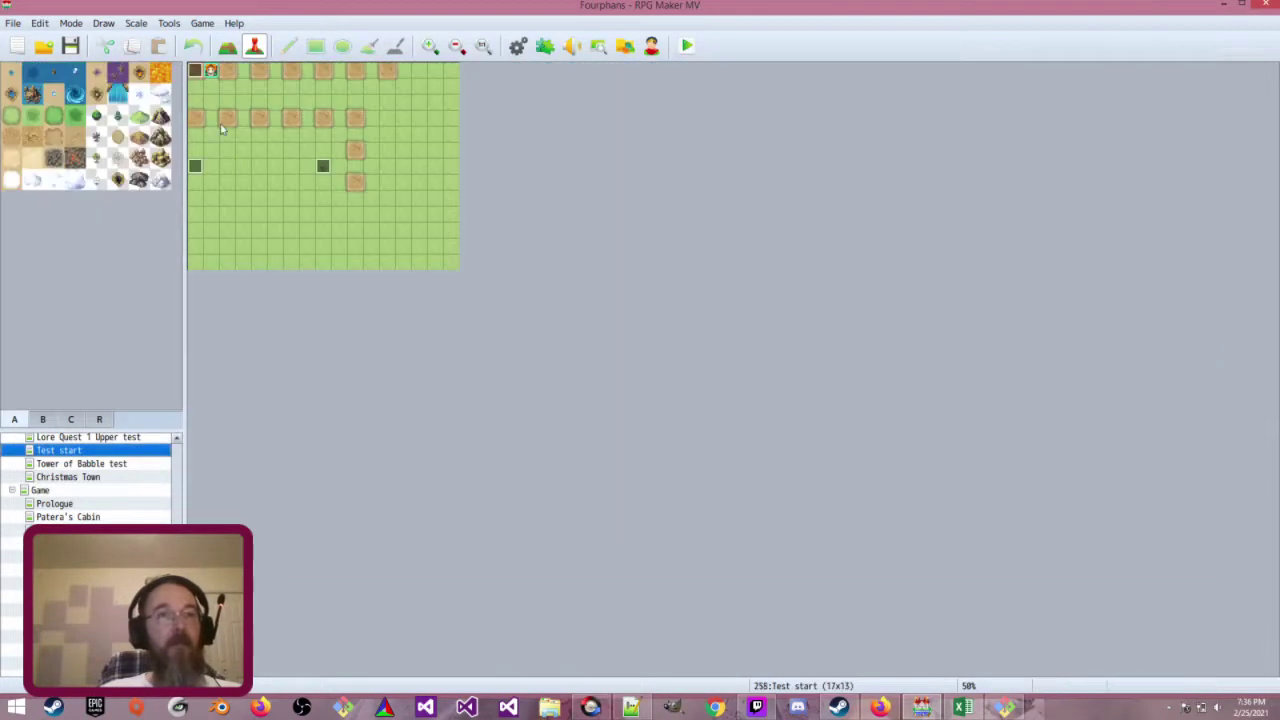
{"action": "double_click", "coordinate": [195, 72]}
{"action": "scroll", "coordinate": [722, 402], "scroll_direction": "down", "scroll_amount": 3}
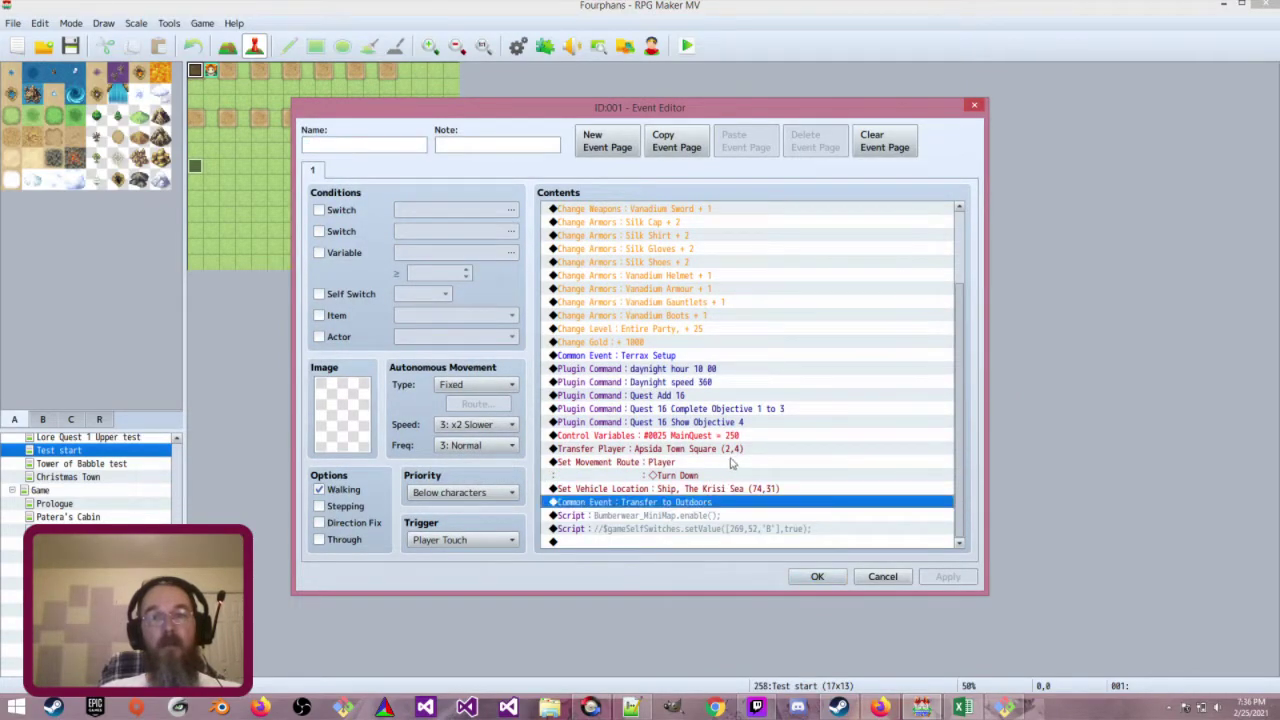
{"action": "double_click", "coordinate": [725, 449]}
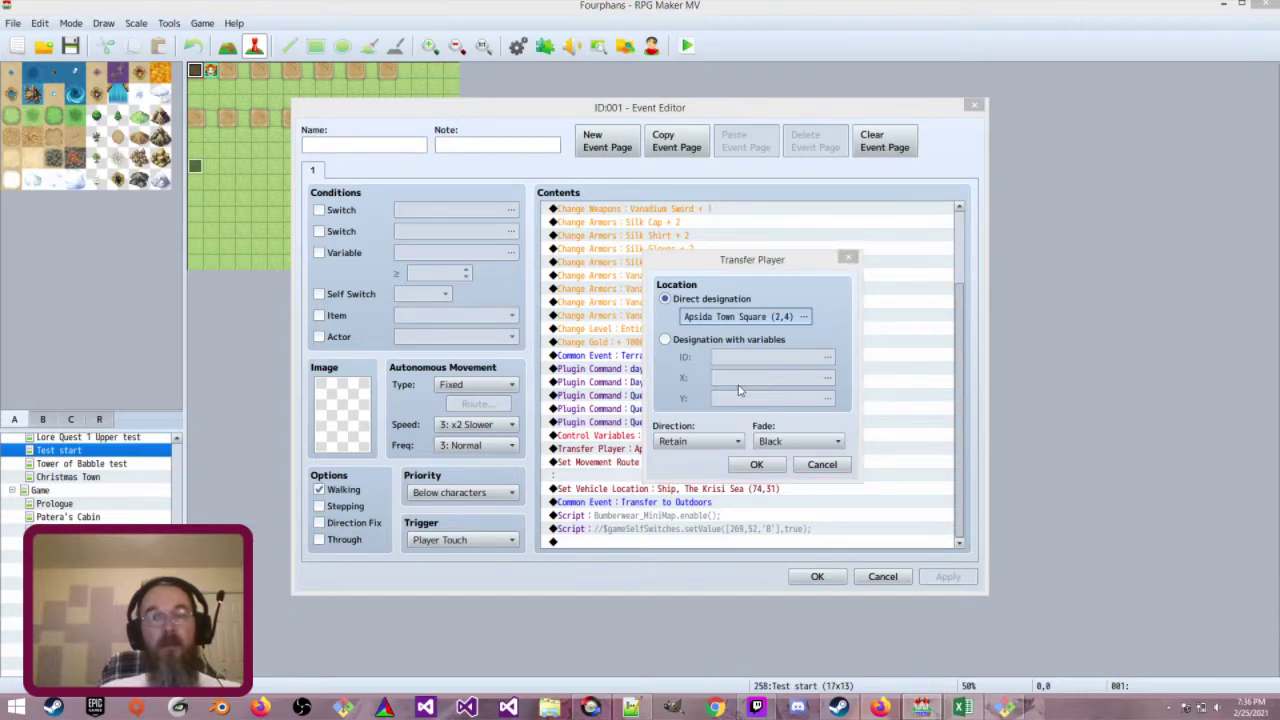
Set the transfer destination to Exterior (4,10), beside the tower island's westernmost tree, and apply it to the event
{"action": "left_click", "coordinate": [745, 316]}
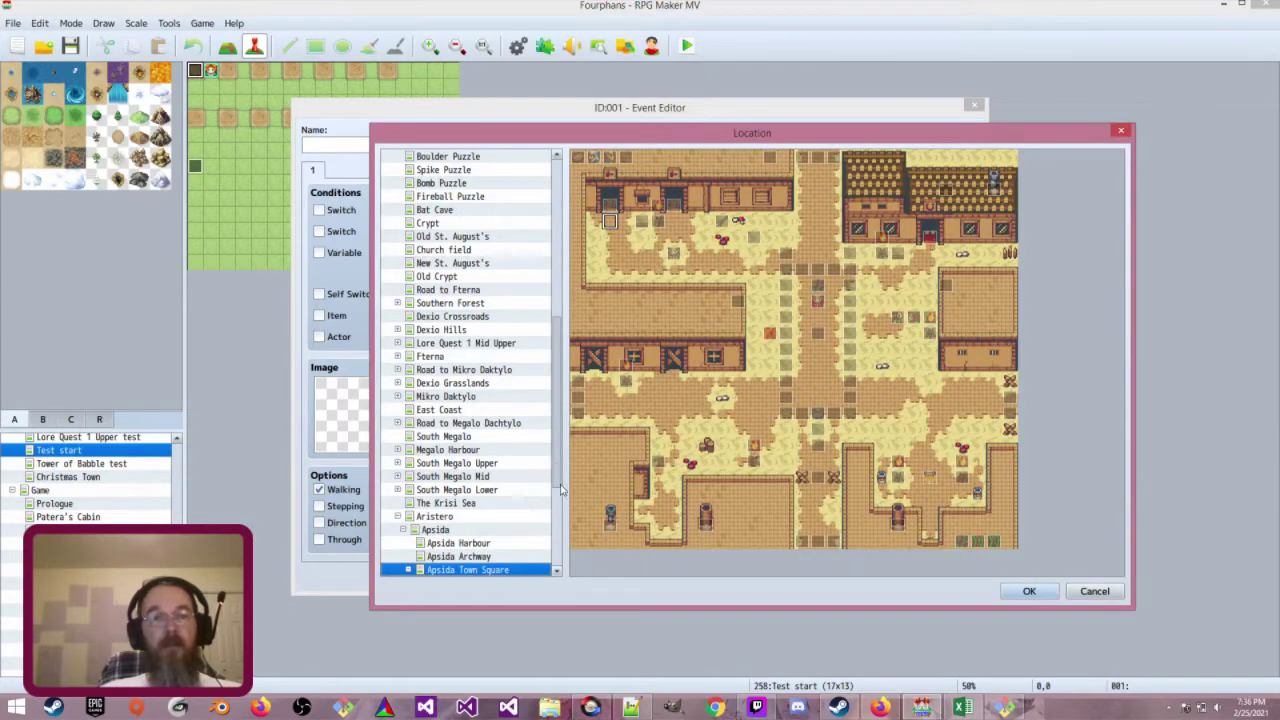
{"action": "left_click_drag", "start_coordinate": [561, 486], "coordinate": [560, 552]}
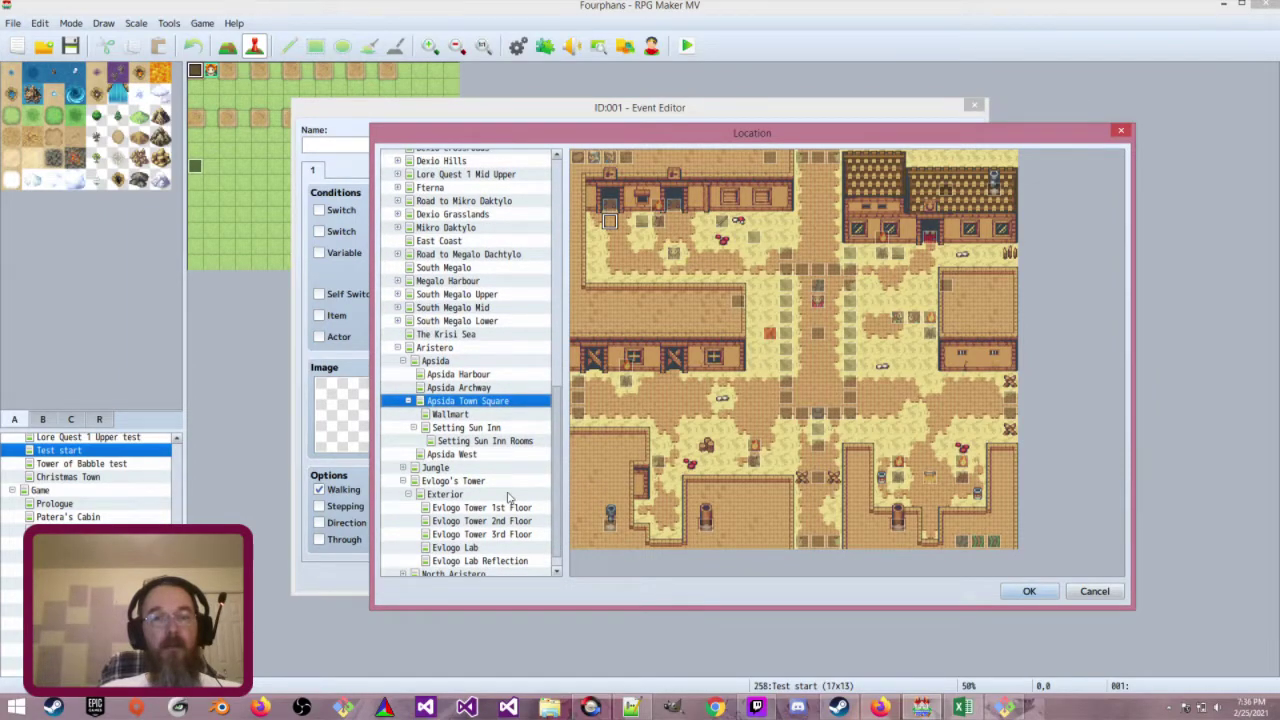
{"action": "left_click", "coordinate": [508, 496]}
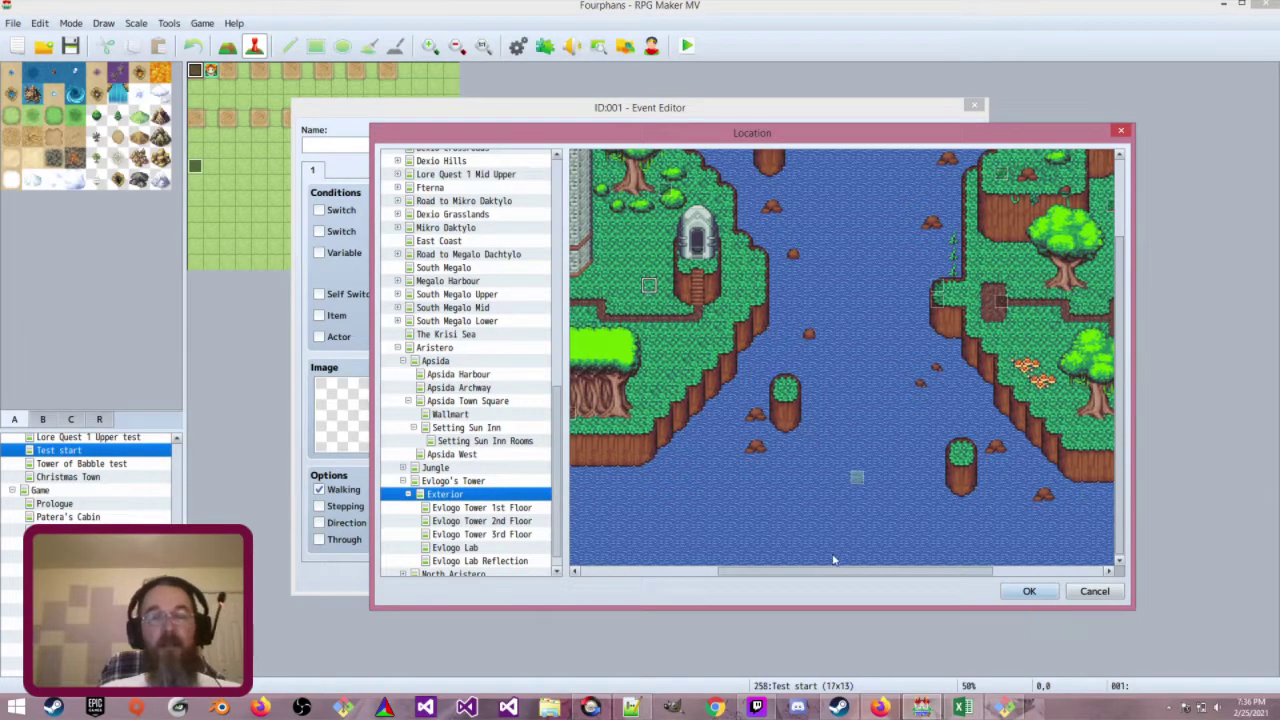
{"action": "left_click_drag", "start_coordinate": [817, 579], "coordinate": [655, 575]}
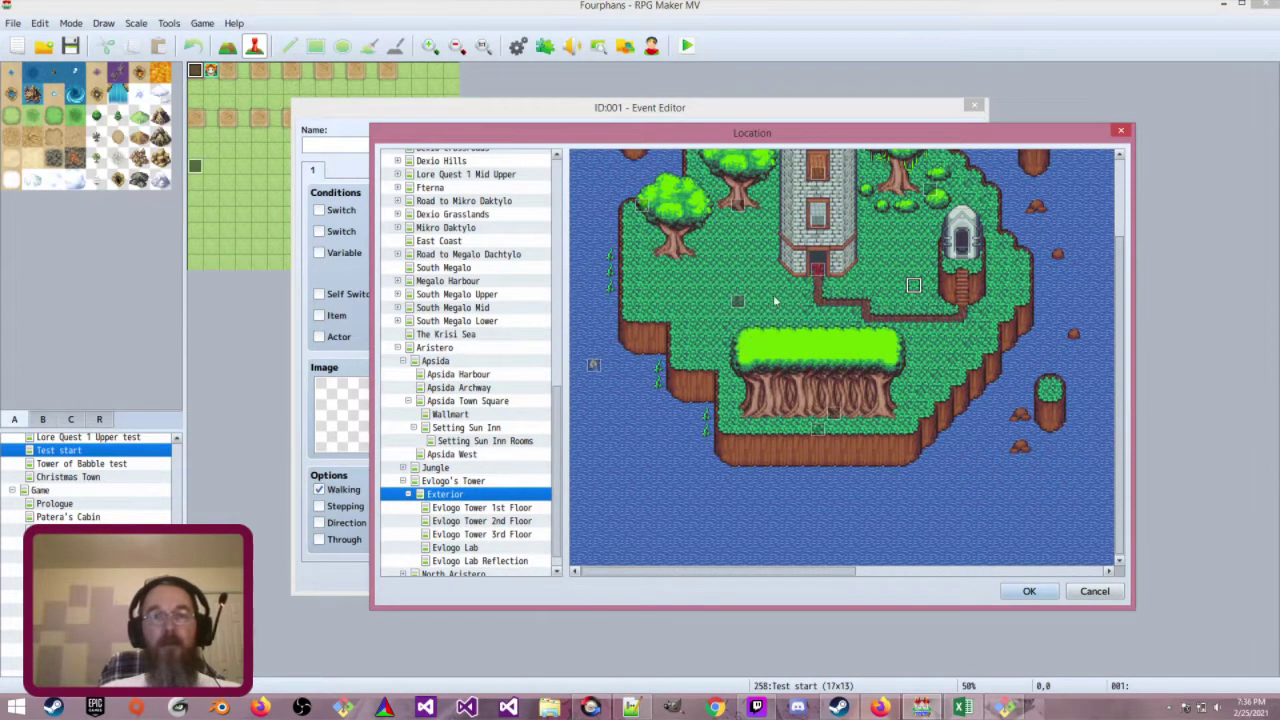
{"action": "scroll", "coordinate": [715, 328], "scroll_direction": "up", "scroll_amount": 3}
{"action": "left_click", "coordinate": [643, 316]}
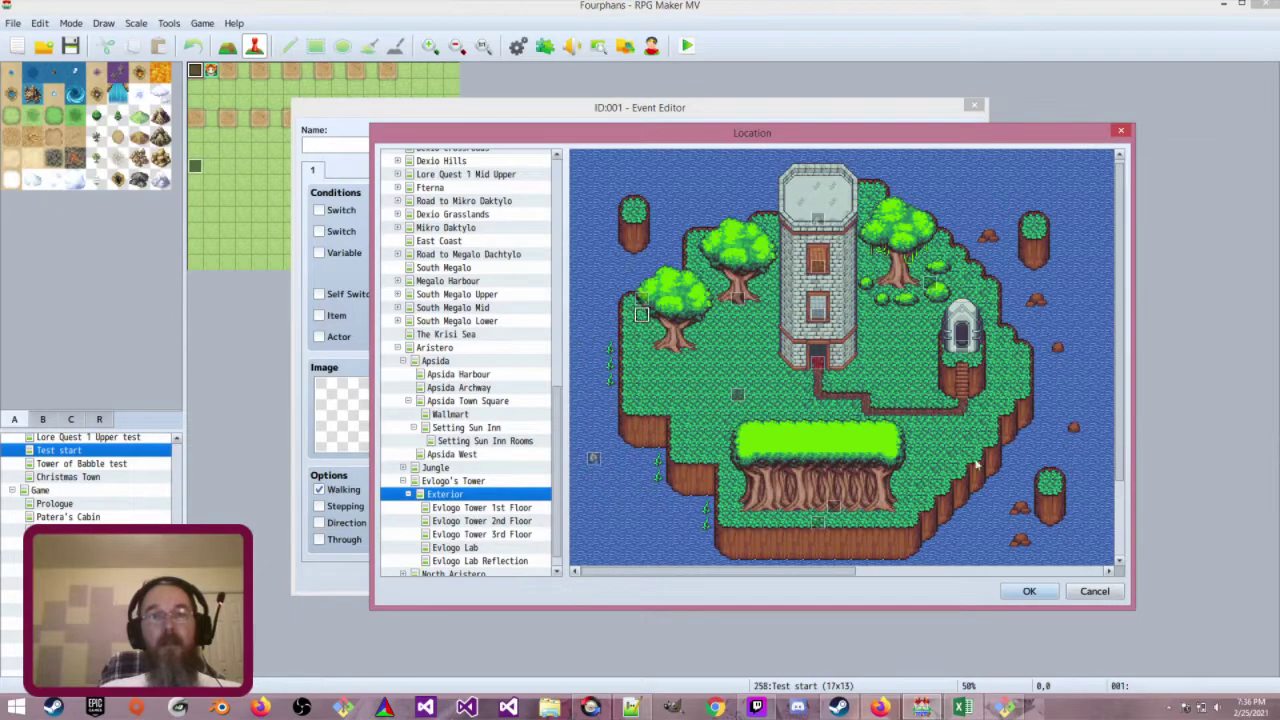
{"action": "left_click", "coordinate": [1029, 591]}
{"action": "left_click", "coordinate": [752, 461]}
{"action": "left_click", "coordinate": [817, 576]}
Save the changes and start a playtest, interacting at the spot beside the tower island's westernmost tree
{"action": "left_click", "coordinate": [687, 45]}
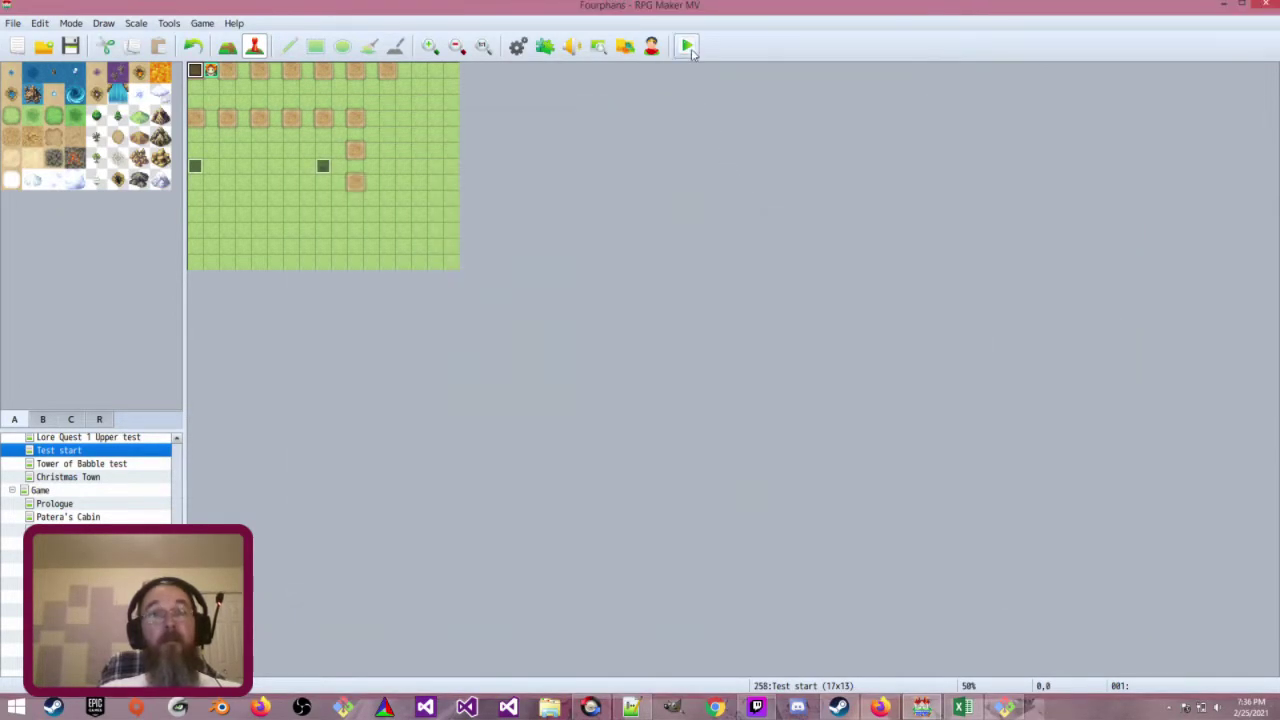
{"action": "key", "text": "Return"}
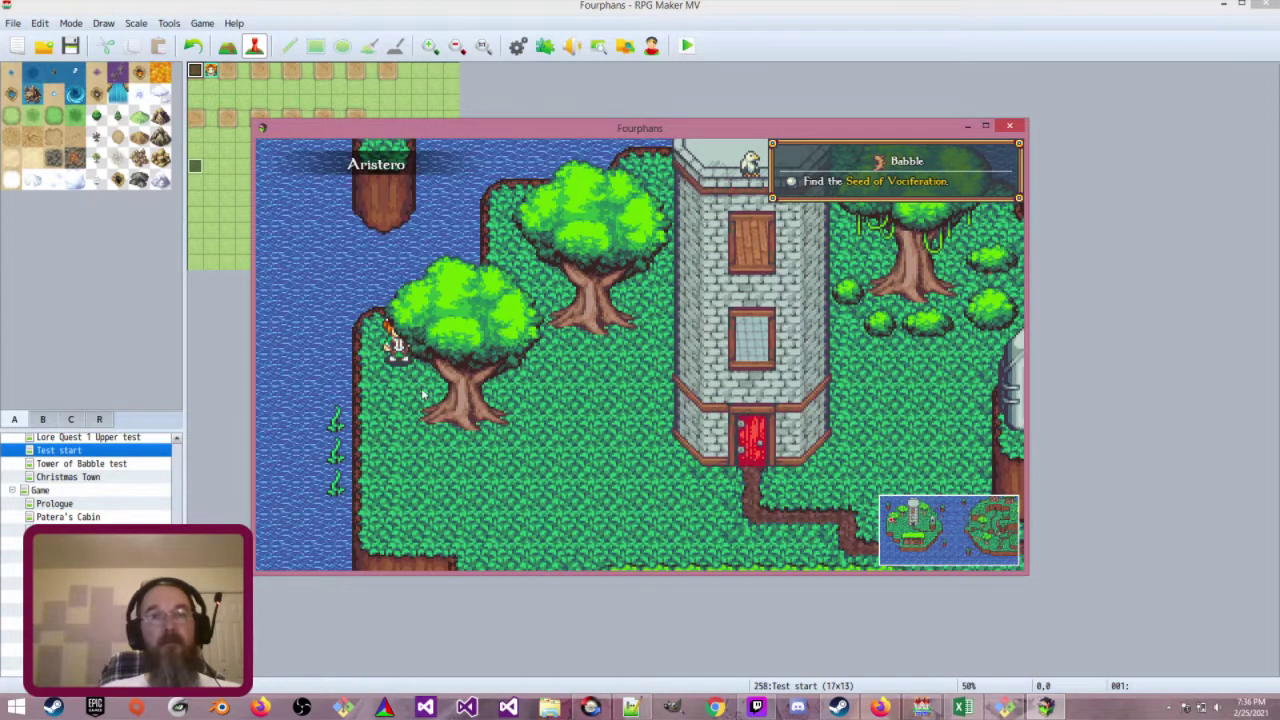
{"action": "left_click", "coordinate": [422, 396]}
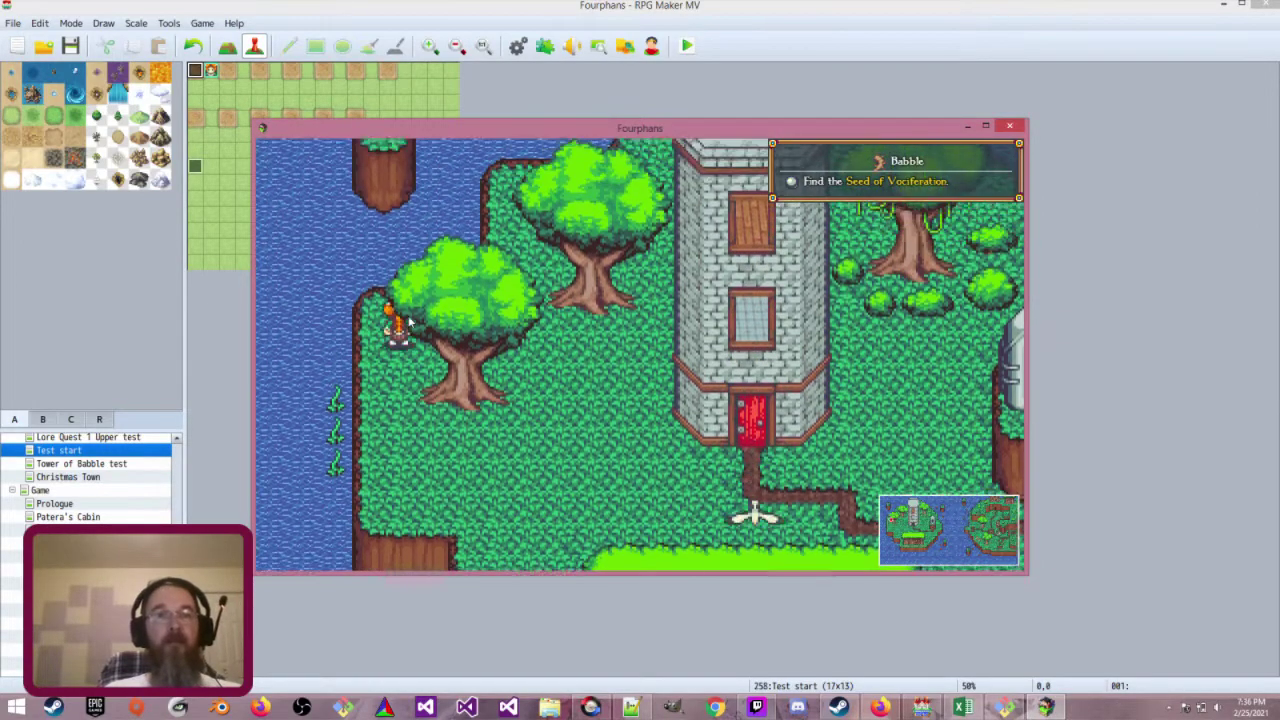
{"action": "key", "text": "Up"}
{"action": "key", "text": "Return"}
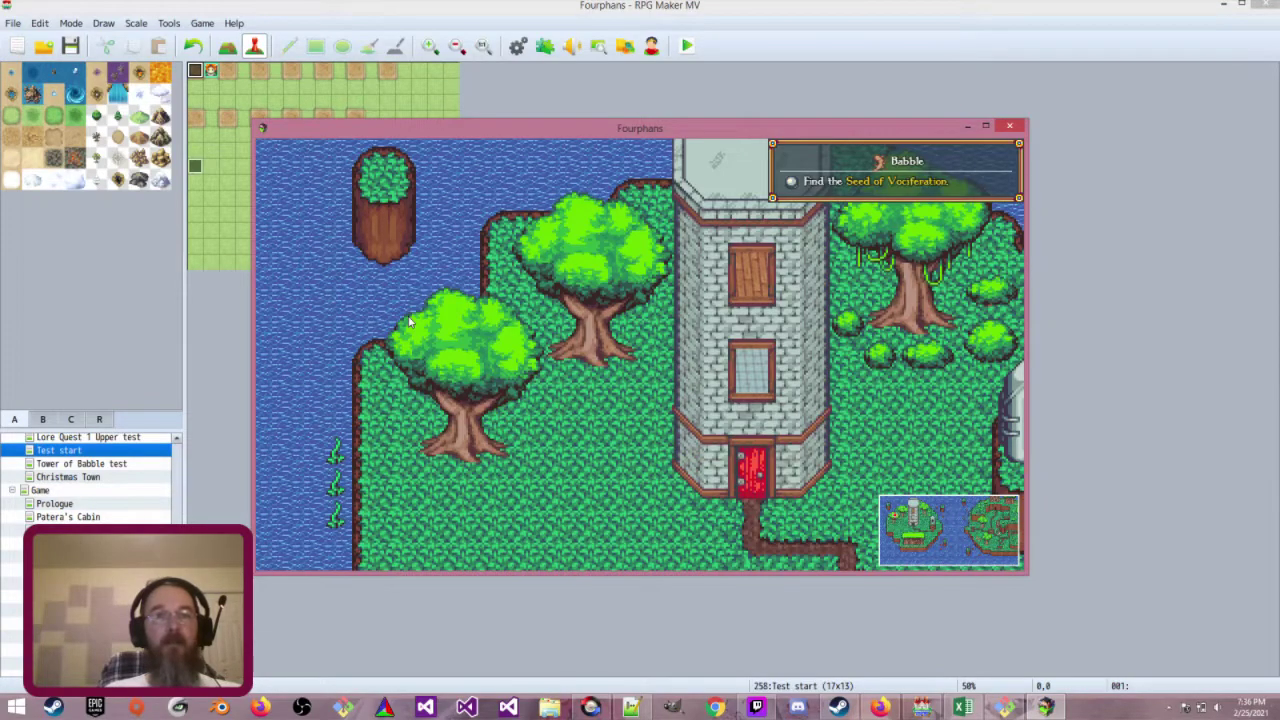
Walk the character behind and between the tower island's two western trees, and end the playtest
{"action": "key", "text": "Up"}
{"action": "key", "text": "Right"}
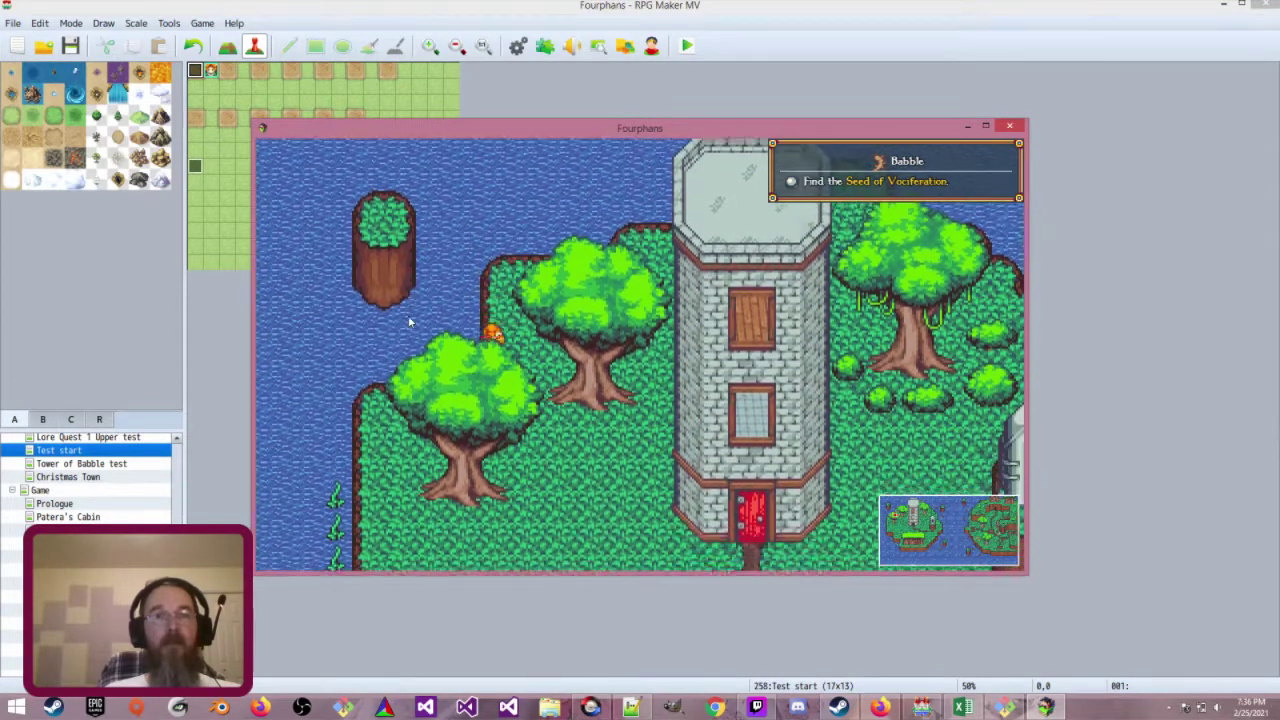
{"action": "key", "text": "Left"}
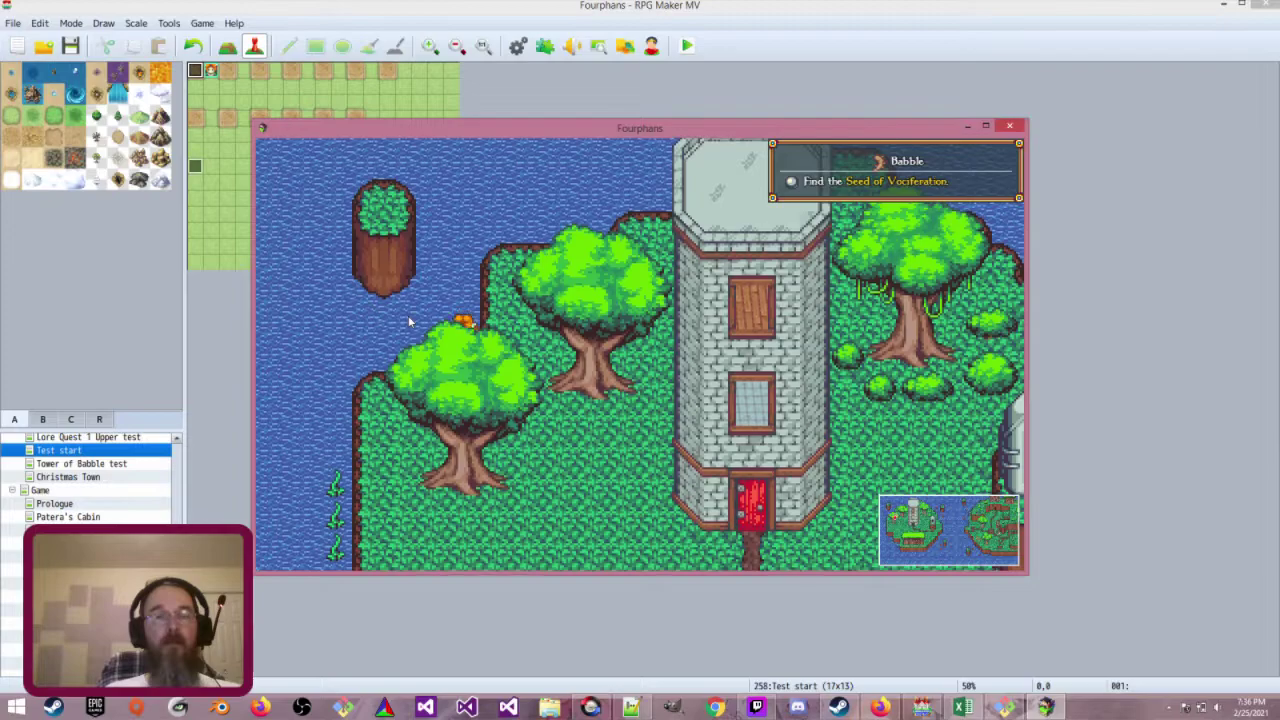
{"action": "key", "text": "Down"}
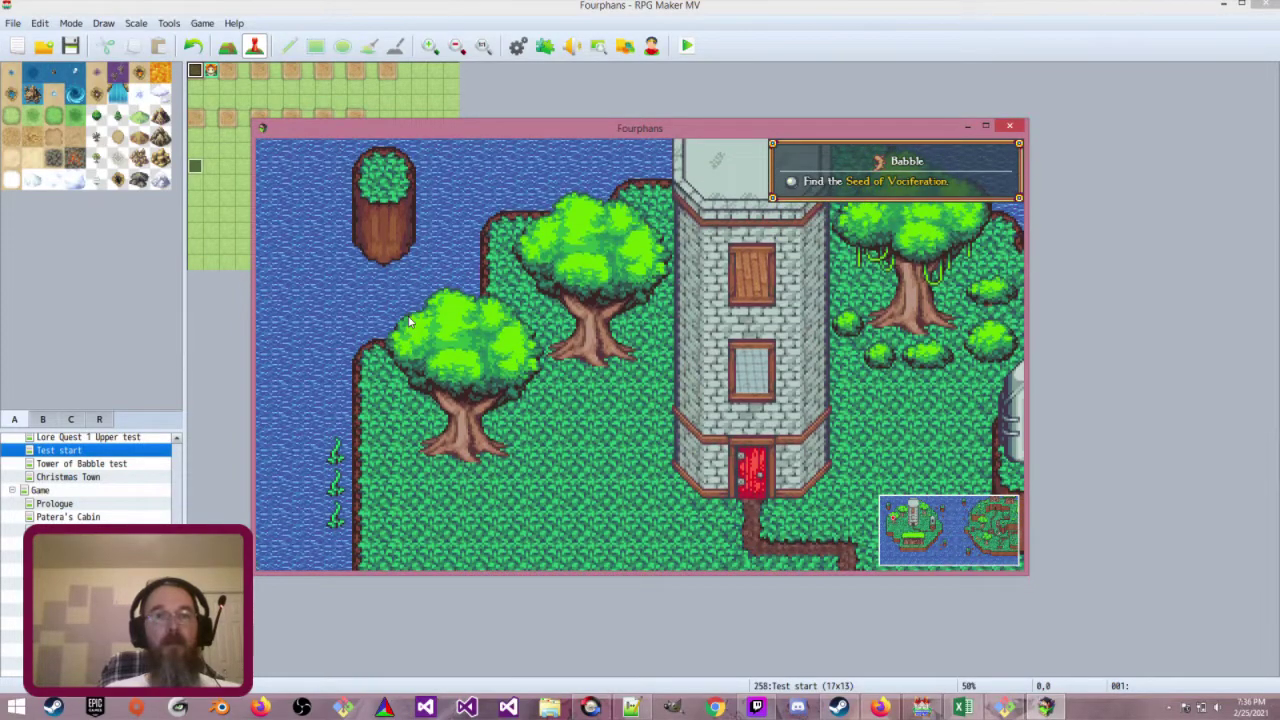
{"action": "key", "text": "Up"}
{"action": "key", "text": "Right"}
{"action": "key", "text": "Down"}
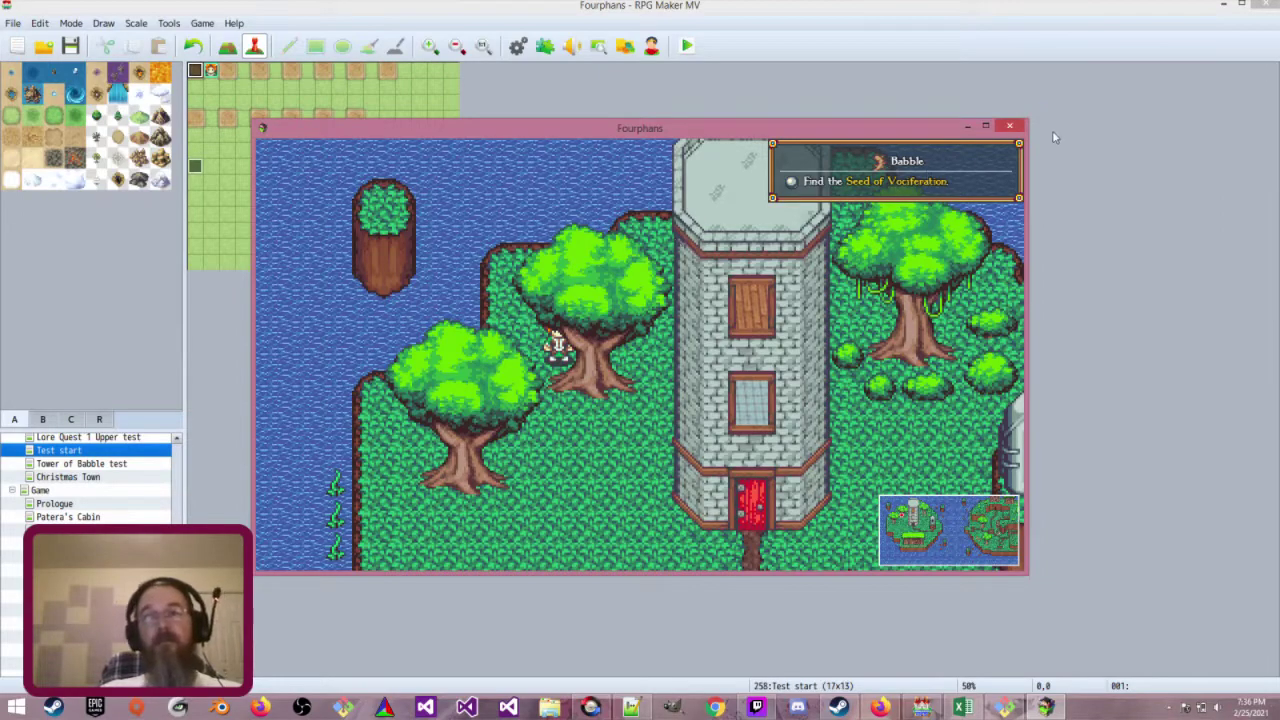
{"action": "left_click", "coordinate": [1012, 126]}
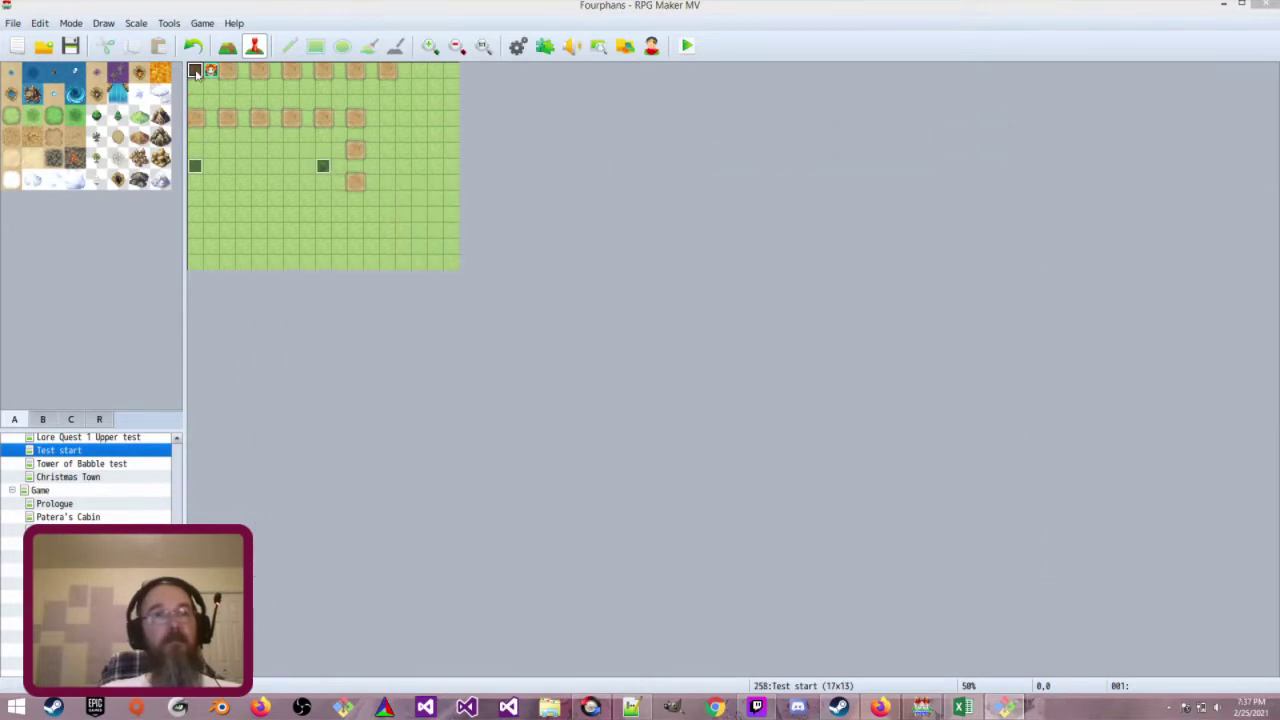
Change the Test start event's player transfer destination to Exterior (43,6), on the eastern island's northwestern ledge
{"action": "double_click", "coordinate": [195, 70]}
{"action": "scroll", "coordinate": [810, 463], "scroll_direction": "down", "scroll_amount": 5}
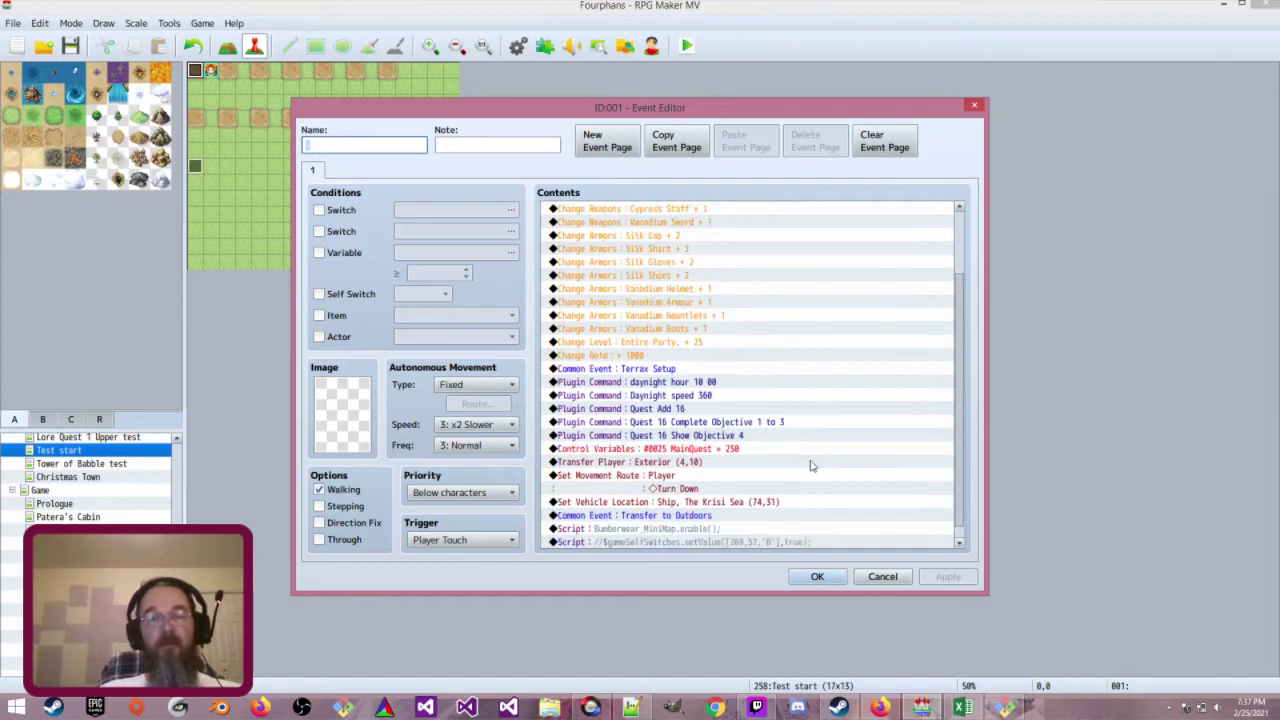
{"action": "scroll", "coordinate": [810, 463], "scroll_direction": "down", "scroll_amount": 1}
{"action": "double_click", "coordinate": [800, 448]}
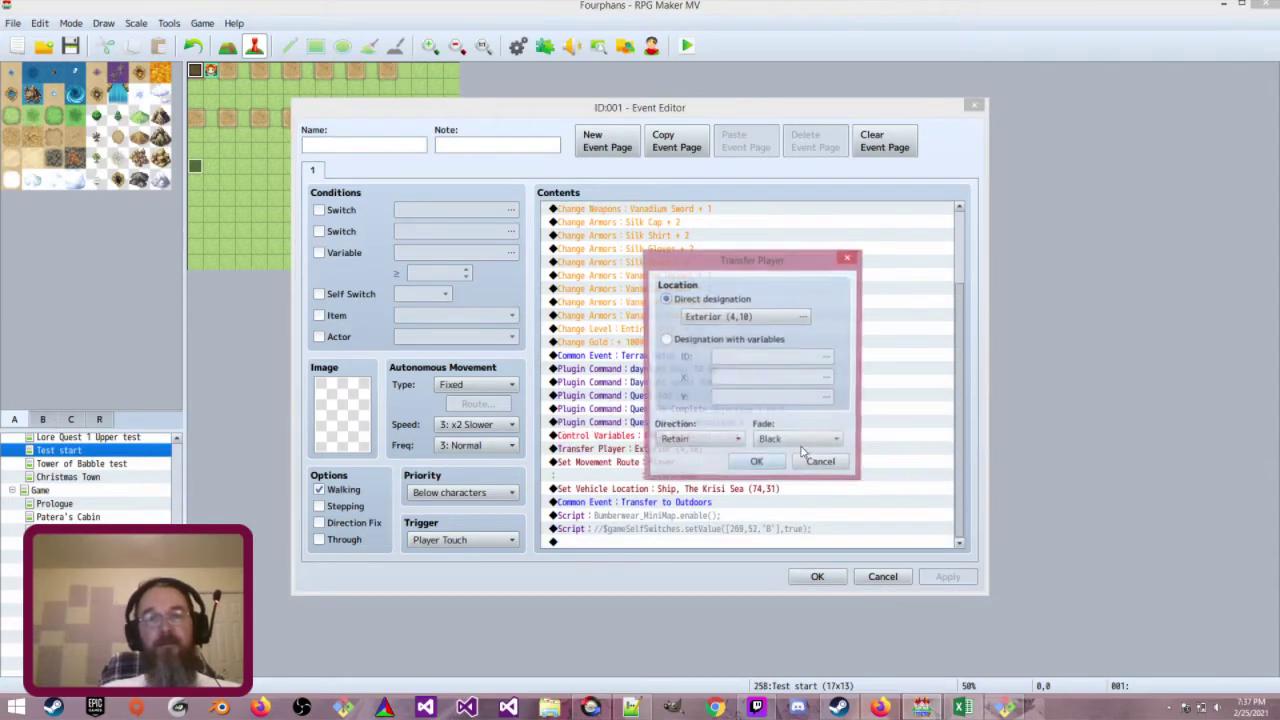
{"action": "left_click", "coordinate": [786, 317]}
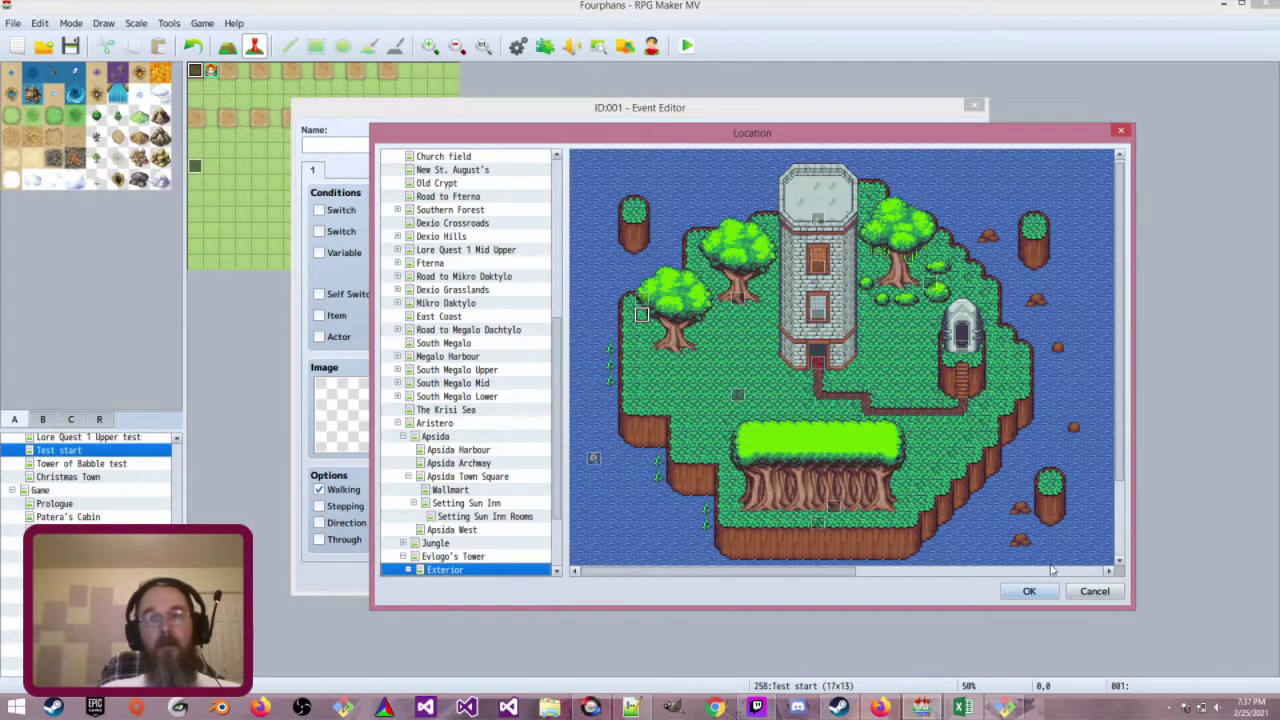
{"action": "left_click", "coordinate": [1053, 572]}
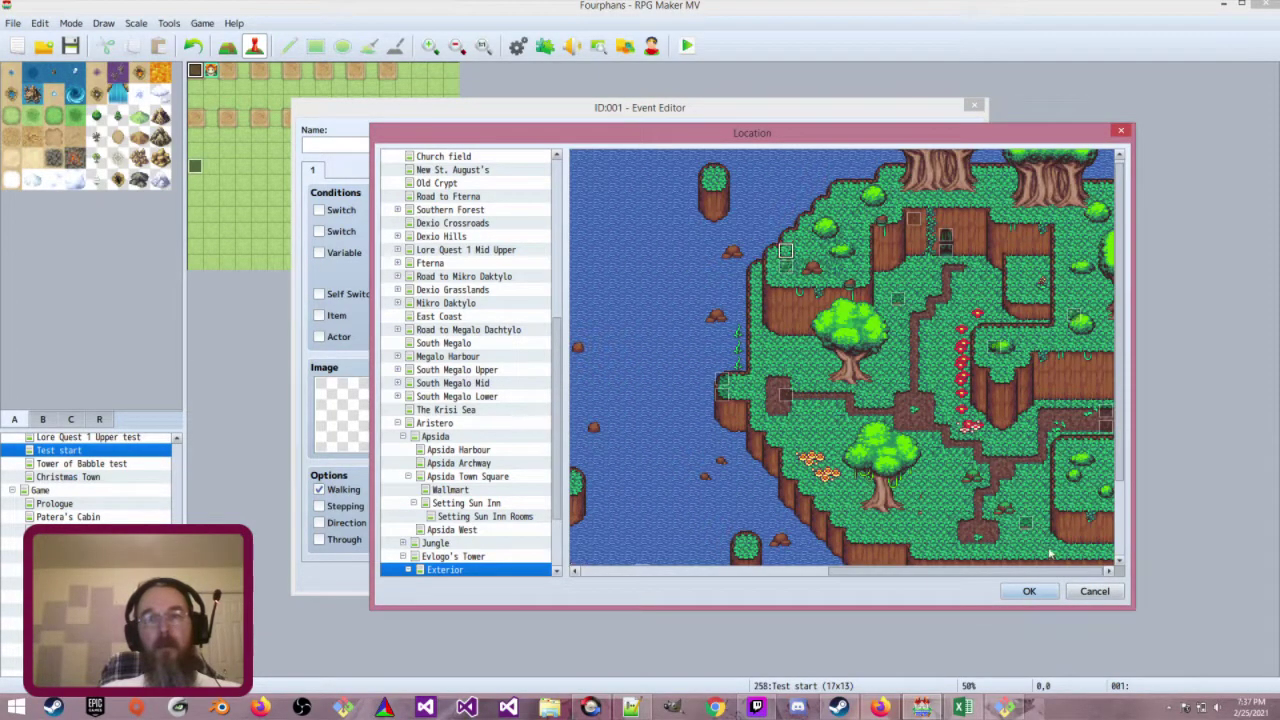
{"action": "left_click", "coordinate": [1029, 591]}
{"action": "left_click", "coordinate": [756, 464]}
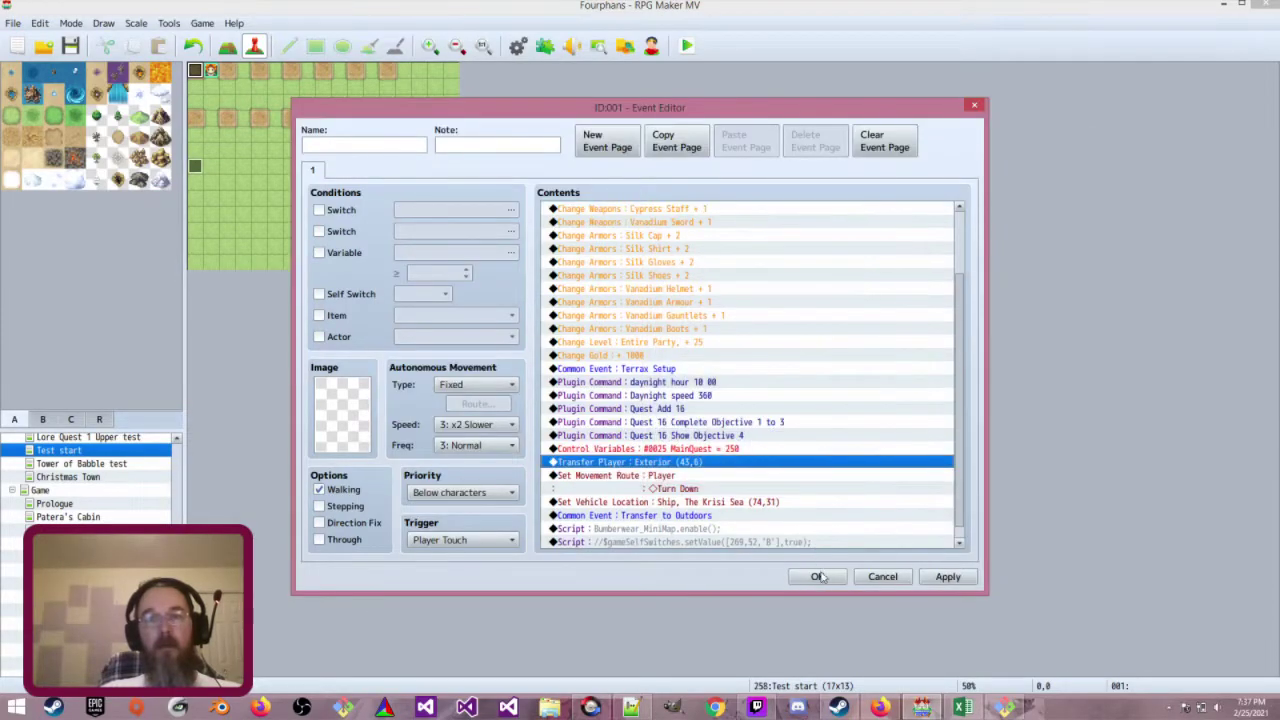
{"action": "left_click", "coordinate": [817, 576]}
Save the changes and start a playtest, interacting at the spot on the eastern island's northwestern ledge
{"action": "left_click", "coordinate": [687, 46]}
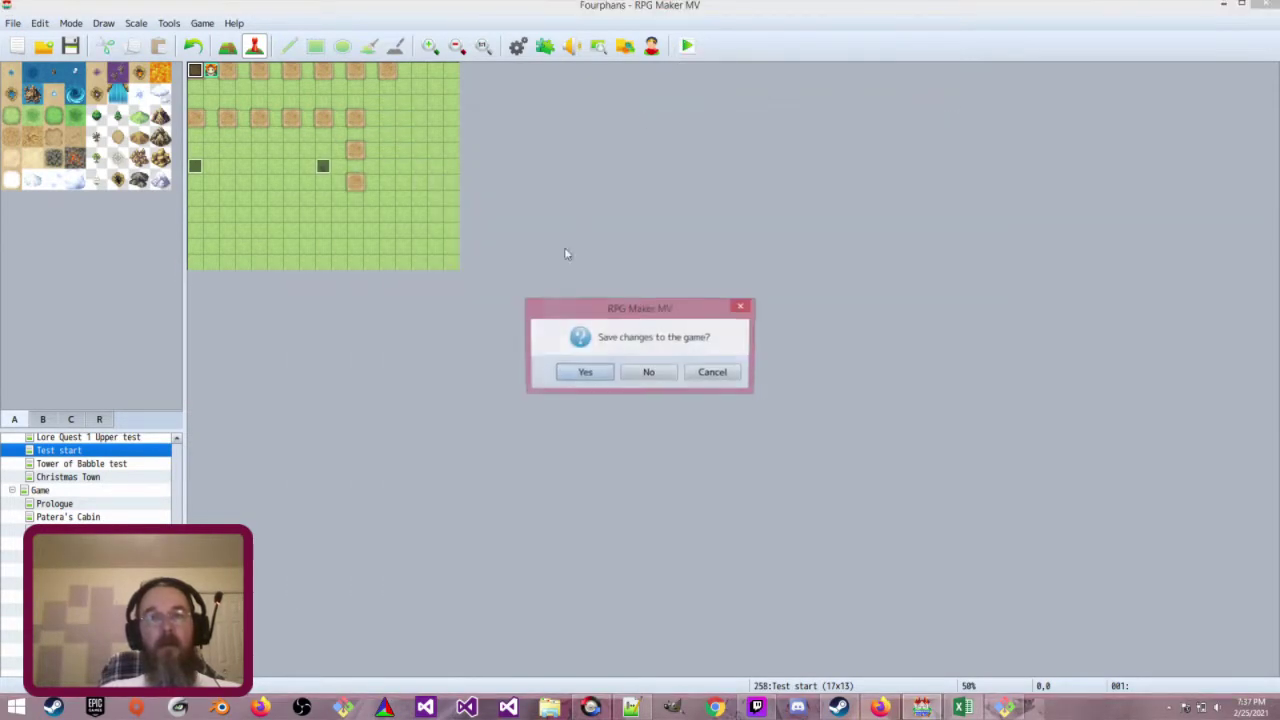
{"action": "left_click", "coordinate": [583, 372]}
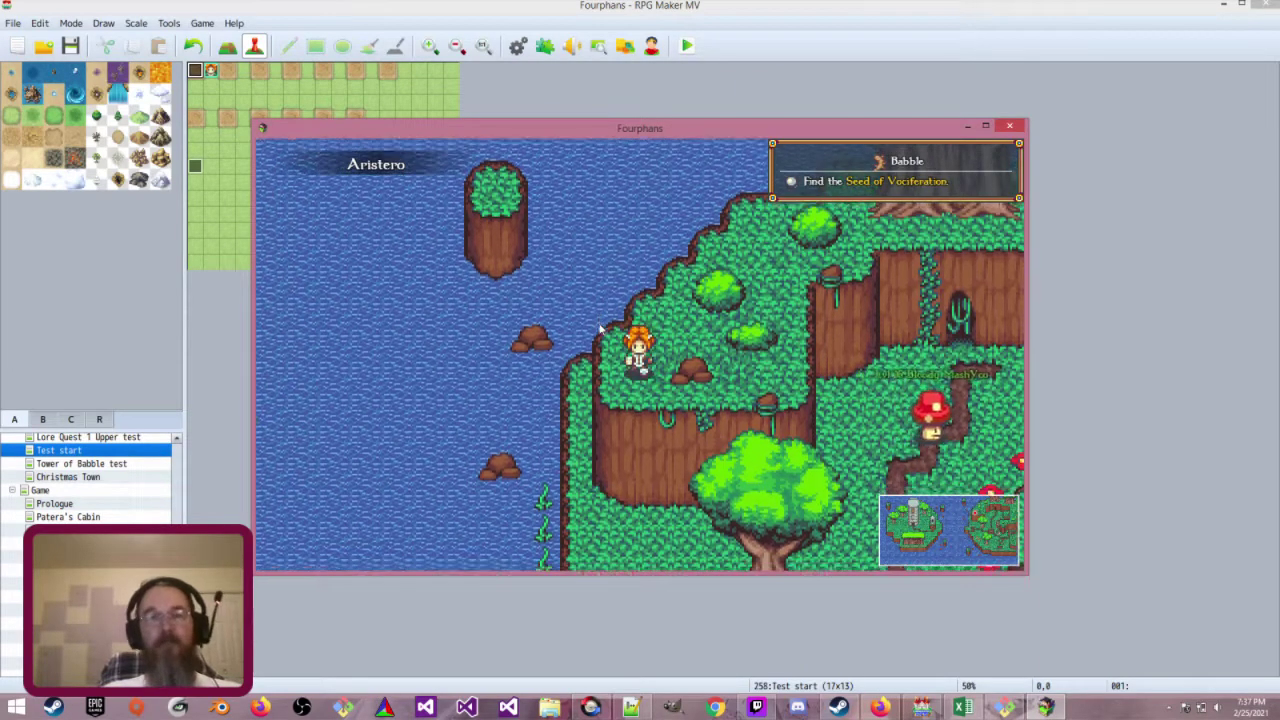
{"action": "key", "text": "Return"}
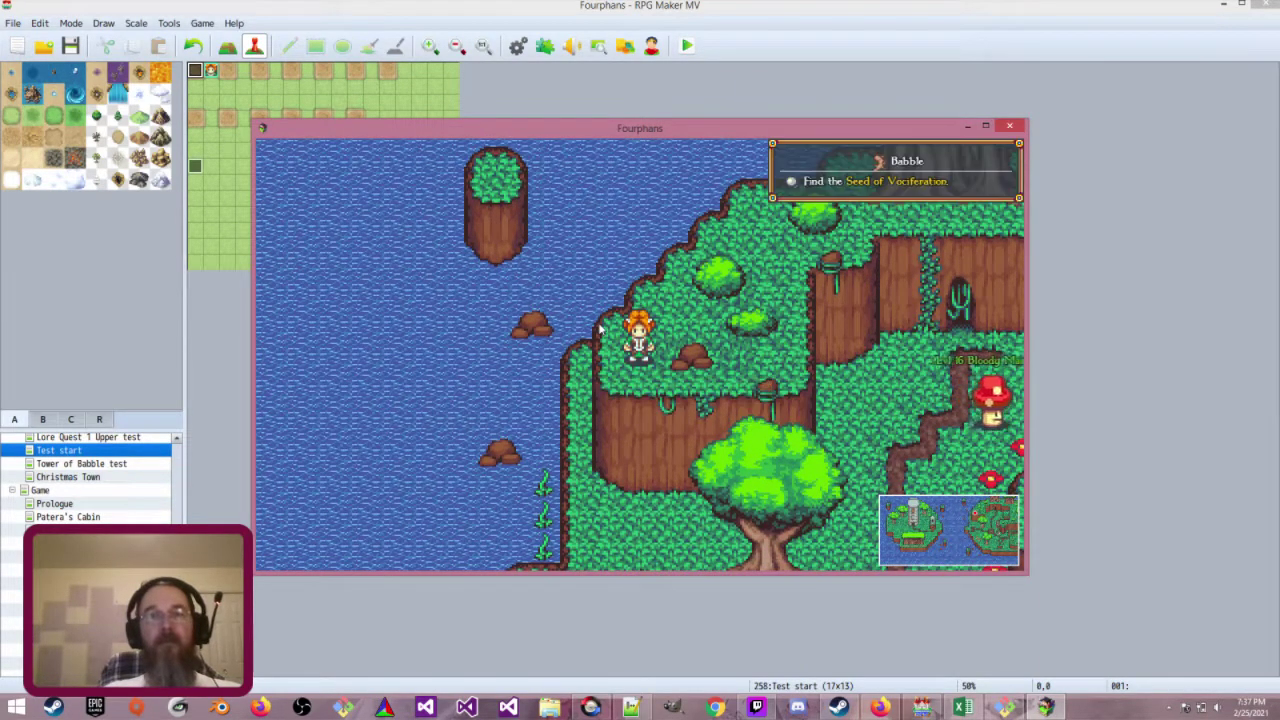
Walk the character across the eastern island, collect the potion from the sparkling bush east of the mushroom enemy, and end the playtest
{"action": "key", "text": "Right"}
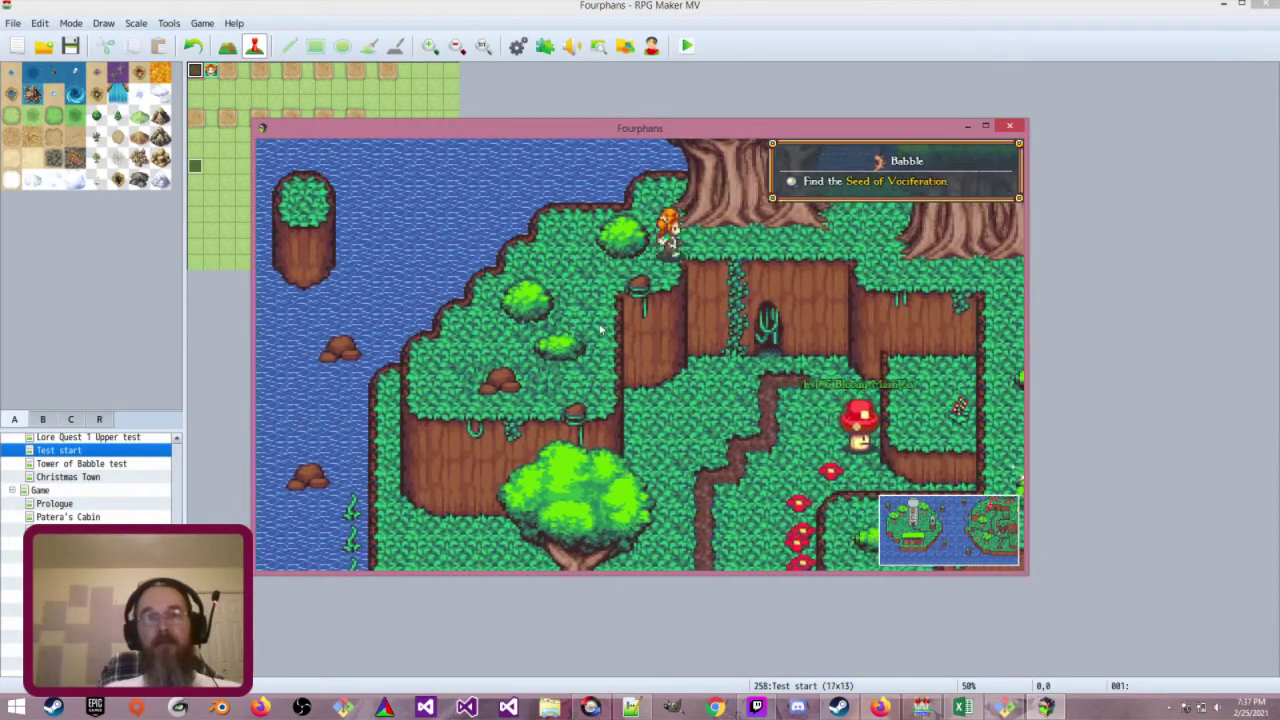
{"action": "key", "text": "Up"}
{"action": "key", "text": "Right"}
{"action": "key", "text": "Down"}
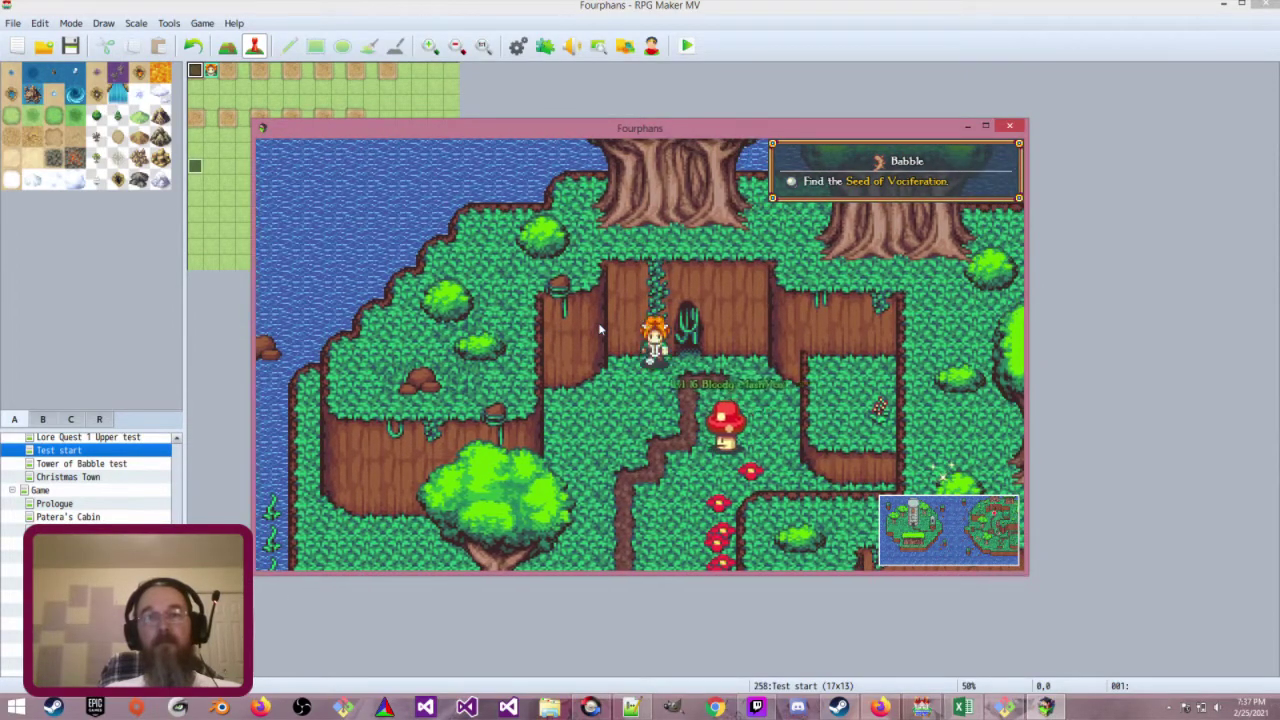
{"action": "key", "text": "Up"}
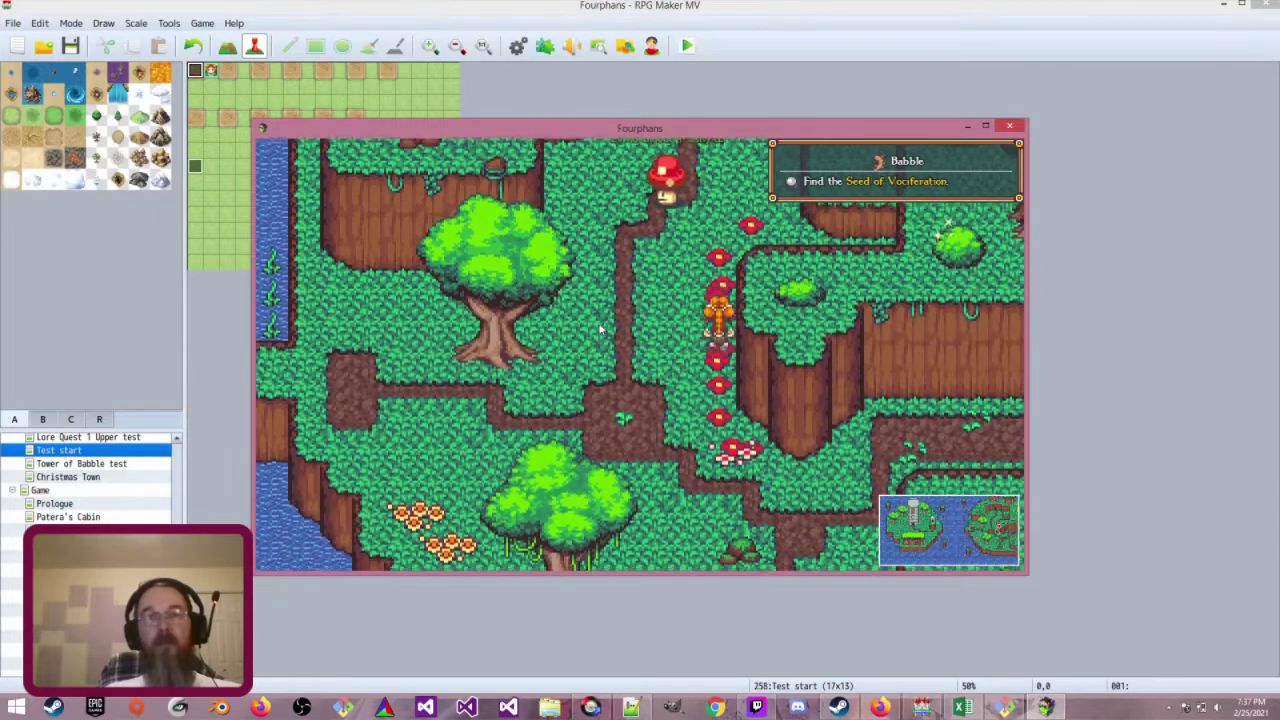
{"action": "key", "text": "Up"}
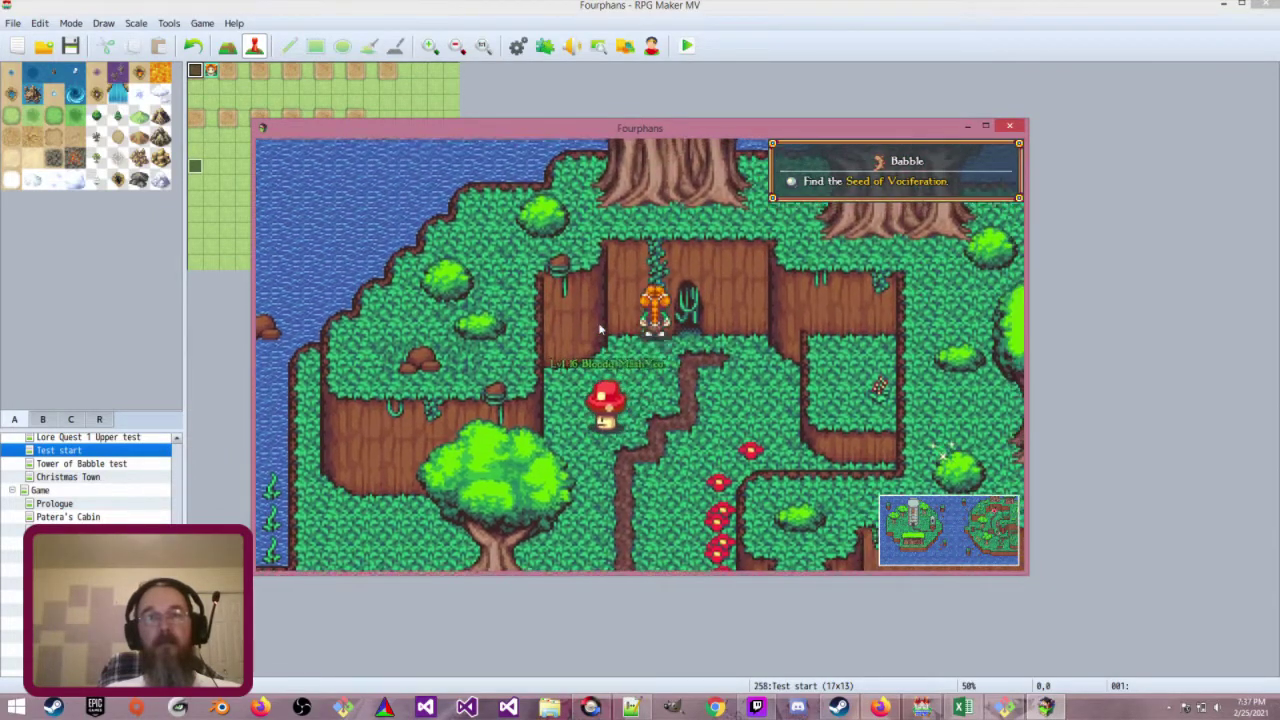
{"action": "key", "text": "Right"}
{"action": "key", "text": "Down"}
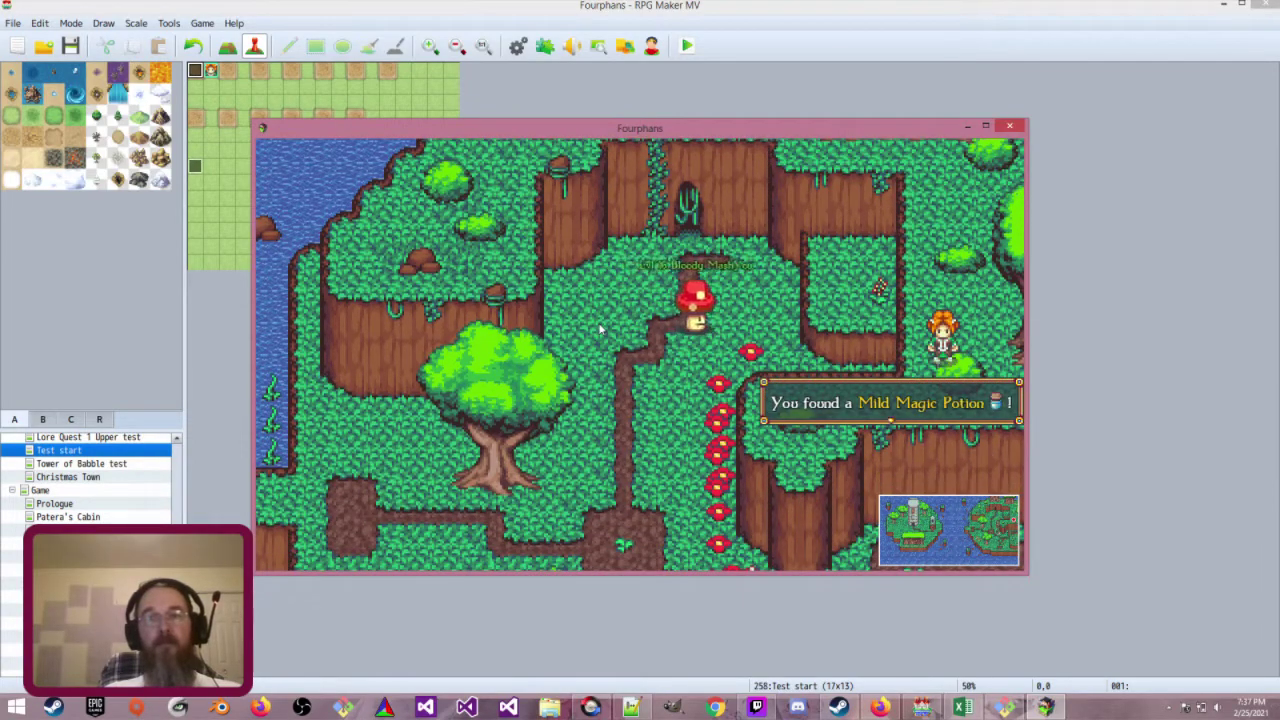
{"action": "left_click", "coordinate": [1012, 124]}
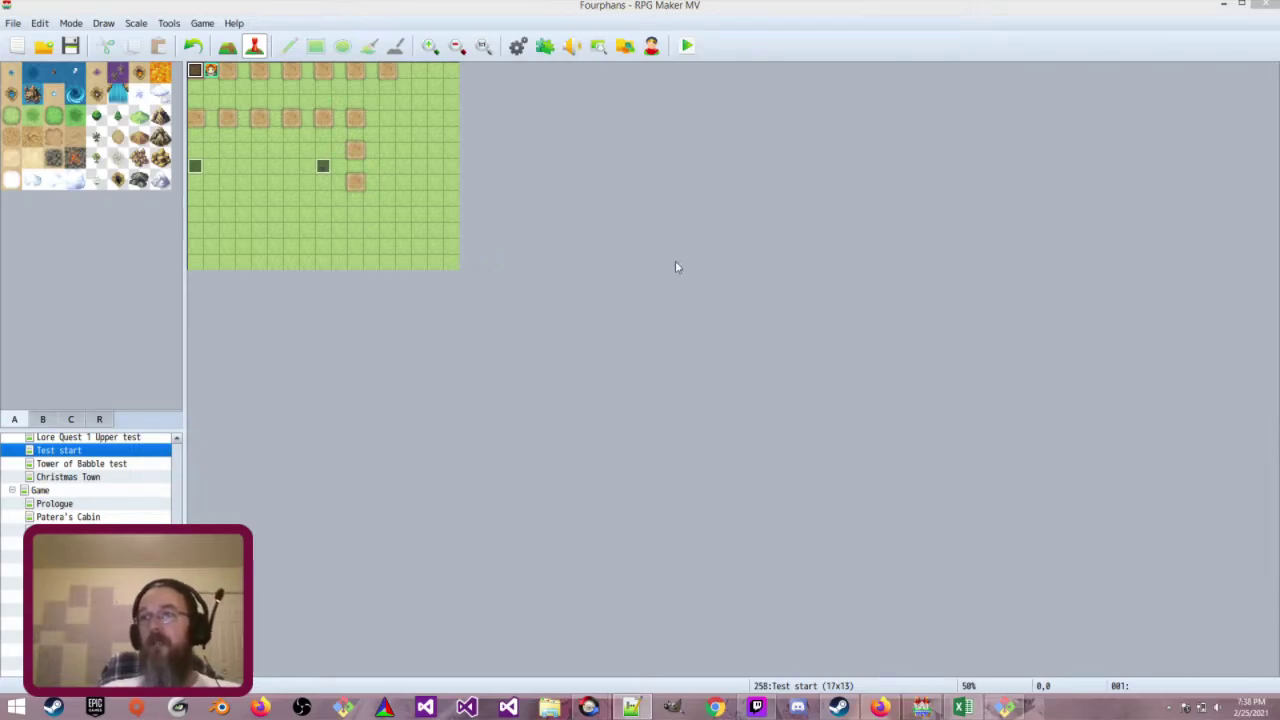
Change the Test start event's player transfer destination to Evlogo Tower 2nd Floor (14,21), beside the red chest in the southern room
{"action": "scroll", "coordinate": [105, 473], "scroll_direction": "down", "scroll_amount": 3}
{"action": "scroll", "coordinate": [105, 473], "scroll_direction": "down", "scroll_amount": 10}
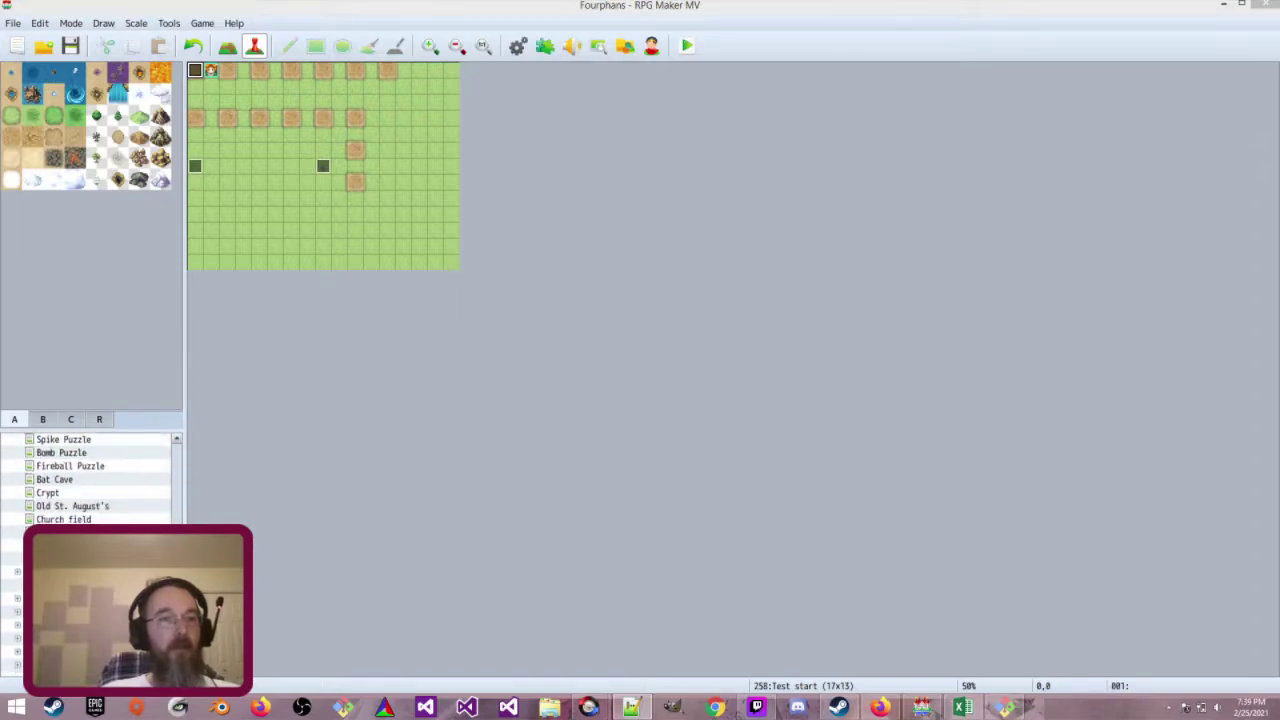
{"action": "double_click", "coordinate": [195, 72]}
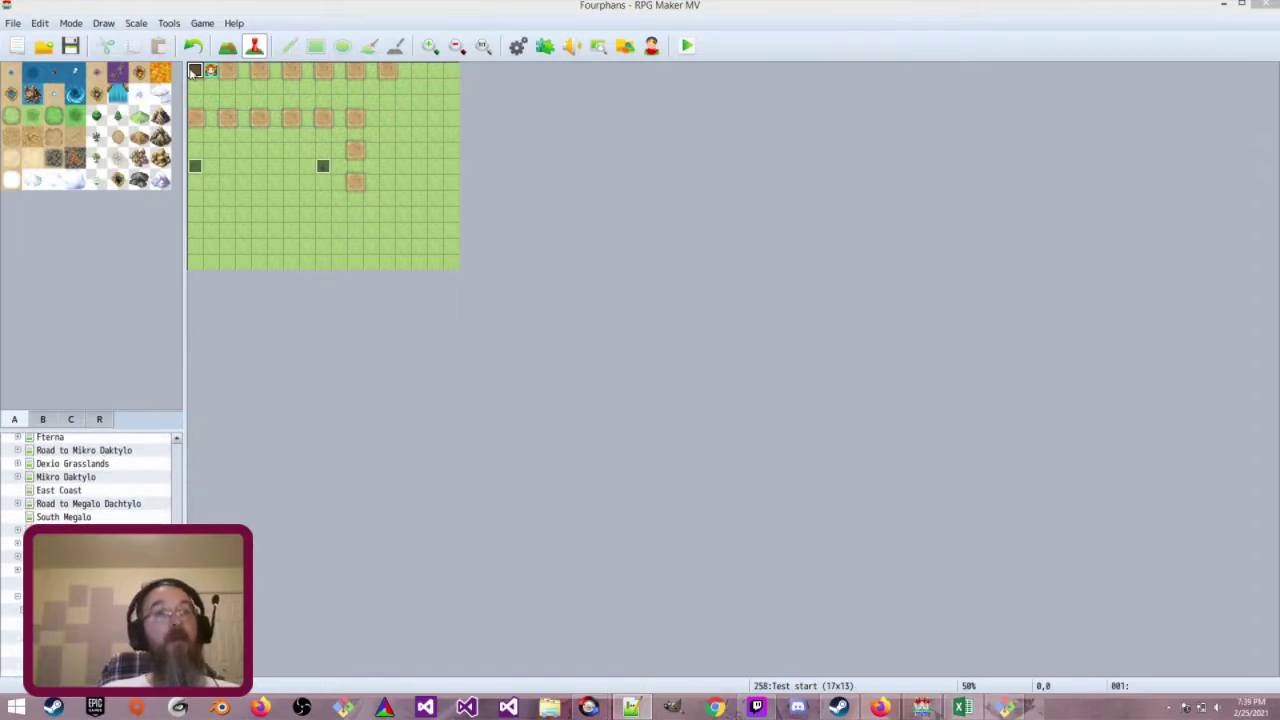
{"action": "scroll", "coordinate": [790, 448], "scroll_direction": "down", "scroll_amount": 3}
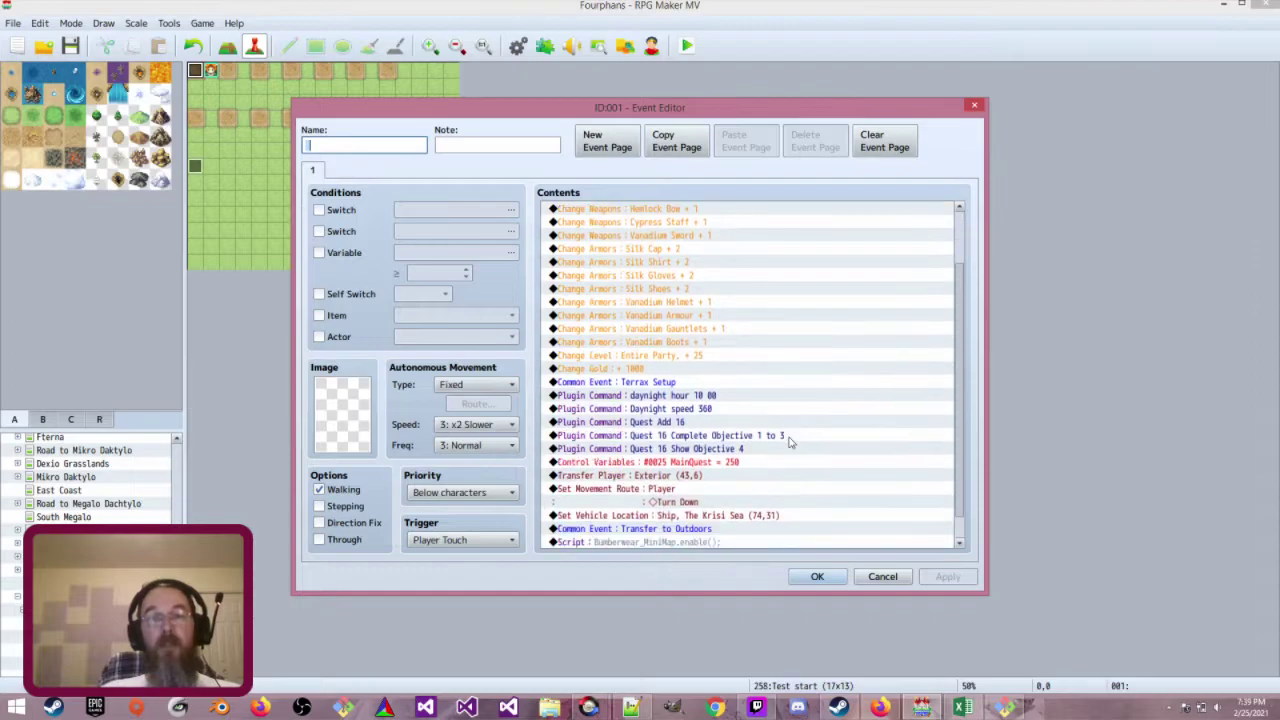
{"action": "double_click", "coordinate": [790, 448]}
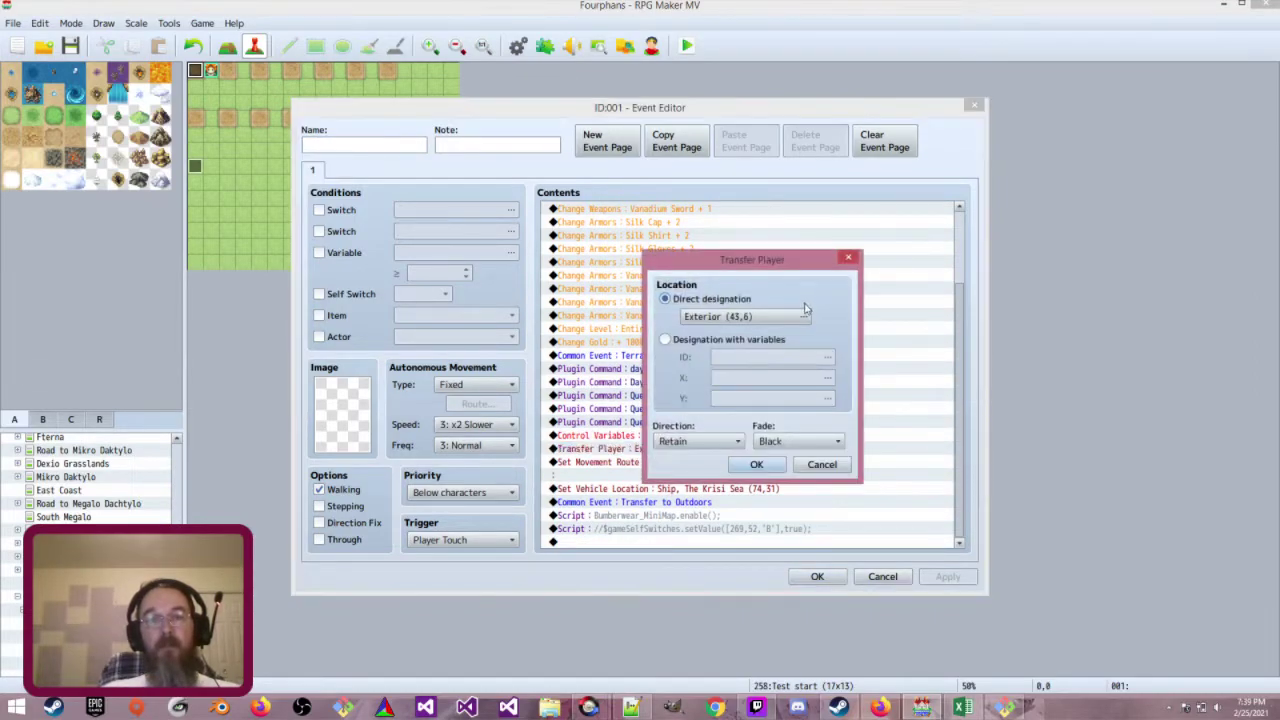
{"action": "left_click", "coordinate": [800, 317]}
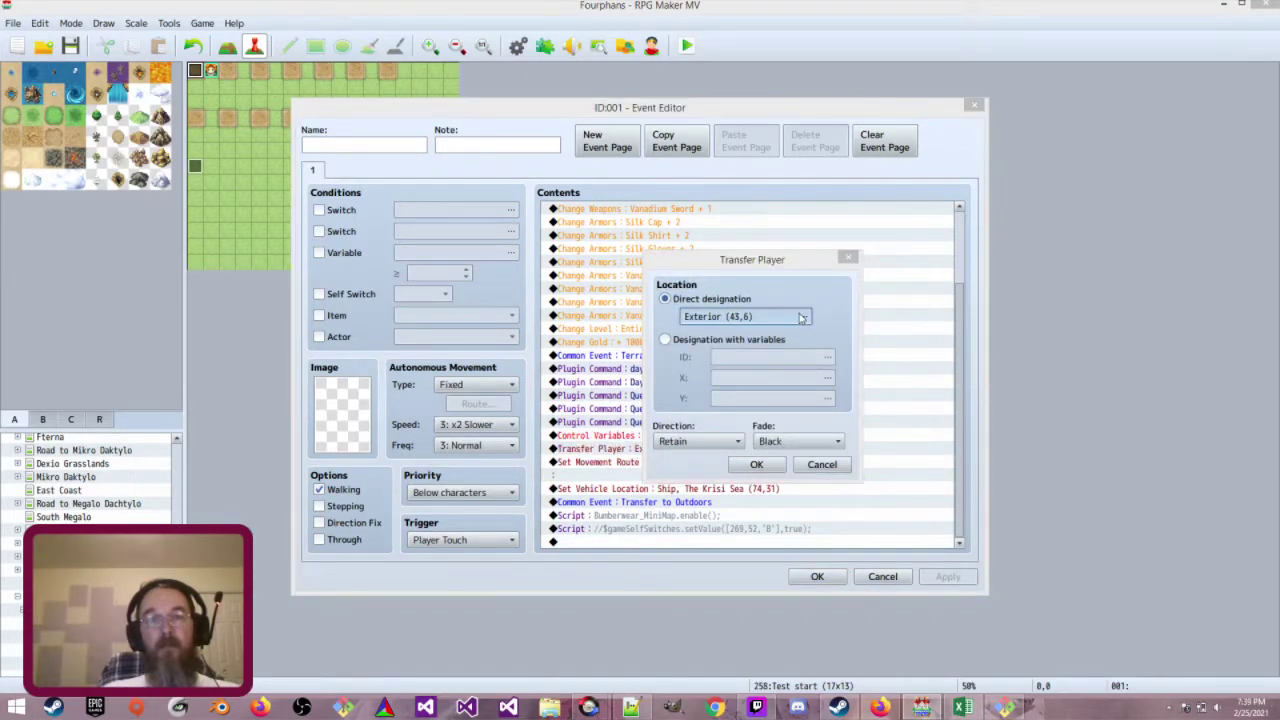
{"action": "scroll", "coordinate": [483, 497], "scroll_direction": "down", "scroll_amount": 2}
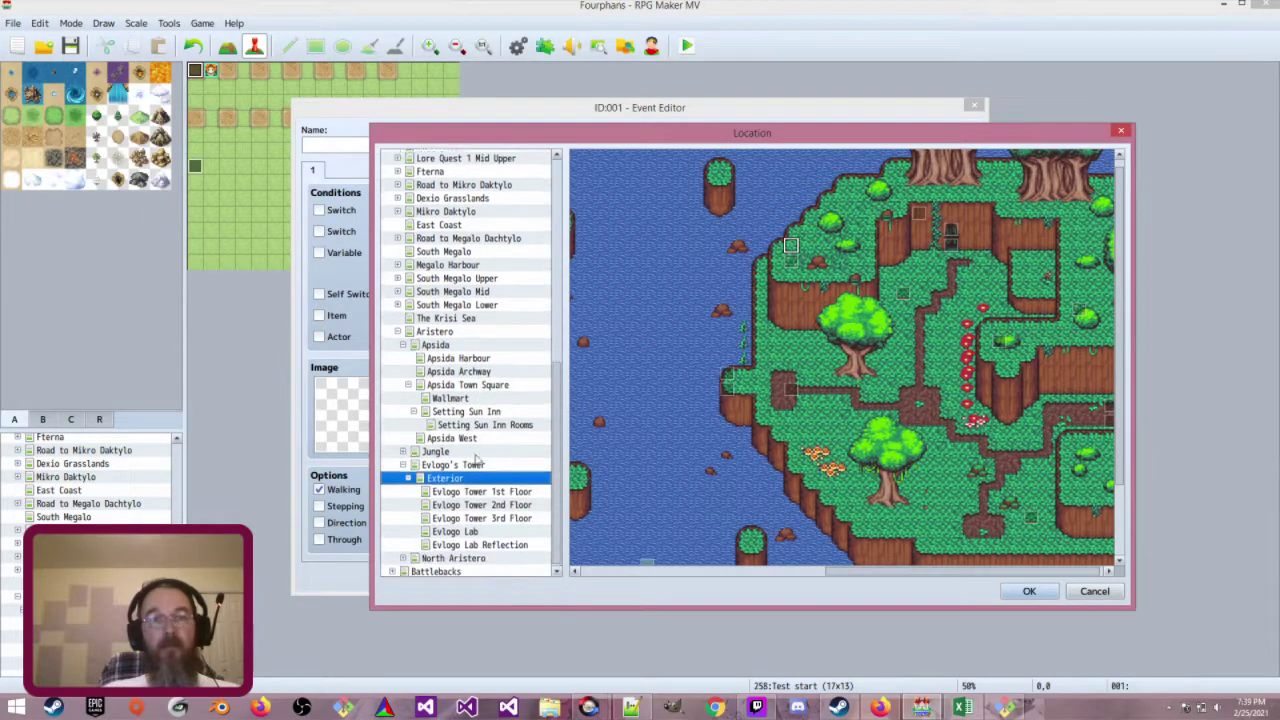
{"action": "left_click", "coordinate": [490, 510]}
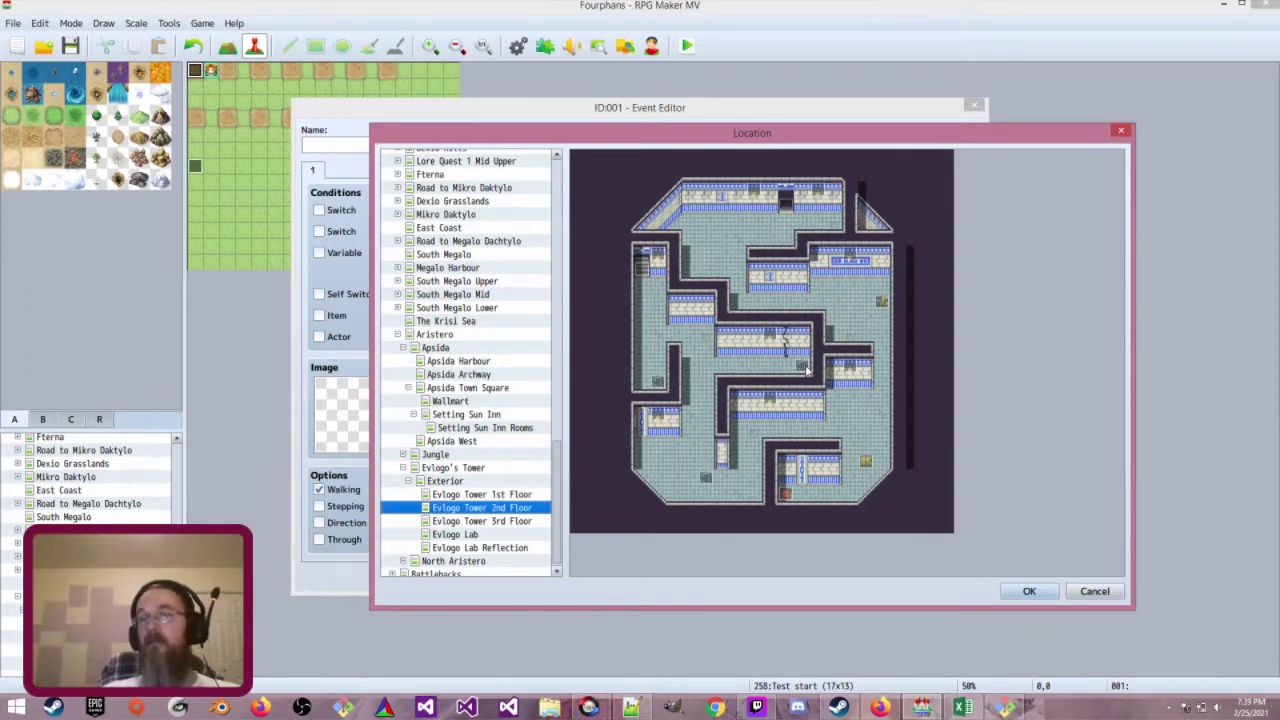
{"action": "left_click", "coordinate": [724, 365]}
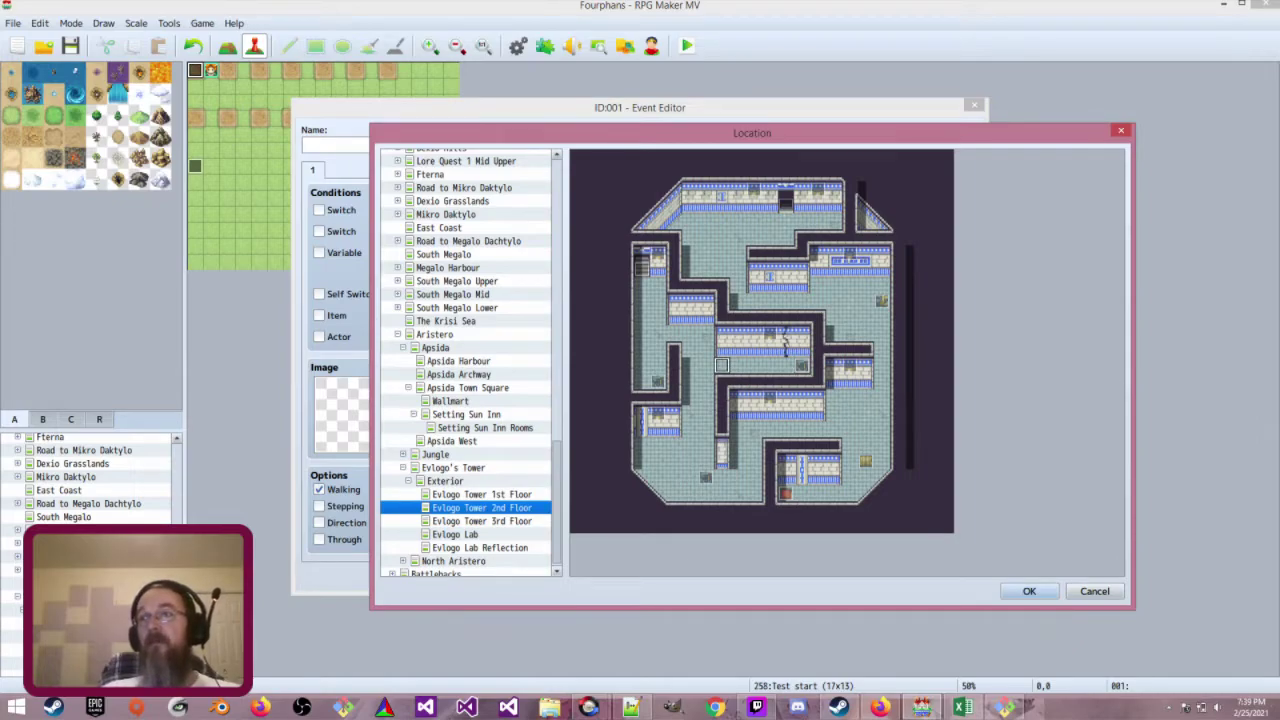
{"action": "left_click", "coordinate": [785, 493]}
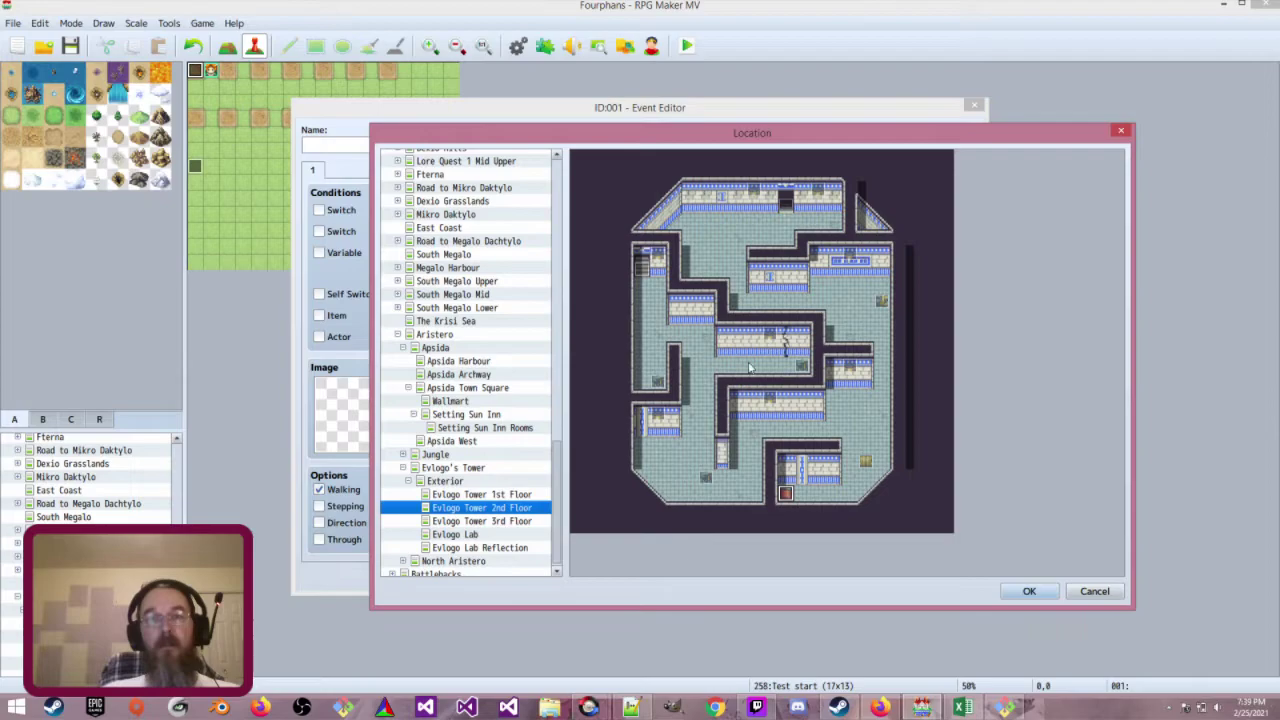
{"action": "left_click", "coordinate": [800, 494]}
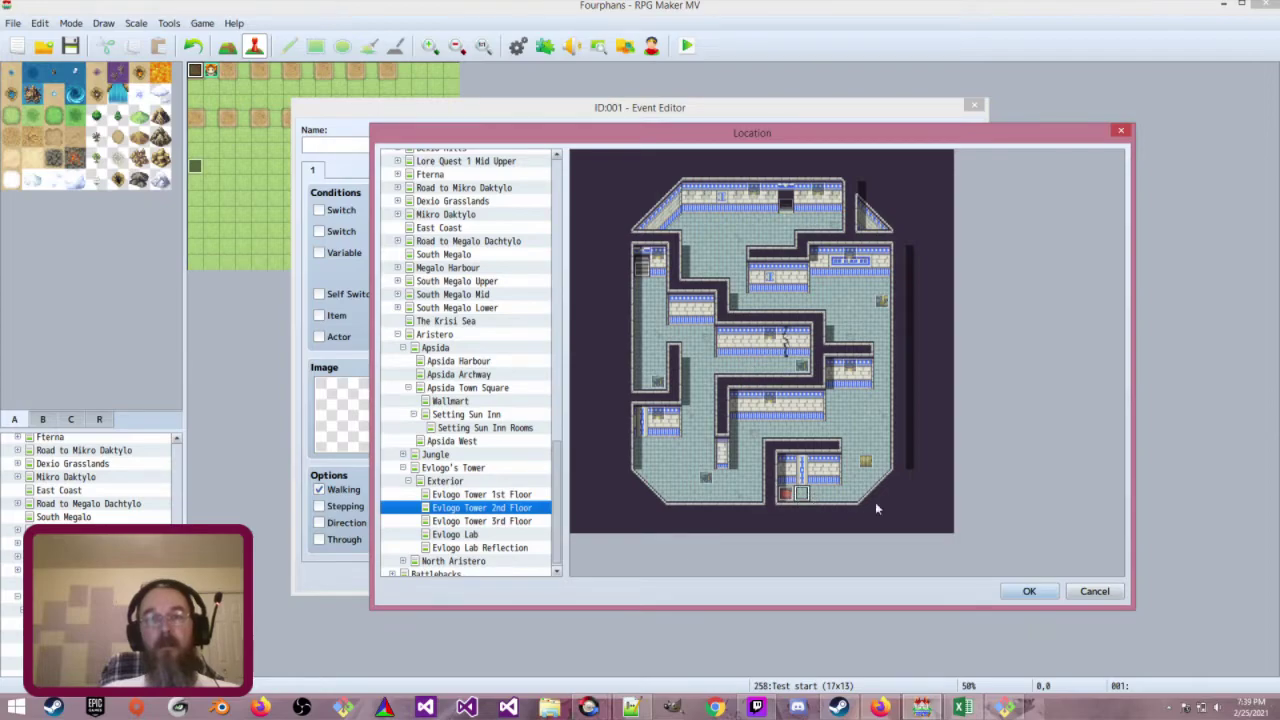
{"action": "left_click", "coordinate": [1029, 591]}
{"action": "left_click", "coordinate": [782, 468]}
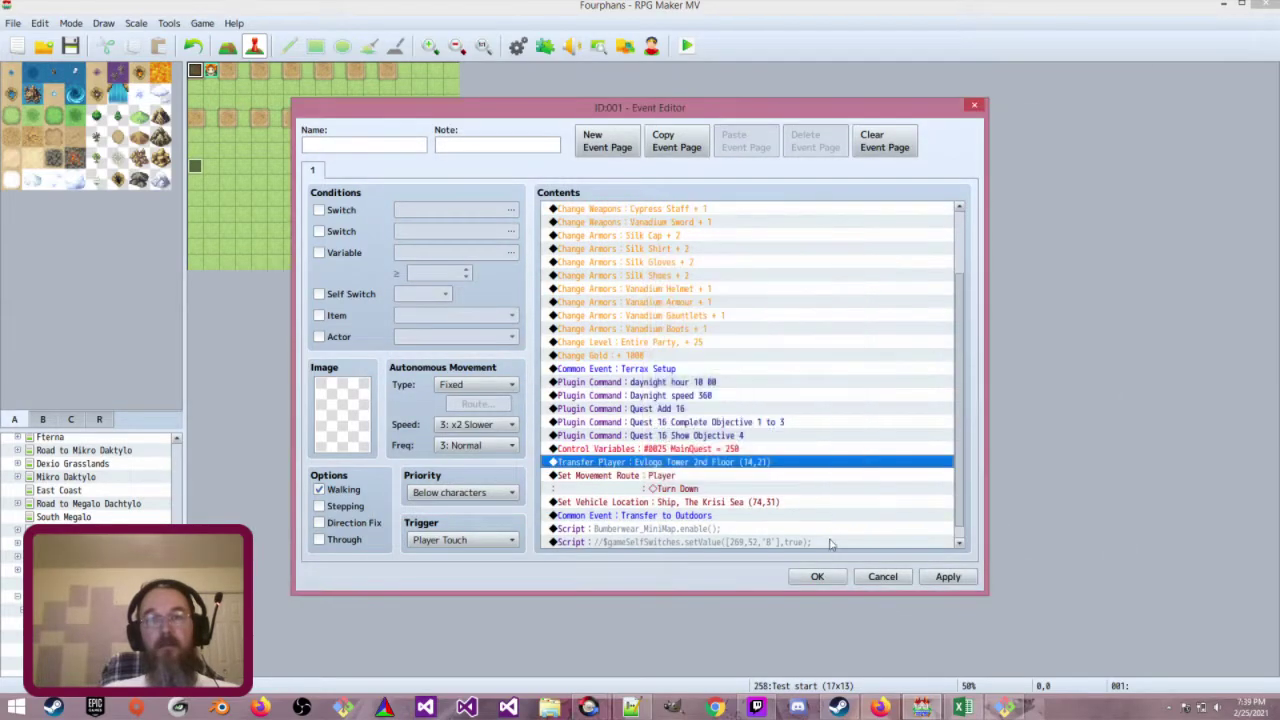
{"action": "left_click", "coordinate": [818, 577]}
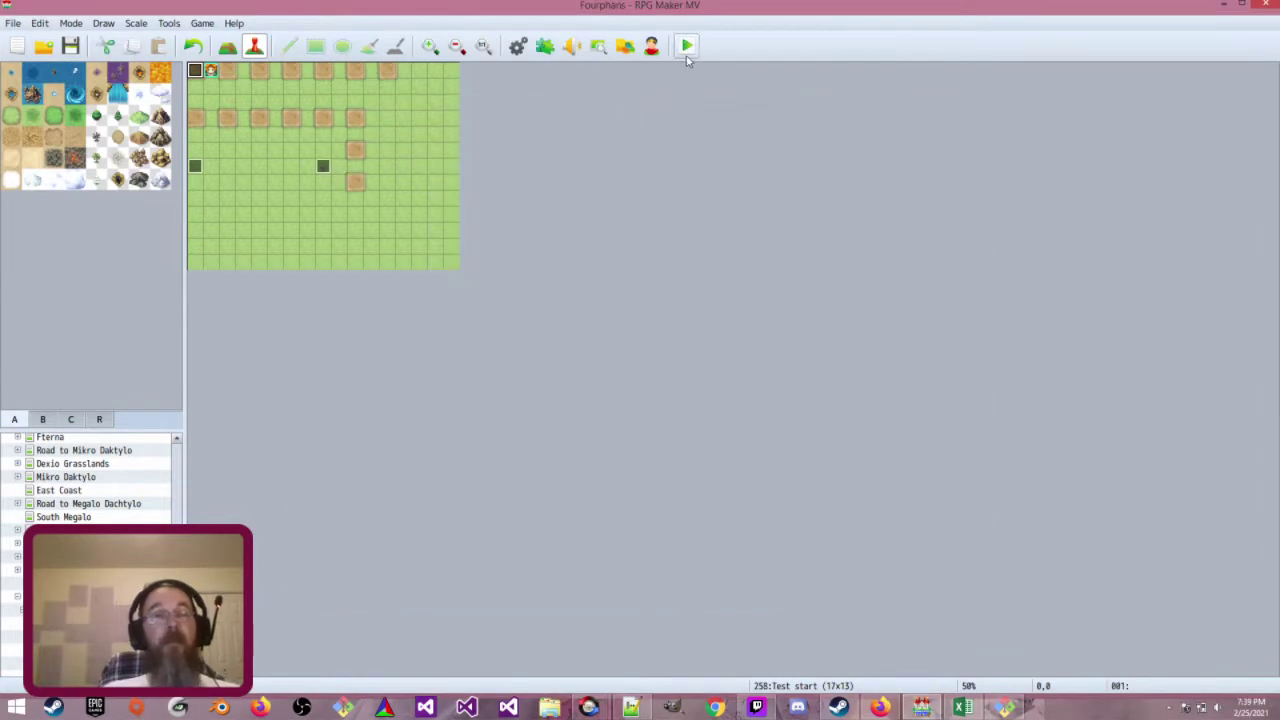
Save the changes, playtest the arrival on the tower's 2nd floor, and end the playtest
{"action": "left_click", "coordinate": [687, 58]}
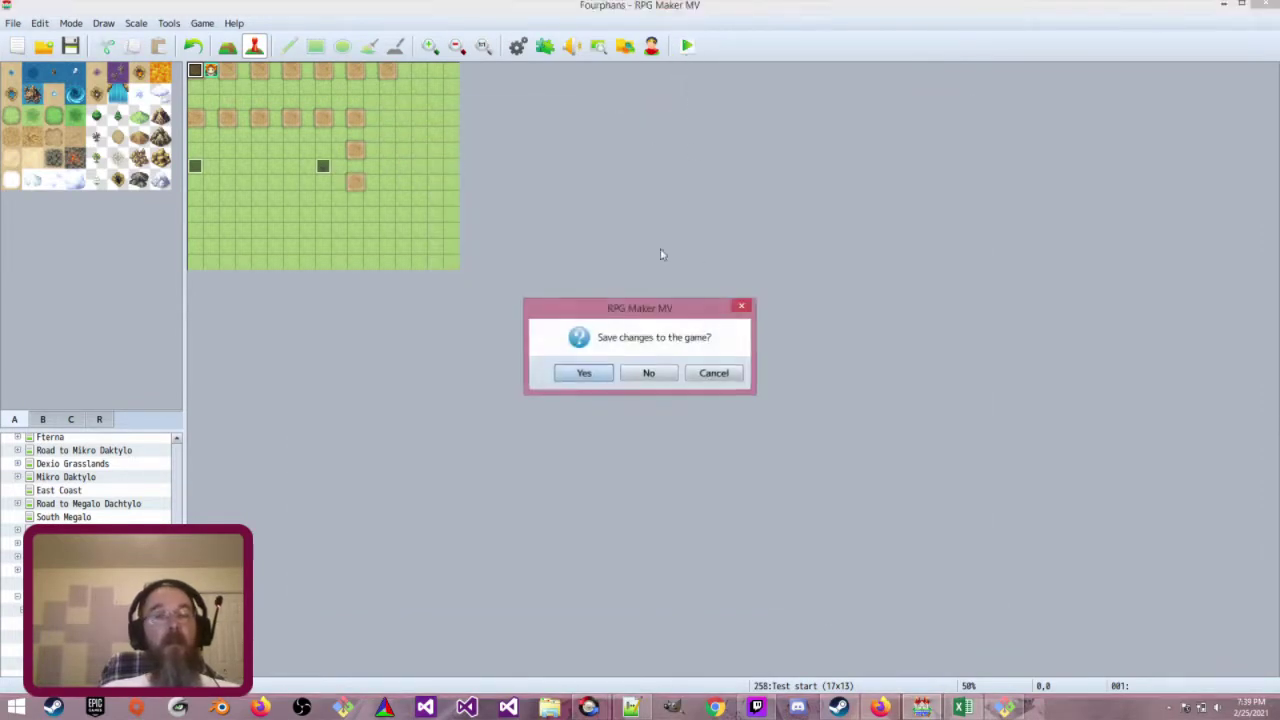
{"action": "key", "text": "Return"}
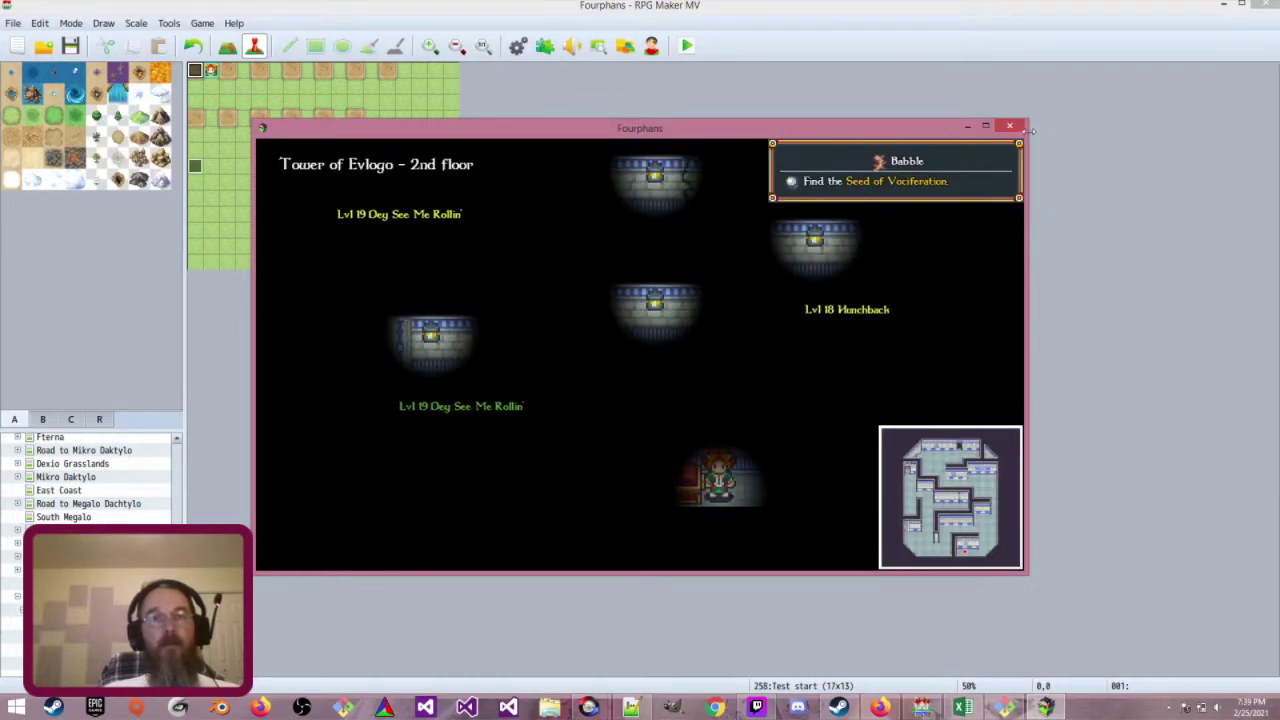
{"action": "key", "text": "alt+F4"}
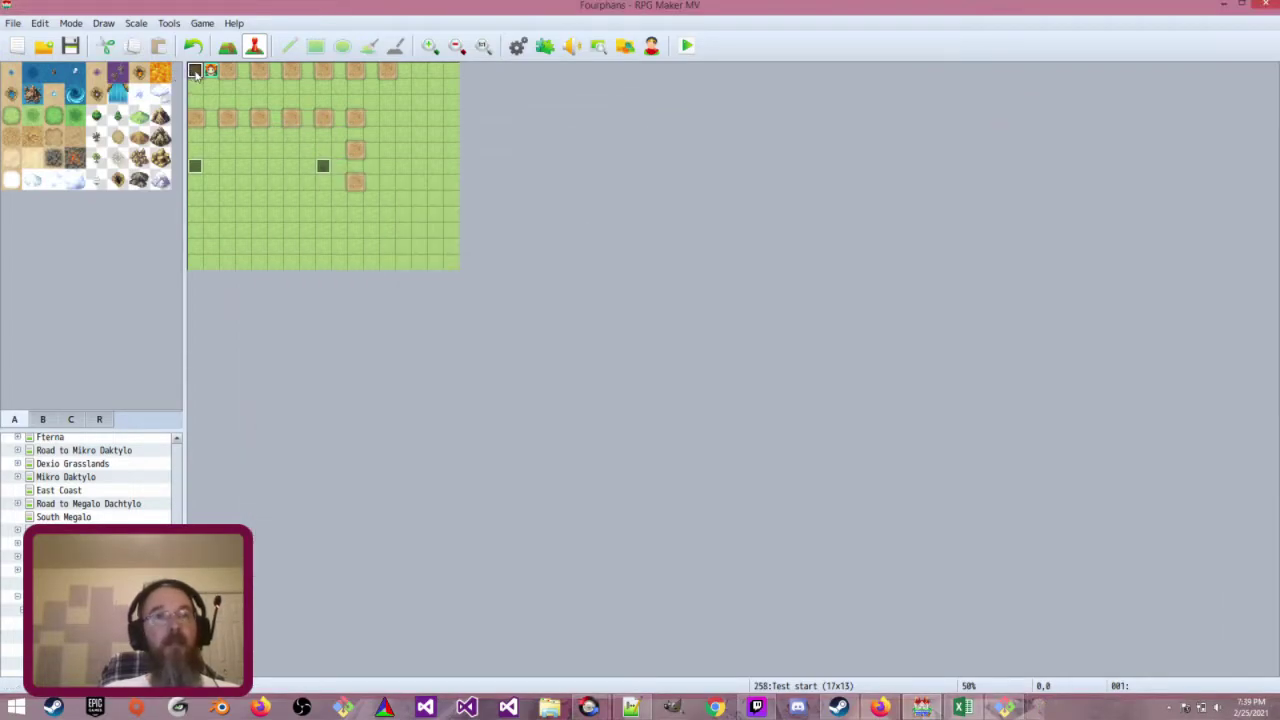
Change the Test start event's common event call after the ship location command to 0022 Transfer to Indoors
{"action": "double_click", "coordinate": [196, 72]}
{"action": "scroll", "coordinate": [727, 393], "scroll_direction": "down", "scroll_amount": 3}
{"action": "double_click", "coordinate": [753, 501]}
{"action": "left_click", "coordinate": [760, 370]}
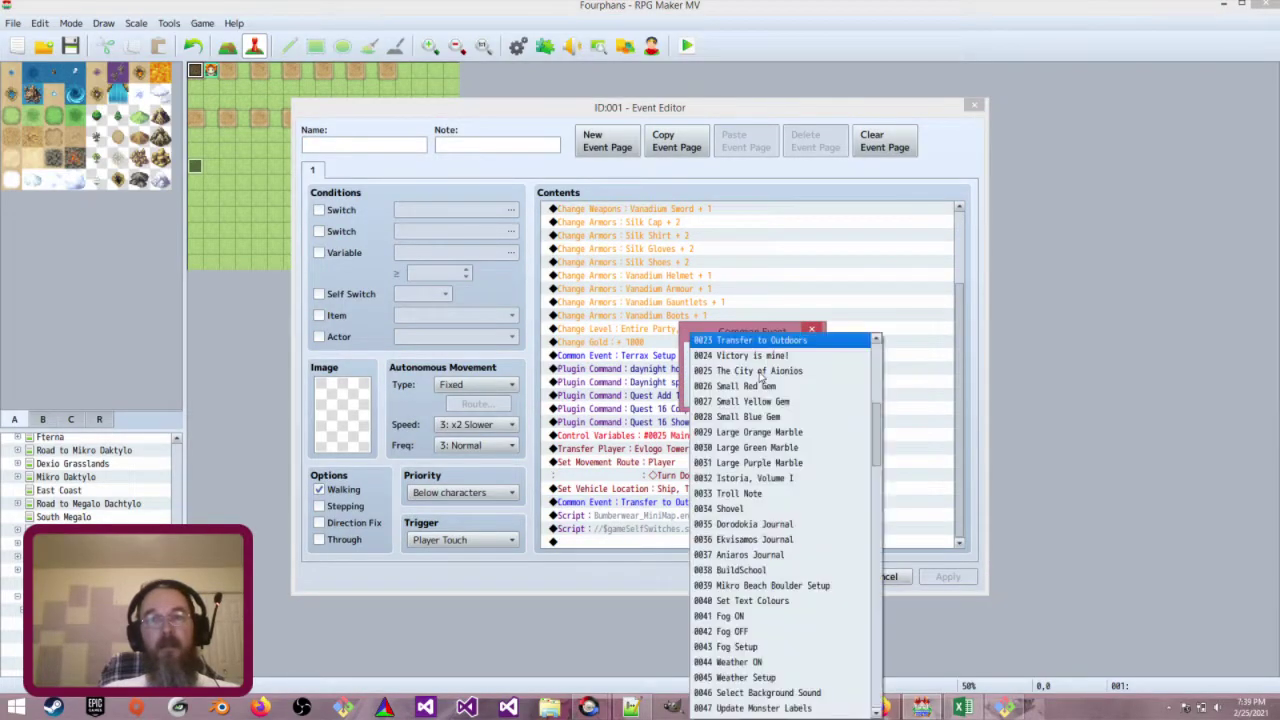
{"action": "key", "text": "Up"}
{"action": "key", "text": "Return"}
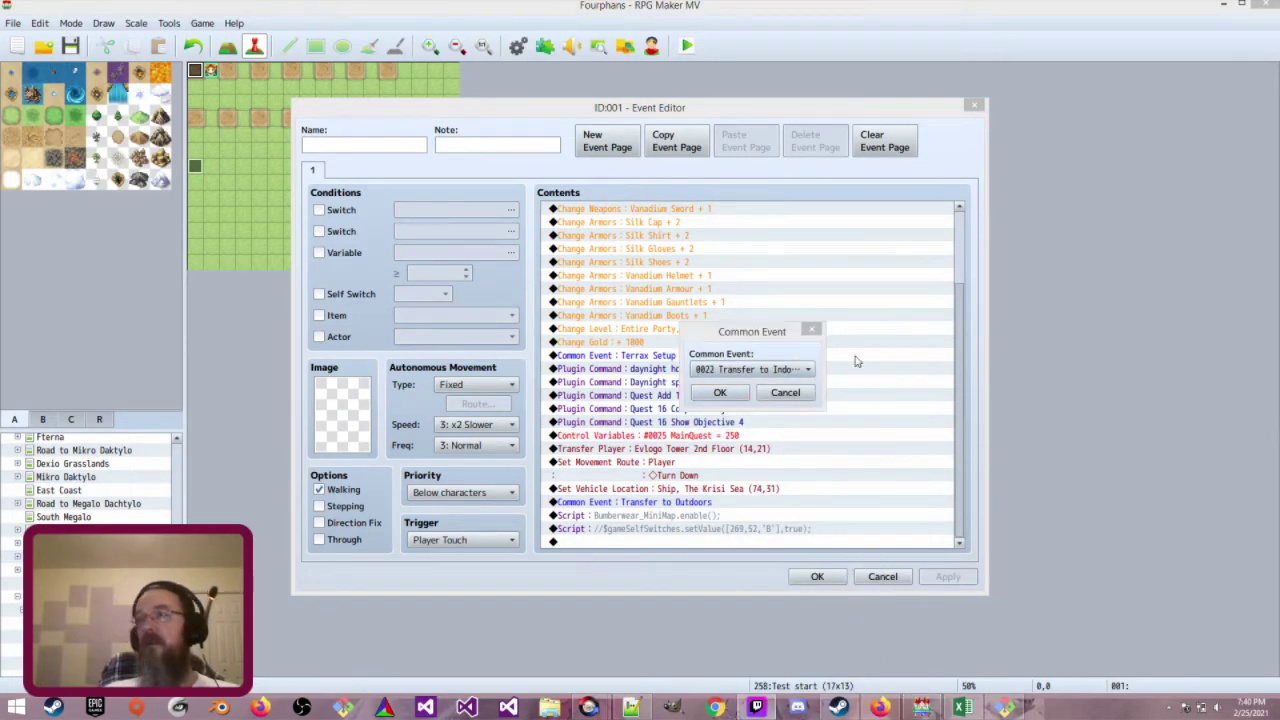
{"action": "left_click", "coordinate": [720, 392]}
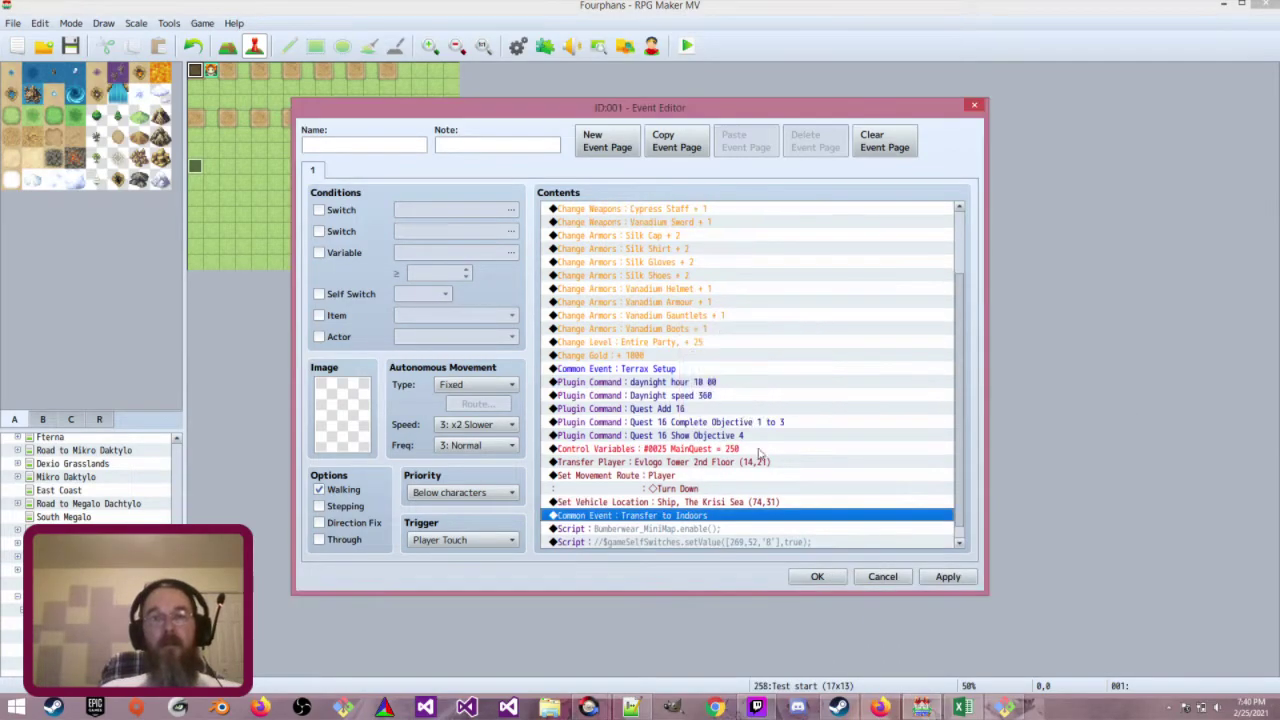
Set the player transfer destination to the enclosed inner corridor west of centre on Evlogo Tower 1st Floor, and confirm the event
{"action": "double_click", "coordinate": [758, 463]}
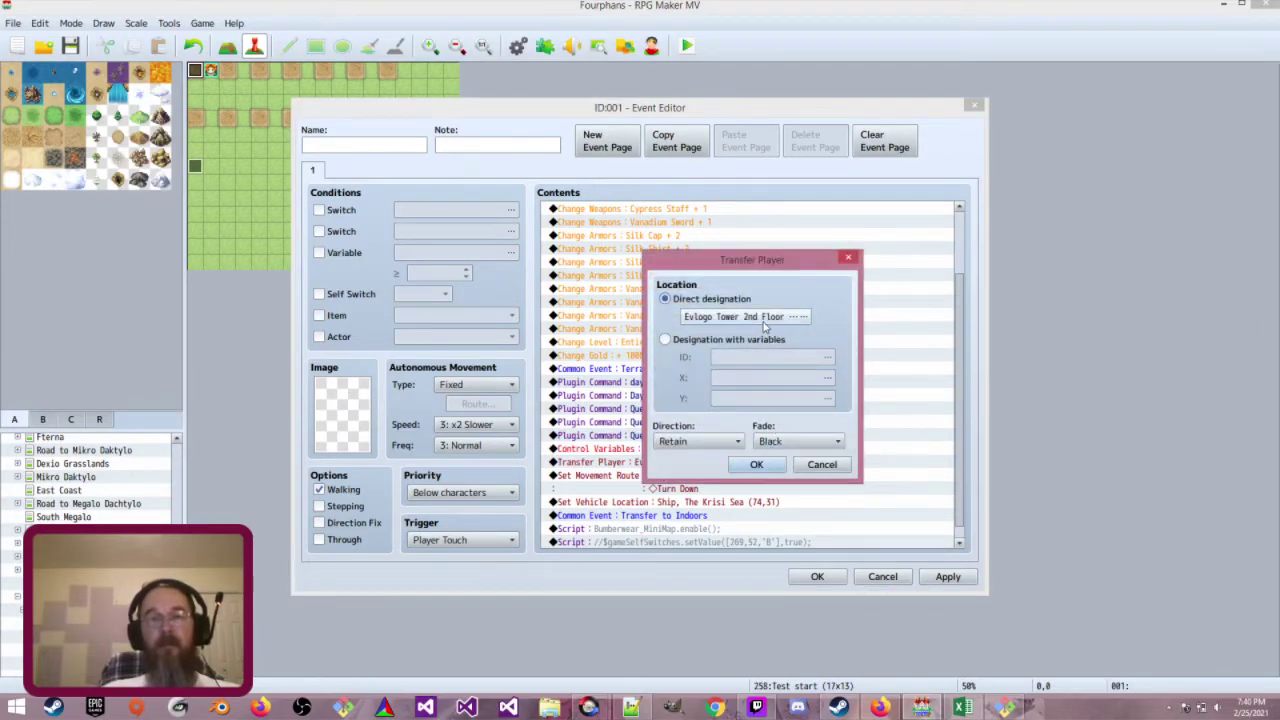
{"action": "left_click", "coordinate": [765, 316]}
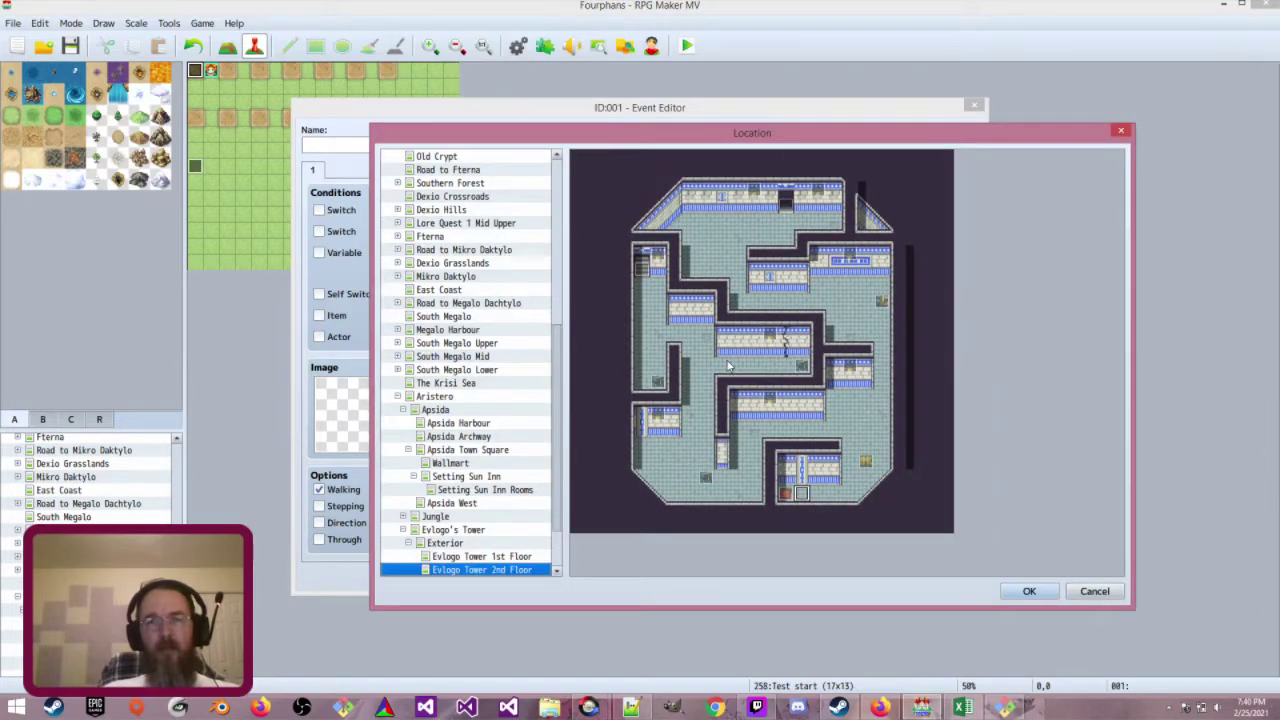
{"action": "left_click", "coordinate": [727, 365]}
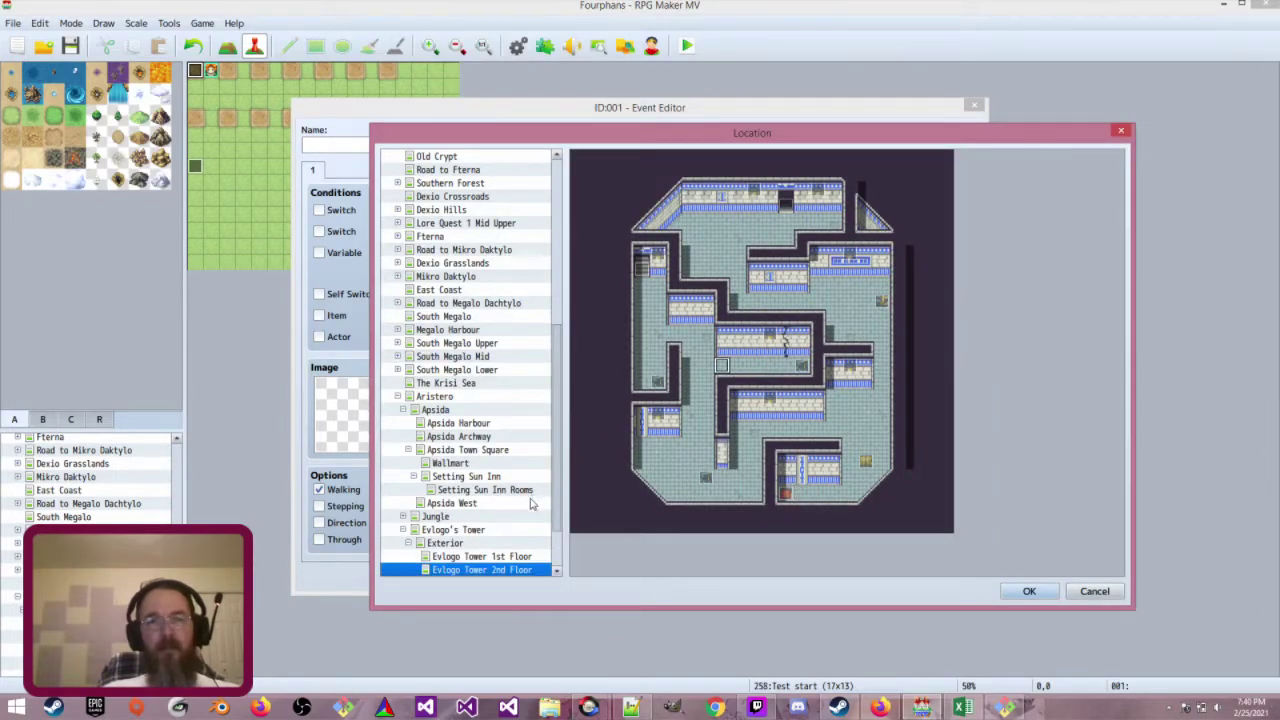
{"action": "left_click", "coordinate": [533, 557]}
{"action": "left_click", "coordinate": [726, 355]}
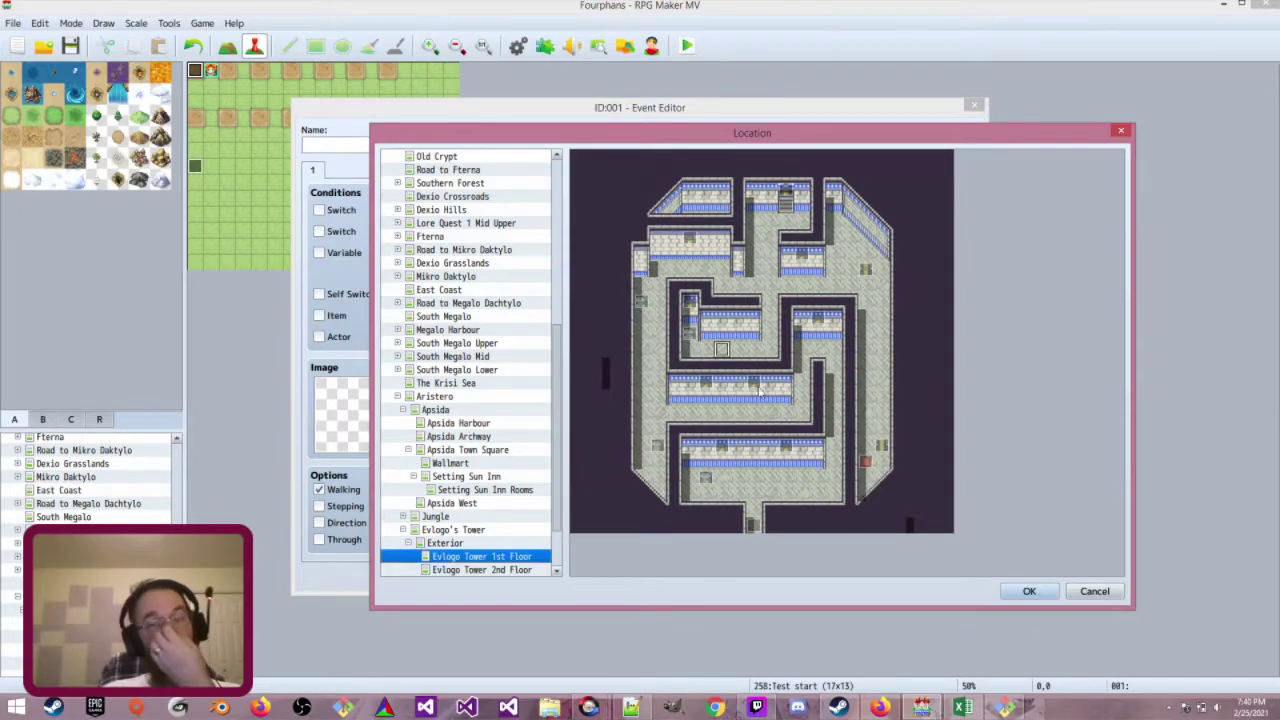
{"action": "left_click", "coordinate": [1027, 591]}
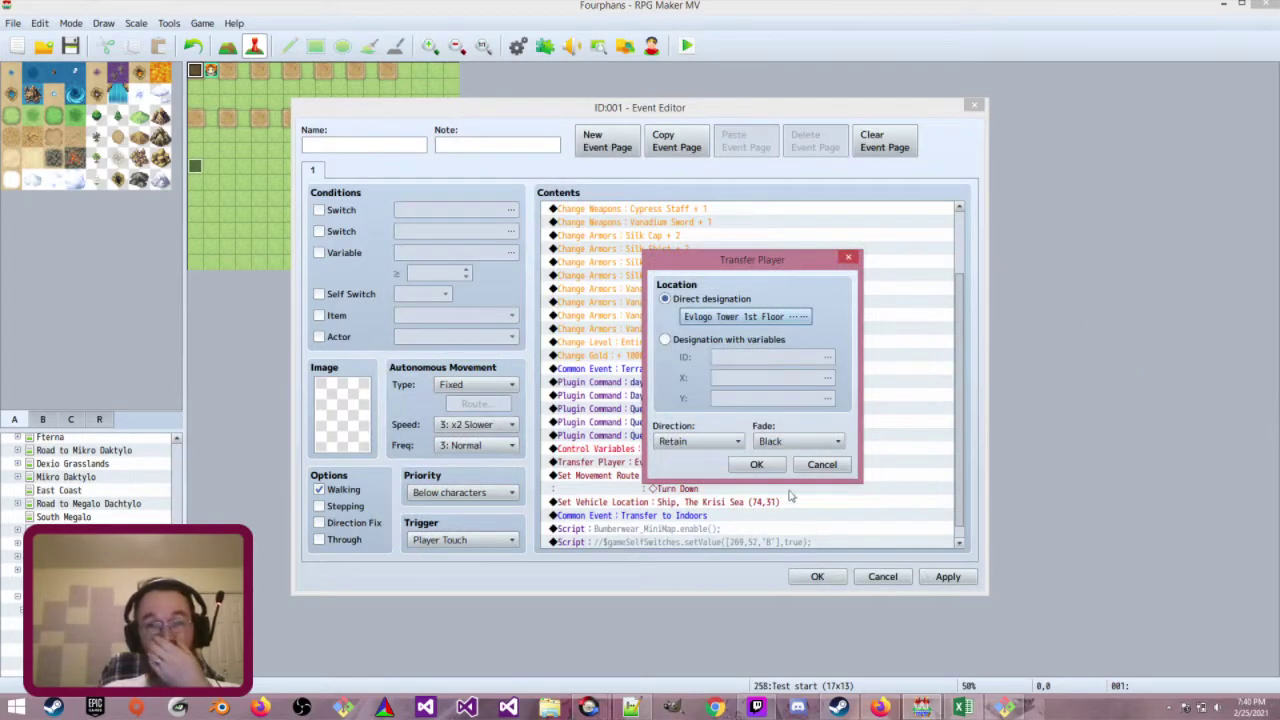
{"action": "left_click", "coordinate": [756, 464]}
{"action": "left_click", "coordinate": [817, 576]}
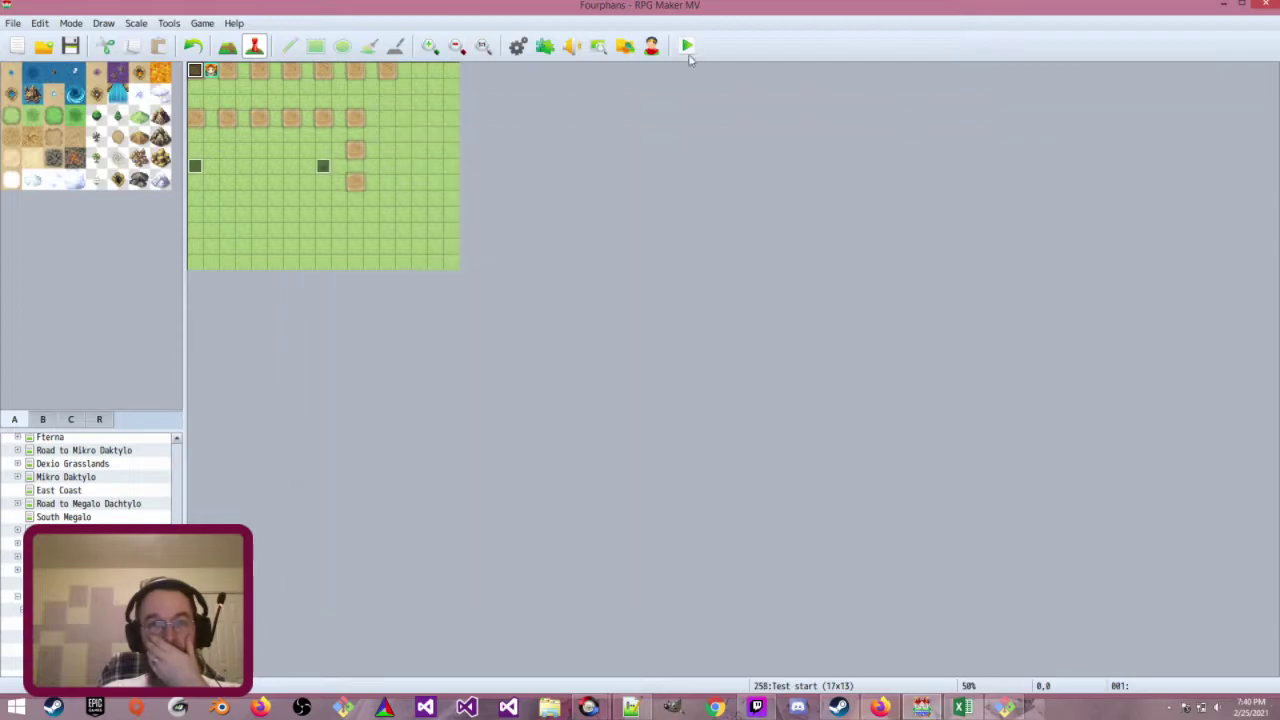
Save the changes, playtest the arrival in the tower's 1st floor inner corridor, and end the playtest
{"action": "left_click", "coordinate": [687, 47]}
{"action": "left_click", "coordinate": [574, 376]}
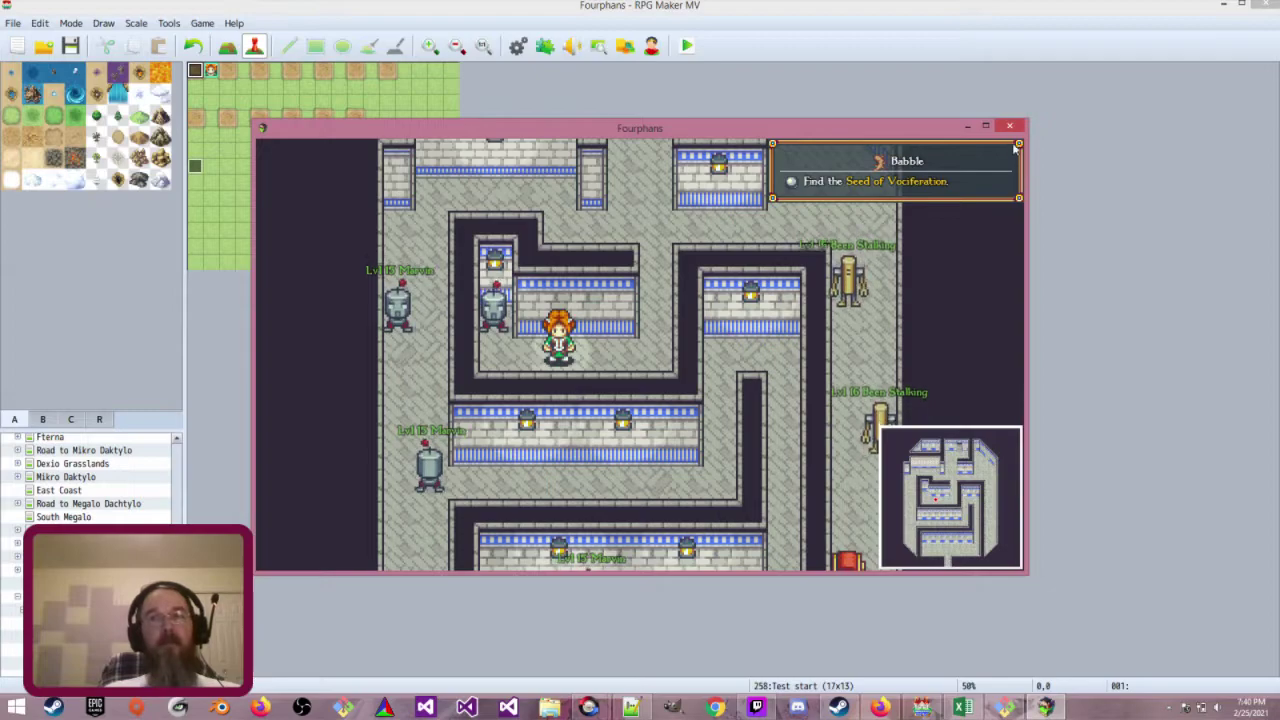
{"action": "key", "text": "alt+F4"}
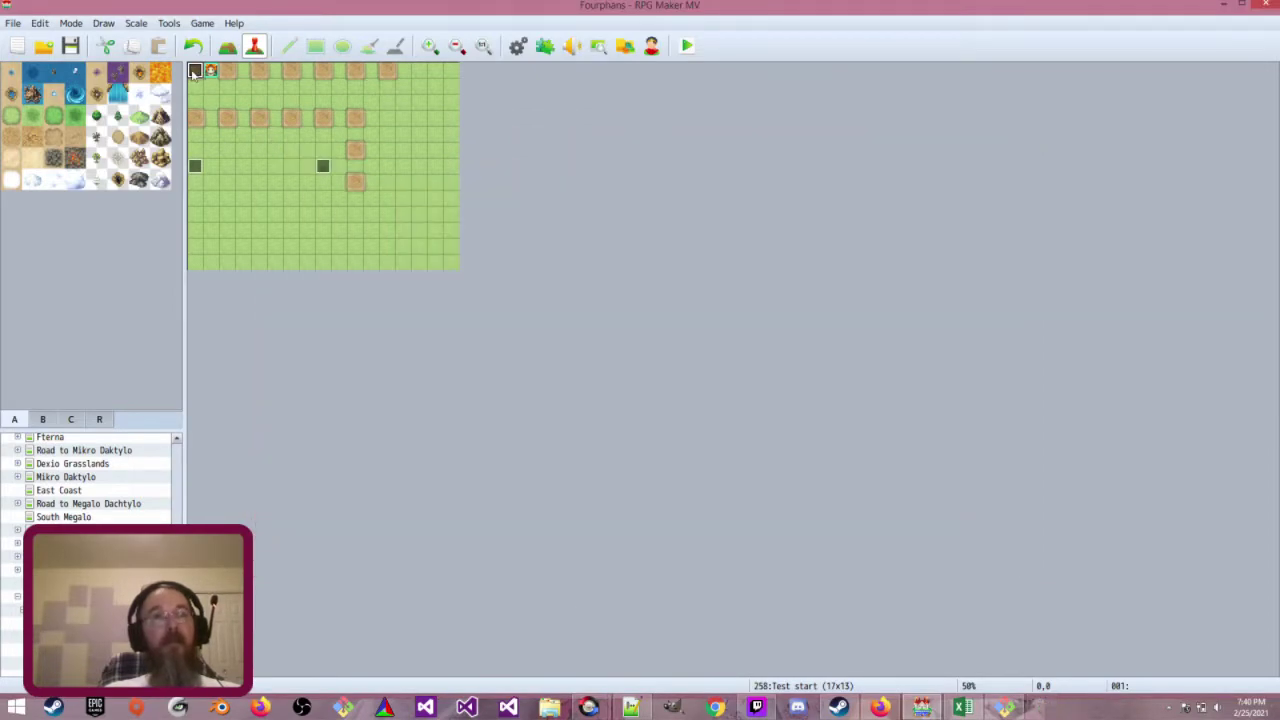
Set the Test start event's player transfer destination to tile (14,21) beside the red chest on Evlogo Tower 2nd Floor, and confirm the event
{"action": "double_click", "coordinate": [195, 72]}
{"action": "scroll", "coordinate": [748, 440], "scroll_direction": "down", "scroll_amount": 5}
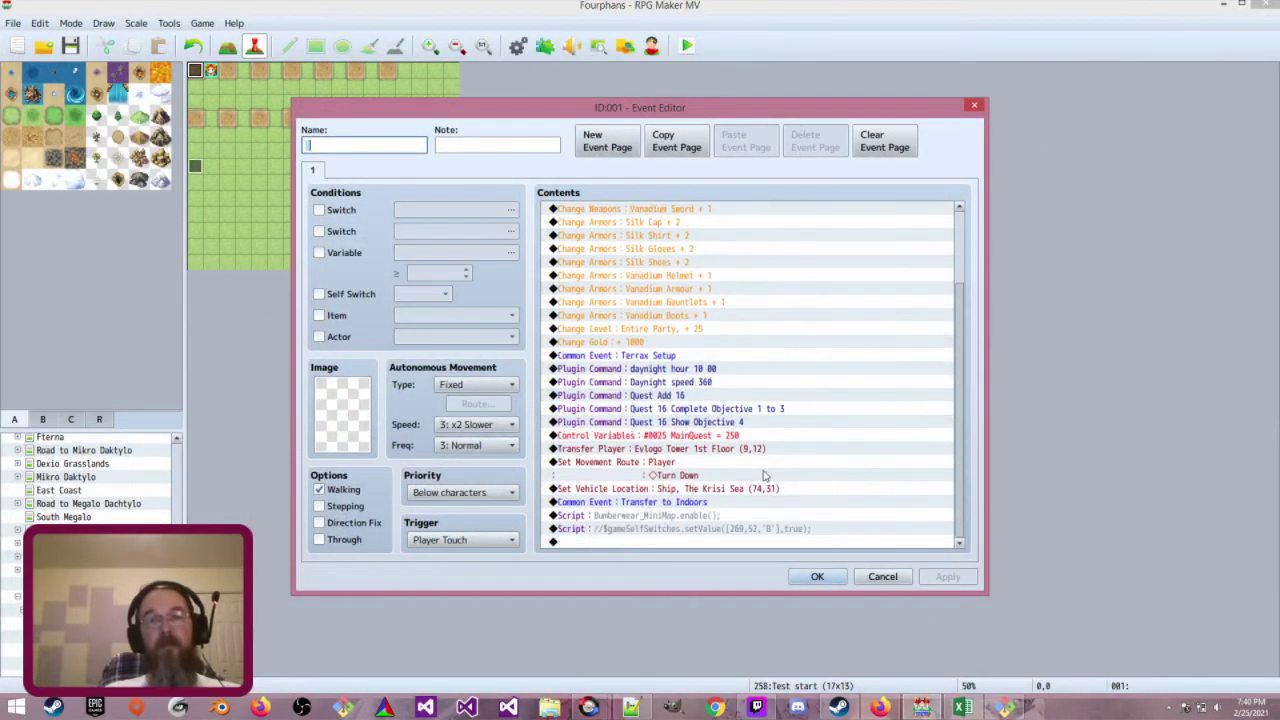
{"action": "double_click", "coordinate": [762, 450]}
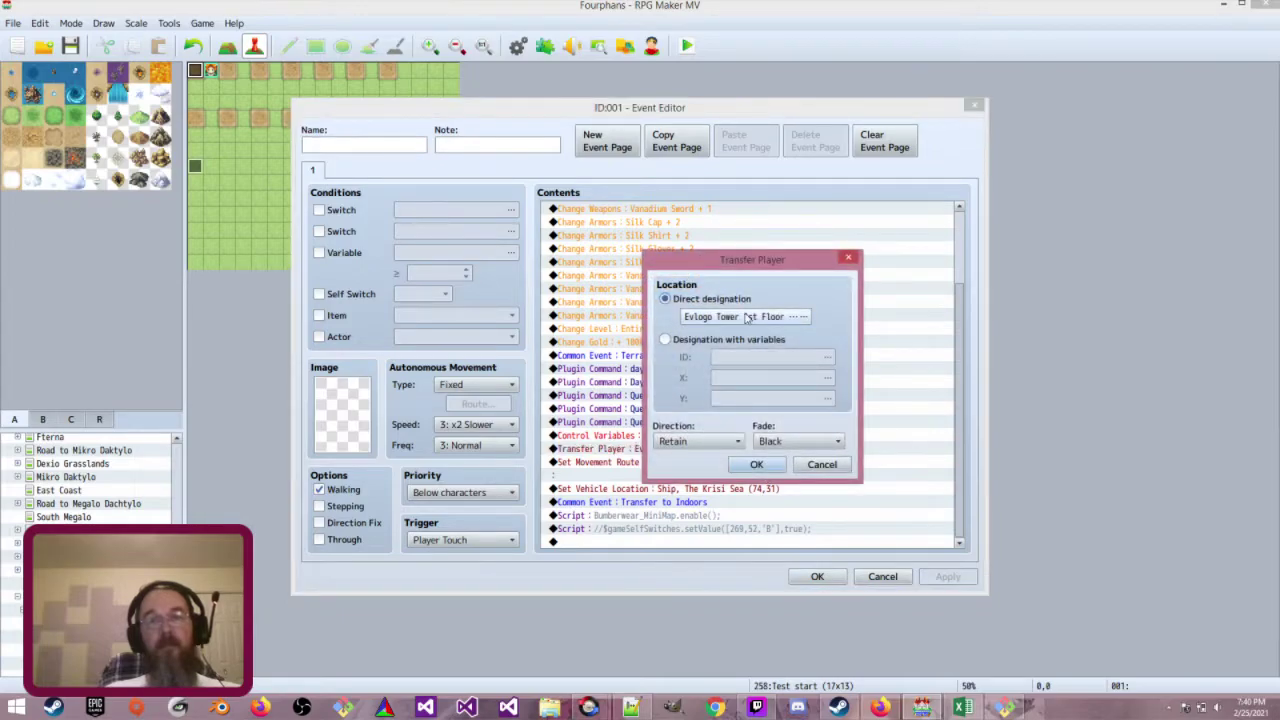
{"action": "left_click", "coordinate": [745, 317]}
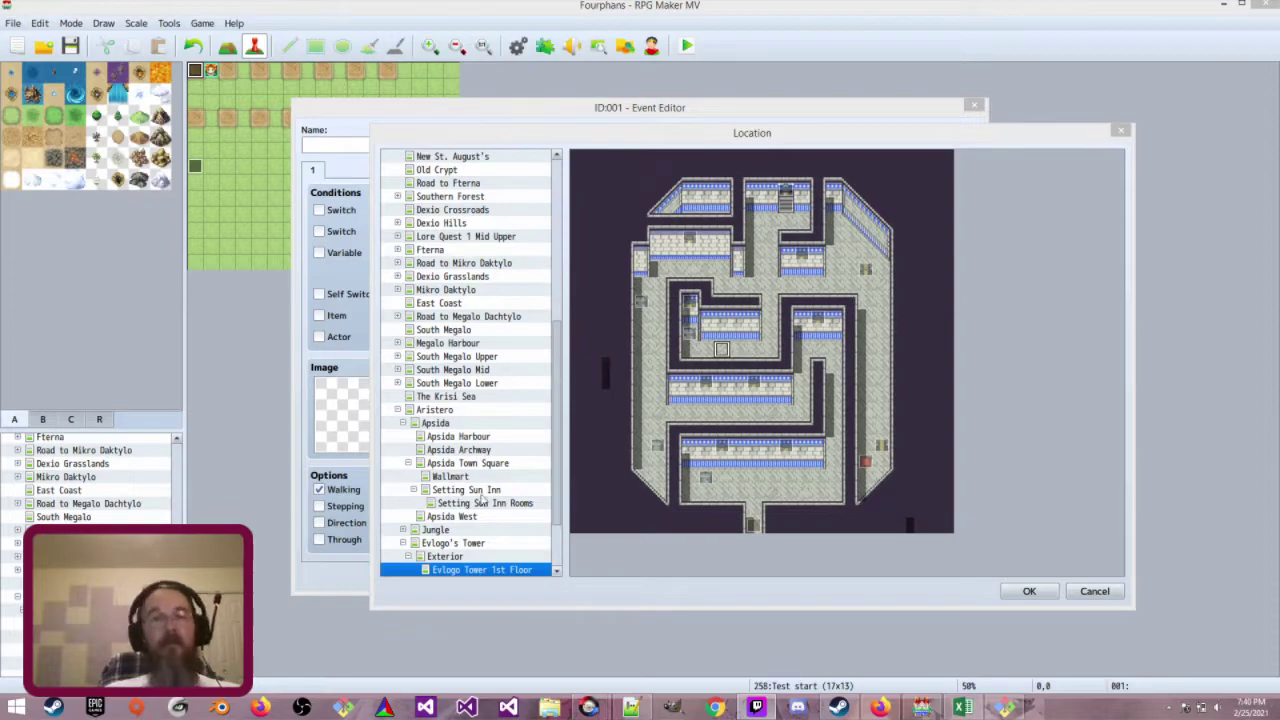
{"action": "left_click", "coordinate": [506, 528]}
{"action": "scroll", "coordinate": [506, 527], "scroll_direction": "down", "scroll_amount": 2}
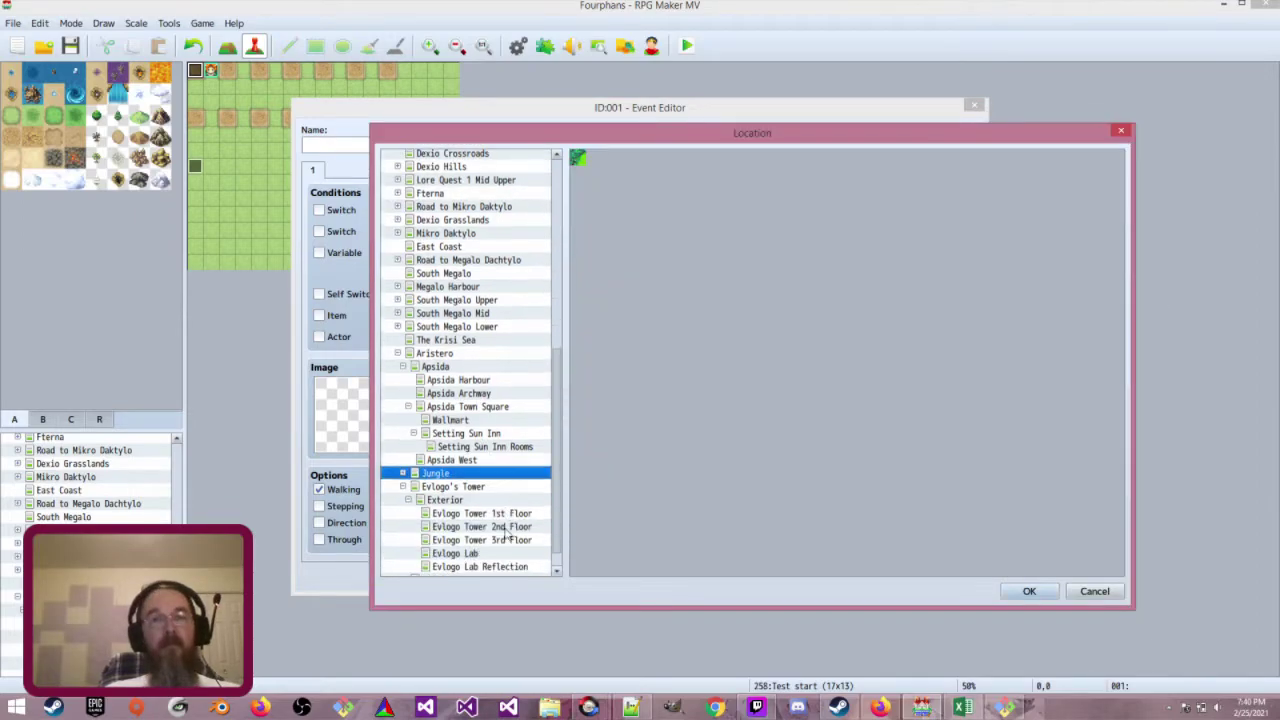
{"action": "left_click", "coordinate": [506, 524]}
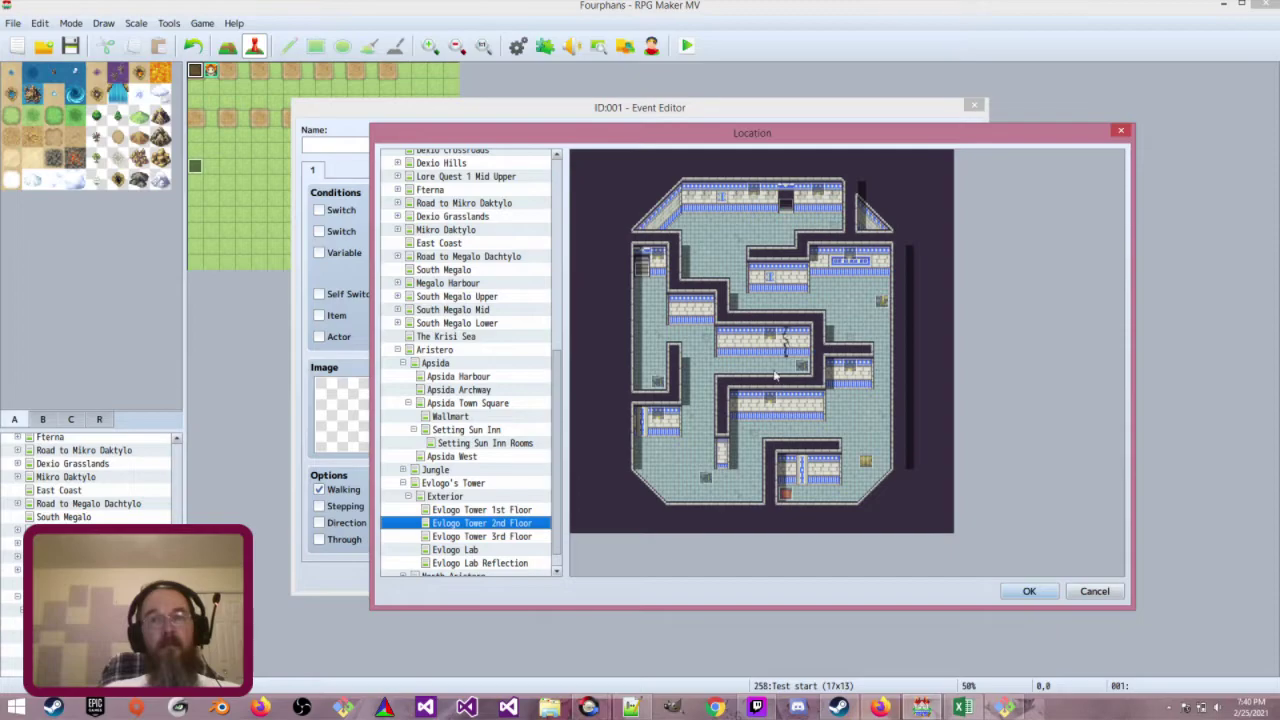
{"action": "left_click", "coordinate": [802, 494]}
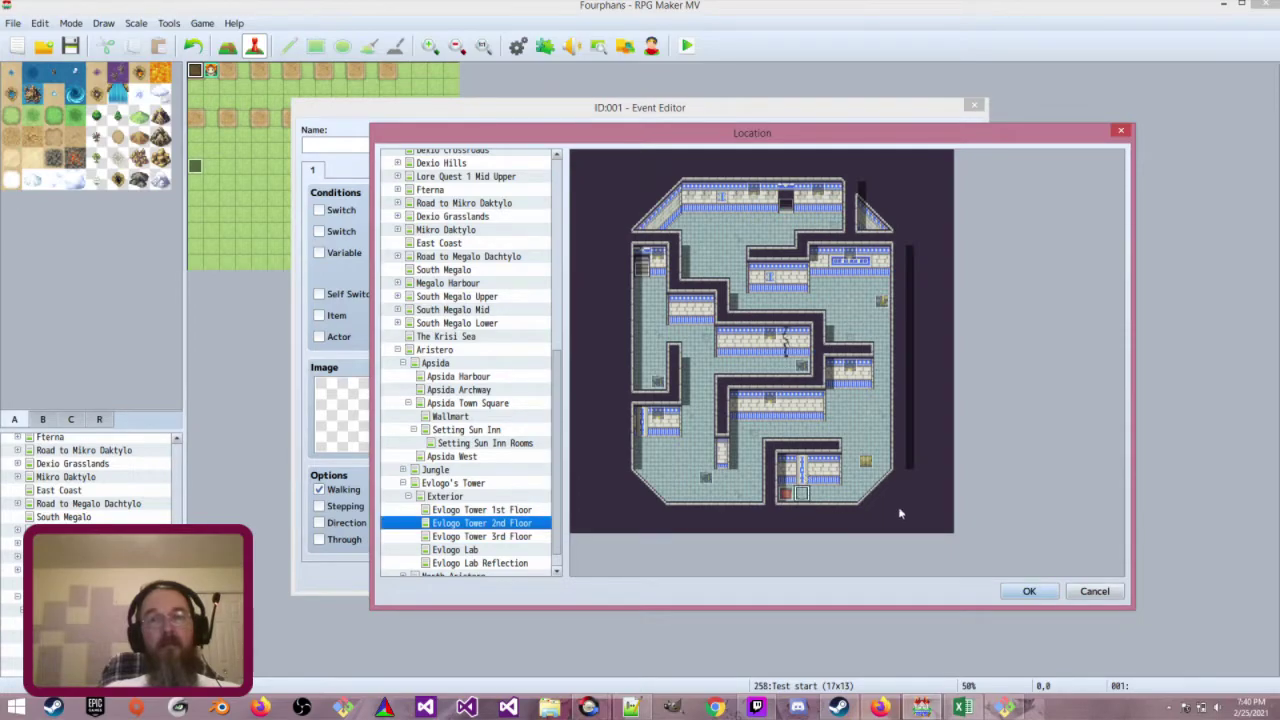
{"action": "left_click", "coordinate": [1029, 591]}
{"action": "left_click", "coordinate": [758, 464]}
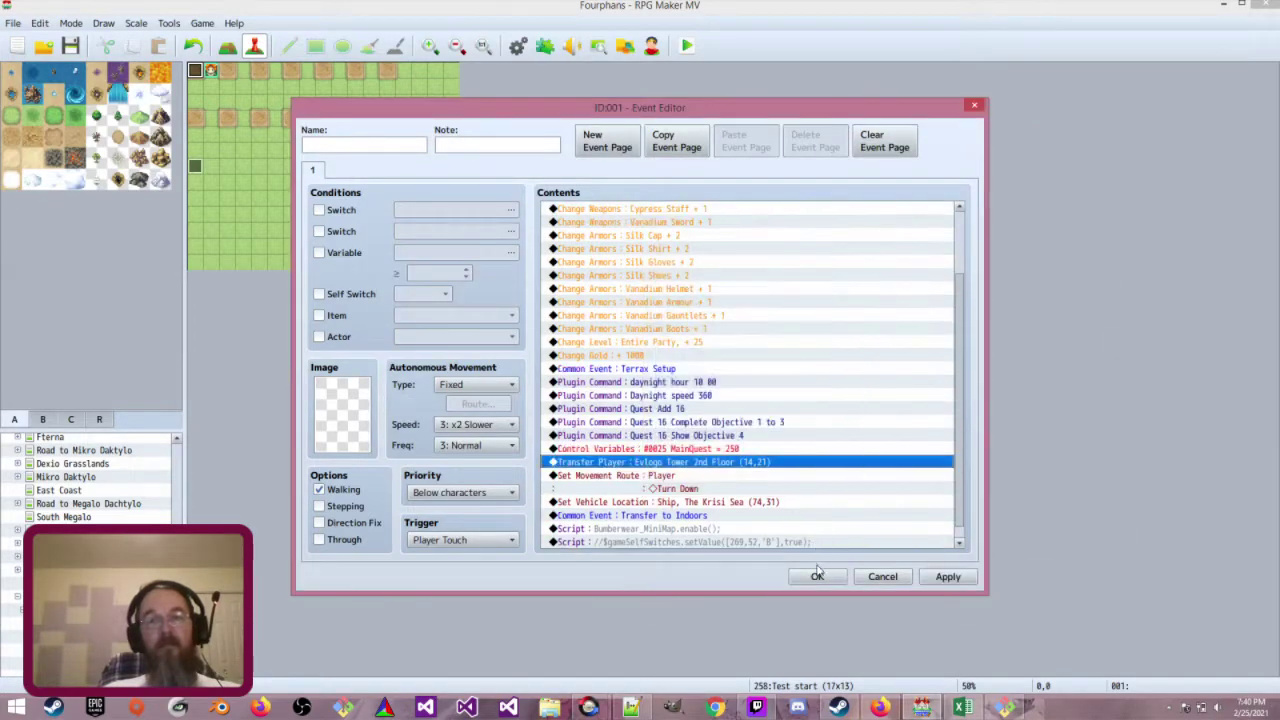
{"action": "left_click", "coordinate": [817, 576]}
Save the changes, start a playtest, open the red chest beside the player, and dismiss its message
{"action": "left_click", "coordinate": [687, 45]}
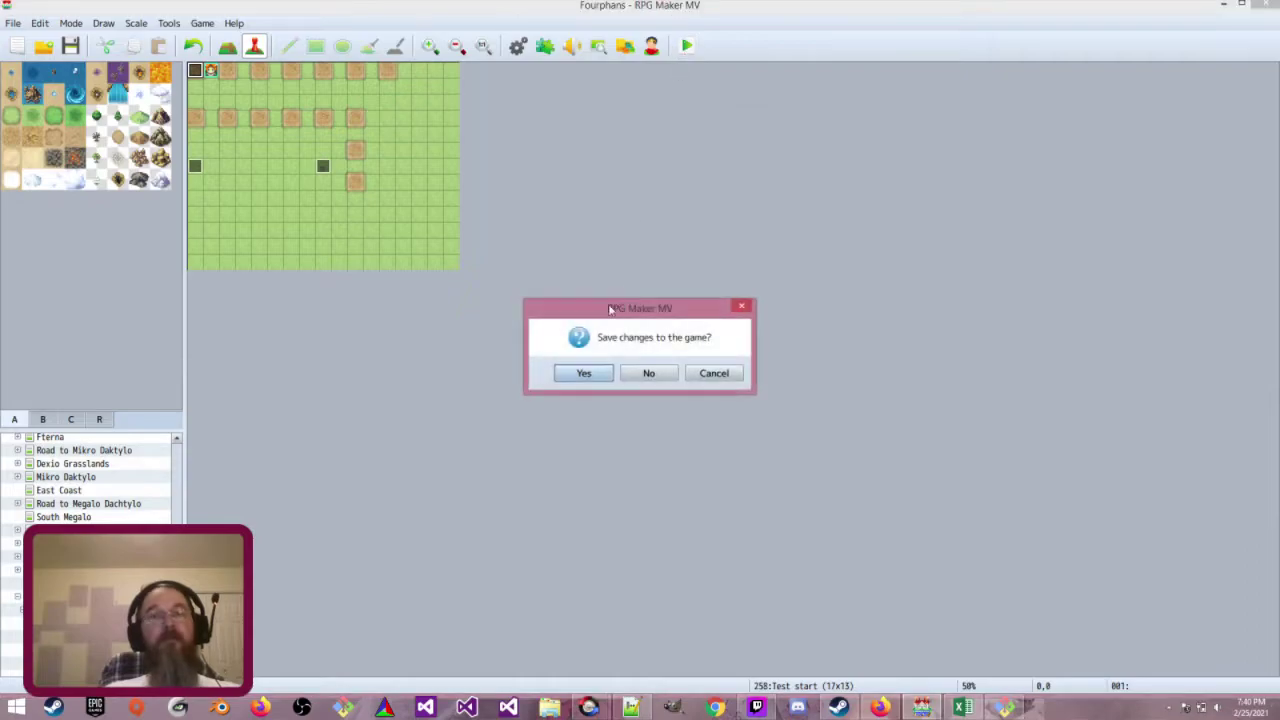
{"action": "left_click", "coordinate": [584, 373]}
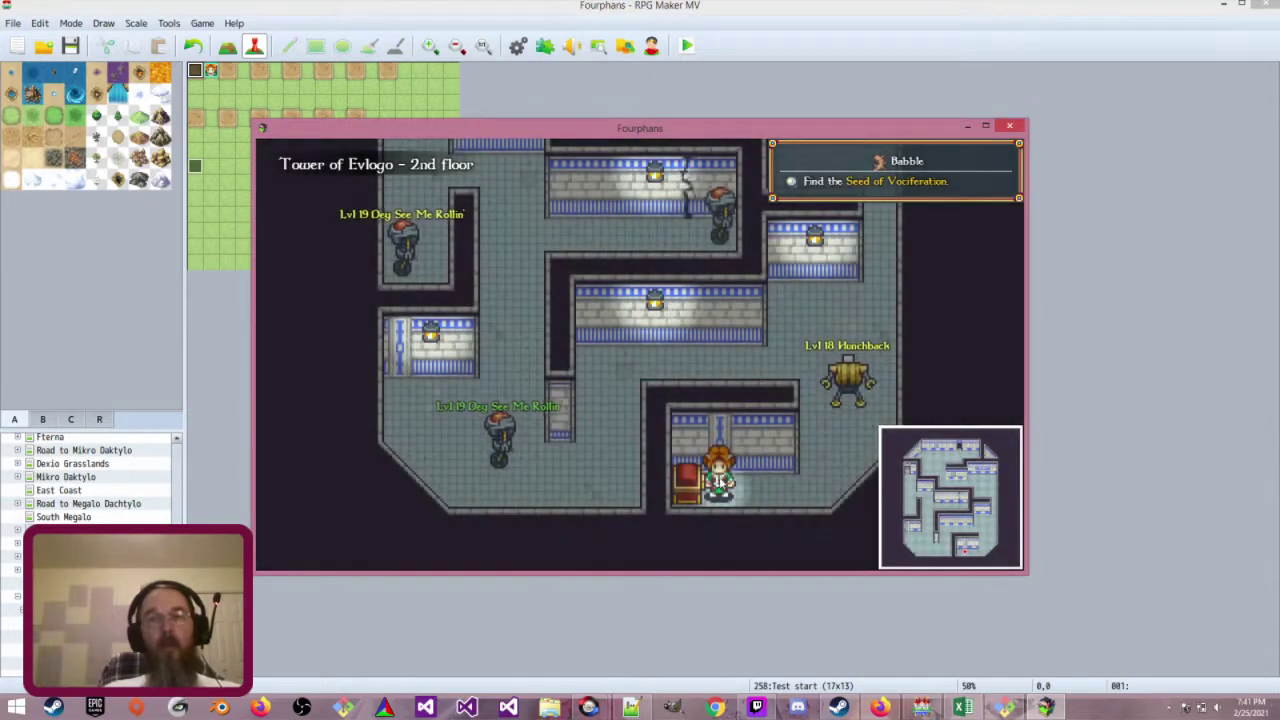
{"action": "key", "text": "Left"}
{"action": "key", "text": "Return"}
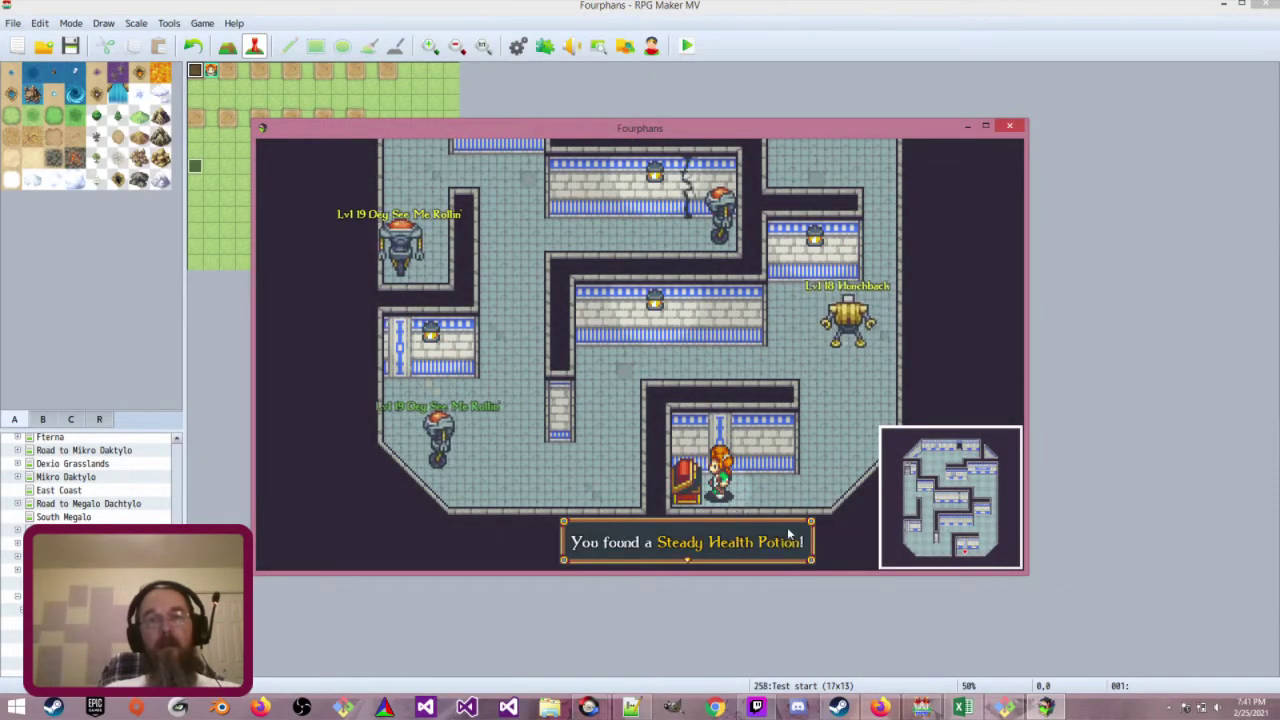
{"action": "key", "text": "Return"}
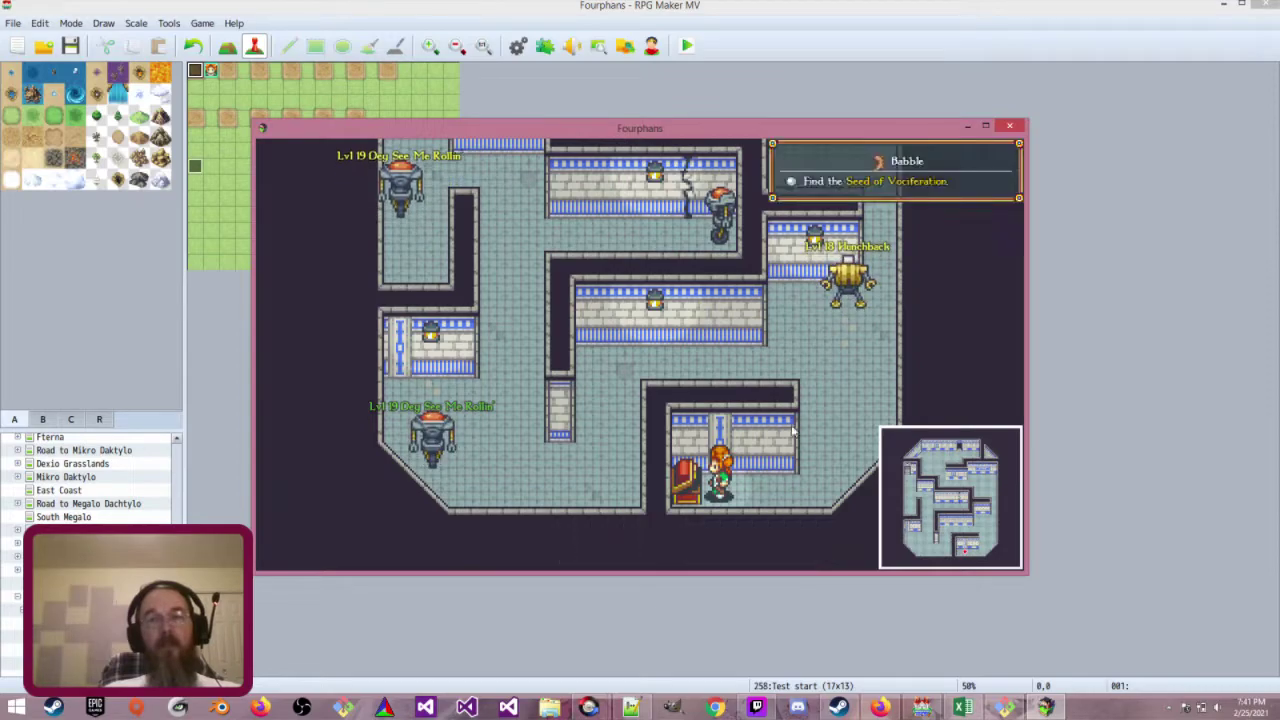
Walk the player out of the chest alcove, up the east side of the 2nd floor, and back down past the Hunchback
{"action": "key", "text": "Right"}
{"action": "key", "text": "Up"}
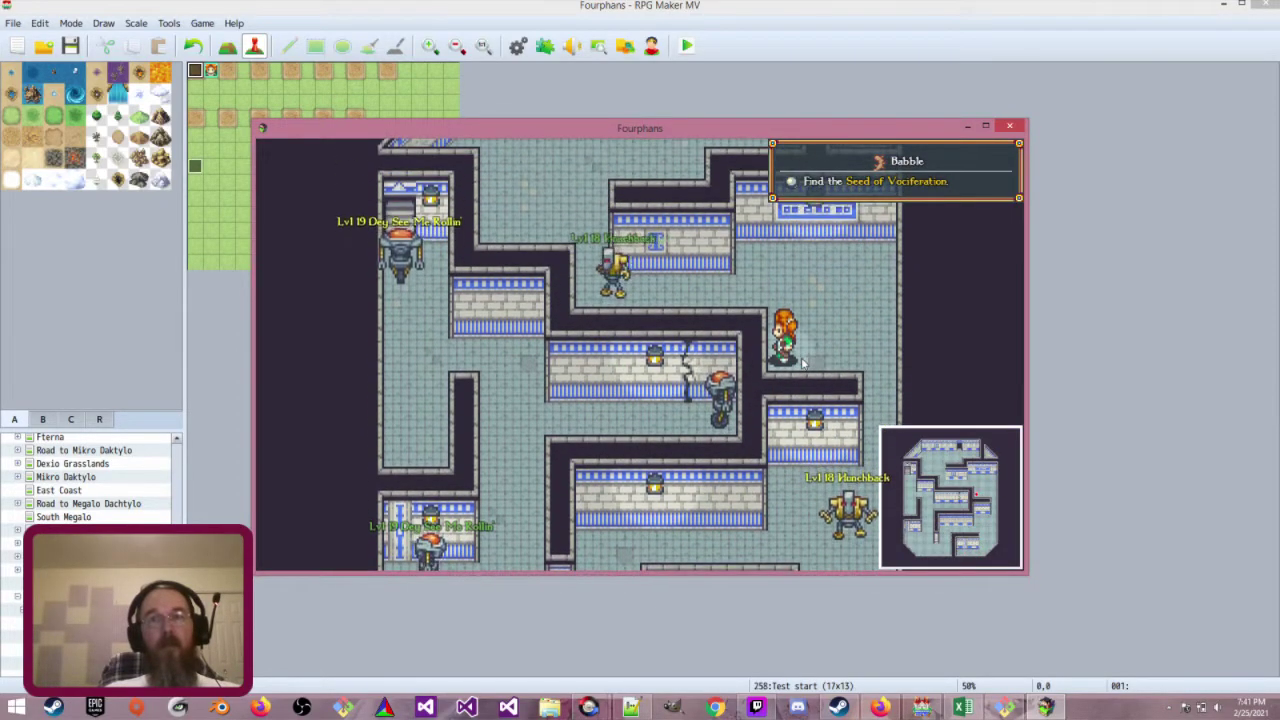
{"action": "key", "text": "Down"}
{"action": "key", "text": "Down"}
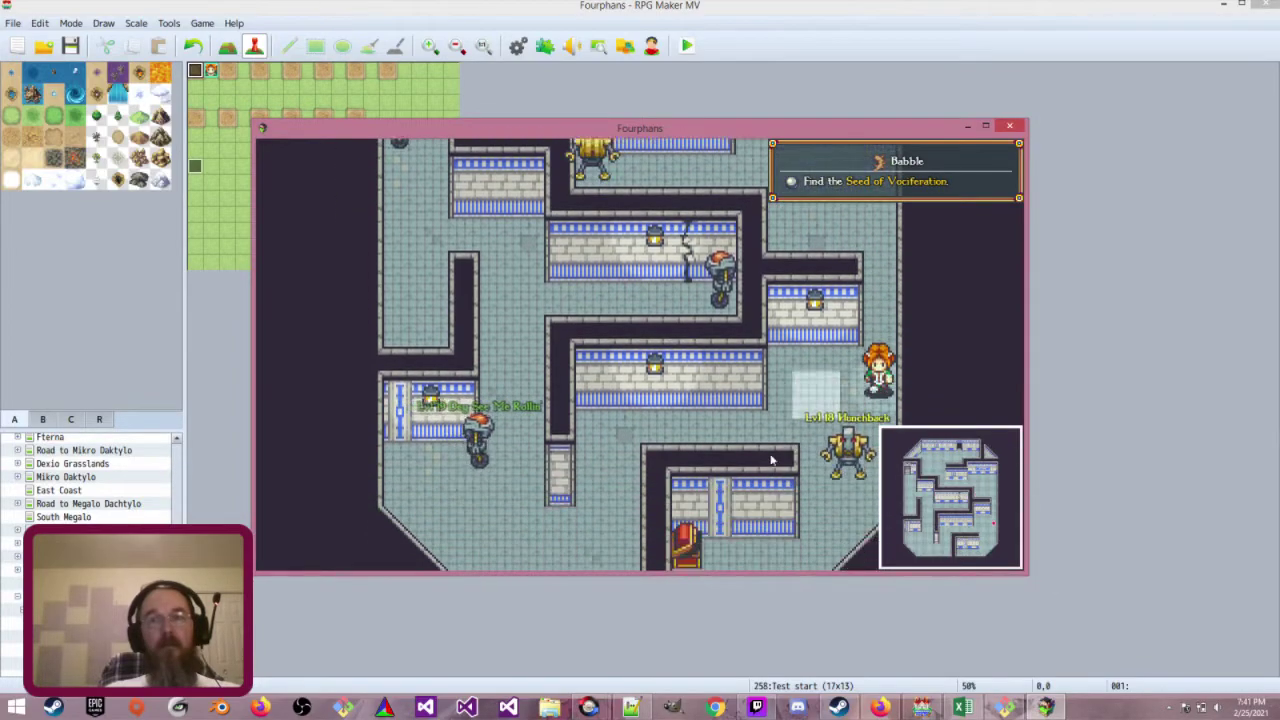
{"action": "key", "text": "Left"}
{"action": "left_click", "coordinate": [548, 462]}
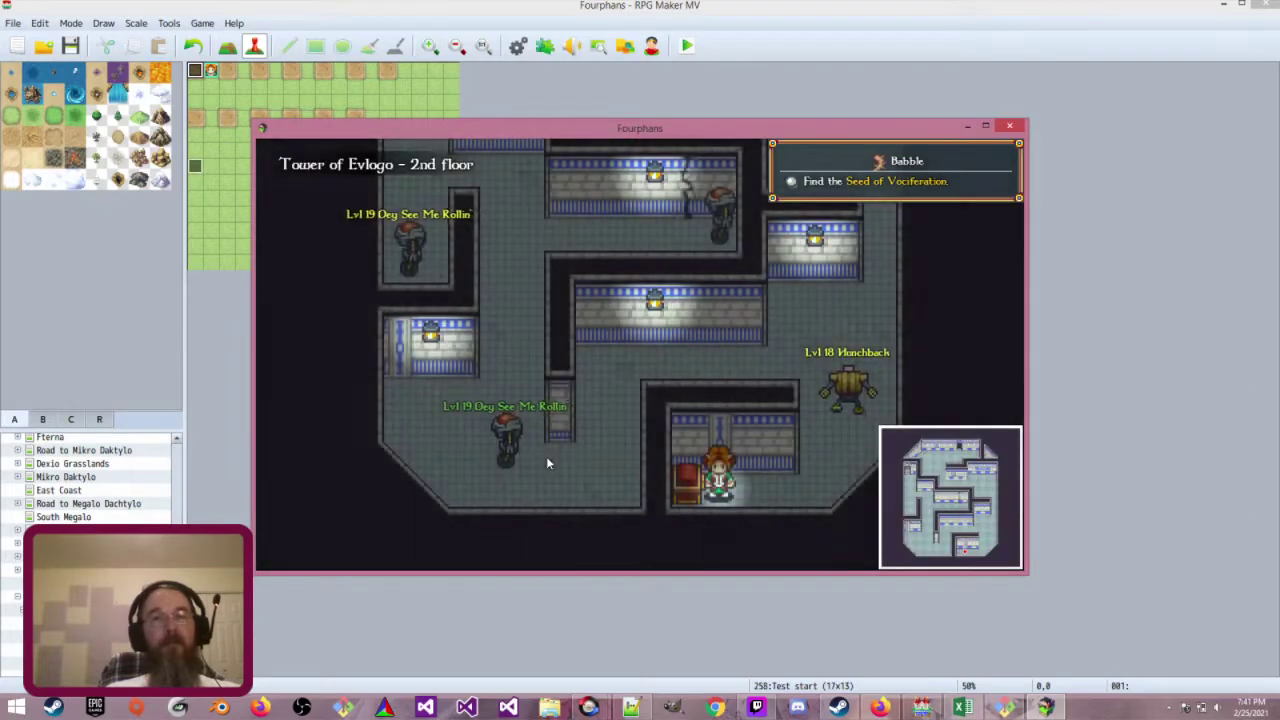
Walk from the chest alcove through the west side to the enemy by the cracked wall, and end the playtest
{"action": "key", "text": "Right"}
{"action": "key", "text": "Up"}
{"action": "key", "text": "Left"}
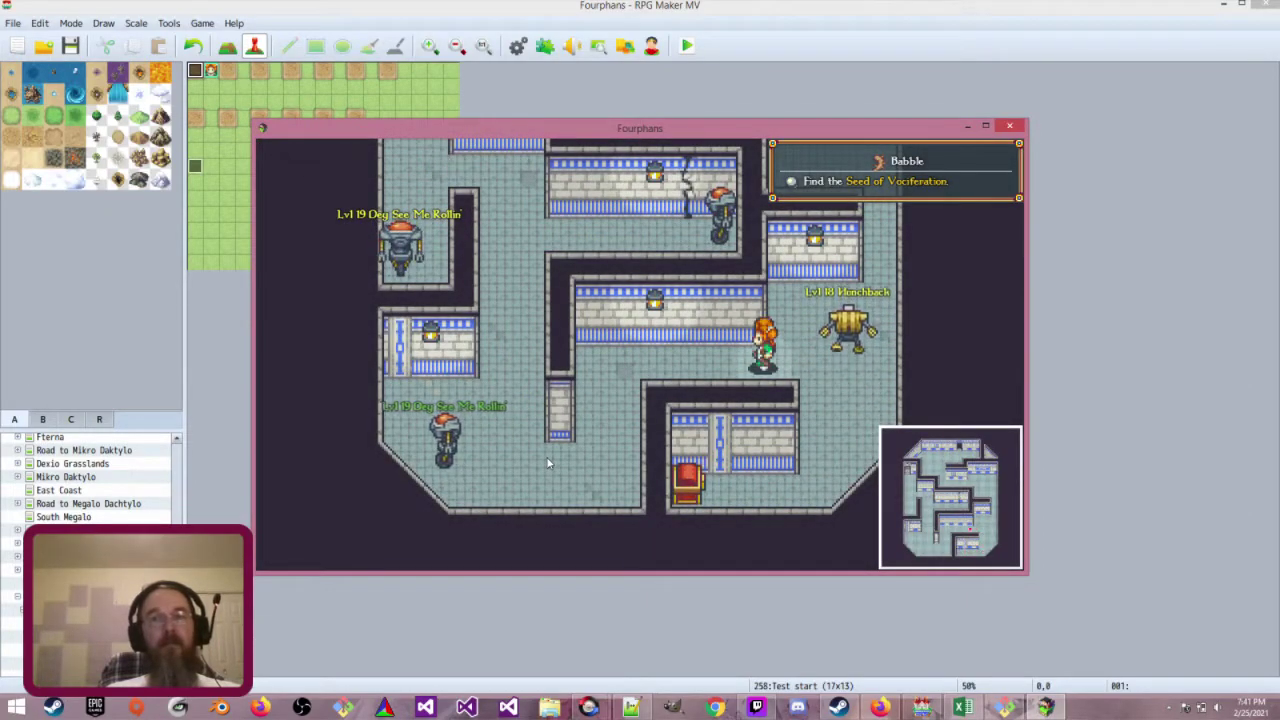
{"action": "key", "text": "Down"}
{"action": "key", "text": "Left"}
{"action": "key", "text": "Up"}
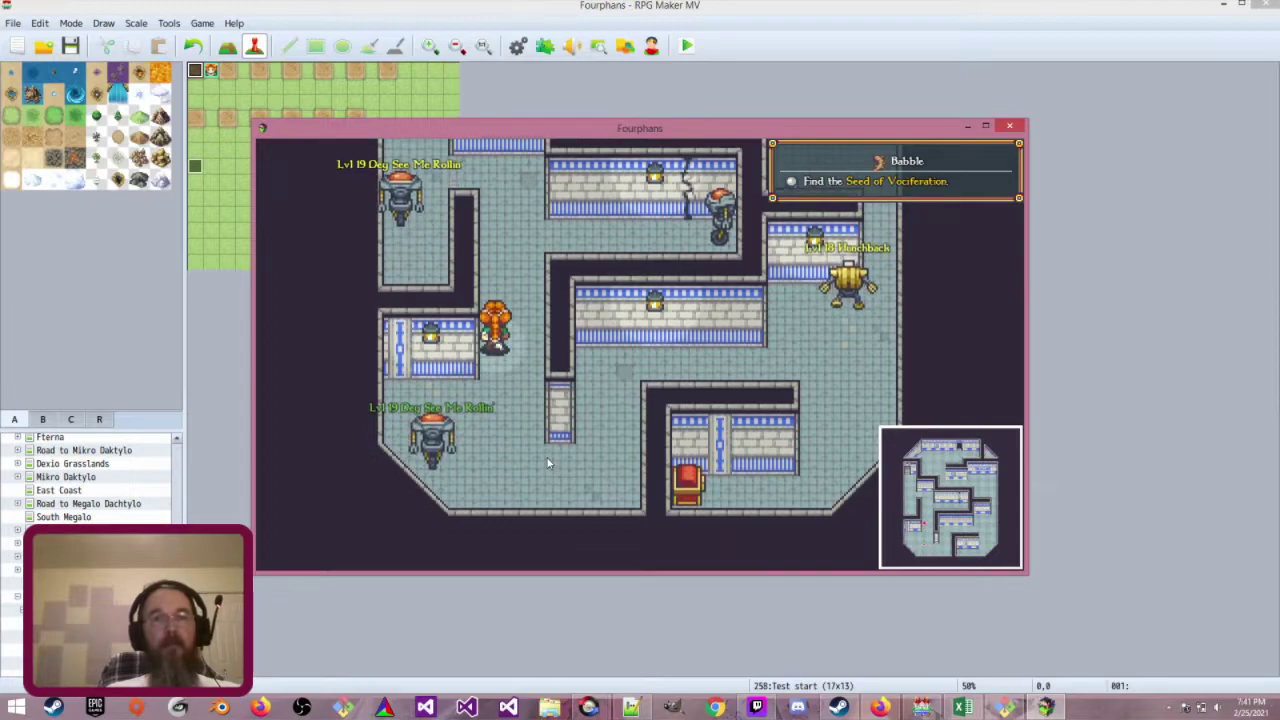
{"action": "key", "text": "Right"}
{"action": "key", "text": "Down"}
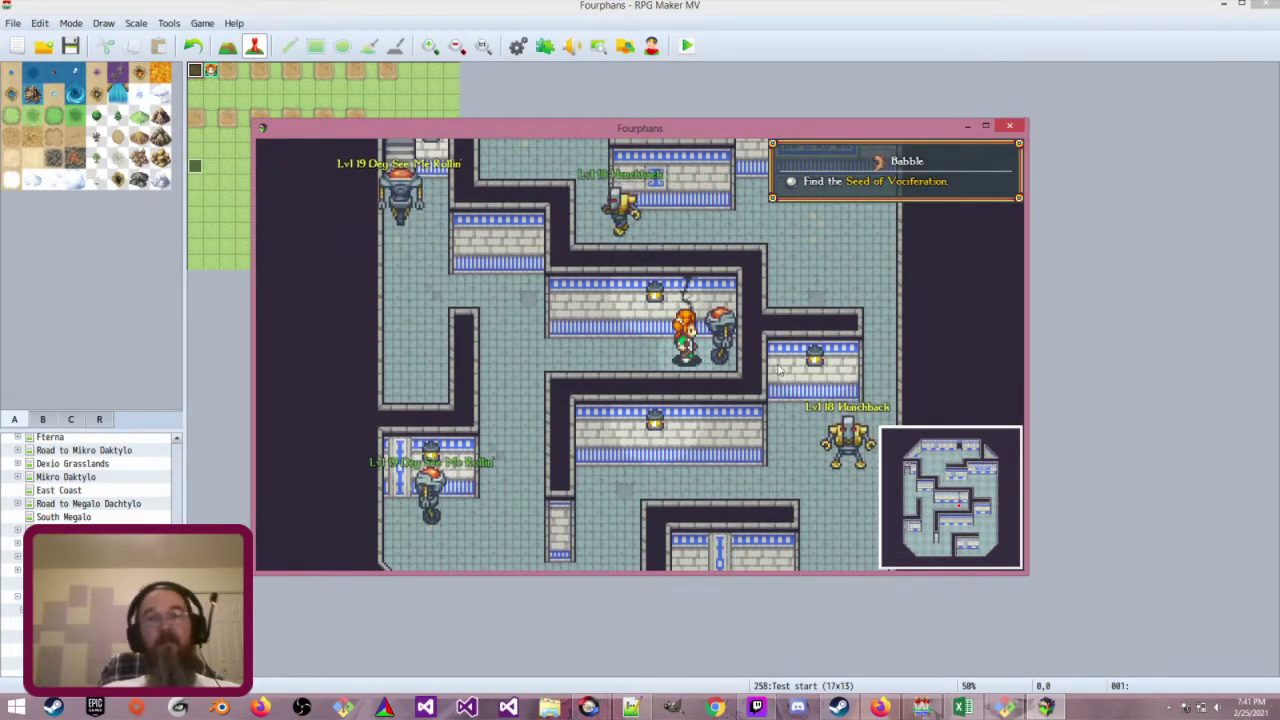
{"action": "left_click", "coordinate": [1010, 126]}
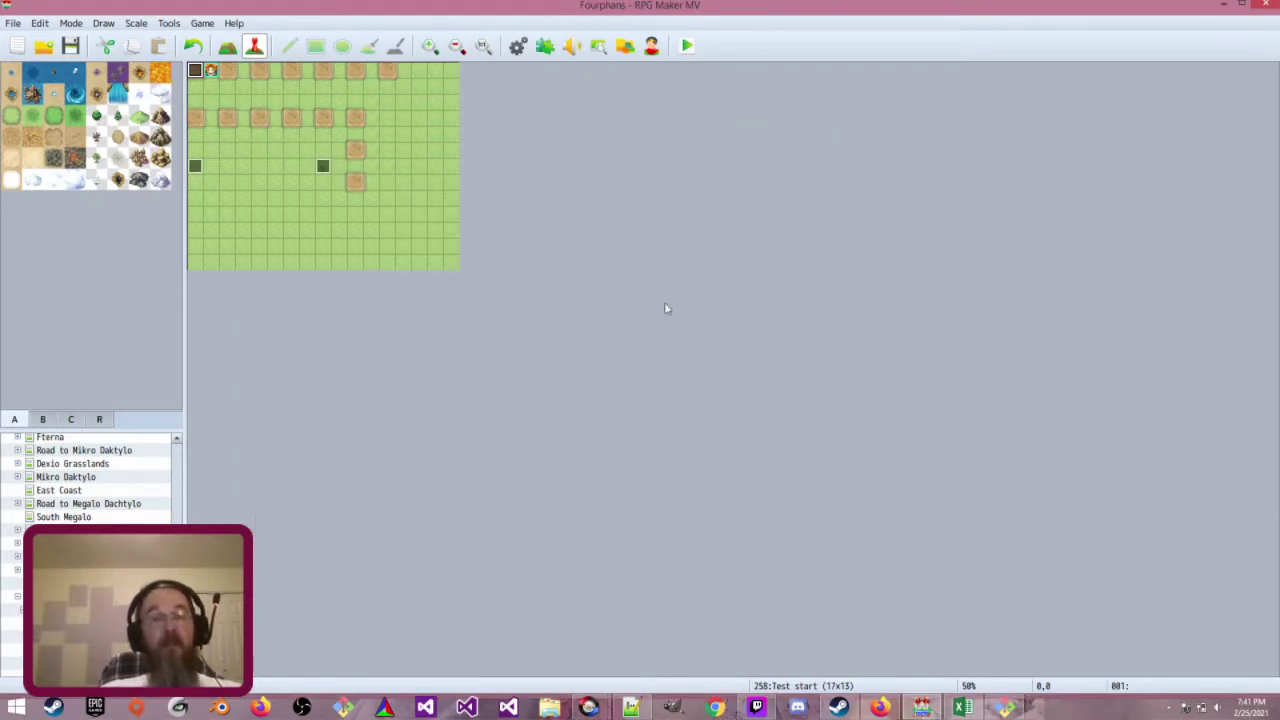
Open the Evlogo Tower 2nd Floor map and review the commands of the red chest's event
{"action": "scroll", "coordinate": [172, 481], "scroll_direction": "down", "scroll_amount": 10}
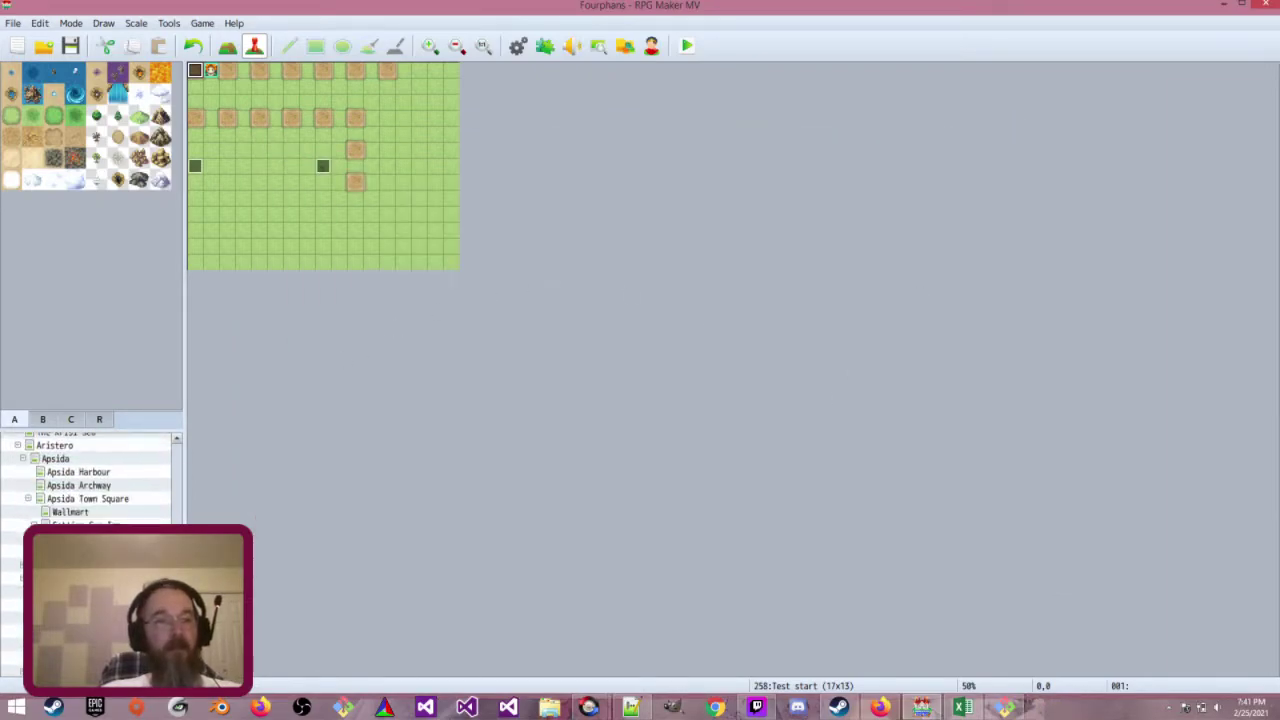
{"action": "left_click", "coordinate": [60, 603]}
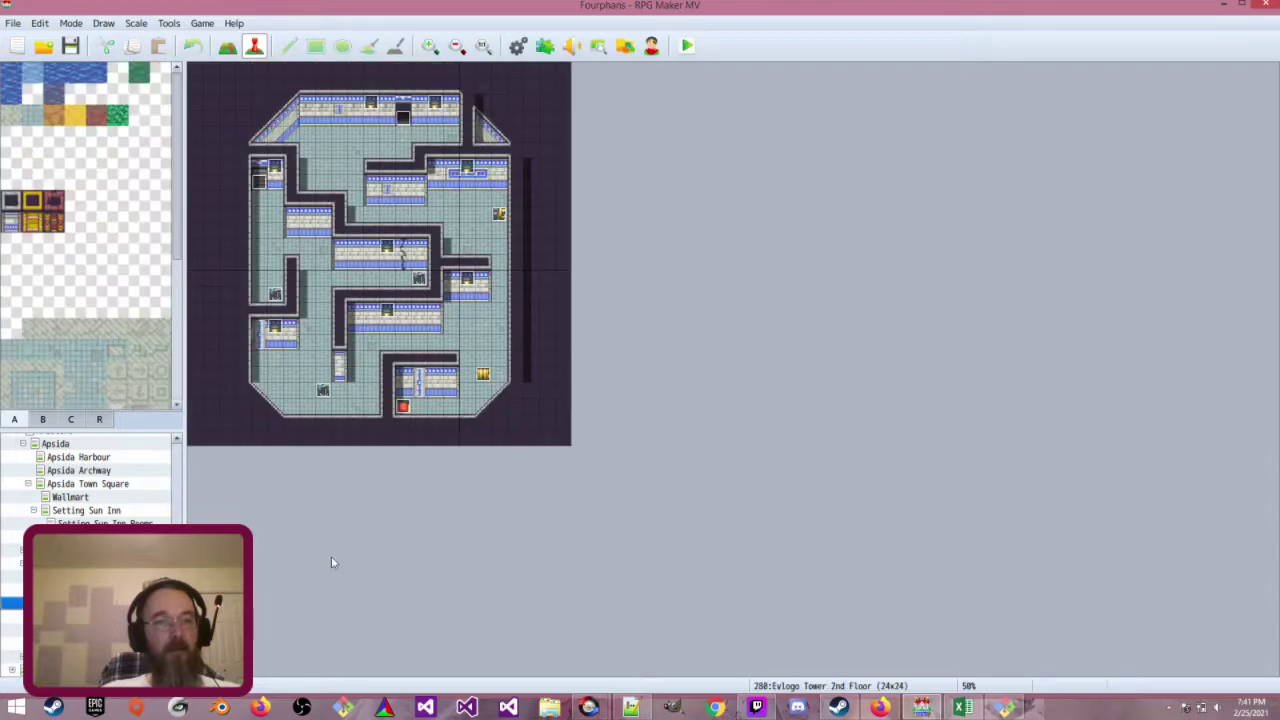
{"action": "double_click", "coordinate": [404, 409]}
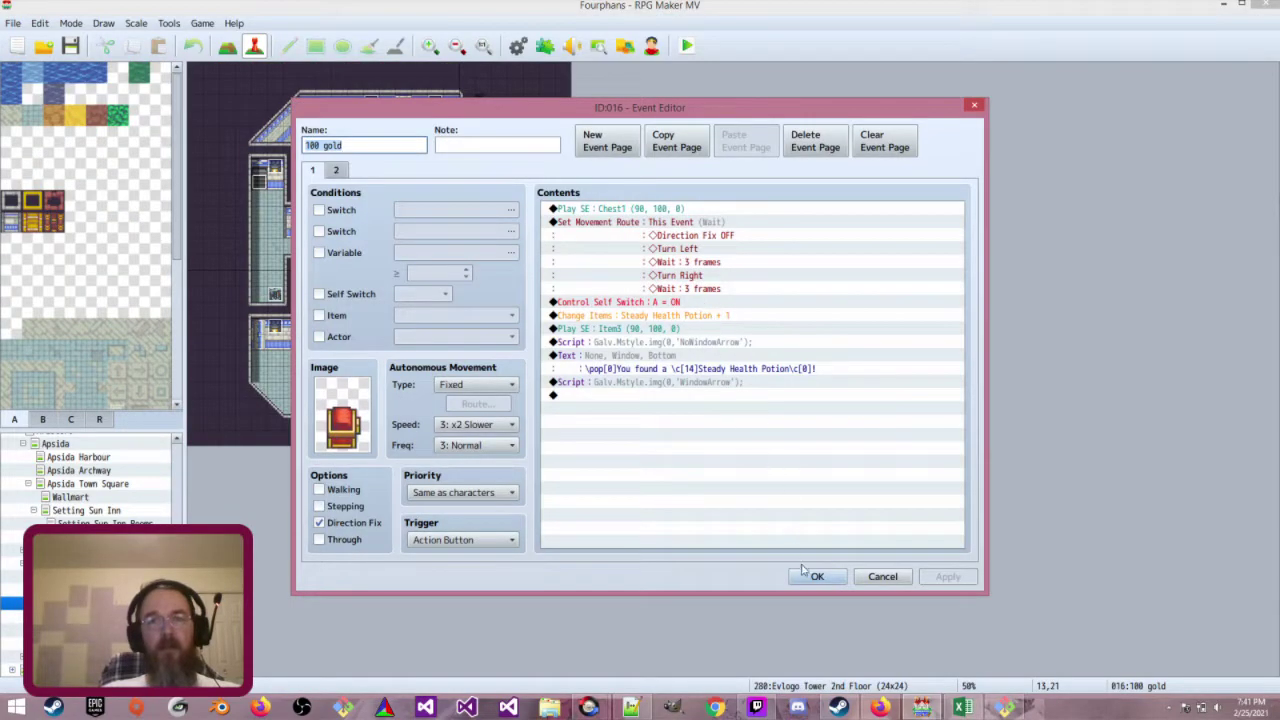
{"action": "left_click", "coordinate": [815, 576]}
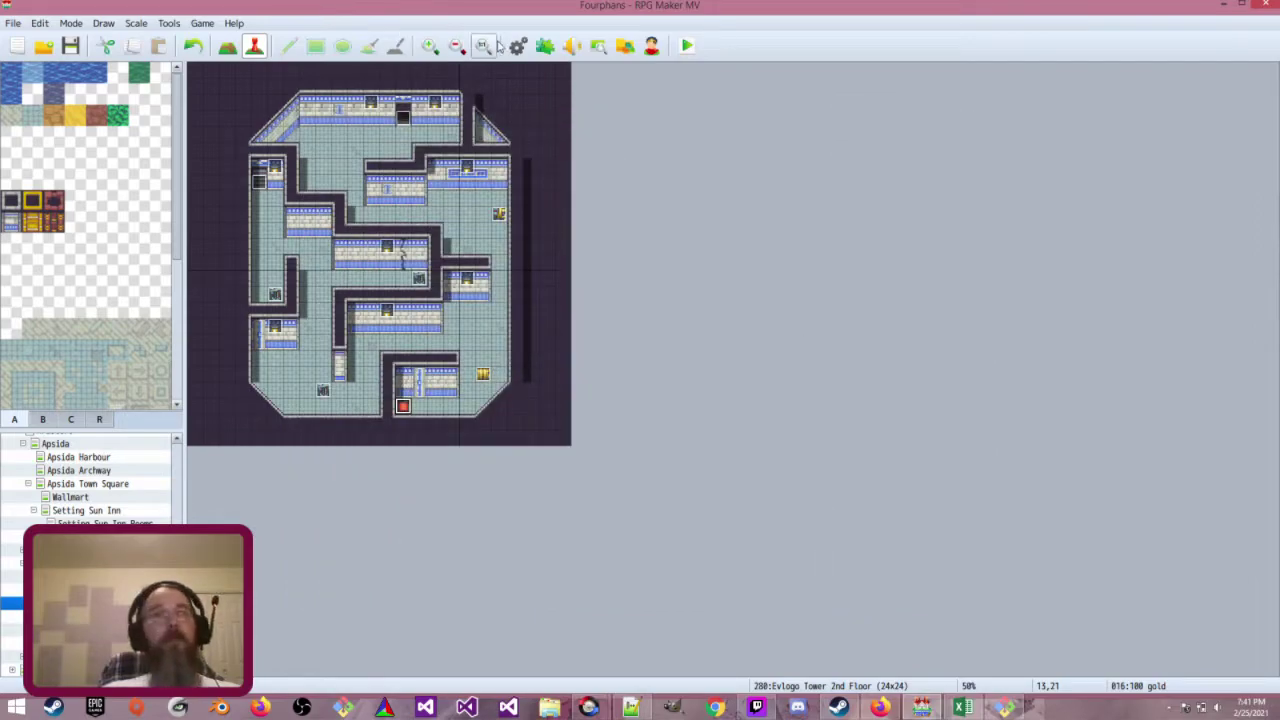
Look up the Steady Health Potion's icon number in the item database
{"action": "left_click", "coordinate": [517, 46]}
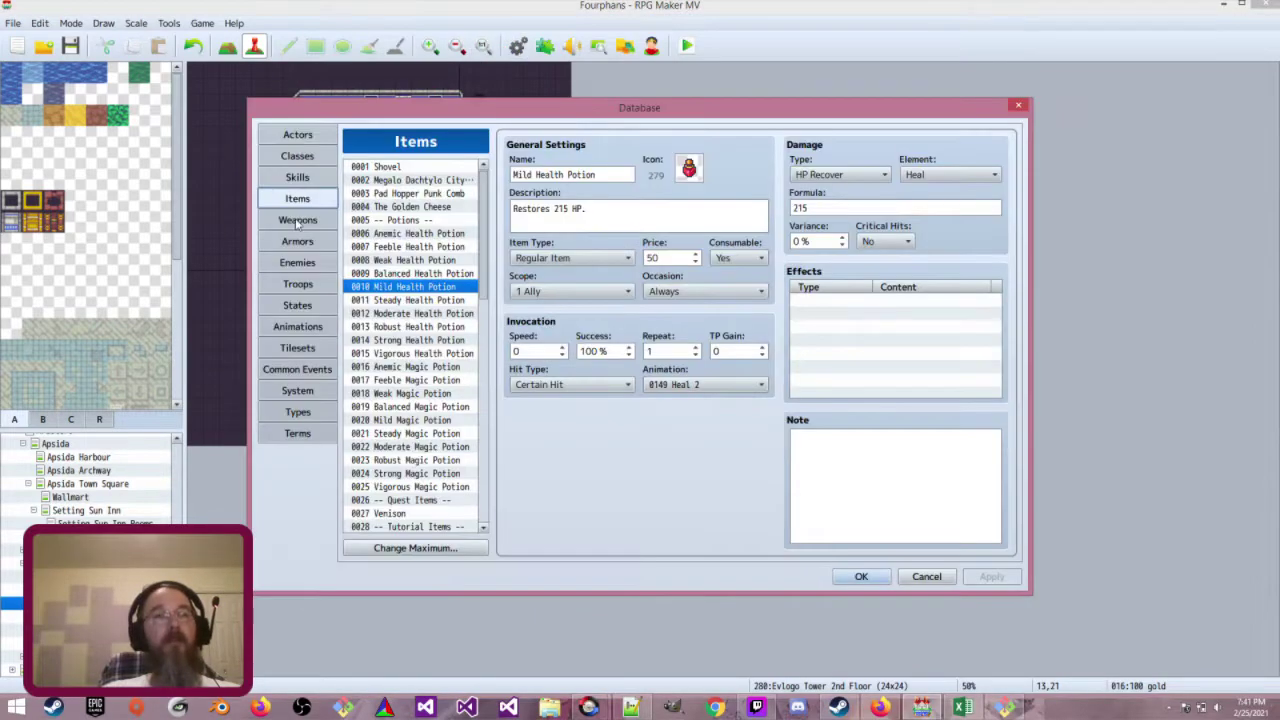
{"action": "left_click", "coordinate": [419, 301]}
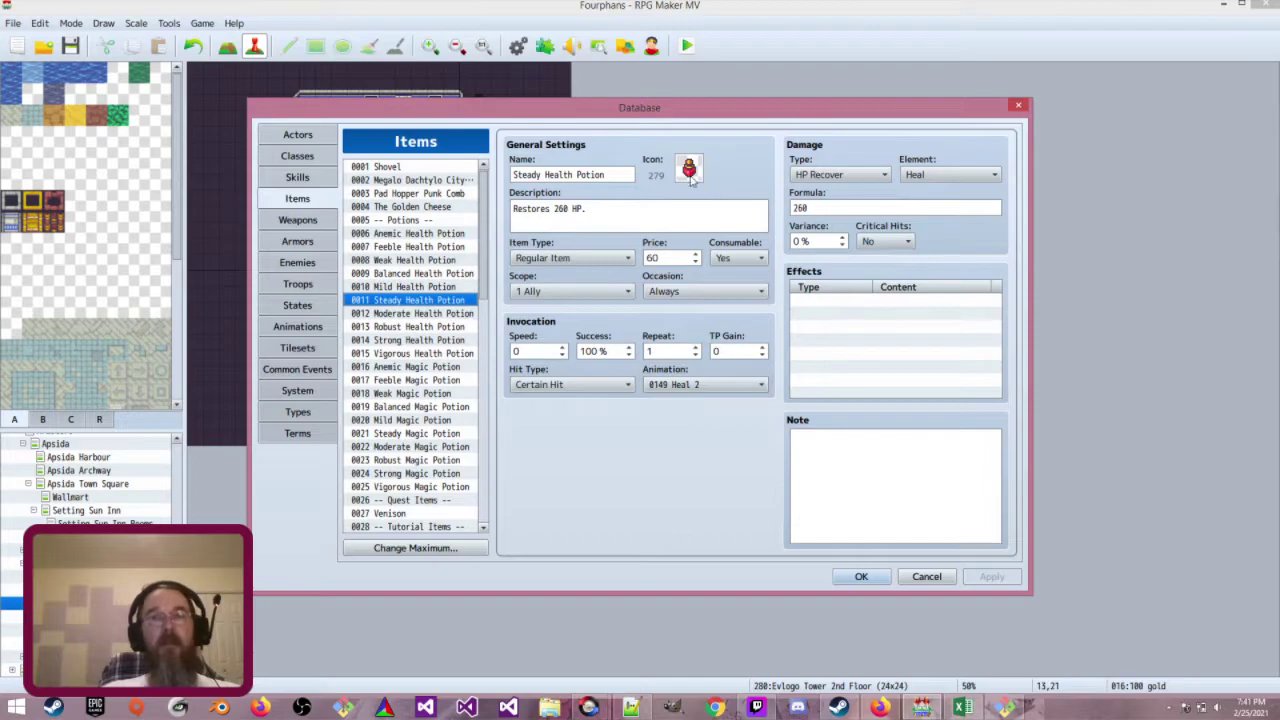
{"action": "left_click", "coordinate": [926, 576]}
Add the icon code \i[279] before the exclamation mark in the red chest's Steady Health Potion message, and confirm the event
{"action": "double_click", "coordinate": [402, 406]}
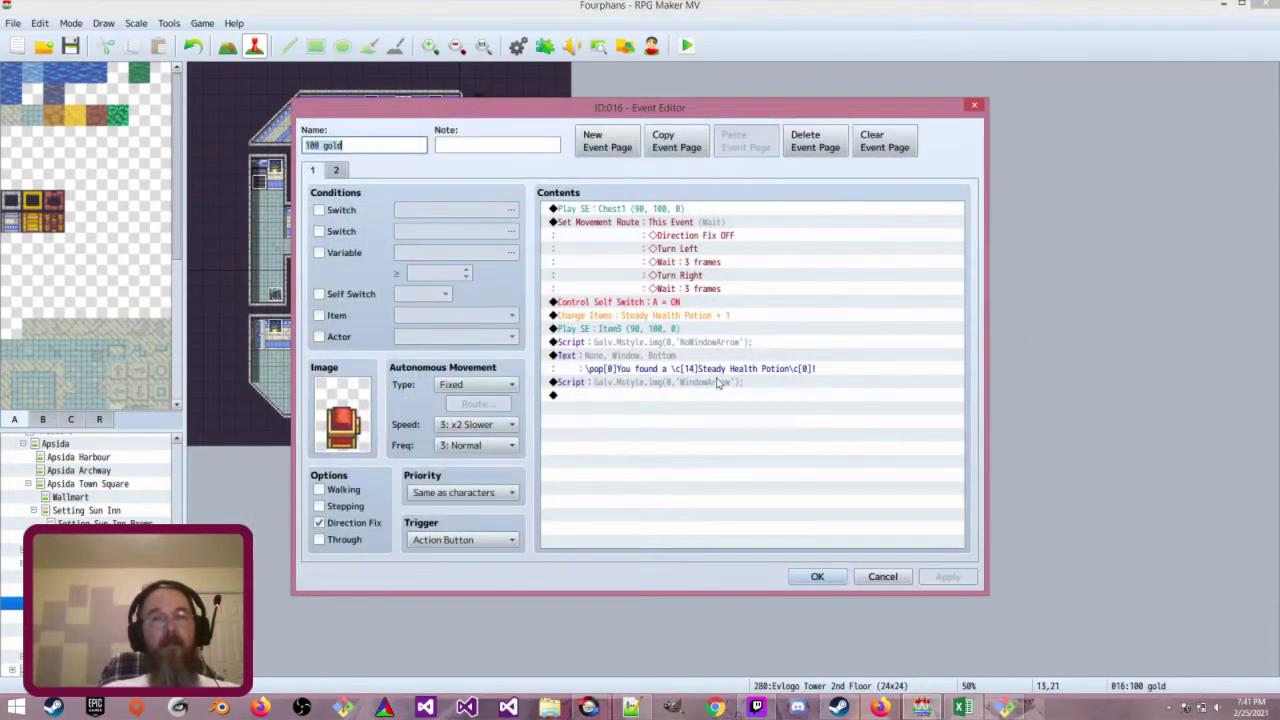
{"action": "double_click", "coordinate": [746, 364]}
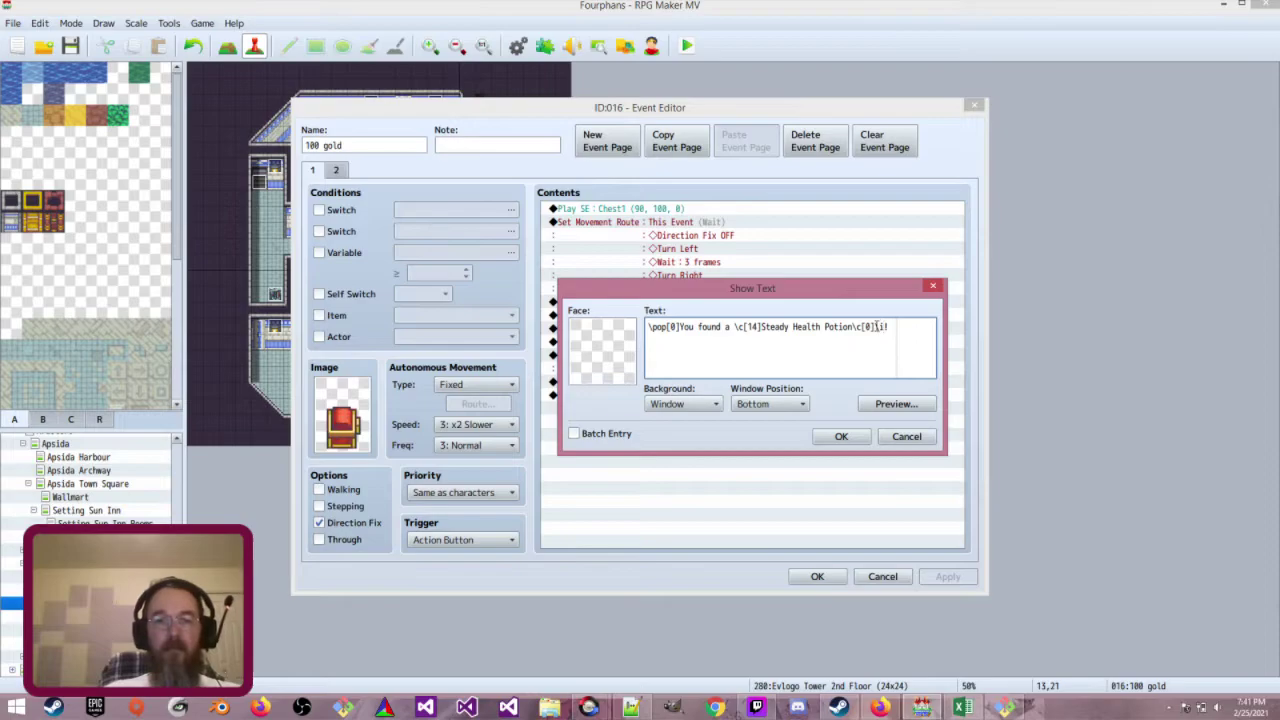
{"action": "type", "text": "]!"}
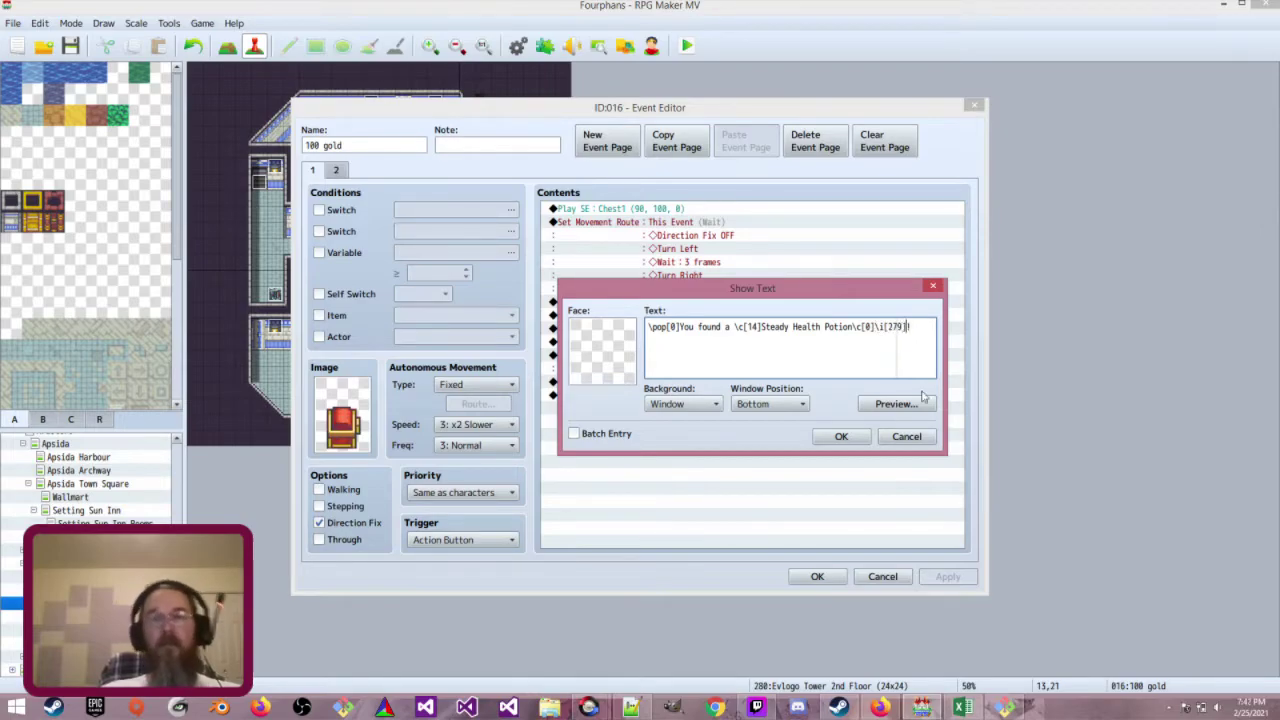
{"action": "left_click", "coordinate": [841, 436]}
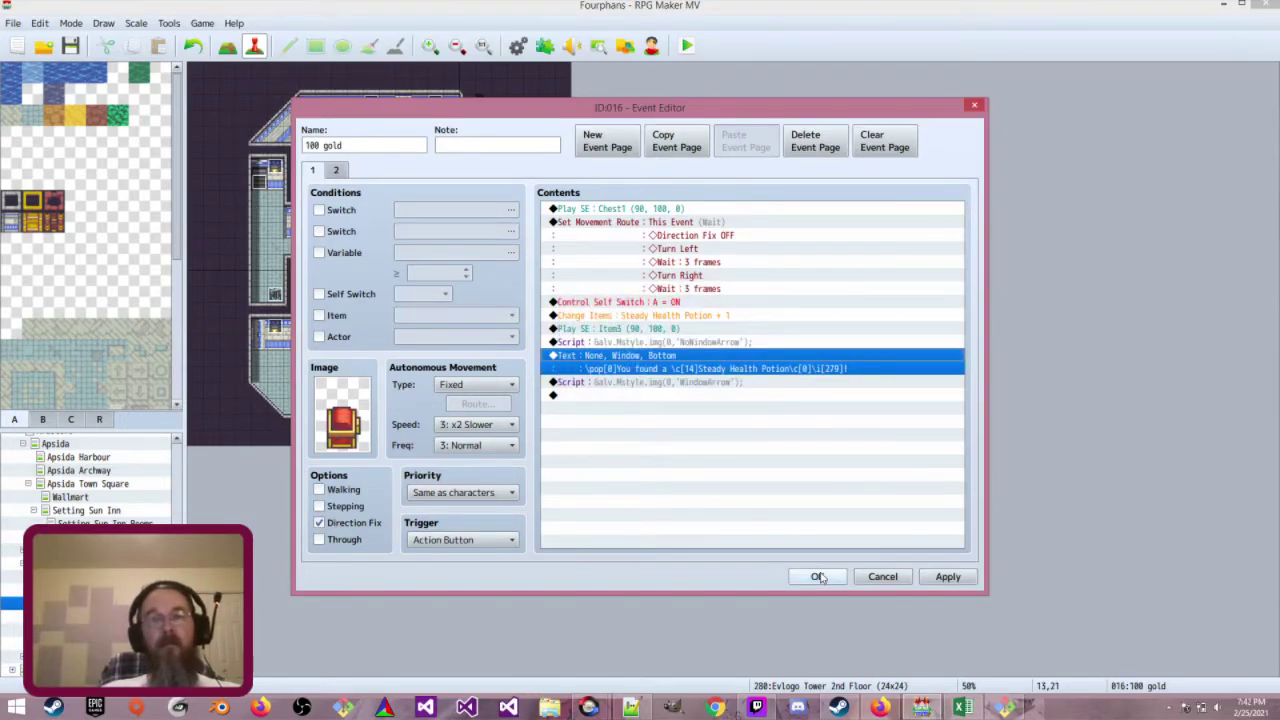
{"action": "left_click", "coordinate": [818, 577]}
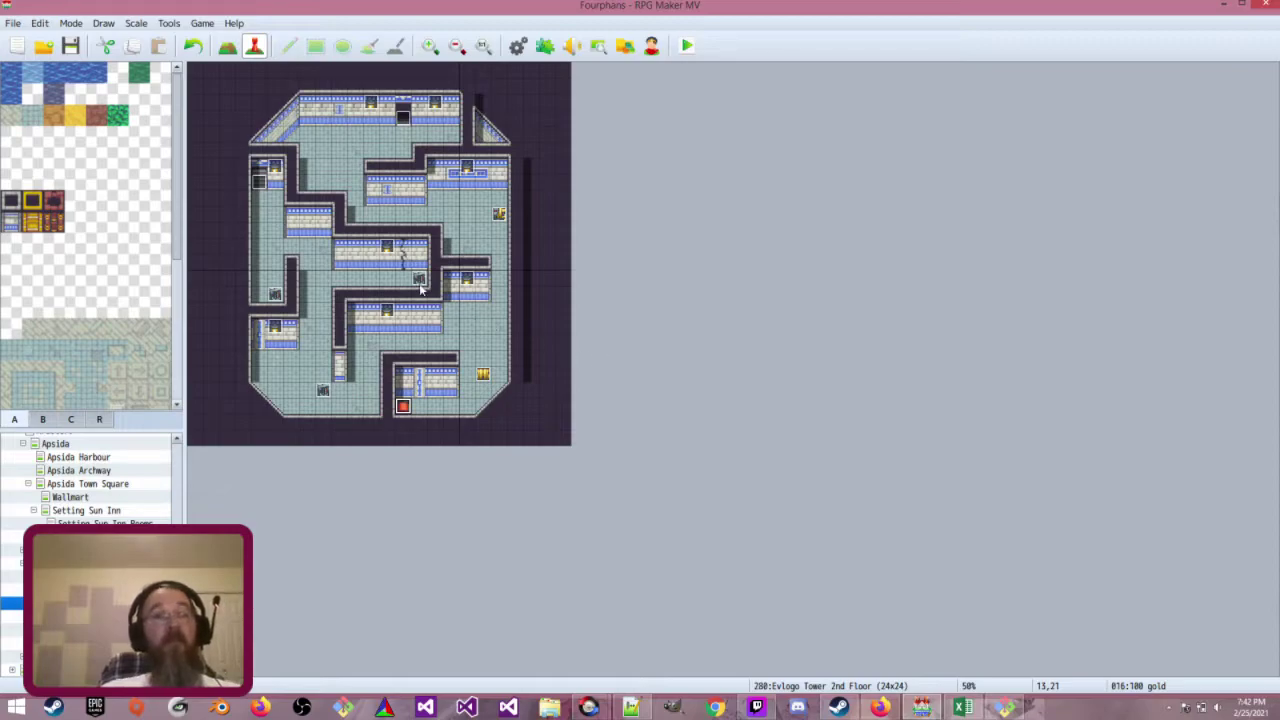
Save the project, playtest opening the red chest to check its potion message, and end the playtest
{"action": "left_click", "coordinate": [70, 46]}
{"action": "left_click", "coordinate": [690, 46]}
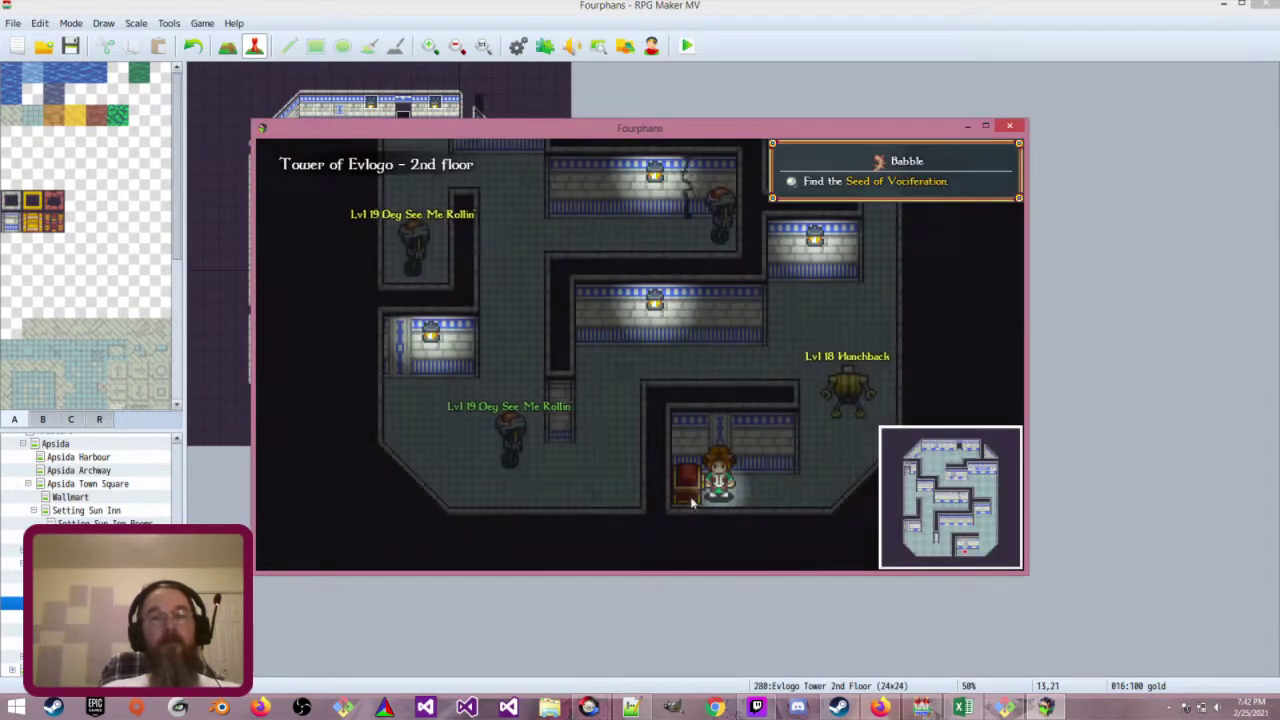
{"action": "key", "text": "Return"}
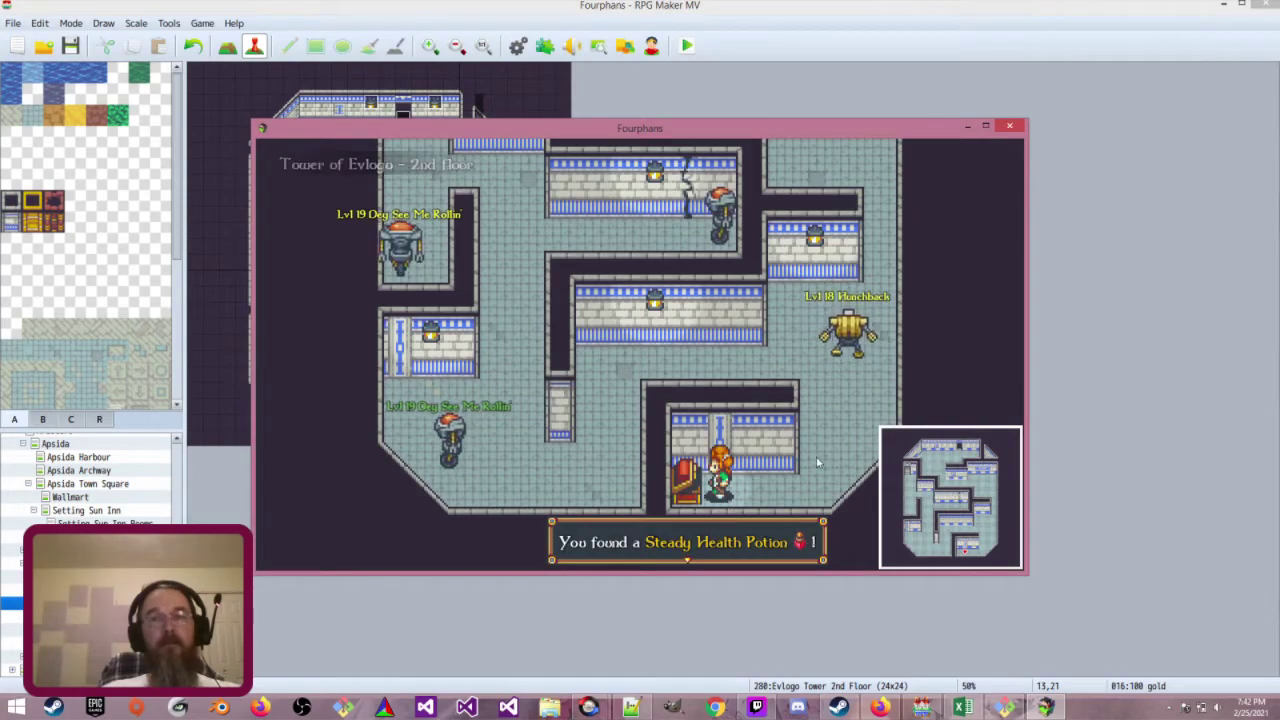
{"action": "key", "text": "alt+F4"}
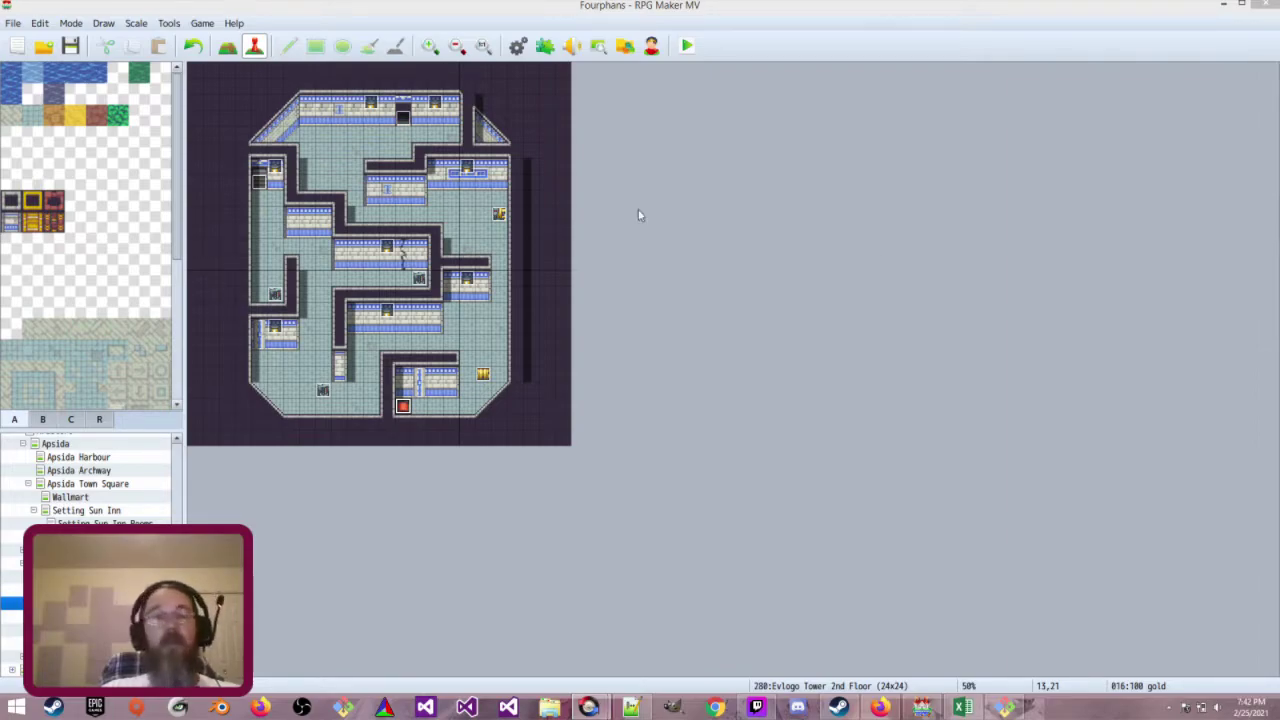
Rename the red chest's event on the 2nd floor as Steady Health Potion, confirm it, and save the project
{"action": "left_click", "coordinate": [402, 408]}
{"action": "double_click", "coordinate": [402, 408]}
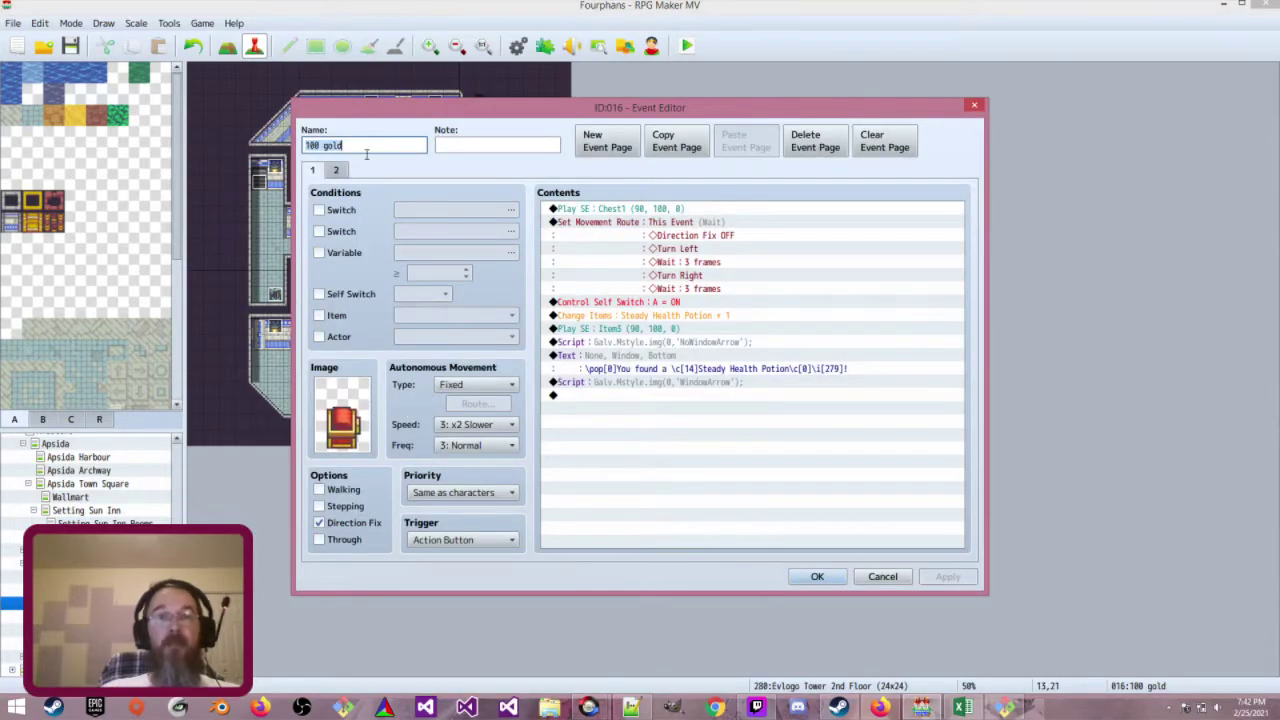
{"action": "type", "text": "Stead"}
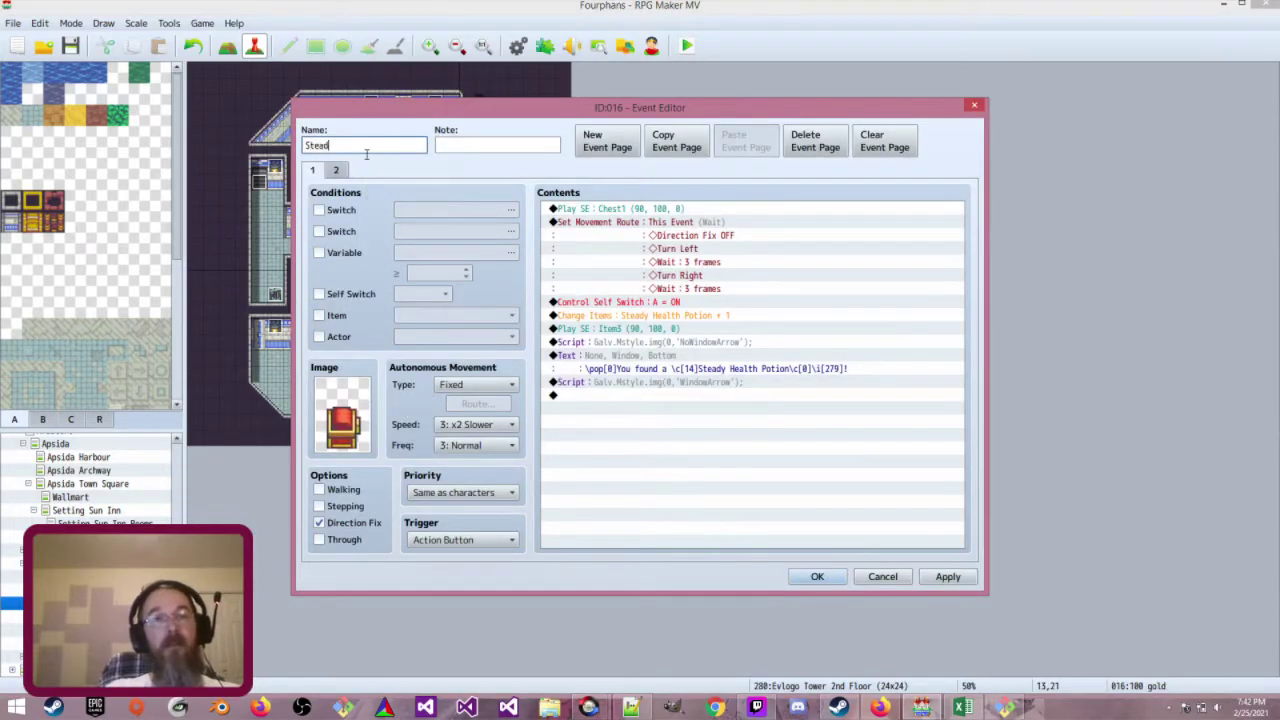
{"action": "type", "text": "y Health"}
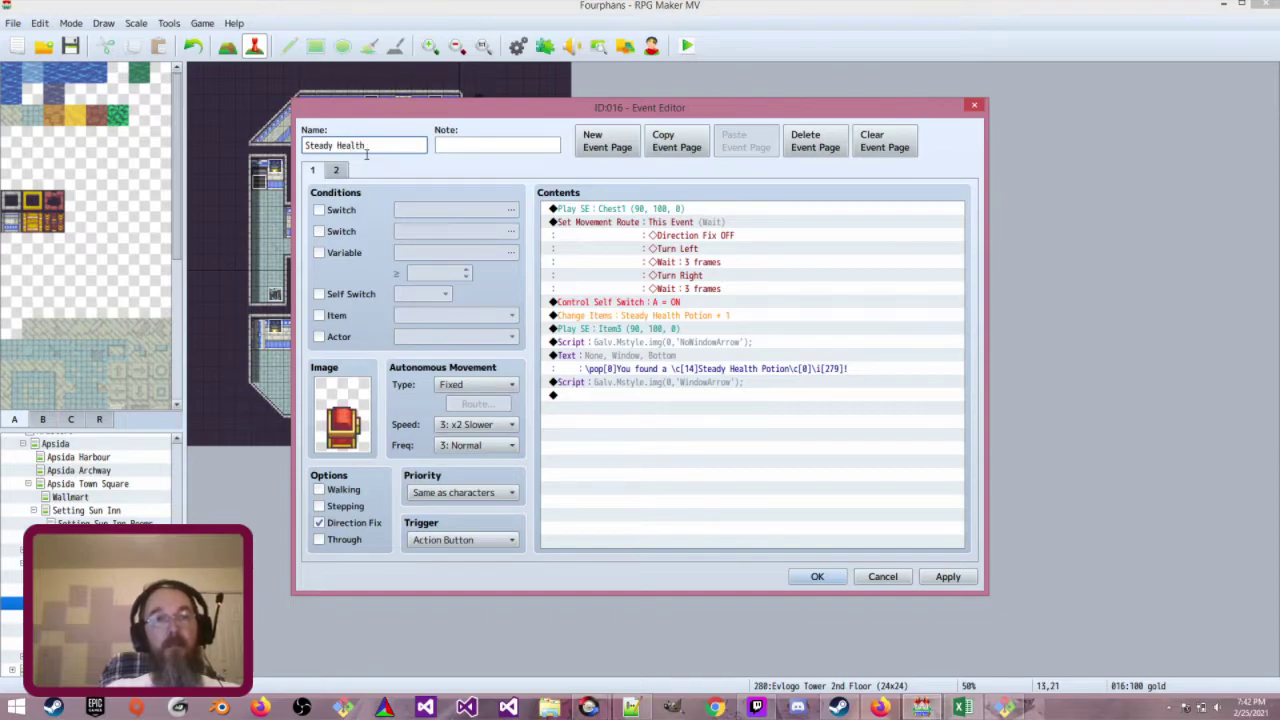
{"action": "type", "text": " Potion"}
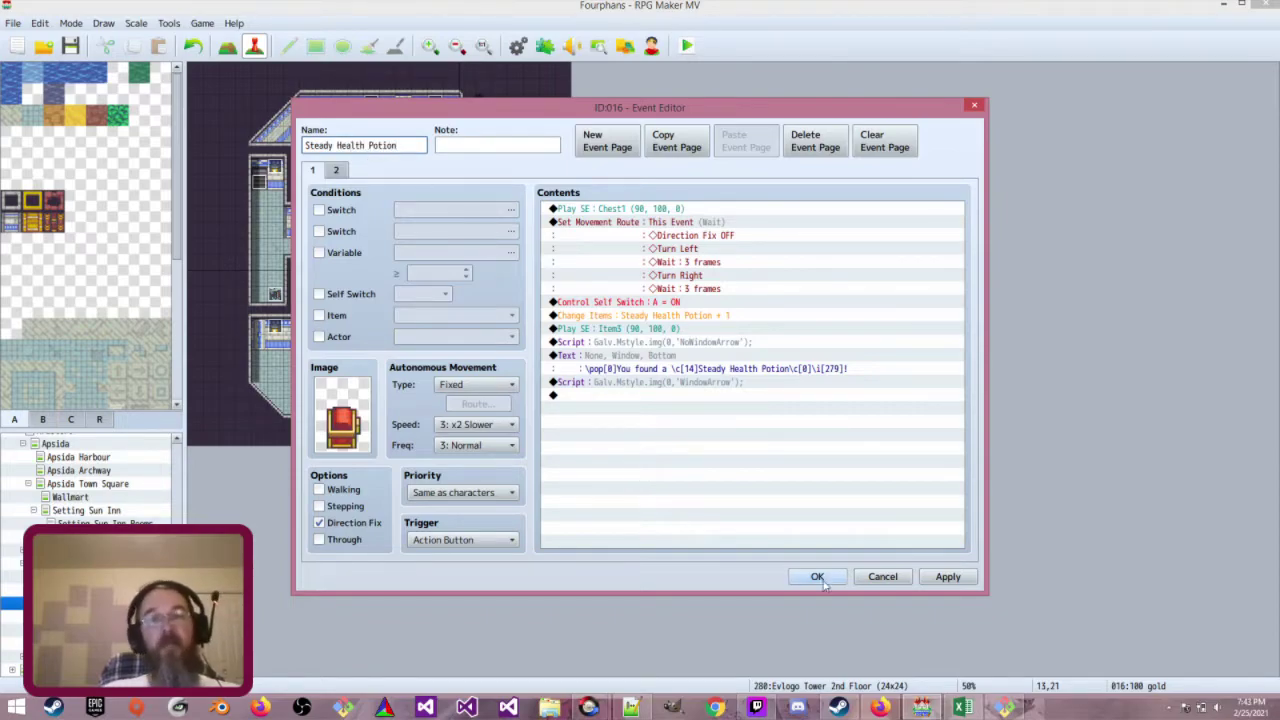
{"action": "left_click", "coordinate": [817, 577]}
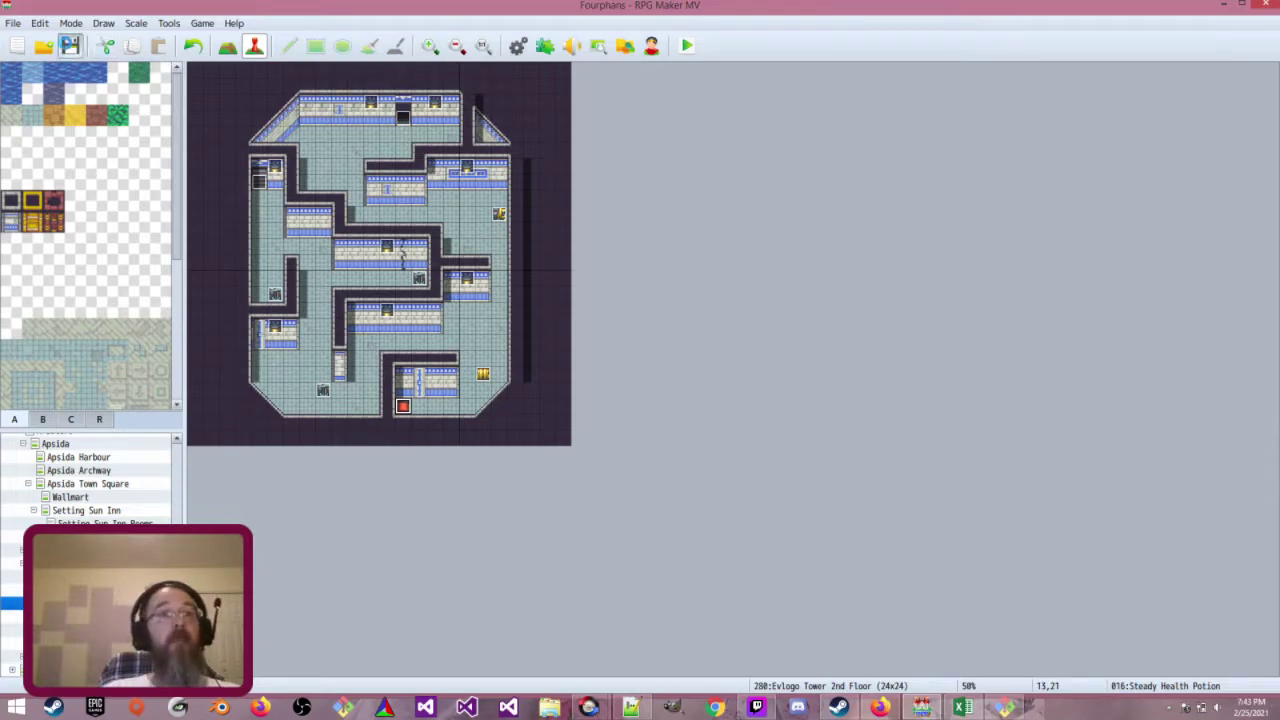
{"action": "left_click", "coordinate": [70, 46]}
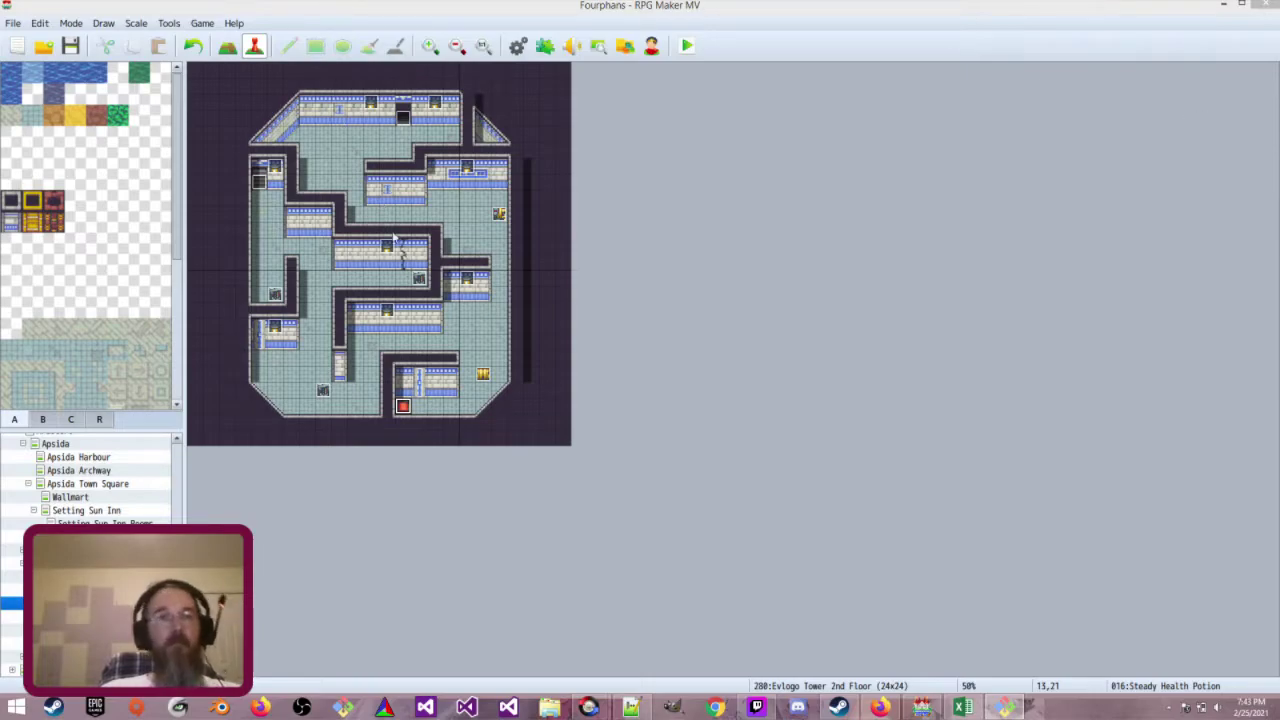
Review the message and settings of the Kill all humans robot event in the middle of the 2nd floor
{"action": "left_click", "coordinate": [418, 283]}
{"action": "double_click", "coordinate": [418, 283]}
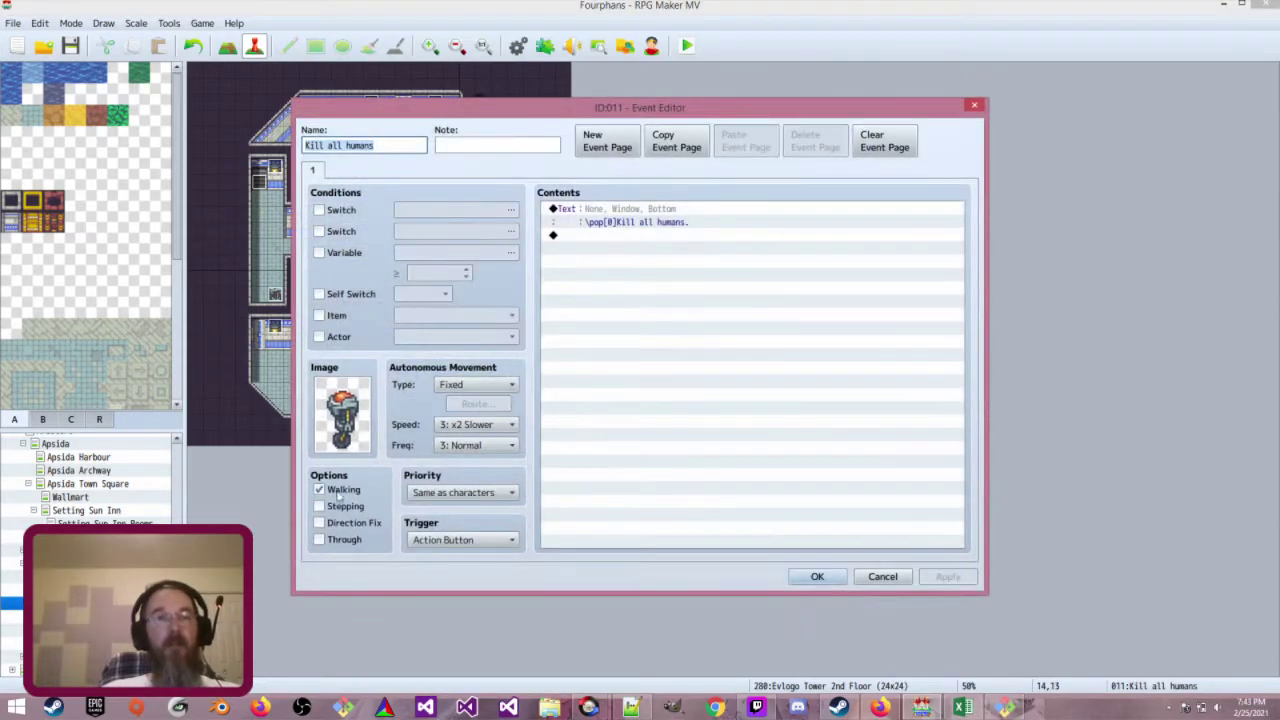
{"action": "left_click", "coordinate": [816, 576]}
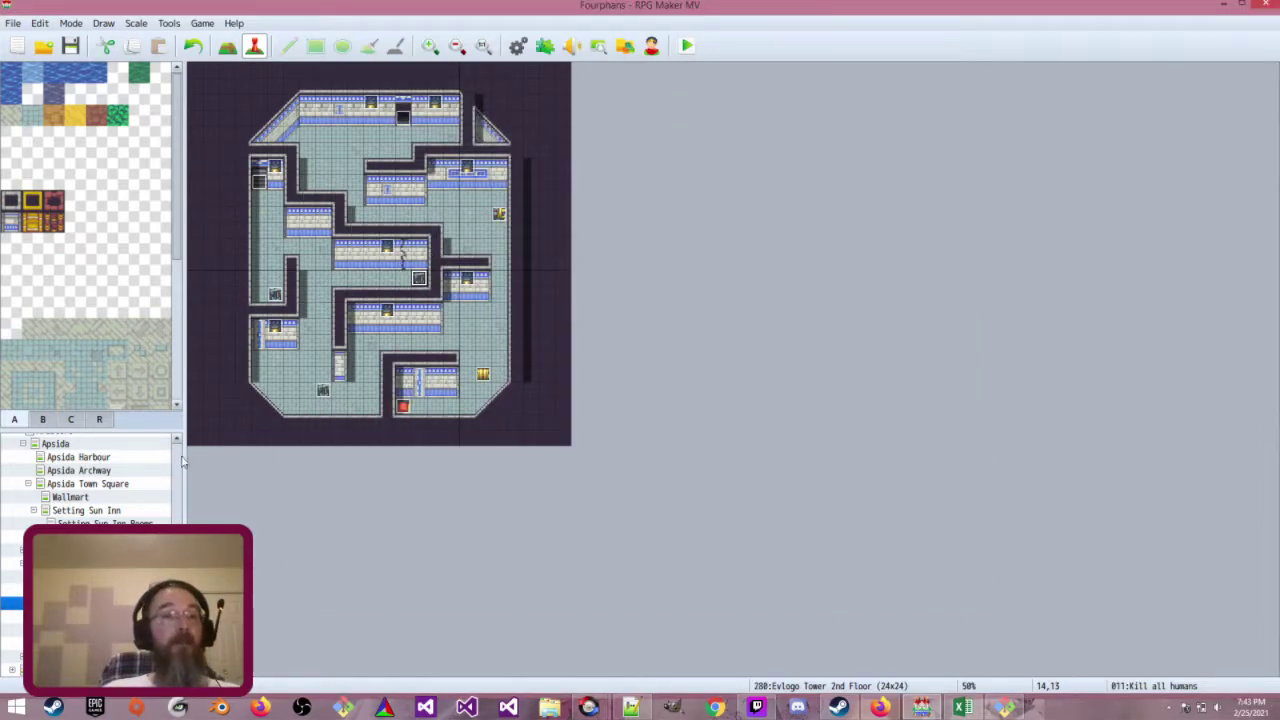
Open the Test start map from the map tree
{"action": "scroll", "coordinate": [150, 470], "scroll_direction": "up", "scroll_amount": 5}
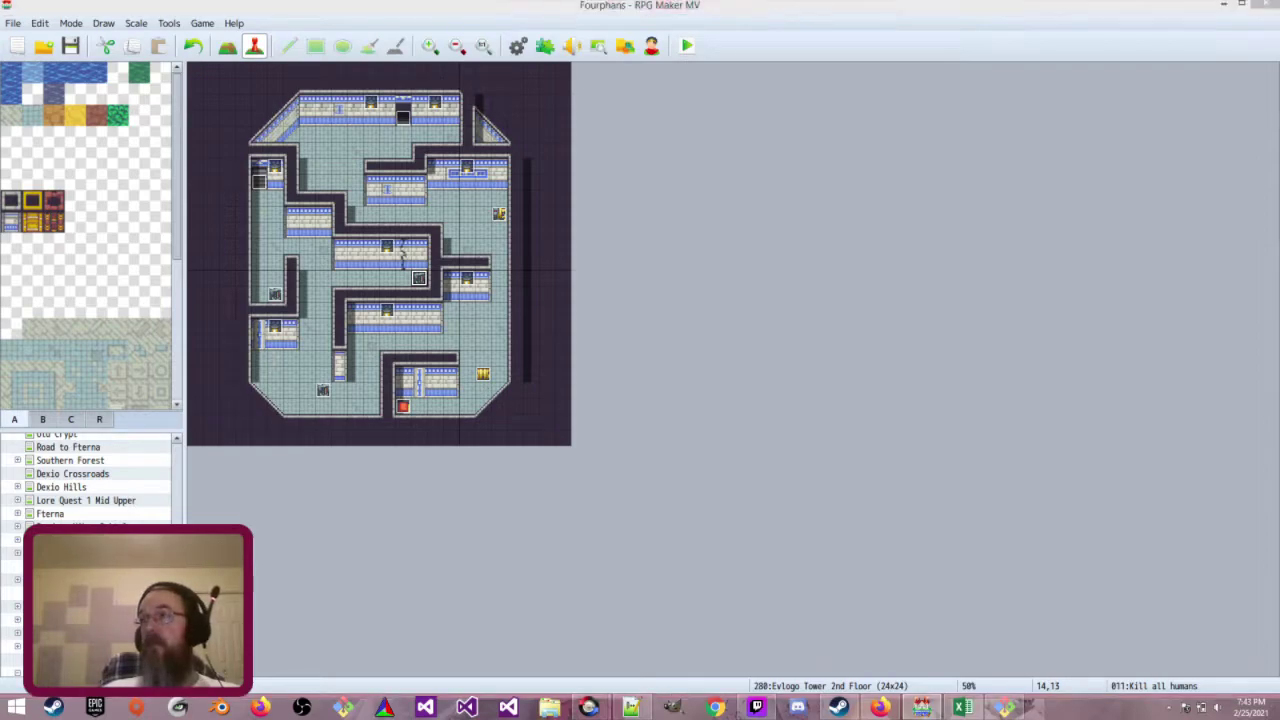
{"action": "left_click", "coordinate": [128, 473]}
{"action": "left_click", "coordinate": [128, 473]}
{"action": "scroll", "coordinate": [128, 473], "scroll_direction": "up", "scroll_amount": 6}
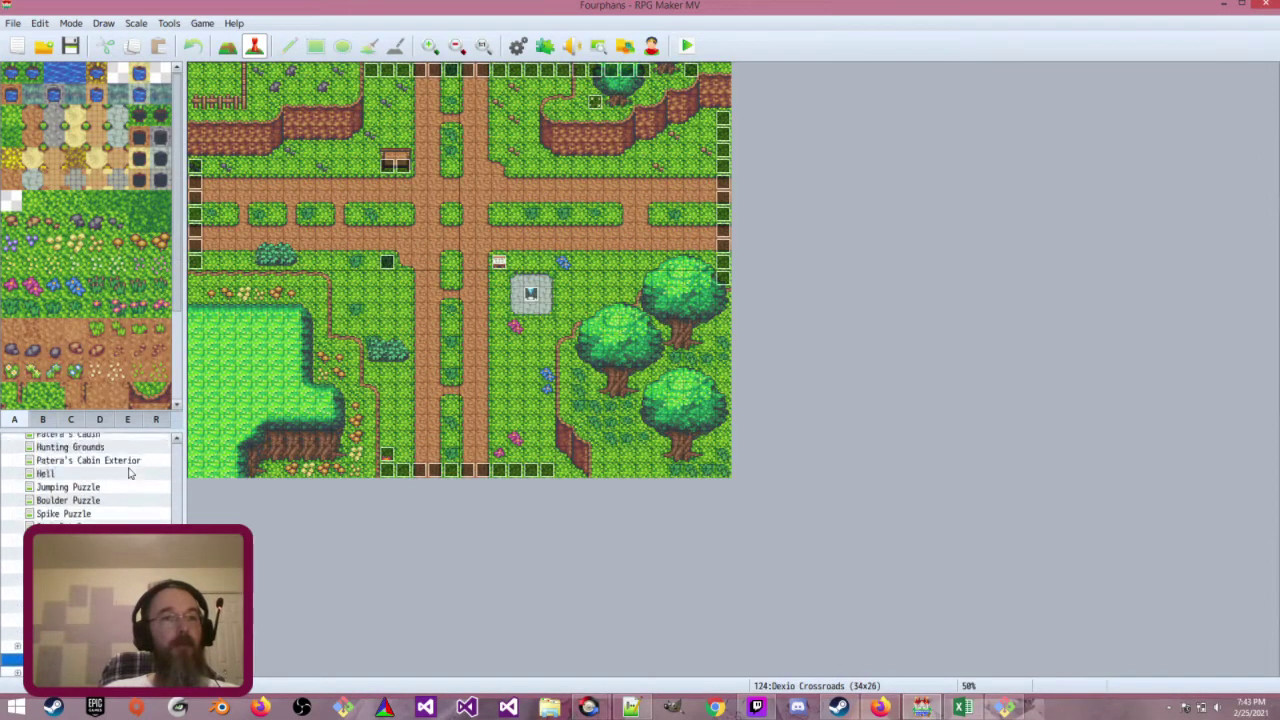
{"action": "scroll", "coordinate": [128, 473], "scroll_direction": "up", "scroll_amount": 1}
{"action": "left_click", "coordinate": [110, 487]}
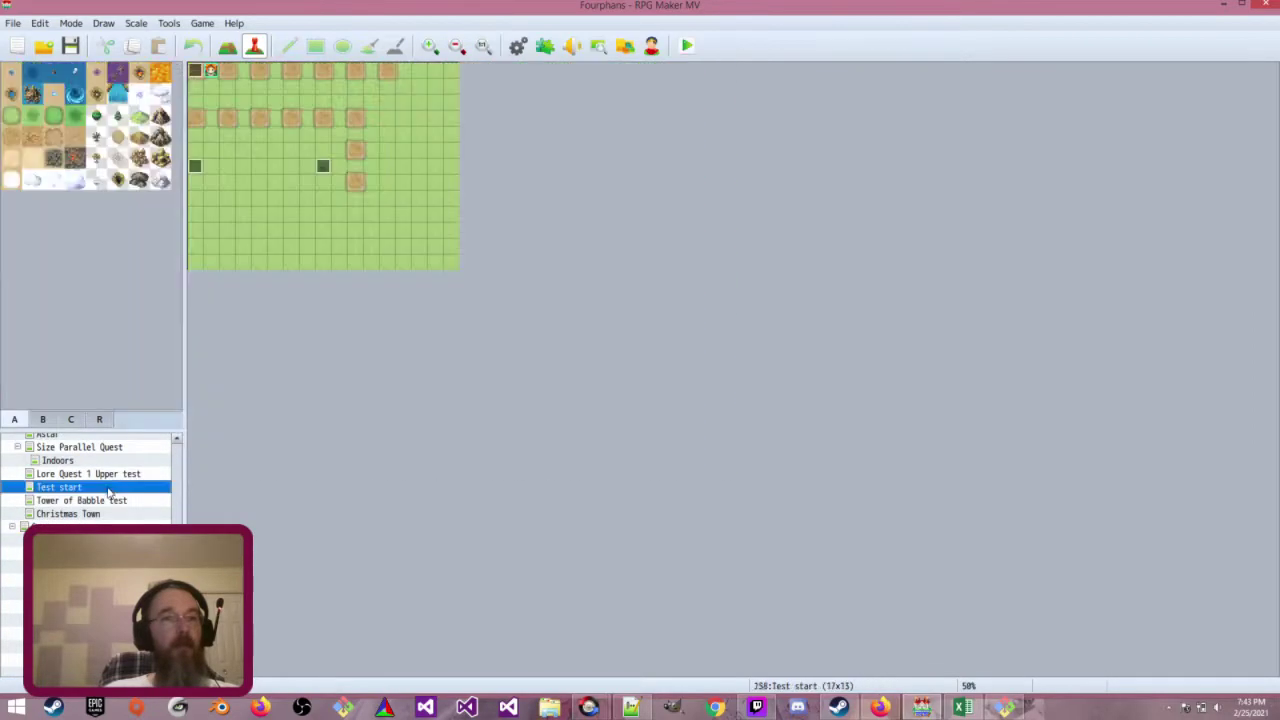
Set the start event's player transfer to the Evlogo Tower 2nd Floor tile directly beside the Kill all humans robot, and confirm the event
{"action": "double_click", "coordinate": [195, 72]}
{"action": "scroll", "coordinate": [780, 450], "scroll_direction": "down", "scroll_amount": 5}
{"action": "double_click", "coordinate": [783, 449]}
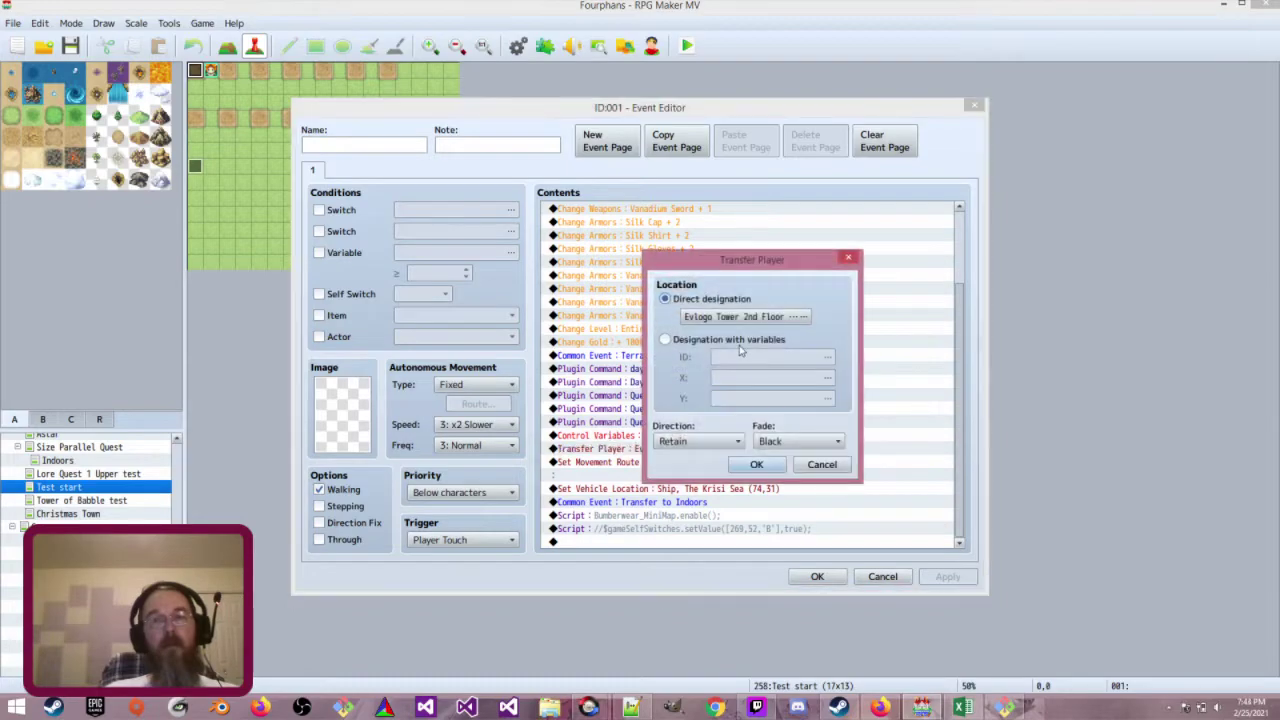
{"action": "left_click", "coordinate": [733, 318]}
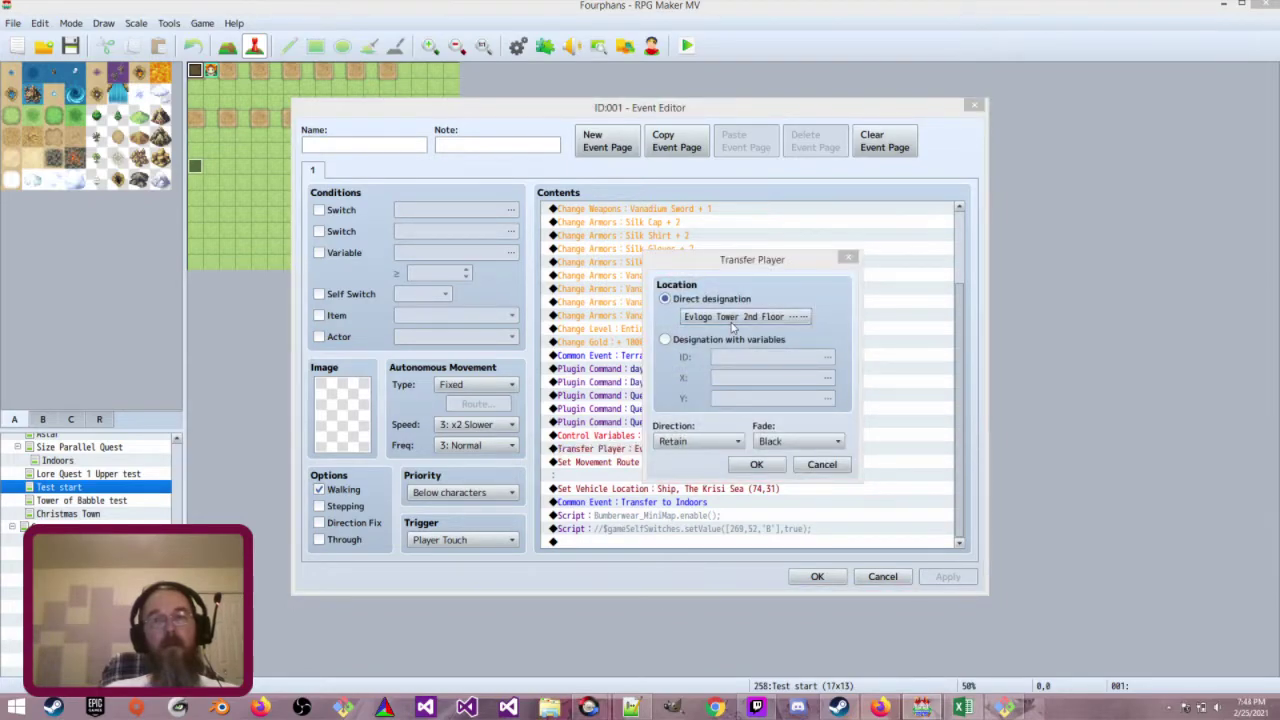
{"action": "left_click", "coordinate": [785, 370]}
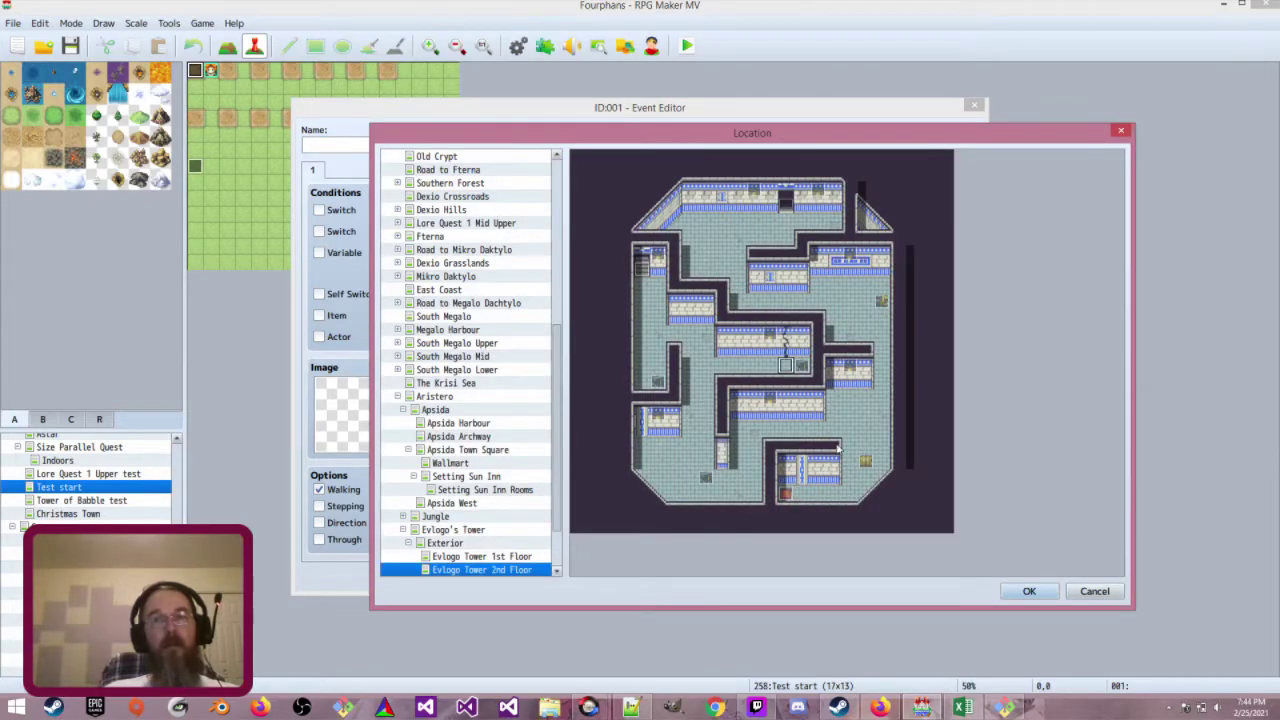
{"action": "left_click", "coordinate": [1029, 591]}
{"action": "left_click", "coordinate": [773, 468]}
{"action": "left_click", "coordinate": [817, 576]}
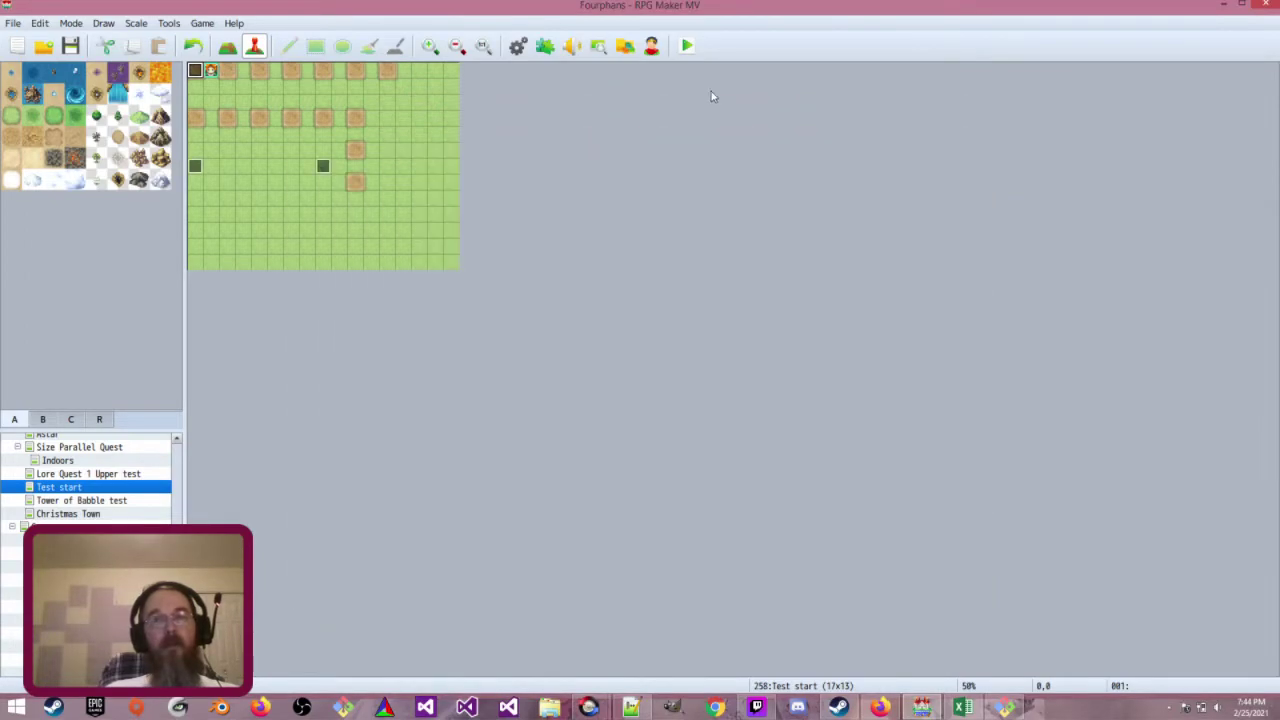
Playtest the 2nd floor from the new arrival point beside the robot, and end the playtest
{"action": "left_click", "coordinate": [687, 45]}
{"action": "key", "text": "Return"}
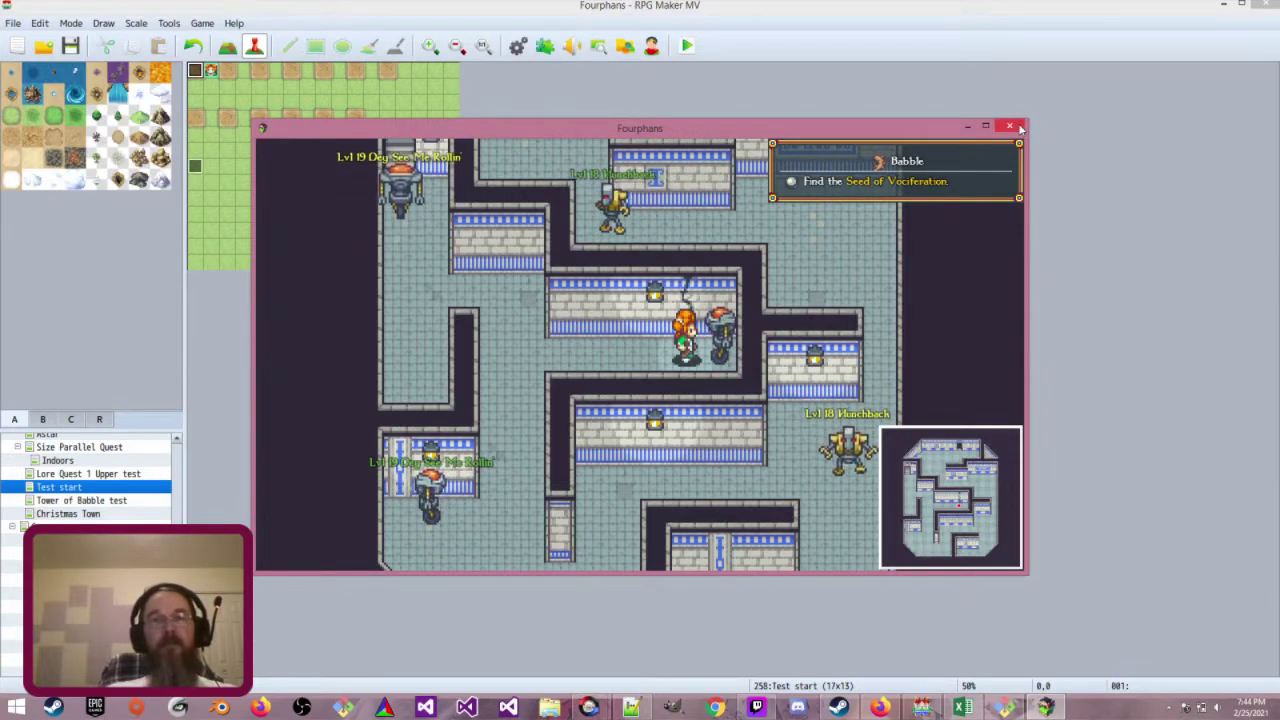
{"action": "key", "text": "alt+F4"}
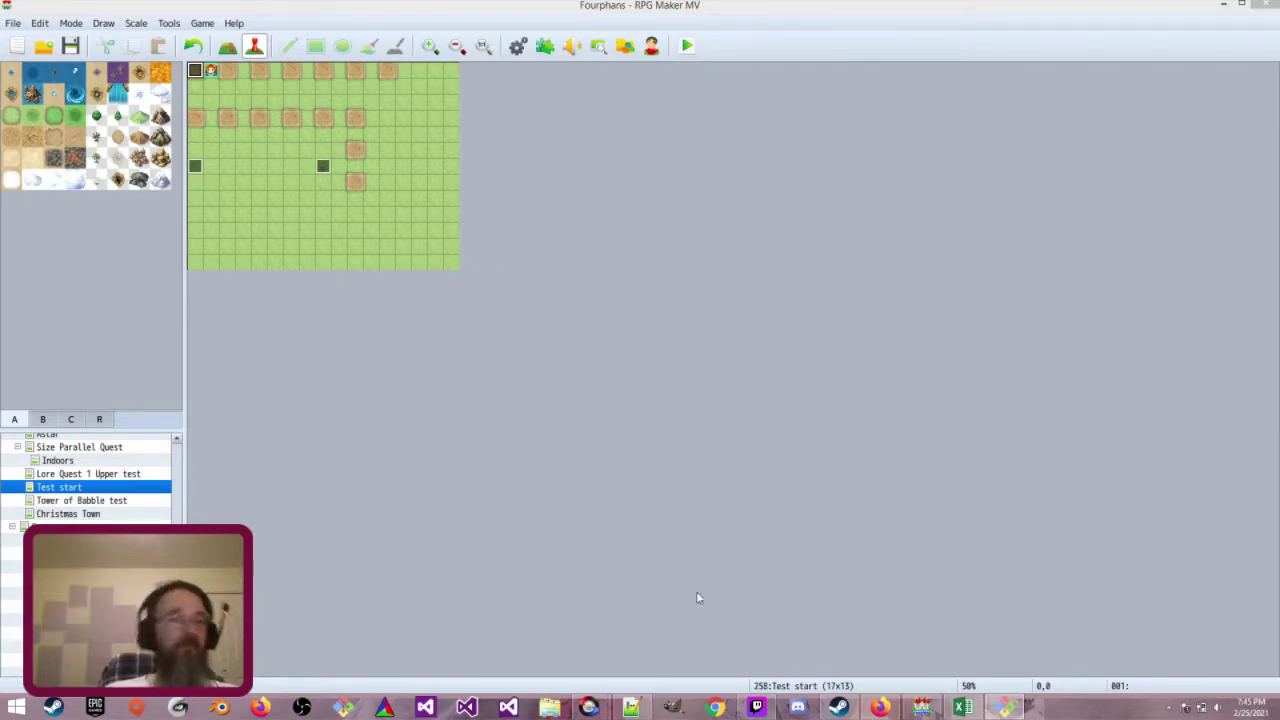
Open the Evlogo Tower 3rd Floor map and examine page 1 of the Kako Autorun event through its battle win and lose commands
{"action": "scroll", "coordinate": [90, 480], "scroll_direction": "up", "scroll_amount": 3}
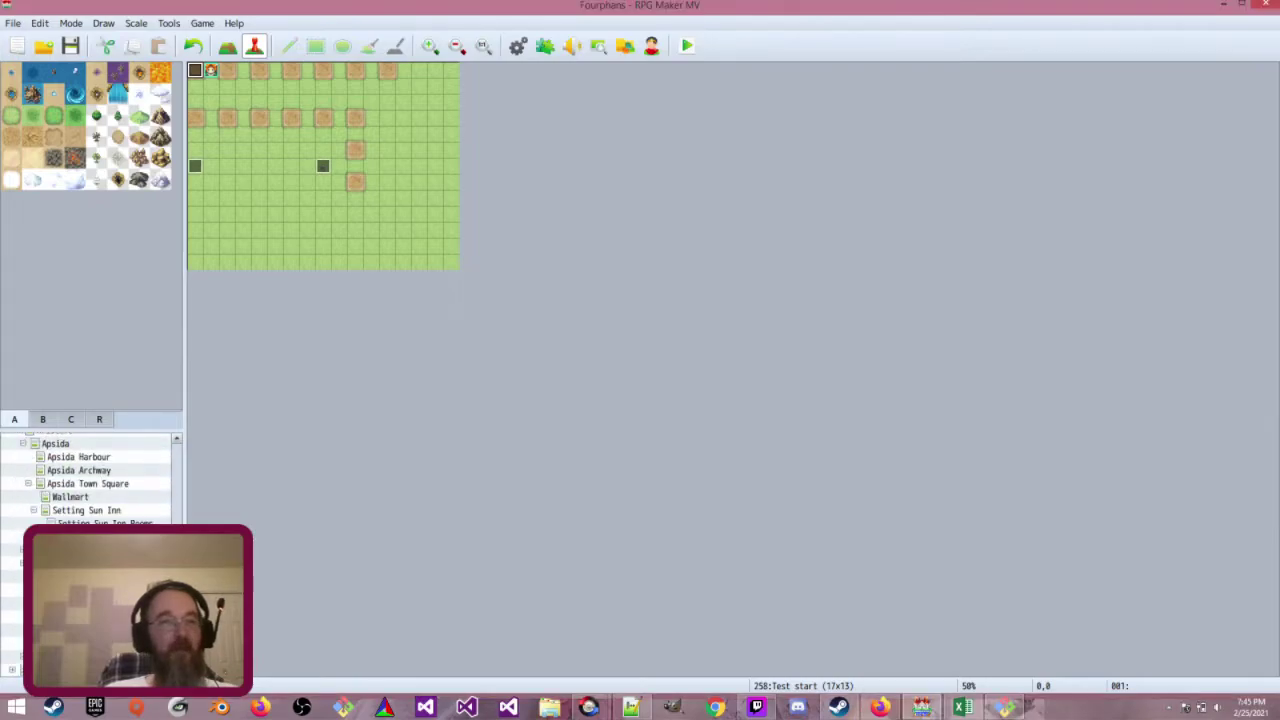
{"action": "left_click", "coordinate": [60, 615]}
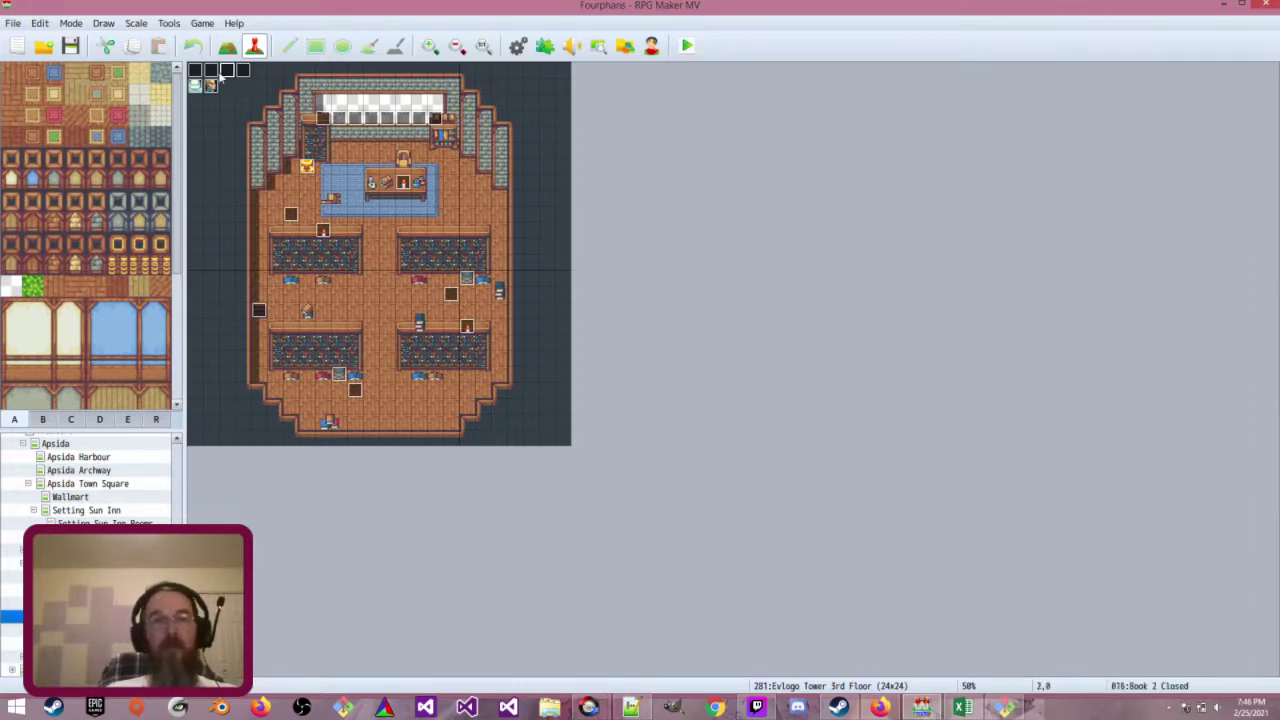
{"action": "double_click", "coordinate": [195, 70]}
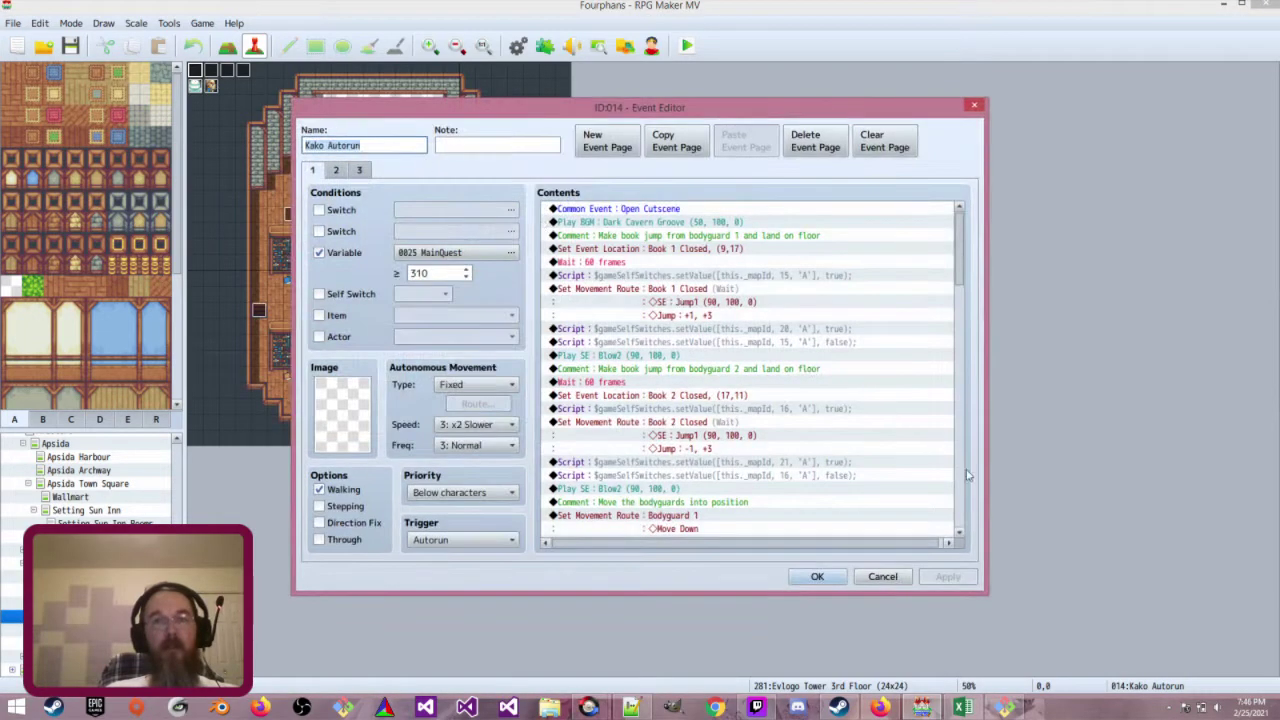
{"action": "scroll", "coordinate": [840, 475], "scroll_direction": "down", "scroll_amount": 10}
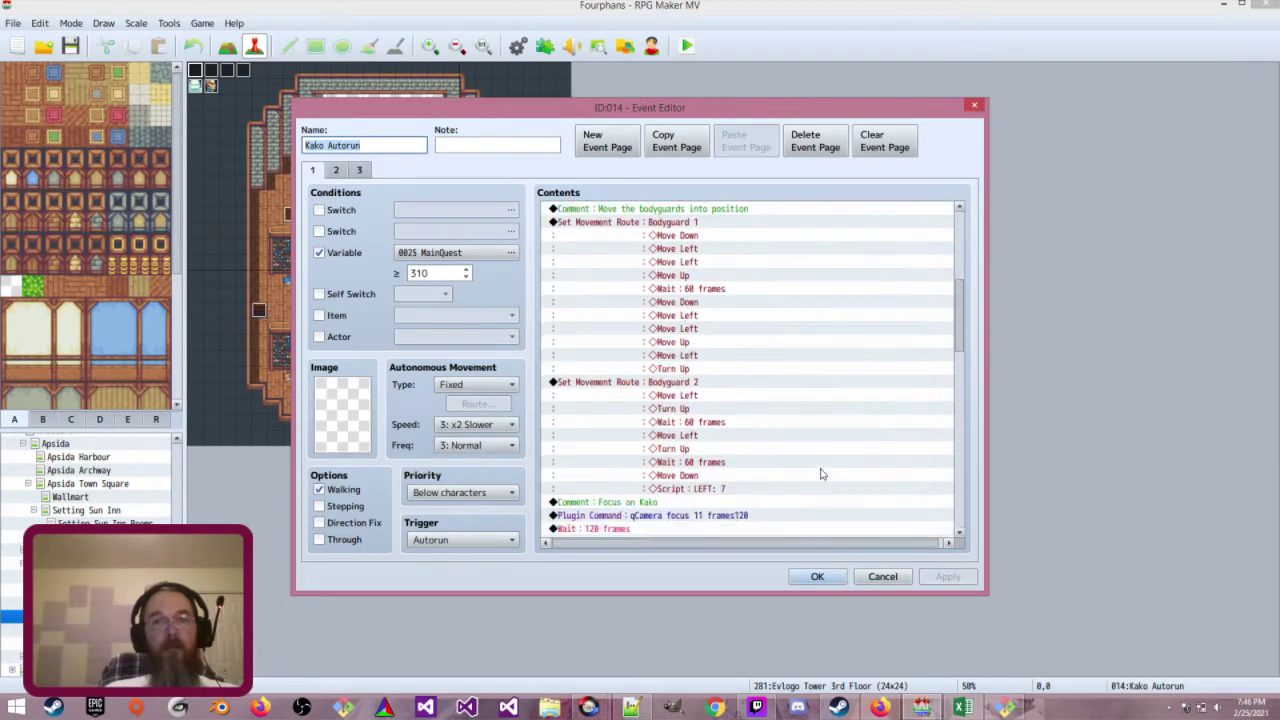
{"action": "scroll", "coordinate": [820, 480], "scroll_direction": "down", "scroll_amount": 12}
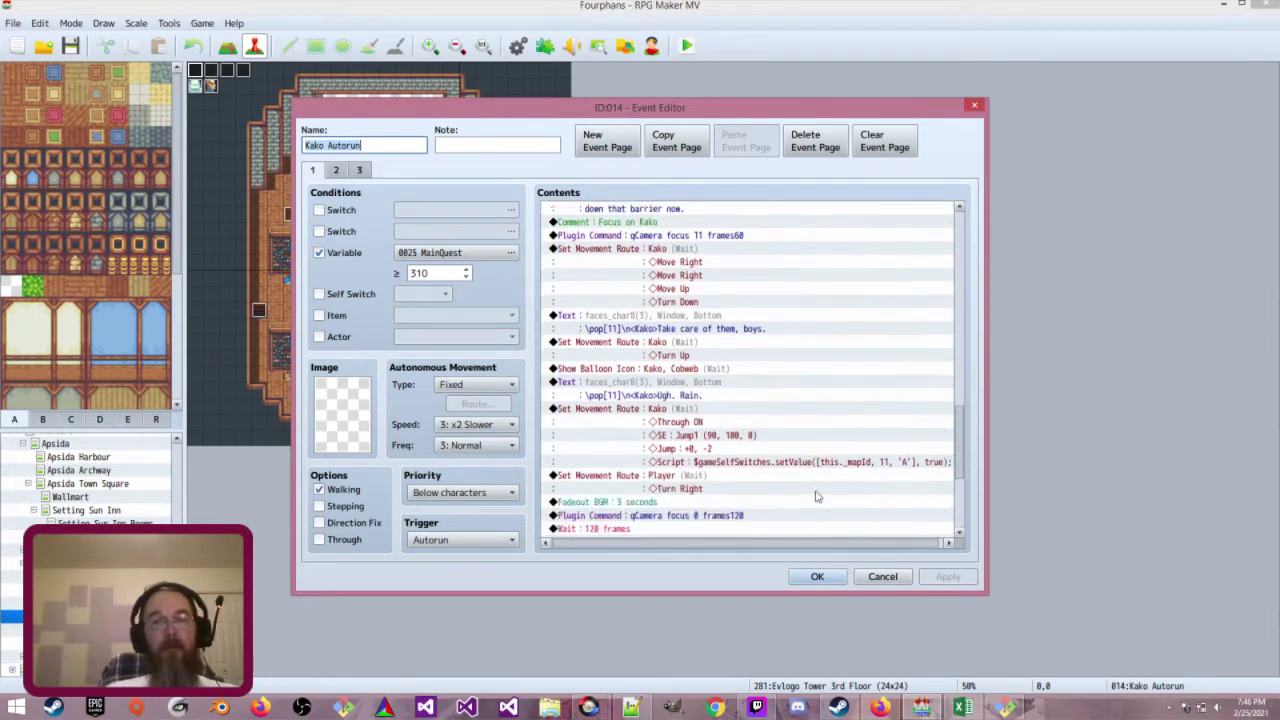
{"action": "scroll", "coordinate": [815, 492], "scroll_direction": "down", "scroll_amount": 9}
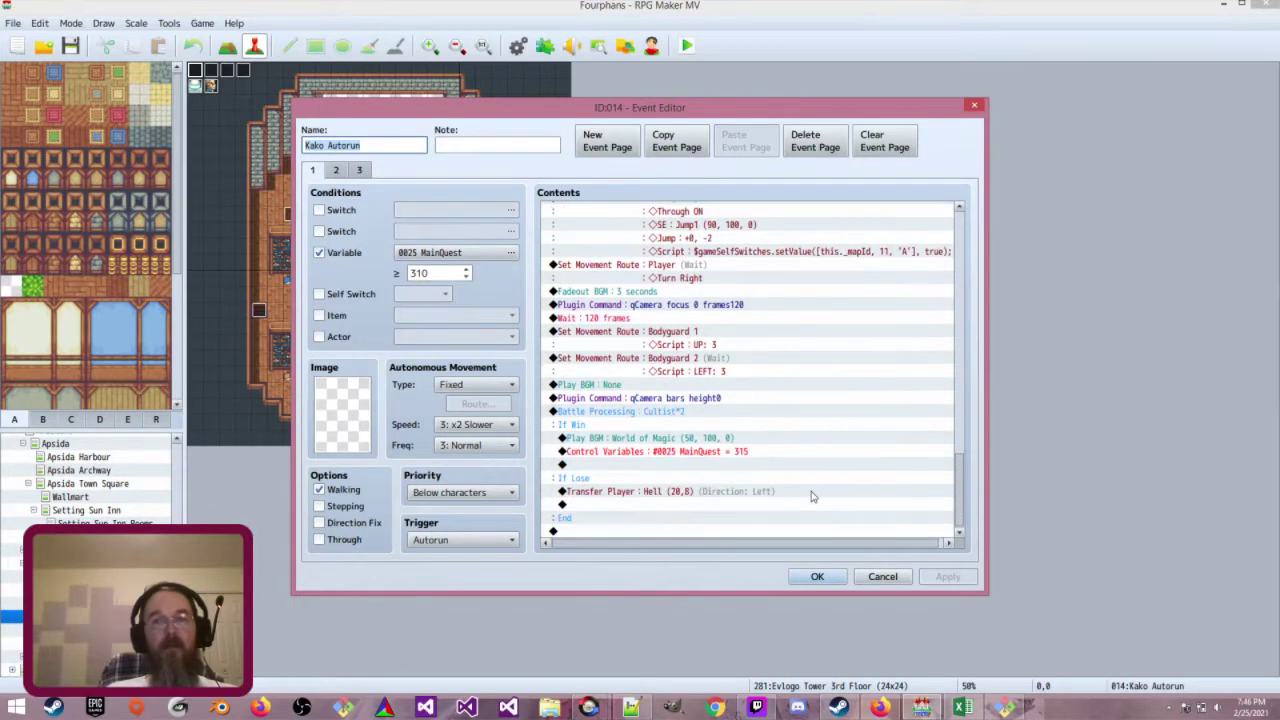
{"action": "scroll", "coordinate": [800, 471], "scroll_direction": "up", "scroll_amount": 1}
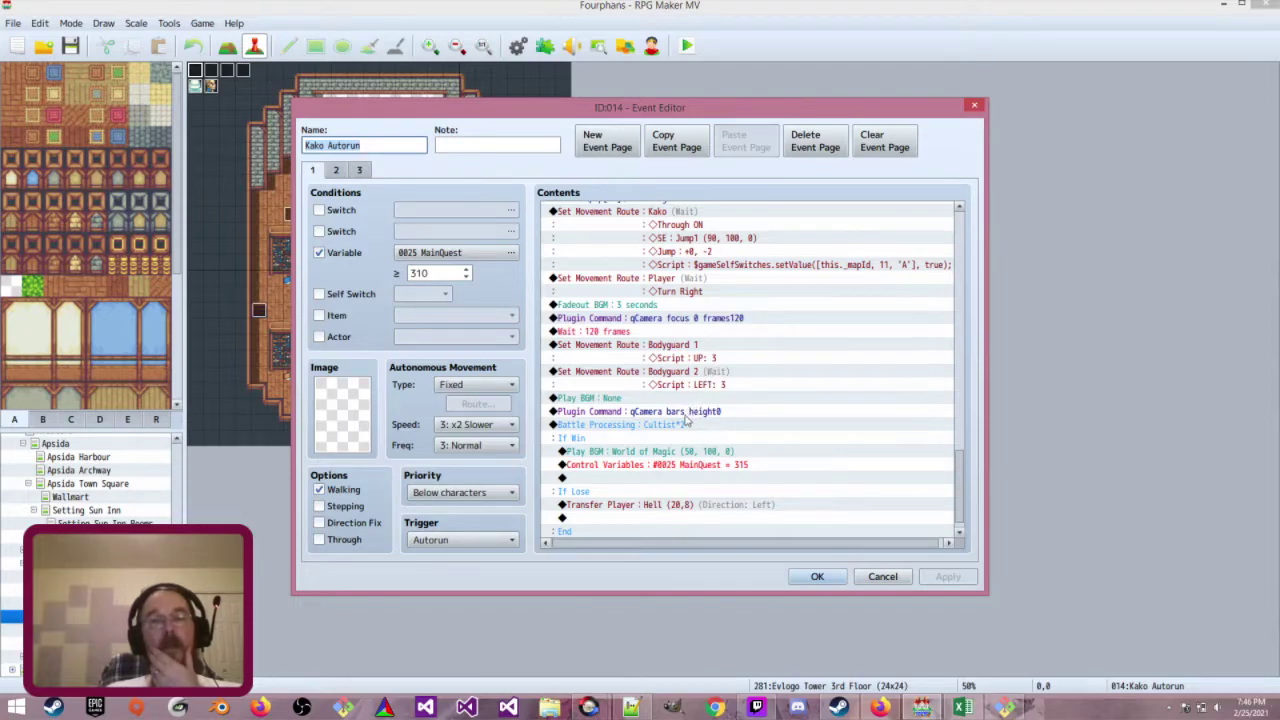
{"action": "left_click", "coordinate": [680, 424]}
{"action": "scroll", "coordinate": [680, 424], "scroll_direction": "down", "scroll_amount": 1}
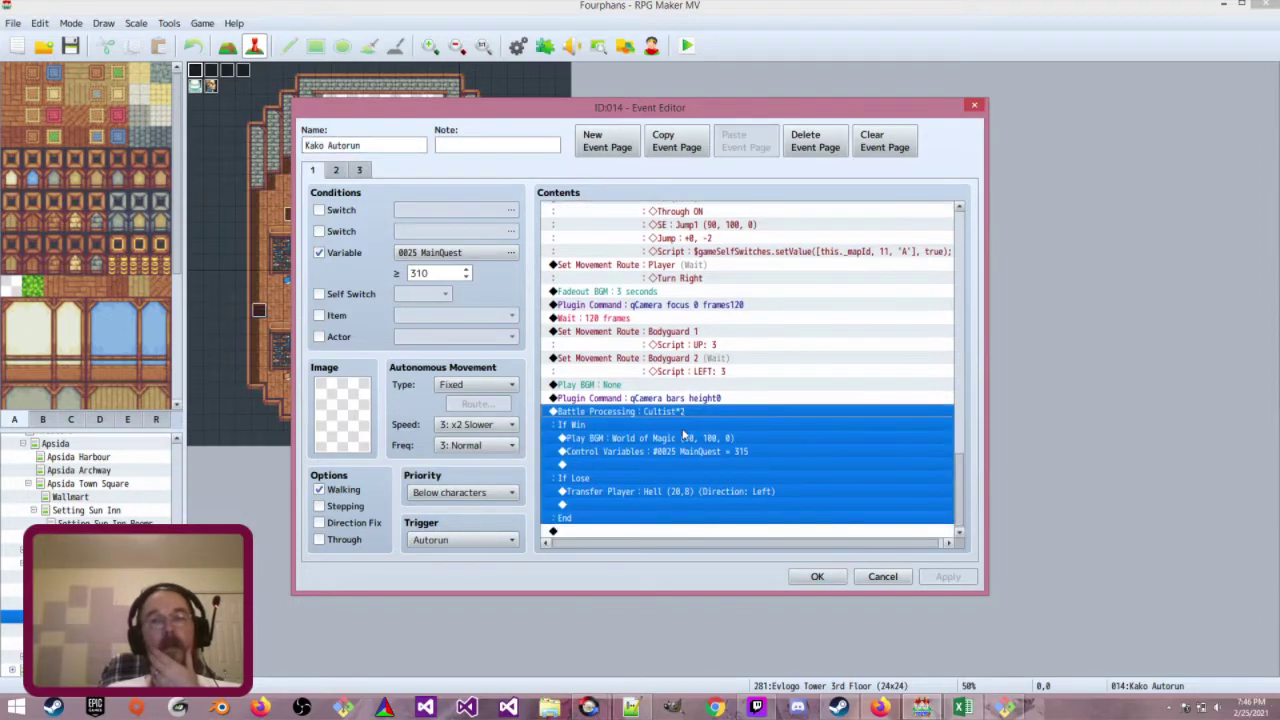
{"action": "left_click", "coordinate": [684, 440]}
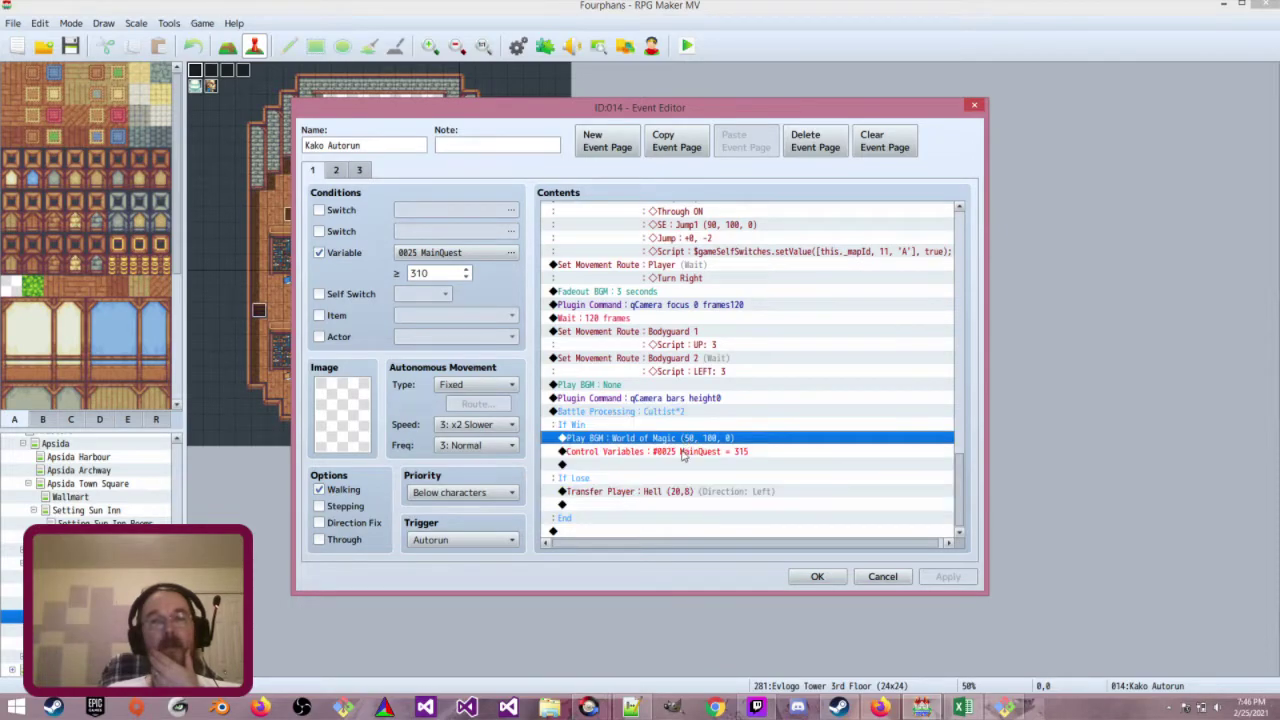
{"action": "left_click", "coordinate": [683, 452]}
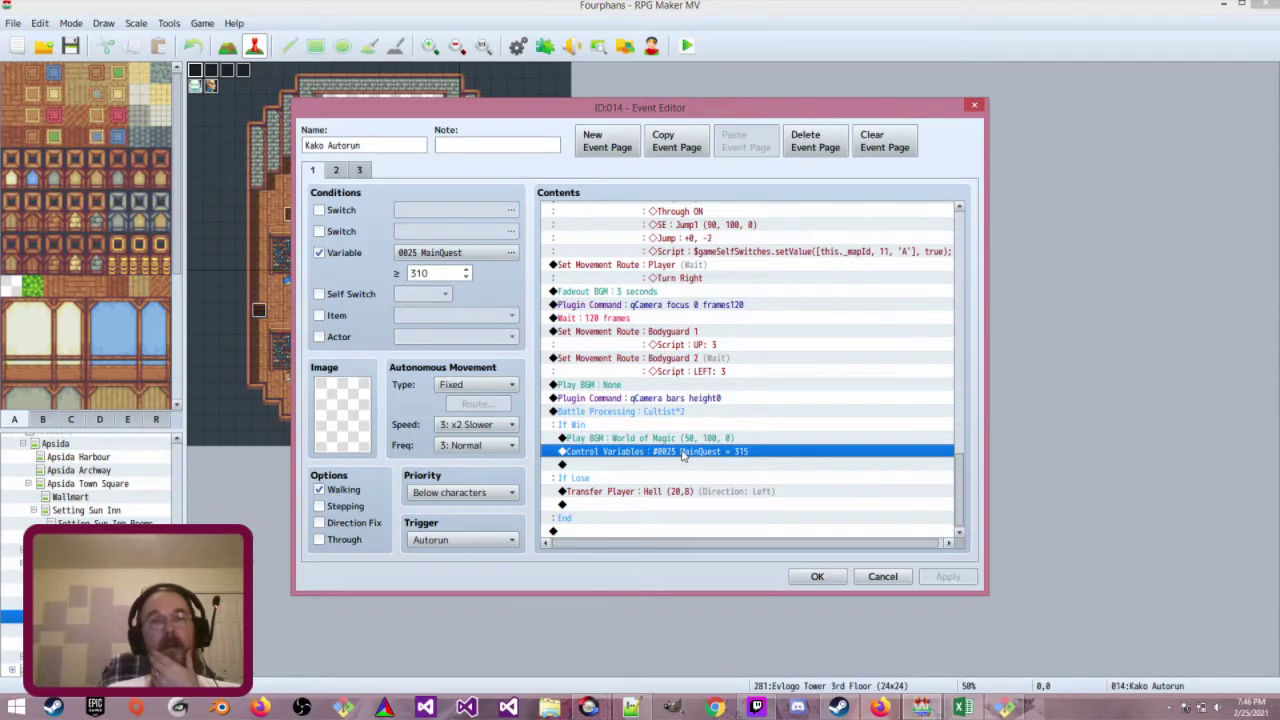
Examine page 2 of the Kako Autorun event through its 101 Ways to Lift a Curse item and message commands, and close the event
{"action": "left_click", "coordinate": [337, 171]}
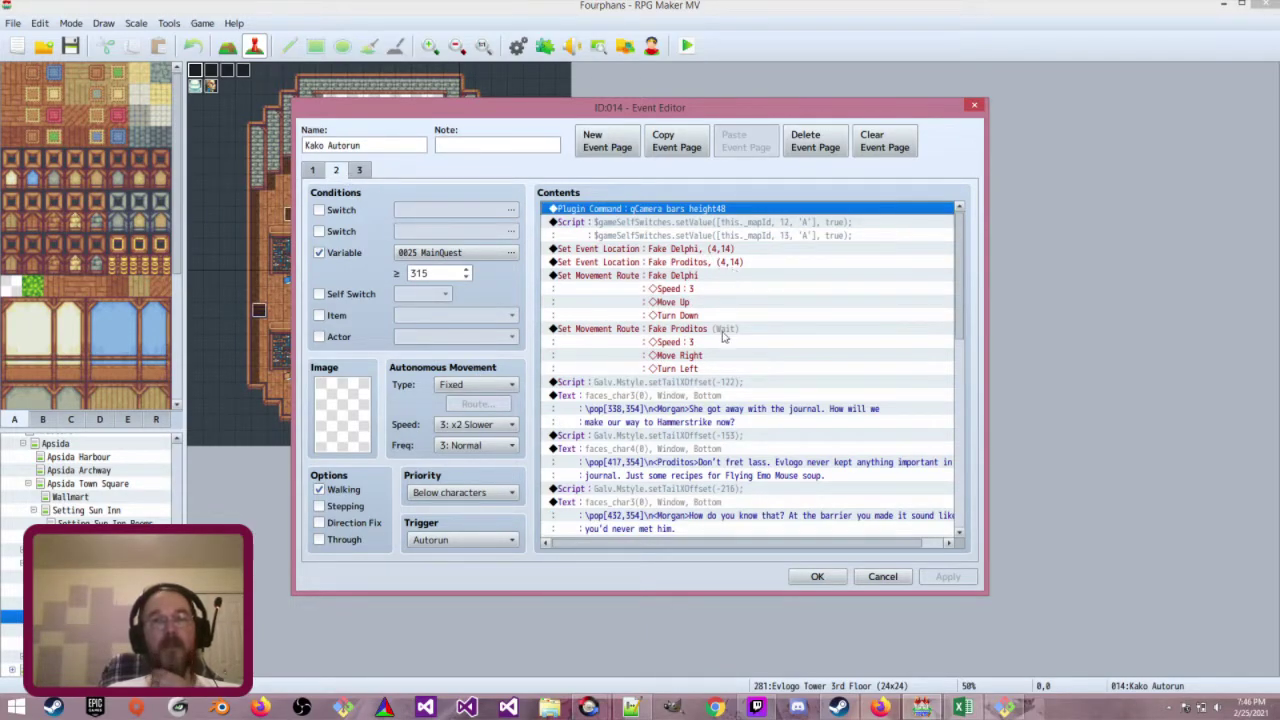
{"action": "scroll", "coordinate": [726, 342], "scroll_direction": "down", "scroll_amount": 4}
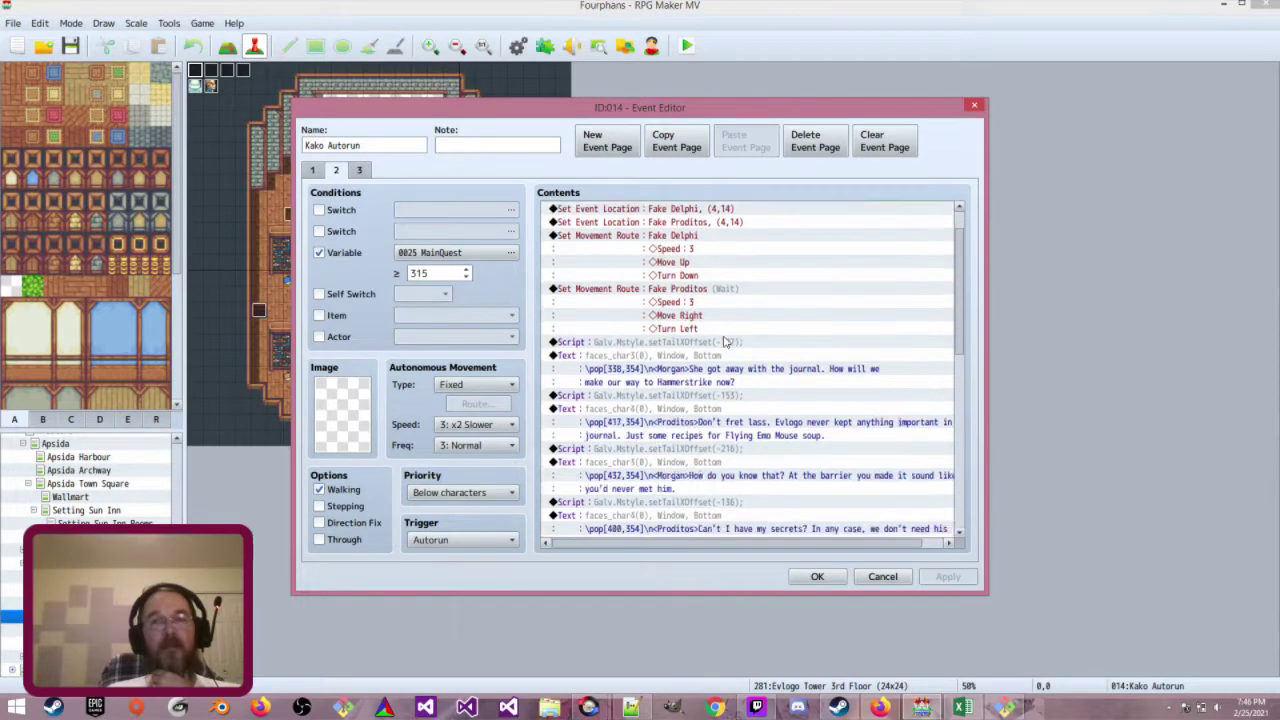
{"action": "scroll", "coordinate": [726, 342], "scroll_direction": "down", "scroll_amount": 5}
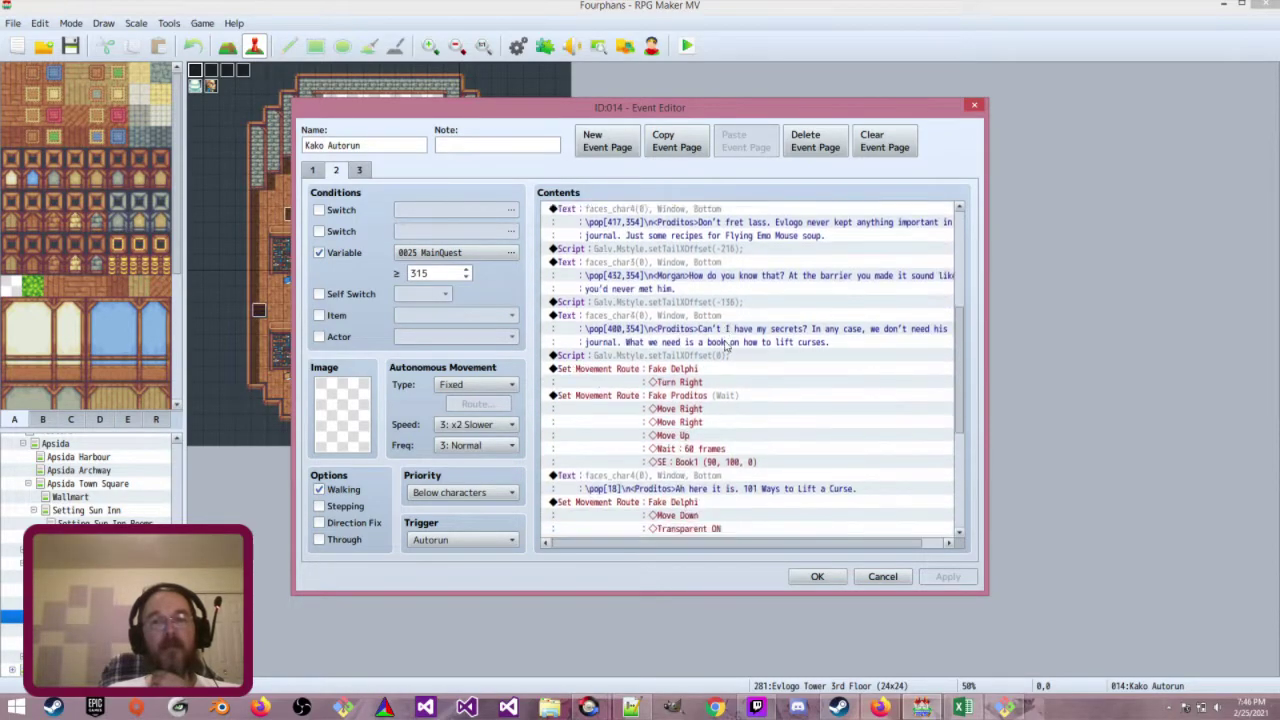
{"action": "scroll", "coordinate": [728, 366], "scroll_direction": "down", "scroll_amount": 2}
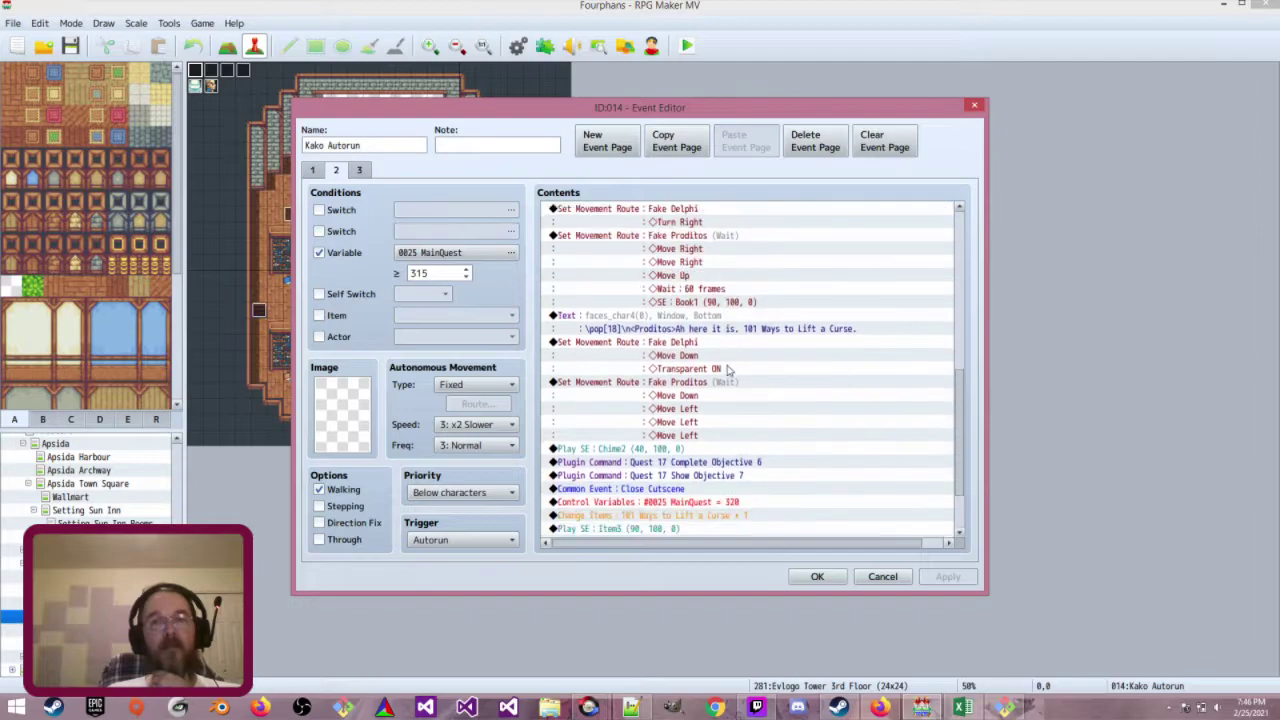
{"action": "scroll", "coordinate": [728, 370], "scroll_direction": "down", "scroll_amount": 2}
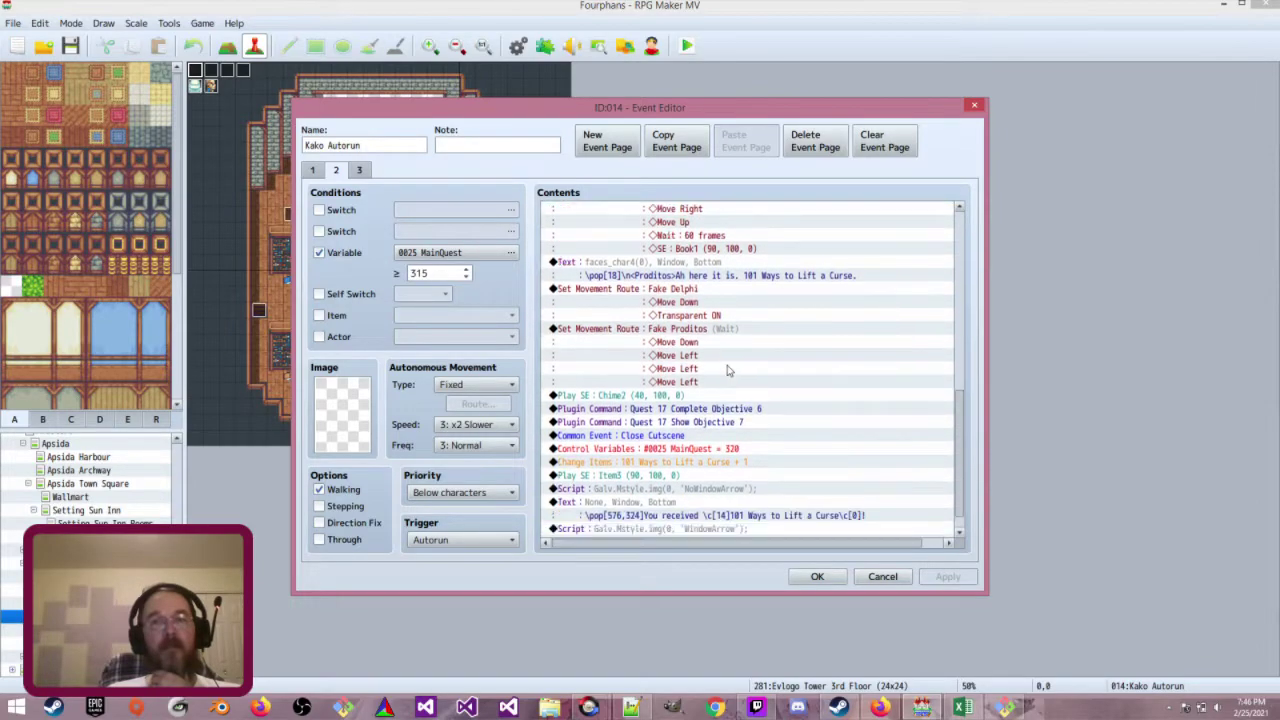
{"action": "left_click", "coordinate": [755, 477]}
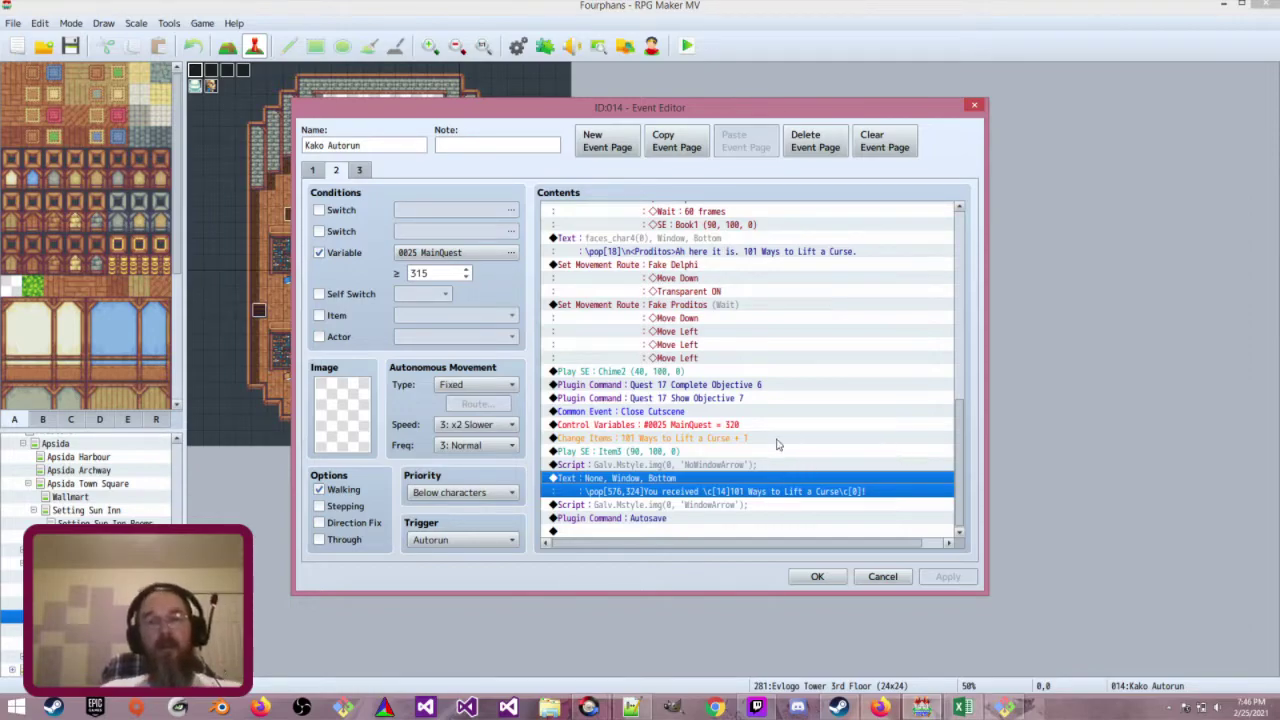
{"action": "left_click", "coordinate": [778, 440]}
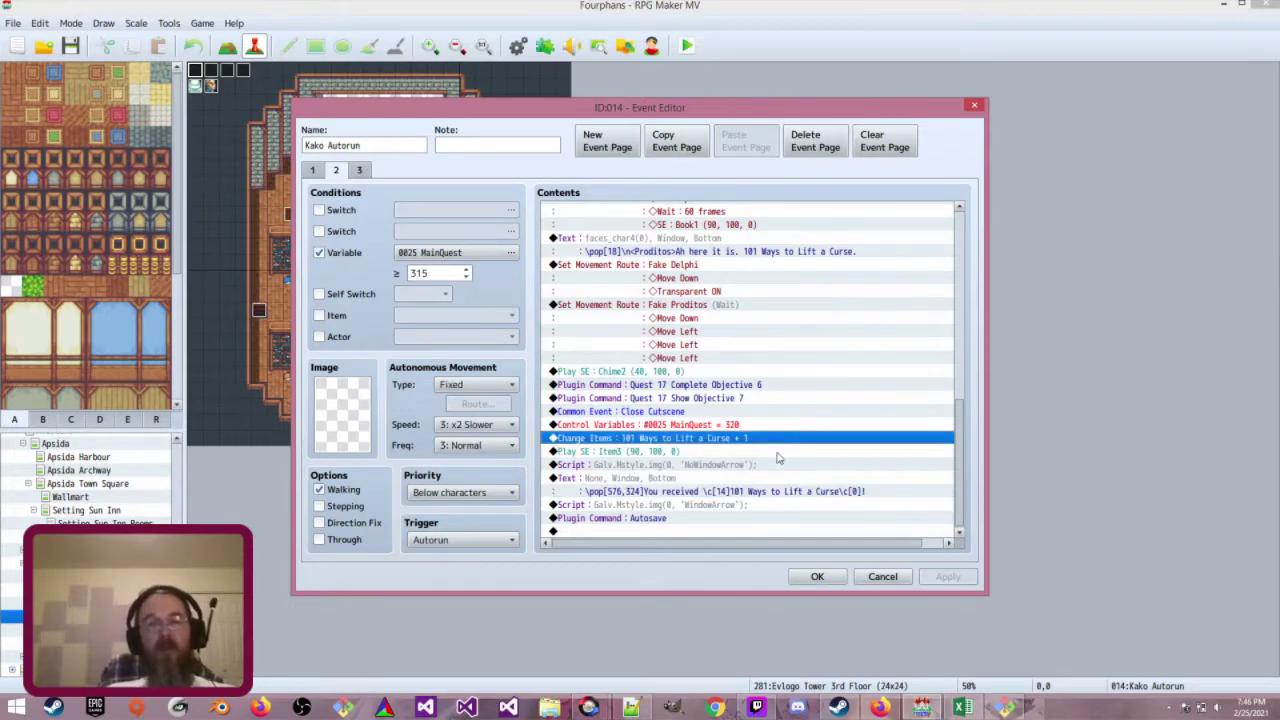
{"action": "left_click", "coordinate": [818, 577]}
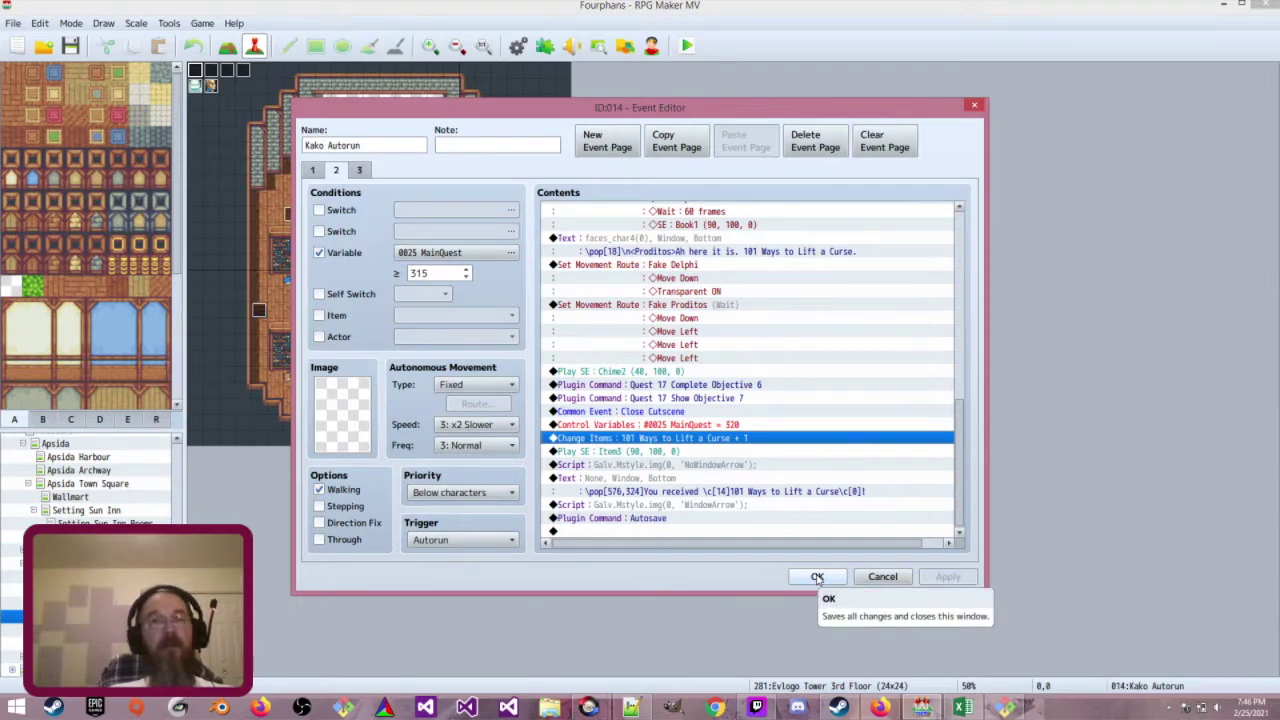
Look up the icon number of the 101 Ways to Lift a Curse item in the database's Items, and close the database without changes
{"action": "left_click", "coordinate": [817, 577]}
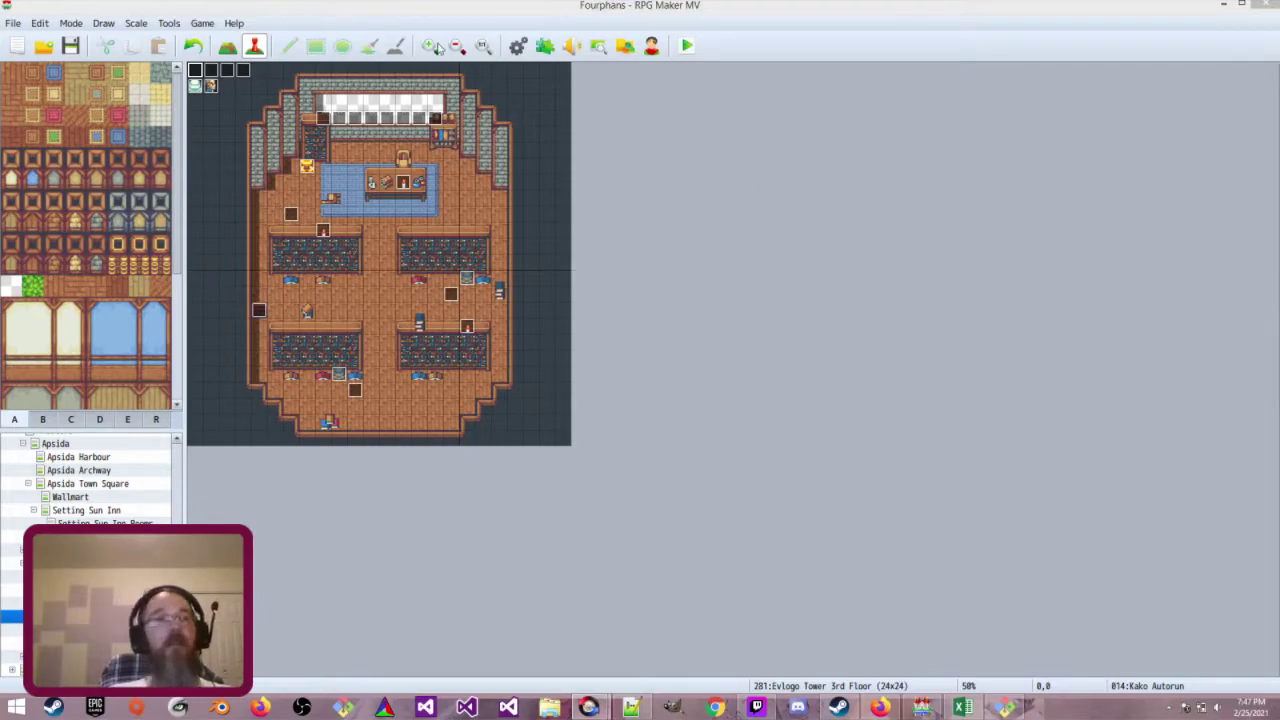
{"action": "left_click", "coordinate": [516, 46]}
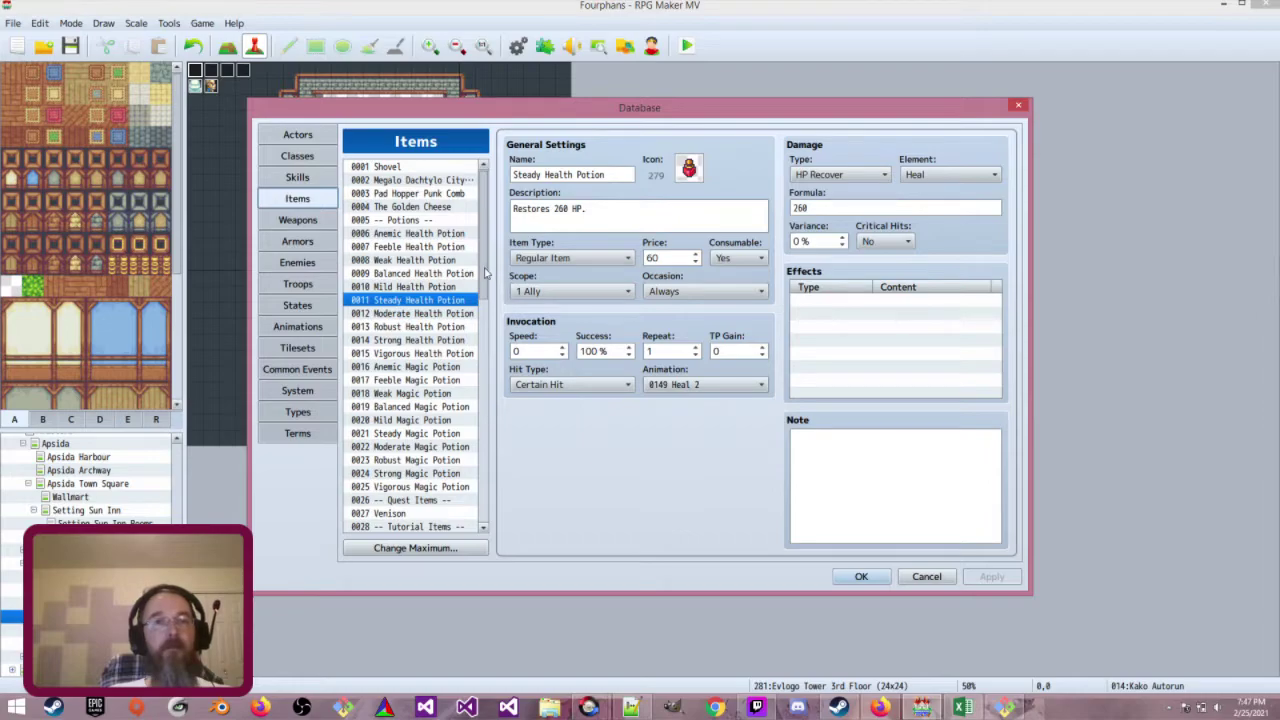
{"action": "left_click_drag", "start_coordinate": [486, 272], "coordinate": [472, 518]}
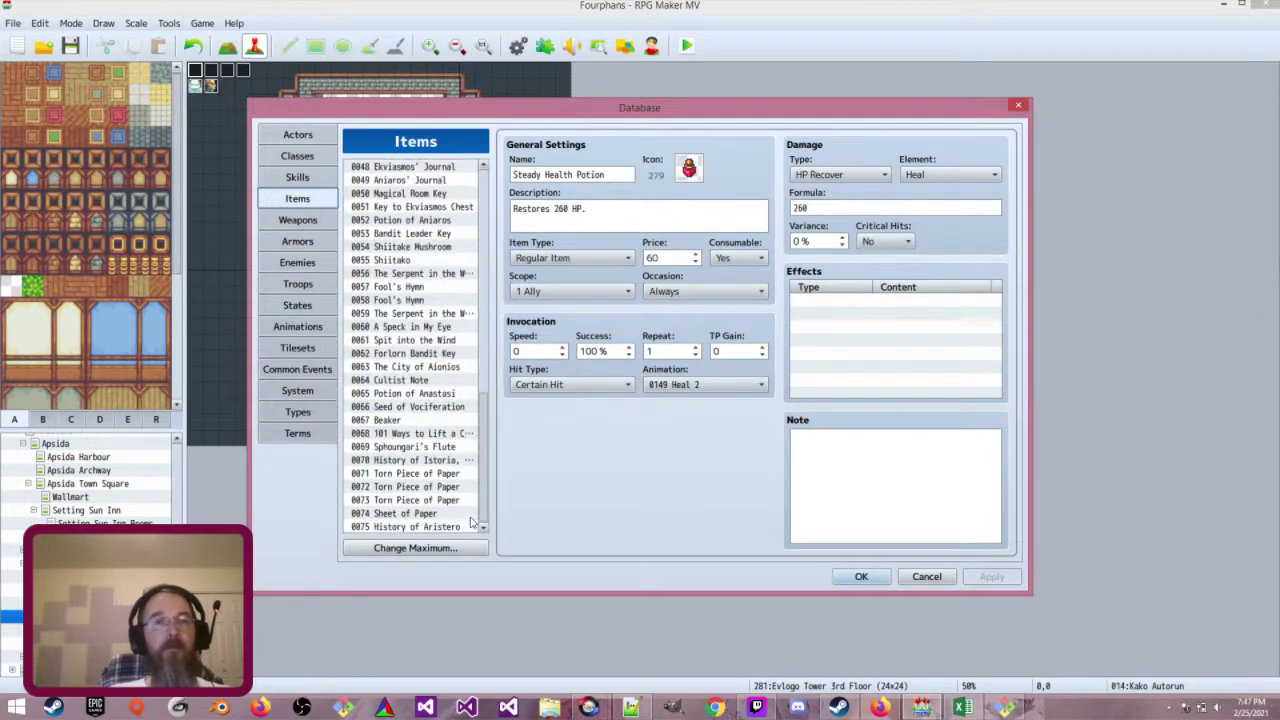
{"action": "left_click", "coordinate": [434, 436]}
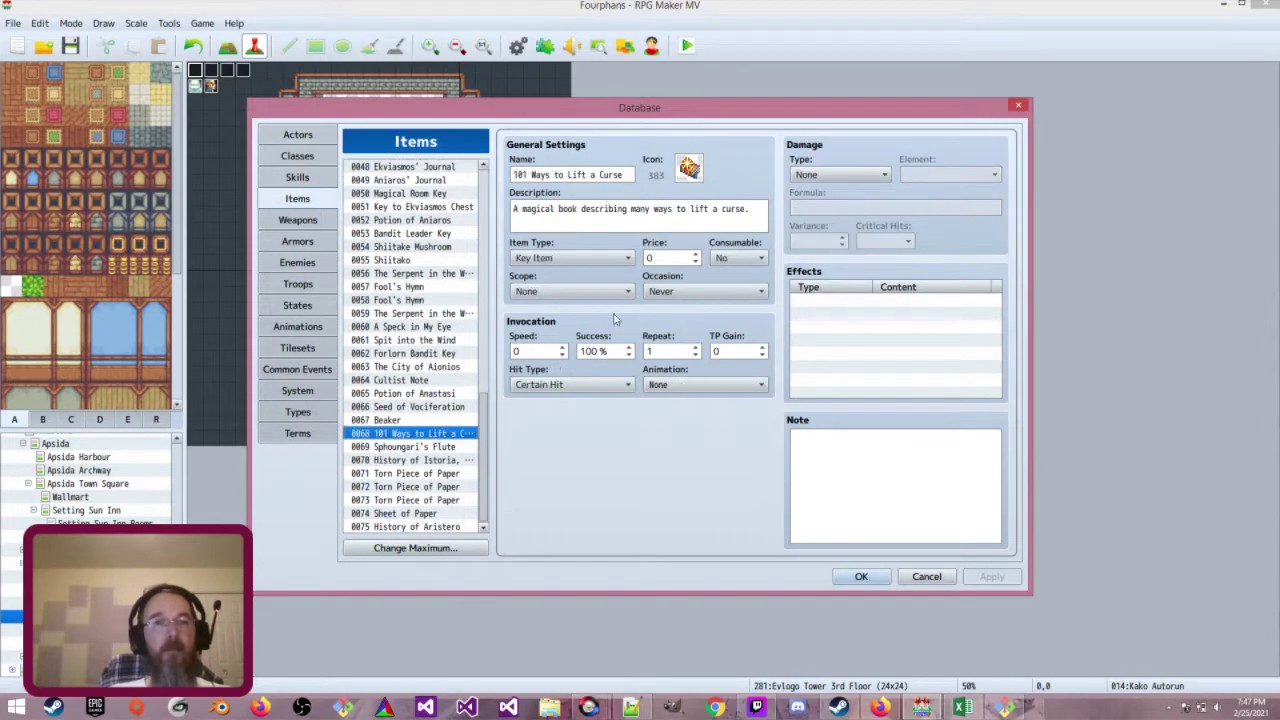
{"action": "left_click", "coordinate": [938, 576]}
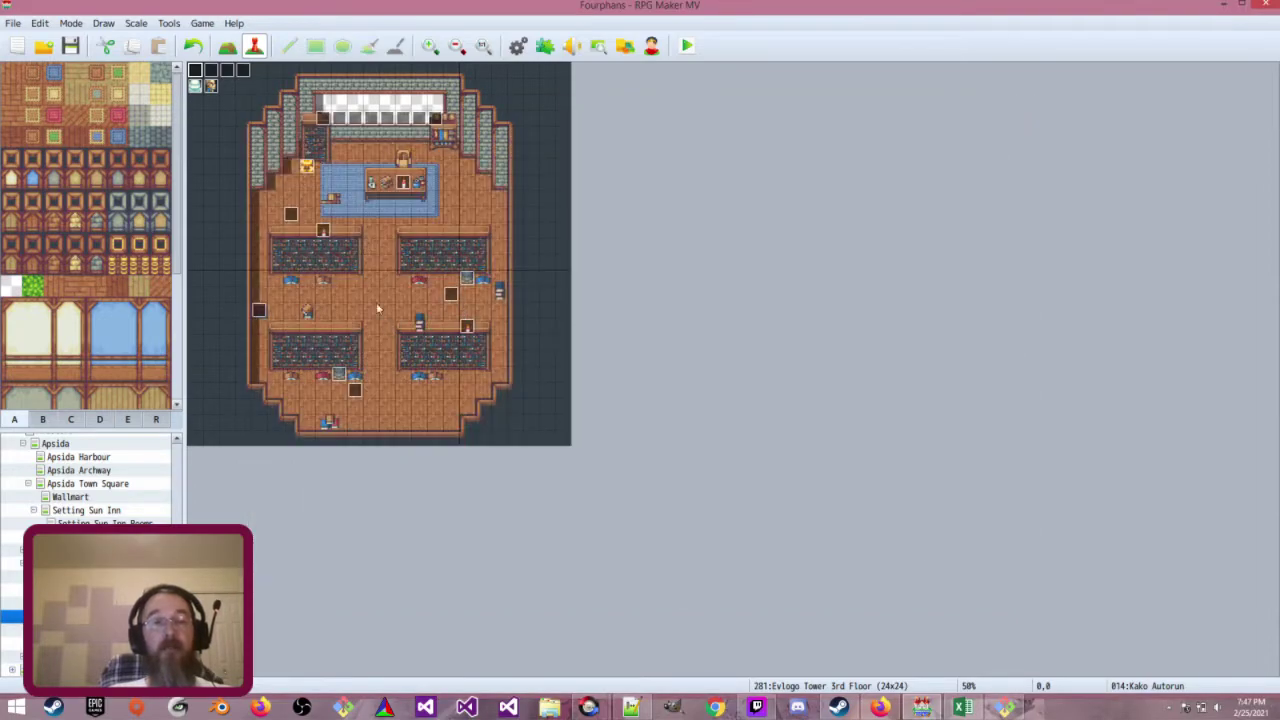
Add the icon code \i[383] after the book title in the received-item message on page 2 of the Kako Autorun event, and confirm the event
{"action": "double_click", "coordinate": [199, 76]}
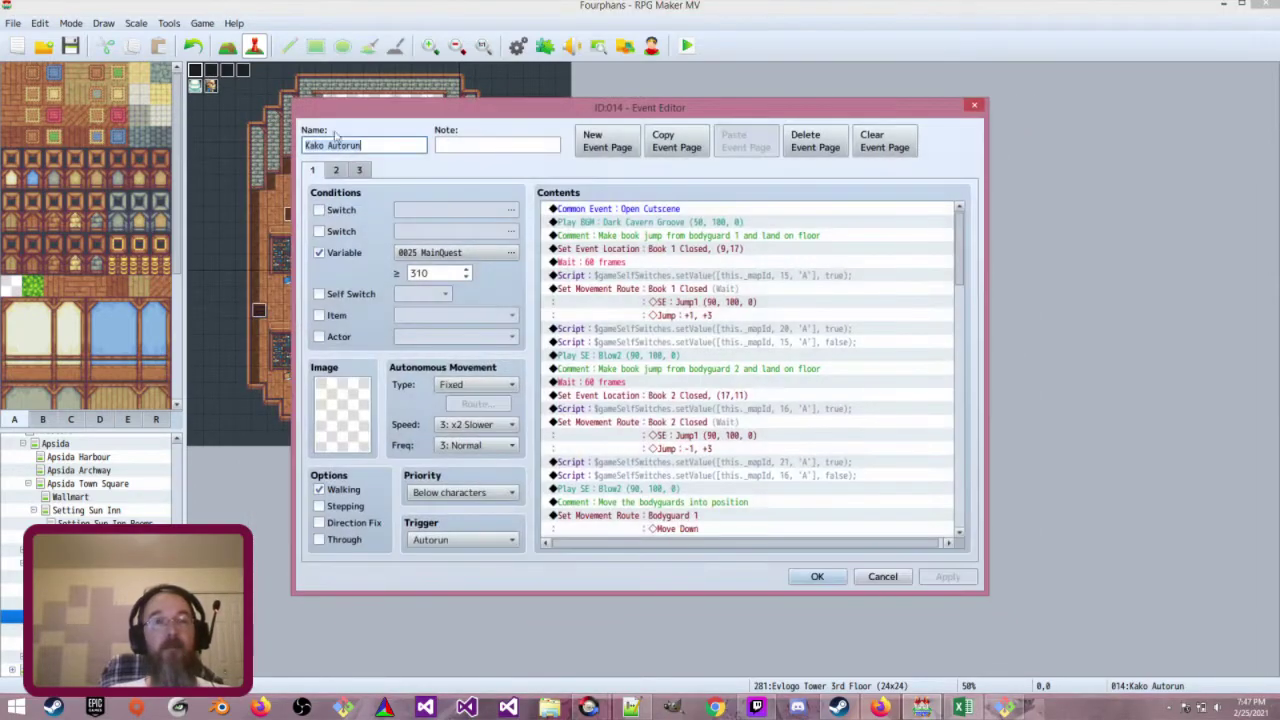
{"action": "left_click", "coordinate": [345, 170]}
{"action": "scroll", "coordinate": [878, 438], "scroll_direction": "down", "scroll_amount": 5}
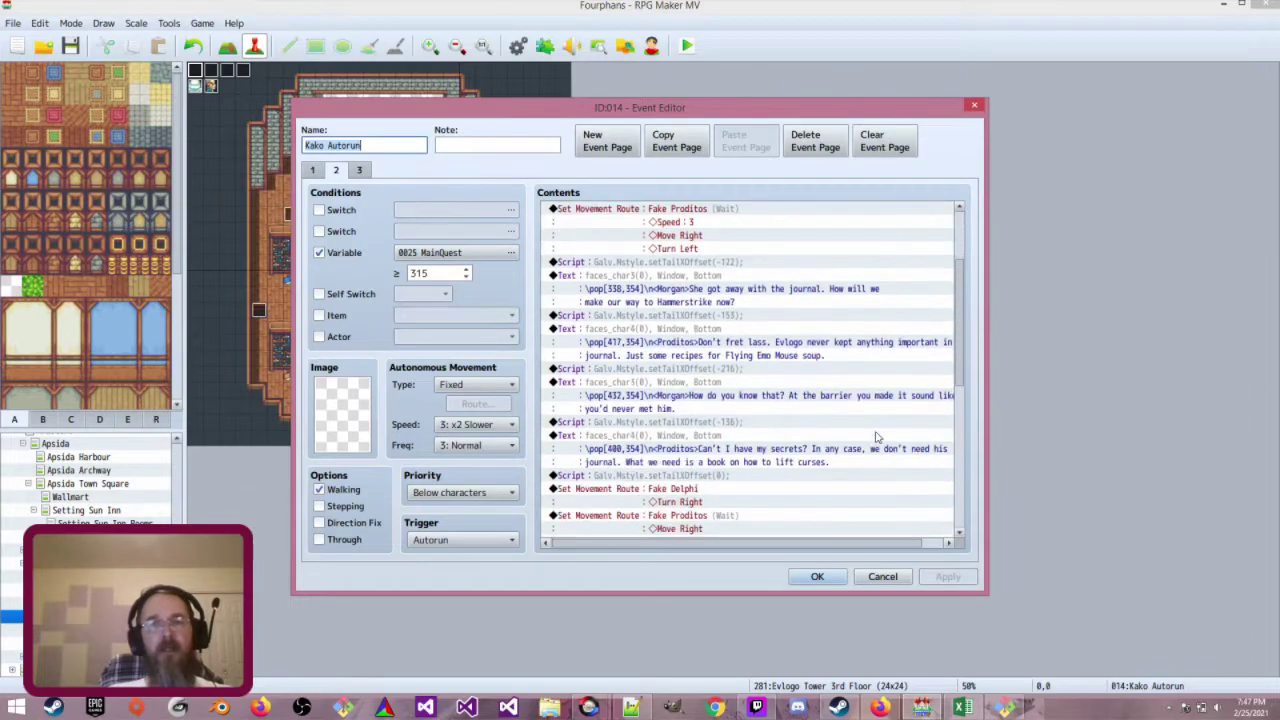
{"action": "scroll", "coordinate": [878, 438], "scroll_direction": "down", "scroll_amount": 5}
{"action": "double_click", "coordinate": [878, 478]}
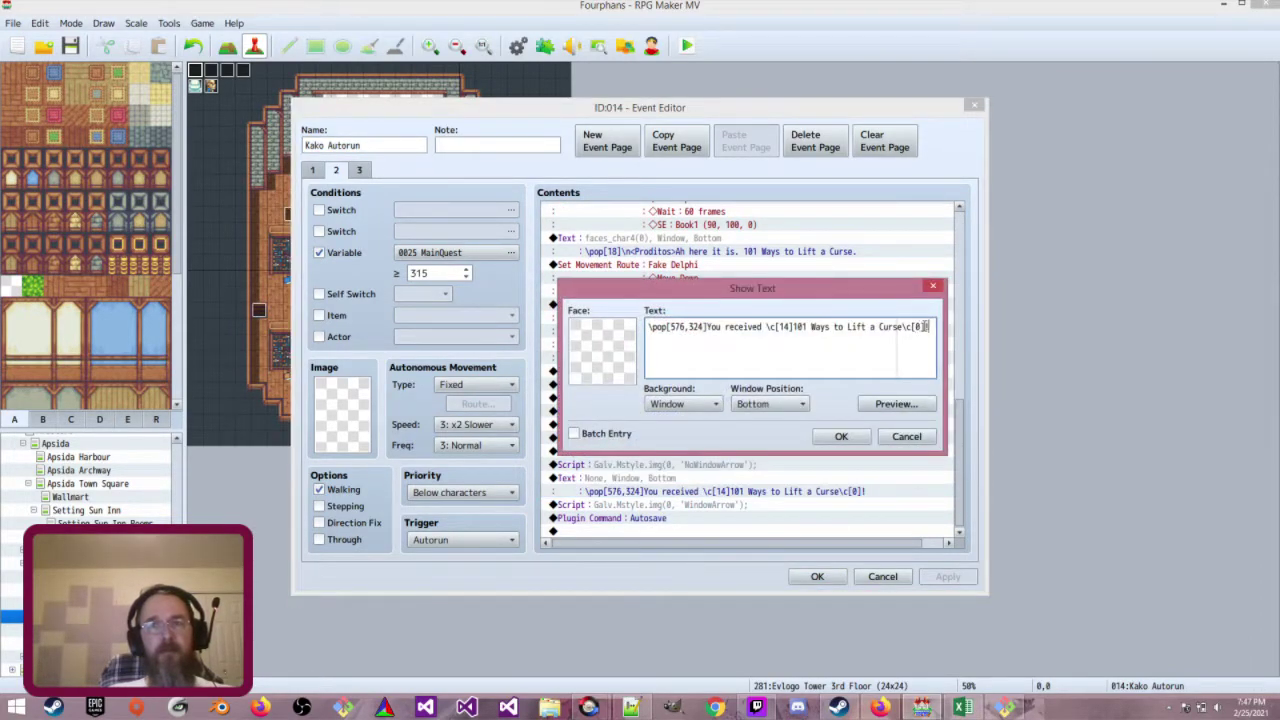
{"action": "left_click", "coordinate": [924, 327]}
{"action": "type", "text": "\\i[383"}
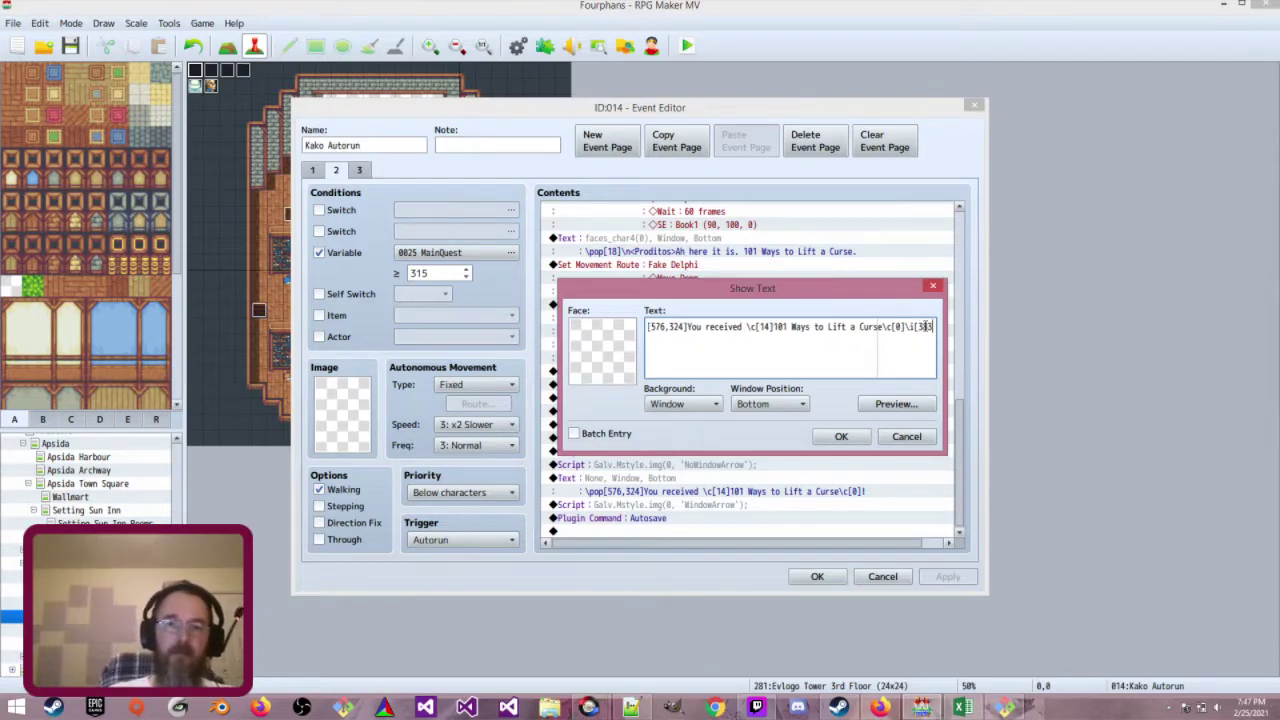
{"action": "type", "text": "]"}
{"action": "left_click", "coordinate": [841, 436]}
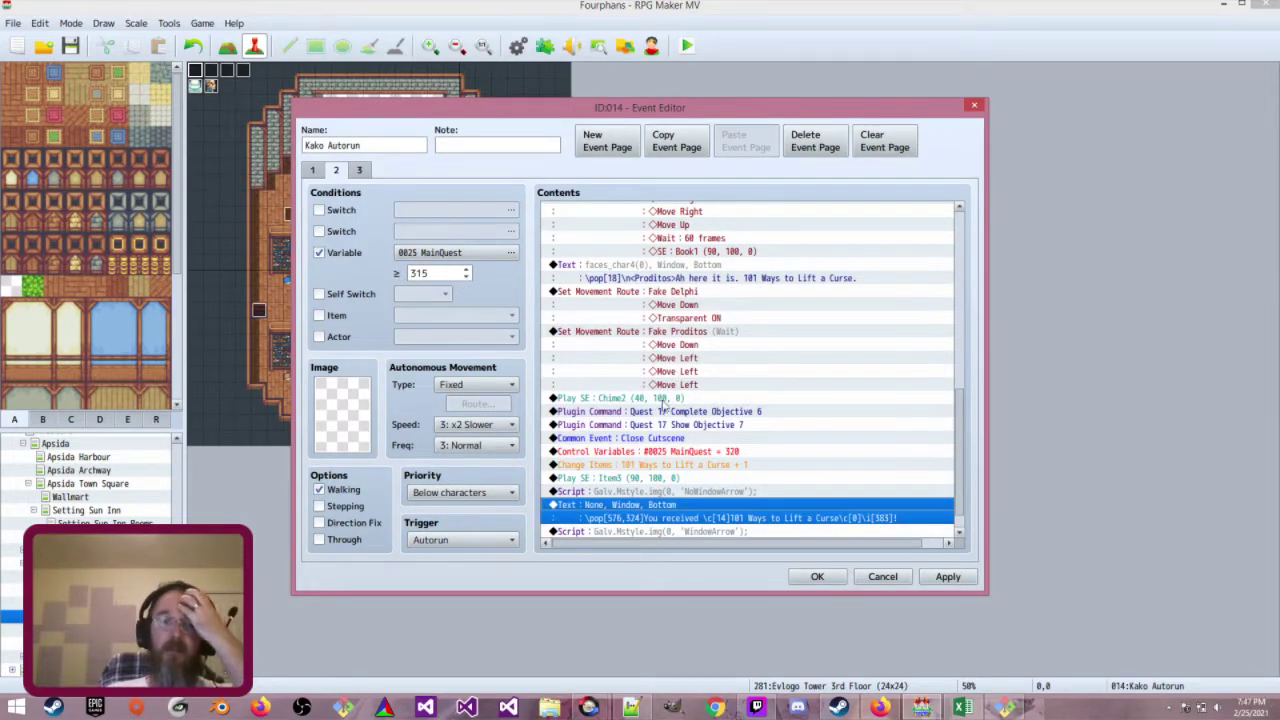
{"action": "left_click", "coordinate": [817, 577]}
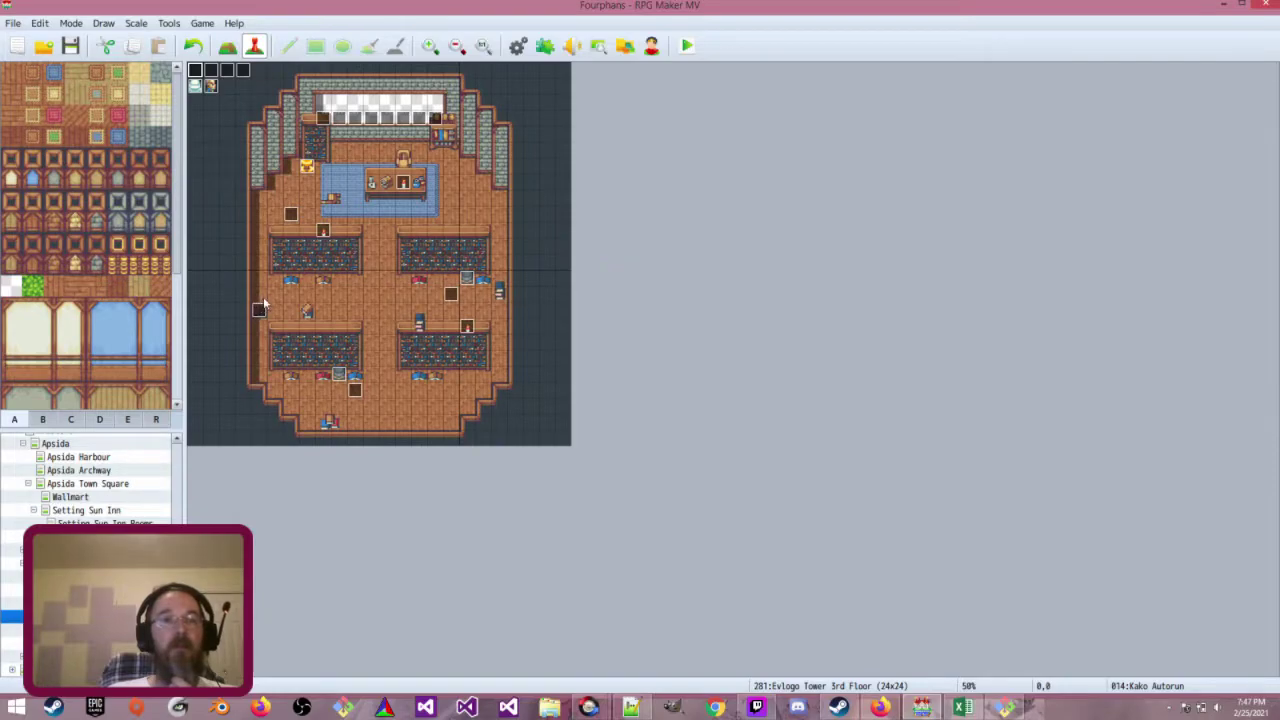
Mark tile 4,14 on the Evlogo Tower 3rd Floor map, and set the MainQuest variable to 315 in the Test start map's start event
{"action": "left_click", "coordinate": [261, 294]}
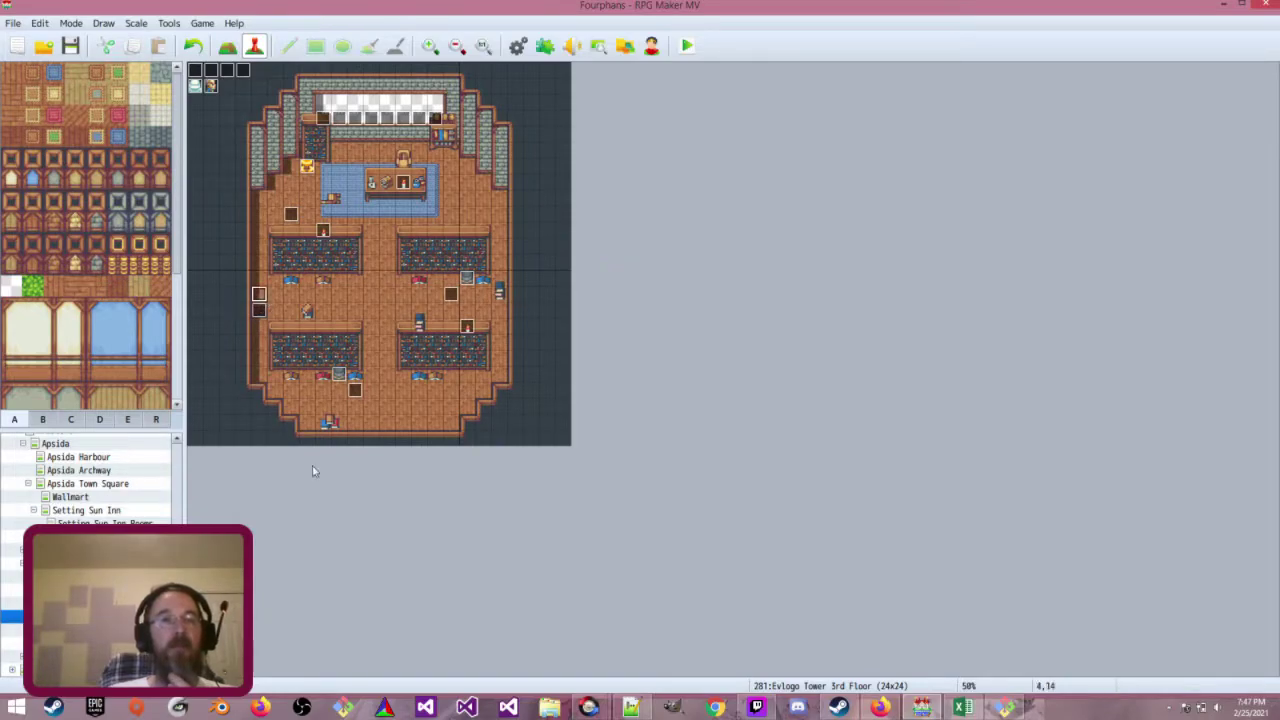
{"action": "scroll", "coordinate": [130, 510], "scroll_direction": "up", "scroll_amount": 10}
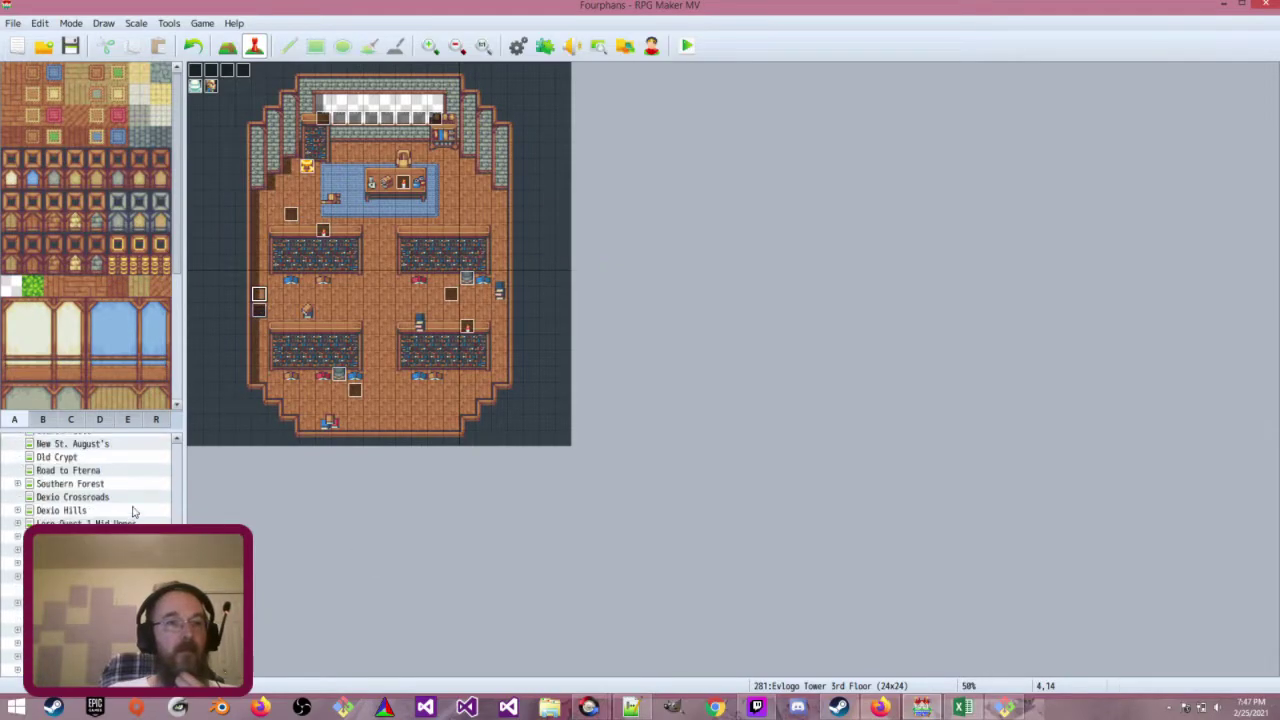
{"action": "scroll", "coordinate": [133, 512], "scroll_direction": "up", "scroll_amount": 8}
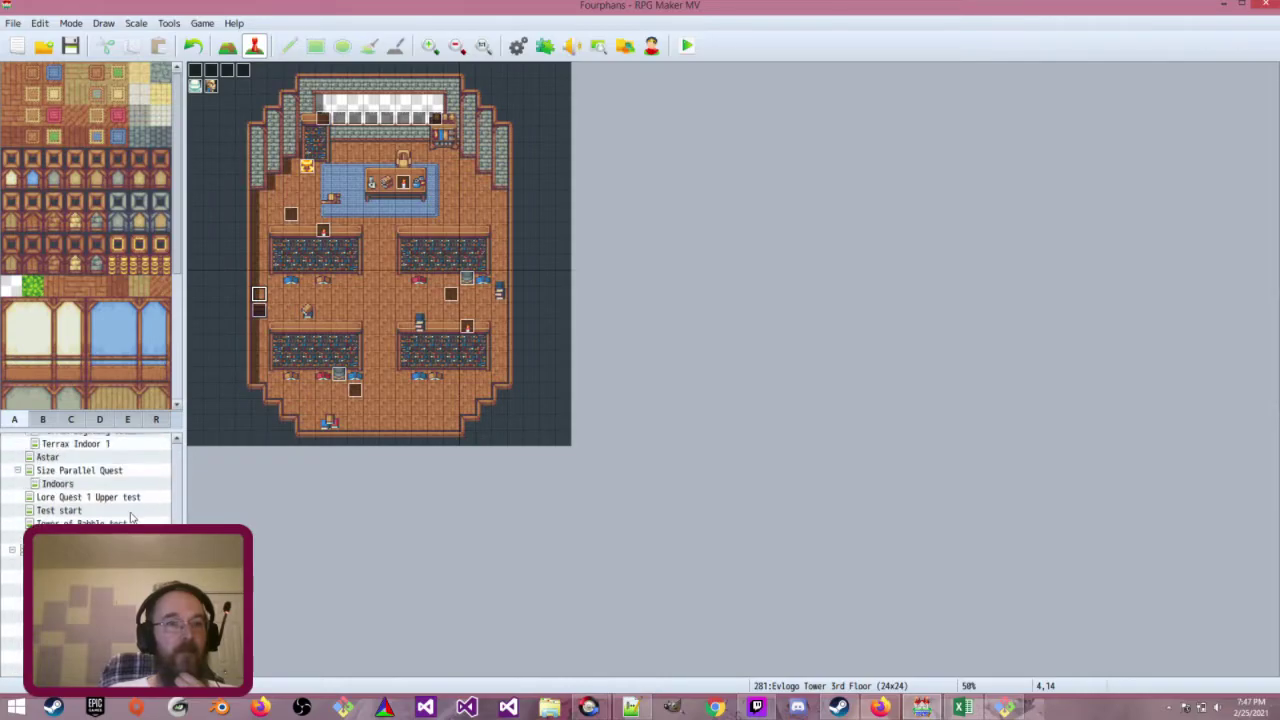
{"action": "left_click", "coordinate": [130, 512]}
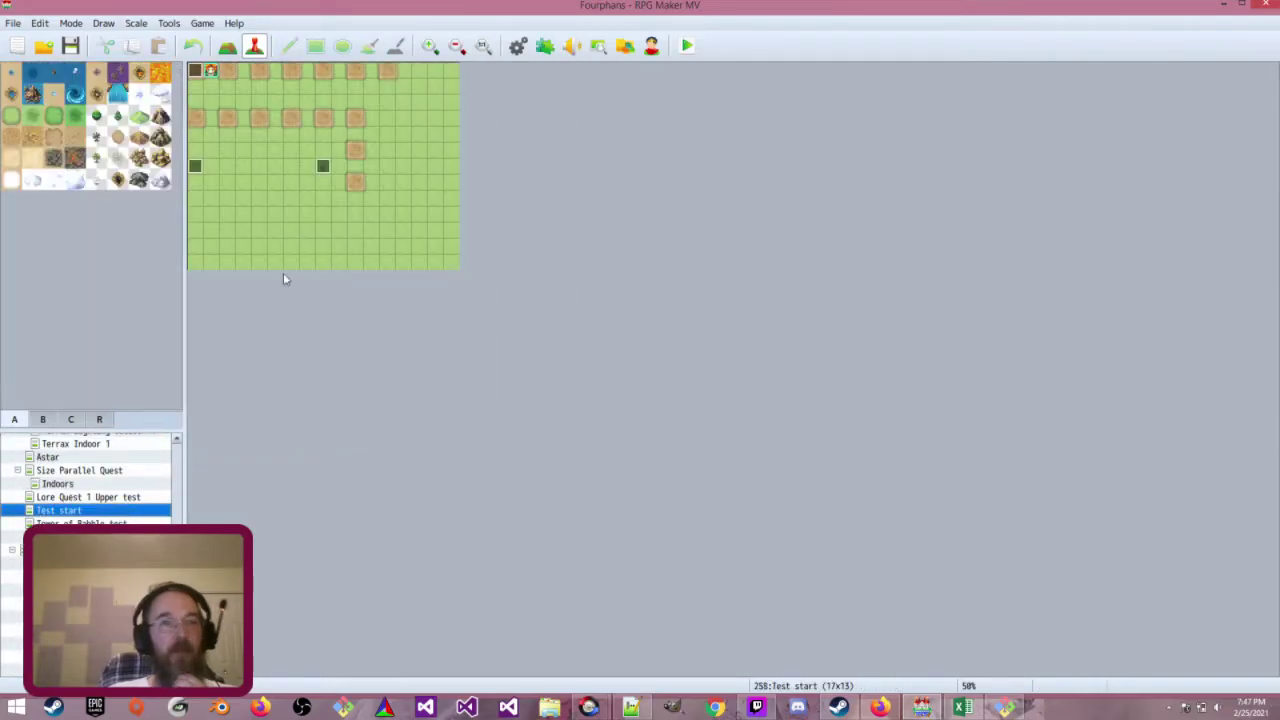
{"action": "double_click", "coordinate": [195, 71]}
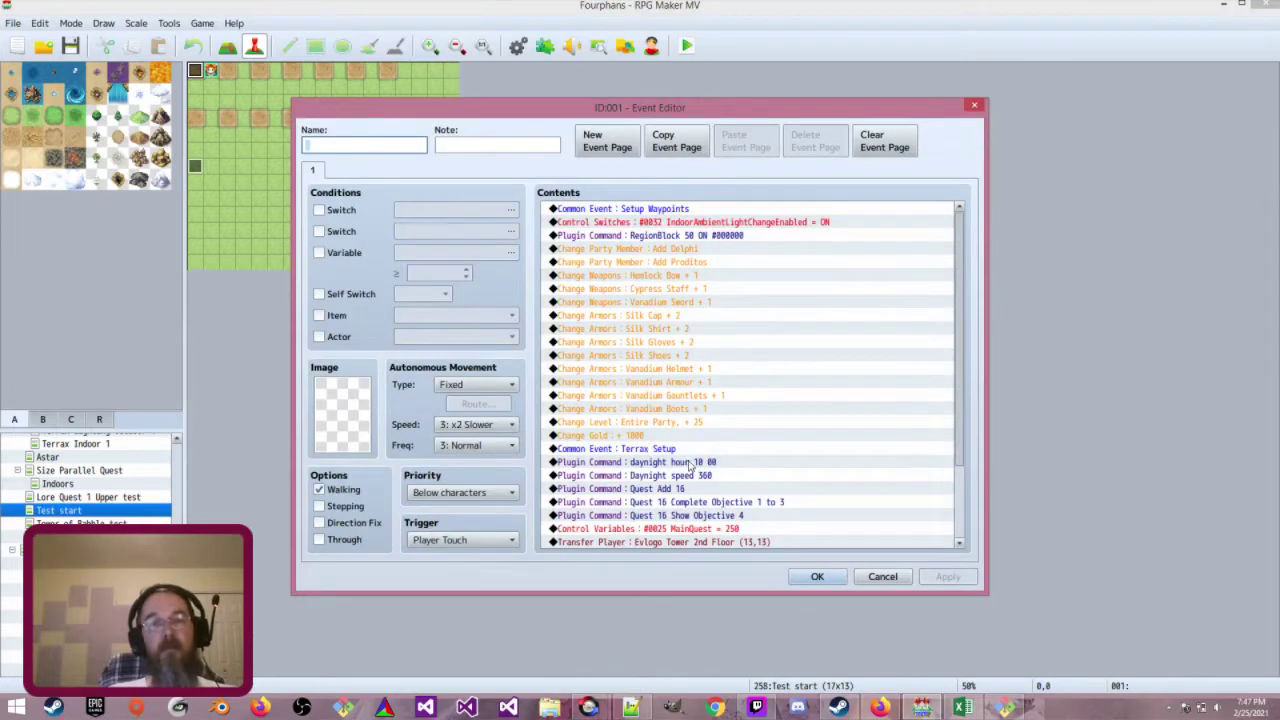
{"action": "scroll", "coordinate": [688, 465], "scroll_direction": "down", "scroll_amount": 1}
{"action": "double_click", "coordinate": [695, 488]}
{"action": "double_click", "coordinate": [712, 378]}
{"action": "type", "text": "315"}
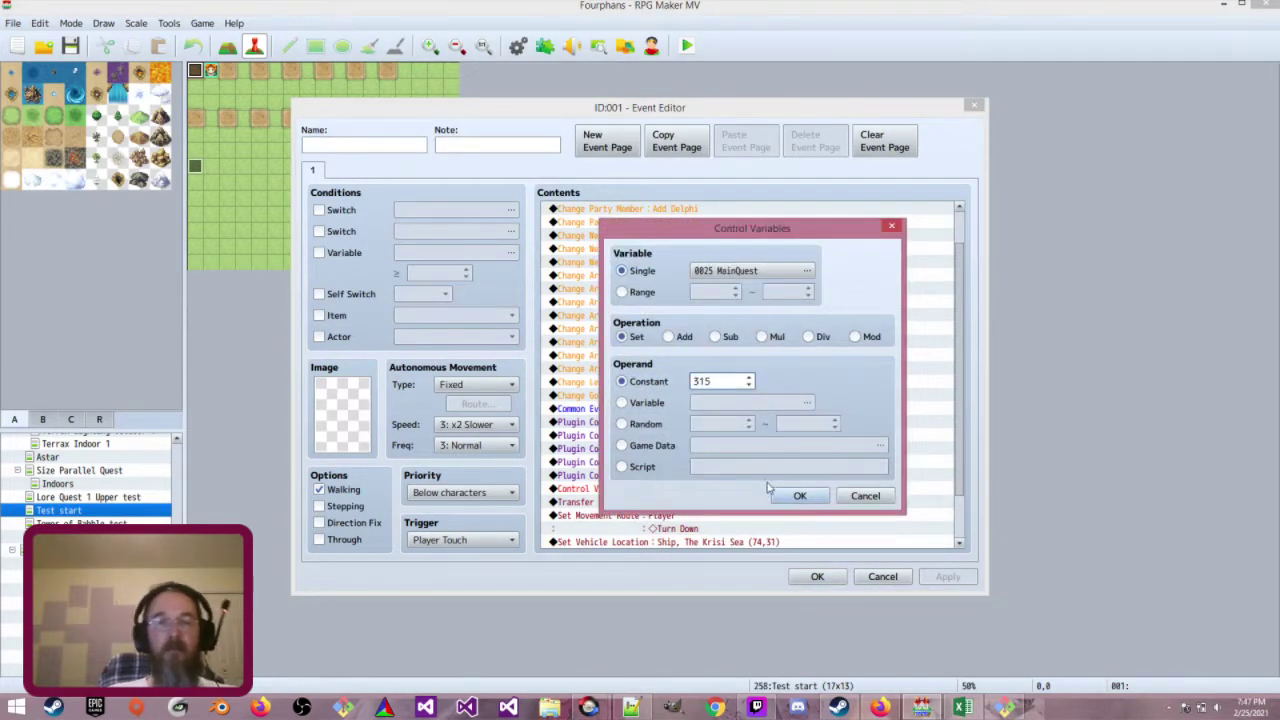
{"action": "left_click", "coordinate": [800, 495]}
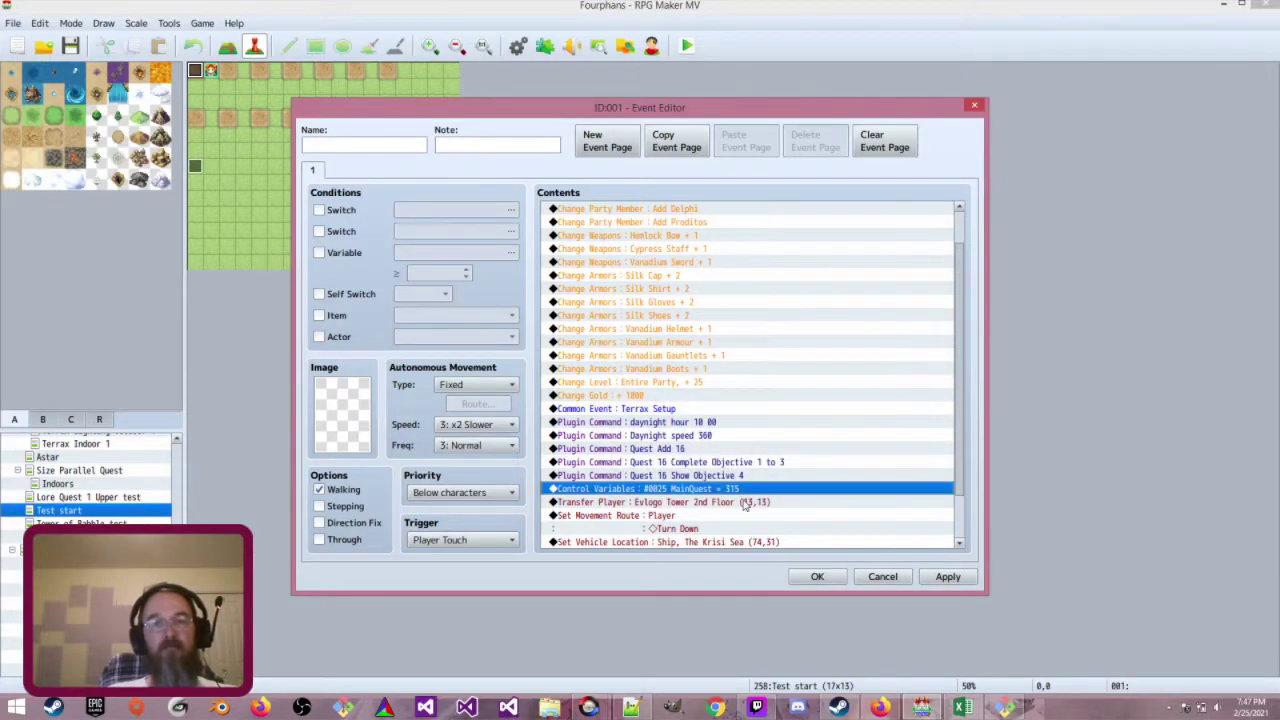
Set the start event's player transfer to Evlogo Tower 3rd Floor at 4,14, and confirm the event
{"action": "scroll", "coordinate": [745, 505], "scroll_direction": "down", "scroll_amount": 2}
{"action": "double_click", "coordinate": [742, 448]}
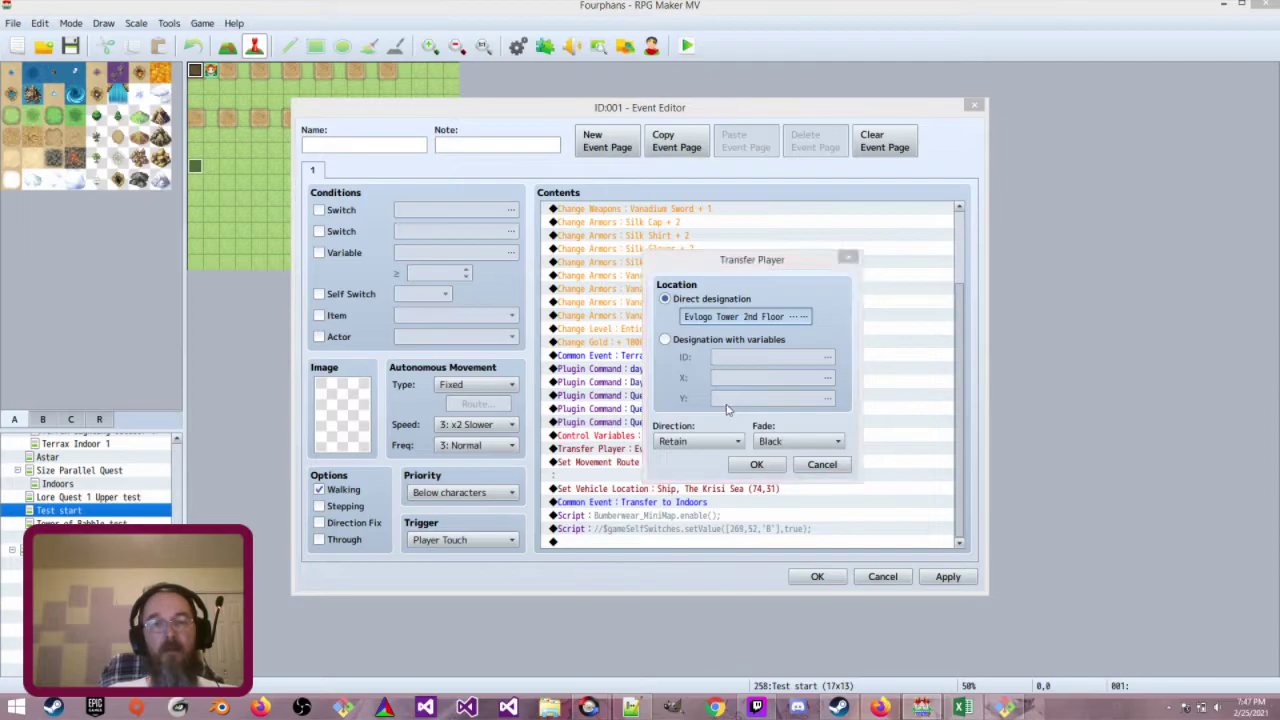
{"action": "left_click", "coordinate": [745, 316]}
{"action": "scroll", "coordinate": [501, 568], "scroll_direction": "down", "scroll_amount": 2}
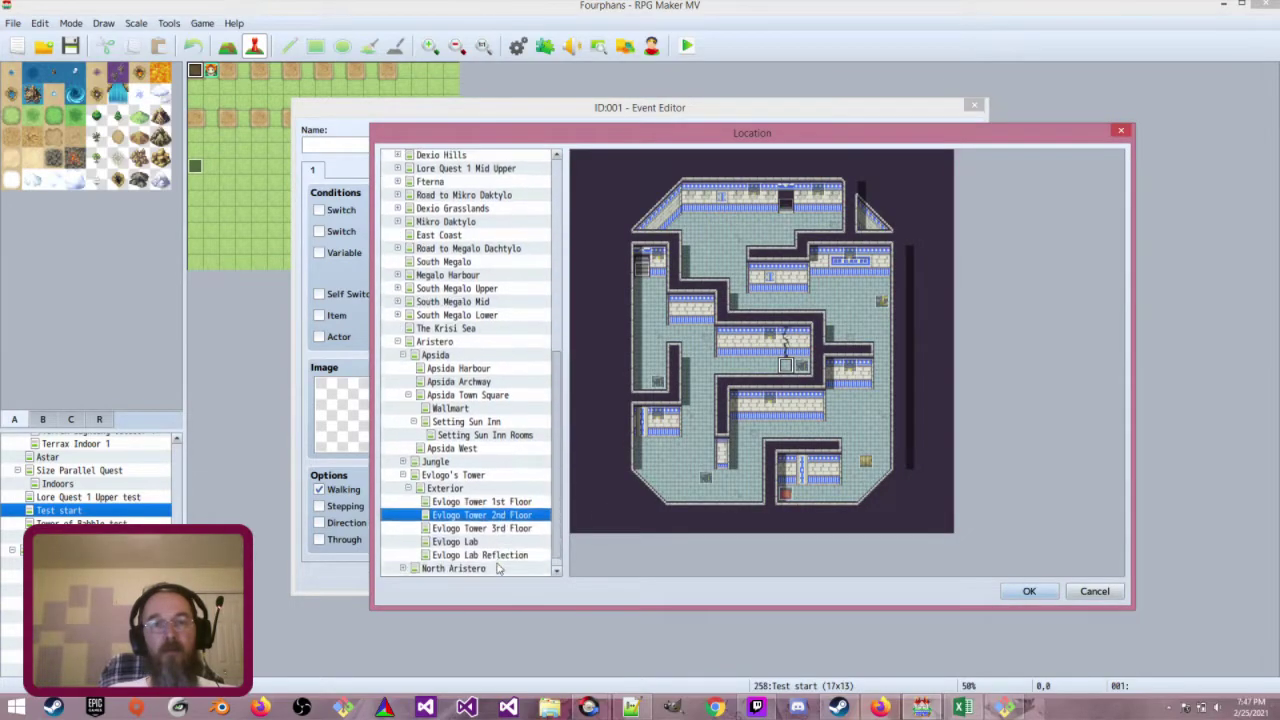
{"action": "left_click", "coordinate": [508, 527]}
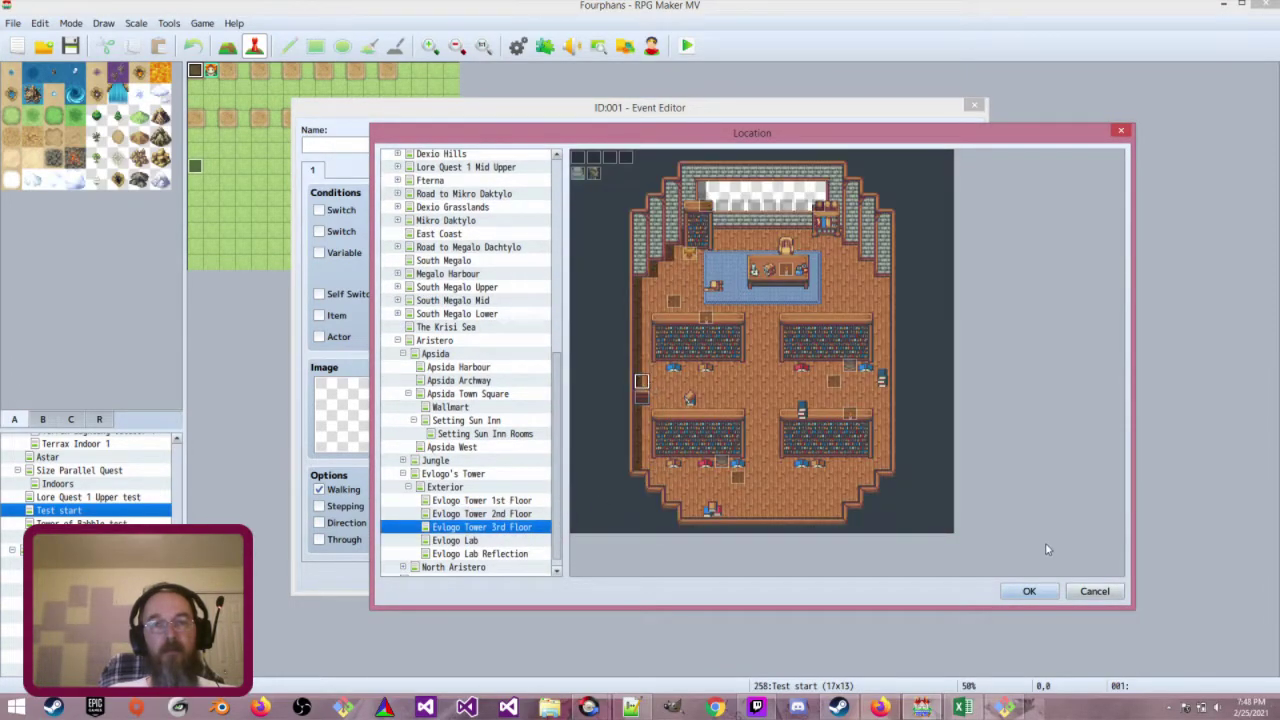
{"action": "left_click", "coordinate": [1029, 590]}
{"action": "key", "text": "Return"}
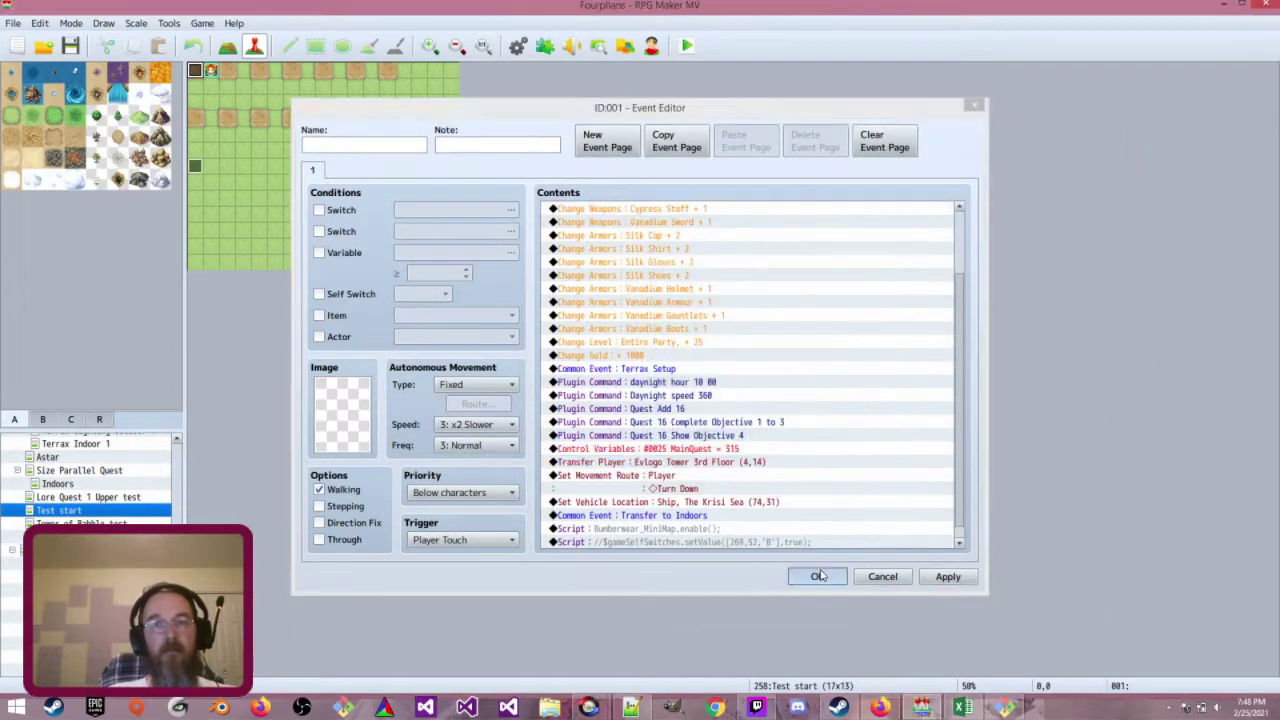
{"action": "left_click", "coordinate": [817, 576]}
Playtest the 3rd floor cutscene from the start event through the 101 Ways to Lift a Curse received-item message
{"action": "left_click", "coordinate": [688, 46]}
{"action": "left_click", "coordinate": [598, 374]}
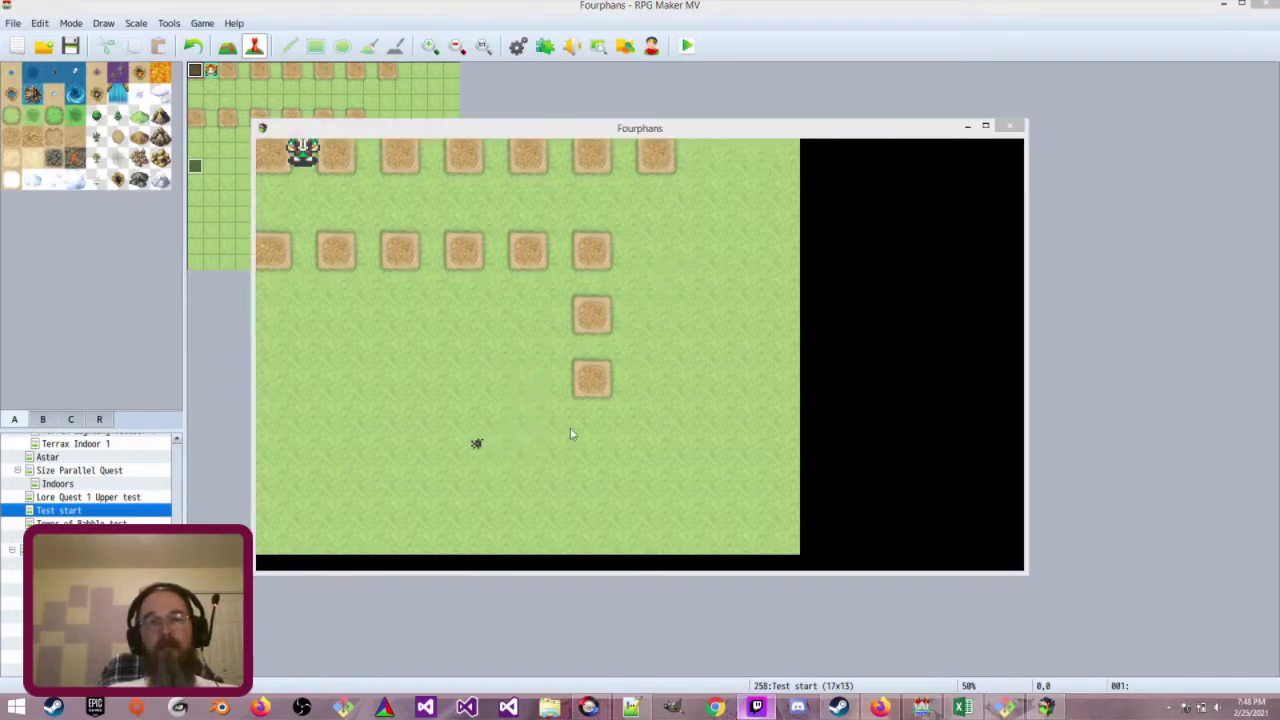
{"action": "left_click", "coordinate": [283, 165]}
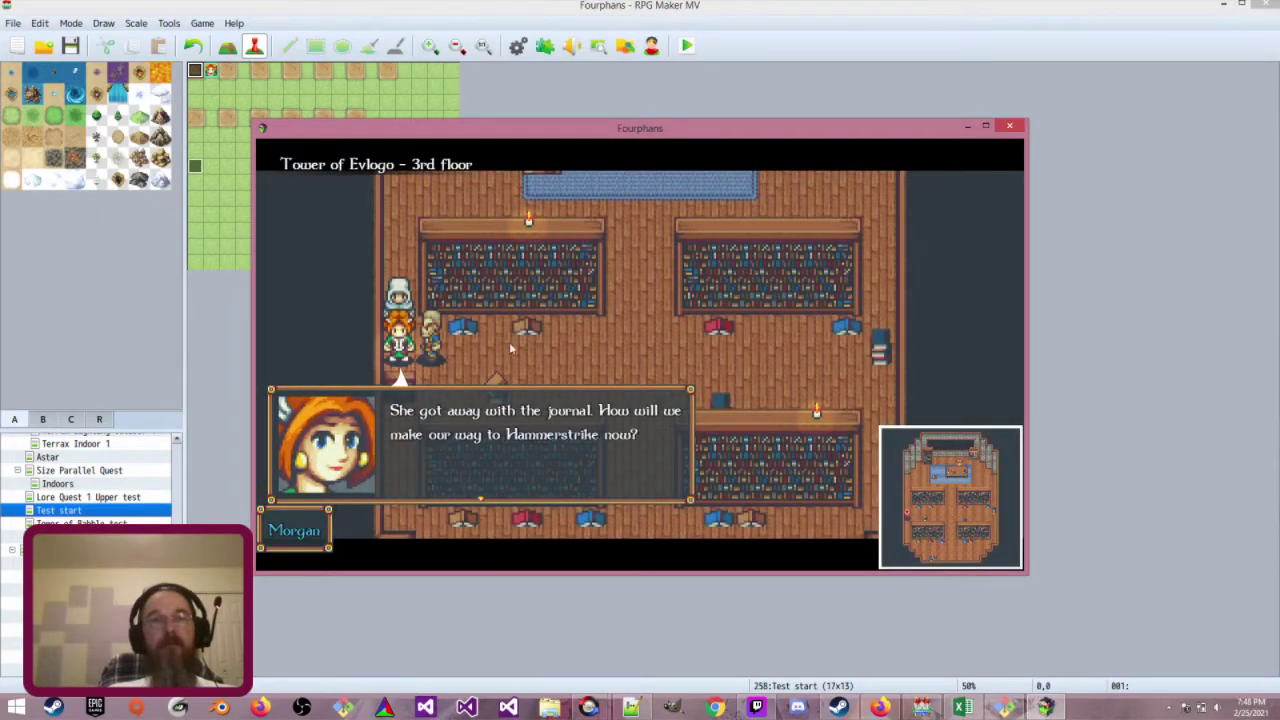
{"action": "left_click", "coordinate": [748, 414]}
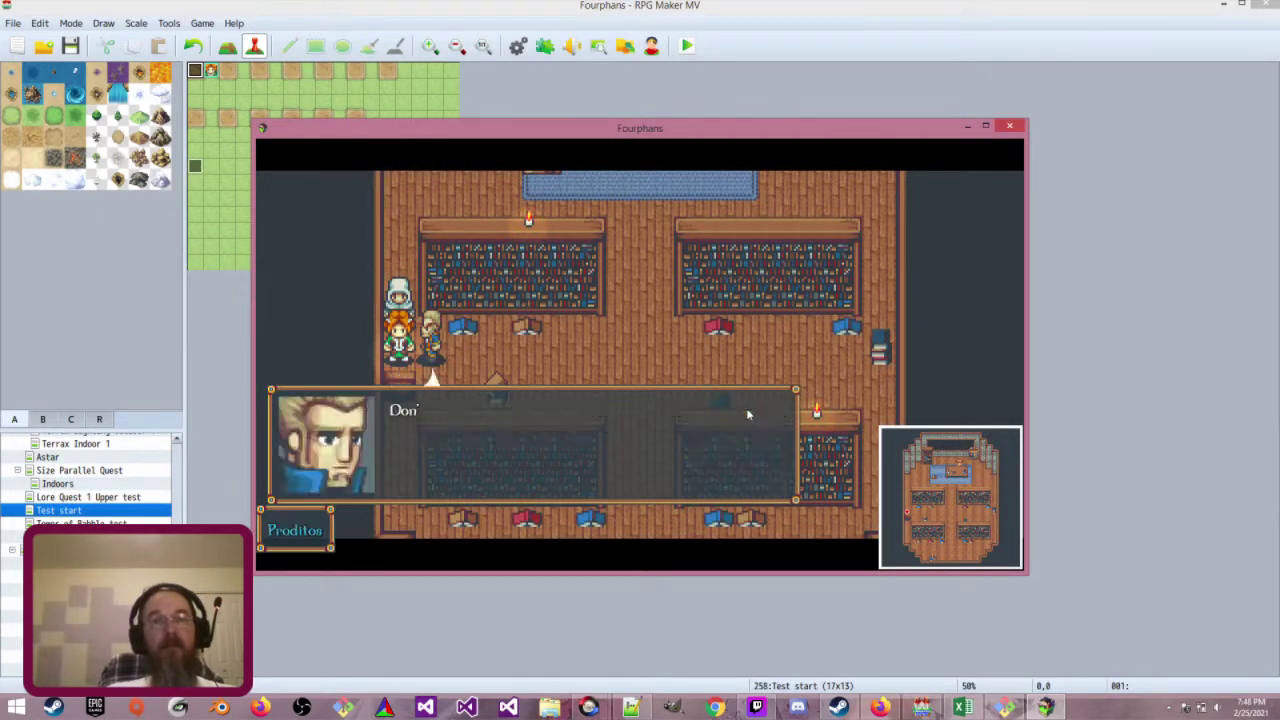
{"action": "left_click", "coordinate": [824, 403]}
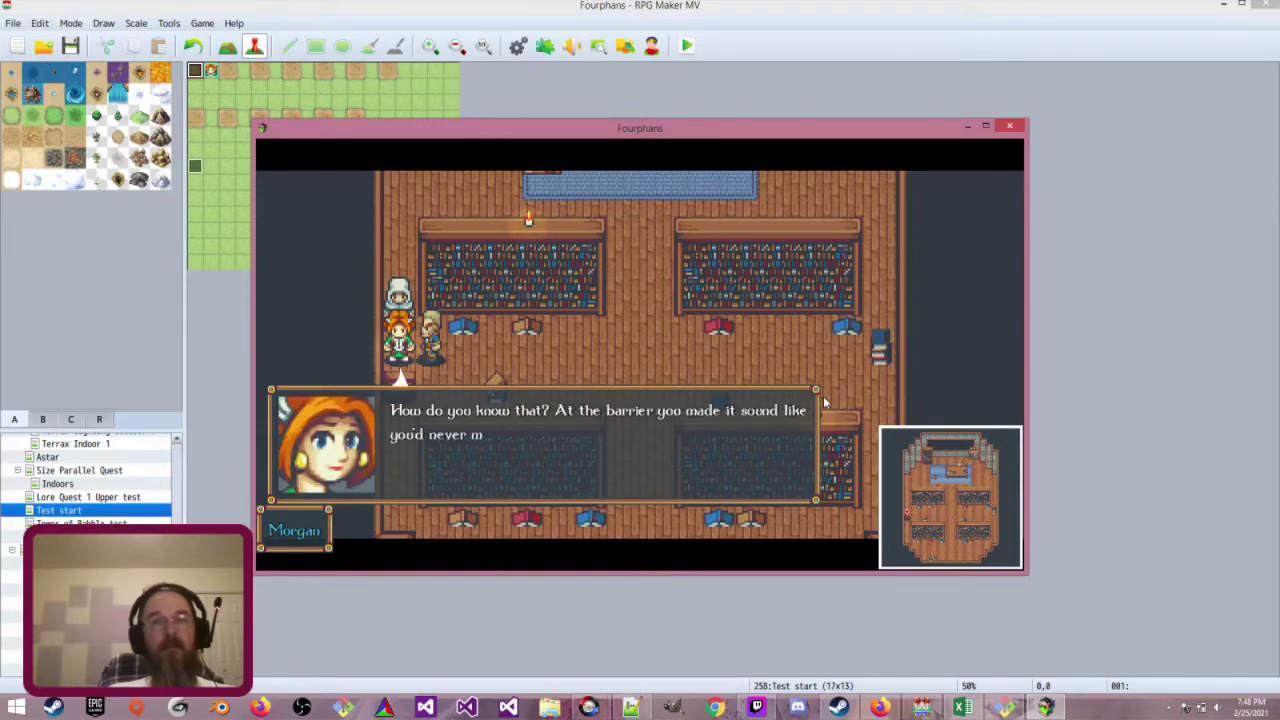
{"action": "left_click", "coordinate": [824, 403]}
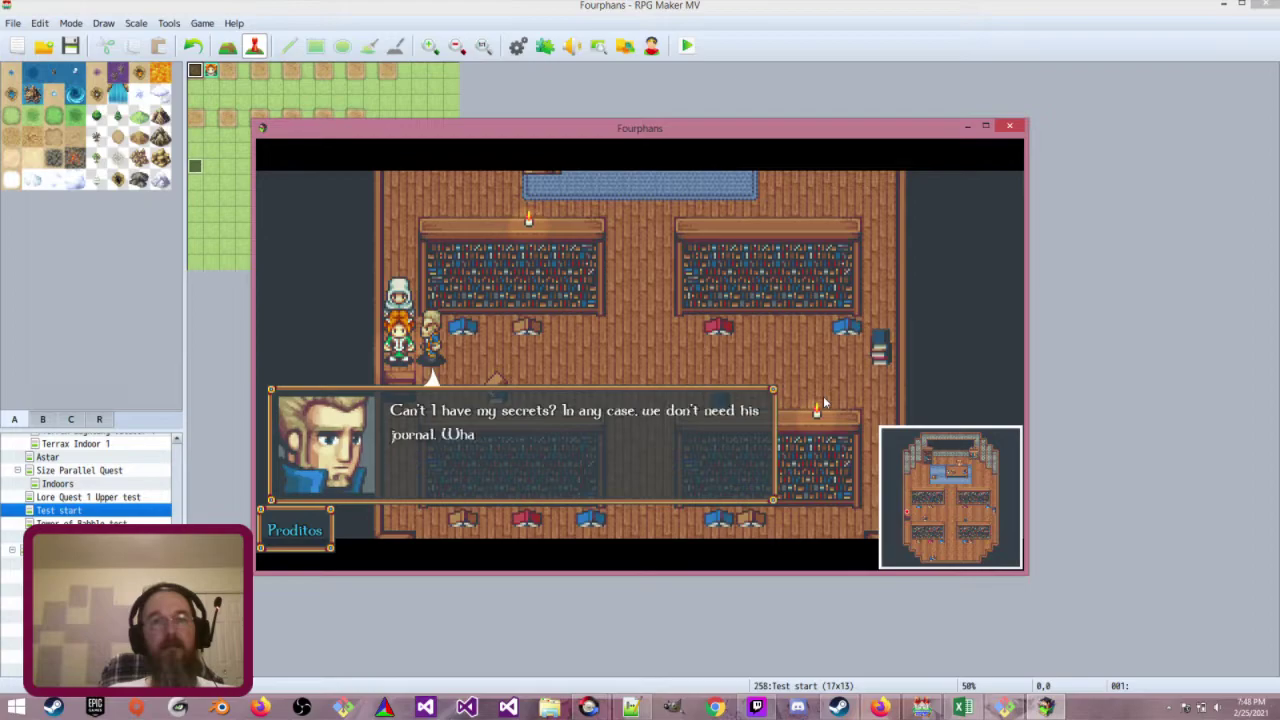
{"action": "left_click", "coordinate": [824, 403]}
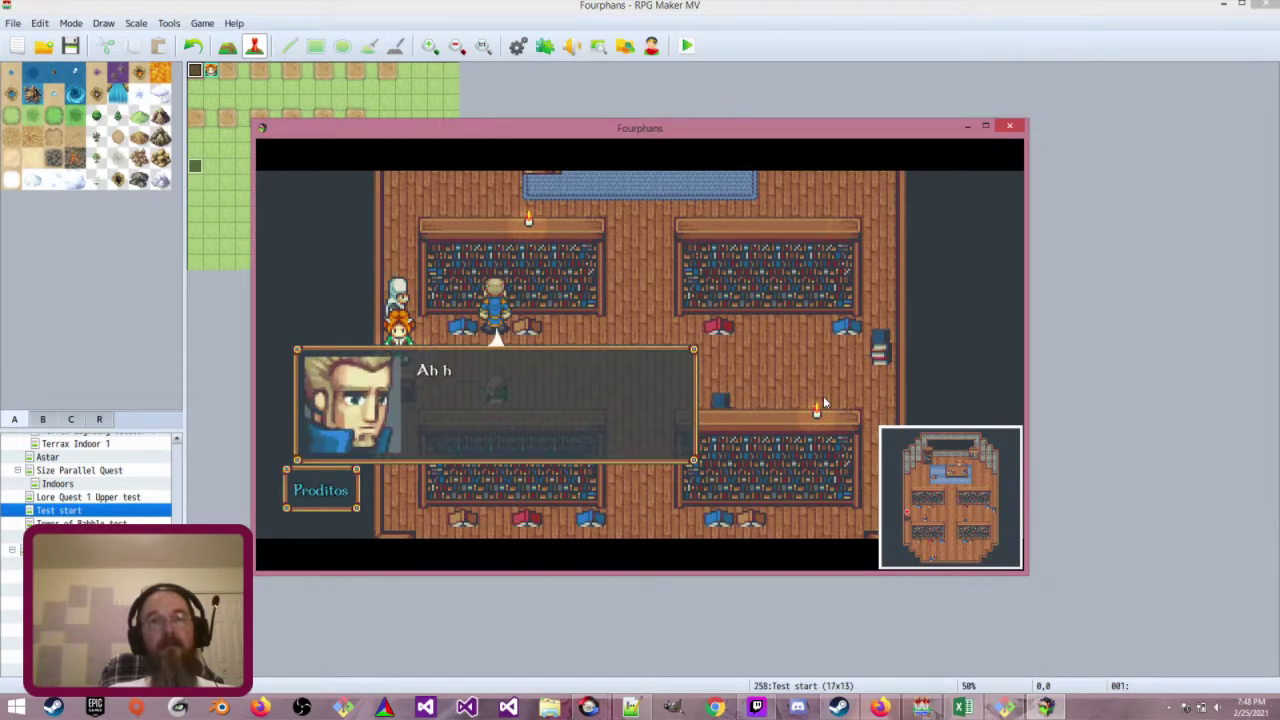
{"action": "left_click", "coordinate": [743, 402]}
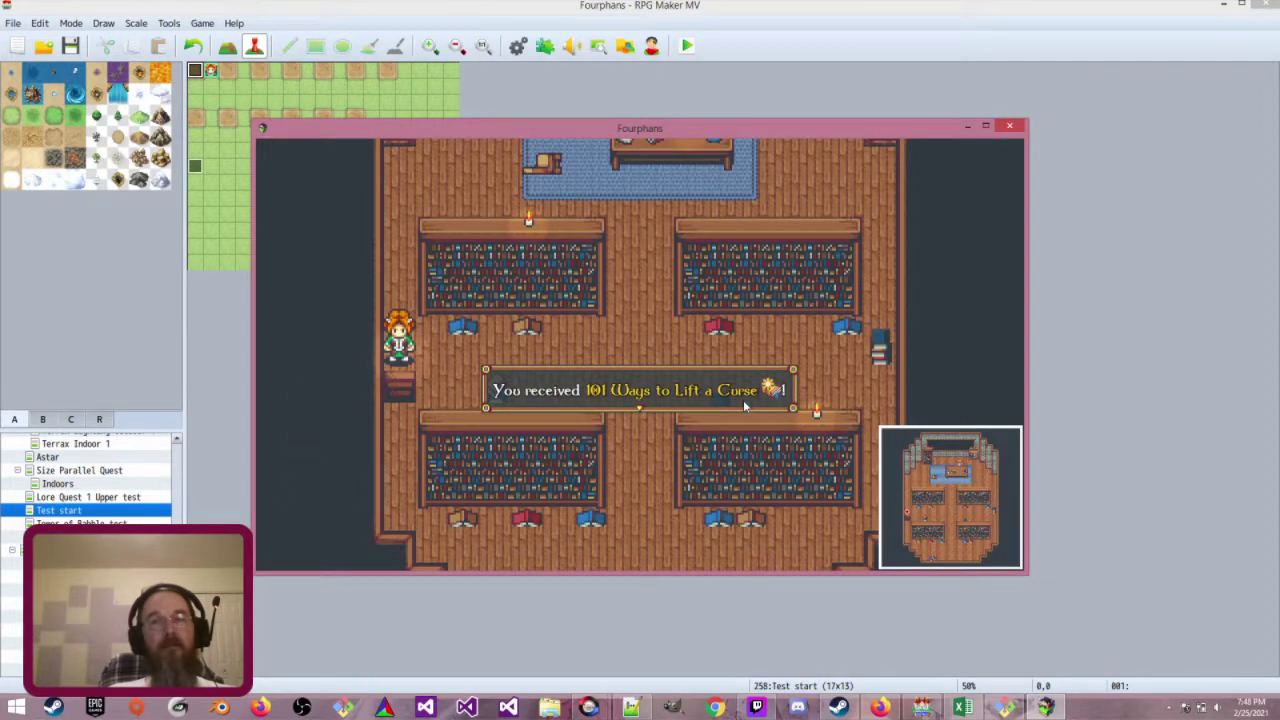
{"action": "left_click", "coordinate": [747, 443]}
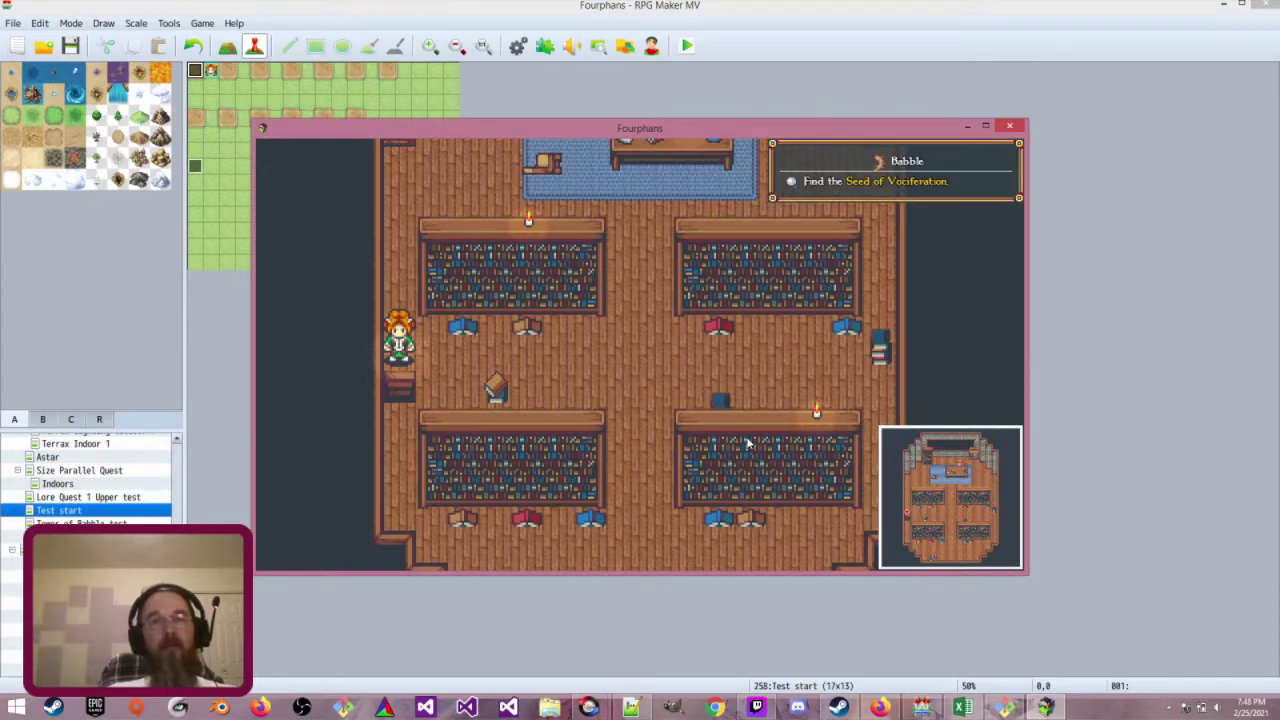
Walk around the 3rd floor library's desk area and bookshelves in the playtest to check it, and end the playtest
{"action": "key", "text": "Up"}
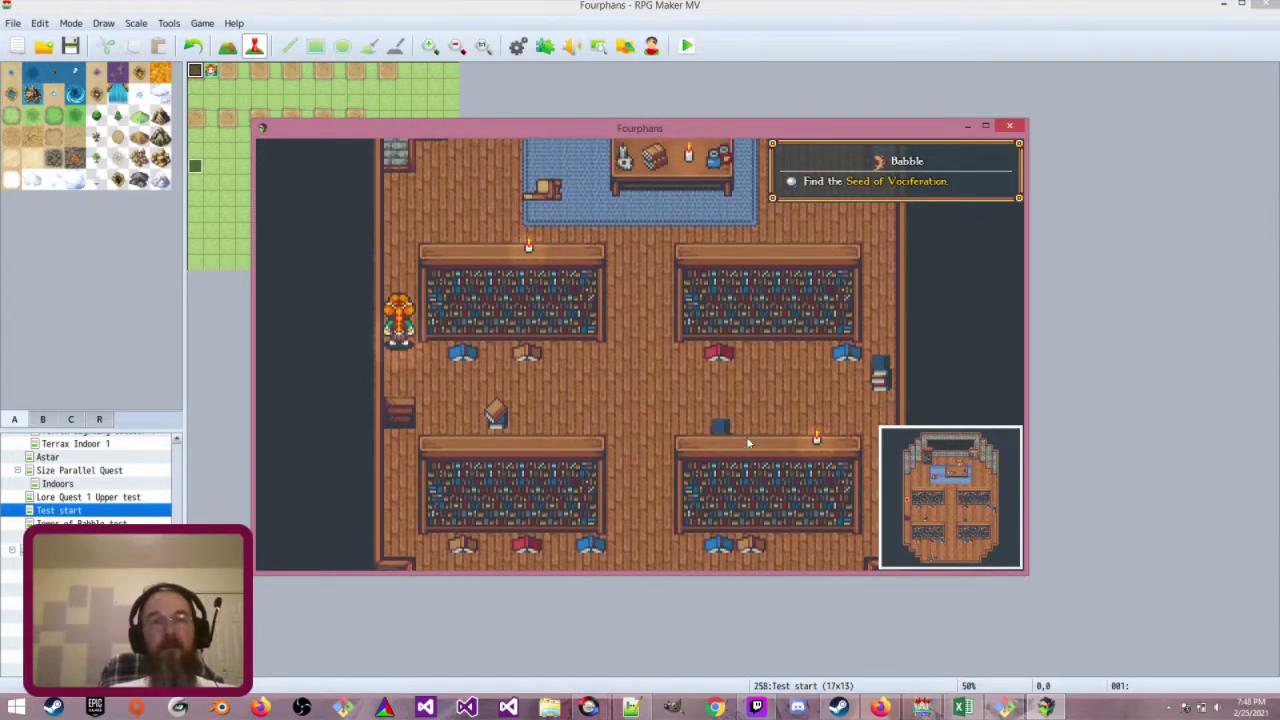
{"action": "key", "text": "Up"}
{"action": "key", "text": "Right"}
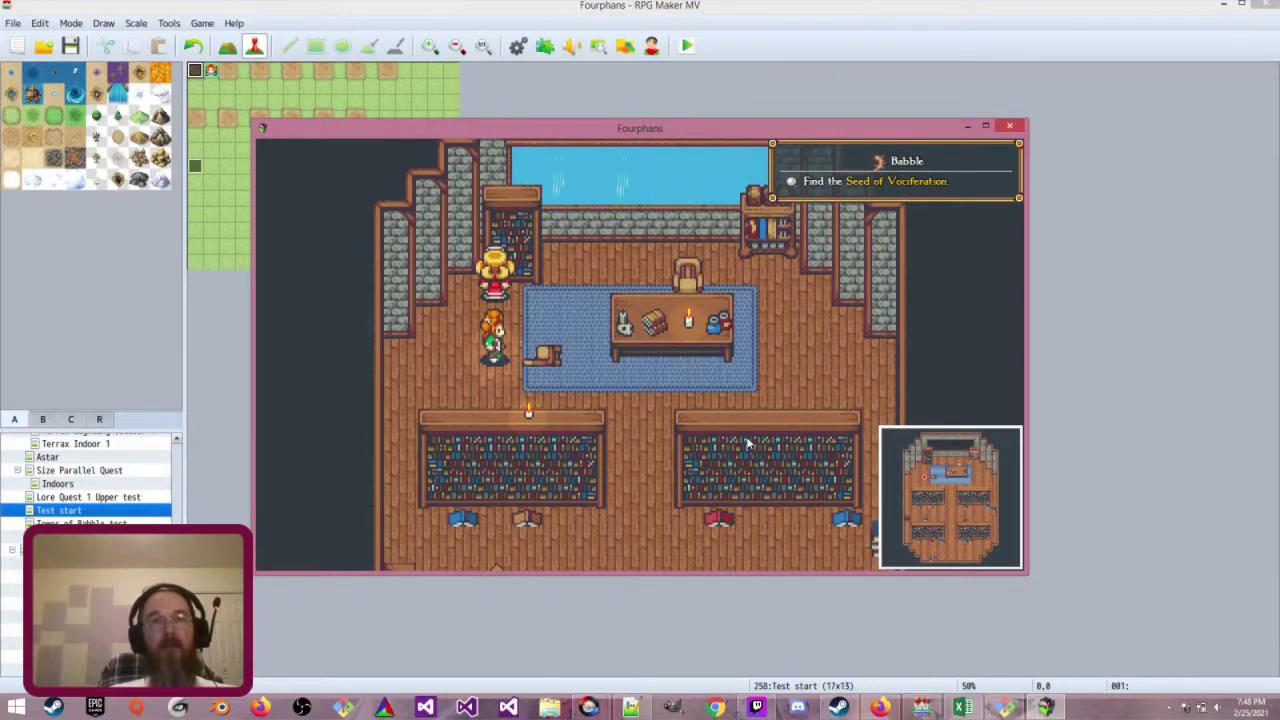
{"action": "key", "text": "Up"}
{"action": "key", "text": "Right"}
{"action": "key", "text": "Right"}
{"action": "key", "text": "Up"}
{"action": "key", "text": "Right"}
{"action": "key", "text": "Right"}
{"action": "key", "text": "Down"}
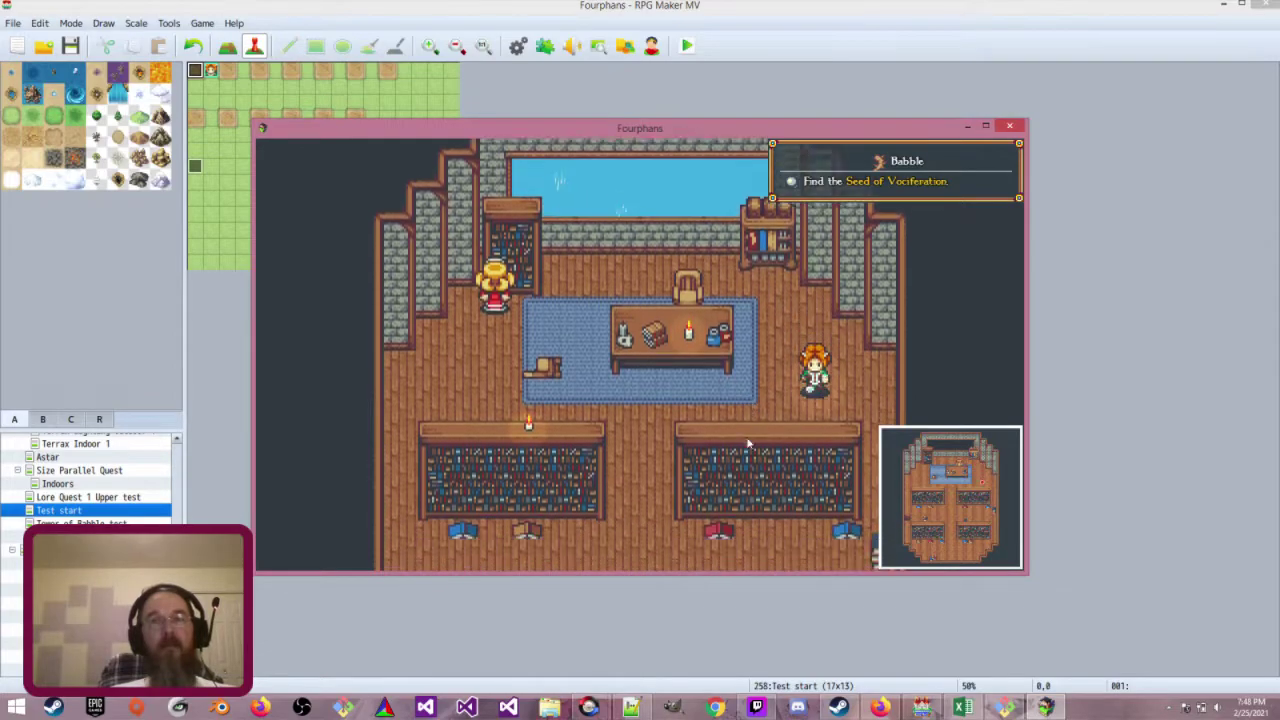
{"action": "key", "text": "Right"}
{"action": "key", "text": "Down"}
{"action": "key", "text": "Down"}
{"action": "key", "text": "Up"}
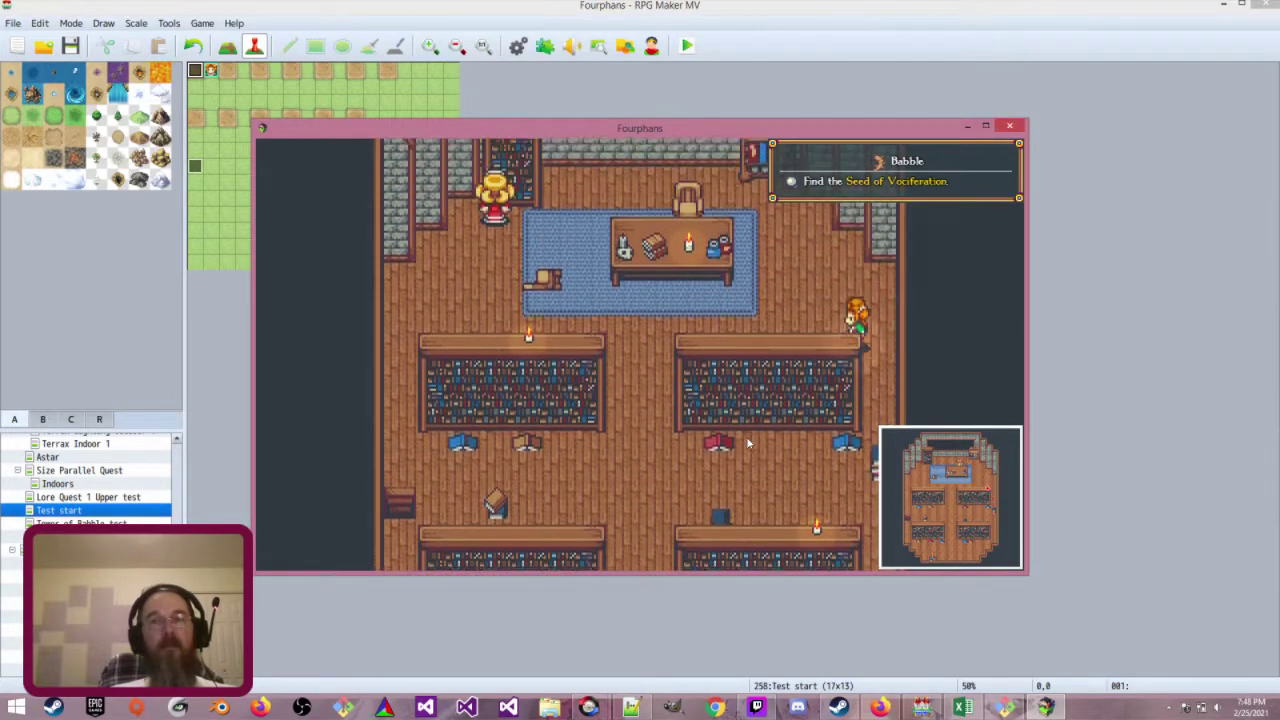
{"action": "key", "text": "Left"}
{"action": "key", "text": "Down"}
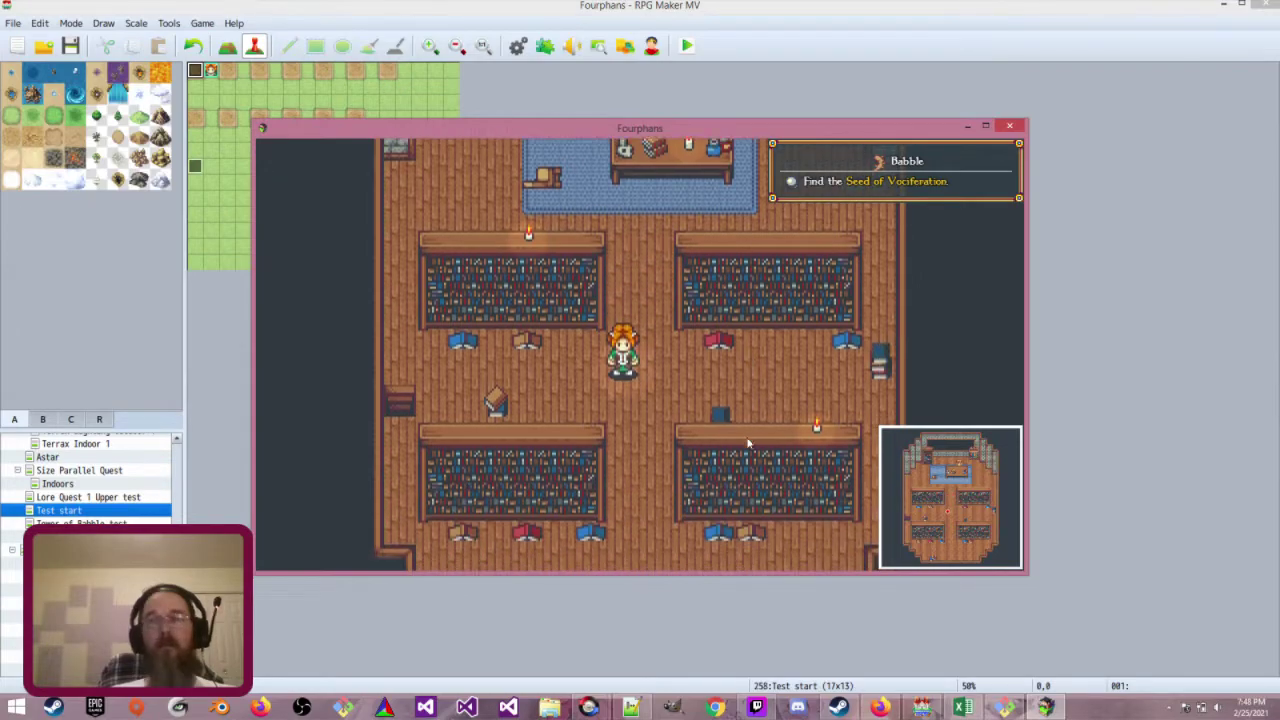
{"action": "left_click", "coordinate": [1009, 126]}
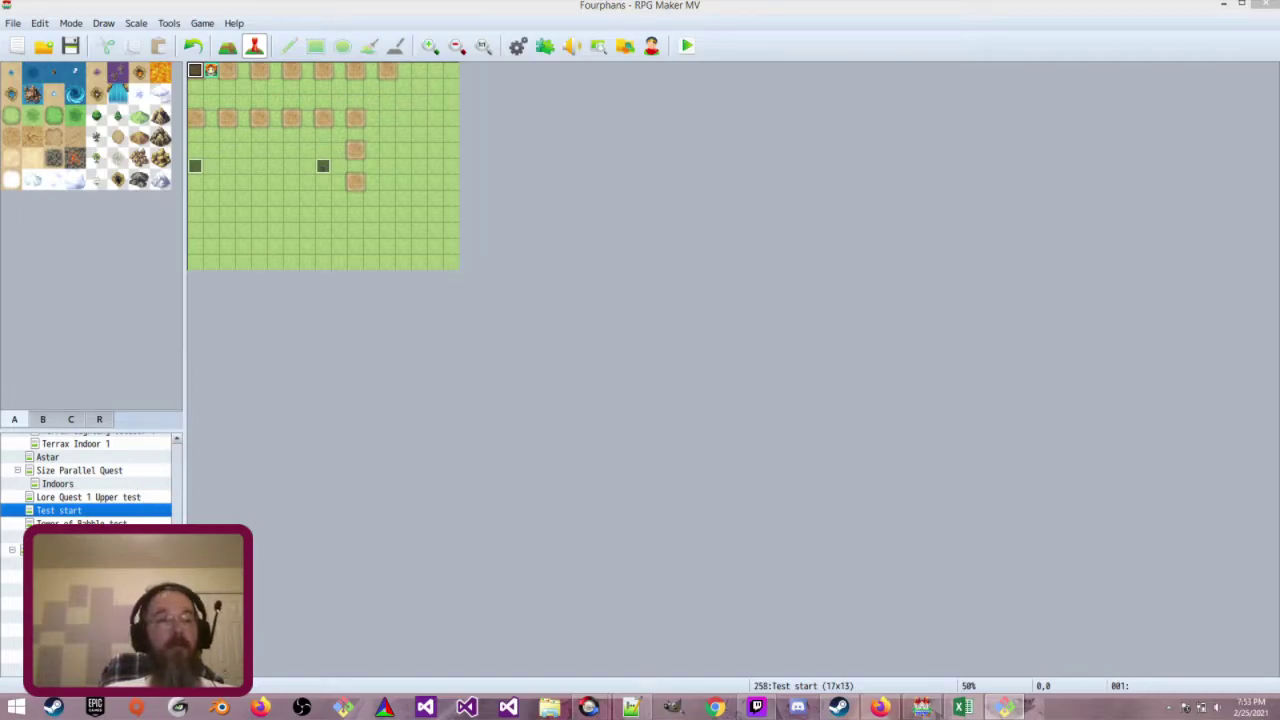
Look over the full Krisi Sea map, and select the Aristero map in the map list
{"action": "scroll", "coordinate": [90, 480], "scroll_direction": "up", "scroll_amount": 10}
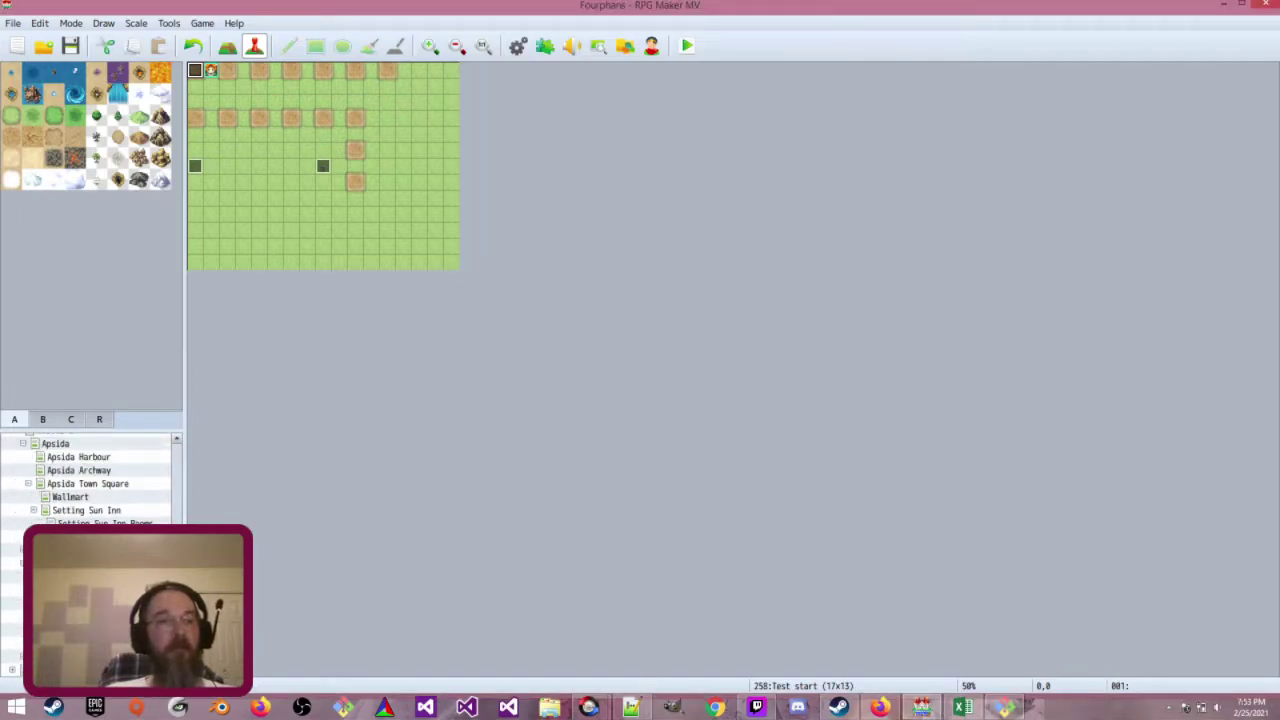
{"action": "scroll", "coordinate": [91, 510], "scroll_direction": "up", "scroll_amount": 3}
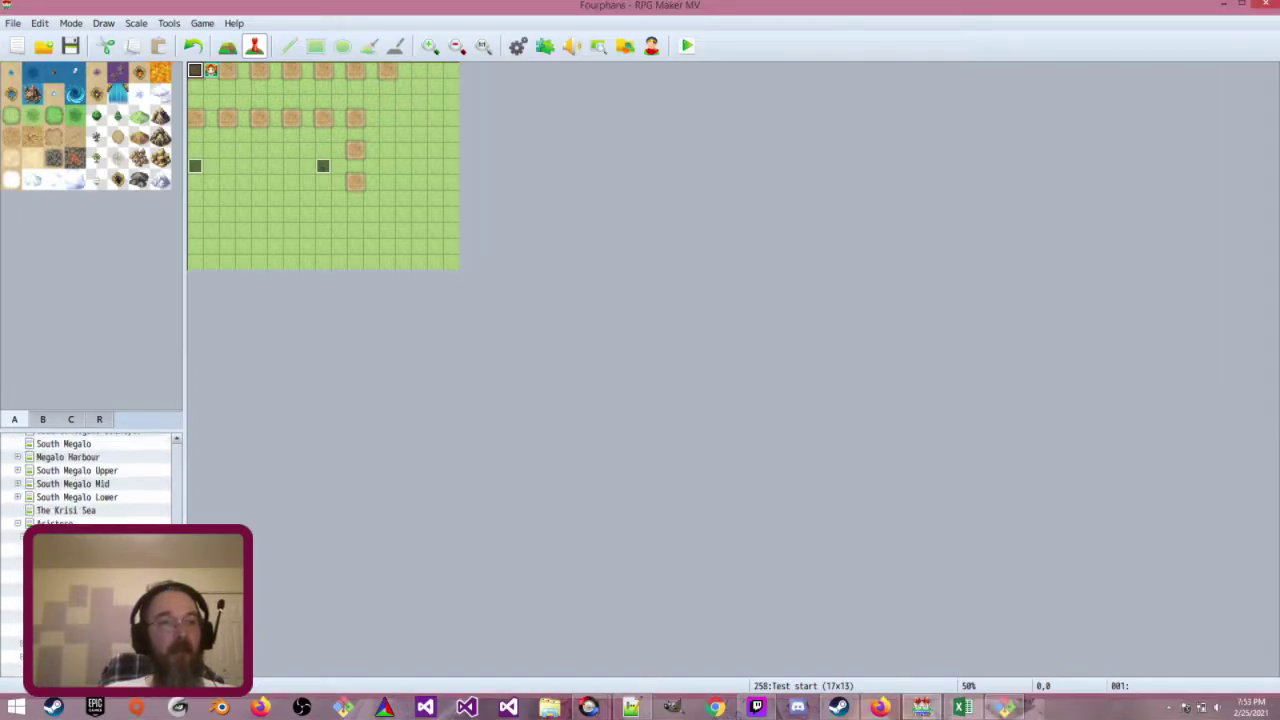
{"action": "right_click", "coordinate": [91, 510]}
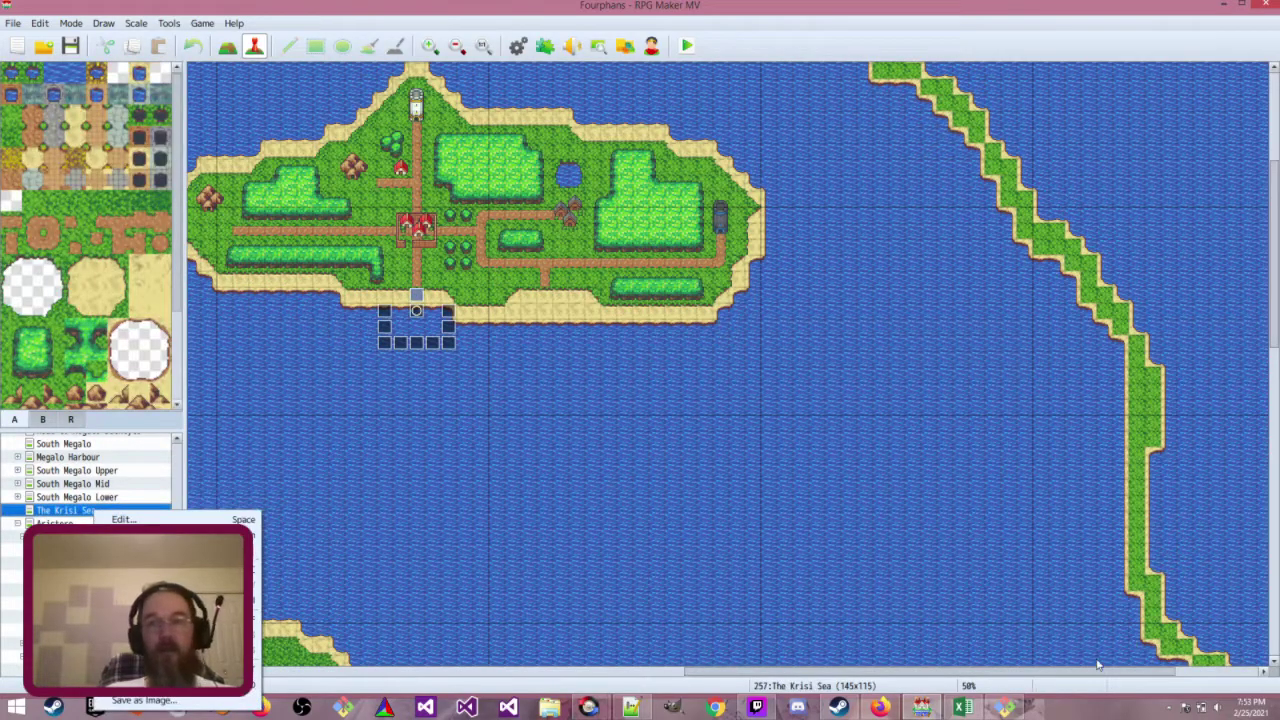
{"action": "scroll", "coordinate": [1126, 607], "scroll_direction": "down", "scroll_amount": 2}
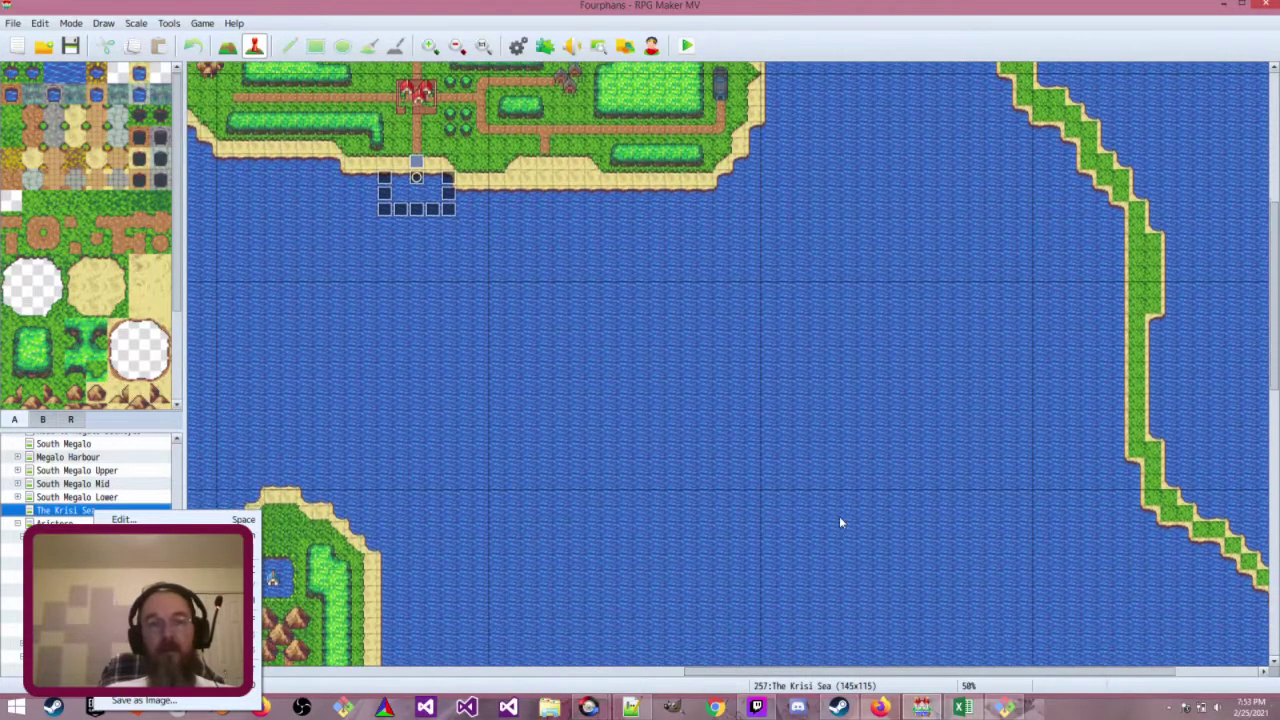
{"action": "scroll", "coordinate": [993, 537], "scroll_direction": "down", "scroll_amount": 4, "text": "ctrl"}
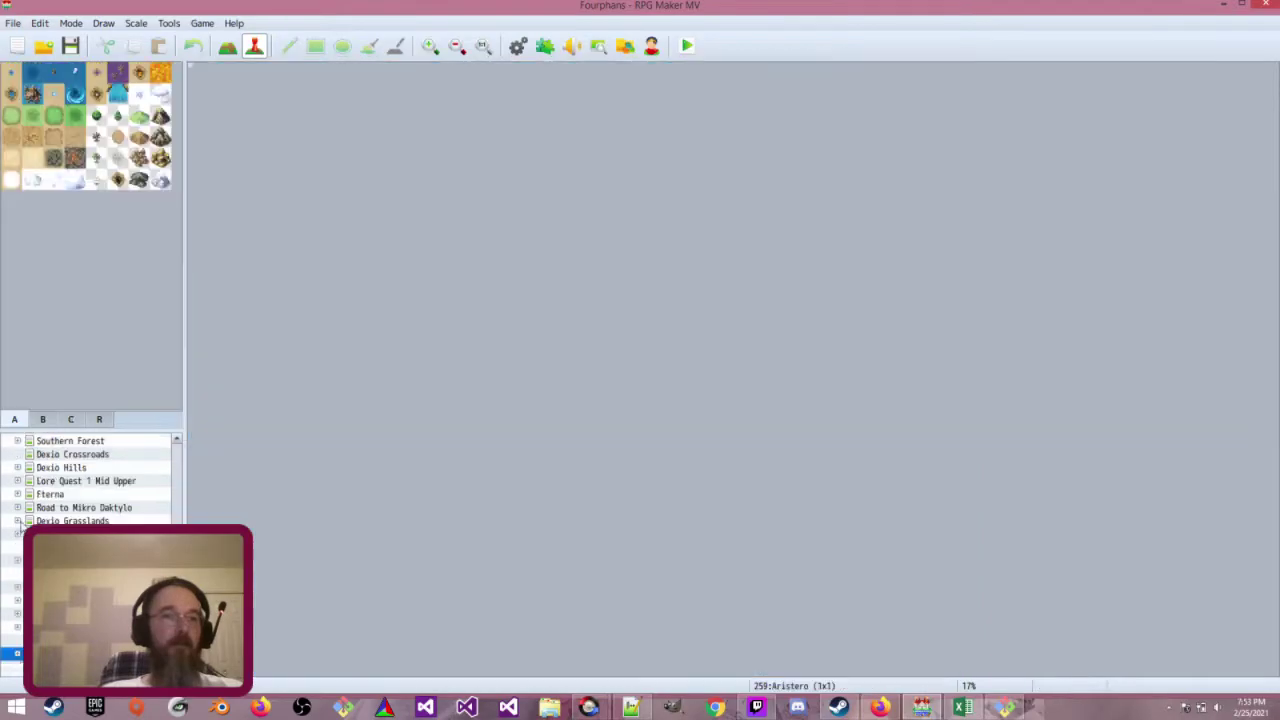
{"action": "left_click", "coordinate": [60, 656]}
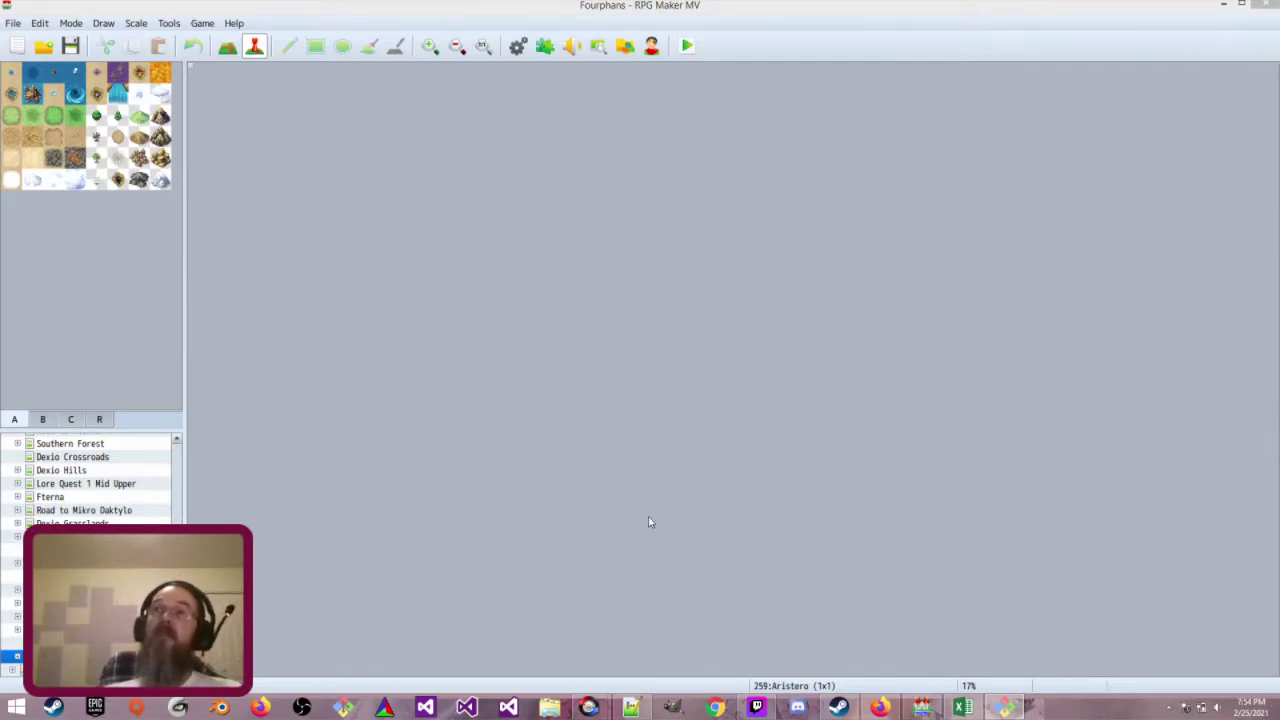
Open a File Explorer window and move it onto the other monitor
{"action": "left_click", "coordinate": [550, 707]}
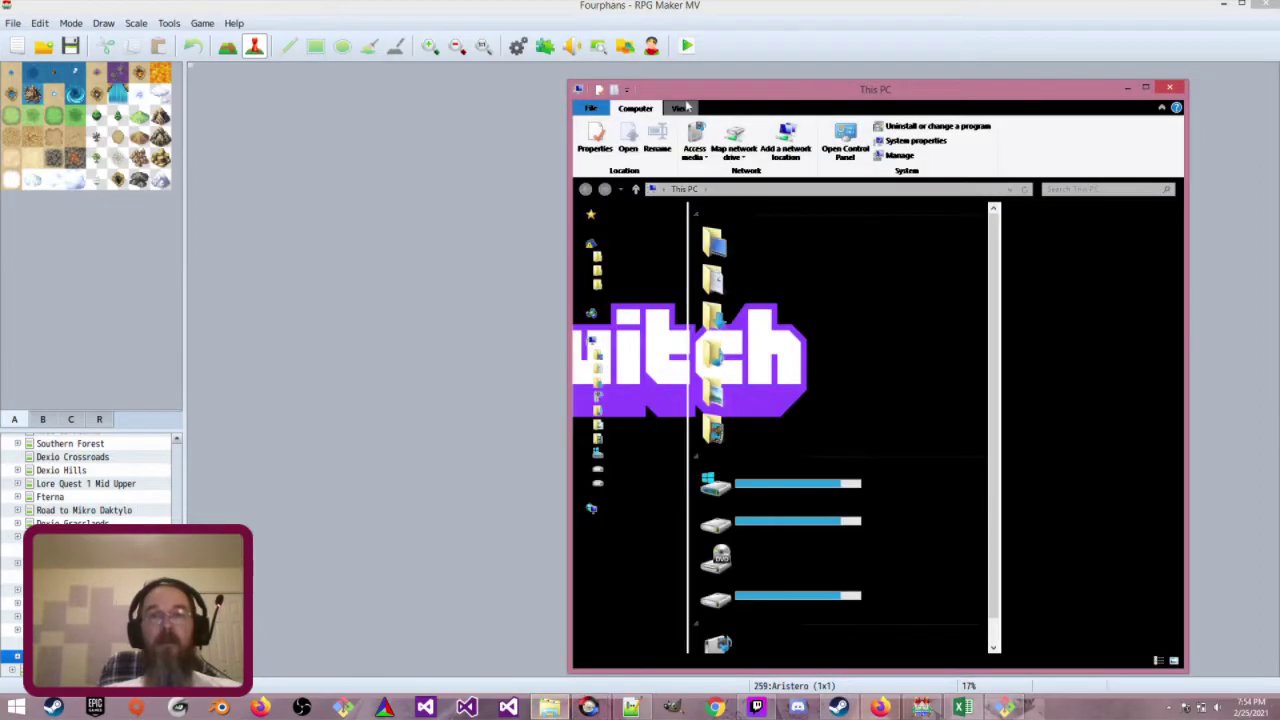
{"action": "left_click_drag", "start_coordinate": [686, 90], "coordinate": [1279, 90]}
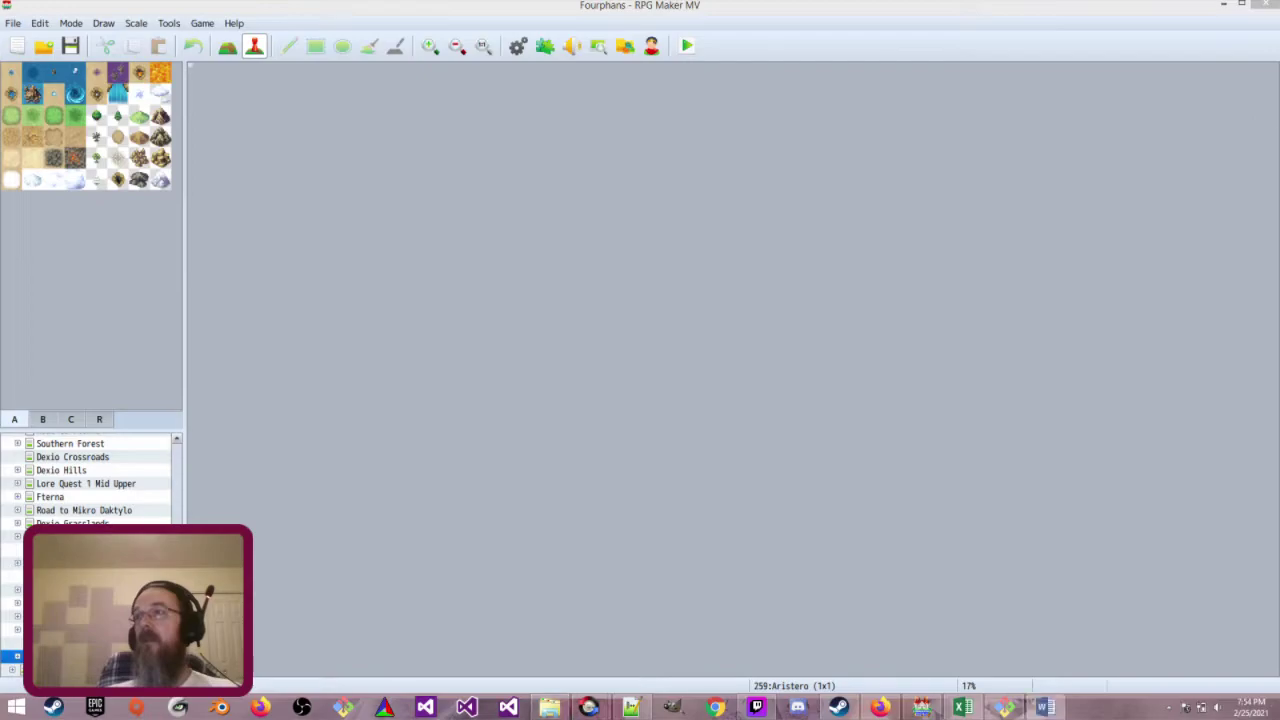
{"action": "key", "text": "super+Right"}
{"action": "key", "text": "super+Right"}
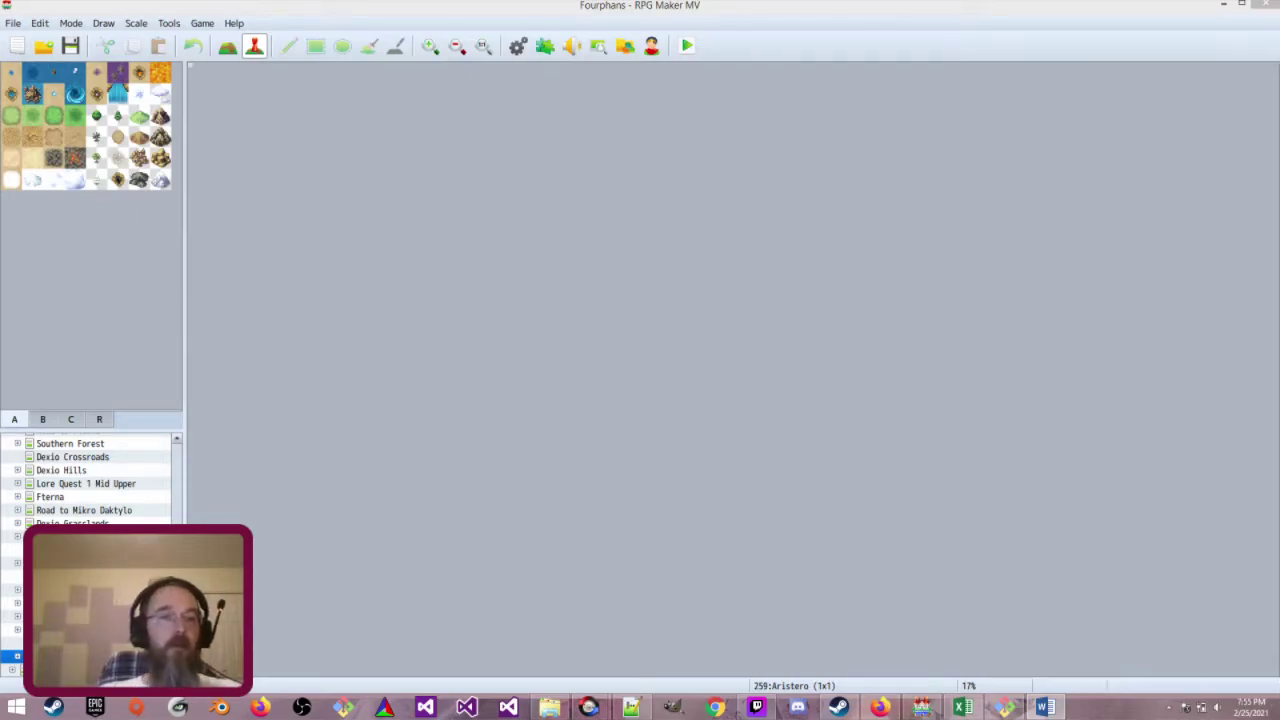
Examine the two columns of events inside the eastern bay on the Krisi Sea map, selecting the one at 134,62
{"action": "right_click", "coordinate": [168, 641]}
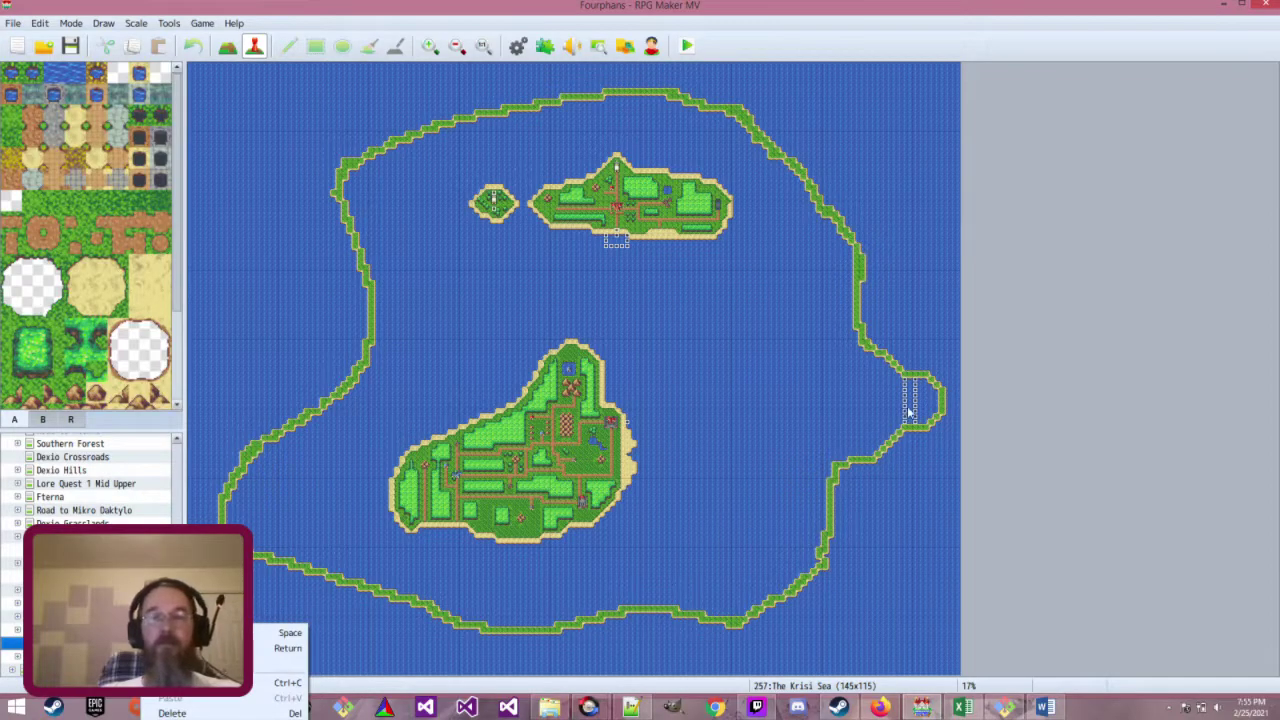
{"action": "scroll", "coordinate": [909, 410], "scroll_direction": "up", "scroll_amount": 1, "text": "ctrl"}
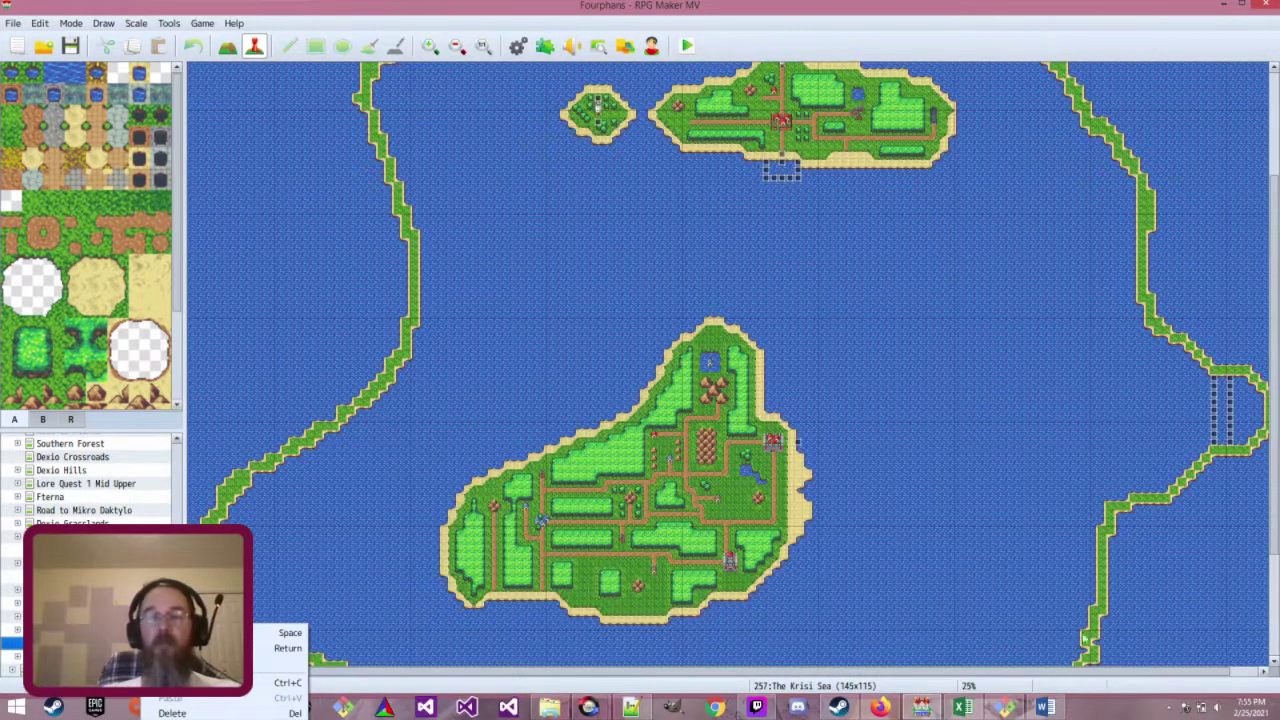
{"action": "left_click", "coordinate": [1125, 662]}
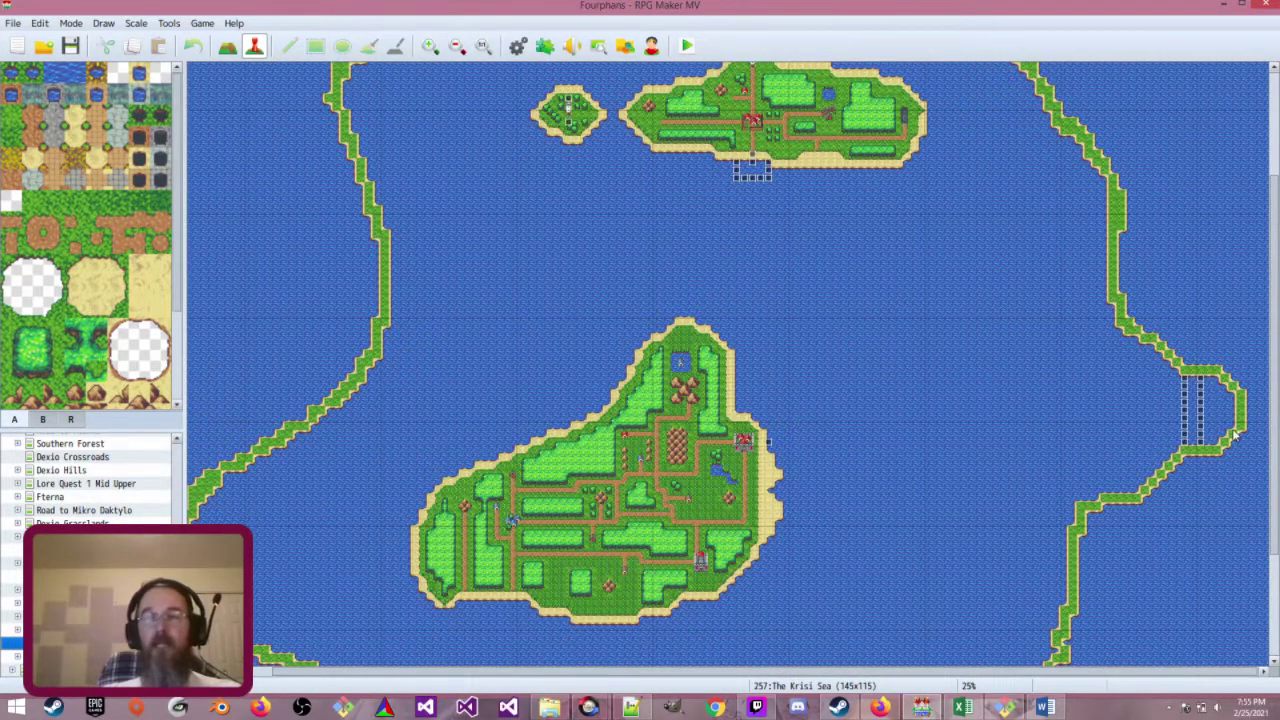
{"action": "scroll", "coordinate": [1234, 434], "scroll_direction": "up", "scroll_amount": 2, "text": "ctrl"}
{"action": "scroll", "coordinate": [1206, 574], "scroll_direction": "down", "scroll_amount": 1, "text": "ctrl"}
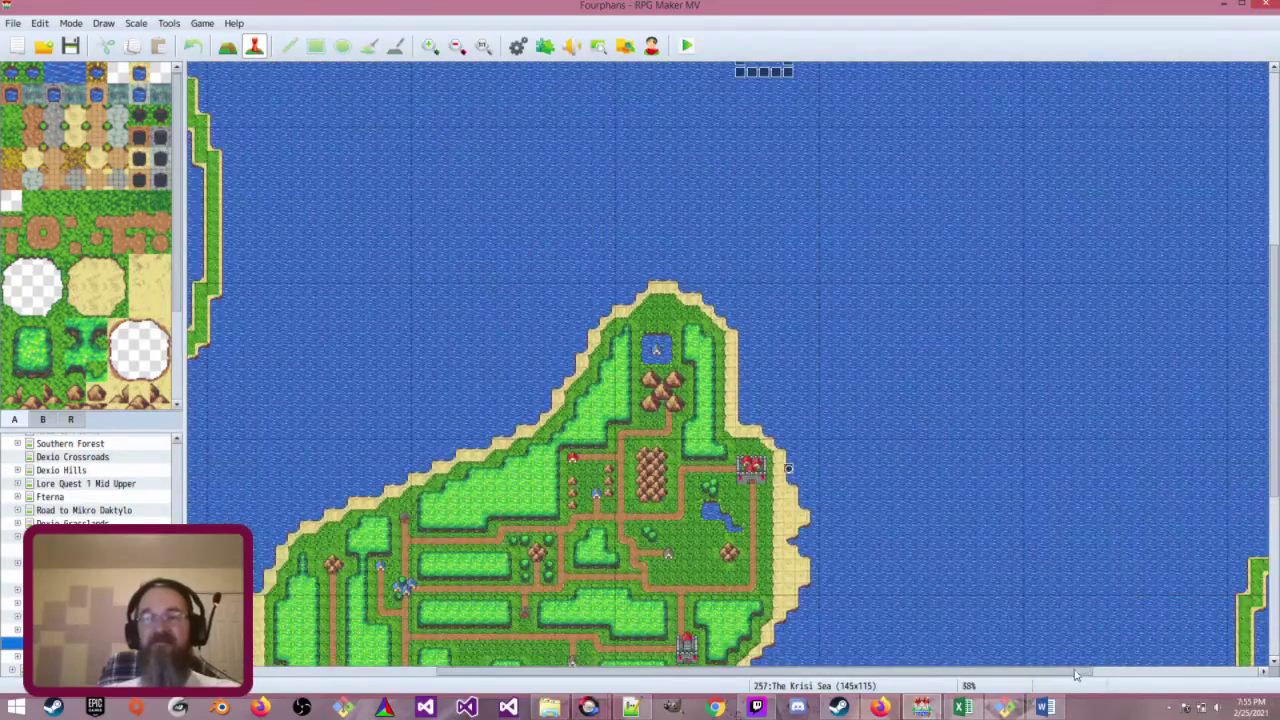
{"action": "scroll", "coordinate": [1240, 520], "scroll_direction": "right", "scroll_amount": 3, "text": "shift"}
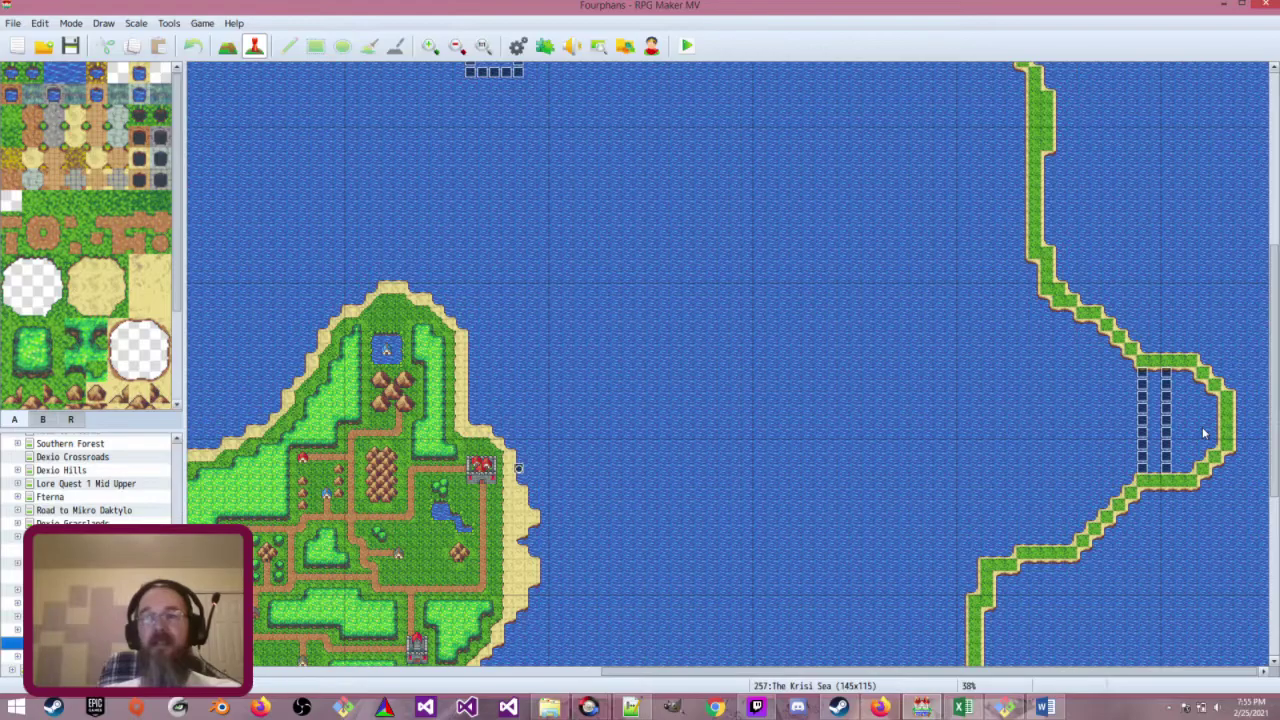
{"action": "scroll", "coordinate": [1204, 433], "scroll_direction": "up", "scroll_amount": 1, "text": "ctrl"}
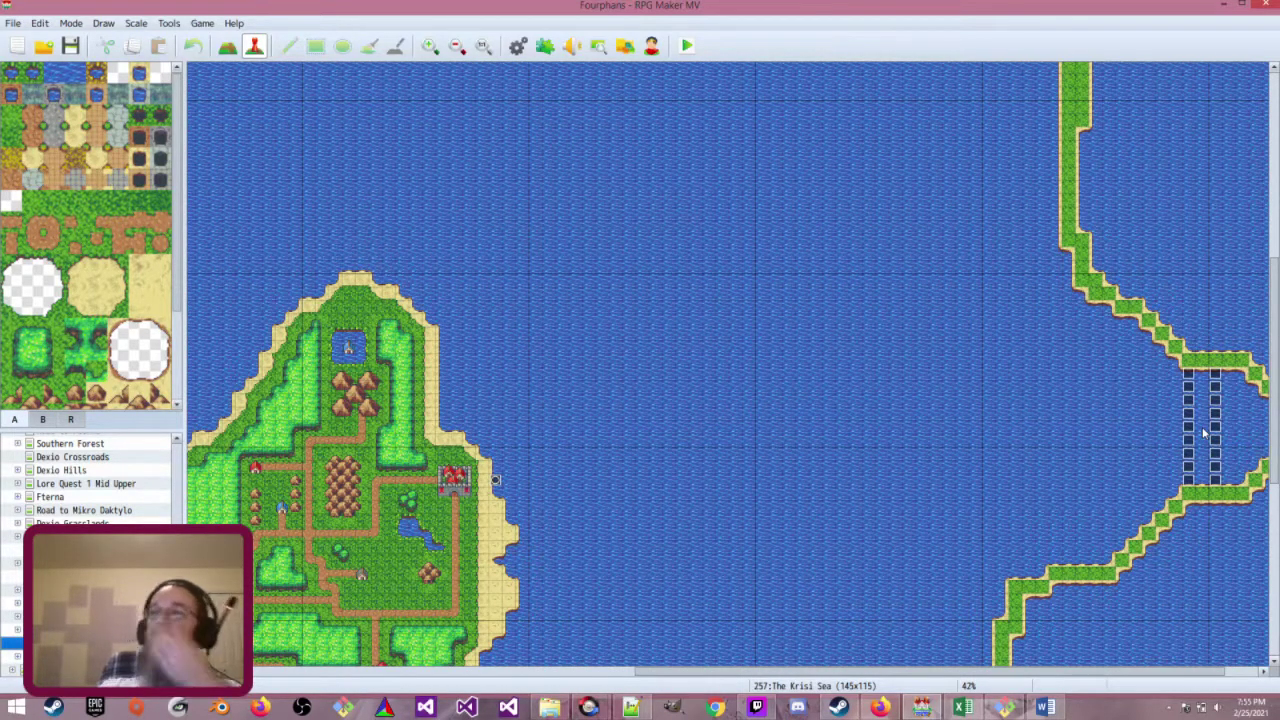
{"action": "scroll", "coordinate": [1204, 433], "scroll_direction": "down", "scroll_amount": 1, "text": "ctrl"}
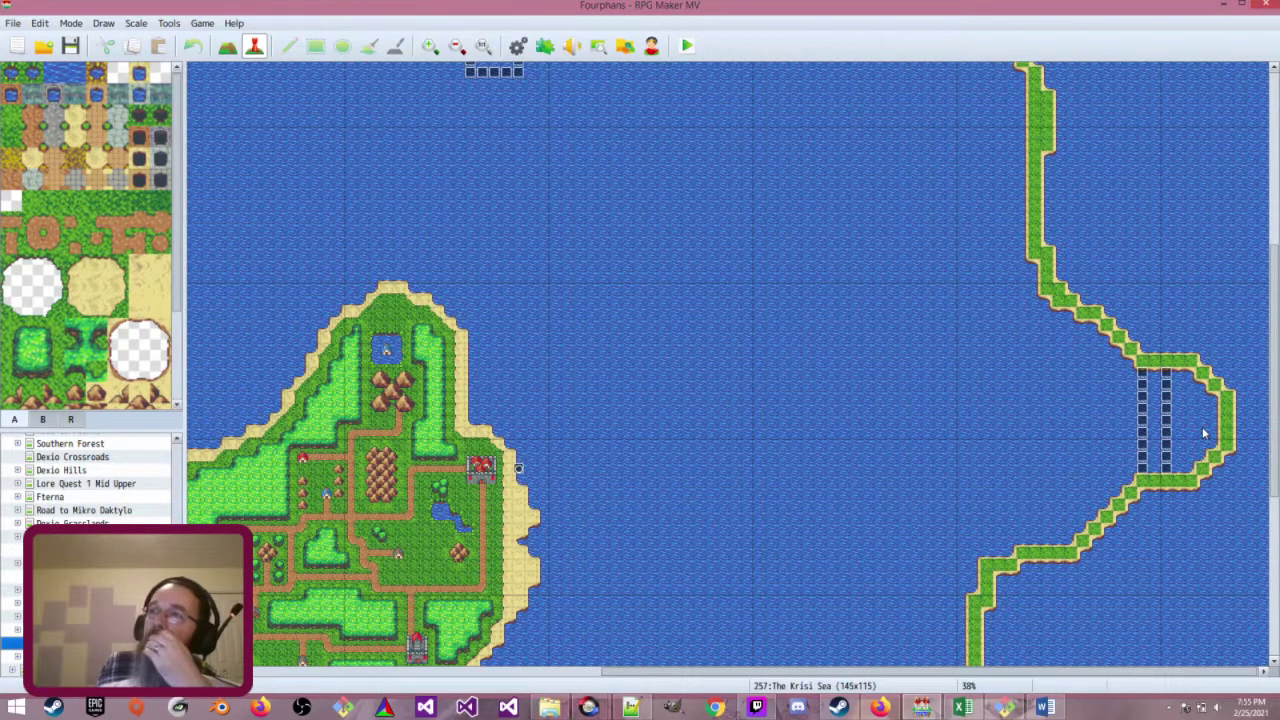
{"action": "left_click", "coordinate": [1145, 403]}
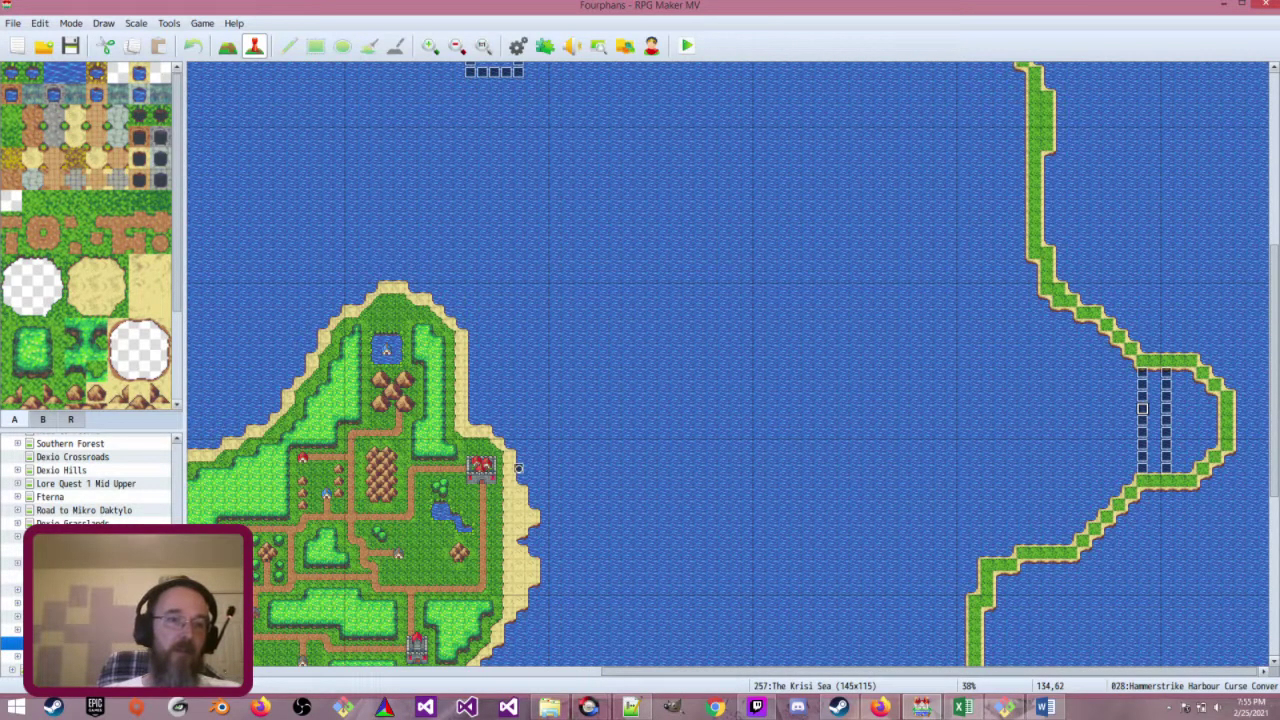
Open the Evlogo Tower 3rd Floor map nested in the Aristero map group
{"action": "left_click", "coordinate": [100, 654]}
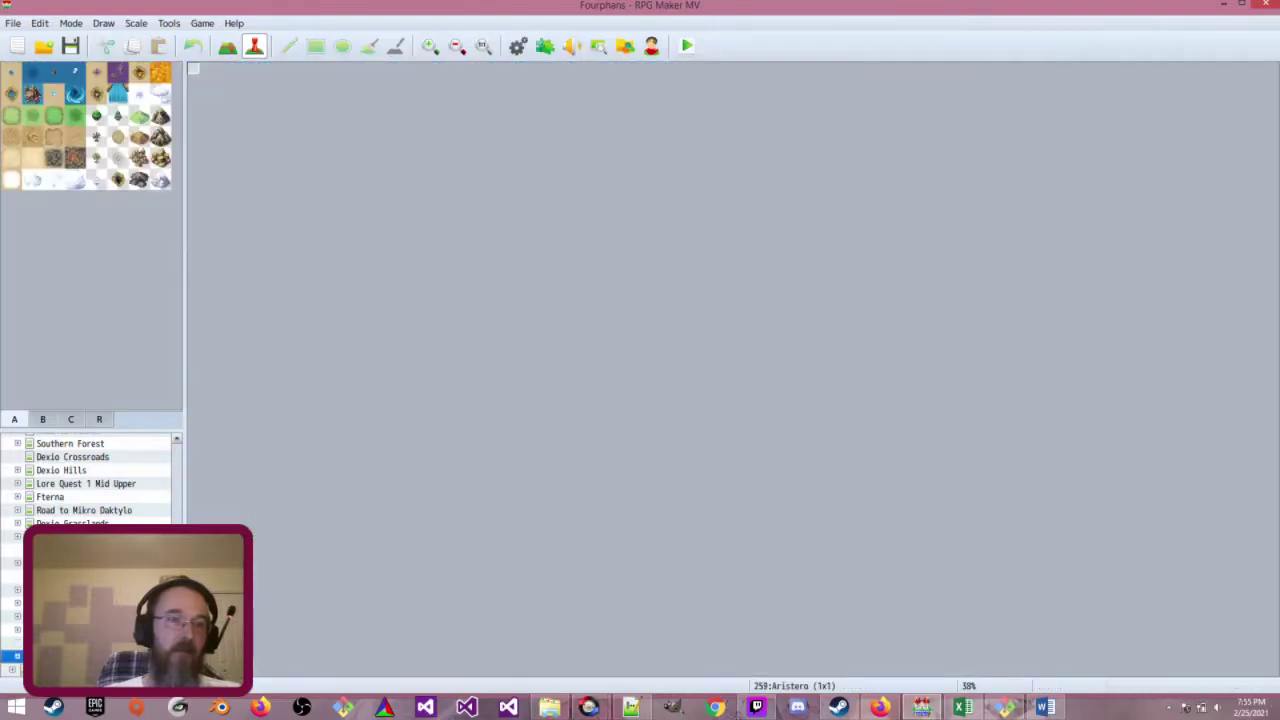
{"action": "scroll", "coordinate": [90, 480], "scroll_direction": "down", "scroll_amount": 3}
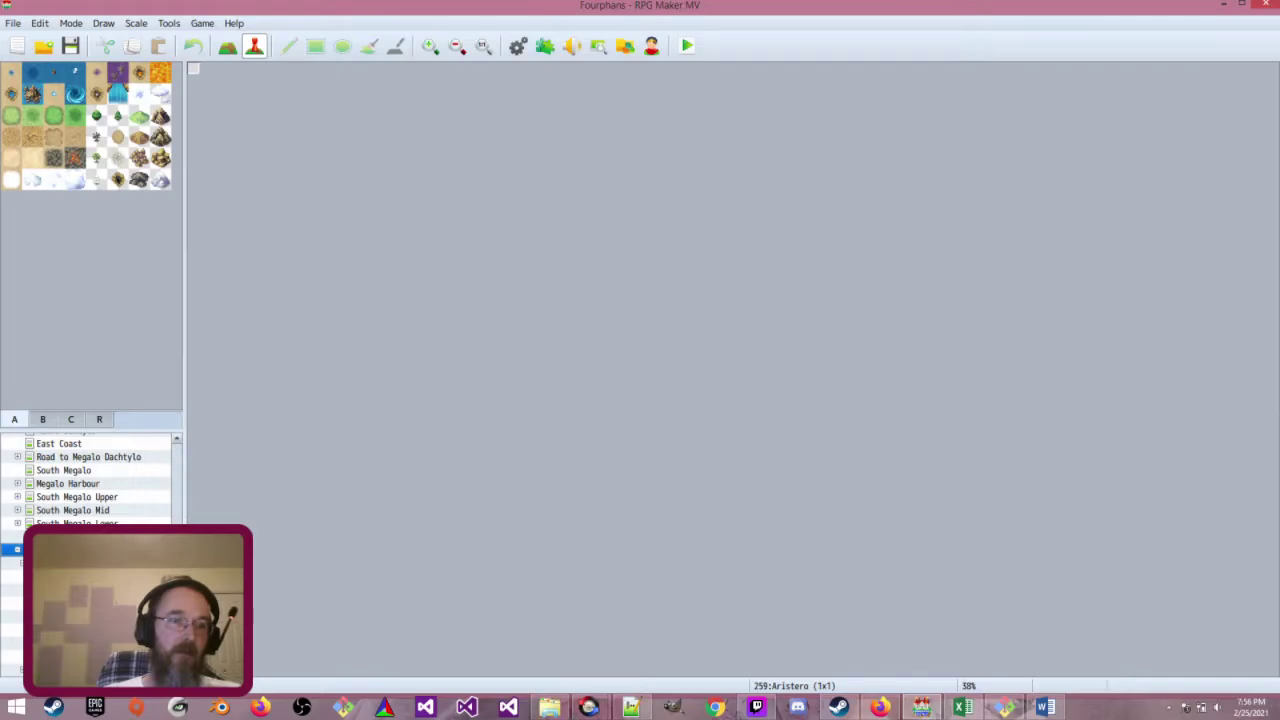
{"action": "left_click", "coordinate": [60, 603]}
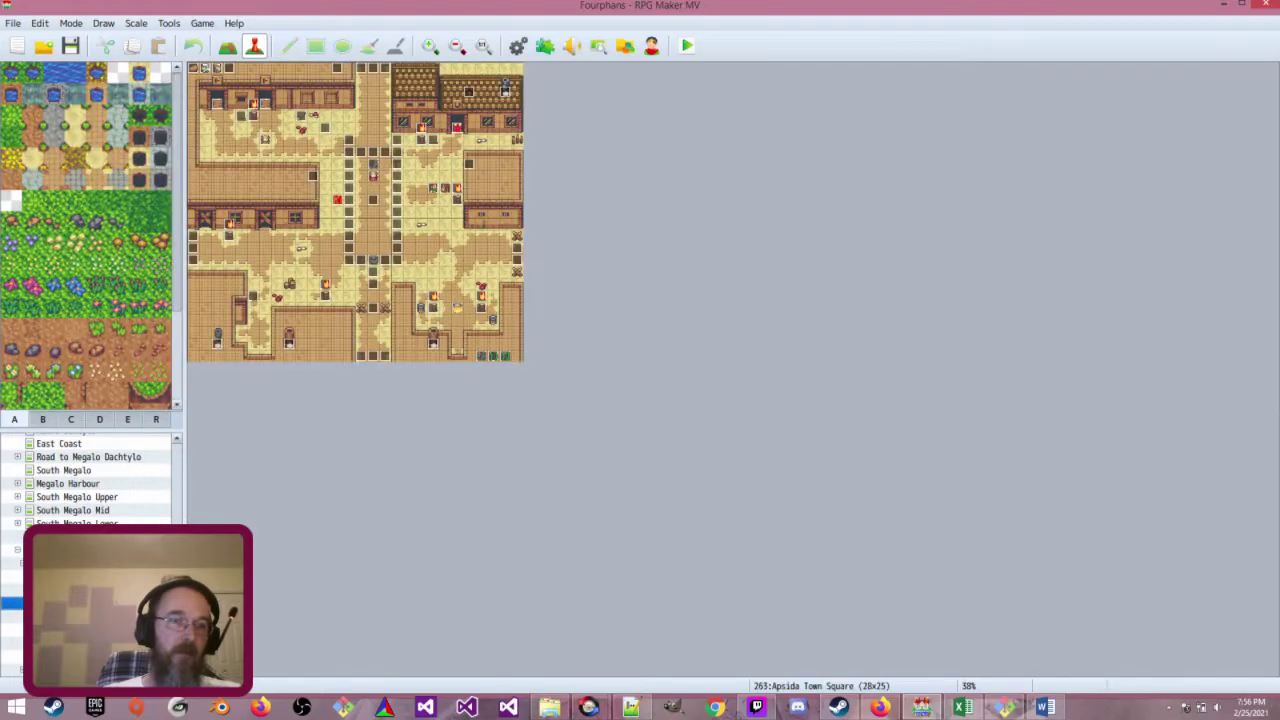
{"action": "scroll", "coordinate": [86, 500], "scroll_direction": "down", "scroll_amount": 2}
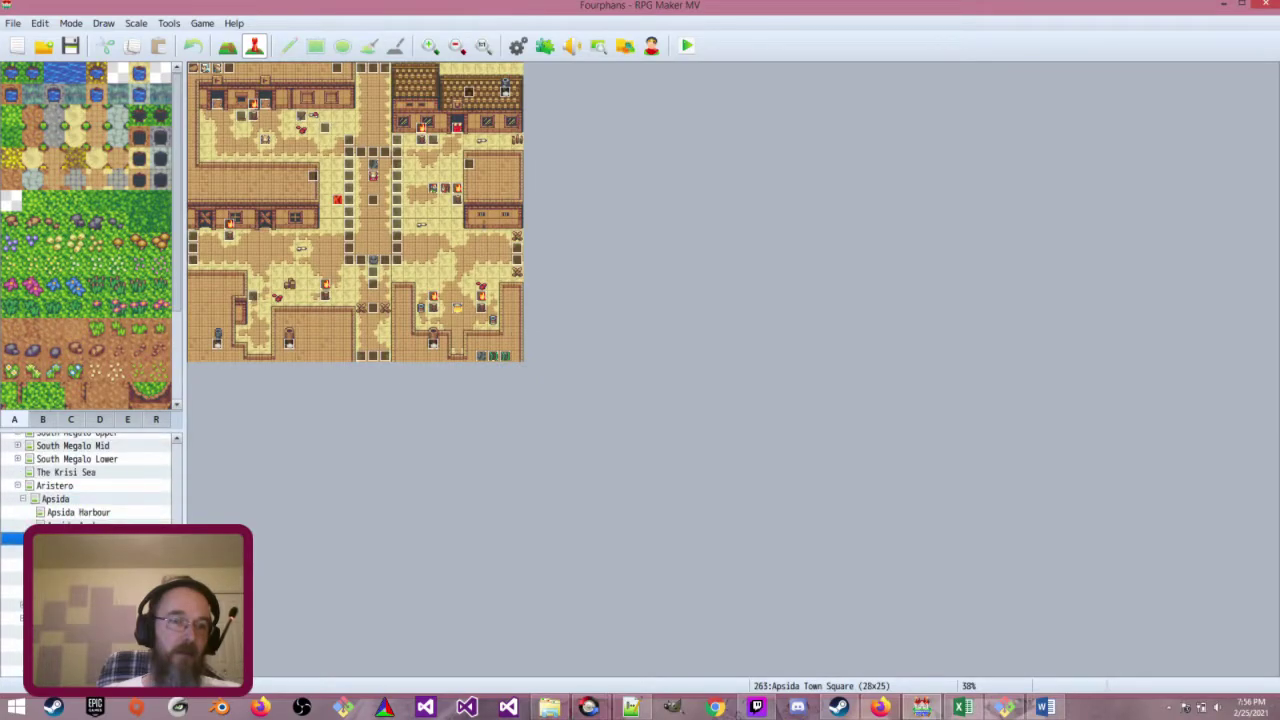
{"action": "scroll", "coordinate": [86, 550], "scroll_direction": "down", "scroll_amount": 2}
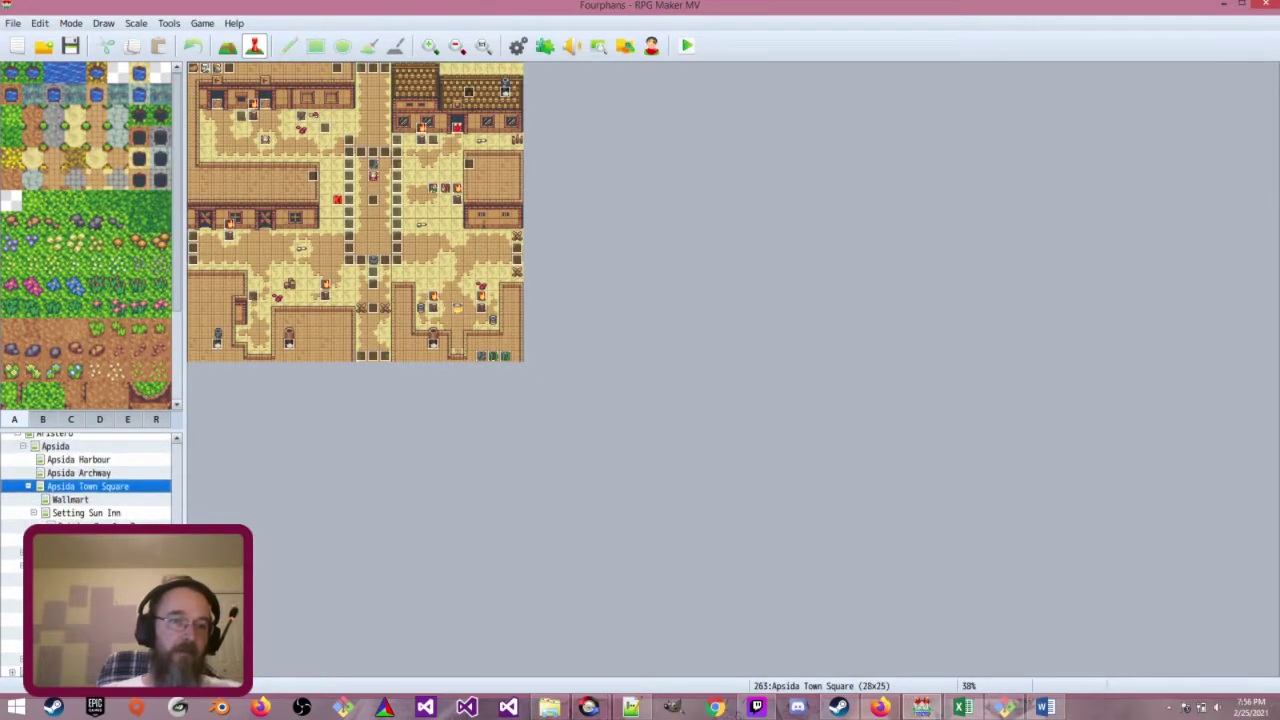
{"action": "left_click", "coordinate": [60, 619]}
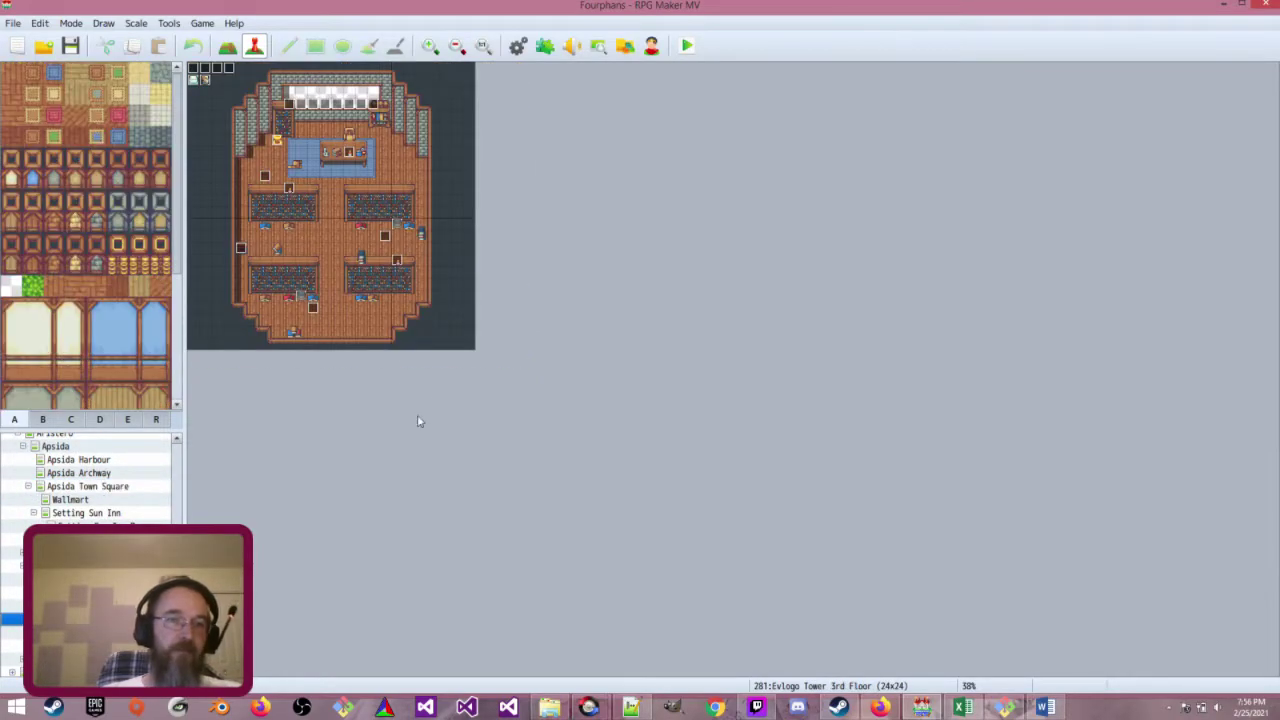
Review both pages of the Book 1 Closed event at 1,0, and confirm the event
{"action": "double_click", "coordinate": [206, 69]}
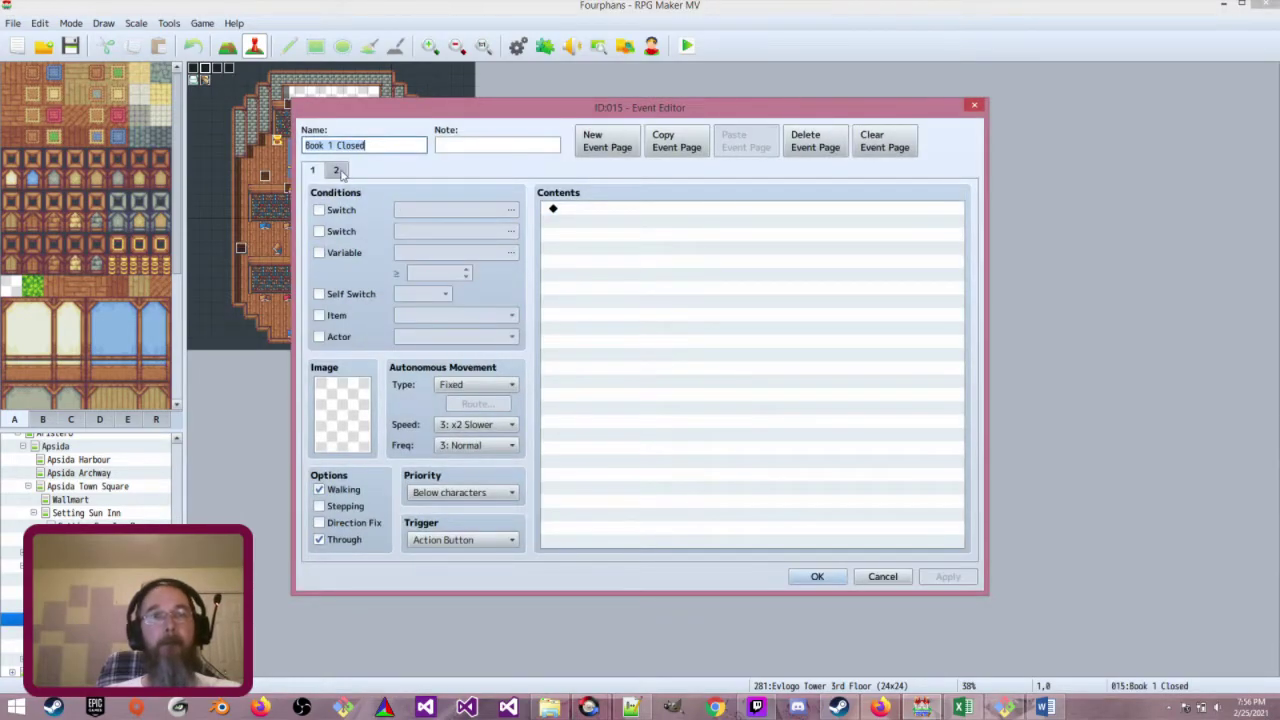
{"action": "left_click", "coordinate": [337, 171]}
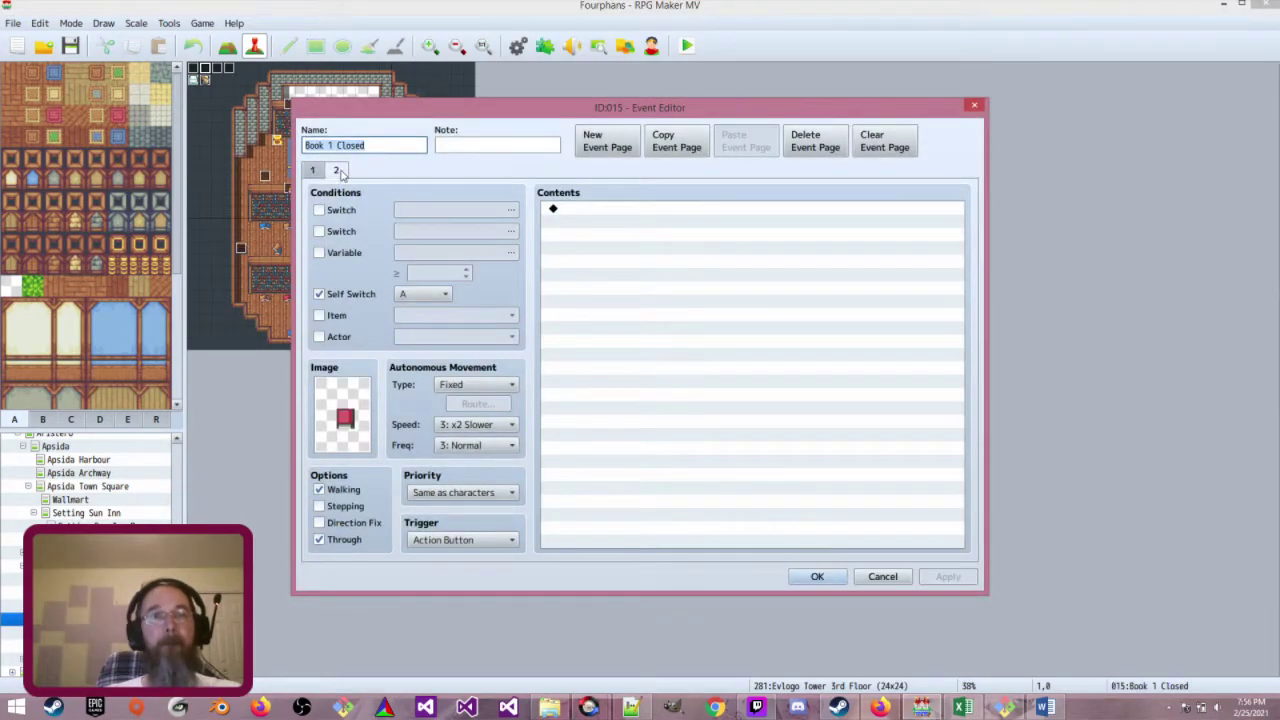
{"action": "left_click", "coordinate": [817, 576]}
Review pages 2 and 3 of the Kako Autorun event at 0,0 on the tower's 3rd floor, and confirm the event
{"action": "double_click", "coordinate": [194, 72]}
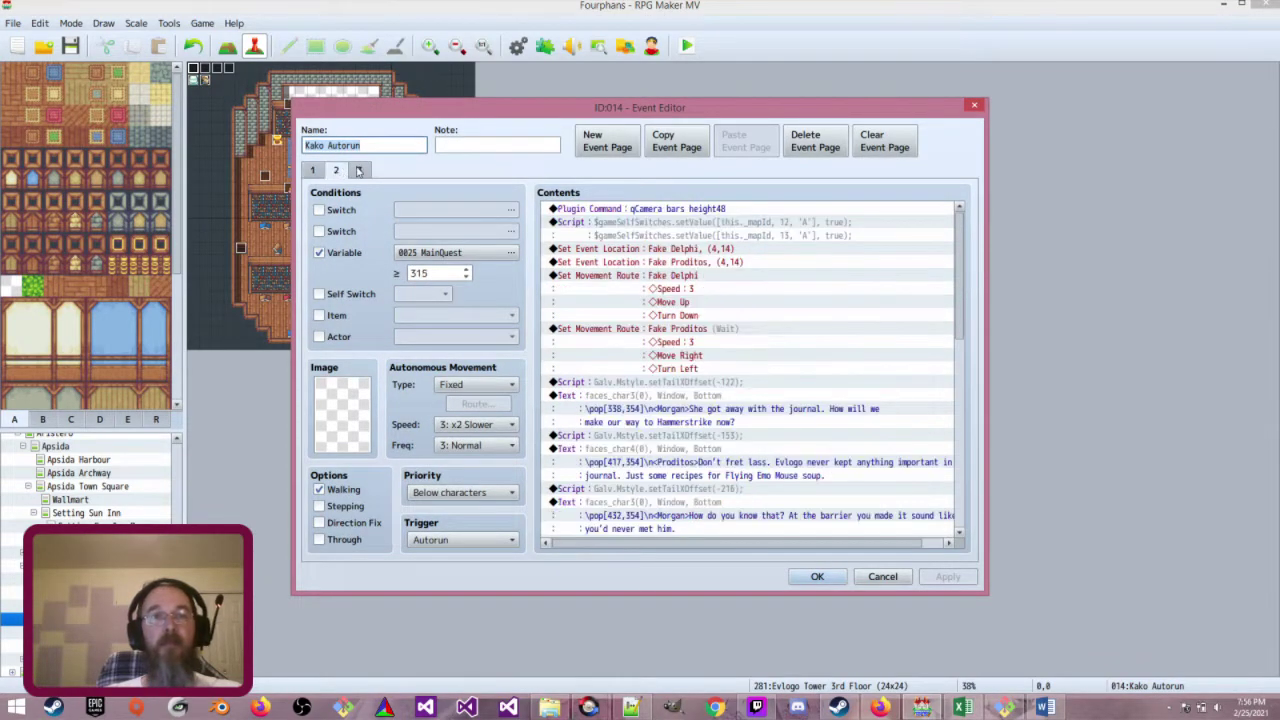
{"action": "left_click", "coordinate": [360, 171]}
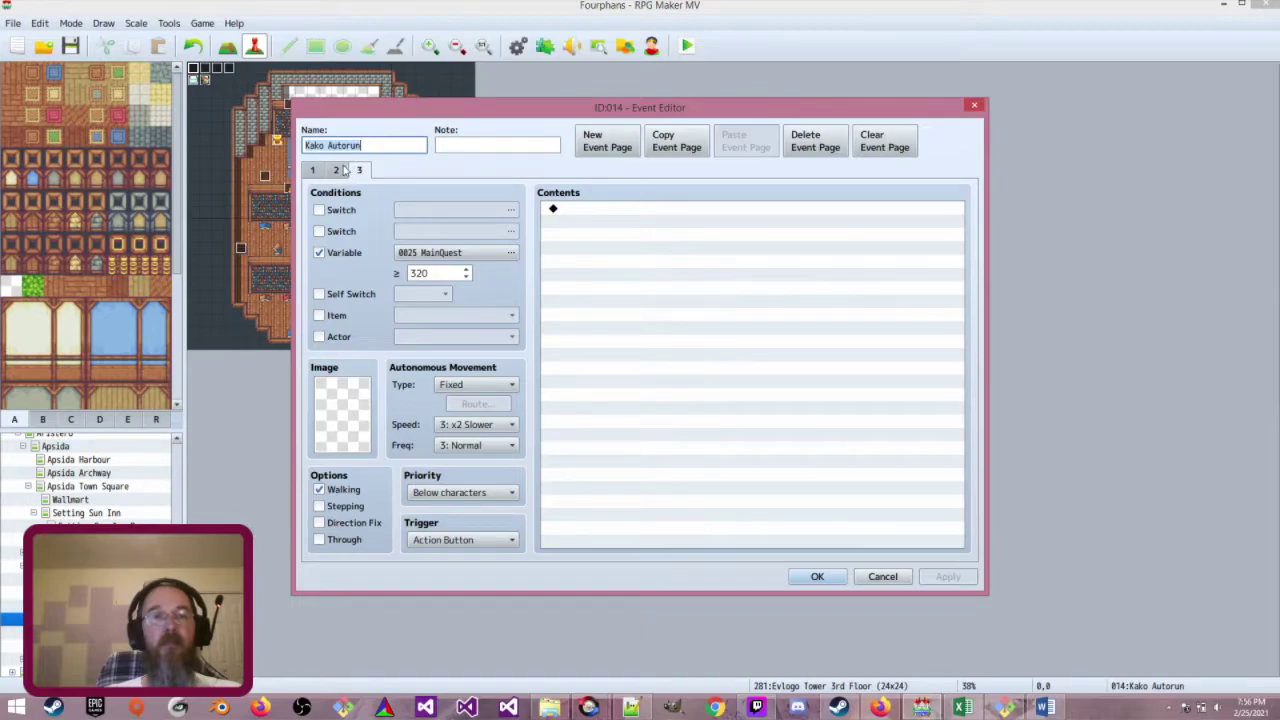
{"action": "left_click", "coordinate": [337, 170]}
{"action": "scroll", "coordinate": [952, 480], "scroll_direction": "down", "scroll_amount": 5}
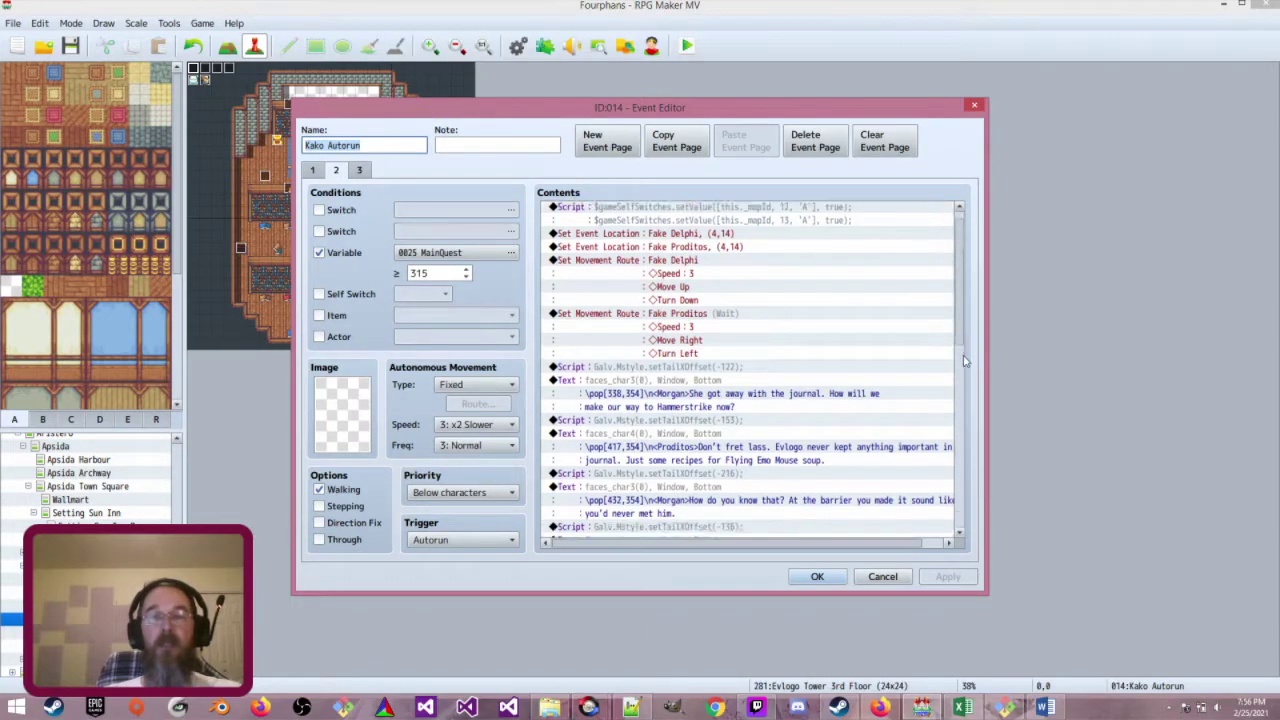
{"action": "left_click", "coordinate": [360, 171]}
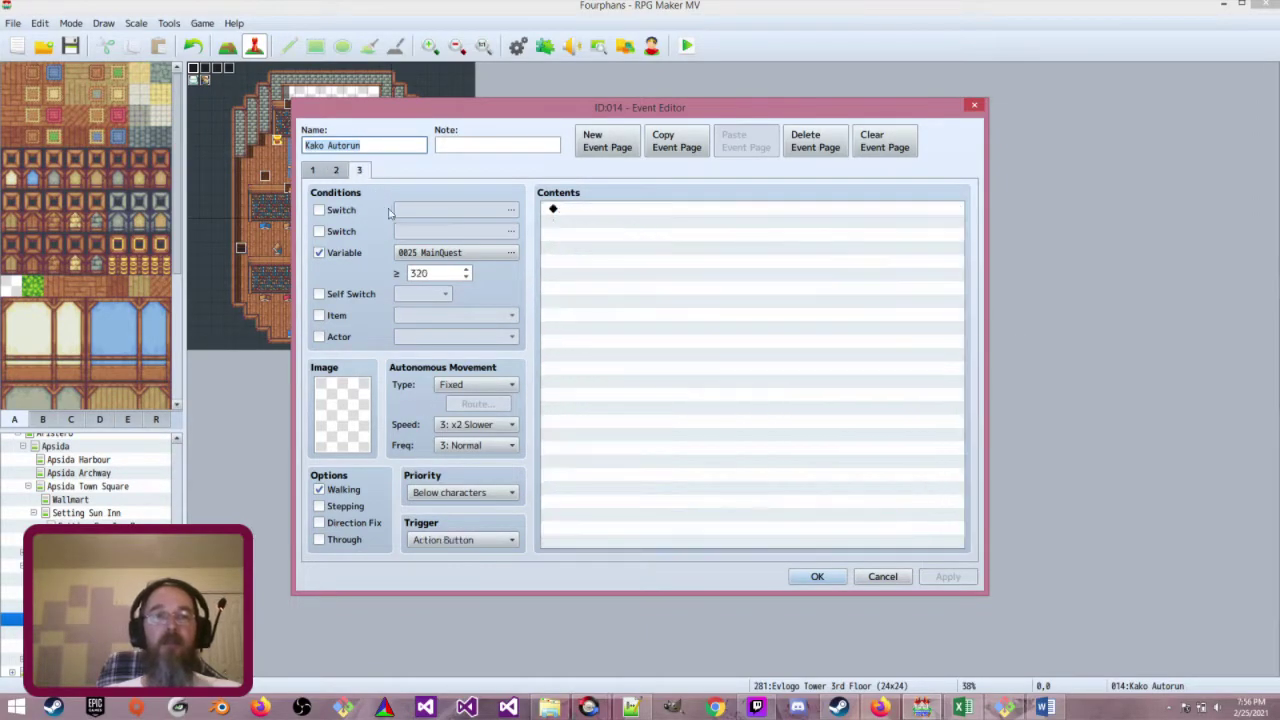
{"action": "left_click", "coordinate": [822, 576]}
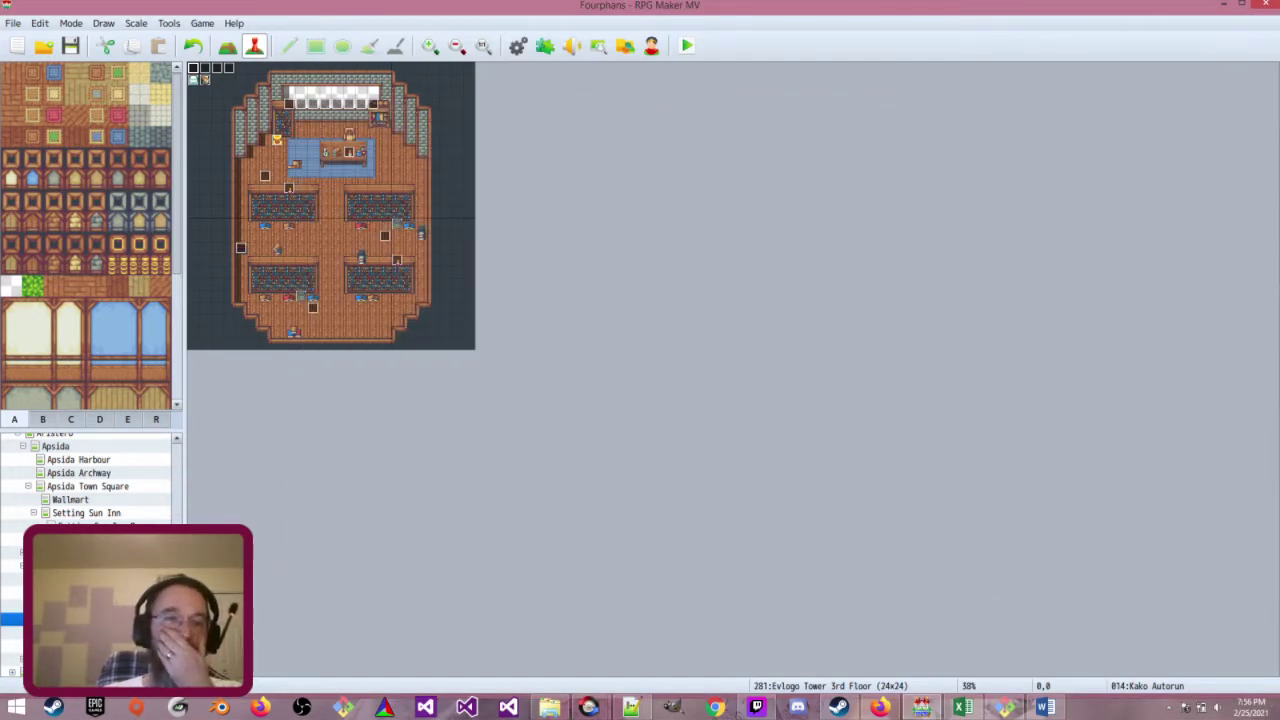
Open The Krisi Sea map and review both pages of the Hammerstrike Harbour Curse event at 134,59, confirming it
{"action": "scroll", "coordinate": [104, 485], "scroll_direction": "up", "scroll_amount": 2}
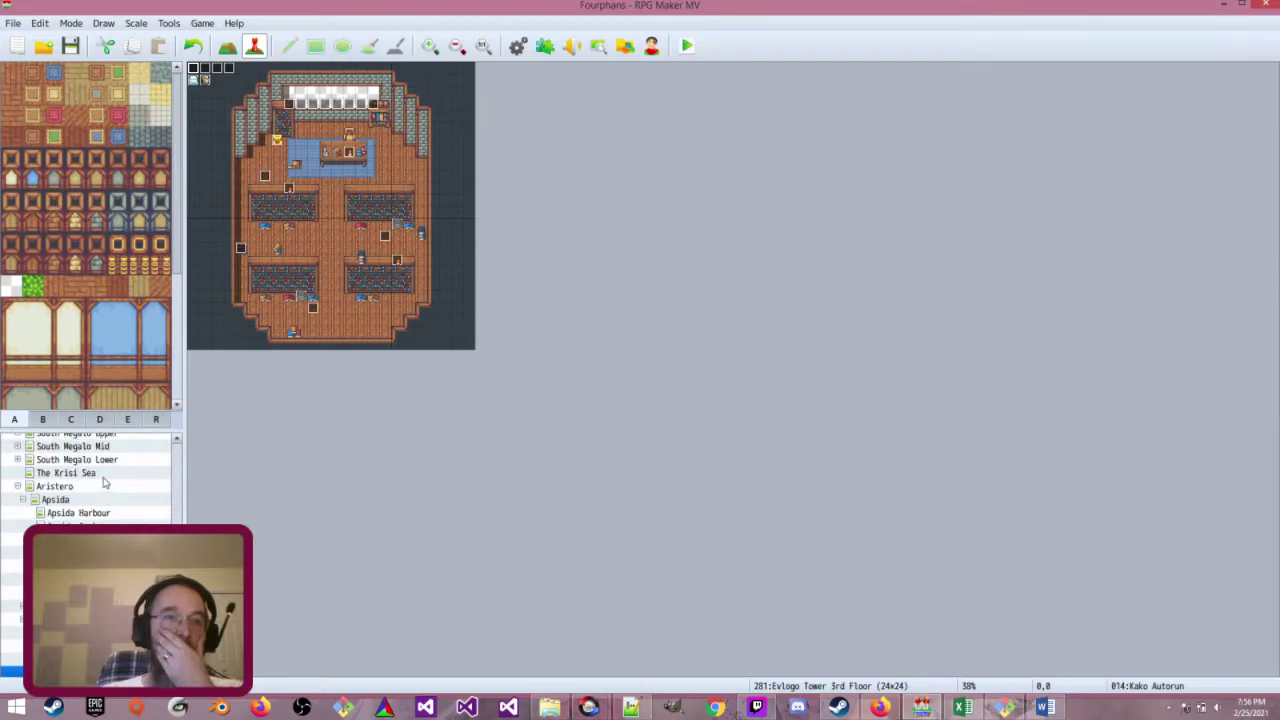
{"action": "left_click", "coordinate": [138, 472]}
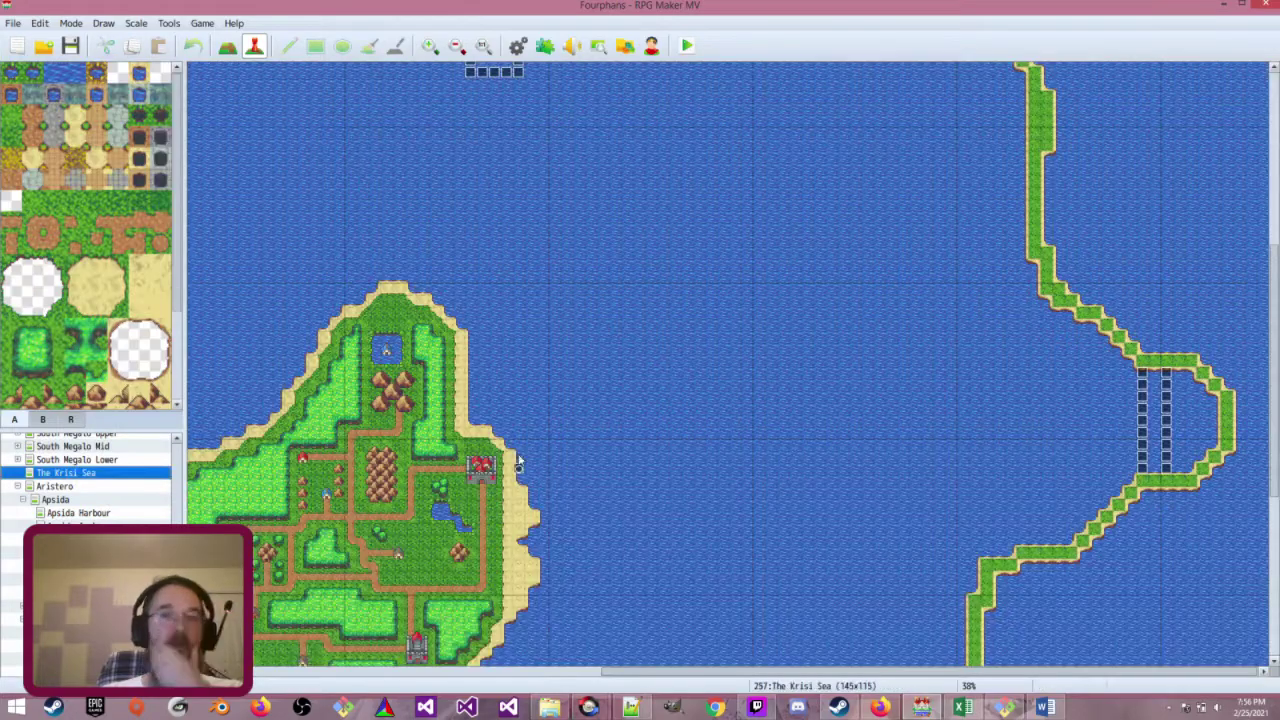
{"action": "double_click", "coordinate": [1143, 362]}
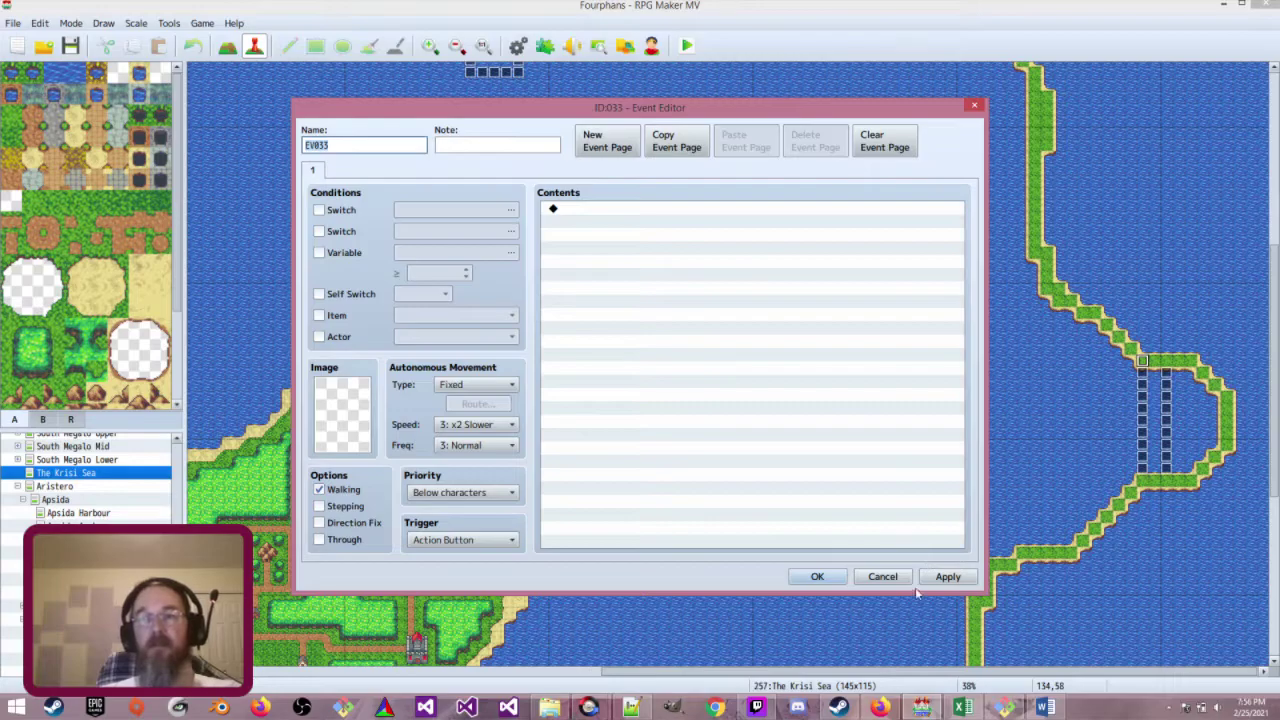
{"action": "left_click", "coordinate": [883, 577]}
{"action": "double_click", "coordinate": [1140, 378]}
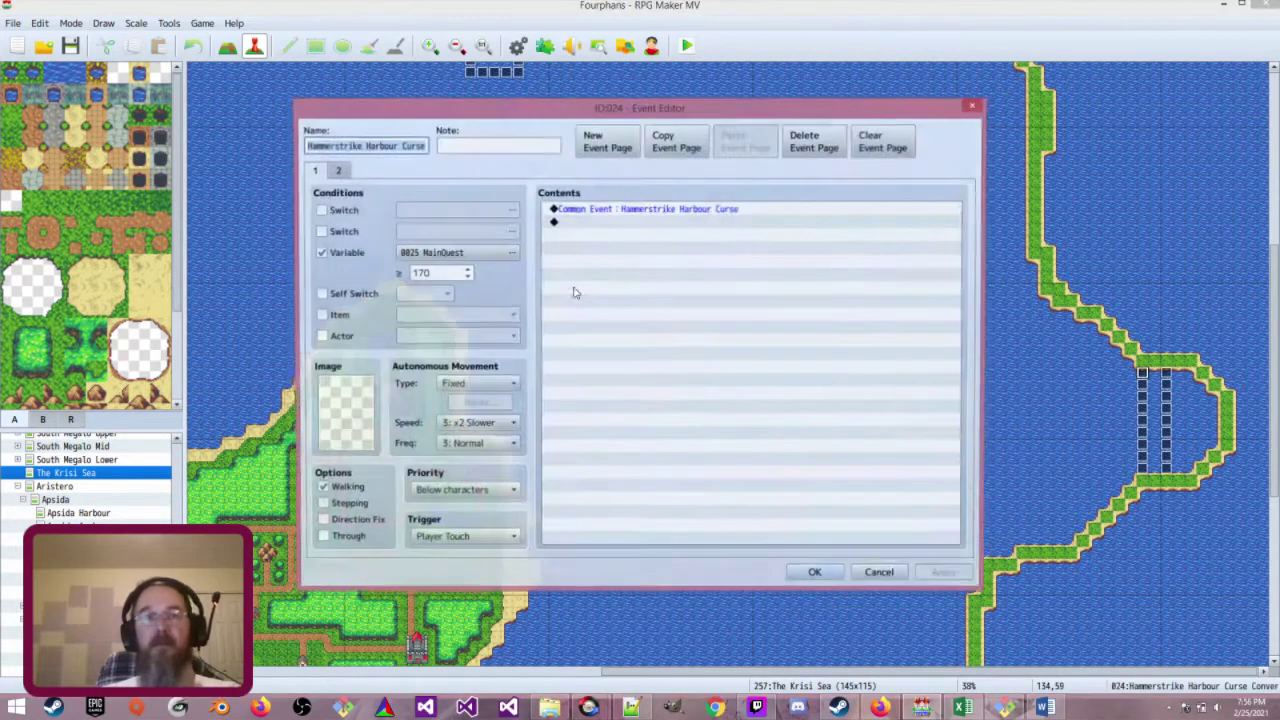
{"action": "left_click", "coordinate": [345, 173]}
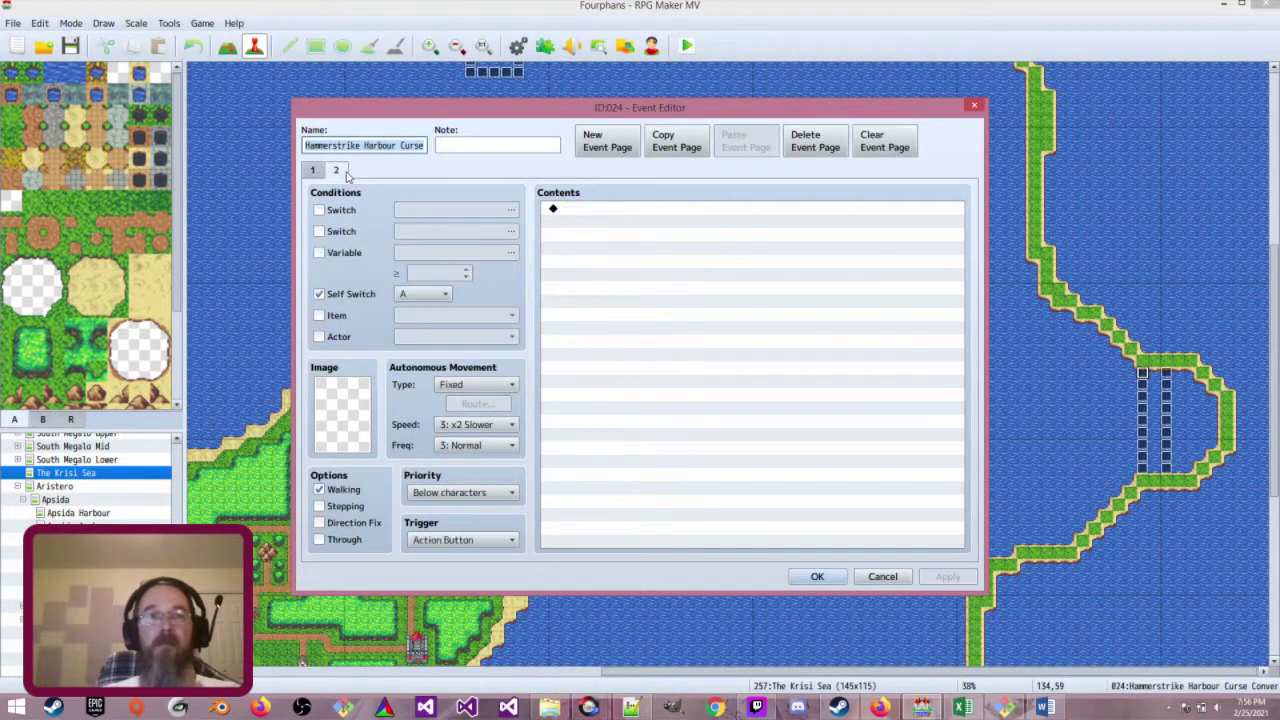
{"action": "left_click", "coordinate": [318, 172]}
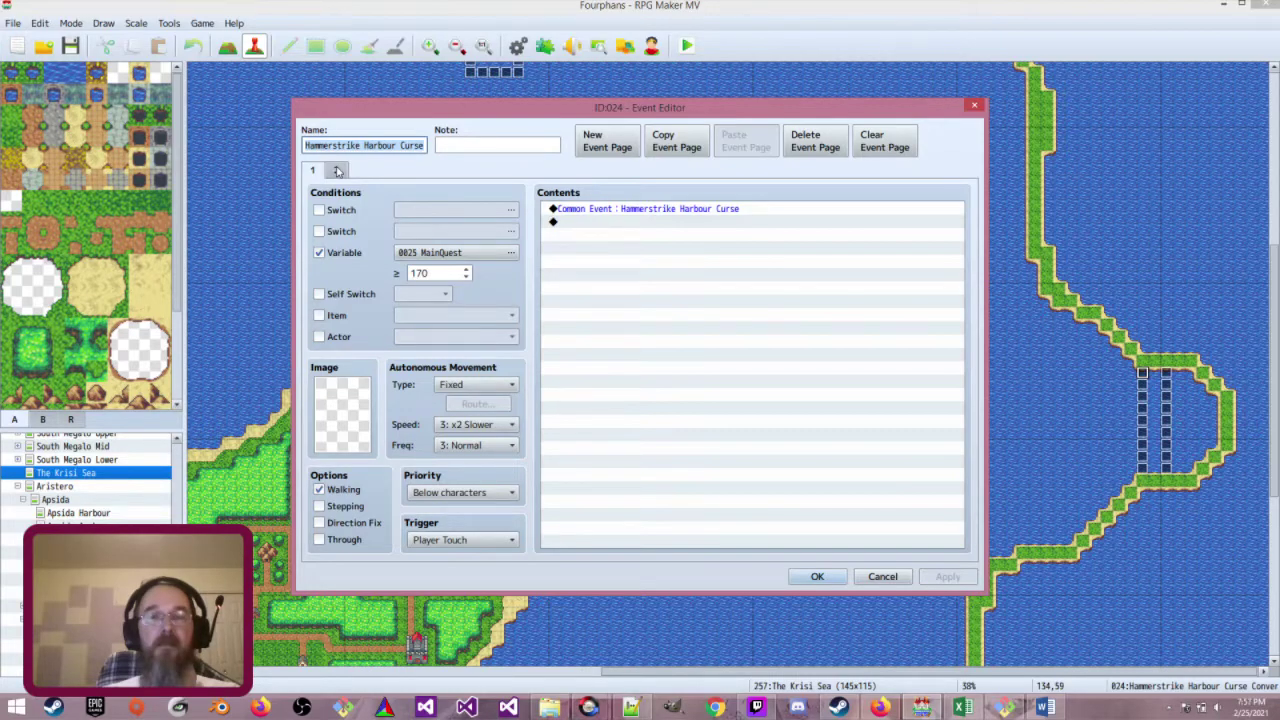
{"action": "left_click", "coordinate": [820, 577]}
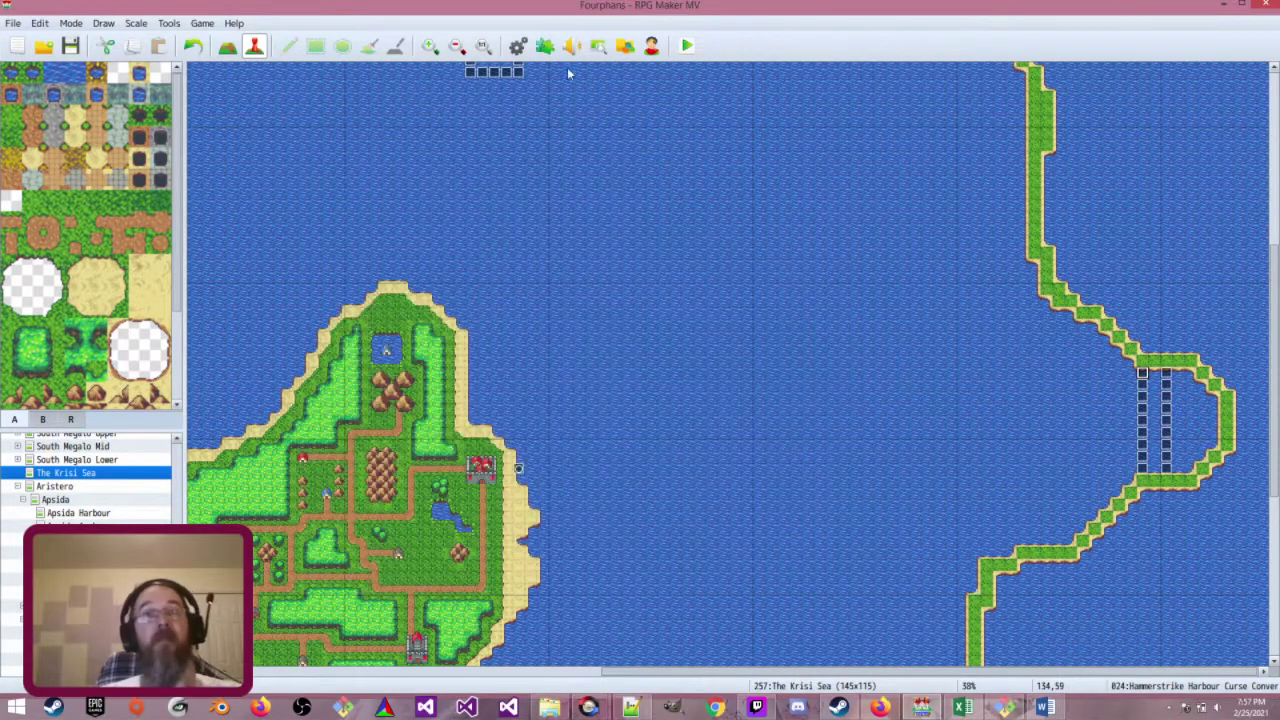
Open the Hammerstrike Harbour Curse common event, number 0122, in the database
{"action": "left_click", "coordinate": [517, 46]}
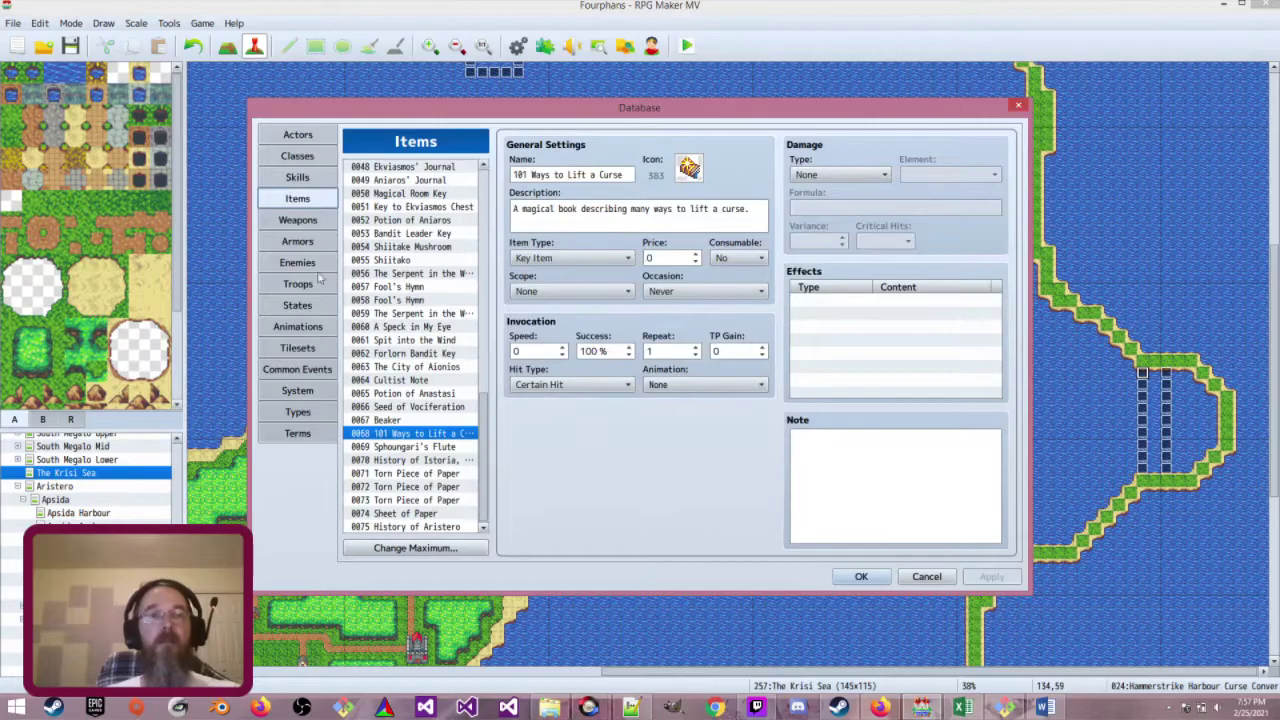
{"action": "left_click", "coordinate": [297, 369]}
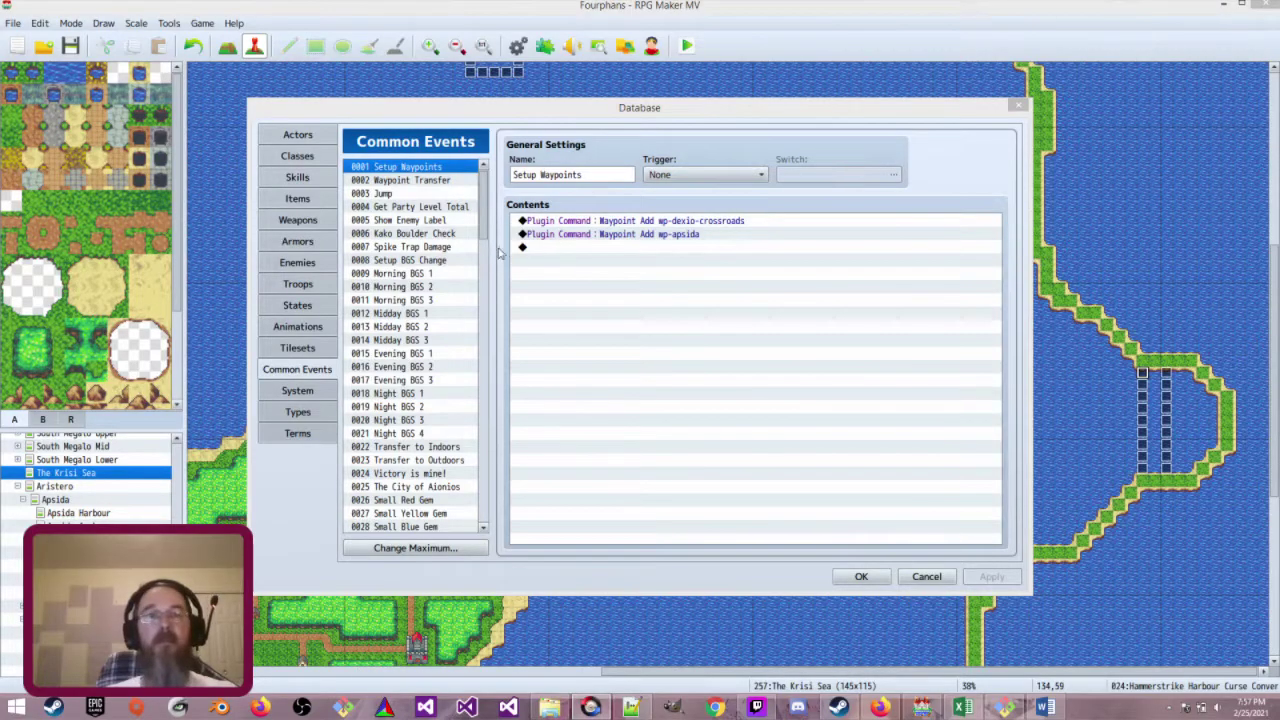
{"action": "left_click_drag", "start_coordinate": [485, 240], "coordinate": [498, 525]}
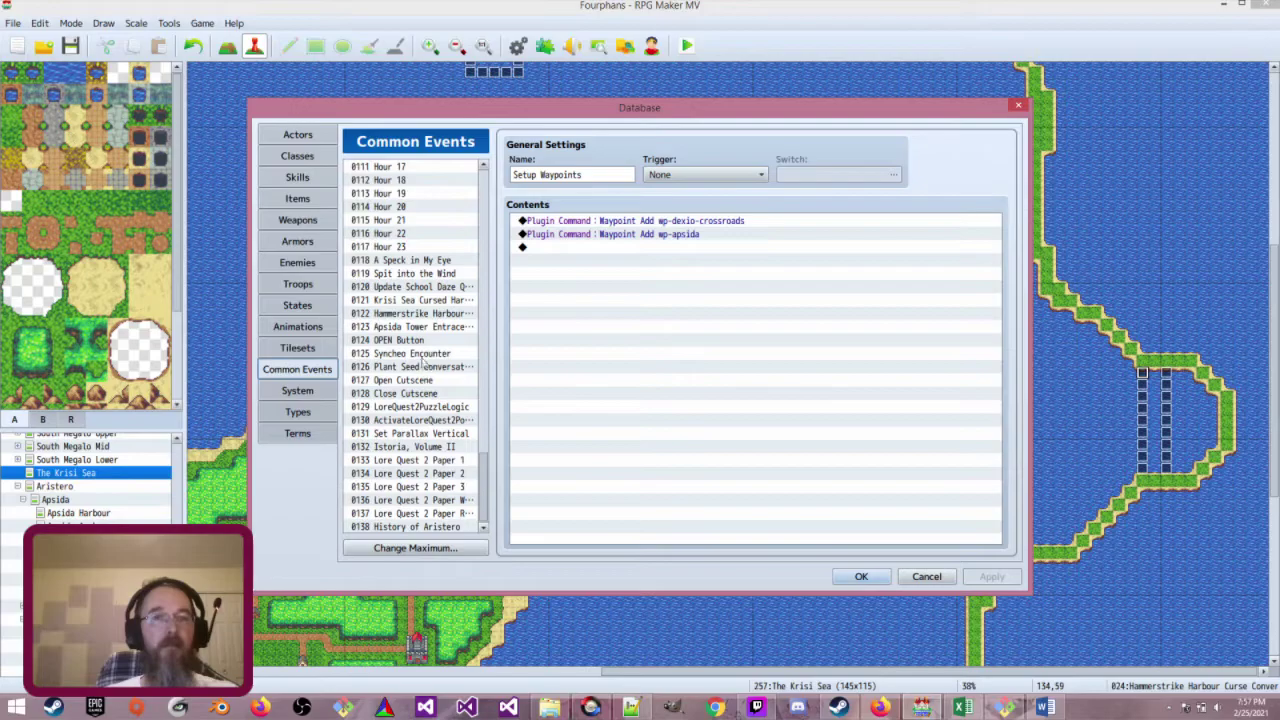
{"action": "left_click", "coordinate": [420, 315]}
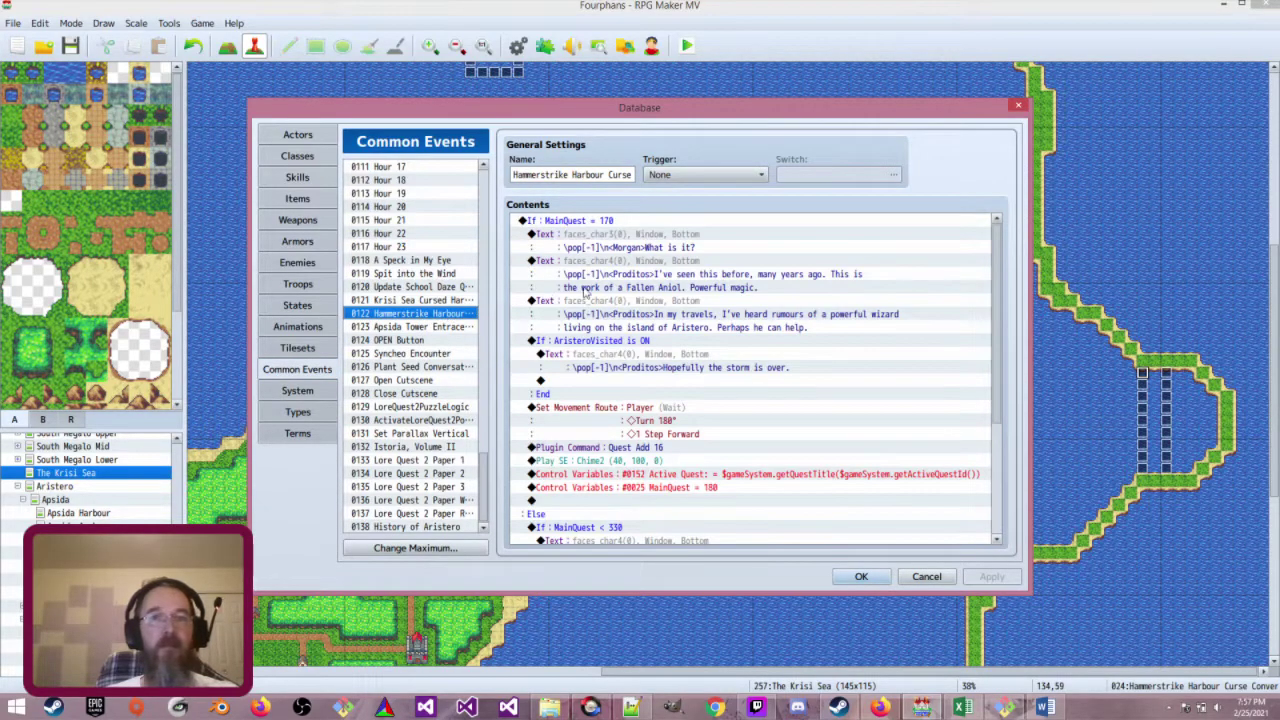
Examine the common event's MainQuest branches, inspect the MainQuest < 330 condition, and confirm the database
{"action": "scroll", "coordinate": [586, 292], "scroll_direction": "down", "scroll_amount": 2}
{"action": "scroll", "coordinate": [586, 291], "scroll_direction": "down", "scroll_amount": 2}
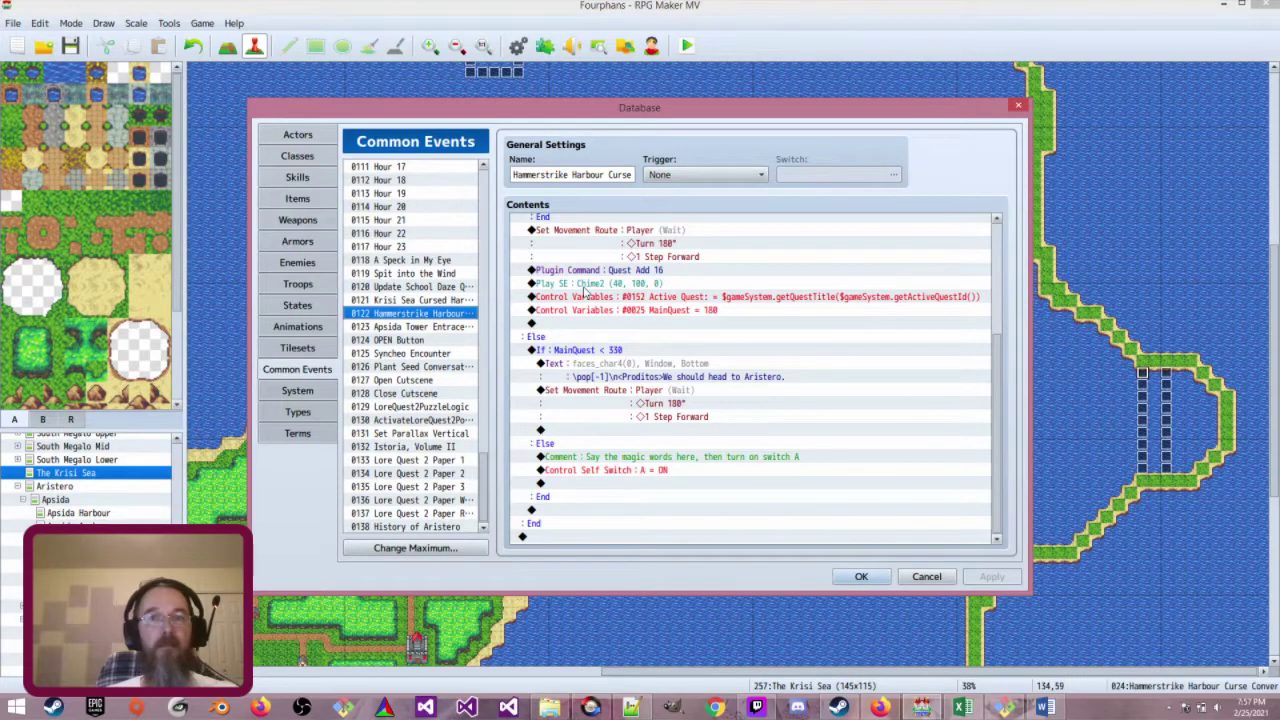
{"action": "scroll", "coordinate": [586, 292], "scroll_direction": "up", "scroll_amount": 5}
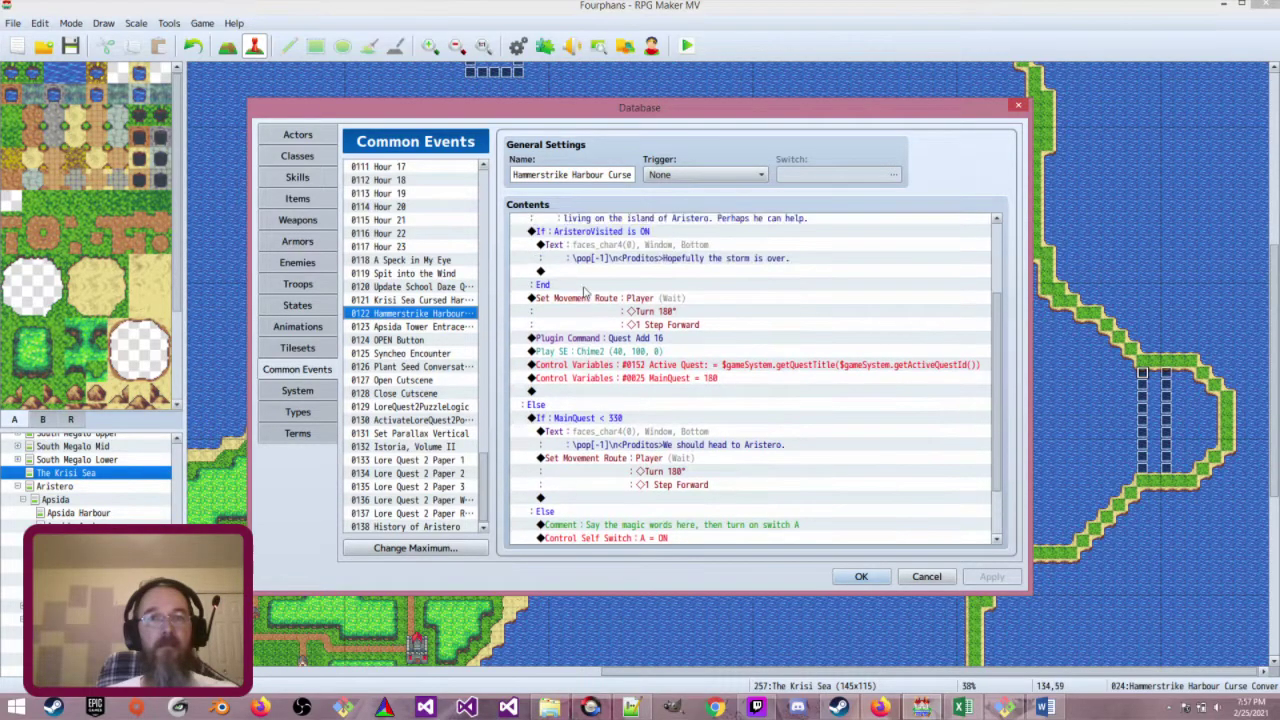
{"action": "scroll", "coordinate": [586, 292], "scroll_direction": "down", "scroll_amount": 3}
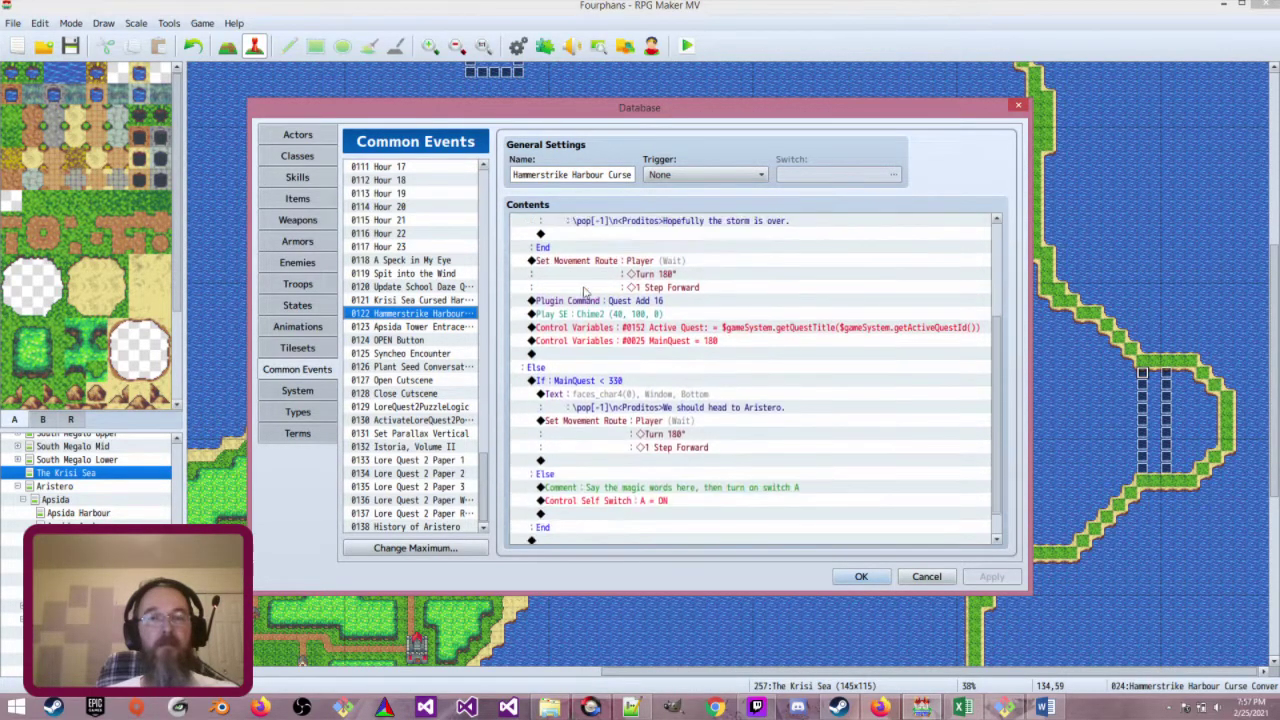
{"action": "scroll", "coordinate": [586, 291], "scroll_direction": "down", "scroll_amount": 1}
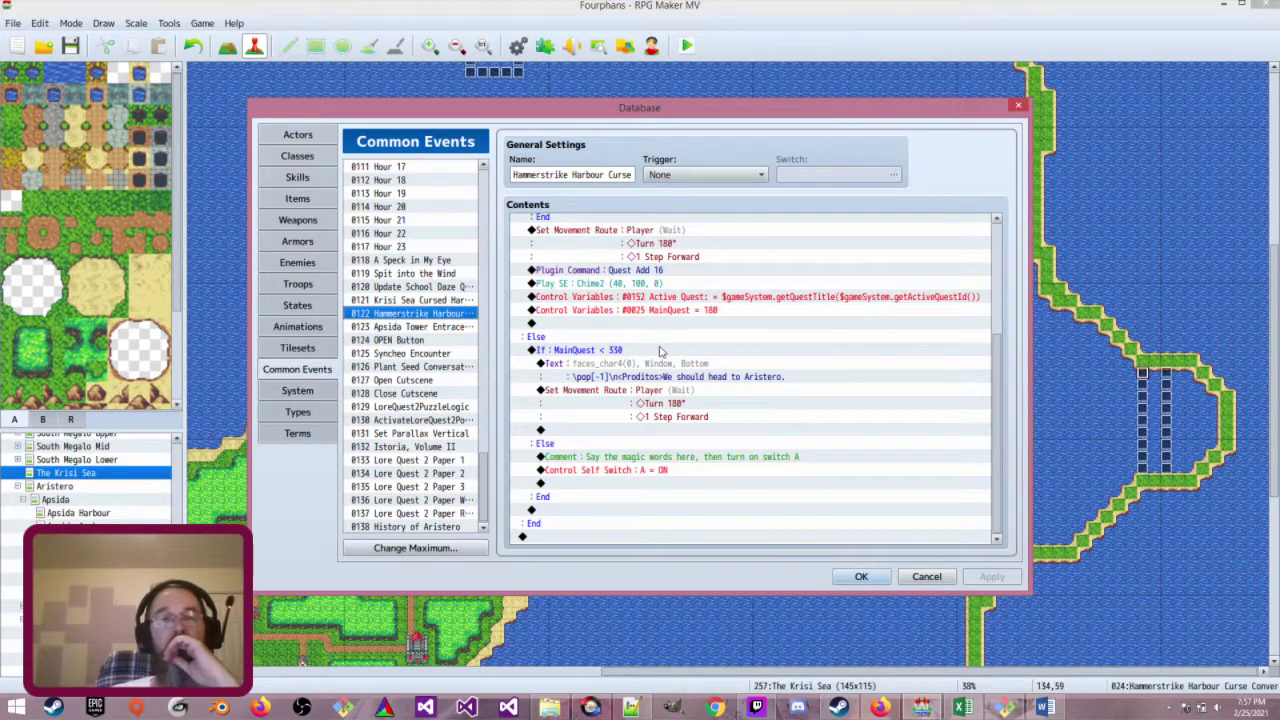
{"action": "left_click", "coordinate": [660, 351]}
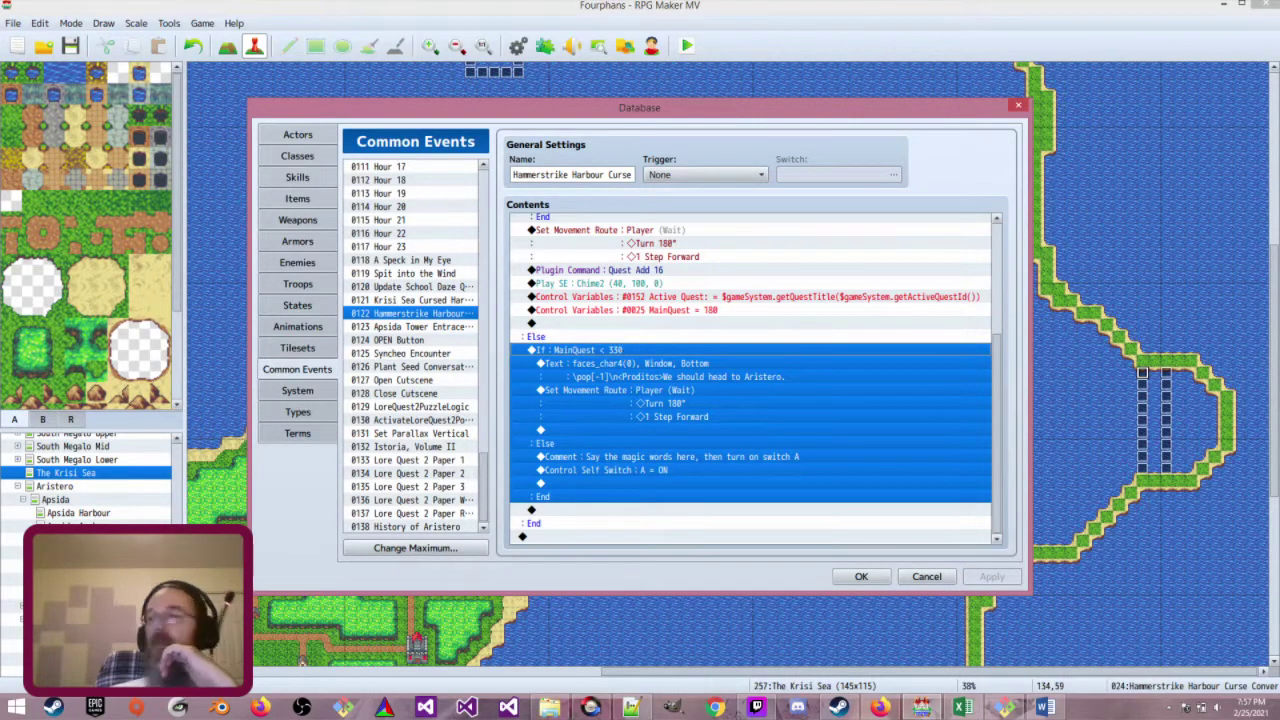
{"action": "key", "text": "Return"}
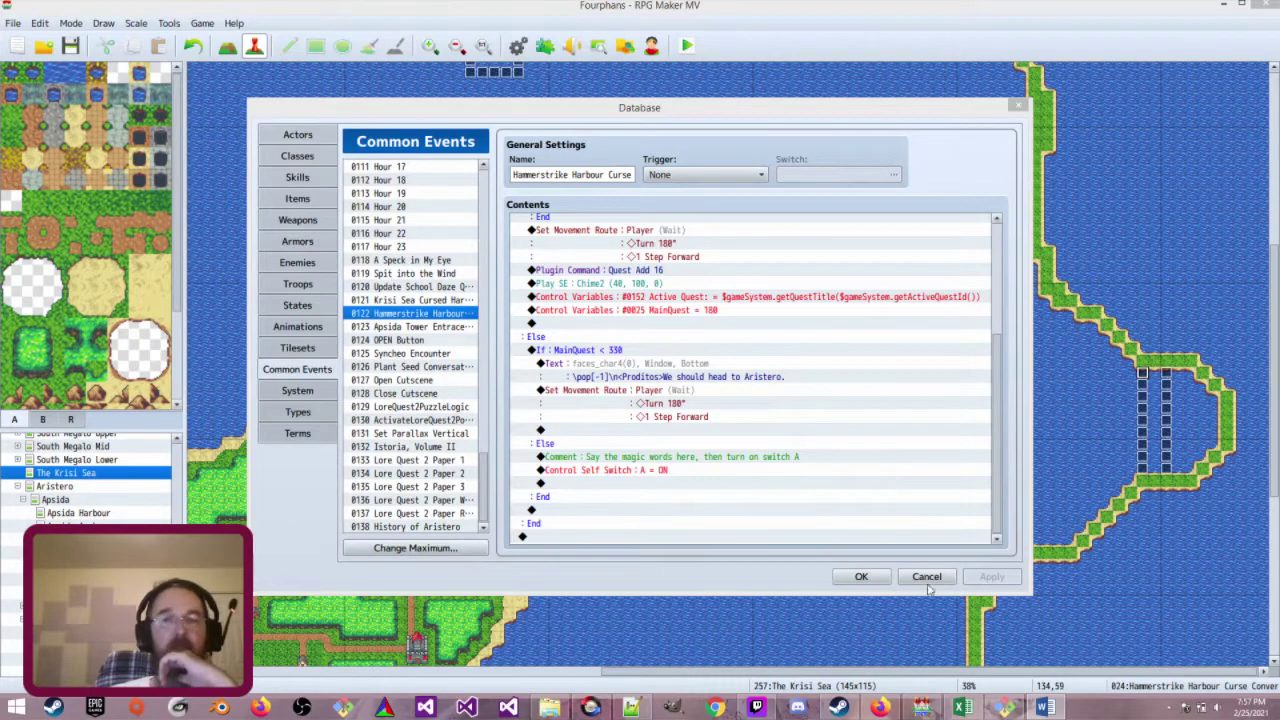
{"action": "left_click", "coordinate": [861, 577]}
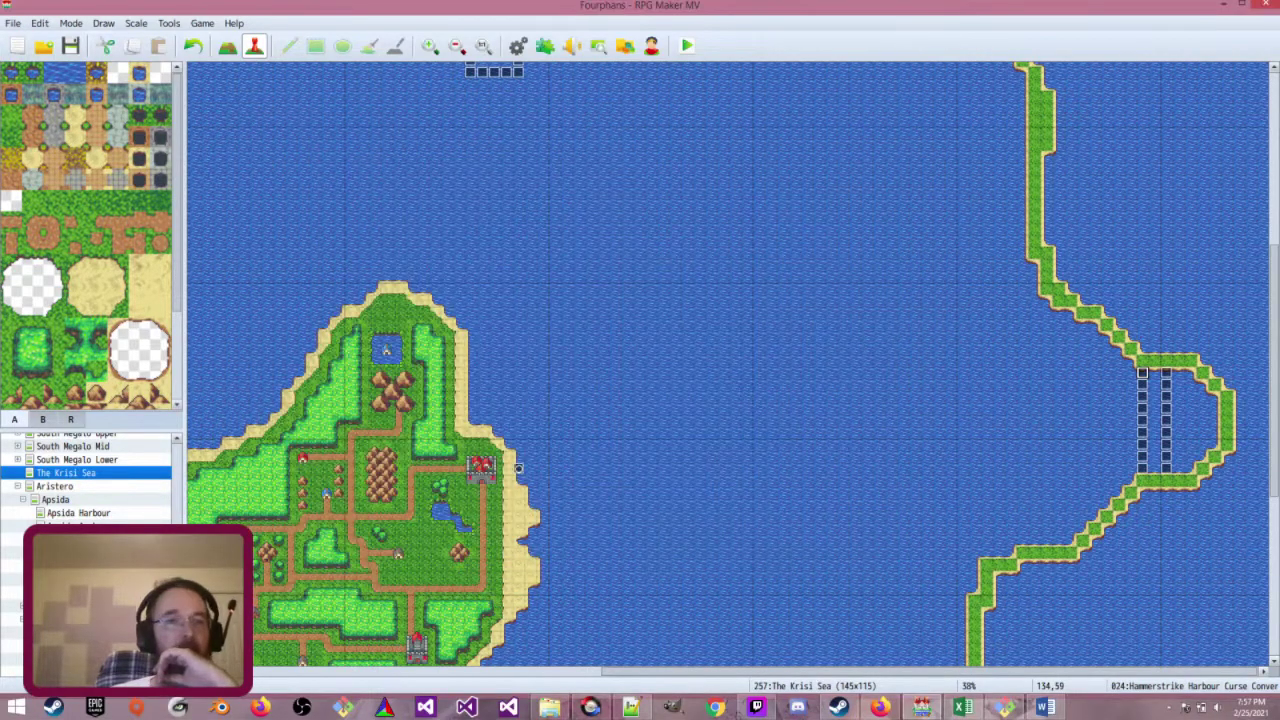
Open the Apsida Archway map and review the Transfer to Apsida Harbour event at 12,14, confirming it
{"action": "left_click", "coordinate": [128, 513]}
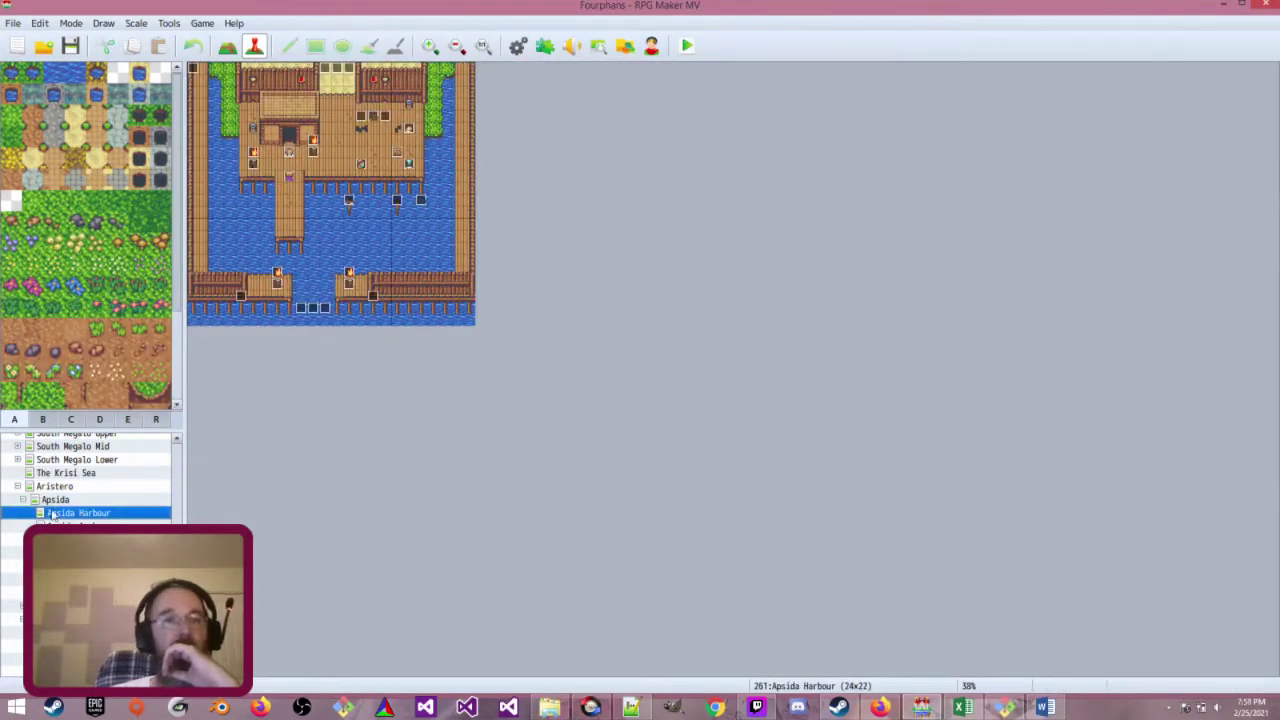
{"action": "left_click", "coordinate": [90, 526]}
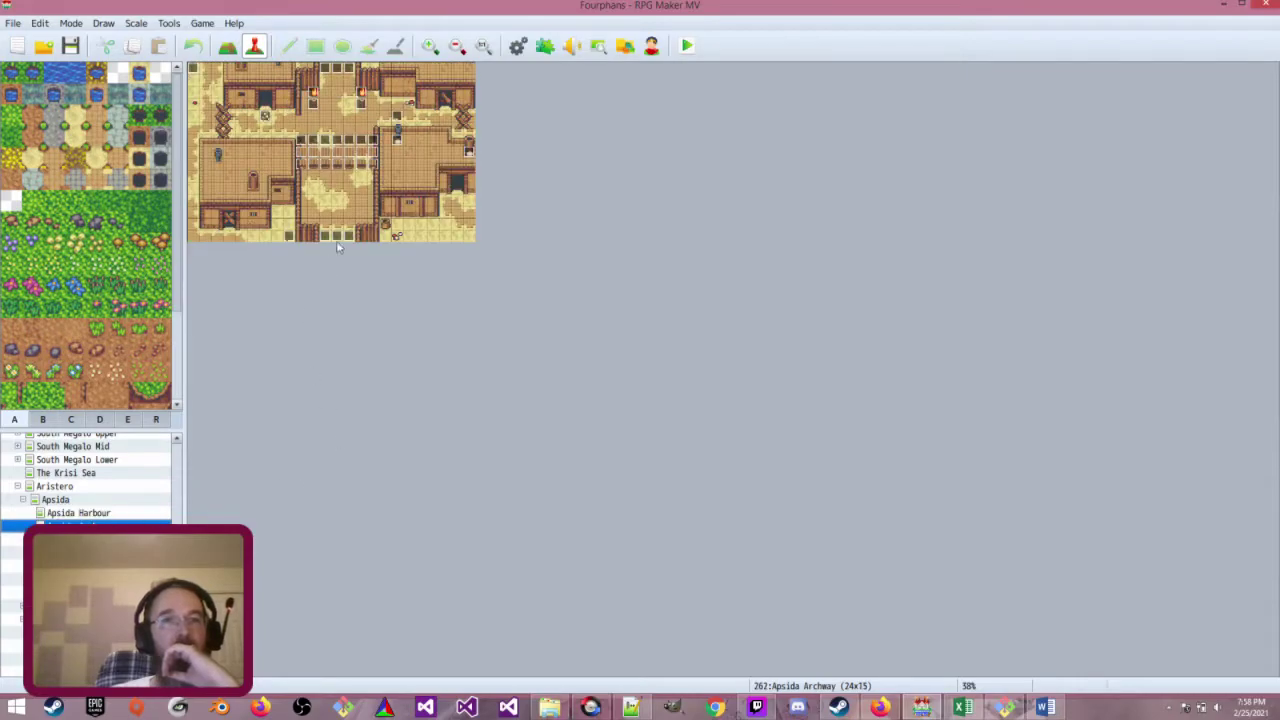
{"action": "double_click", "coordinate": [340, 238]}
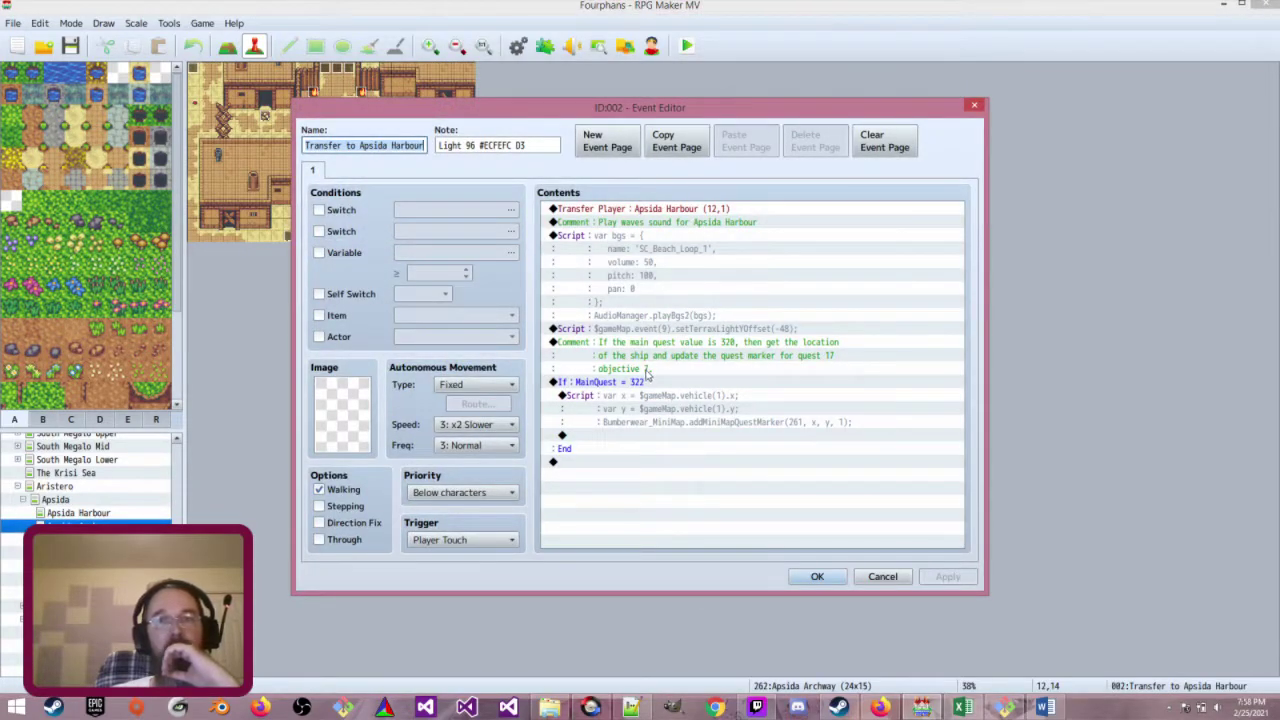
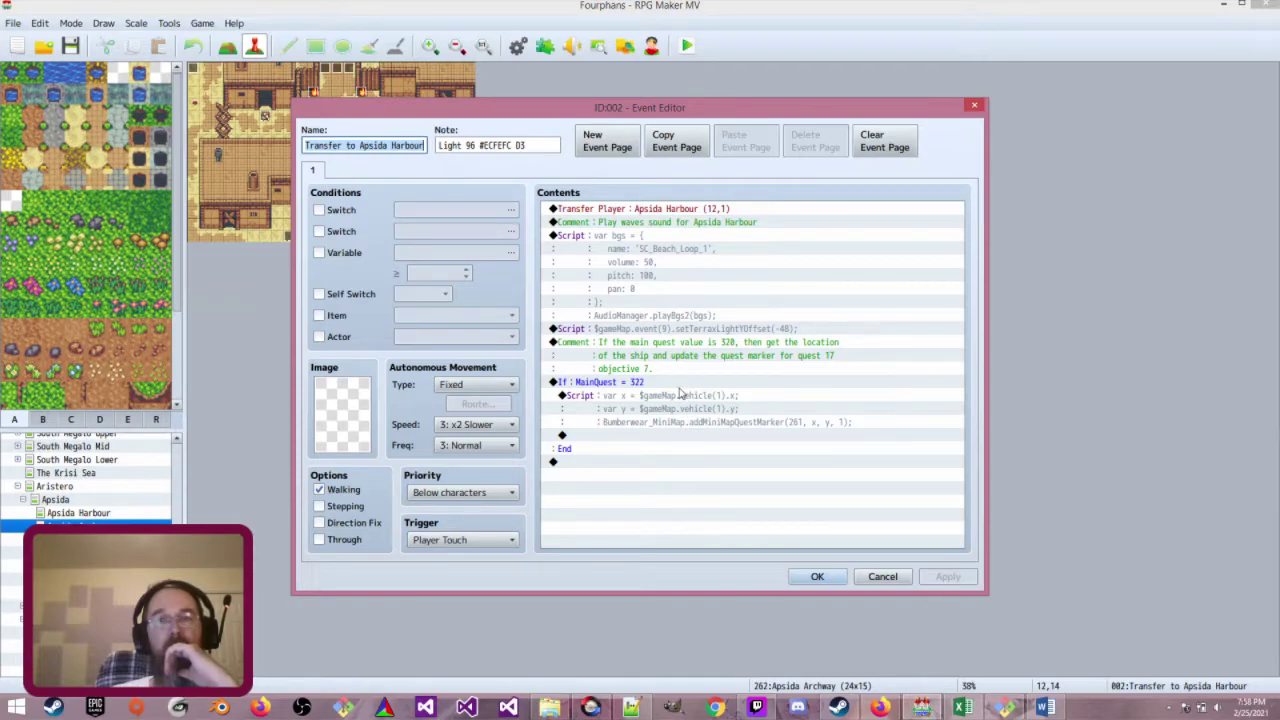
{"action": "left_click", "coordinate": [815, 576]}
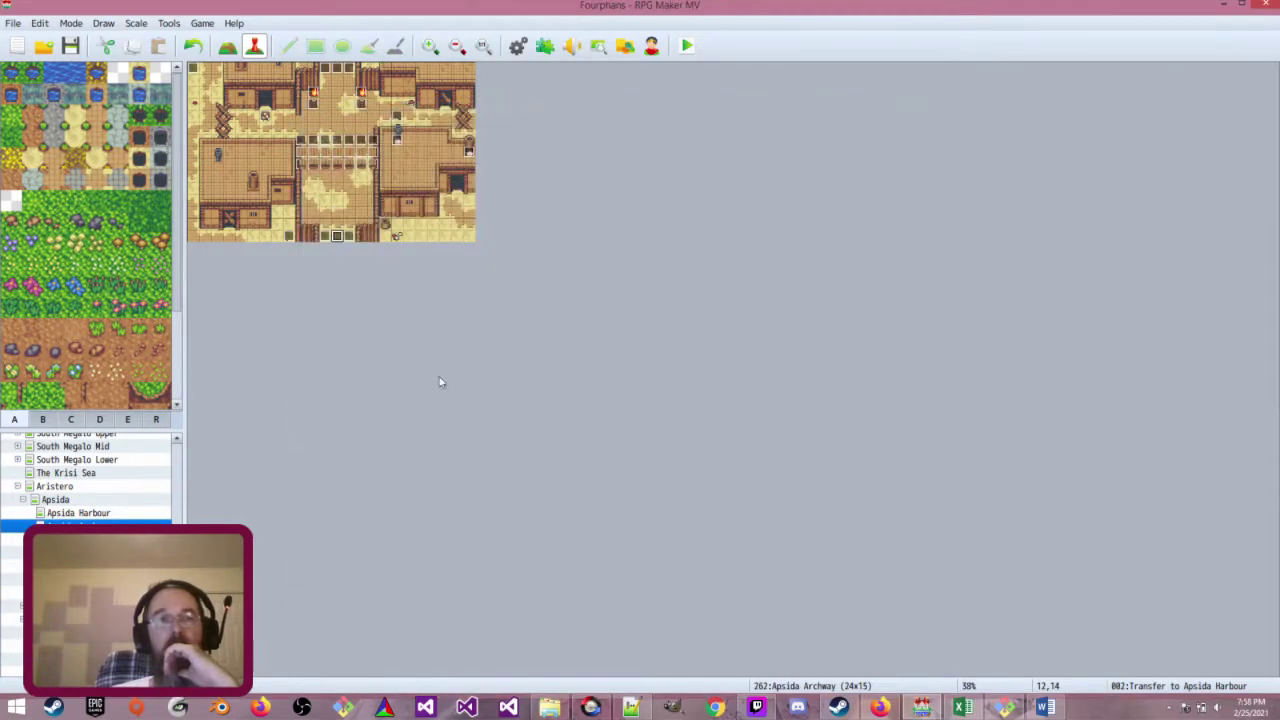
Return to the Apsida Harbour map and review both pages of the Mysterious Stranger event at 8,9, confirming it
{"action": "left_click", "coordinate": [150, 538]}
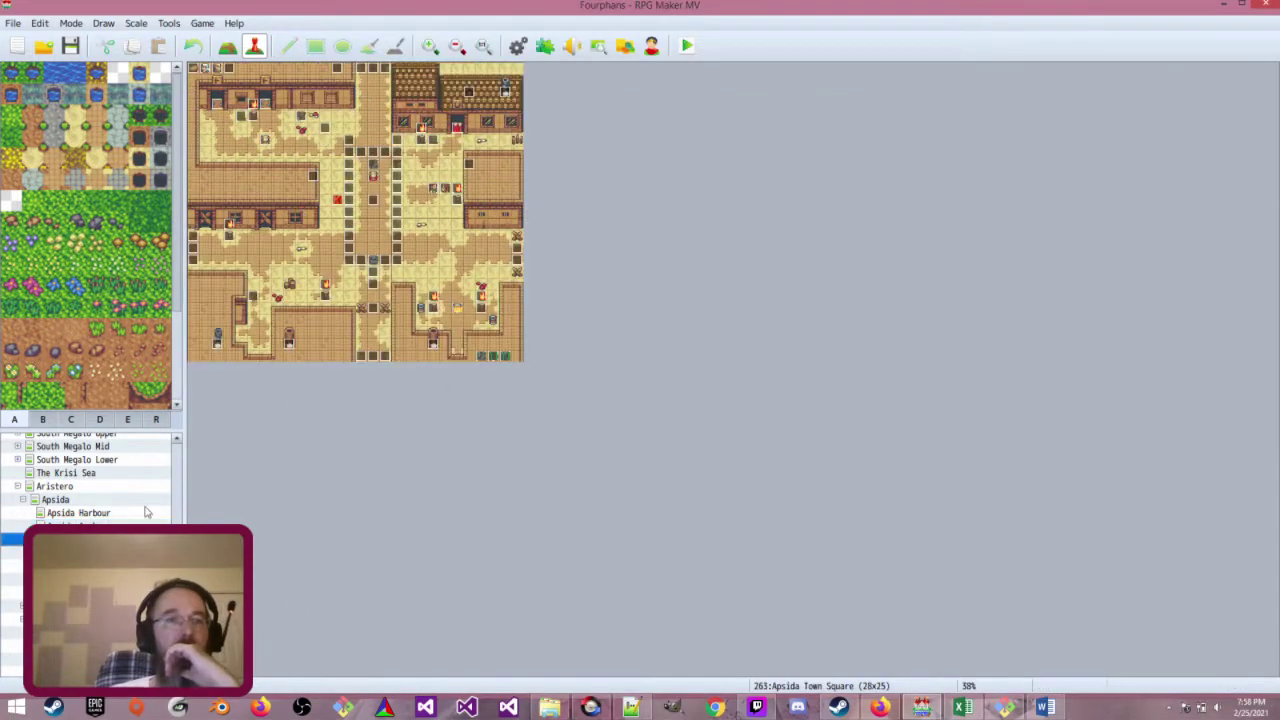
{"action": "left_click", "coordinate": [150, 513]}
{"action": "double_click", "coordinate": [289, 176]}
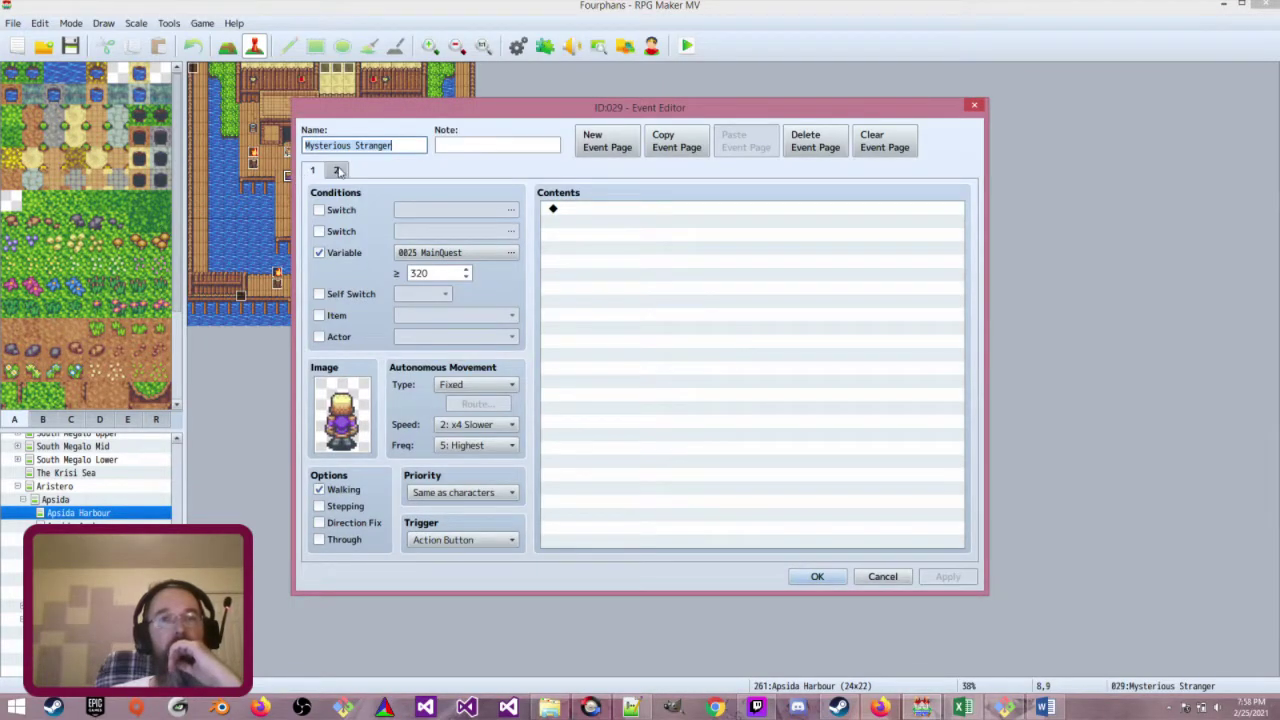
{"action": "left_click", "coordinate": [338, 171]}
{"action": "left_click", "coordinate": [314, 171]}
{"action": "left_click", "coordinate": [338, 171]}
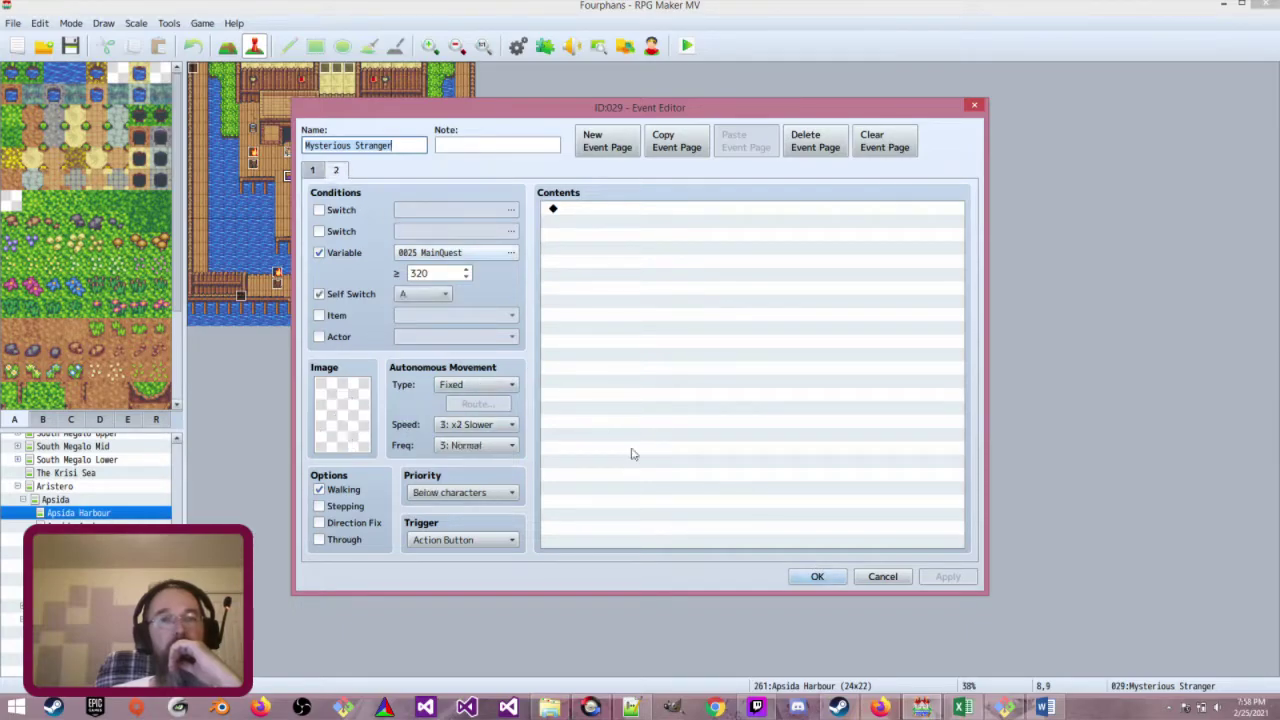
{"action": "left_click", "coordinate": [815, 577]}
Open the First Time Autorun event at 0,0 on the Apsida Harbour map, review its pages 1, 3 and 4, and confirm it
{"action": "left_click", "coordinate": [290, 68]}
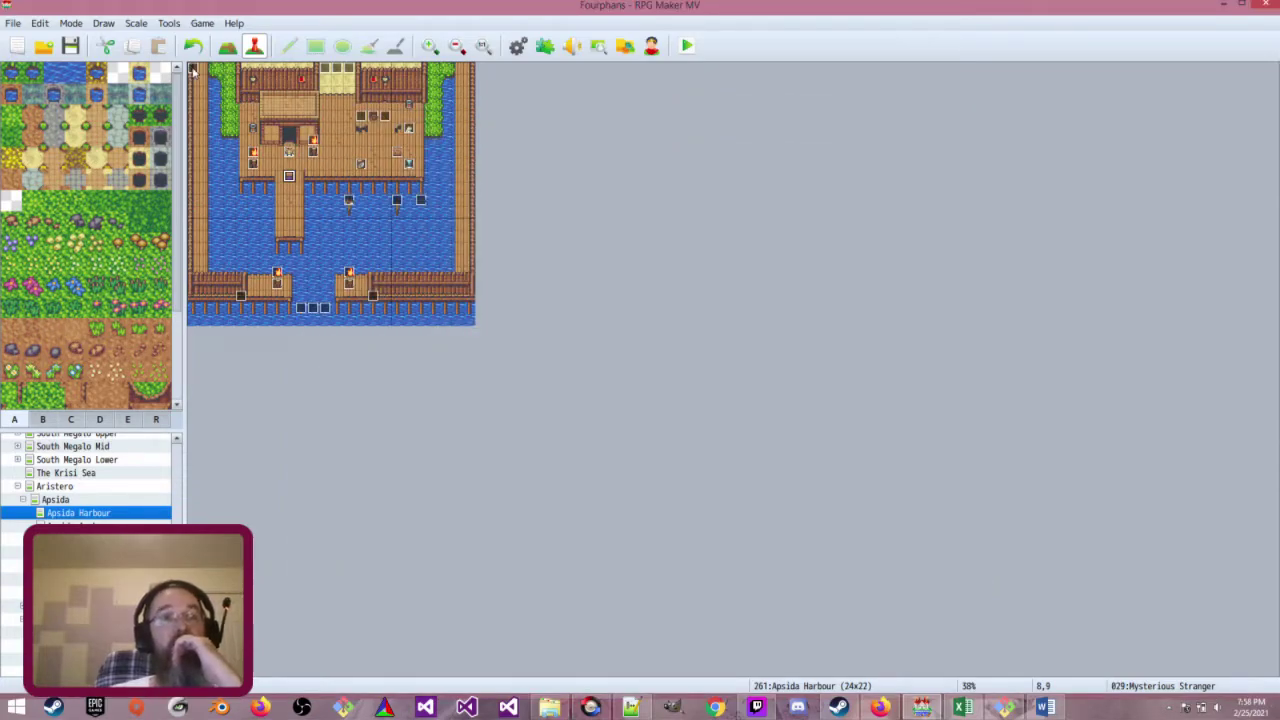
{"action": "double_click", "coordinate": [290, 68]}
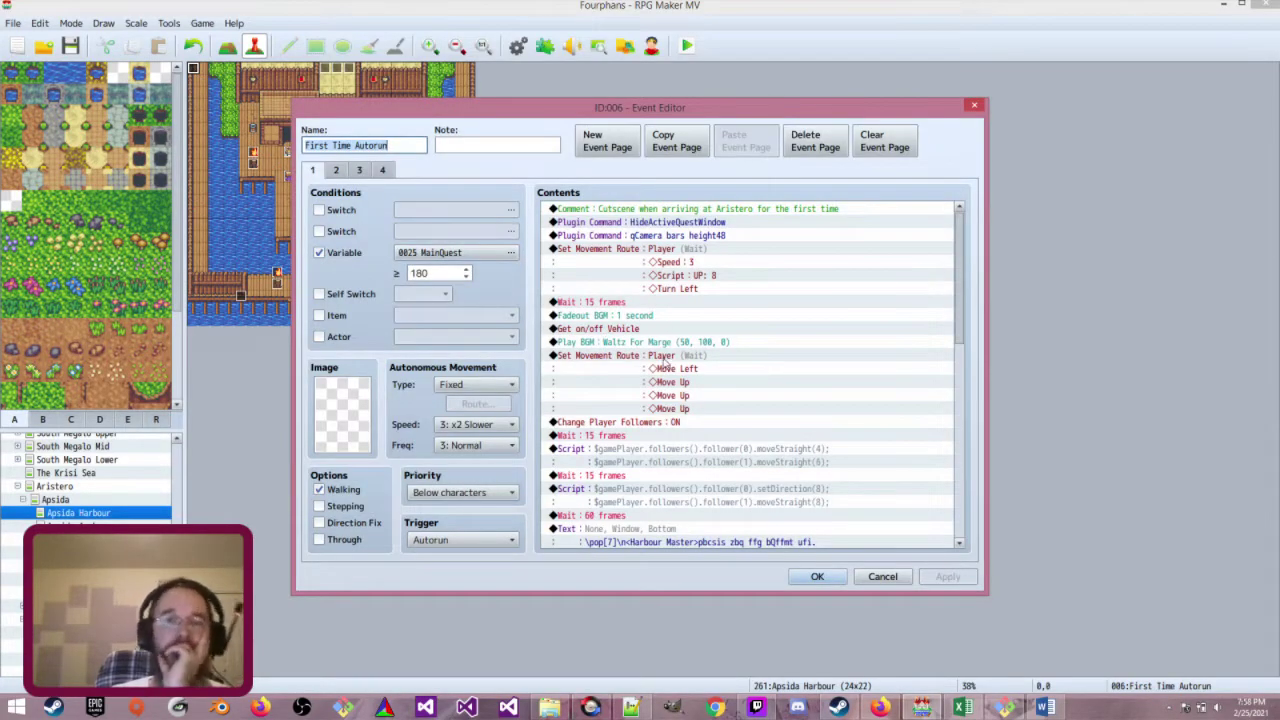
{"action": "scroll", "coordinate": [665, 362], "scroll_direction": "down", "scroll_amount": 7}
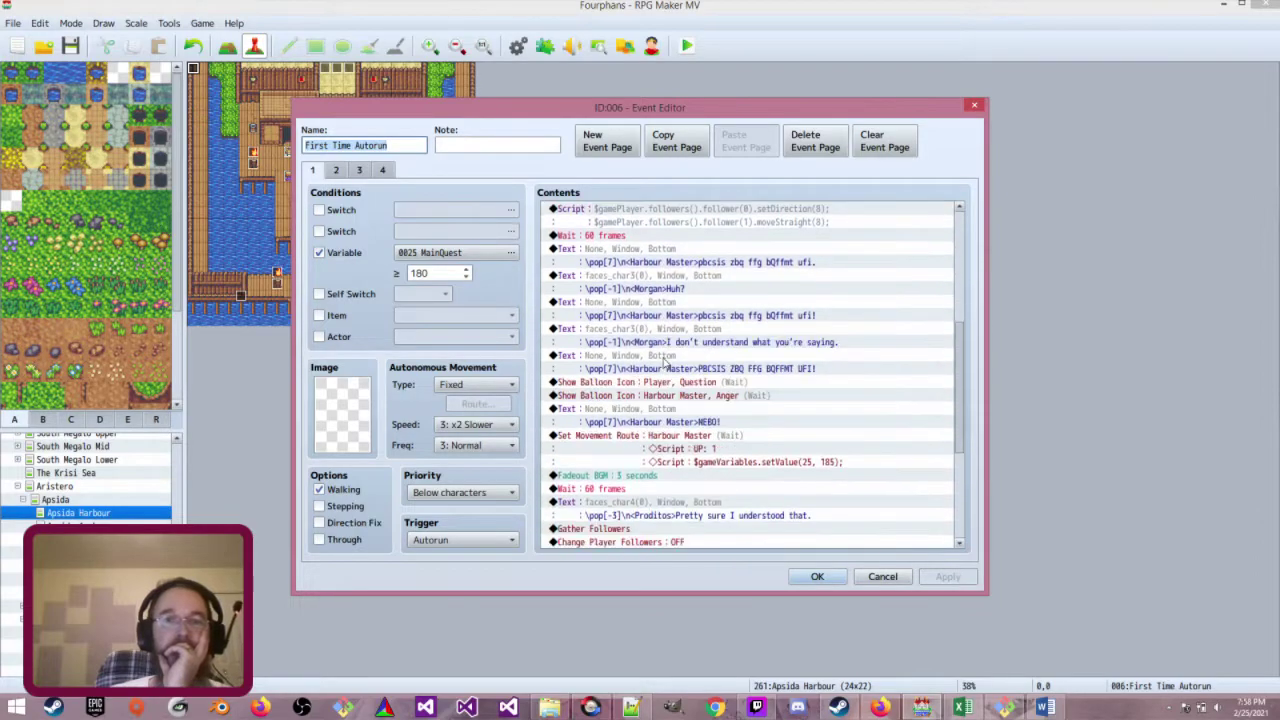
{"action": "scroll", "coordinate": [665, 362], "scroll_direction": "down", "scroll_amount": 3}
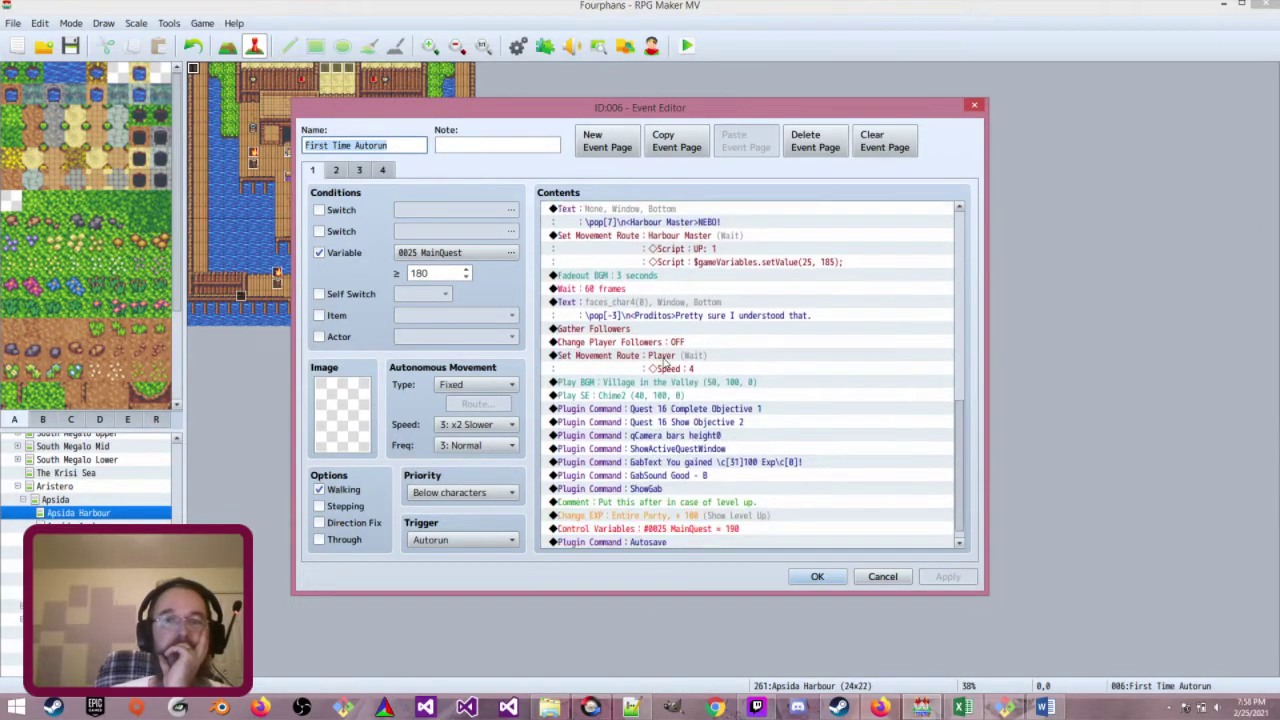
{"action": "left_click", "coordinate": [383, 171]}
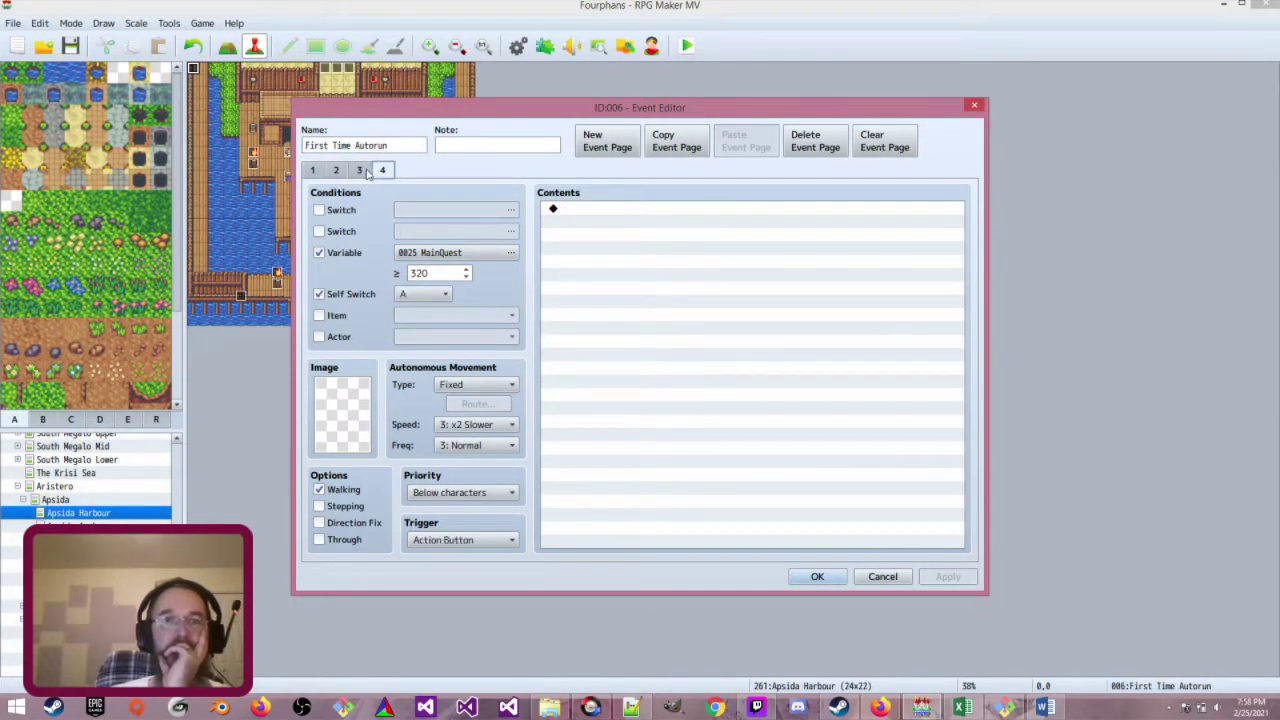
{"action": "left_click", "coordinate": [366, 172]}
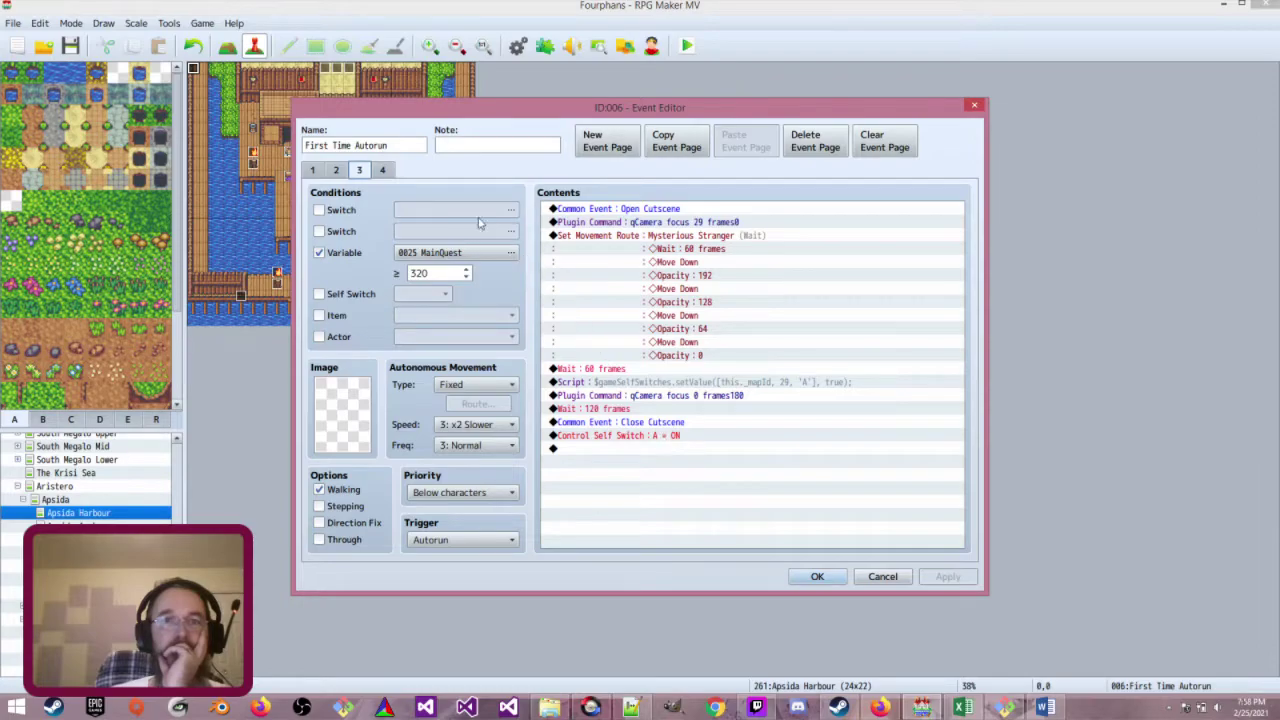
{"action": "left_click", "coordinate": [382, 171]}
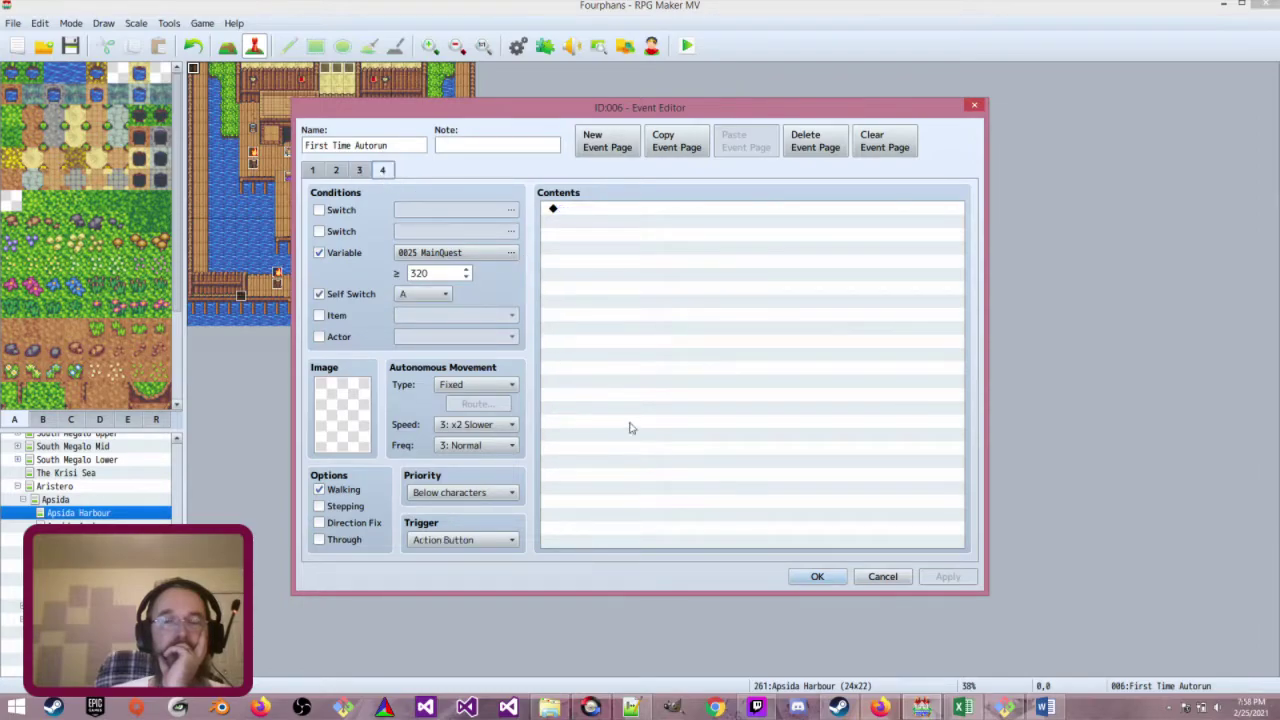
{"action": "left_click", "coordinate": [812, 577]}
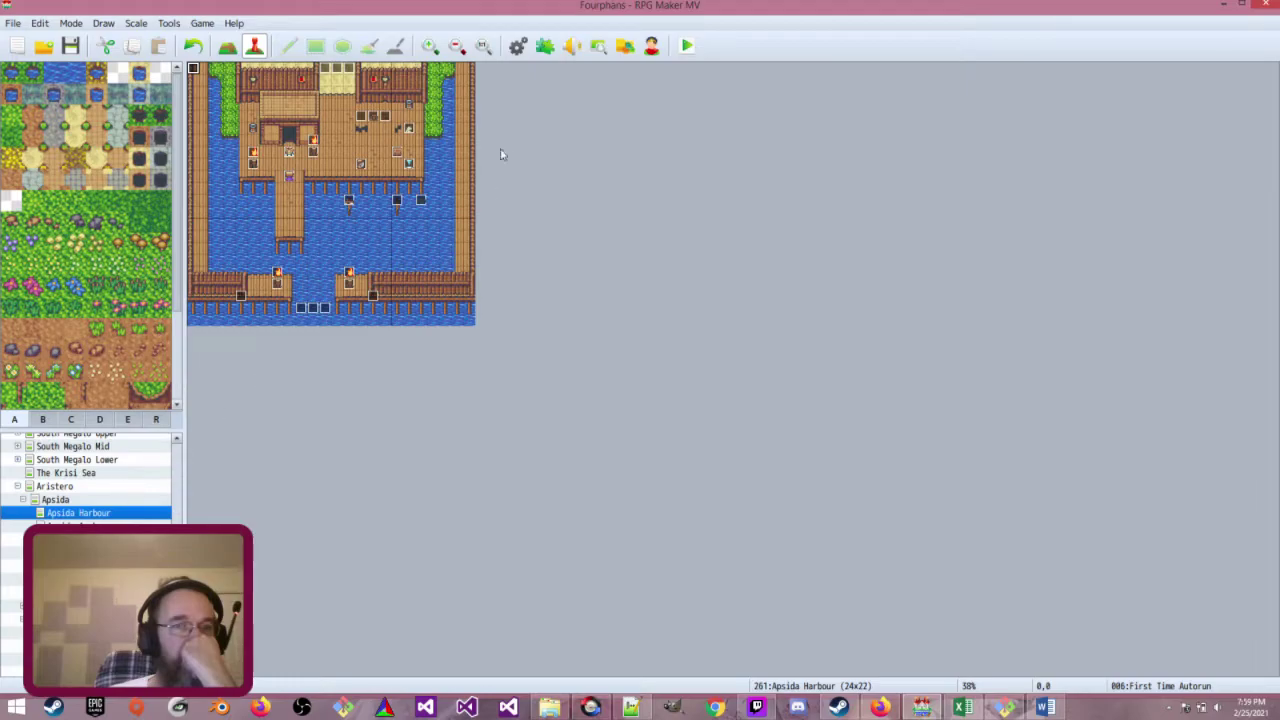
Reopen the Hammerstrike Harbour Curse common event in the database and examine its MainQuest = 170 branch
{"action": "left_click", "coordinate": [517, 45]}
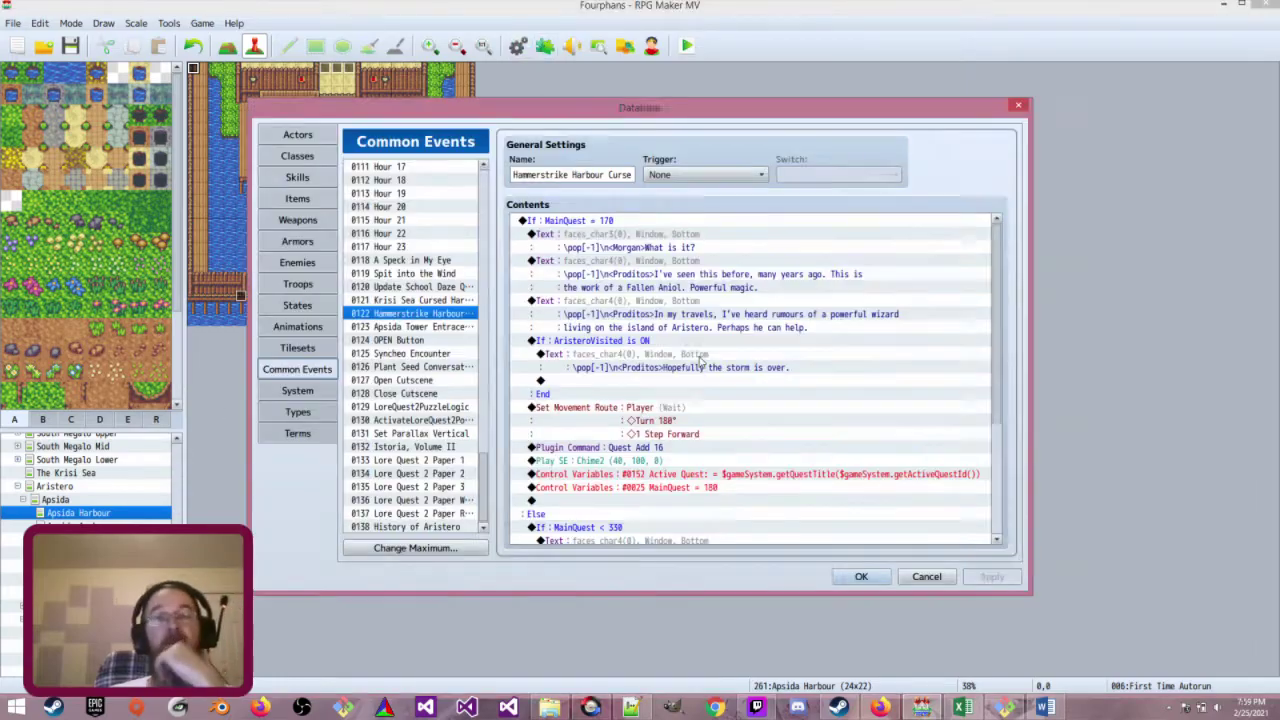
{"action": "scroll", "coordinate": [617, 447], "scroll_direction": "down", "scroll_amount": 2}
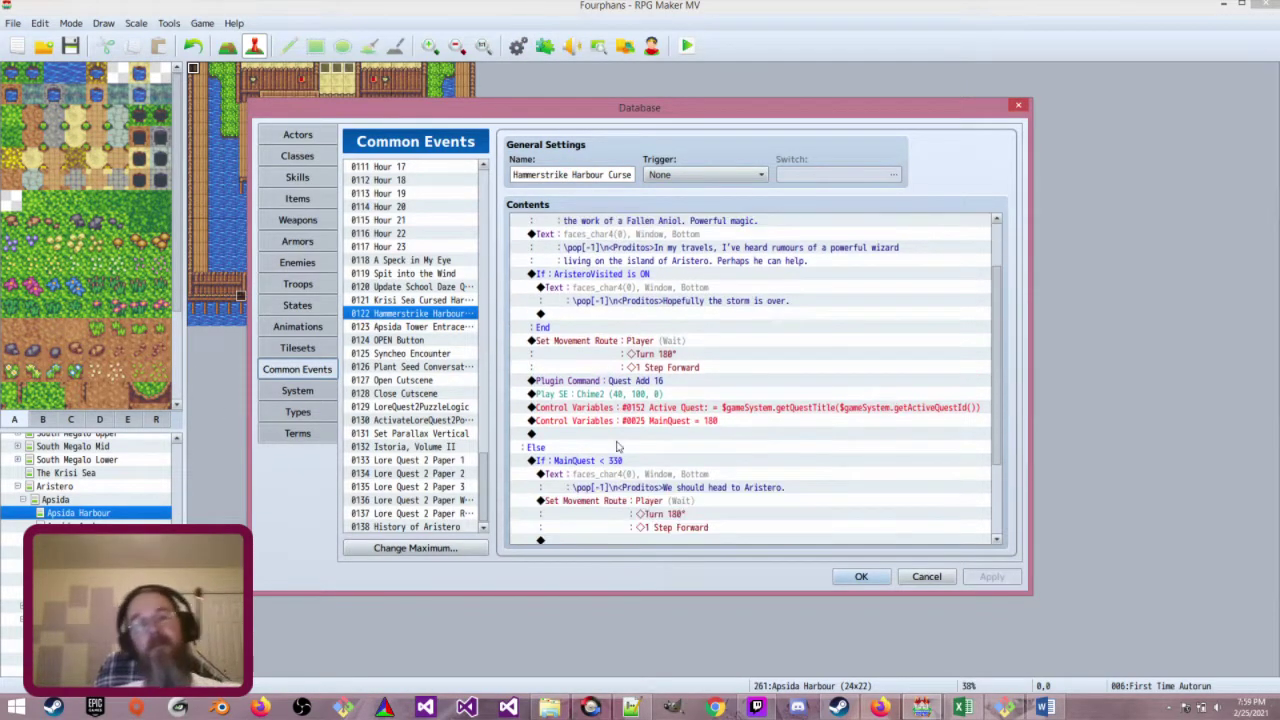
{"action": "scroll", "coordinate": [617, 447], "scroll_direction": "up", "scroll_amount": 2}
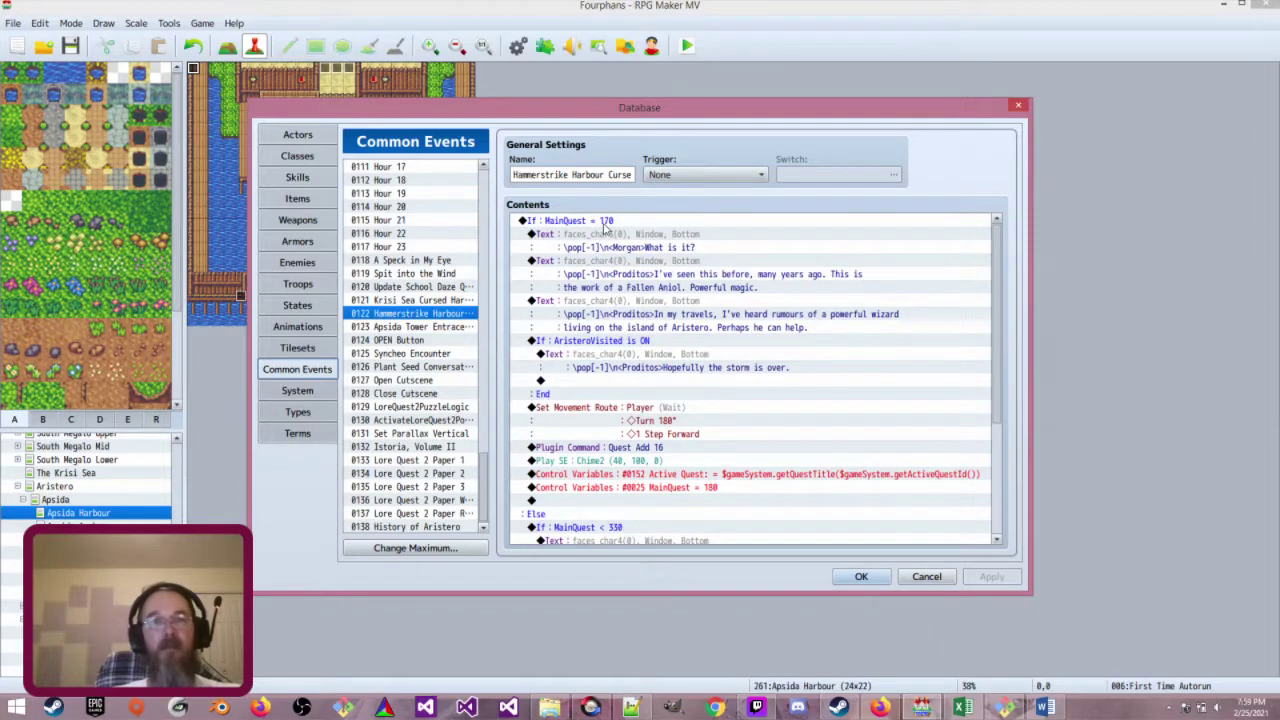
{"action": "left_click", "coordinate": [604, 222]}
{"action": "scroll", "coordinate": [604, 228], "scroll_direction": "down", "scroll_amount": 1}
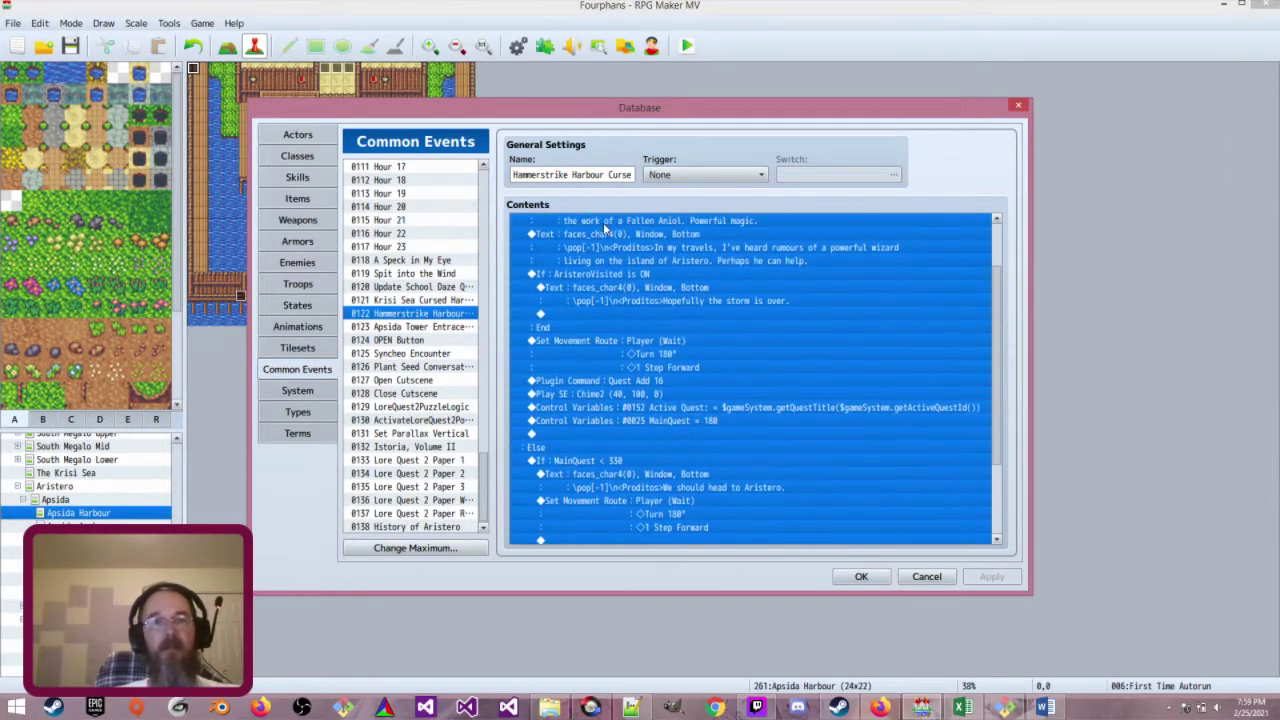
{"action": "scroll", "coordinate": [605, 232], "scroll_direction": "up", "scroll_amount": 2}
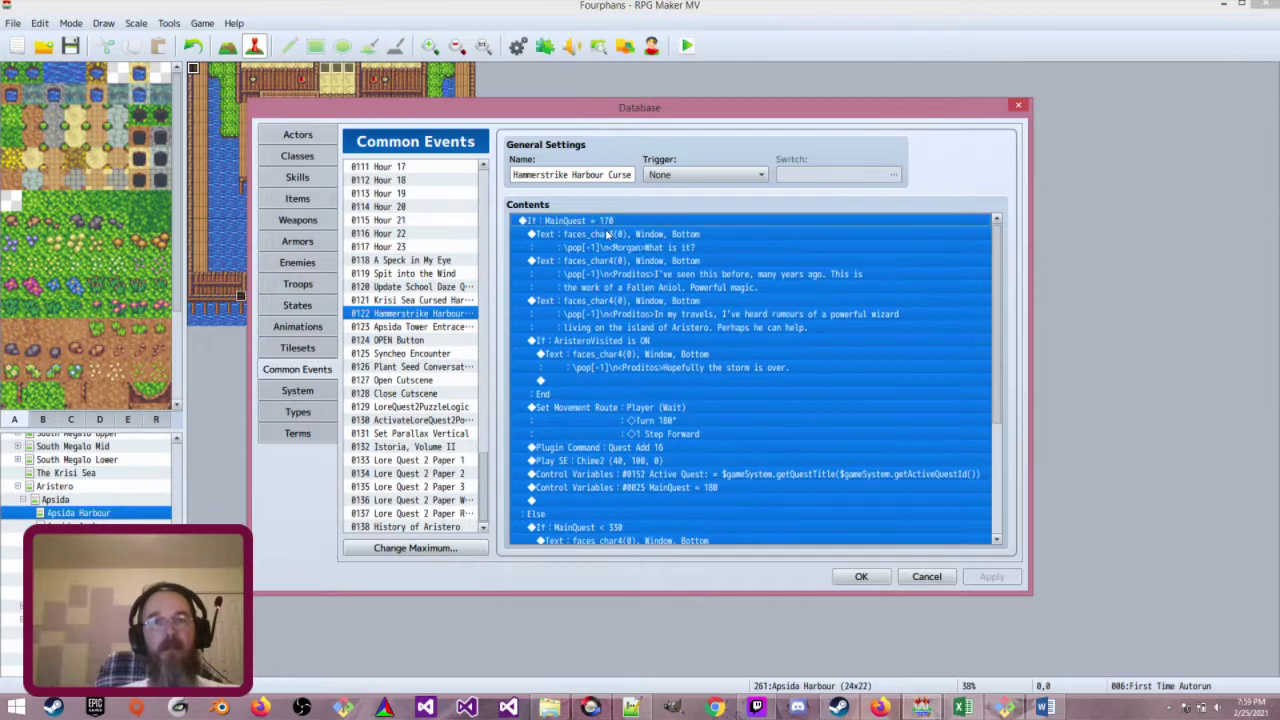
{"action": "left_click", "coordinate": [605, 230]}
Change the nested MainQuest condition in the Else branch to less than 322
{"action": "scroll", "coordinate": [614, 396], "scroll_direction": "down", "scroll_amount": 4}
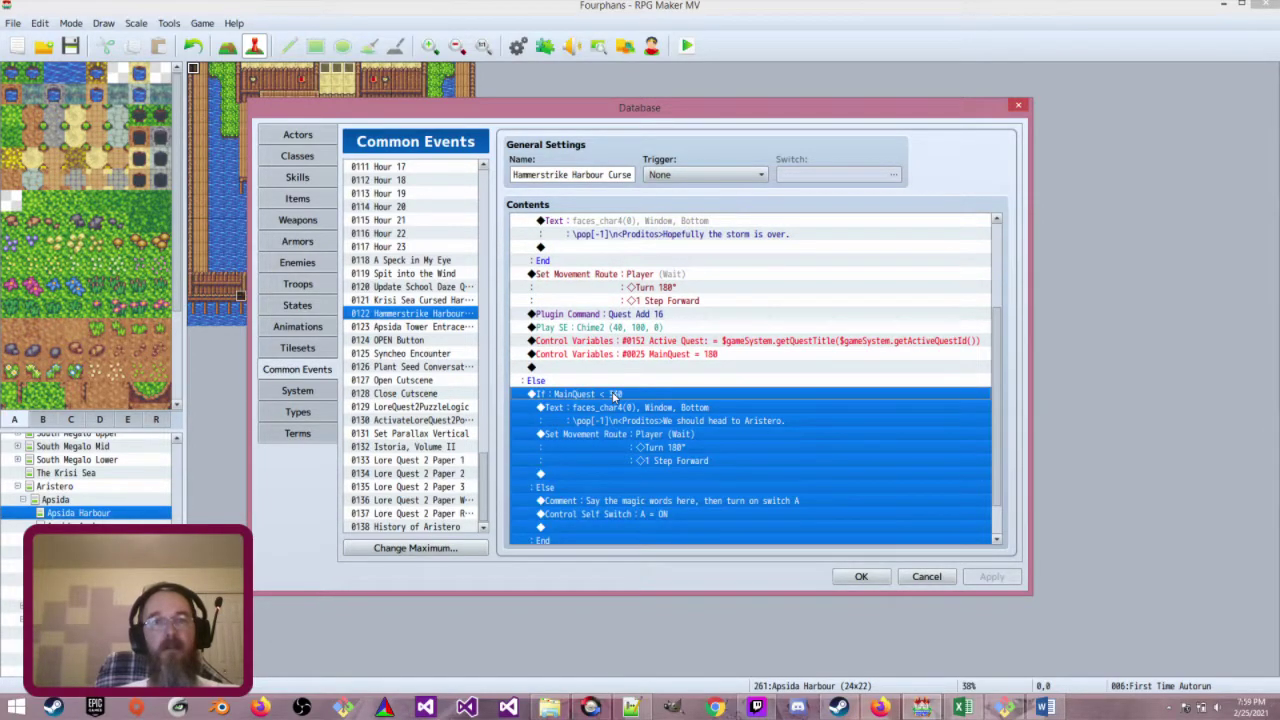
{"action": "double_click", "coordinate": [614, 397]}
{"action": "double_click", "coordinate": [775, 334]}
{"action": "type", "text": "330"}
{"action": "double_click", "coordinate": [776, 334]}
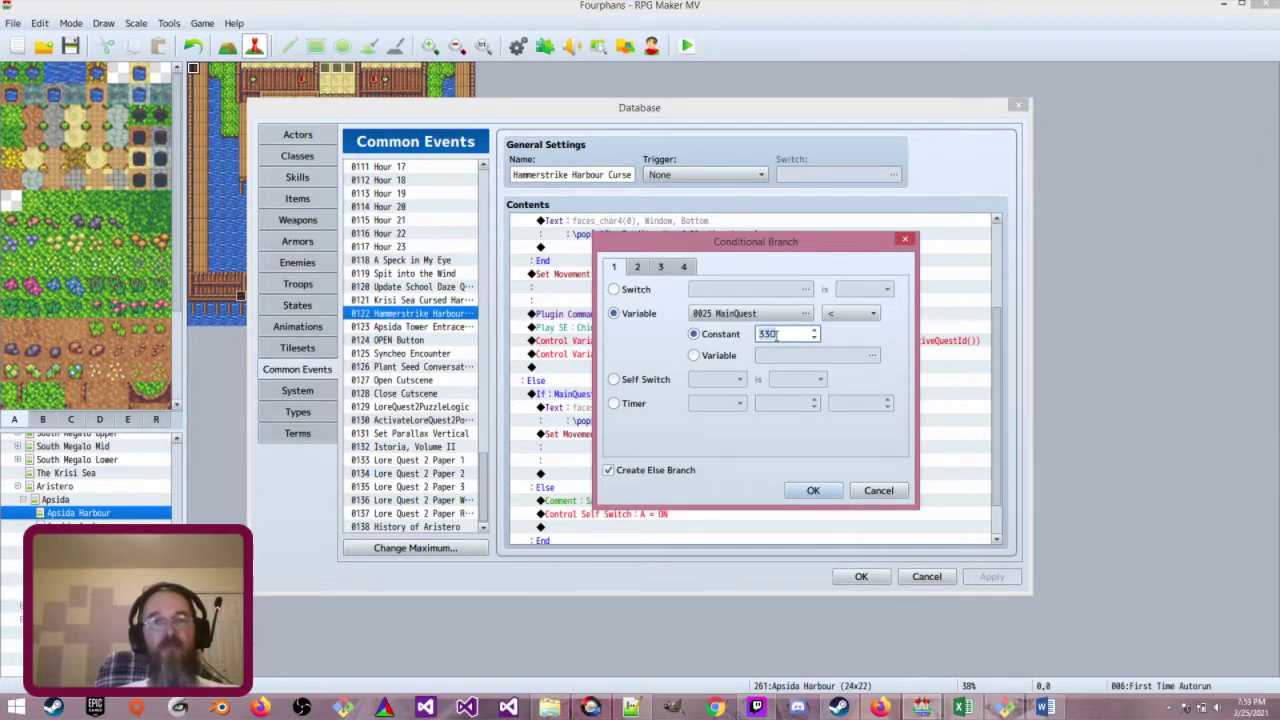
{"action": "type", "text": "522"}
{"action": "left_click", "coordinate": [812, 490]}
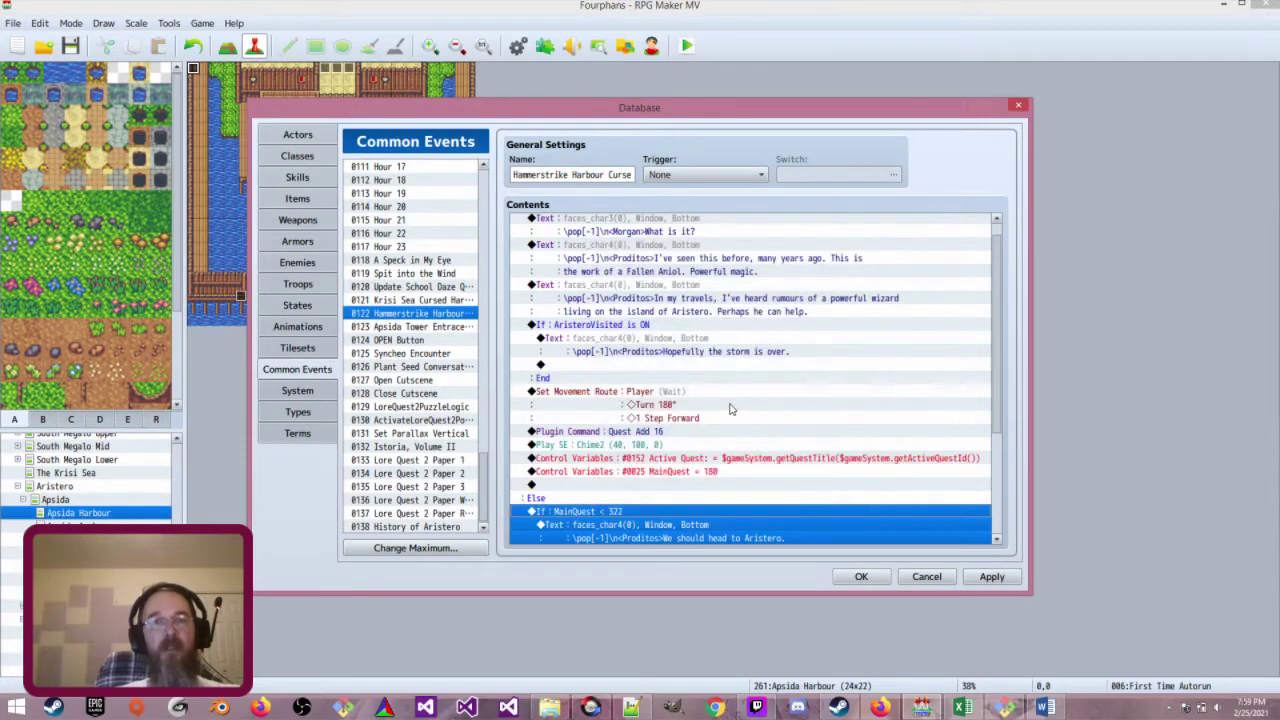
{"action": "scroll", "coordinate": [730, 408], "scroll_direction": "down", "scroll_amount": 3}
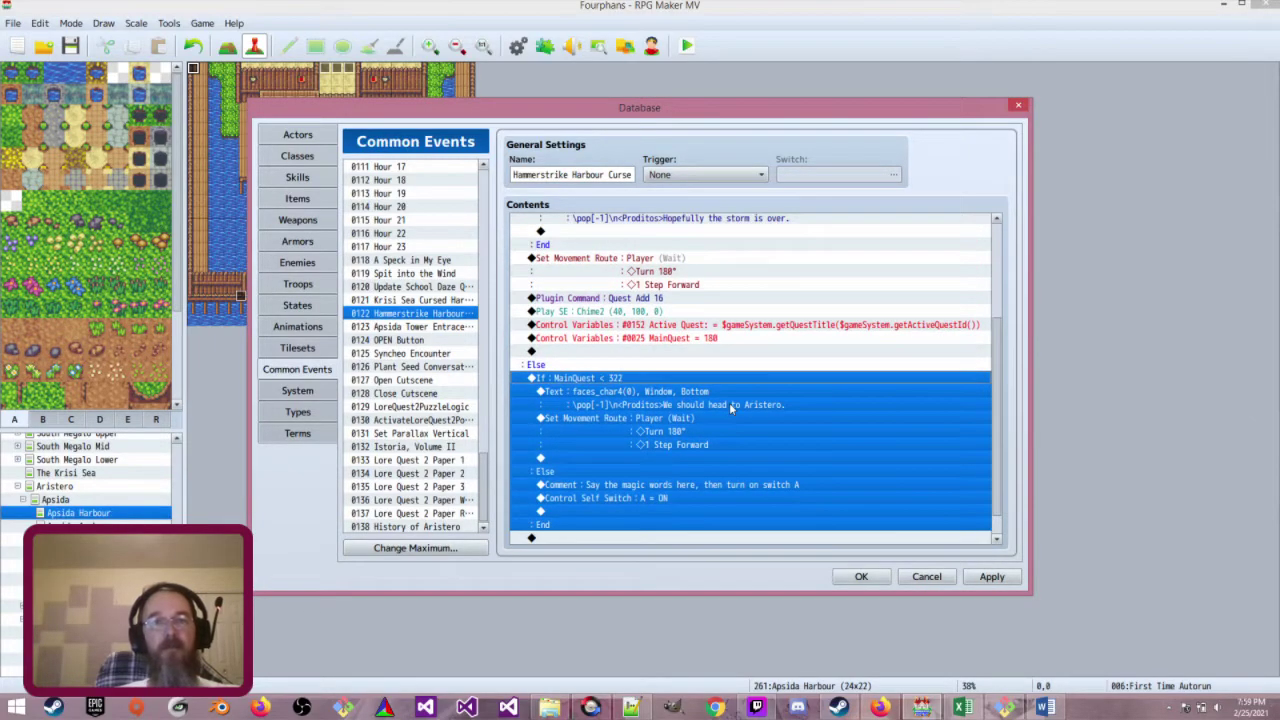
{"action": "scroll", "coordinate": [729, 402], "scroll_direction": "down", "scroll_amount": 1}
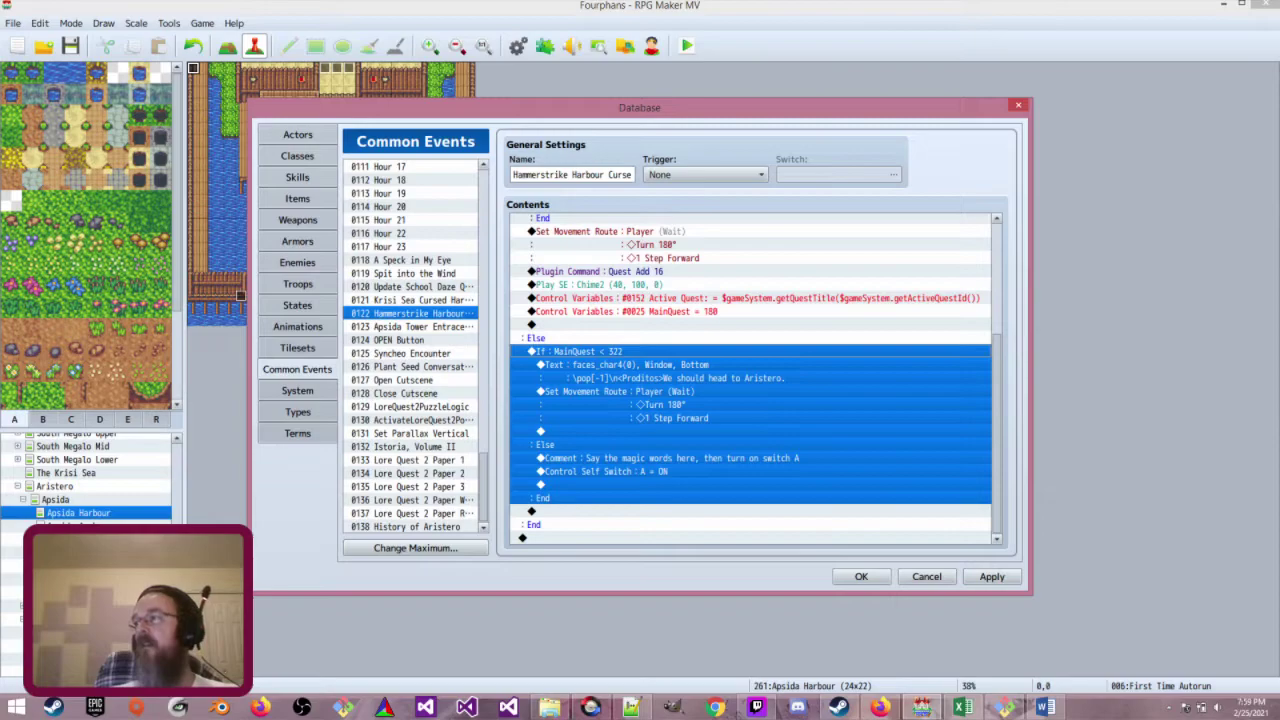
Delete the Control Self Switch A = ON command below the magic words comment
{"action": "key", "text": "alt+Tab"}
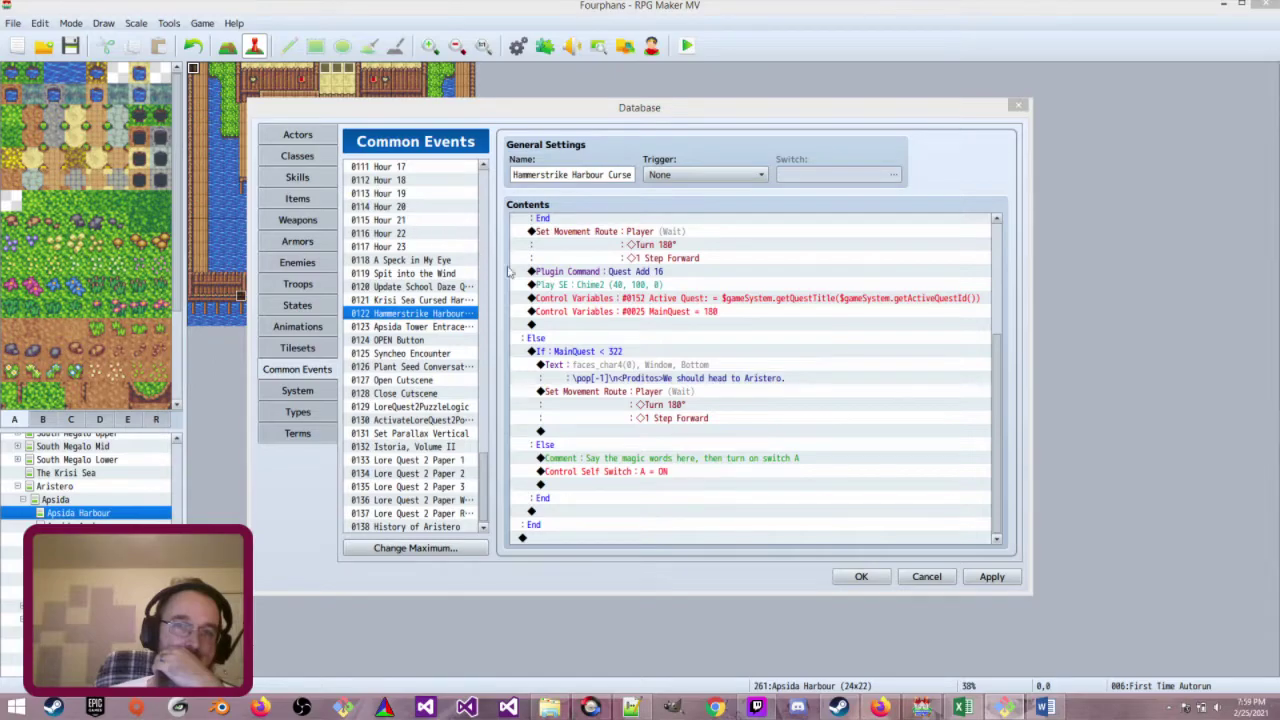
{"action": "left_click", "coordinate": [660, 473]}
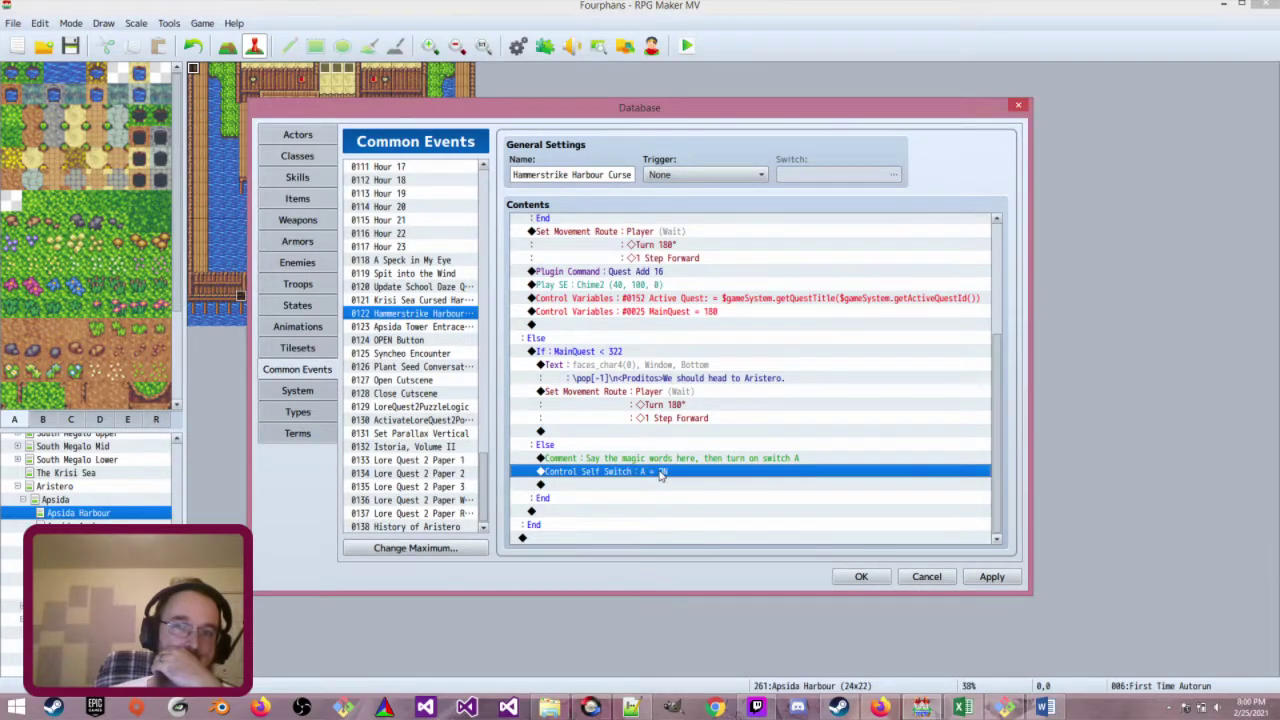
{"action": "right_click", "coordinate": [658, 474]}
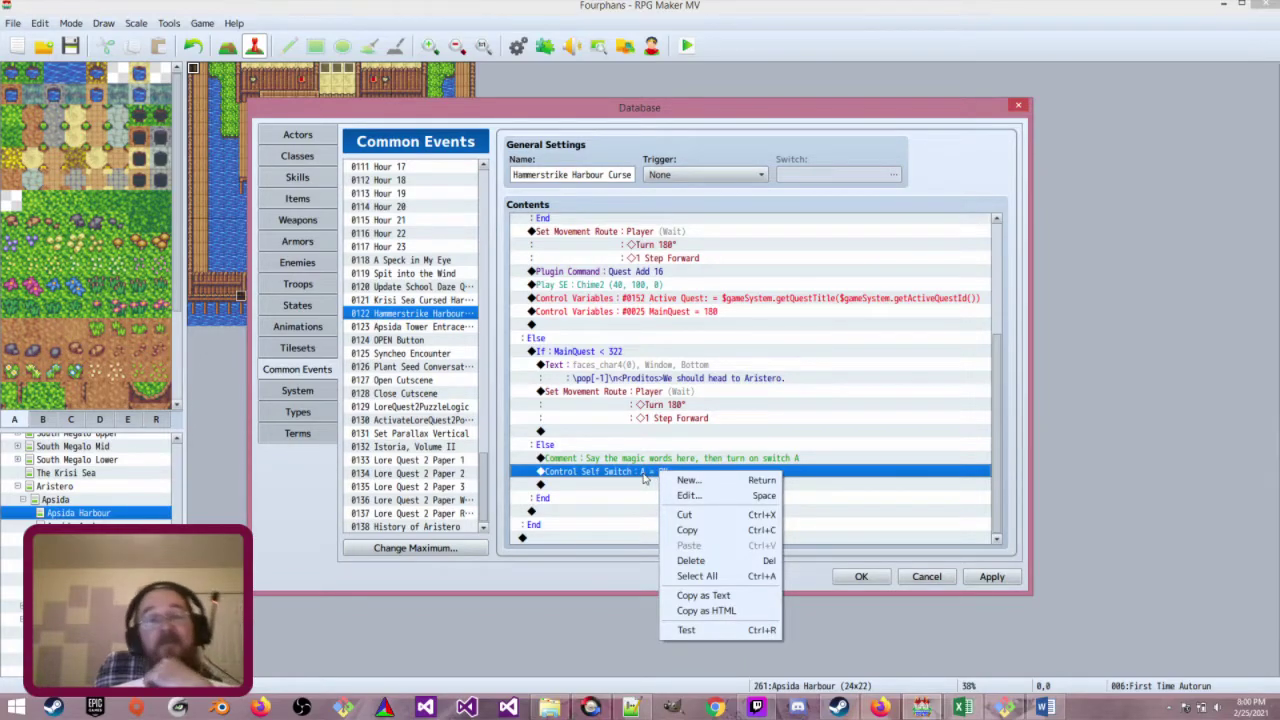
{"action": "key", "text": "Escape"}
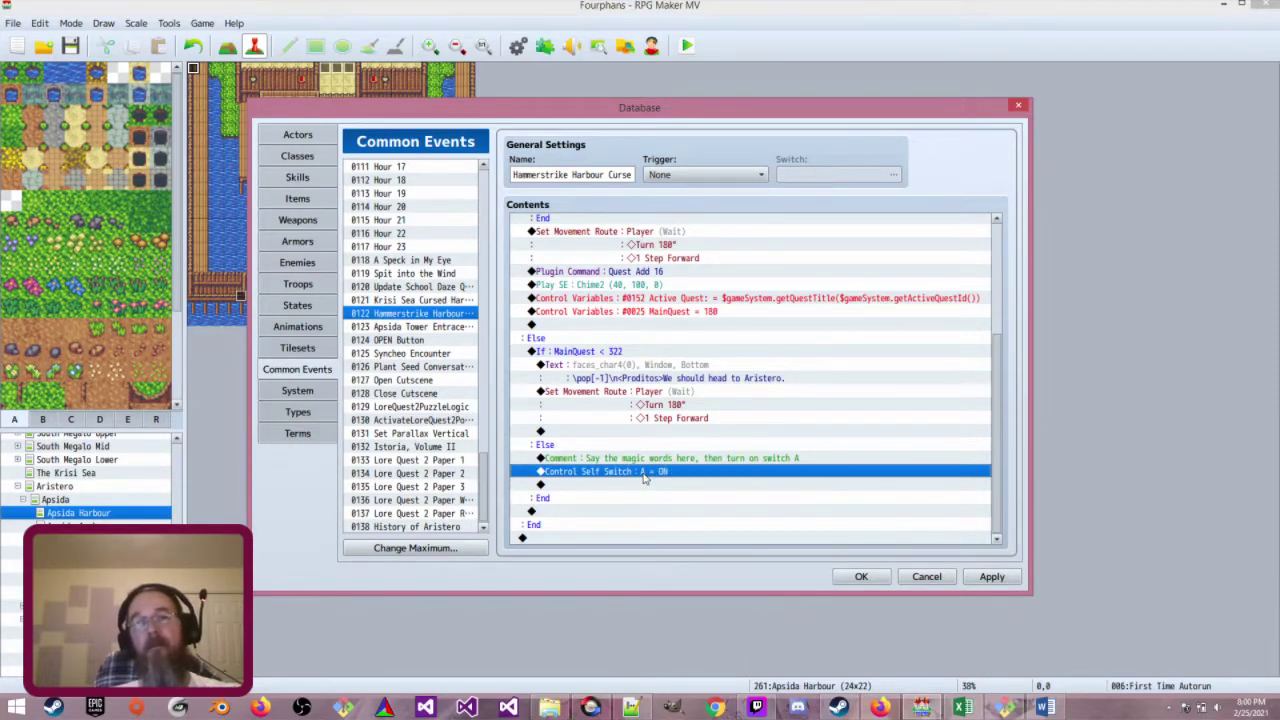
{"action": "key", "text": "Delete"}
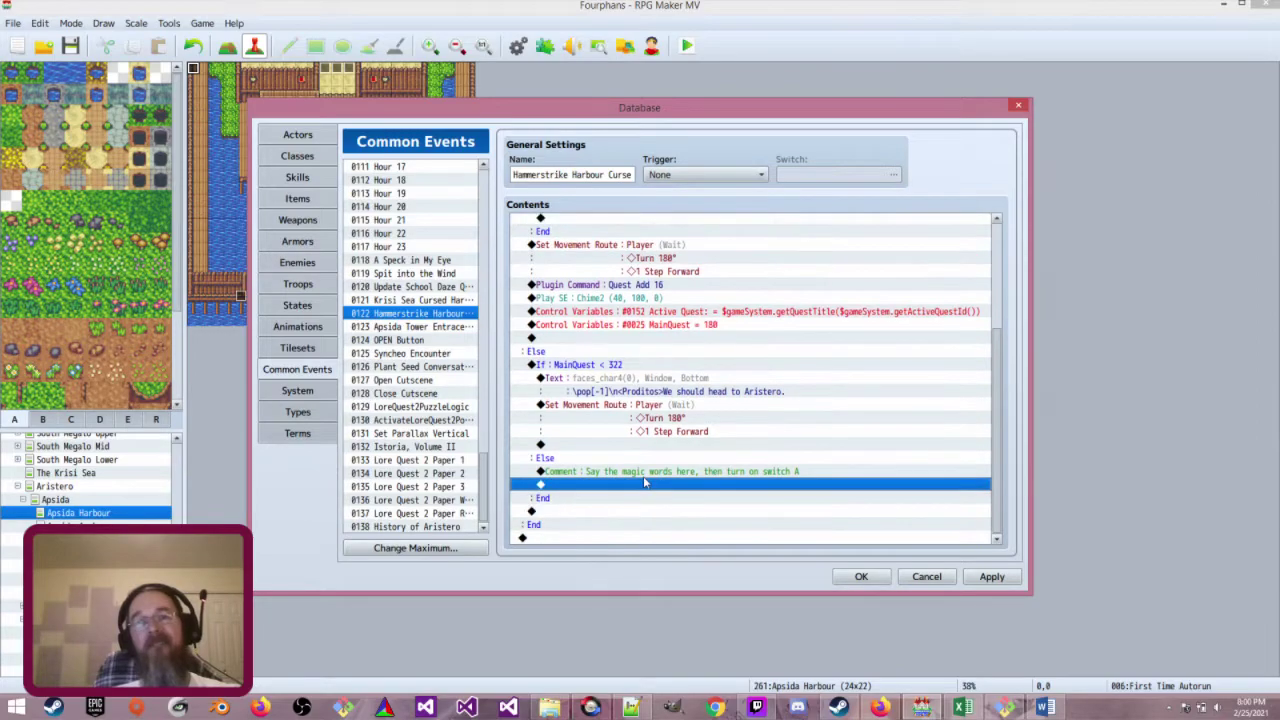
Try to shorten the comment to "Say the magic words here", cancel it, and discard the pending database changes
{"action": "left_click", "coordinate": [743, 474]}
{"action": "double_click", "coordinate": [743, 474]}
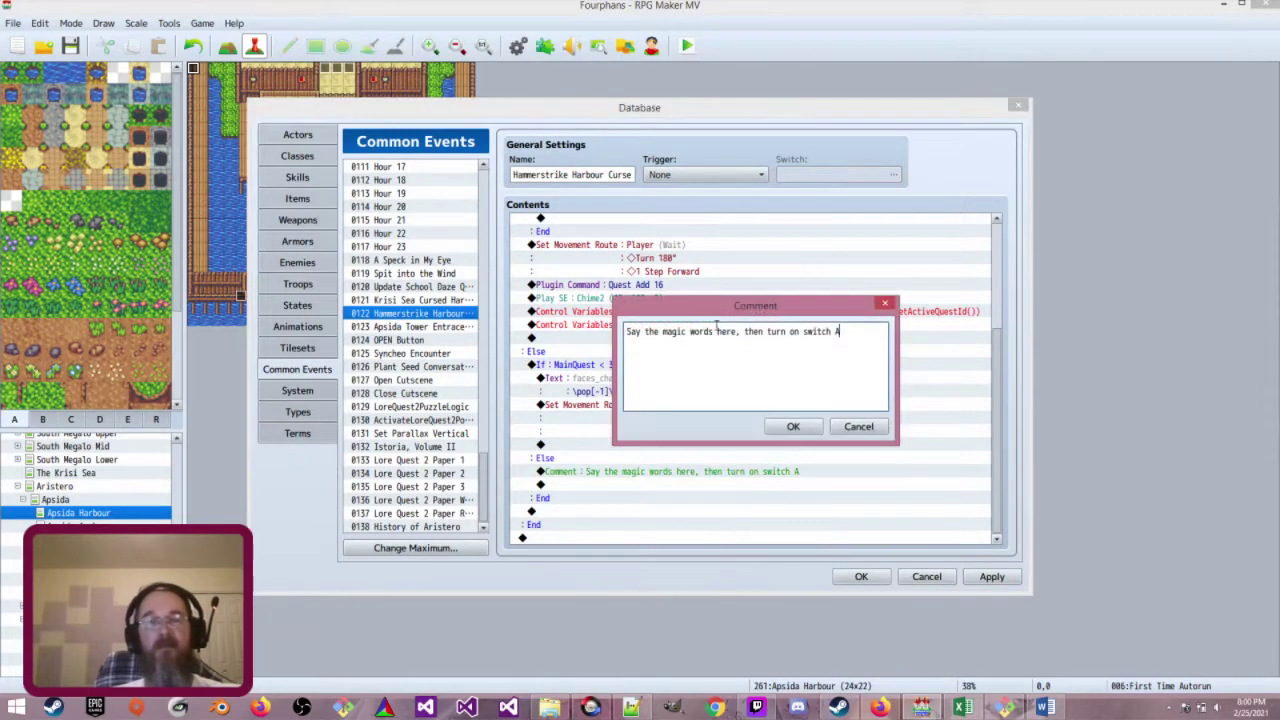
{"action": "left_click_drag", "start_coordinate": [738, 333], "coordinate": [913, 345]}
{"action": "key", "text": "BackSpace"}
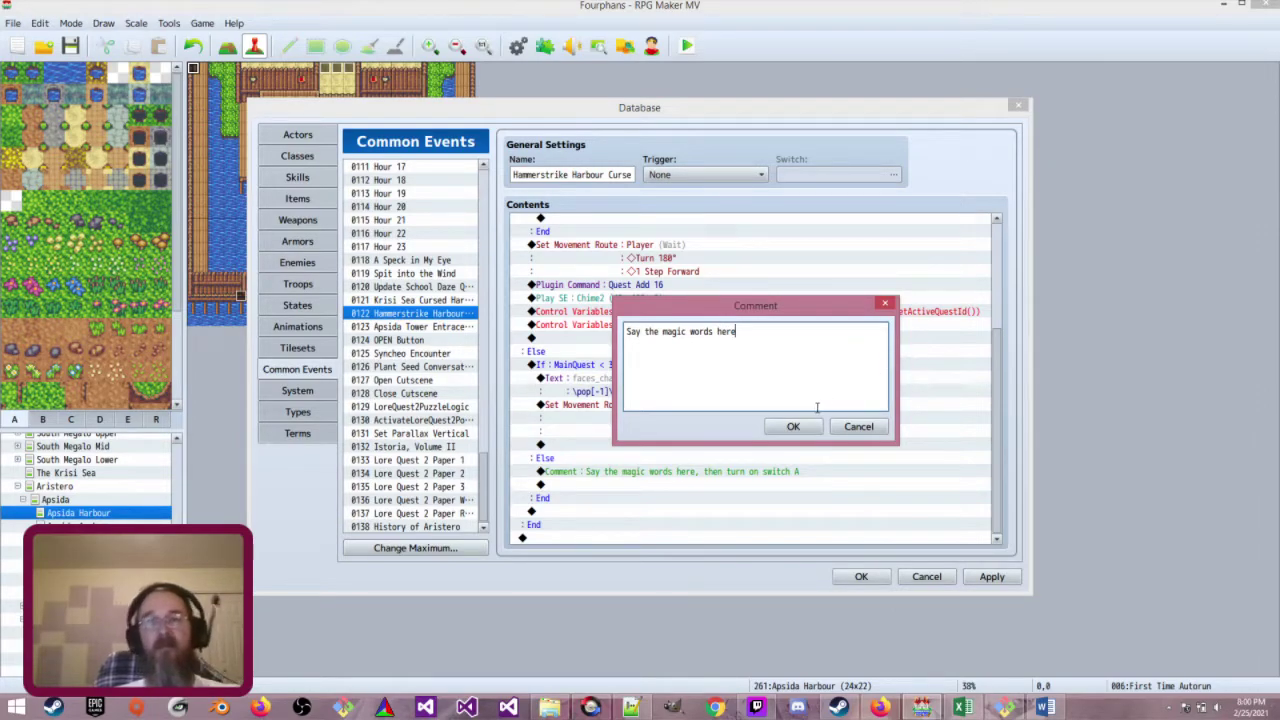
{"action": "left_click", "coordinate": [858, 426]}
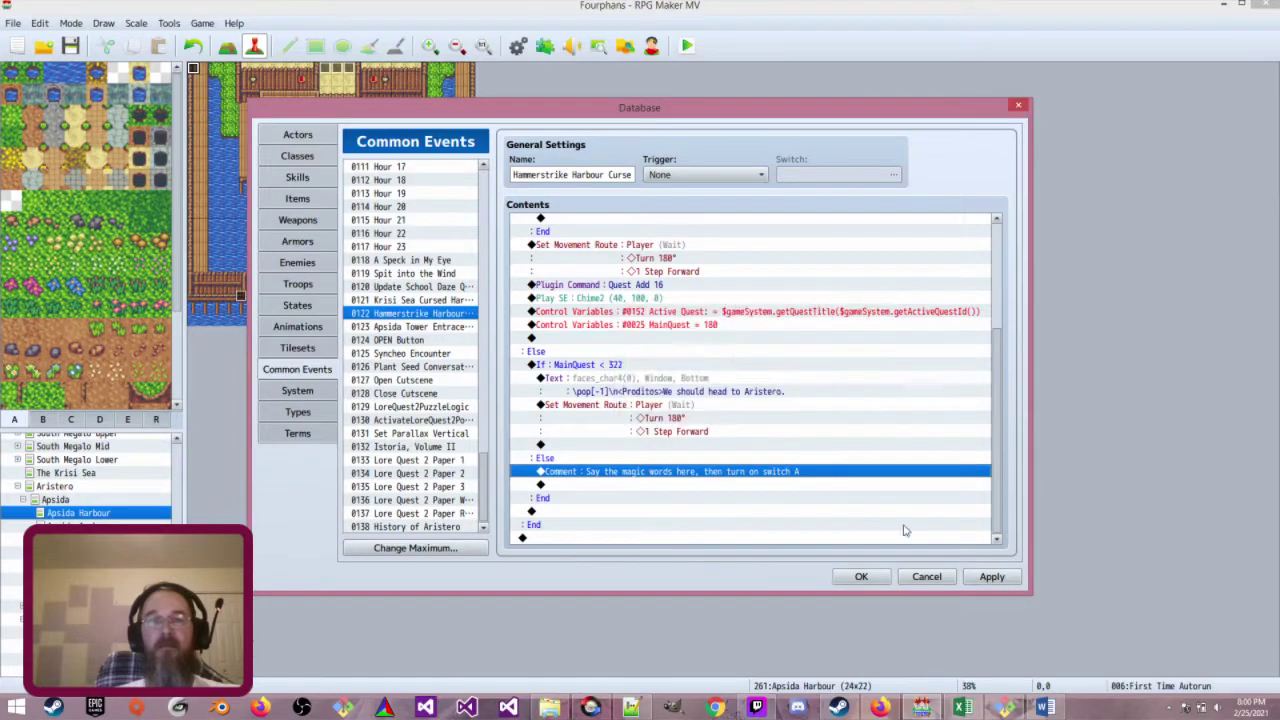
{"action": "left_click", "coordinate": [934, 580]}
{"action": "left_click", "coordinate": [632, 373]}
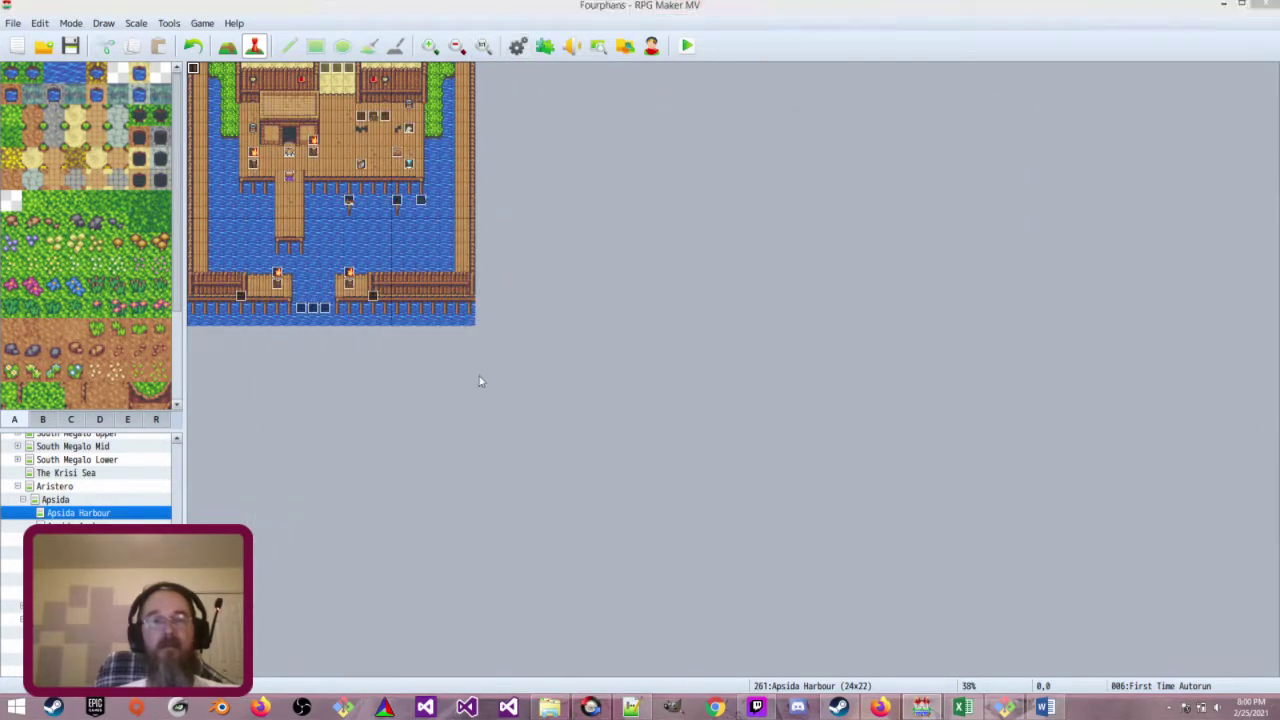
Reopen the Hammerstrike Harbour Curse common event and set its nested MainQuest condition to less than 322
{"action": "key", "text": "F9"}
{"action": "scroll", "coordinate": [710, 413], "scroll_direction": "down", "scroll_amount": 2}
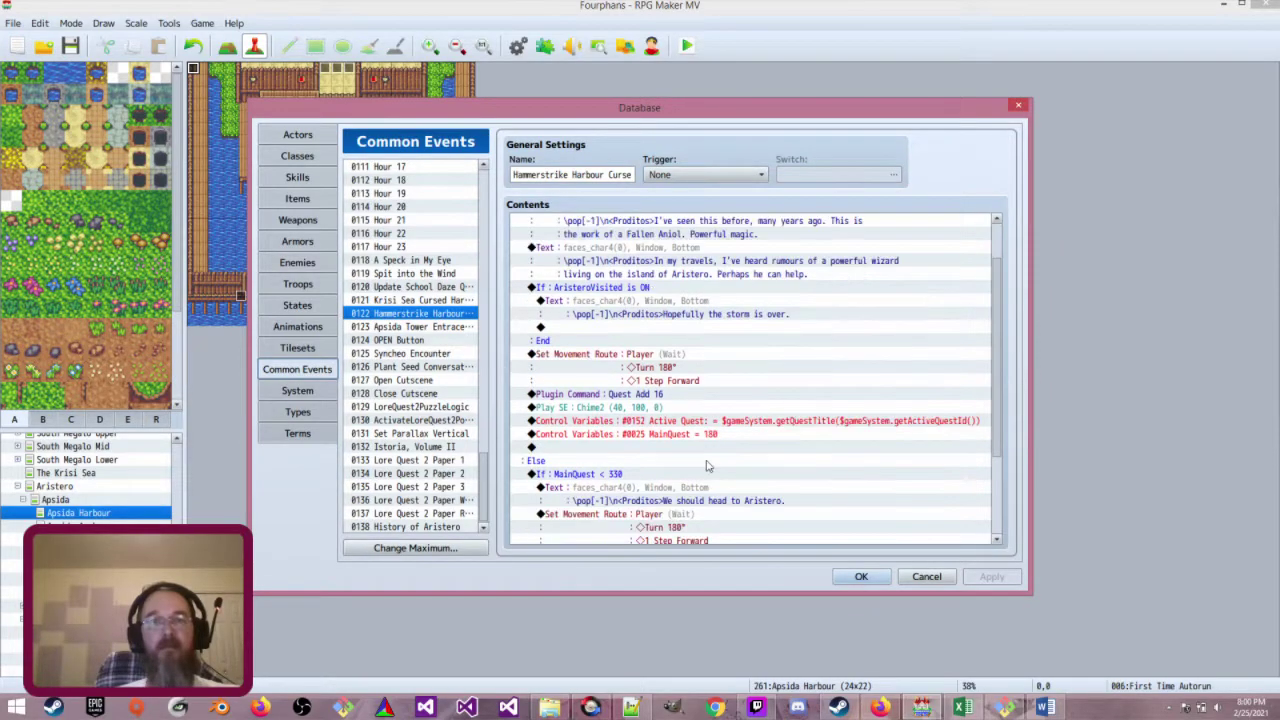
{"action": "double_click", "coordinate": [721, 429]}
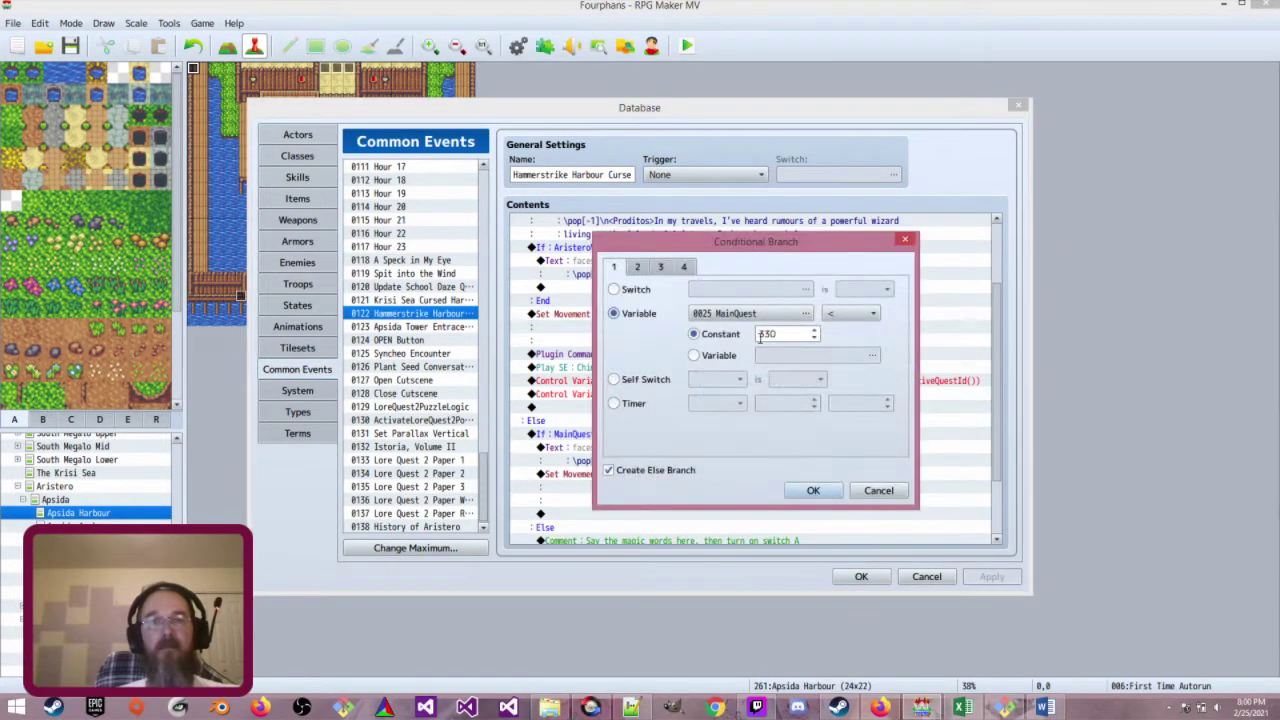
{"action": "double_click", "coordinate": [765, 333]}
{"action": "type", "text": "322"}
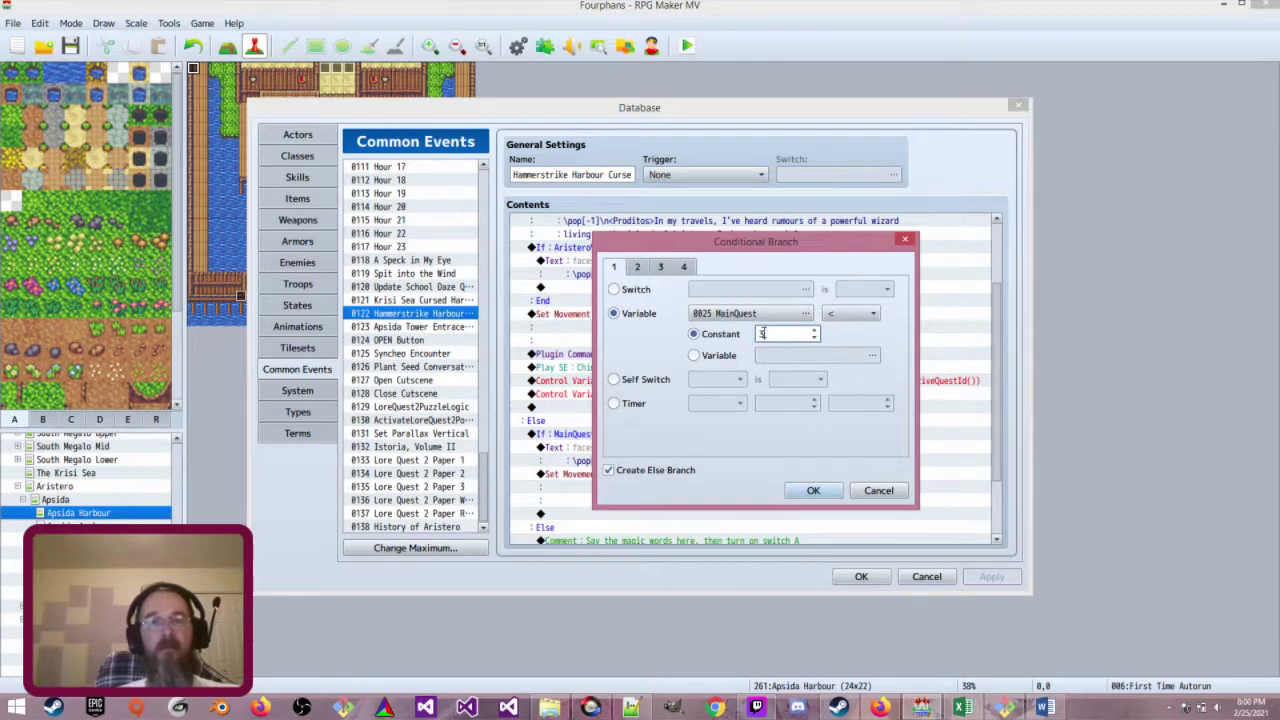
{"action": "left_click", "coordinate": [815, 490]}
{"action": "scroll", "coordinate": [806, 476], "scroll_direction": "down", "scroll_amount": 2}
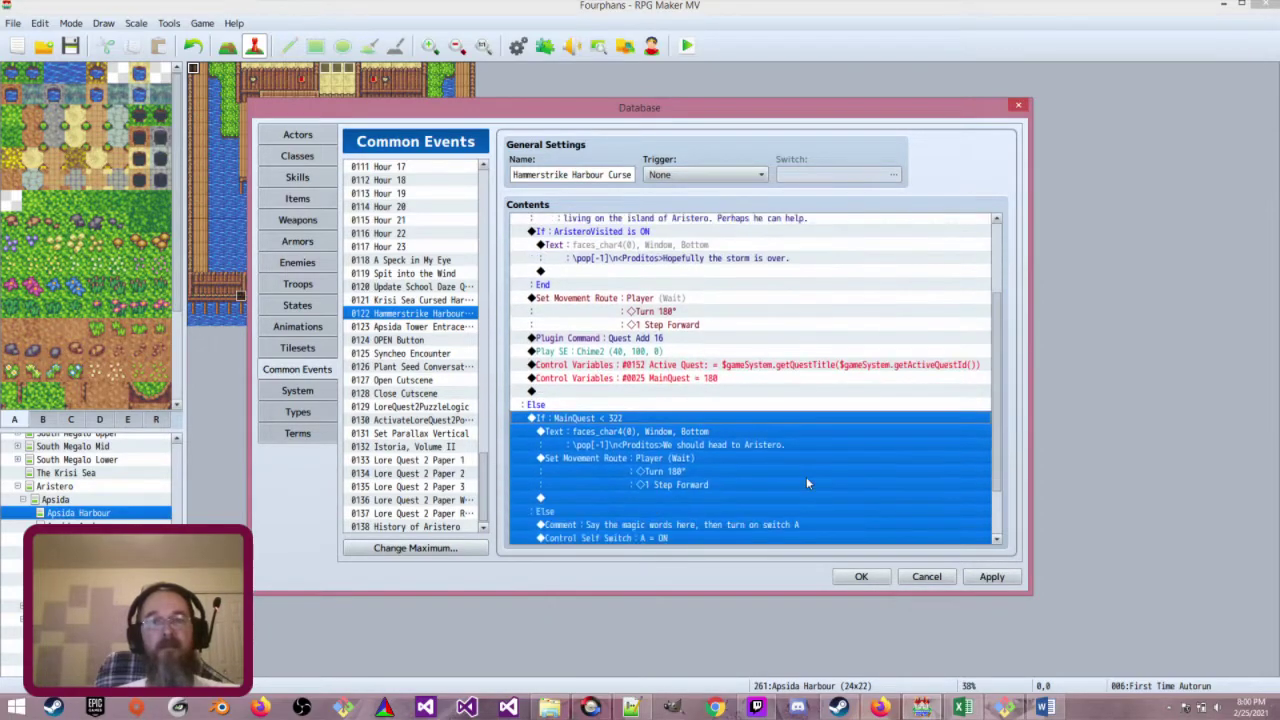
Confirm the database with the comment and self switch command kept, and open The Krisi Sea map
{"action": "left_click", "coordinate": [769, 460]}
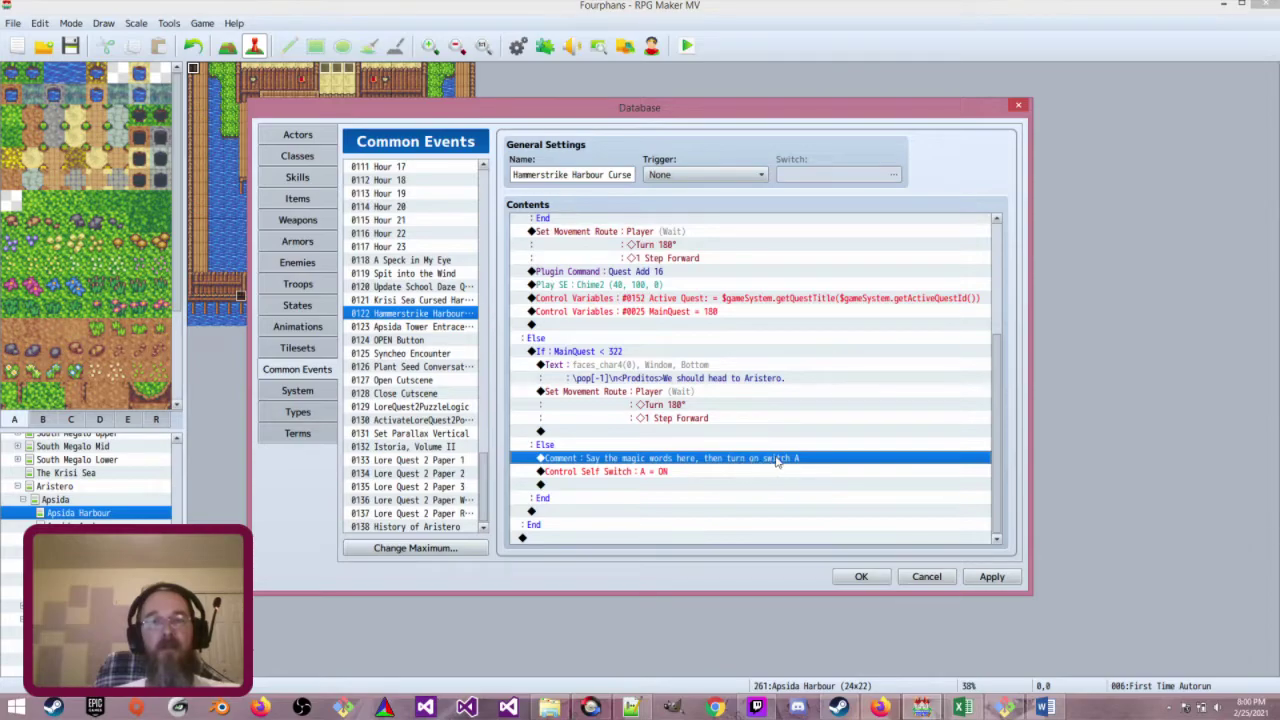
{"action": "left_click", "coordinate": [699, 472]}
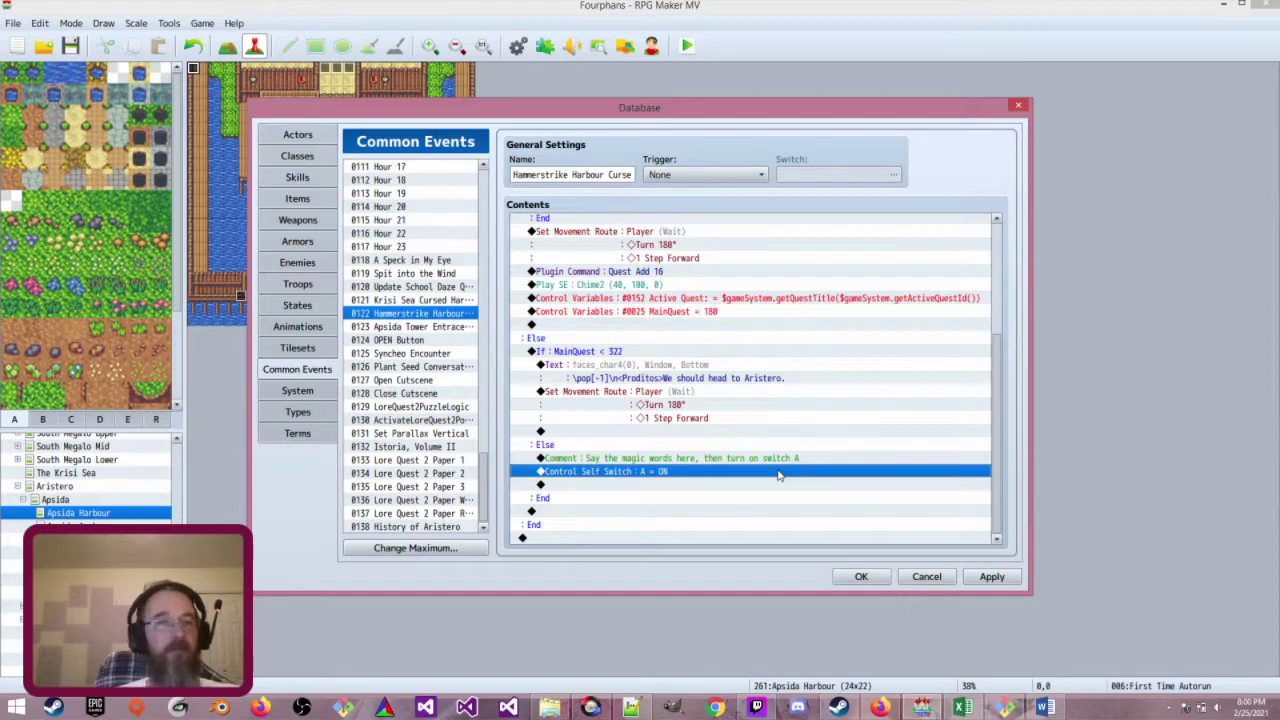
{"action": "left_click", "coordinate": [856, 576]}
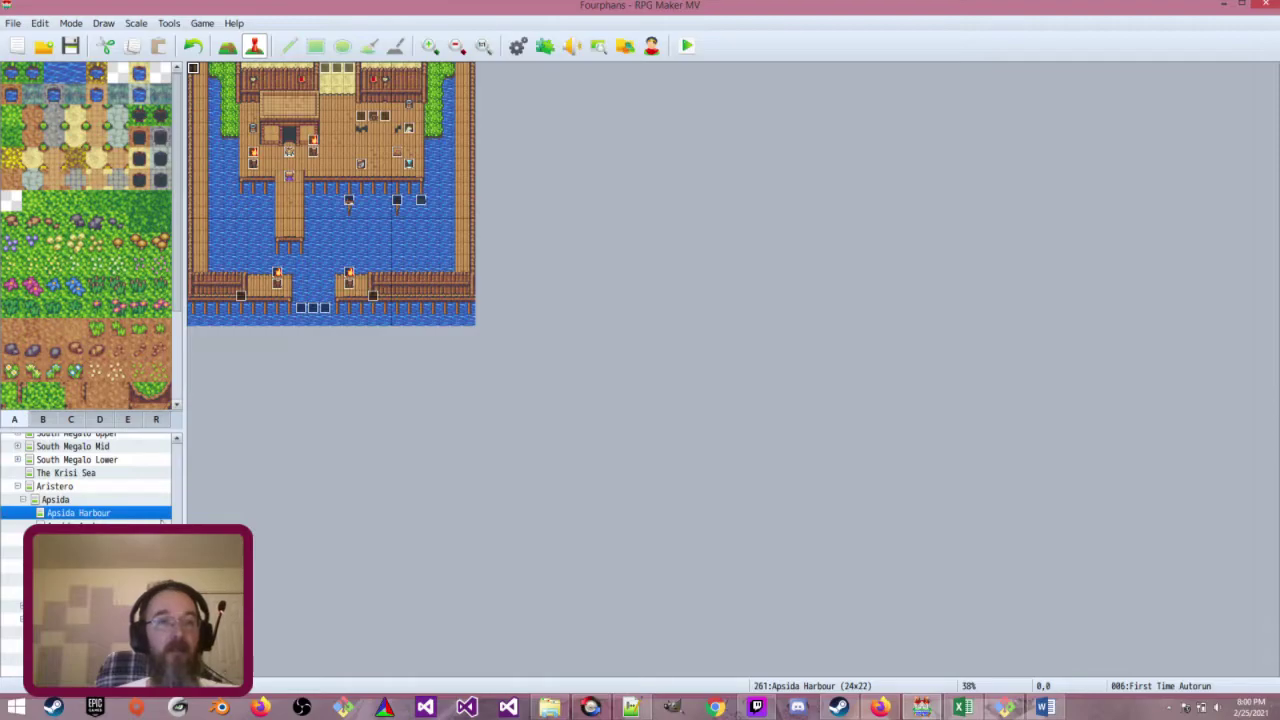
{"action": "left_click", "coordinate": [158, 473]}
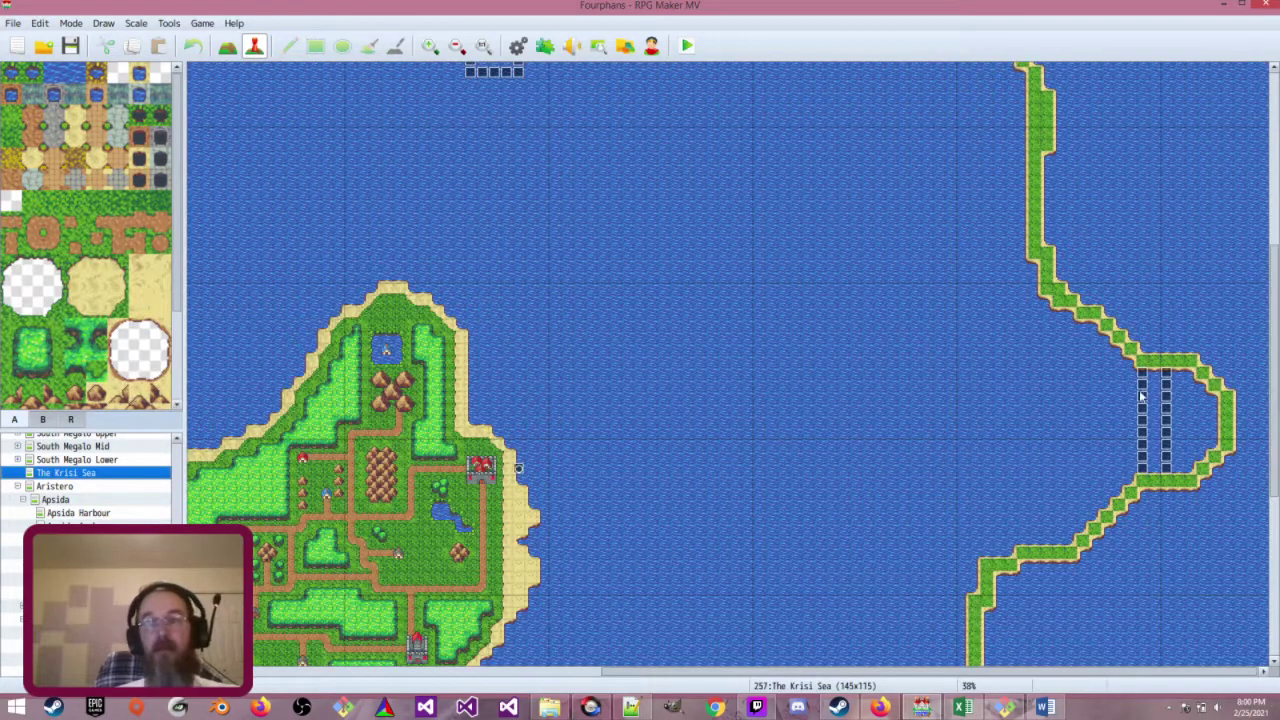
Inspect both pages of the Hammerstrike Harbour Curse event with ID 025 on The Krisi Sea map, and close it
{"action": "double_click", "coordinate": [1142, 386]}
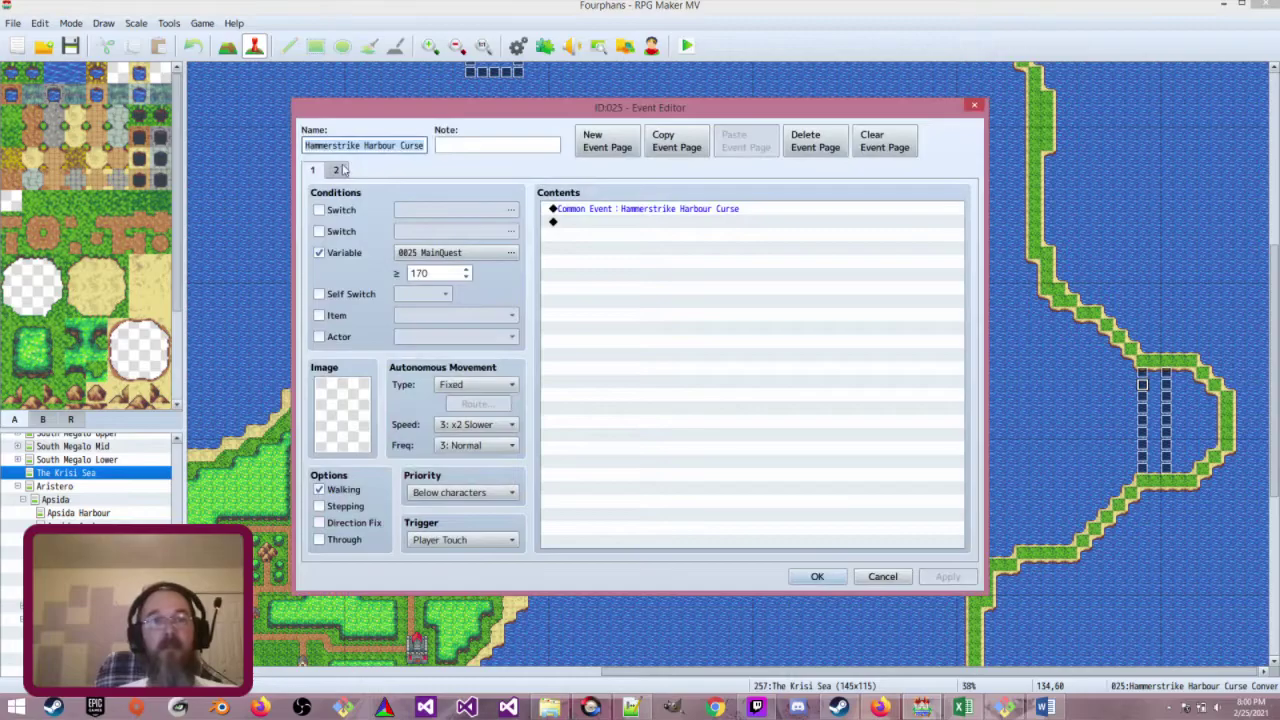
{"action": "left_click", "coordinate": [338, 170]}
{"action": "left_click", "coordinate": [313, 171]}
{"action": "left_click", "coordinate": [336, 170]}
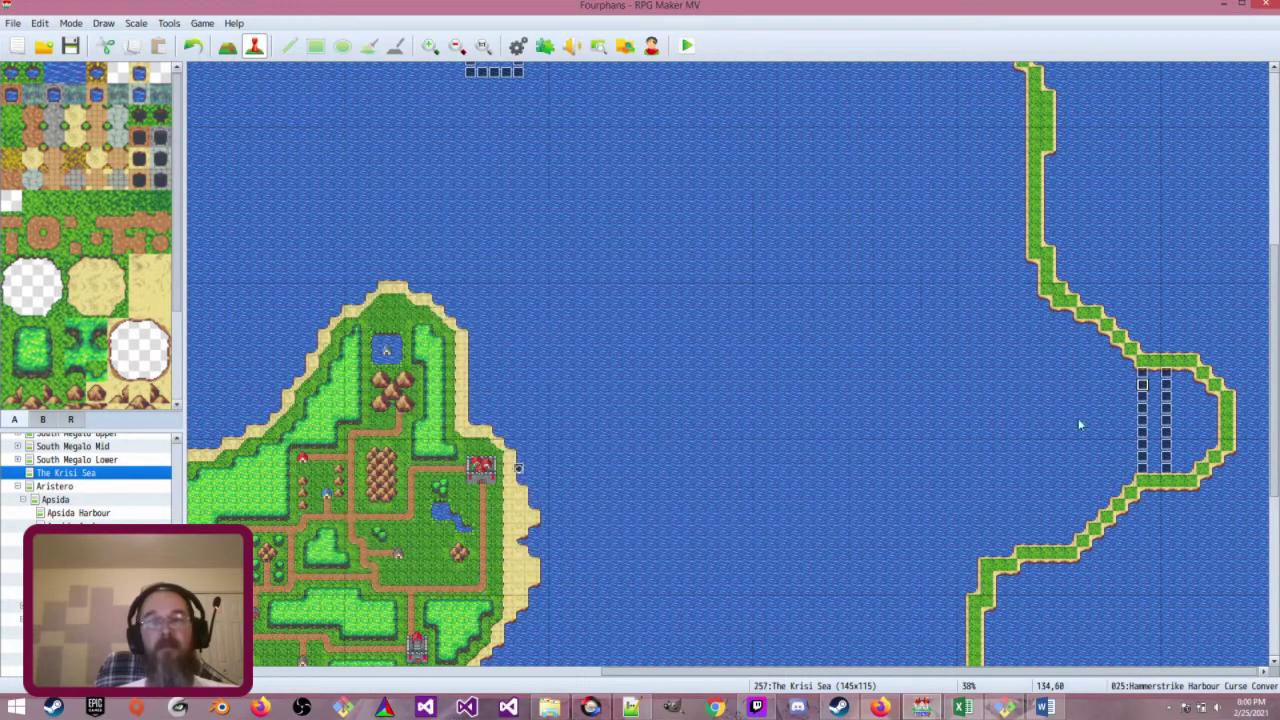
{"action": "left_click", "coordinate": [817, 577]}
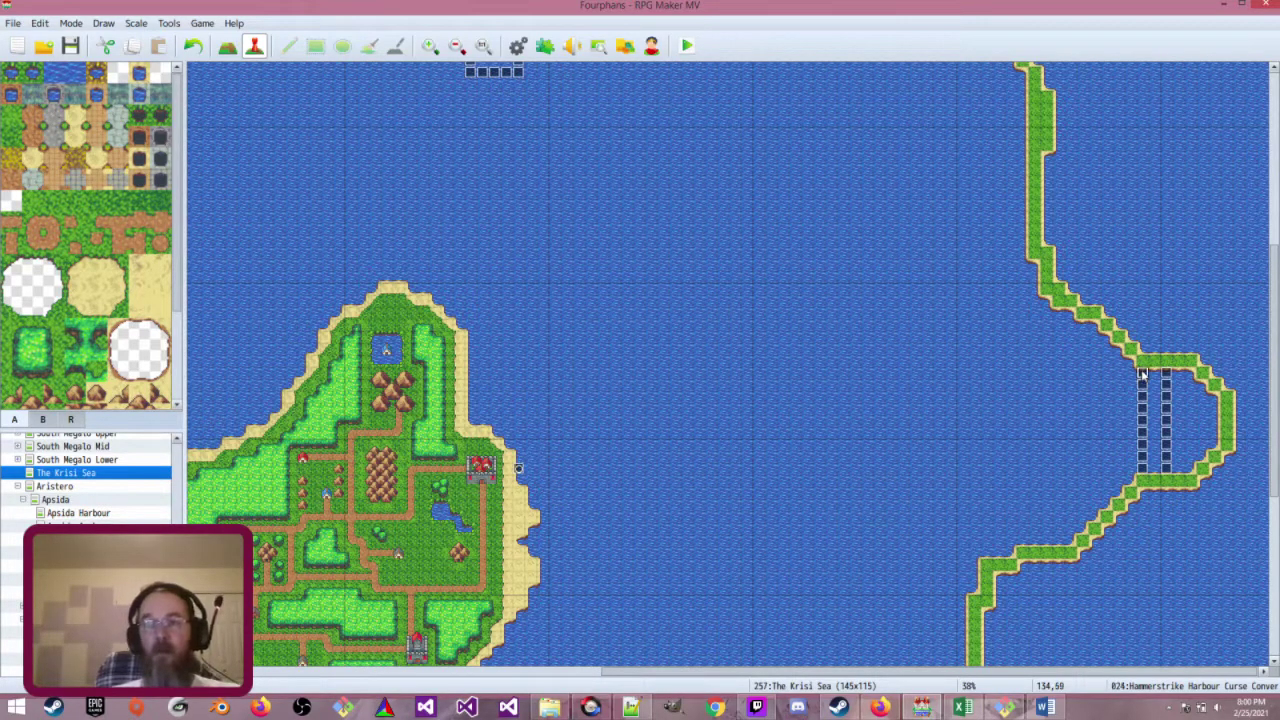
Go through the western column of Hammerstrike Harbour Curse events one by one to read their event IDs
{"action": "key", "text": "Down"}
{"action": "key", "text": "Down"}
{"action": "key", "text": "Down"}
{"action": "key", "text": "Down"}
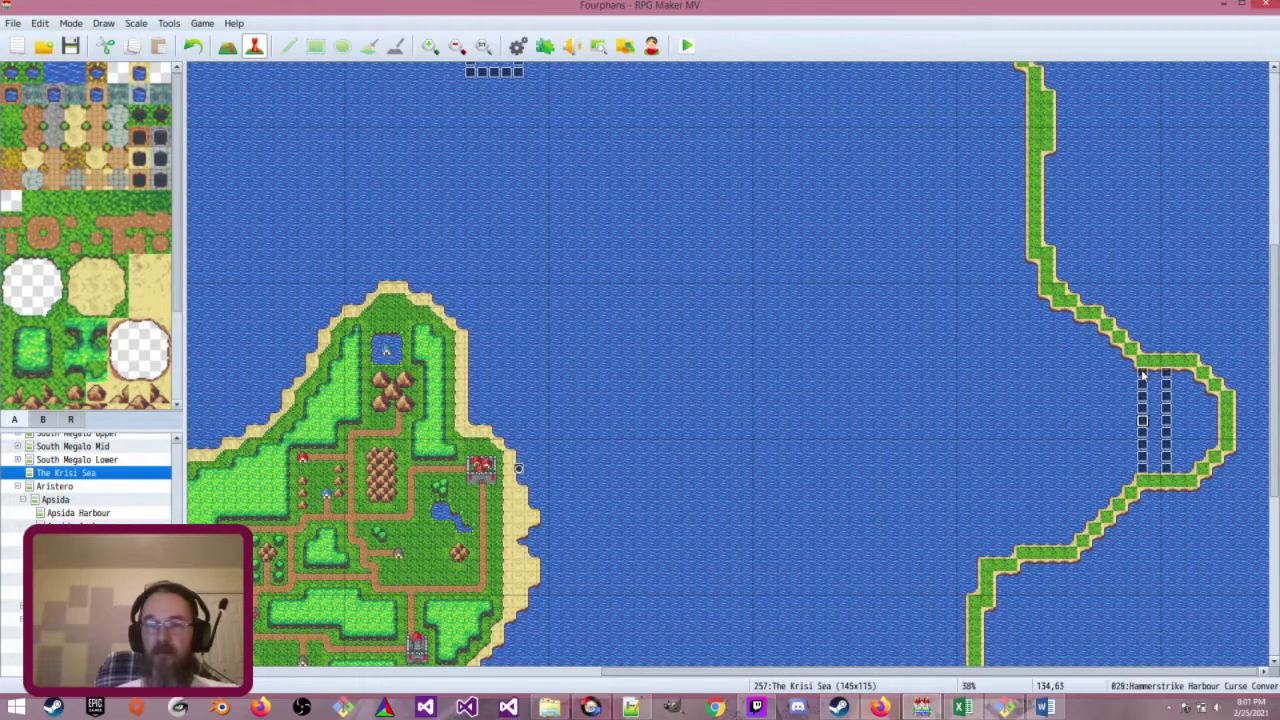
{"action": "key", "text": "Up"}
{"action": "key", "text": "Up"}
{"action": "key", "text": "Down"}
{"action": "key", "text": "Down"}
{"action": "key", "text": "Down"}
{"action": "key", "text": "Down"}
{"action": "key", "text": "Down"}
{"action": "key", "text": "Down"}
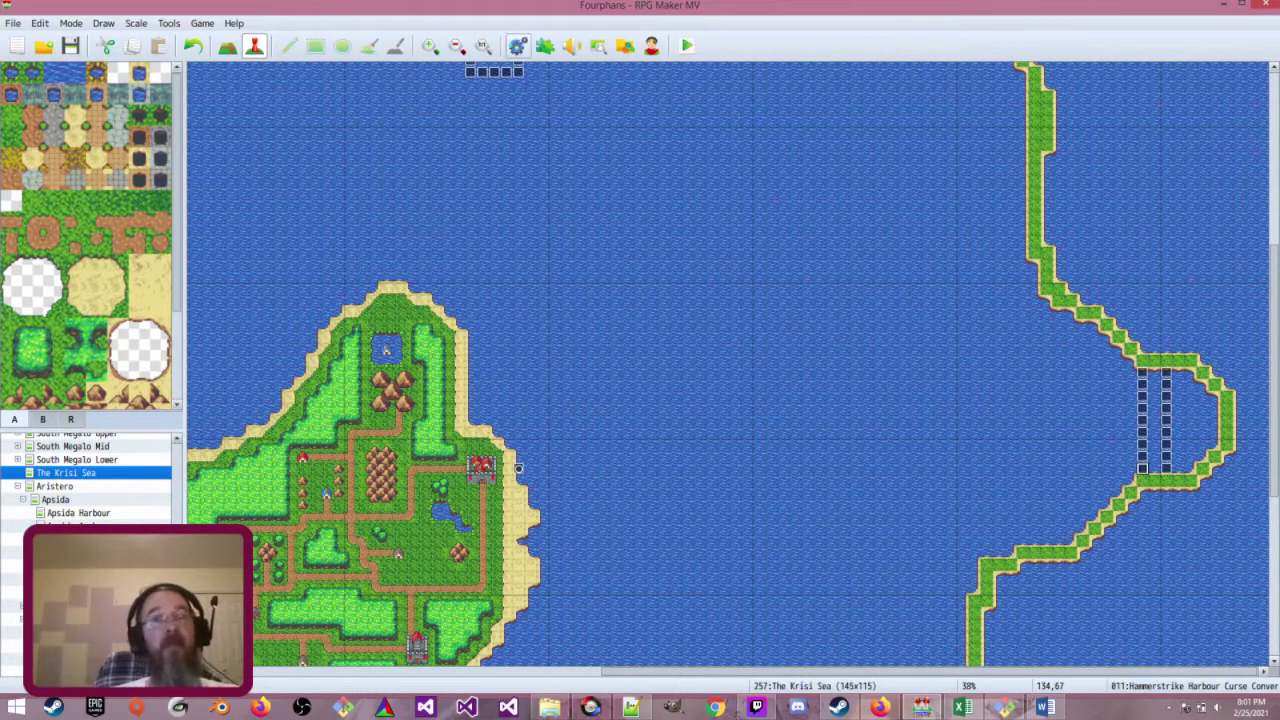
Start a comment below the magic words comment in the Hammerstrike Harbour Curse common event, beginning "On map 257, we switch the following"
{"action": "left_click", "coordinate": [517, 45]}
{"action": "scroll", "coordinate": [722, 490], "scroll_direction": "down", "scroll_amount": 2}
{"action": "scroll", "coordinate": [722, 490], "scroll_direction": "down", "scroll_amount": 3}
{"action": "left_click", "coordinate": [721, 459]}
{"action": "double_click", "coordinate": [722, 470]}
{"action": "left_click", "coordinate": [802, 422]}
{"action": "double_click", "coordinate": [733, 482]}
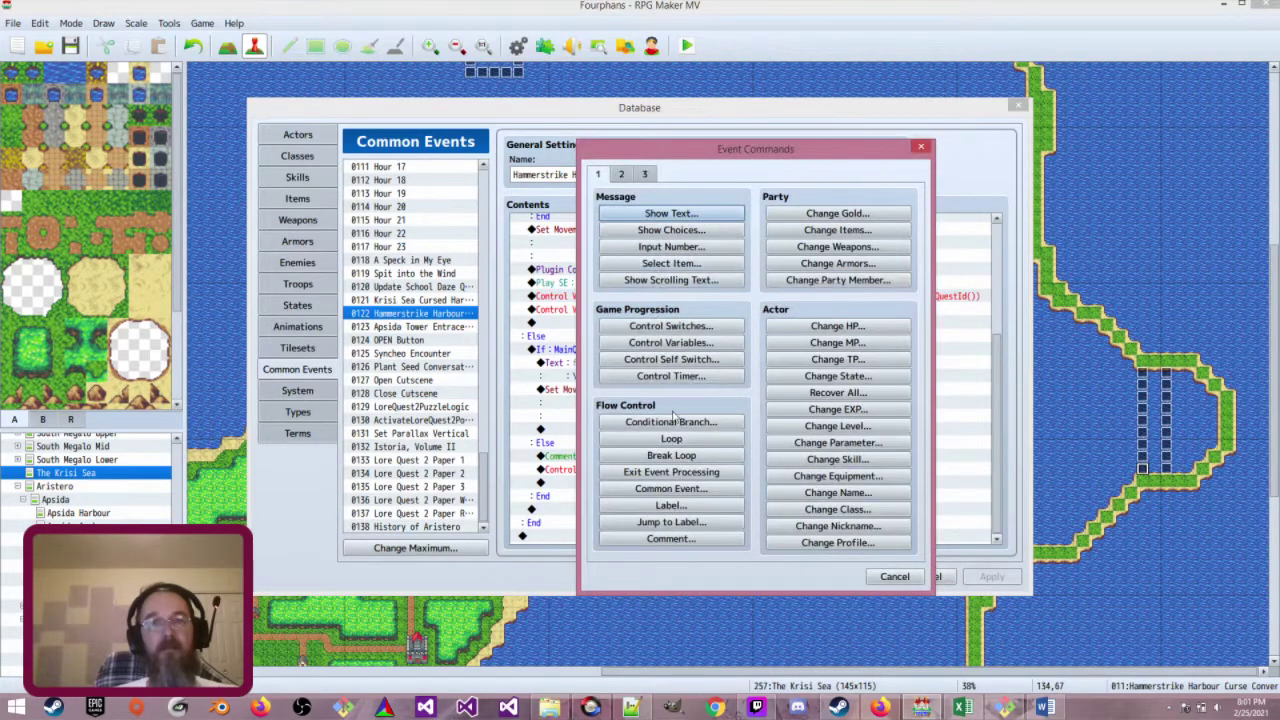
{"action": "left_click", "coordinate": [671, 538]}
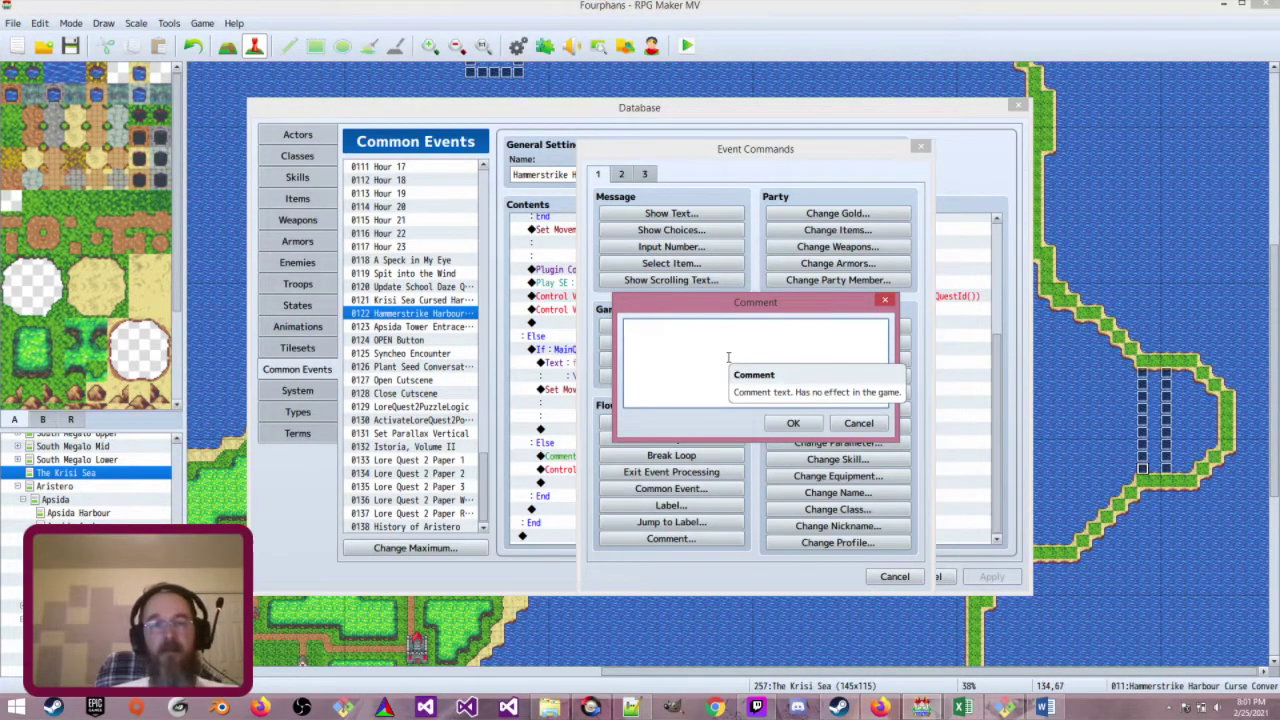
{"action": "type", "text": "0n map"}
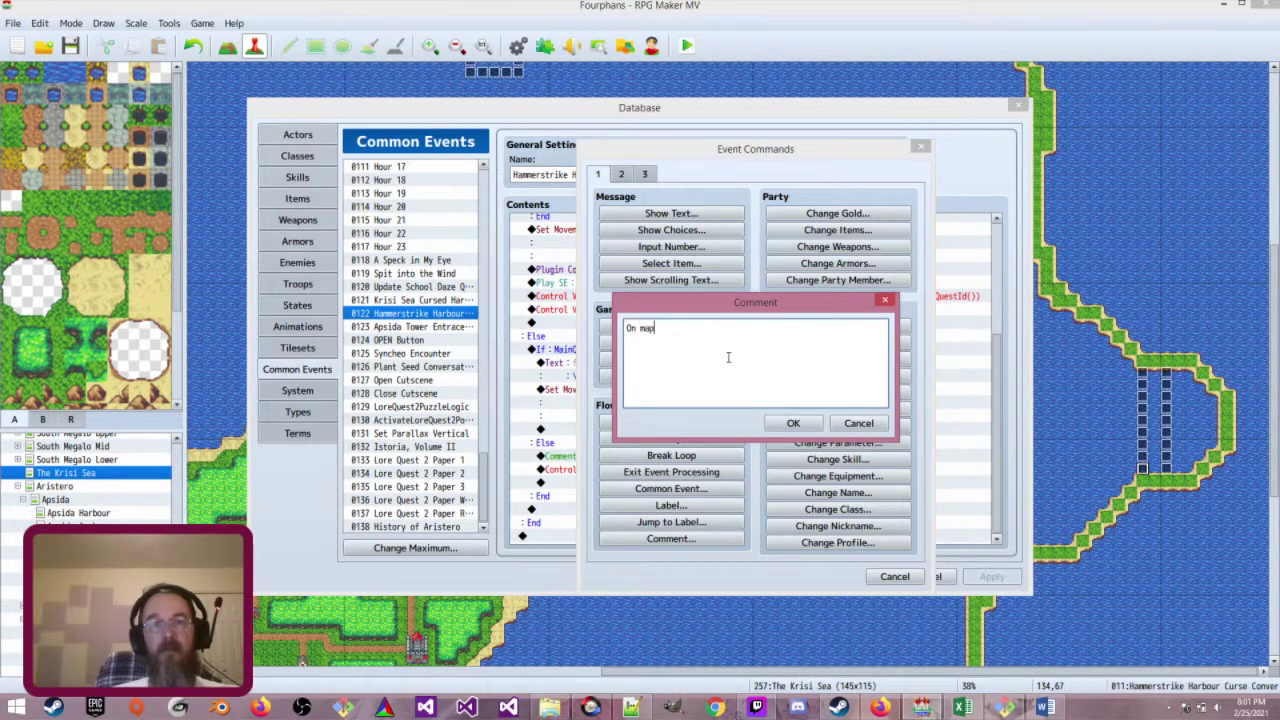
{"action": "type", "text": " 257"}
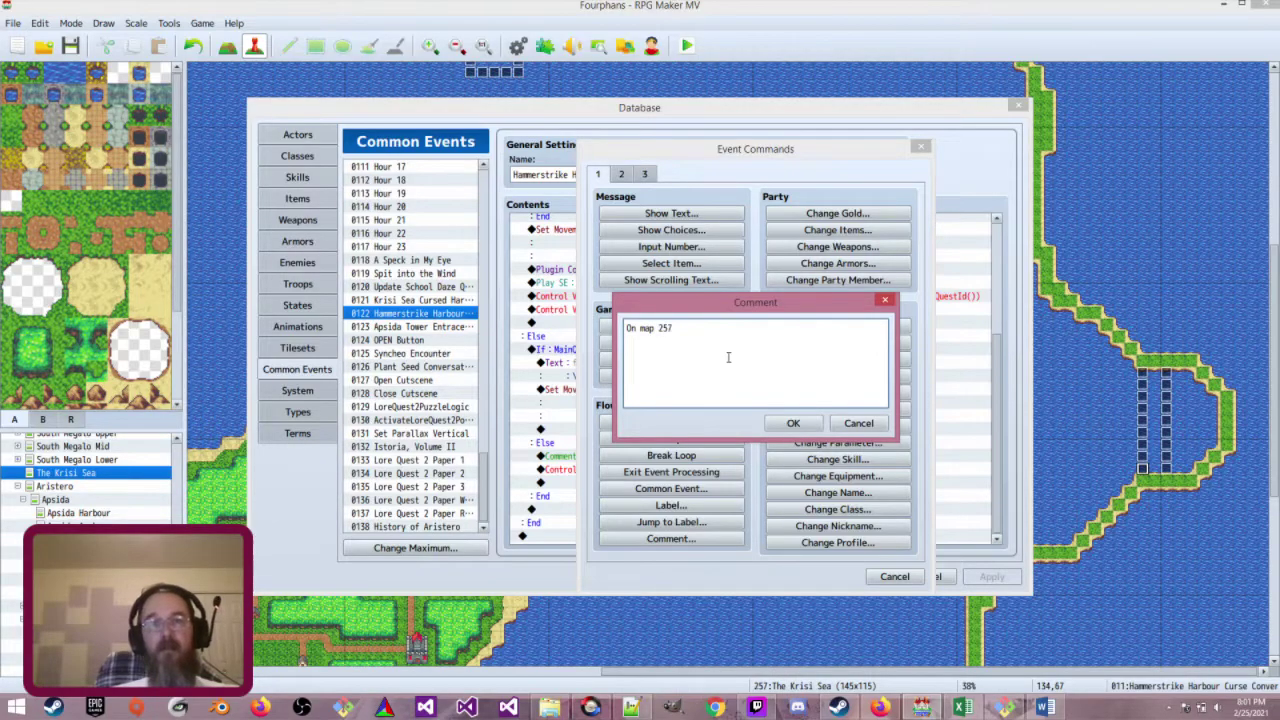
{"action": "type", "text": ", we switch the following"}
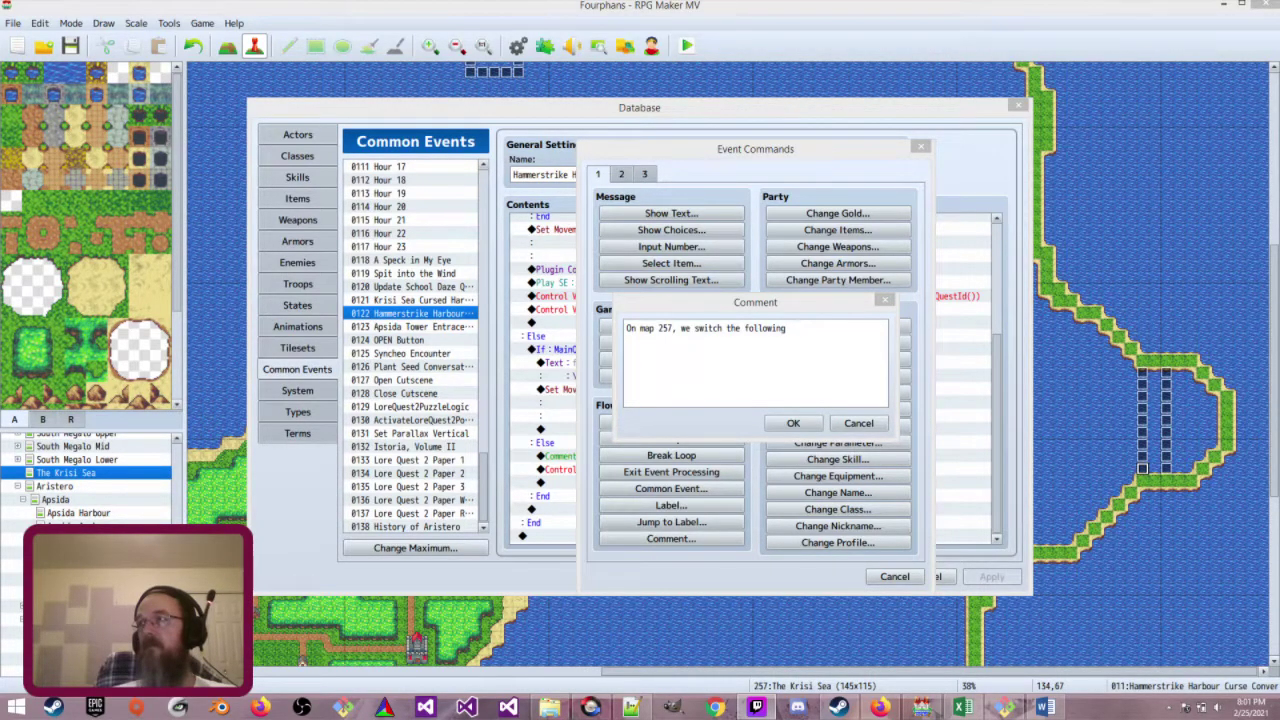
Finish the comment with "events to self switch A:" and the IDs 24, 25, 26, 28, 29, 30, 31, 11, and confirm the database
{"action": "left_click", "coordinate": [814, 334]}
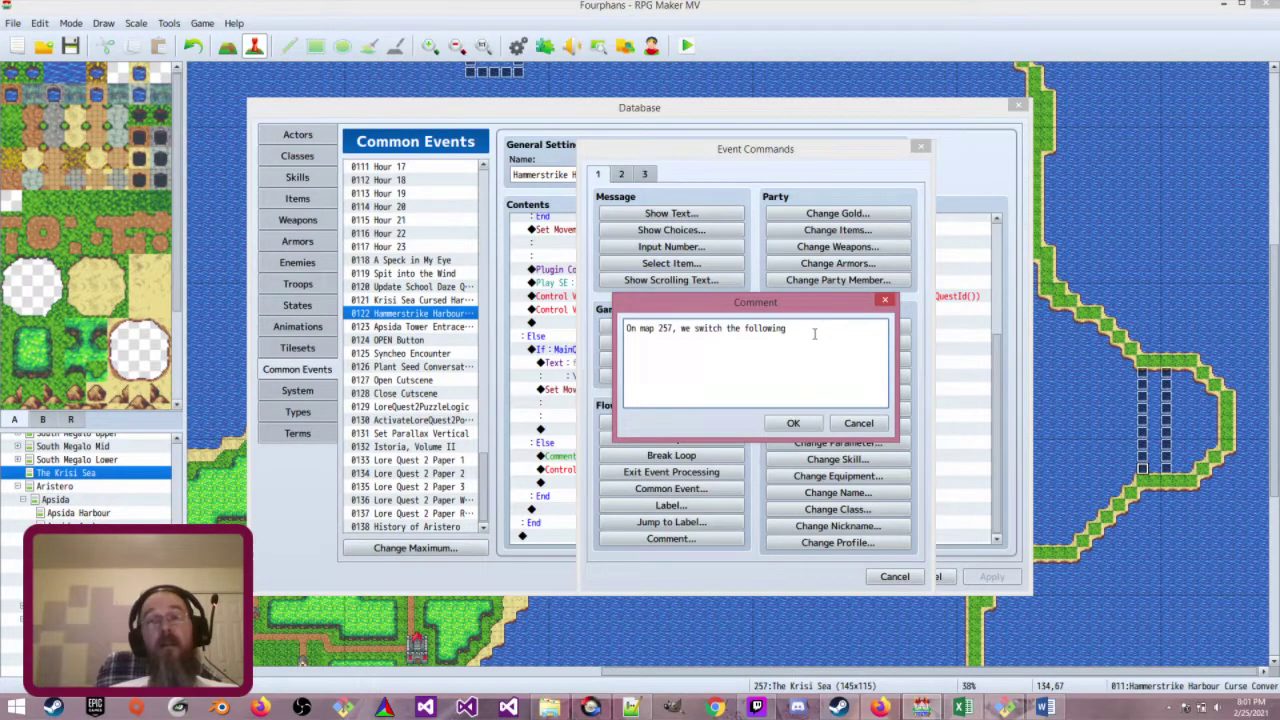
{"action": "type", "text": "evn"}
{"action": "key", "text": "BackSpace"}
{"action": "type", "text": "e"}
{"action": "type", "text": "nts to self switch A"}
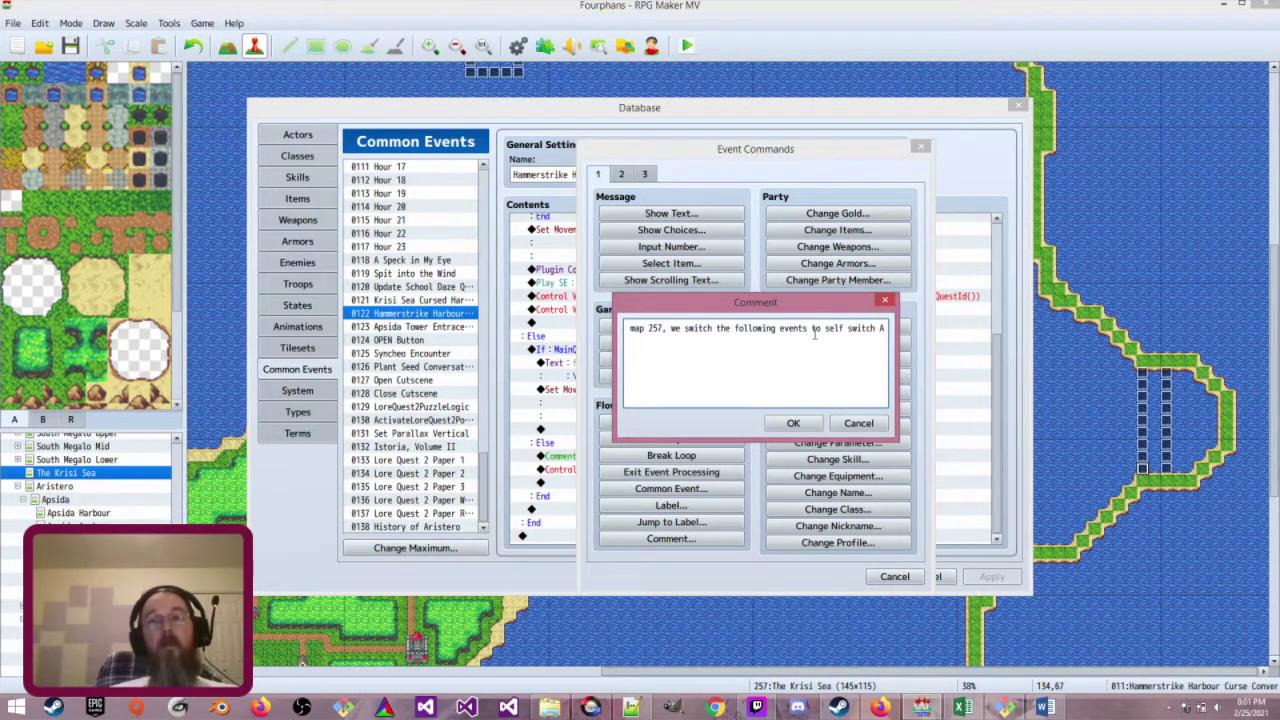
{"action": "key", "text": "BackSpace"}
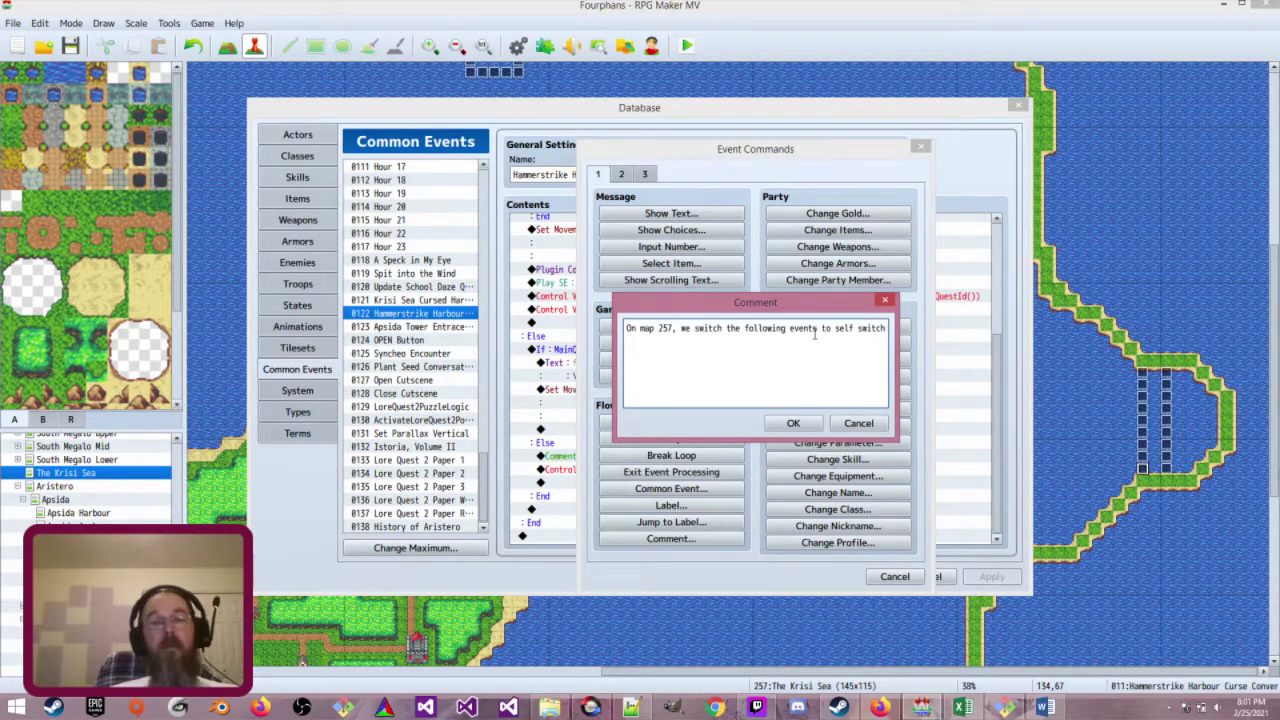
{"action": "type", "text": "24, 25, 26, "}
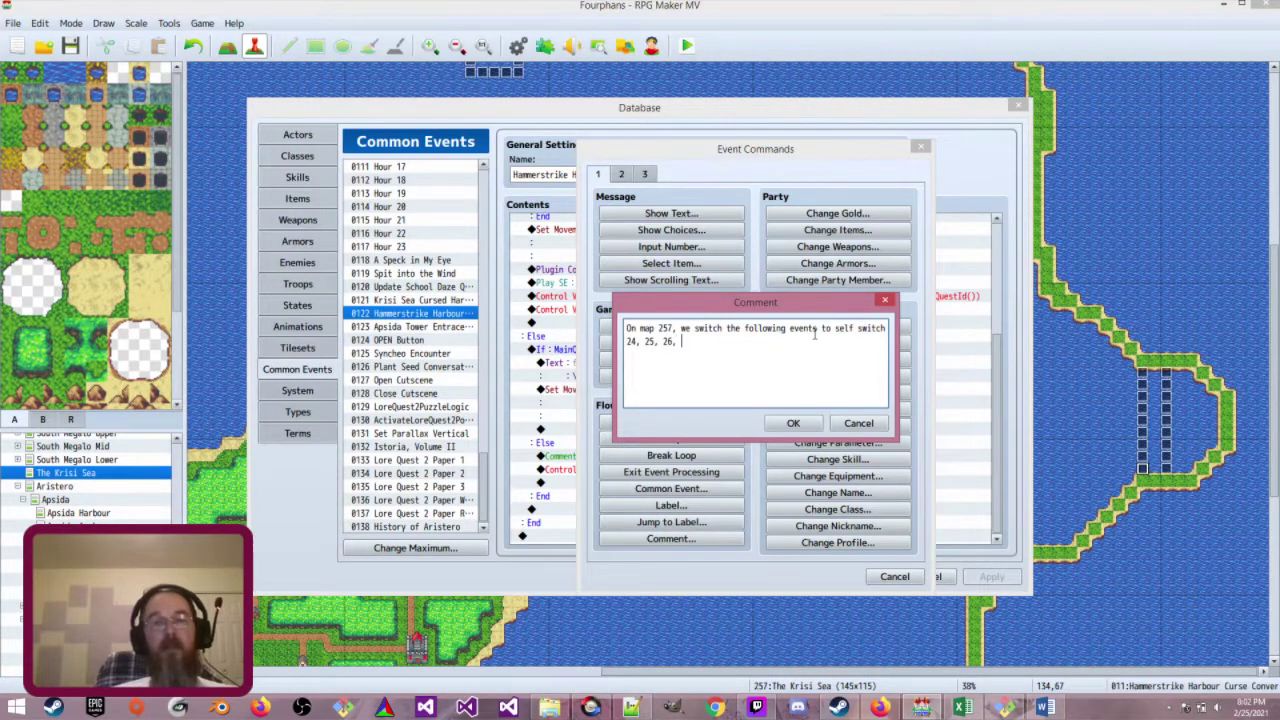
{"action": "type", "text": "28, 29, 30, 3"}
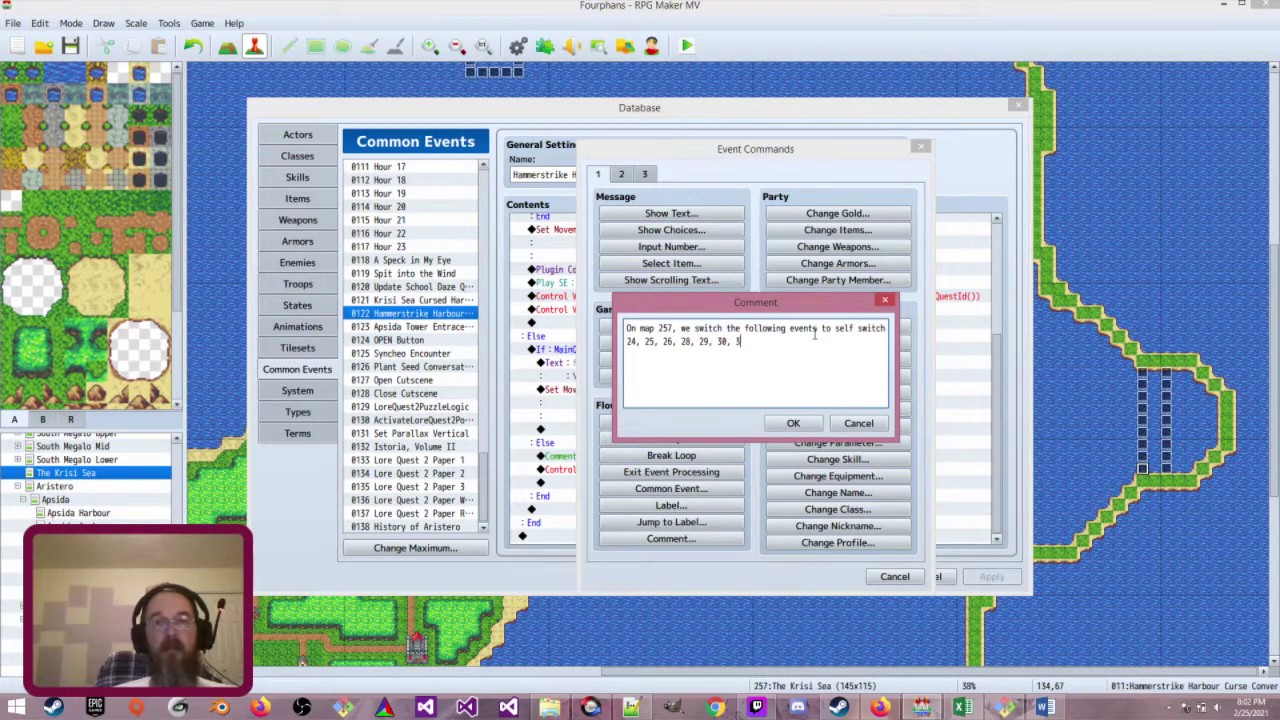
{"action": "type", "text": "1, 11"}
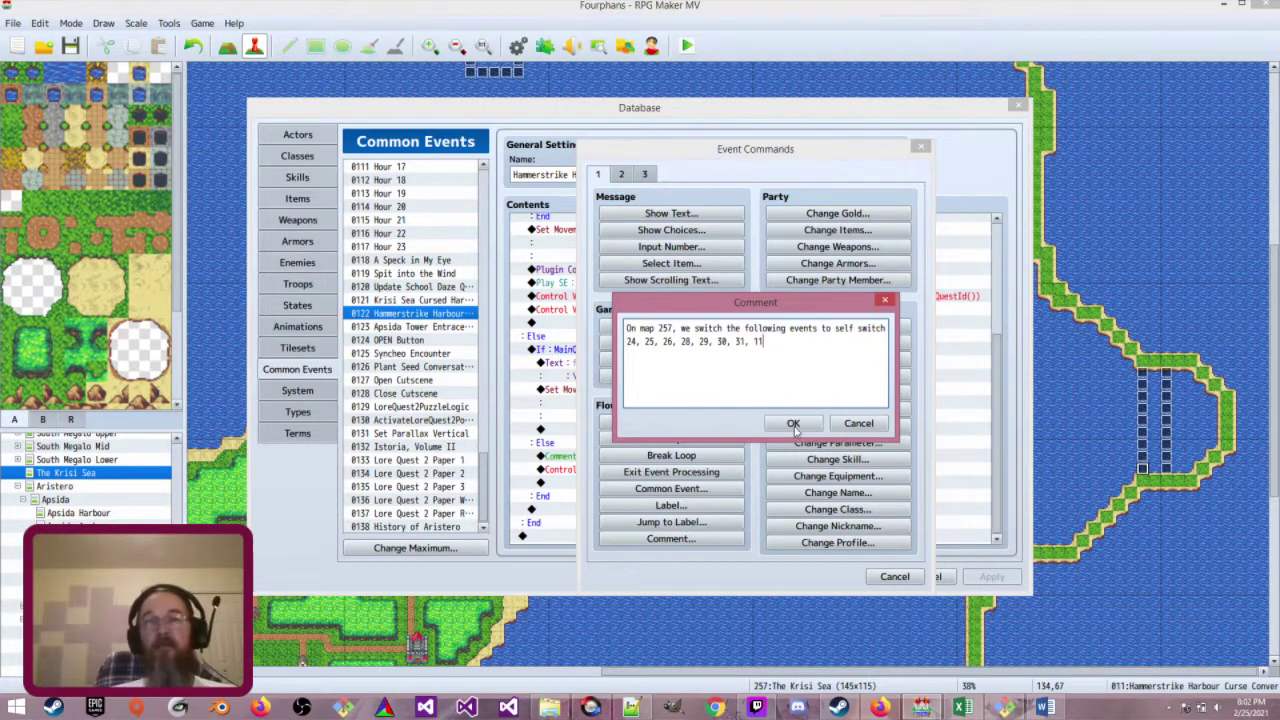
{"action": "left_click", "coordinate": [793, 424]}
{"action": "left_click", "coordinate": [862, 575]}
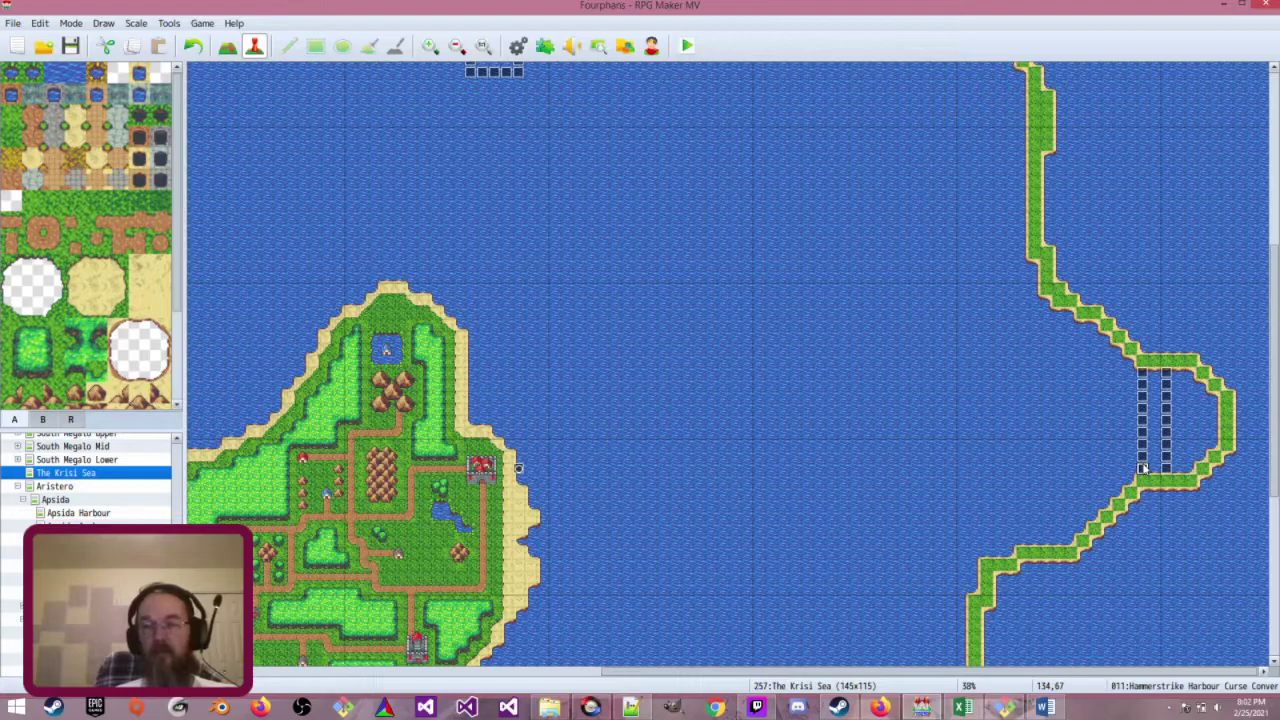
Check the western column of curse events again, from the southernmost upwards, against the listed event IDs
{"action": "key", "text": "Up"}
{"action": "key", "text": "Up"}
{"action": "key", "text": "Up"}
{"action": "key", "text": "Up"}
{"action": "key", "text": "Up"}
{"action": "key", "text": "Up"}
{"action": "key", "text": "Up"}
{"action": "key", "text": "Up"}
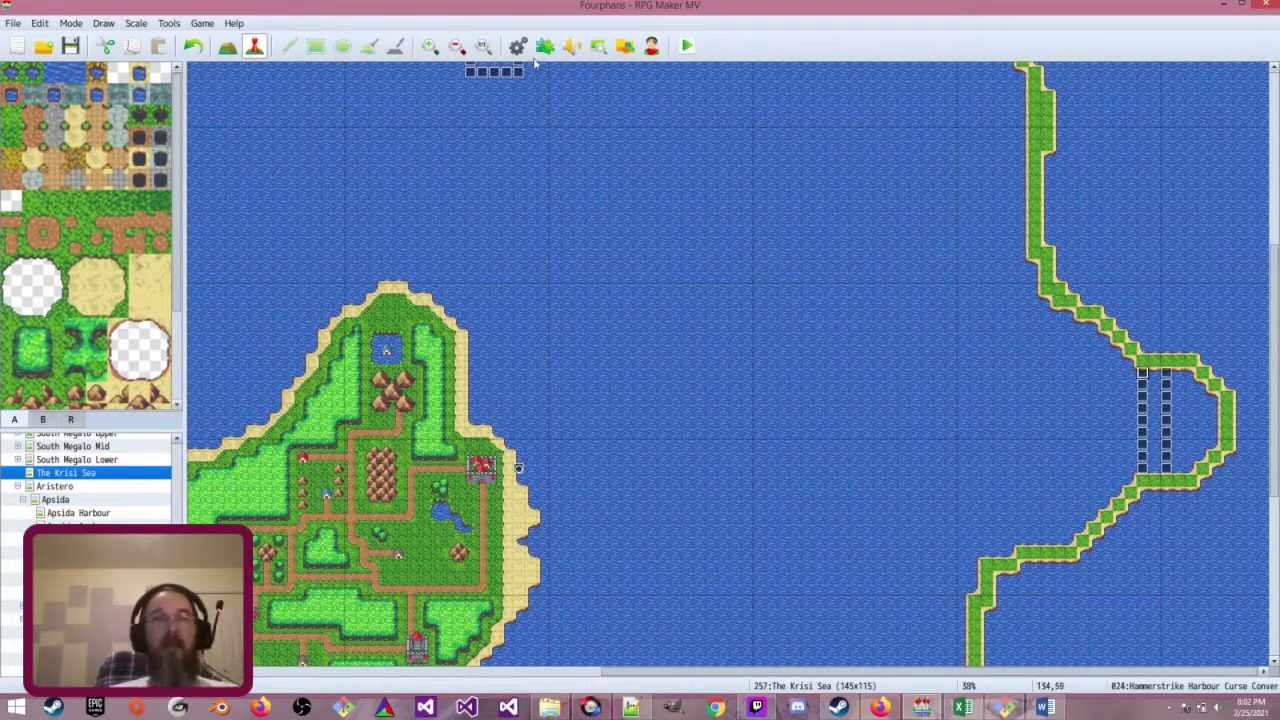
Reopen the Hammerstrike Harbour Curse common event and add 32 to the event list in the map 257 comment
{"action": "key", "text": "F9"}
{"action": "scroll", "coordinate": [722, 455], "scroll_direction": "down", "scroll_amount": 5}
{"action": "scroll", "coordinate": [722, 455], "scroll_direction": "down", "scroll_amount": 2}
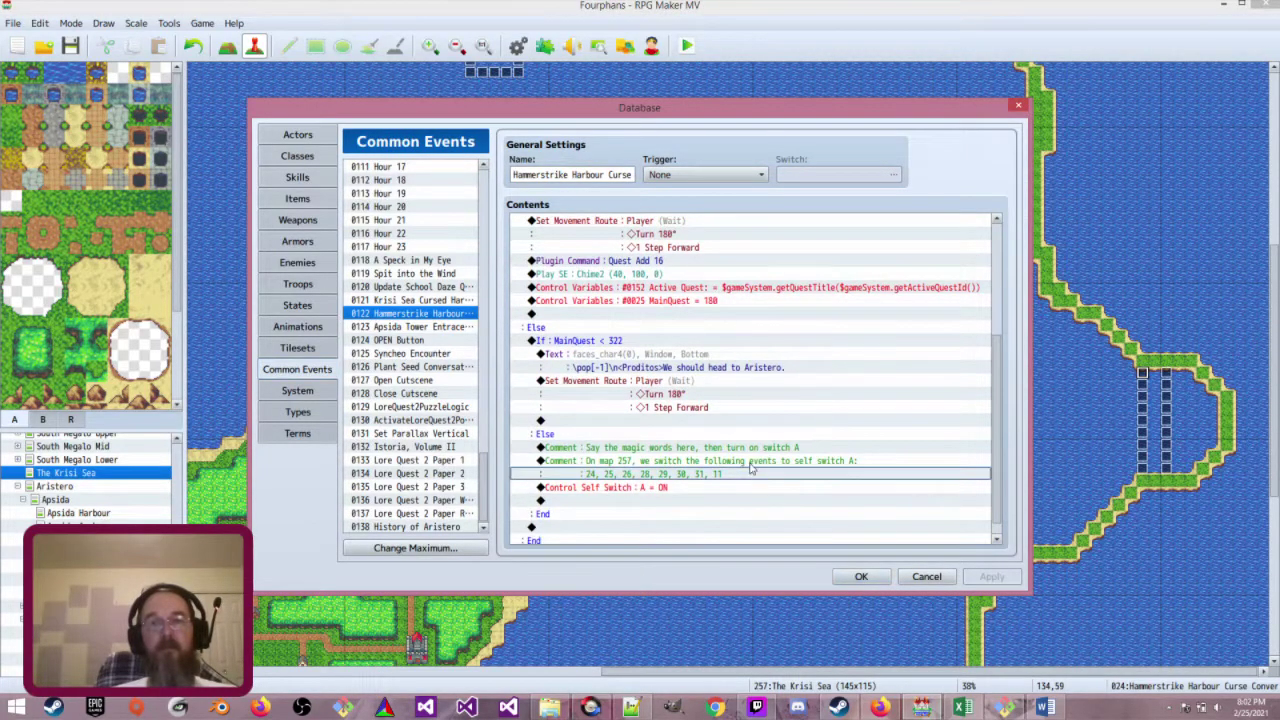
{"action": "left_click", "coordinate": [768, 462]}
{"action": "double_click", "coordinate": [768, 462]}
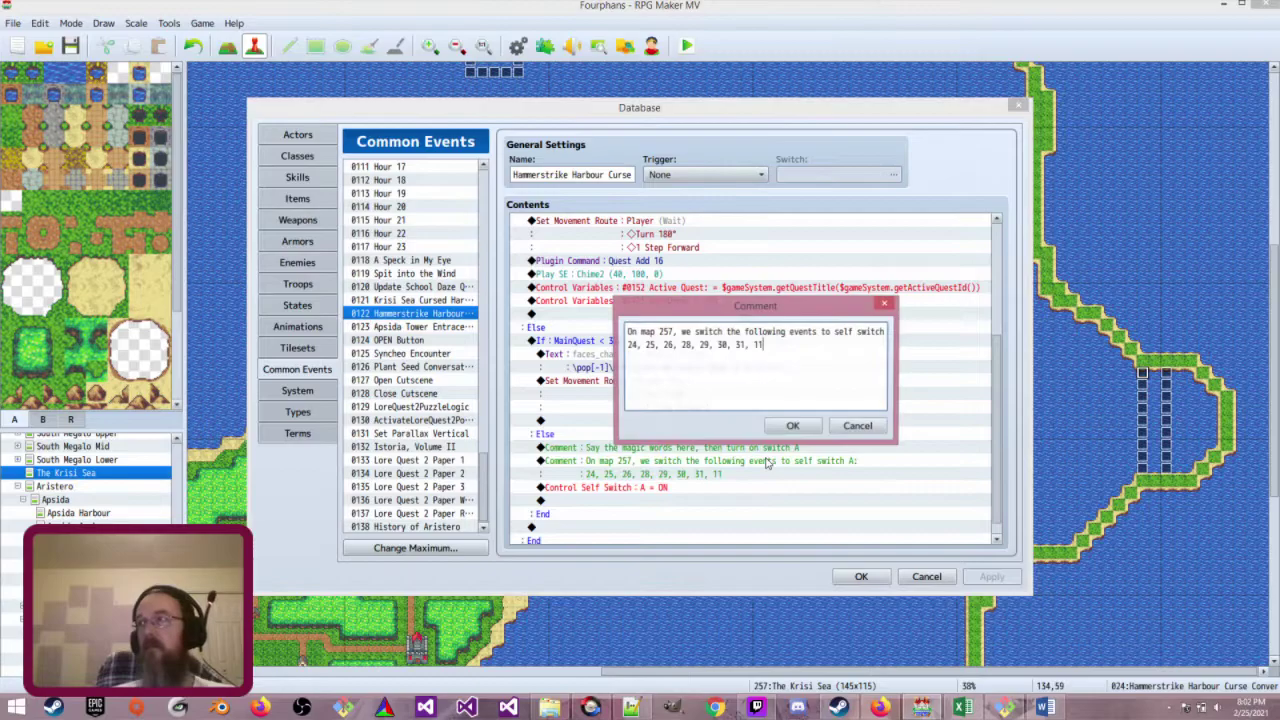
{"action": "left_click", "coordinate": [768, 344]}
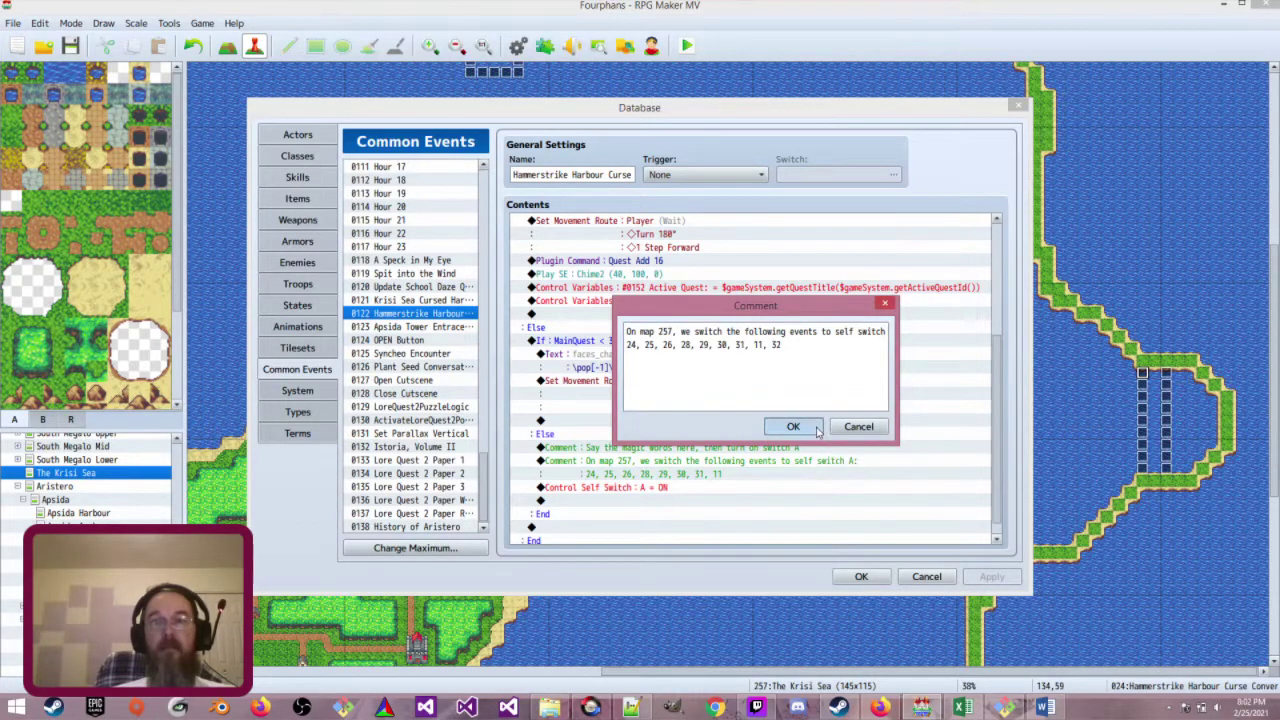
{"action": "left_click", "coordinate": [795, 427]}
Replace the Control Self Switch A = ON command with the script $gameSelfSwitches.setValue([257, 11, 'A'], true);
{"action": "left_click", "coordinate": [773, 499]}
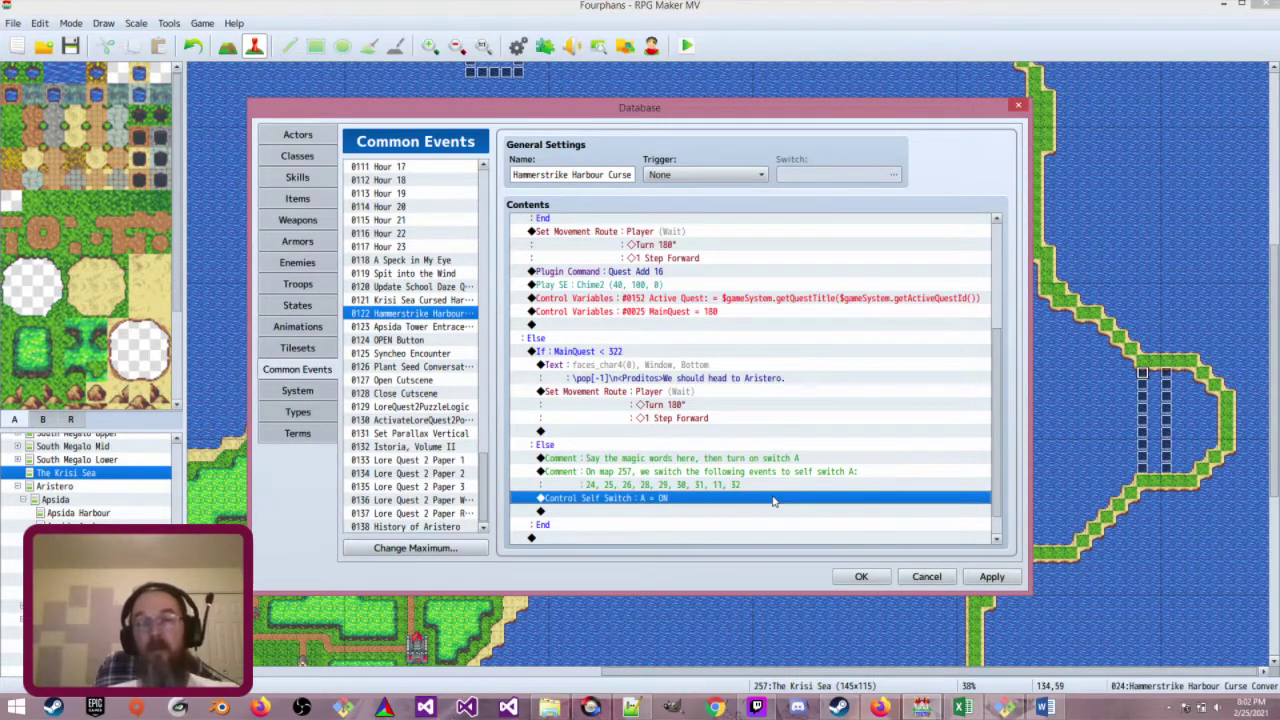
{"action": "key", "text": "Delete"}
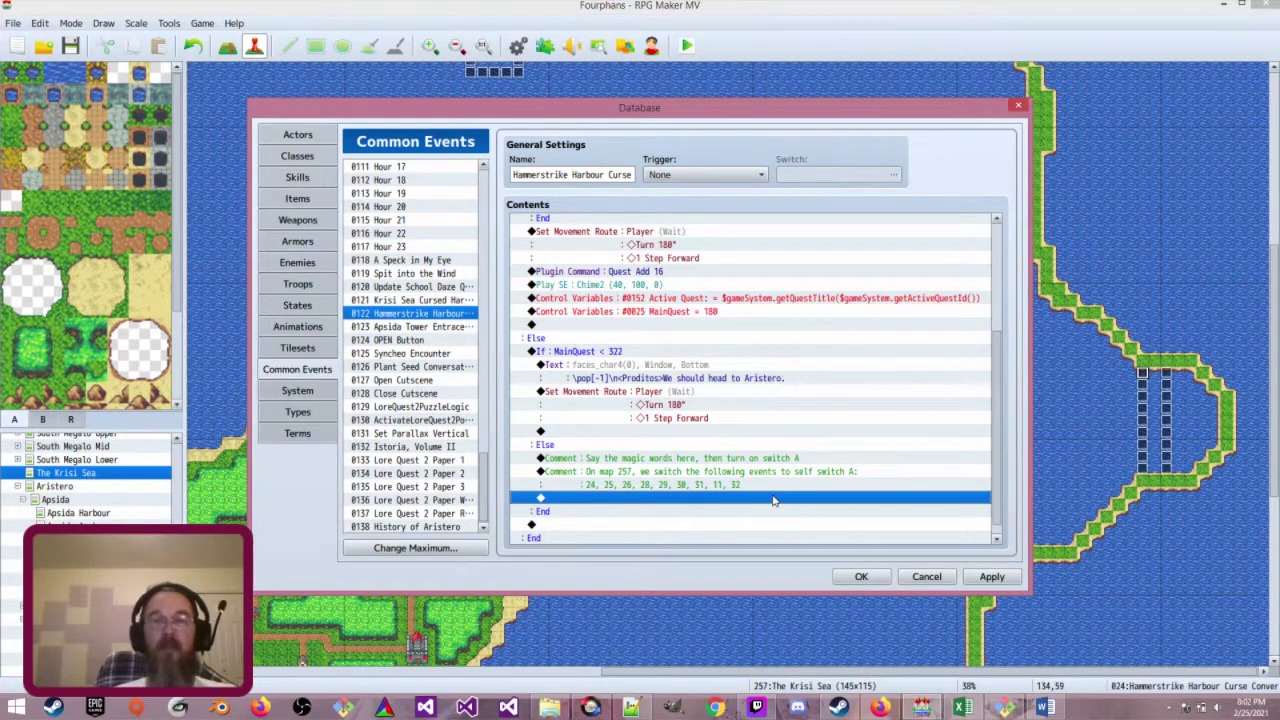
{"action": "double_click", "coordinate": [773, 499]}
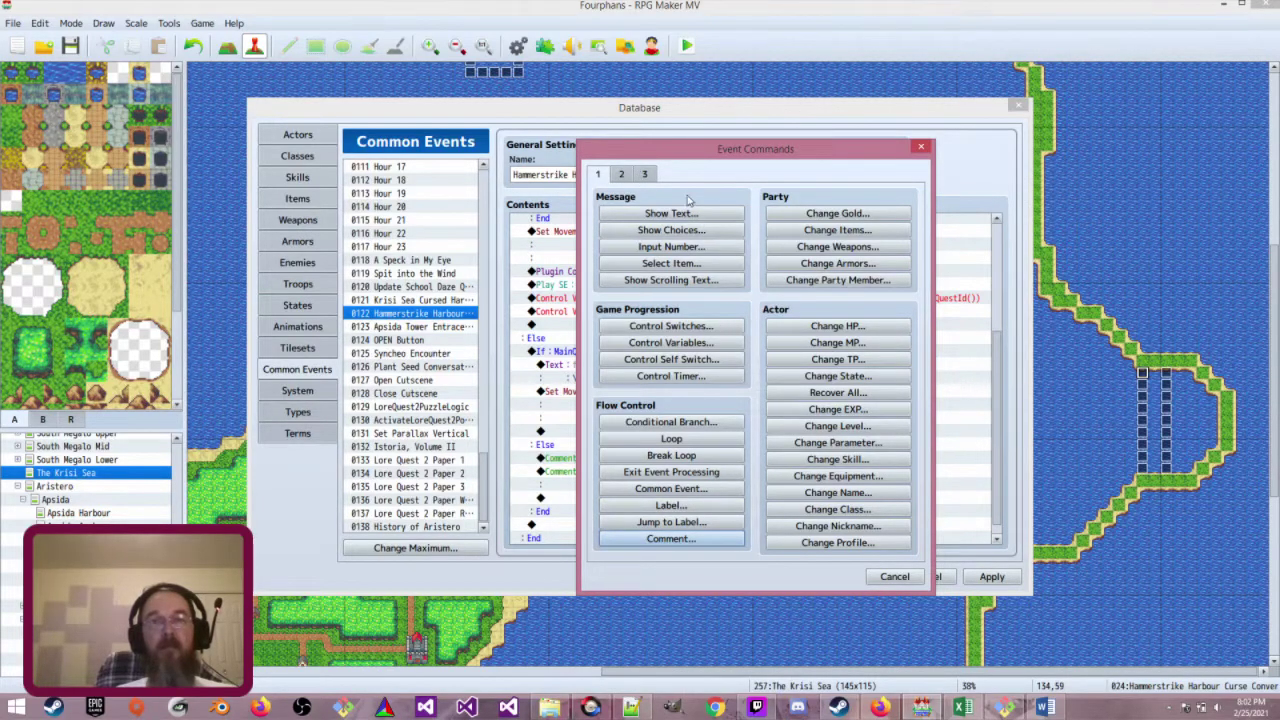
{"action": "left_click", "coordinate": [645, 176]}
{"action": "left_click", "coordinate": [850, 522]}
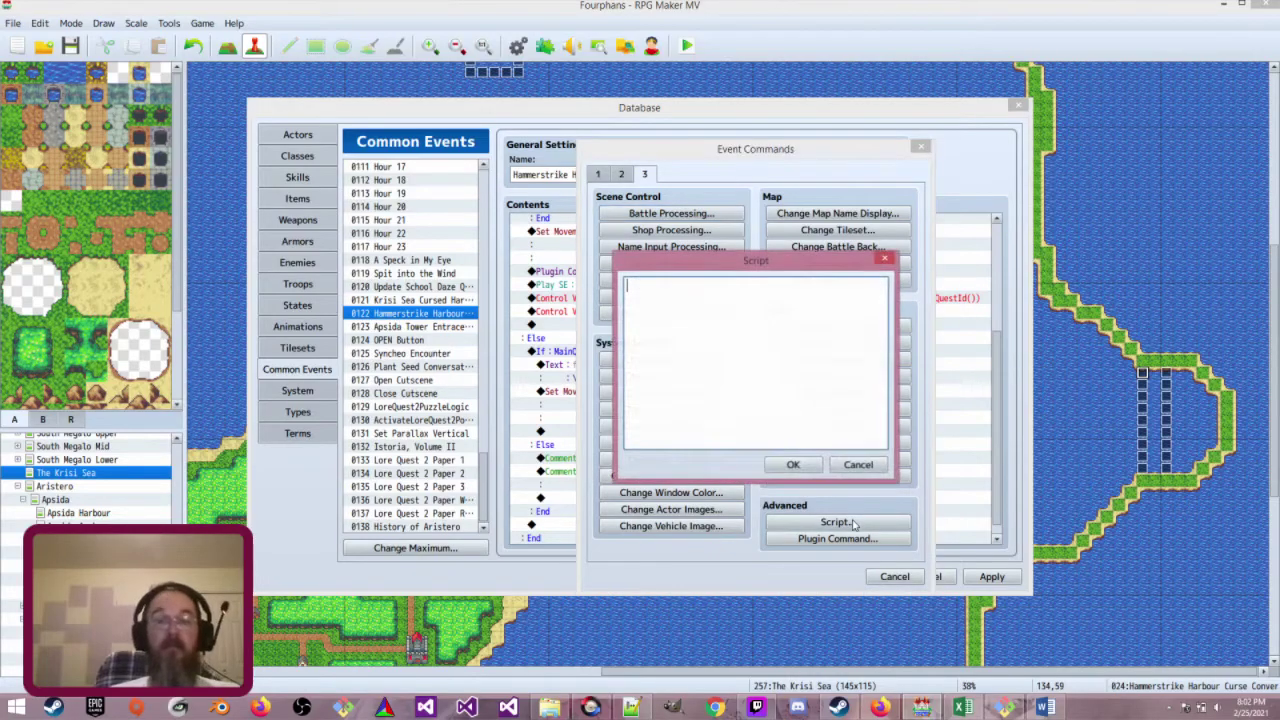
{"action": "type", "text": "$gameSelfSwitch"}
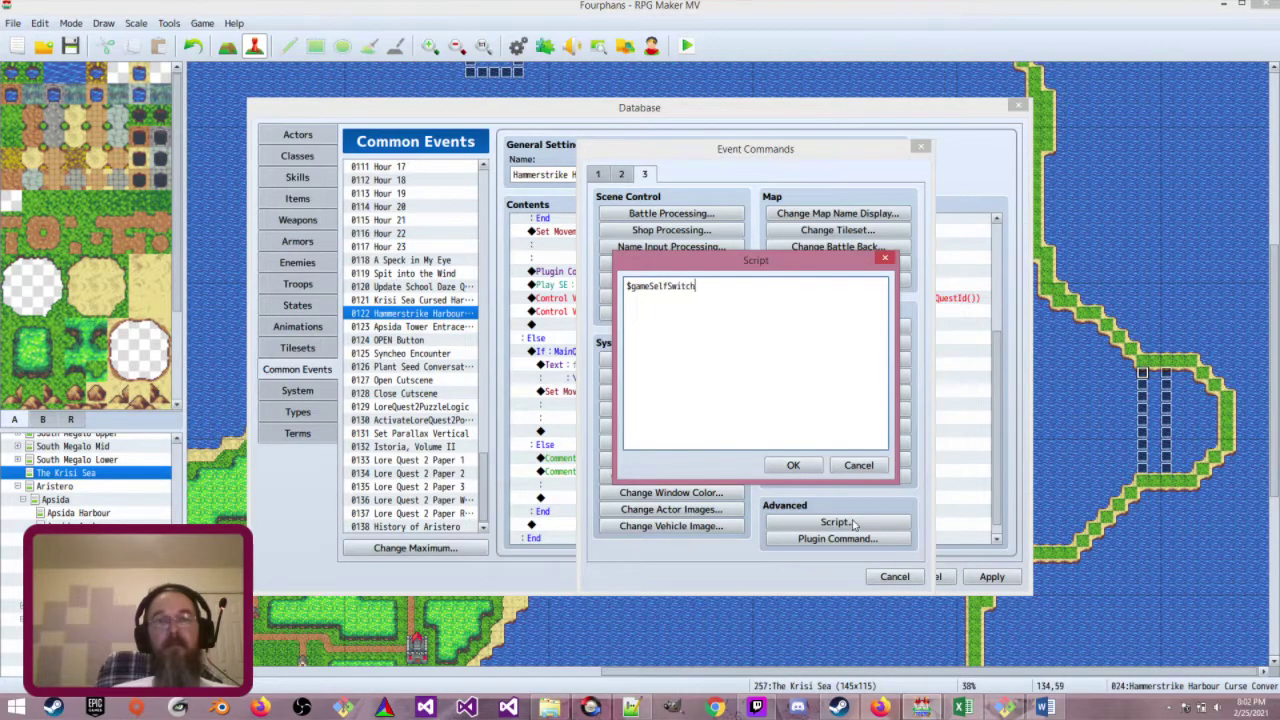
{"action": "type", "text": "es.setValue([2"}
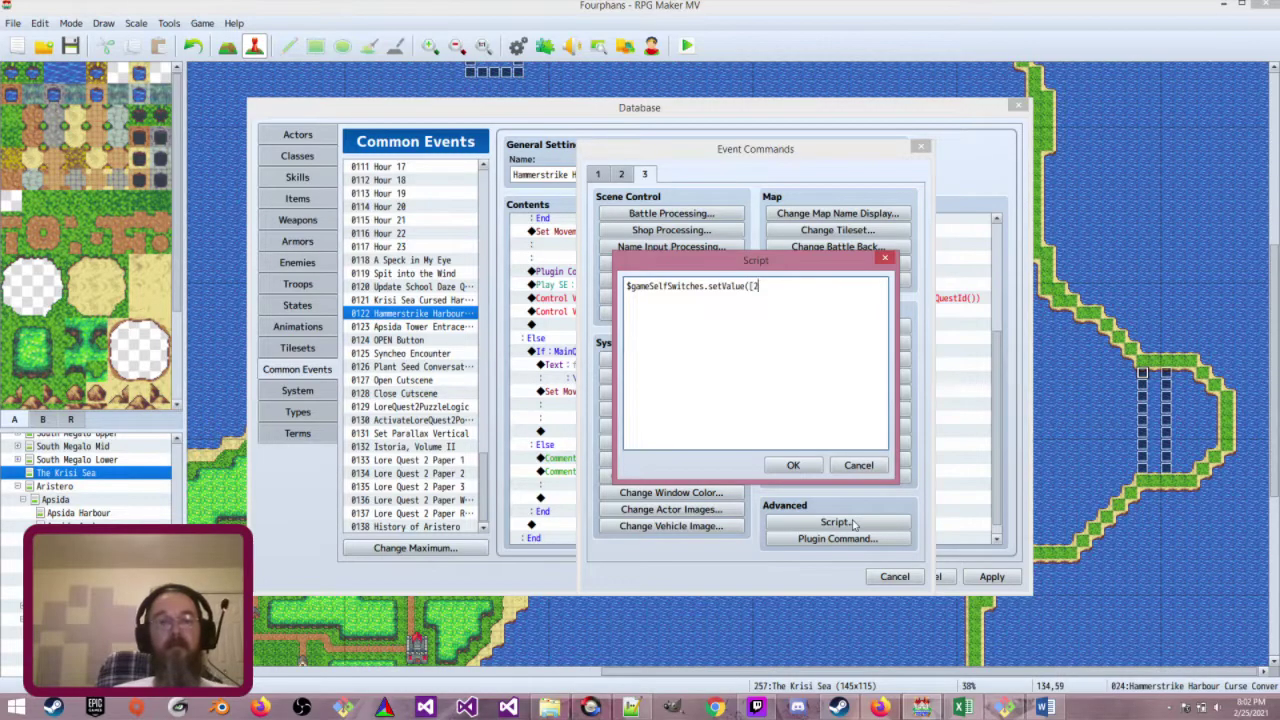
{"action": "type", "text": "57, 11, 'A'], true);"}
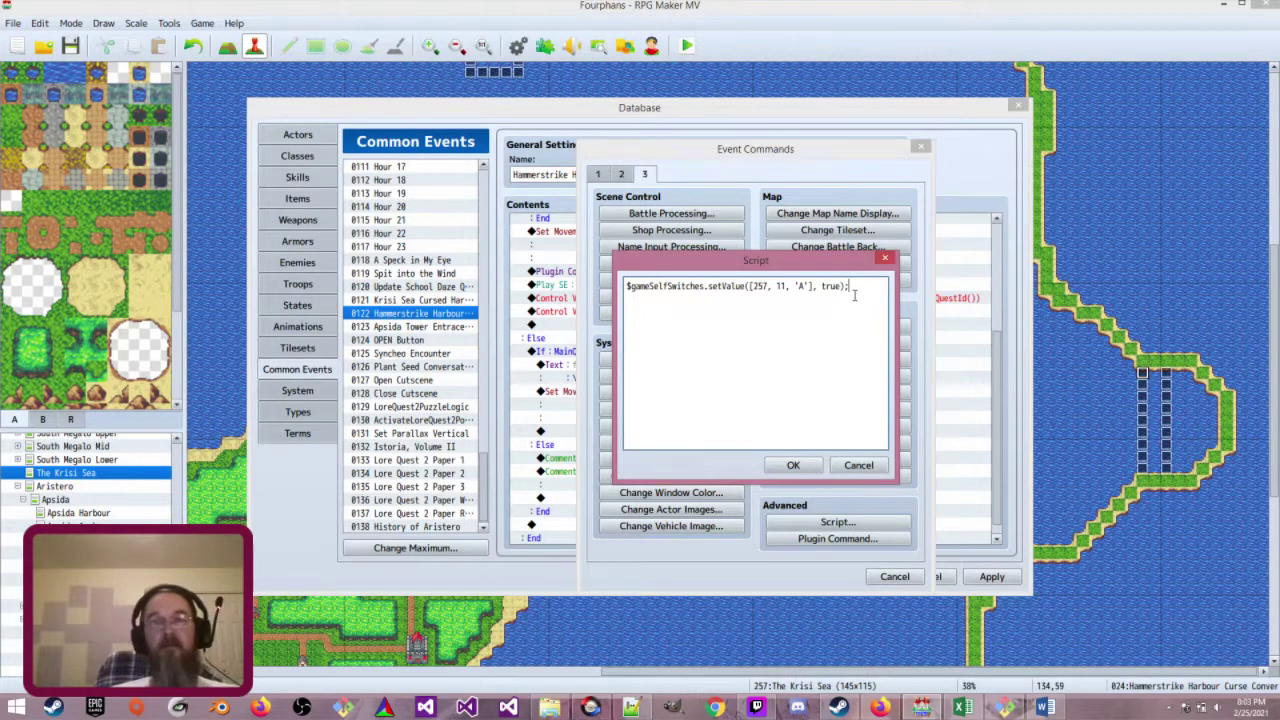
Duplicate the self switch script line so the script has three lines, and confirm the script command
{"action": "key", "text": "ctrl+a"}
{"action": "key", "text": "ctrl+c"}
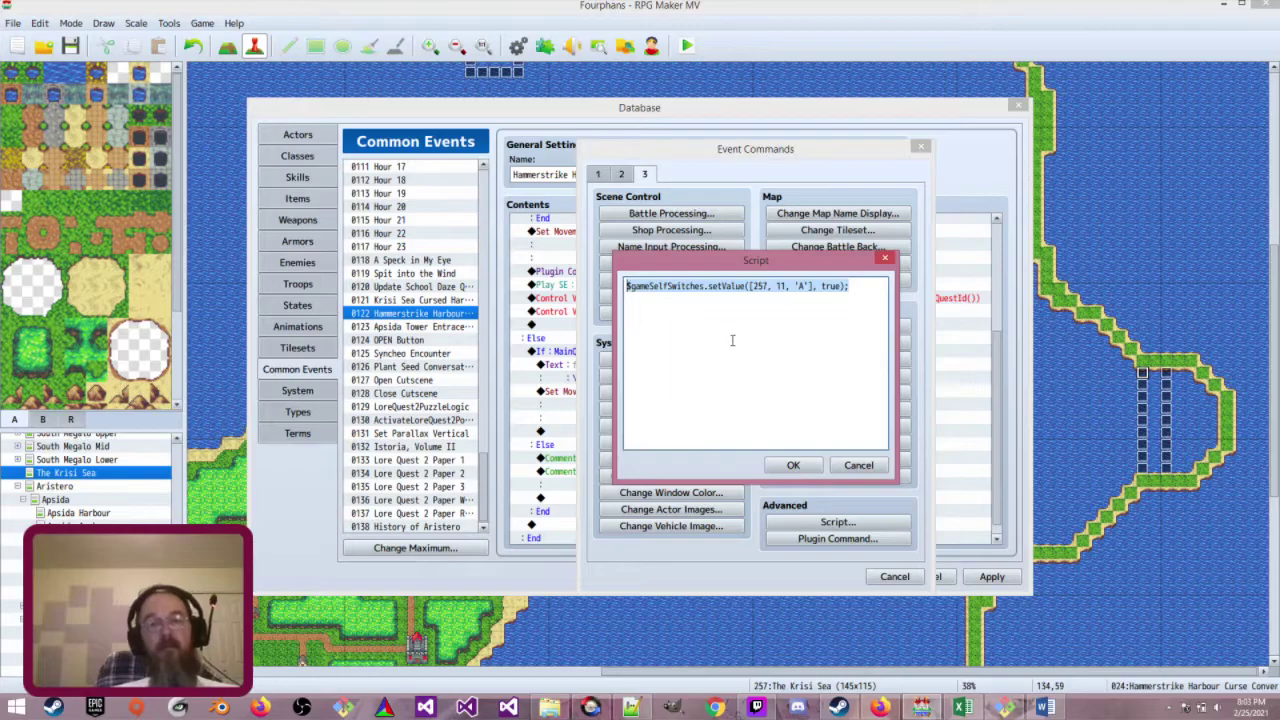
{"action": "left_click", "coordinate": [856, 357]}
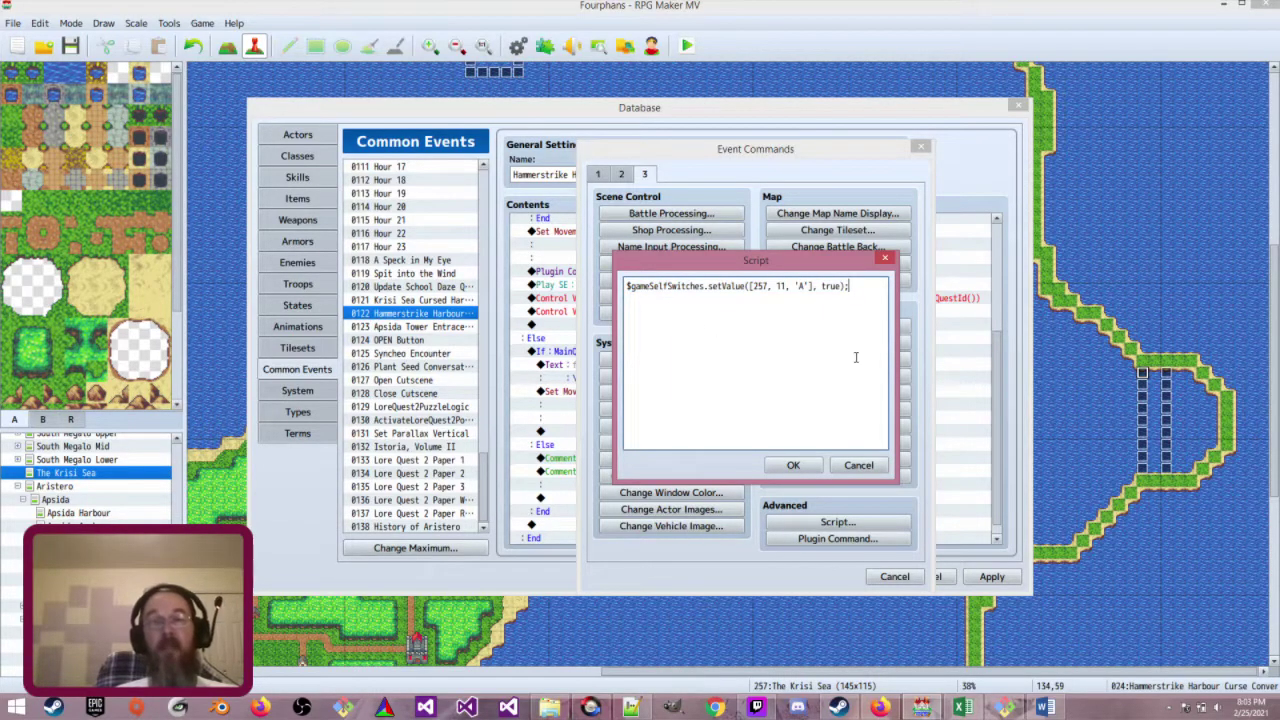
{"action": "key", "text": "ctrl+v"}
{"action": "key", "text": "Return"}
{"action": "key", "text": "ctrl+v"}
{"action": "key", "text": "ctrl+Return"}
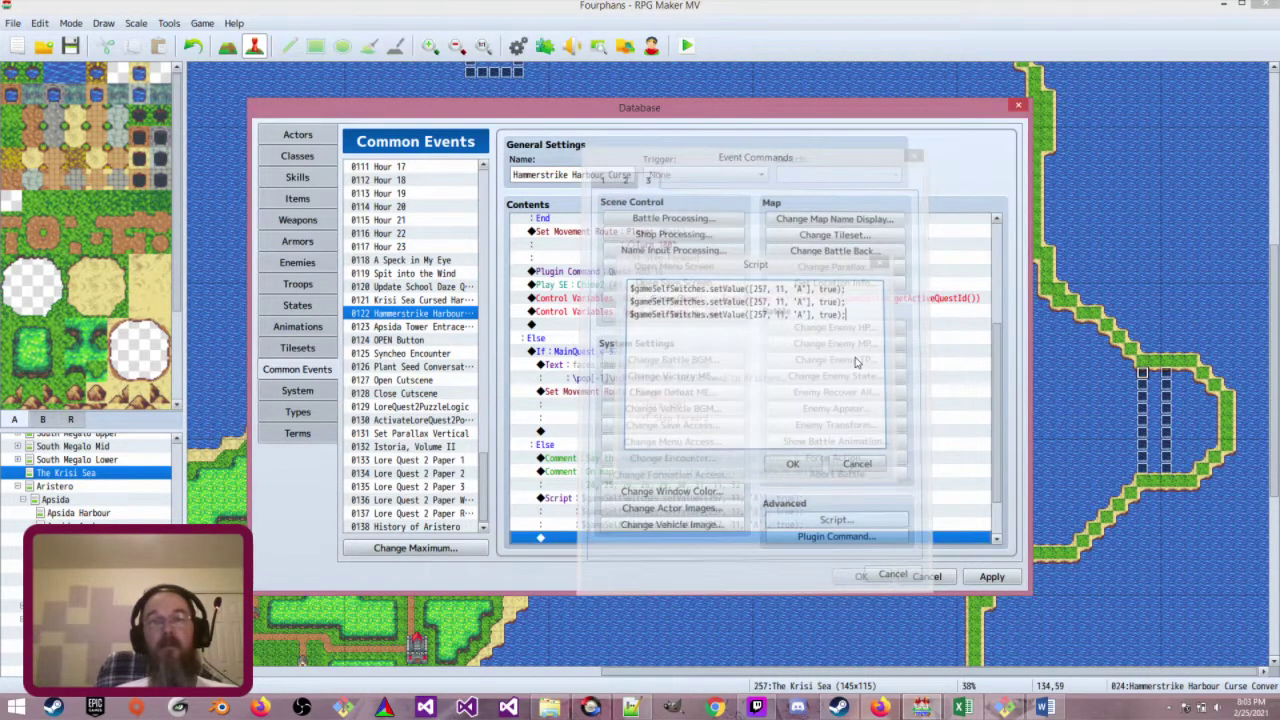
Reopen the self switch script command and repeat its $gameSelfSwitches.setValue([257, 11, 'A'], true); line until there are nine lines
{"action": "key", "text": "Up"}
{"action": "key", "text": "Return"}
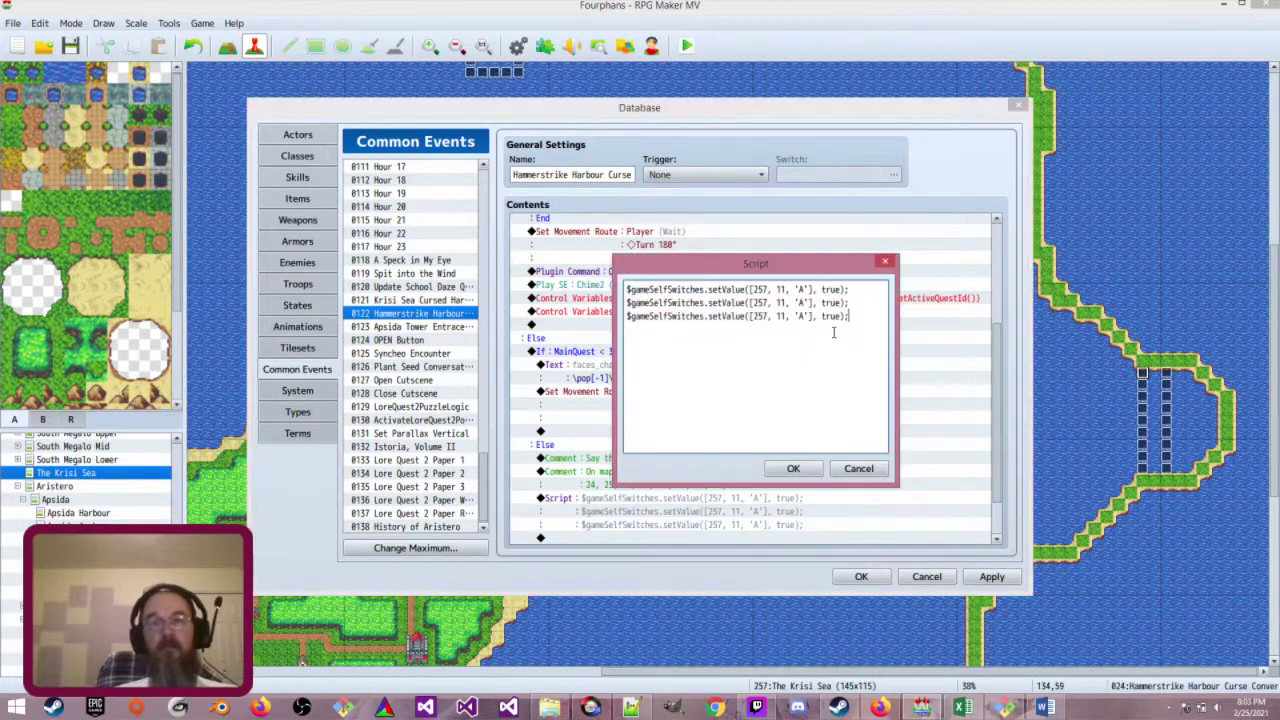
{"action": "key", "text": "Return"}
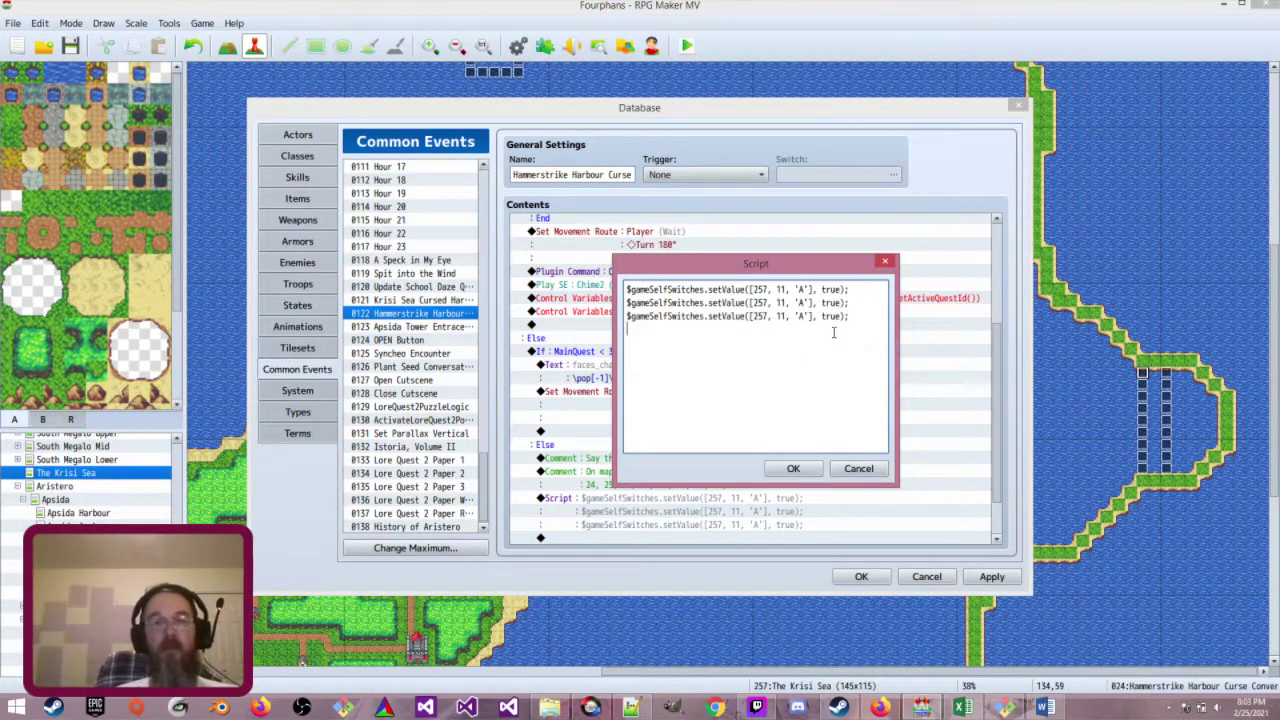
{"action": "key", "text": "ctrl+v"}
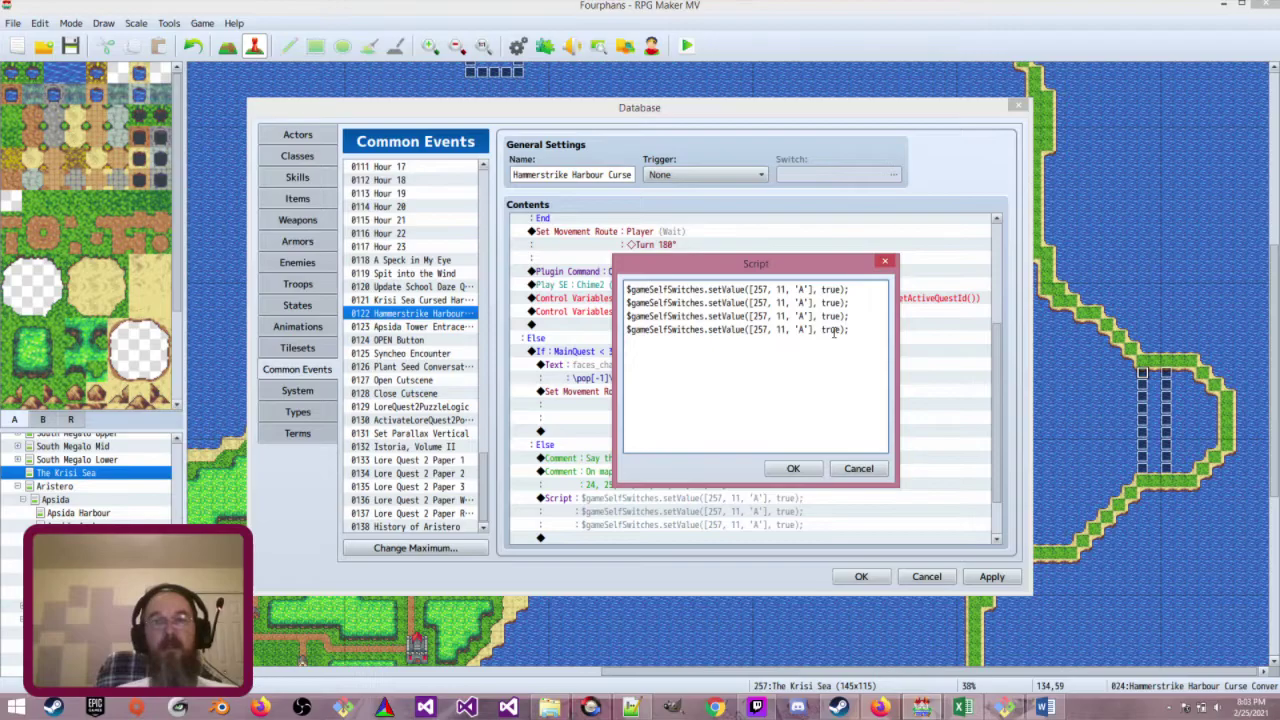
{"action": "key", "text": "Return"}
{"action": "key", "text": "ctrl+v"}
{"action": "key", "text": "Return"}
{"action": "key", "text": "ctrl+v"}
{"action": "key", "text": "Return"}
{"action": "key", "text": "ctrl+v"}
{"action": "key", "text": "Return"}
{"action": "key", "text": "ctrl+v"}
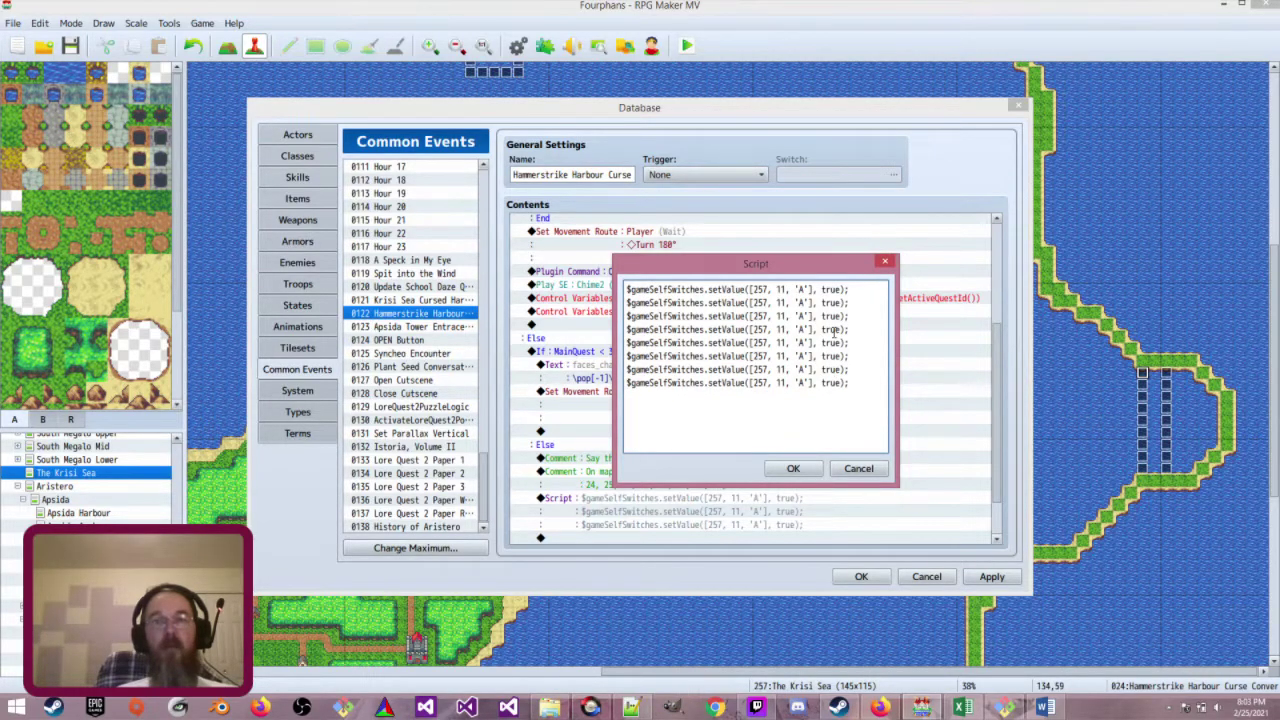
{"action": "key", "text": "Return"}
{"action": "key", "text": "ctrl+v"}
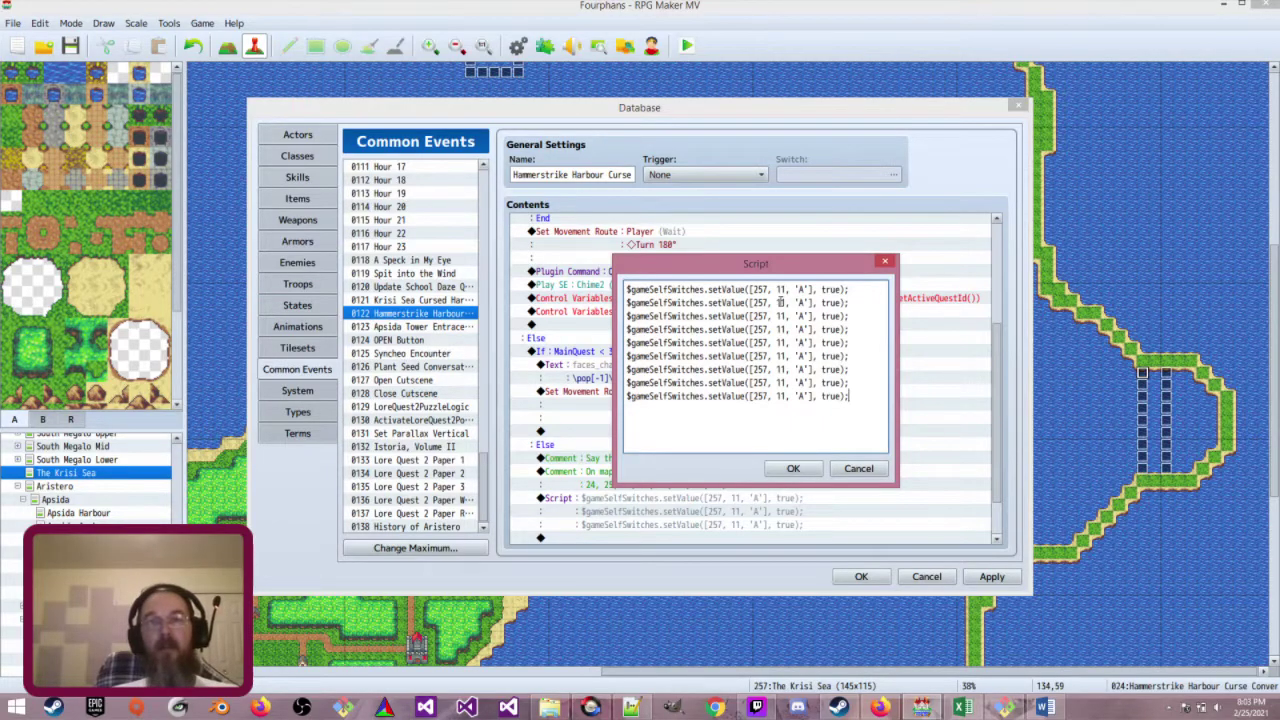
Change the event IDs in script lines two to nine to 24, 25, 26, 28, 29, 30, 31 and 32, and confirm the script
{"action": "double_click", "coordinate": [780, 302]}
{"action": "type", "text": "24"}
{"action": "double_click", "coordinate": [780, 316]}
{"action": "type", "text": "25"}
{"action": "double_click", "coordinate": [780, 329]}
{"action": "type", "text": "26"}
{"action": "double_click", "coordinate": [781, 342]}
{"action": "type", "text": "28"}
{"action": "double_click", "coordinate": [781, 356]}
{"action": "type", "text": "29"}
{"action": "double_click", "coordinate": [781, 369]}
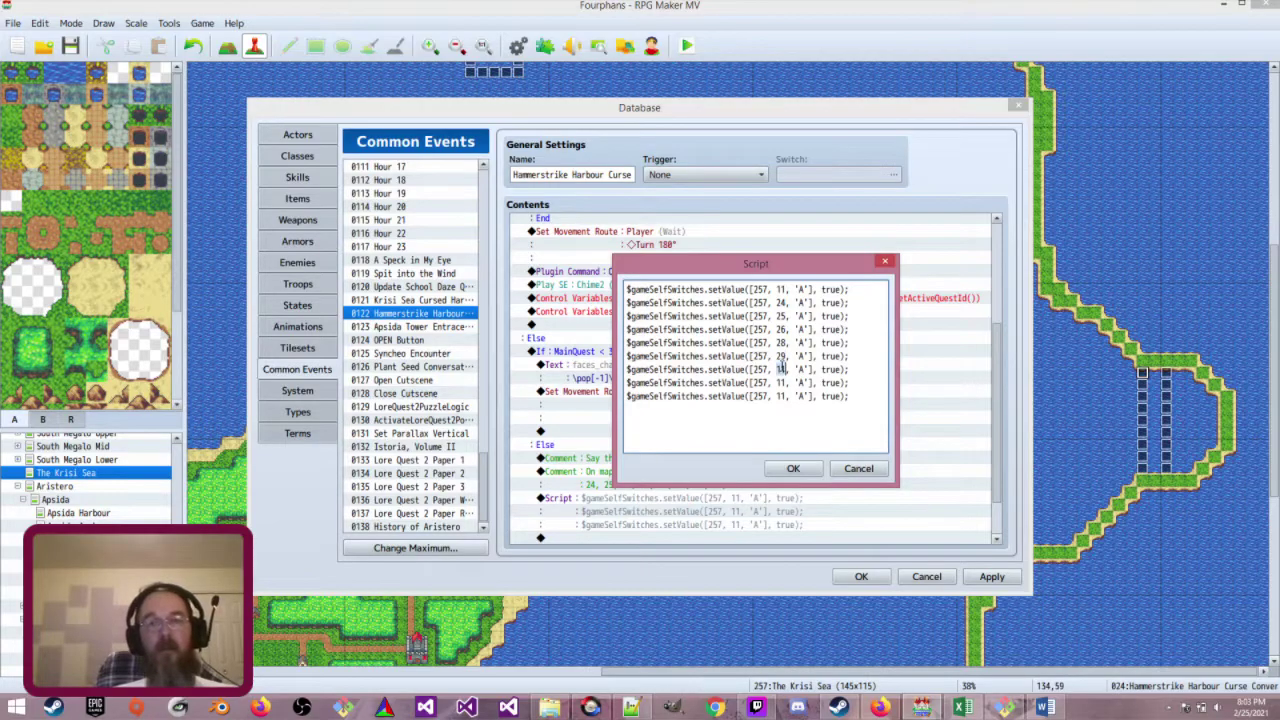
{"action": "type", "text": "30"}
{"action": "double_click", "coordinate": [781, 382]}
{"action": "type", "text": "31"}
{"action": "double_click", "coordinate": [781, 396]}
{"action": "type", "text": "32"}
{"action": "left_click", "coordinate": [793, 468]}
Check the finished self switch script against the event list comment, then apply the common event changes and close the database
{"action": "scroll", "coordinate": [798, 468], "scroll_direction": "down", "scroll_amount": 2}
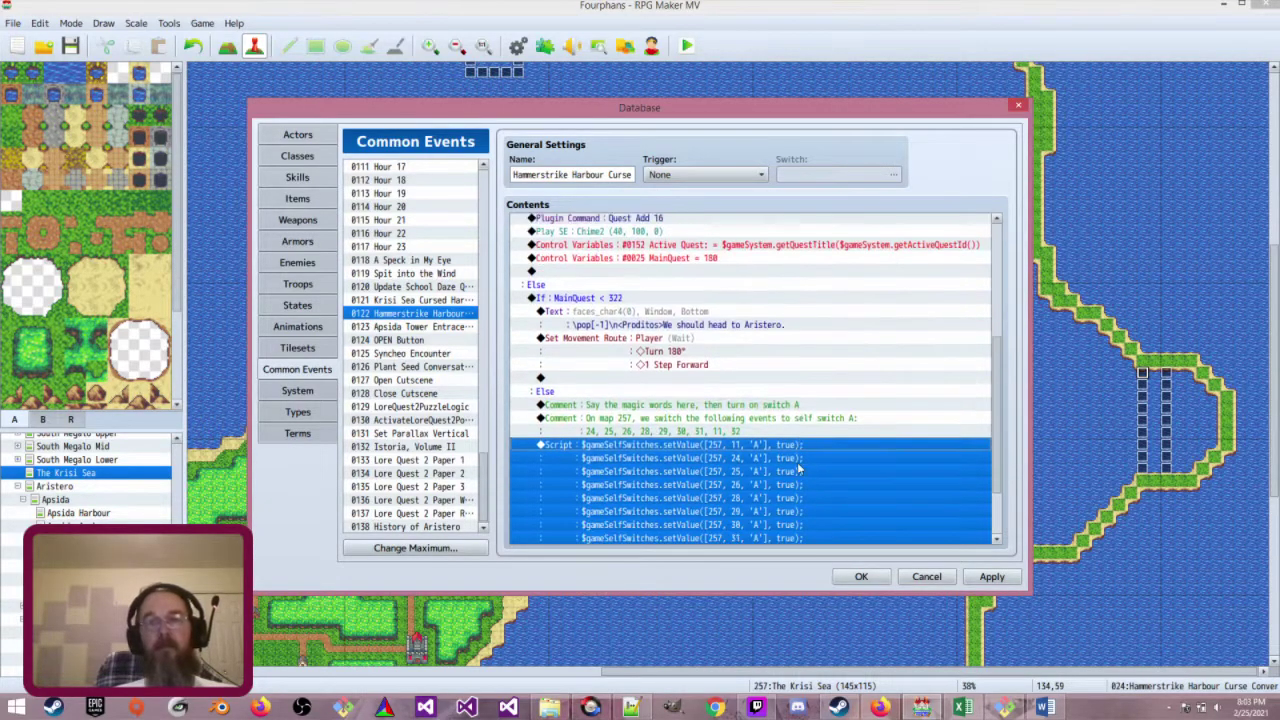
{"action": "scroll", "coordinate": [797, 467], "scroll_direction": "down", "scroll_amount": 1}
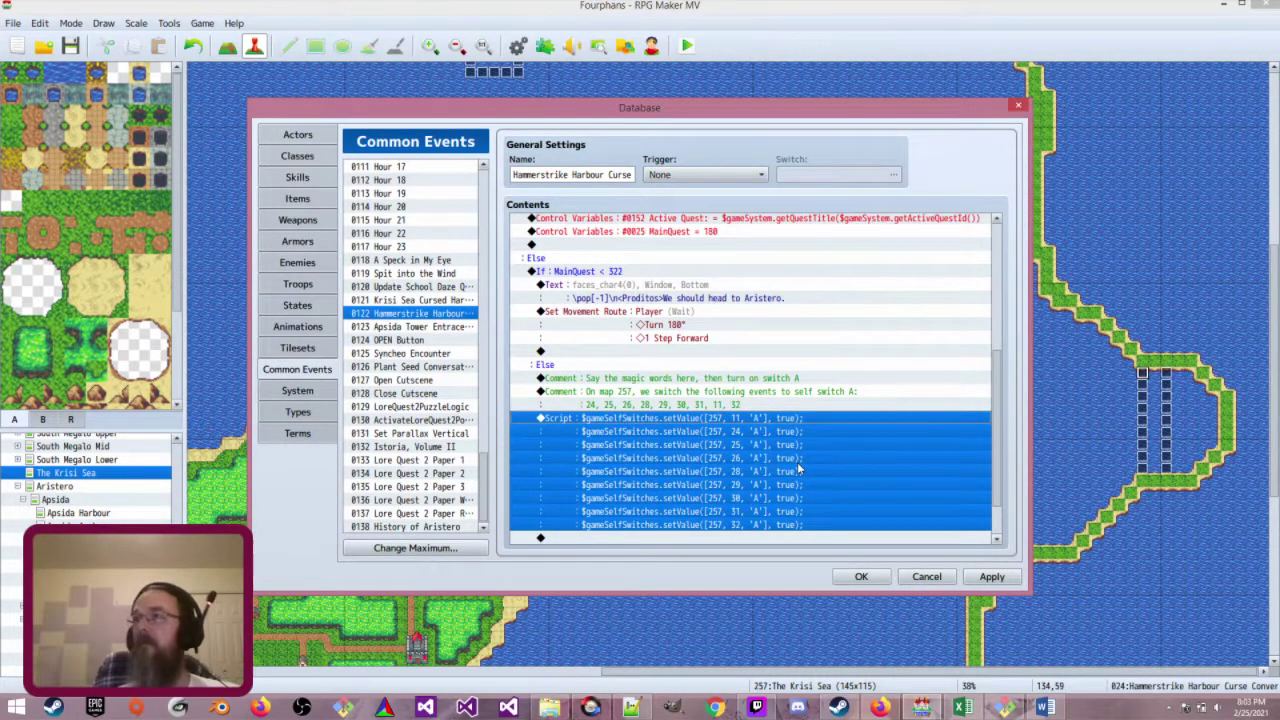
{"action": "scroll", "coordinate": [797, 467], "scroll_direction": "down", "scroll_amount": 1}
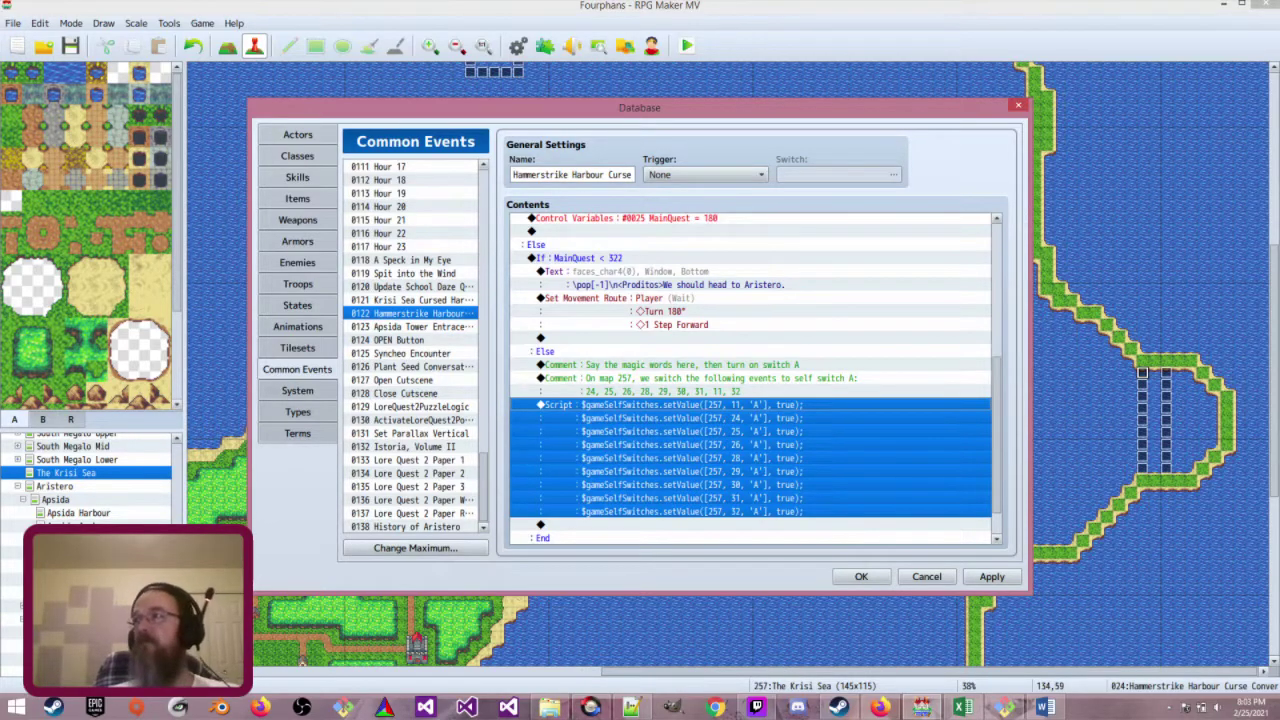
{"action": "key", "text": "alt+Tab"}
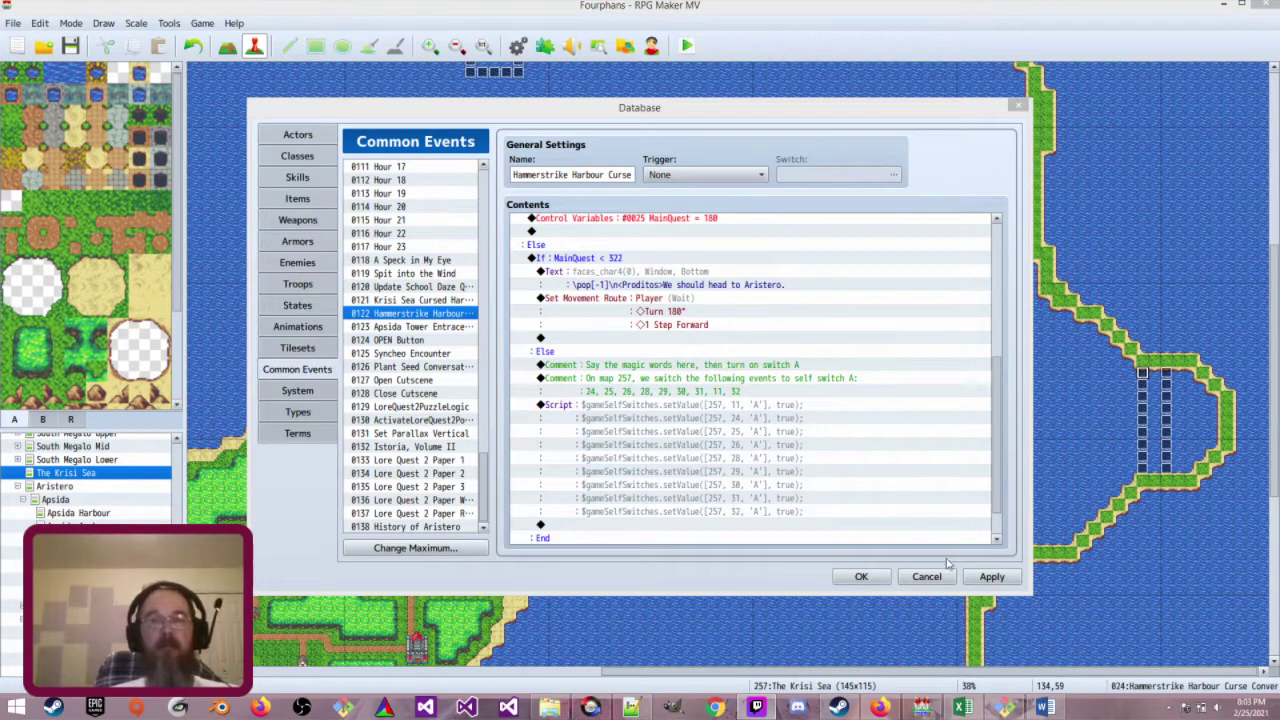
{"action": "left_click", "coordinate": [978, 578]}
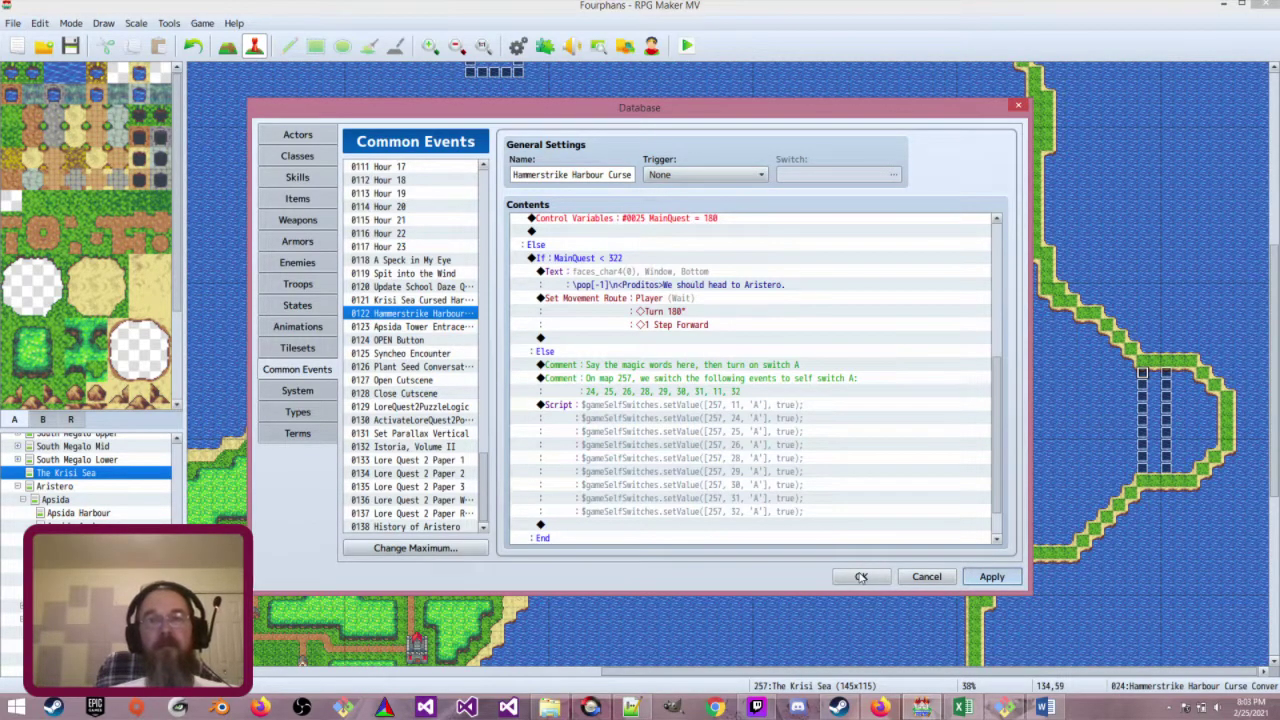
{"action": "left_click", "coordinate": [861, 577]}
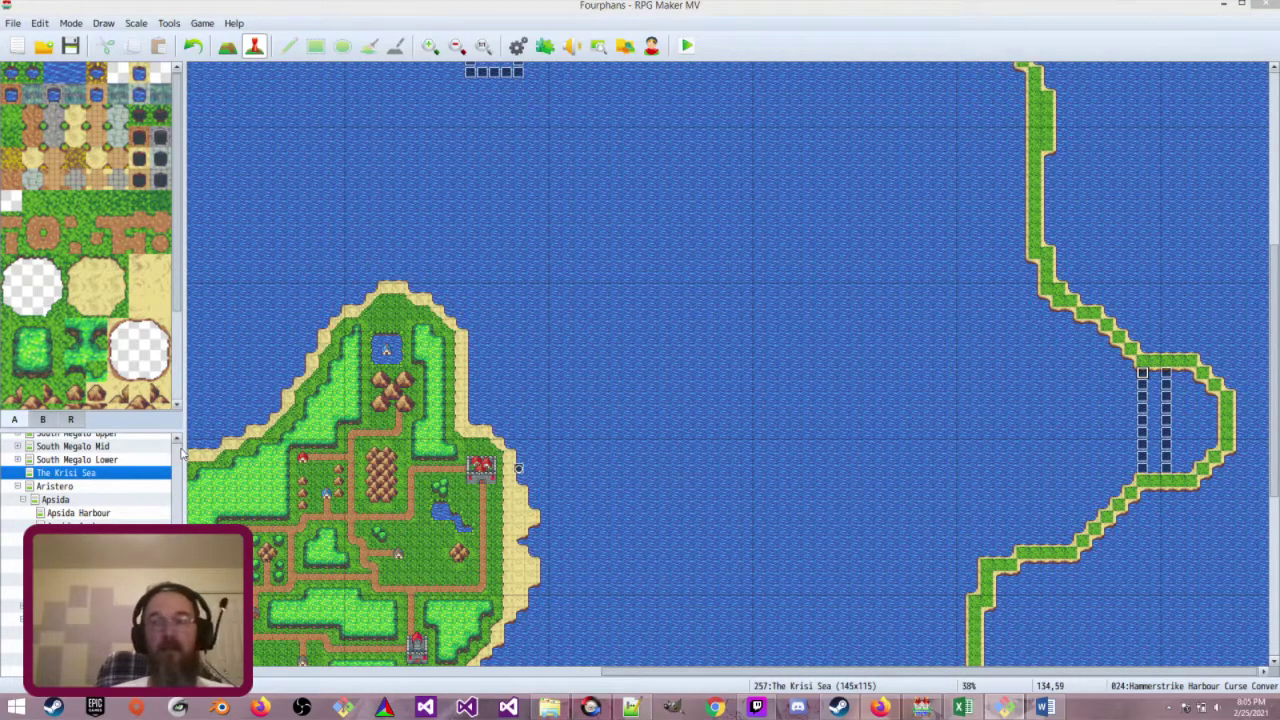
Open the Test start map and edit its player setup event at 0,0
{"action": "scroll", "coordinate": [178, 452], "scroll_direction": "up", "scroll_amount": 5}
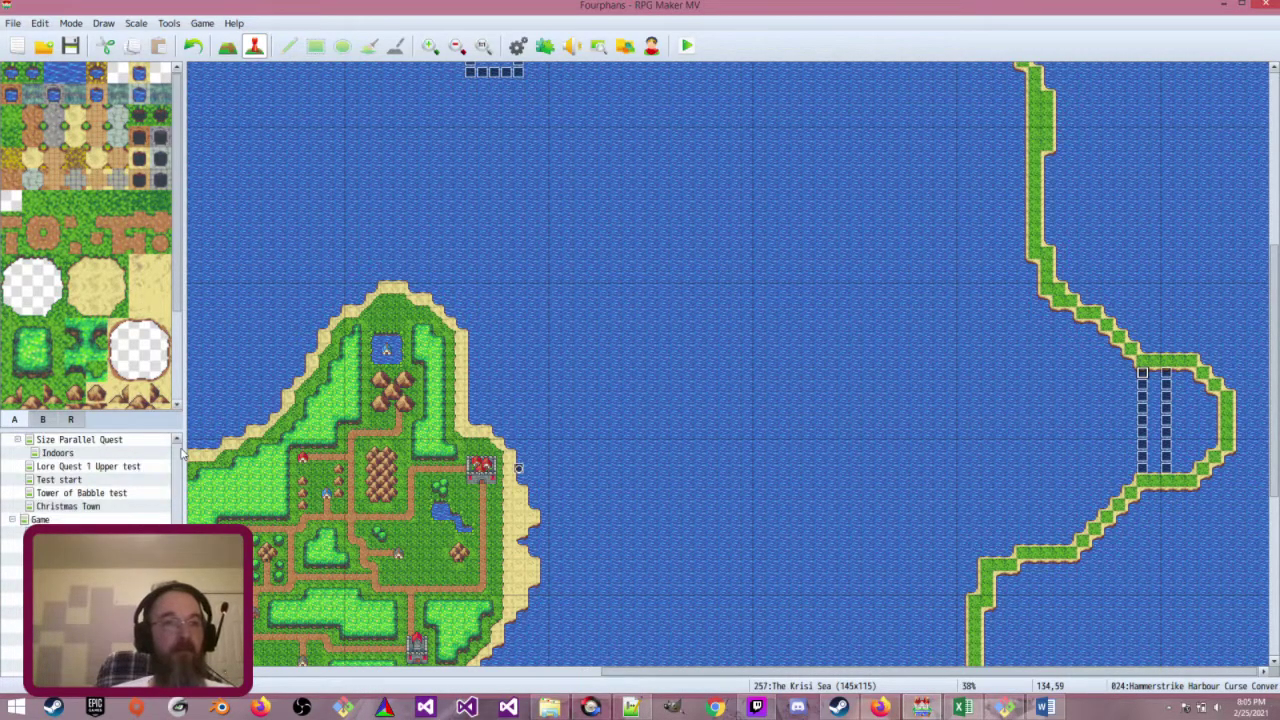
{"action": "left_click", "coordinate": [122, 480]}
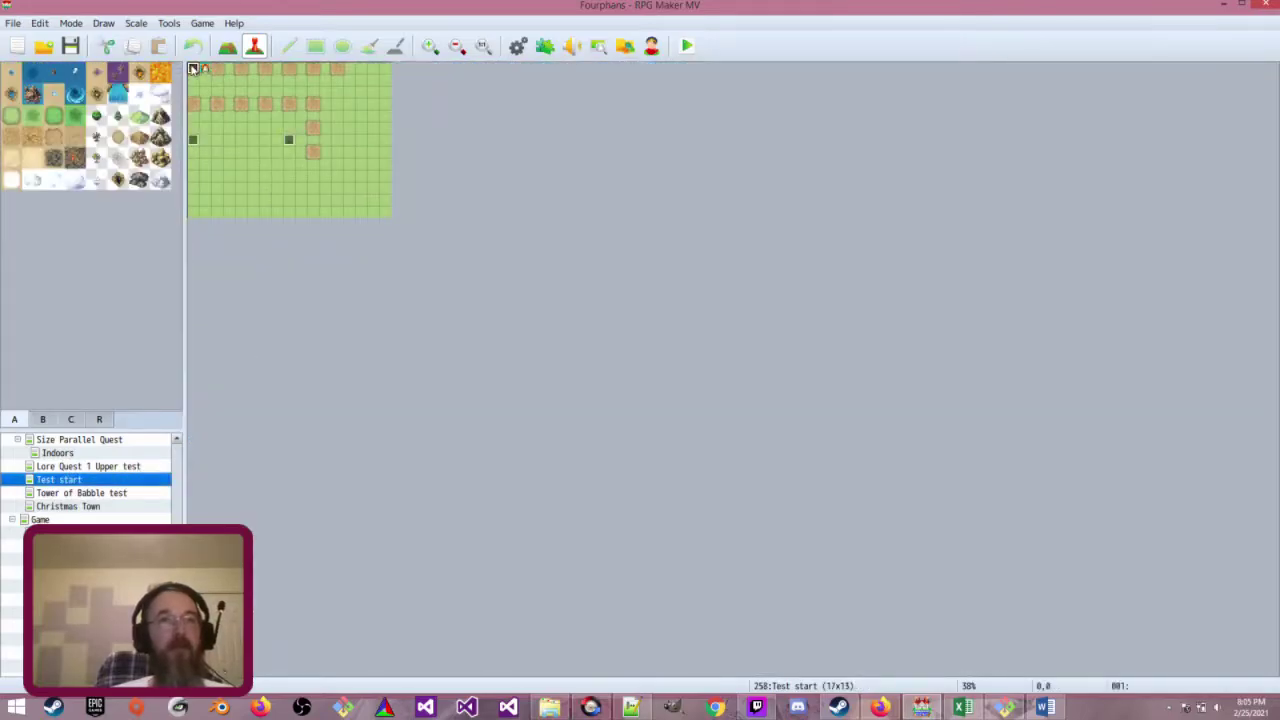
{"action": "double_click", "coordinate": [194, 68]}
Examine the ship's location on The Krisi Sea map in the Set Vehicle Location command and close the command
{"action": "scroll", "coordinate": [680, 465], "scroll_direction": "down", "scroll_amount": 3}
{"action": "left_click", "coordinate": [700, 488]}
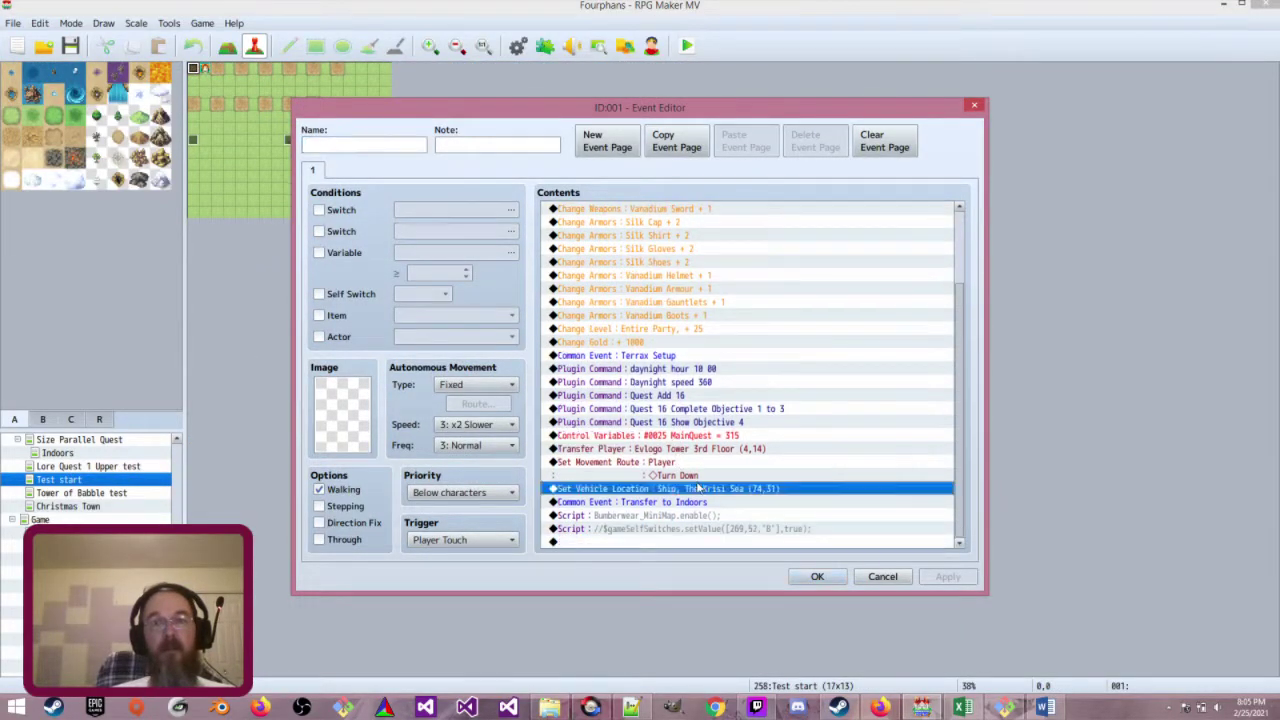
{"action": "double_click", "coordinate": [700, 488]}
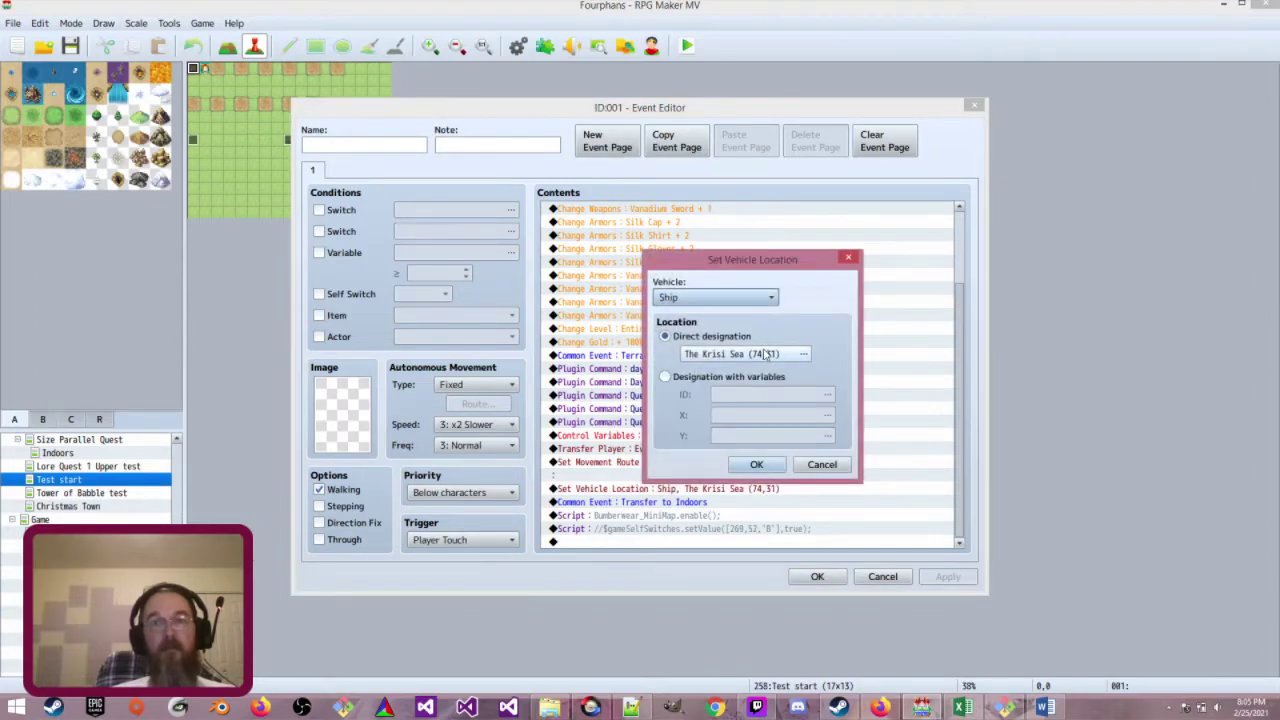
{"action": "double_click", "coordinate": [766, 355]}
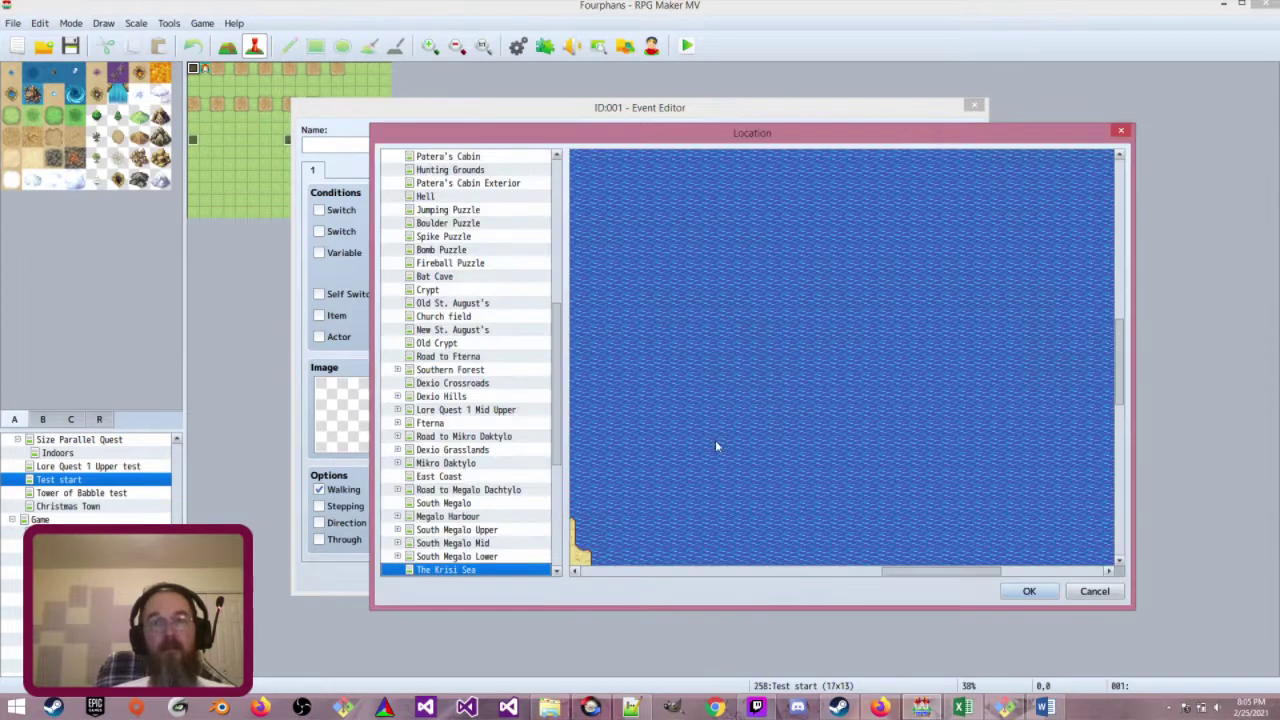
{"action": "scroll", "coordinate": [690, 478], "scroll_direction": "up", "scroll_amount": 5}
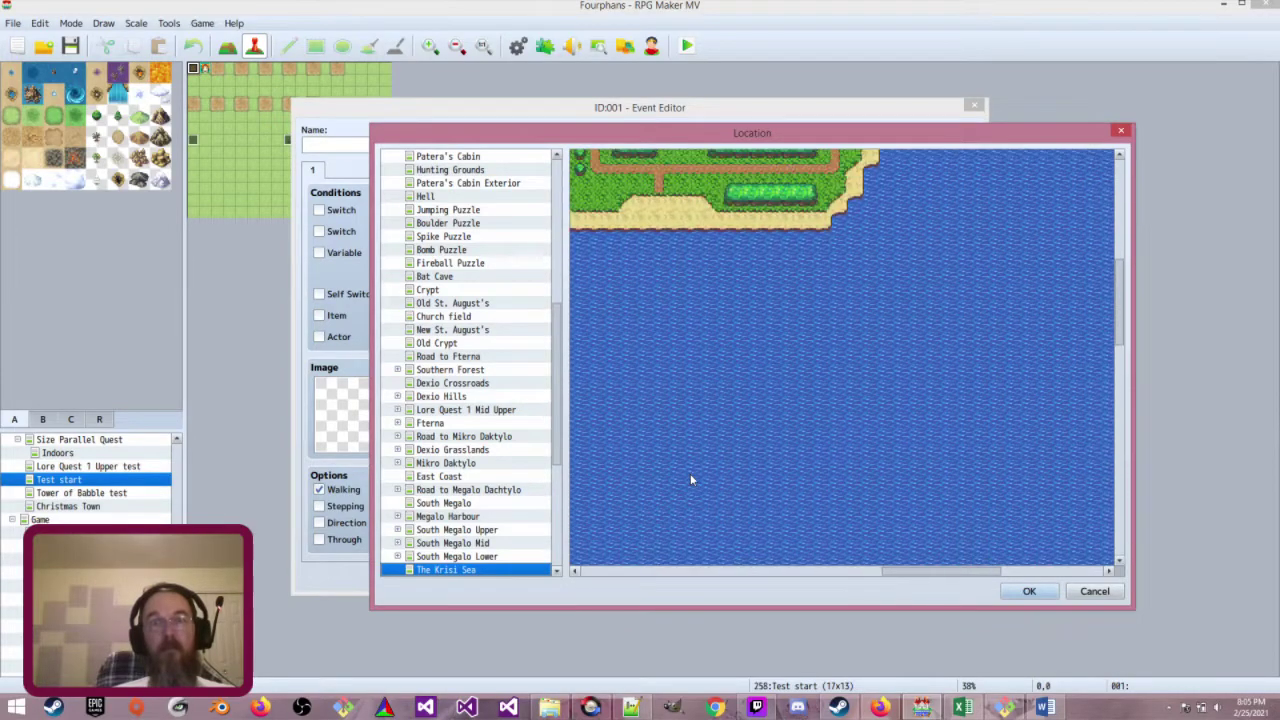
{"action": "scroll", "coordinate": [690, 480], "scroll_direction": "up", "scroll_amount": 1}
{"action": "scroll", "coordinate": [893, 573], "scroll_direction": "left", "scroll_amount": 3}
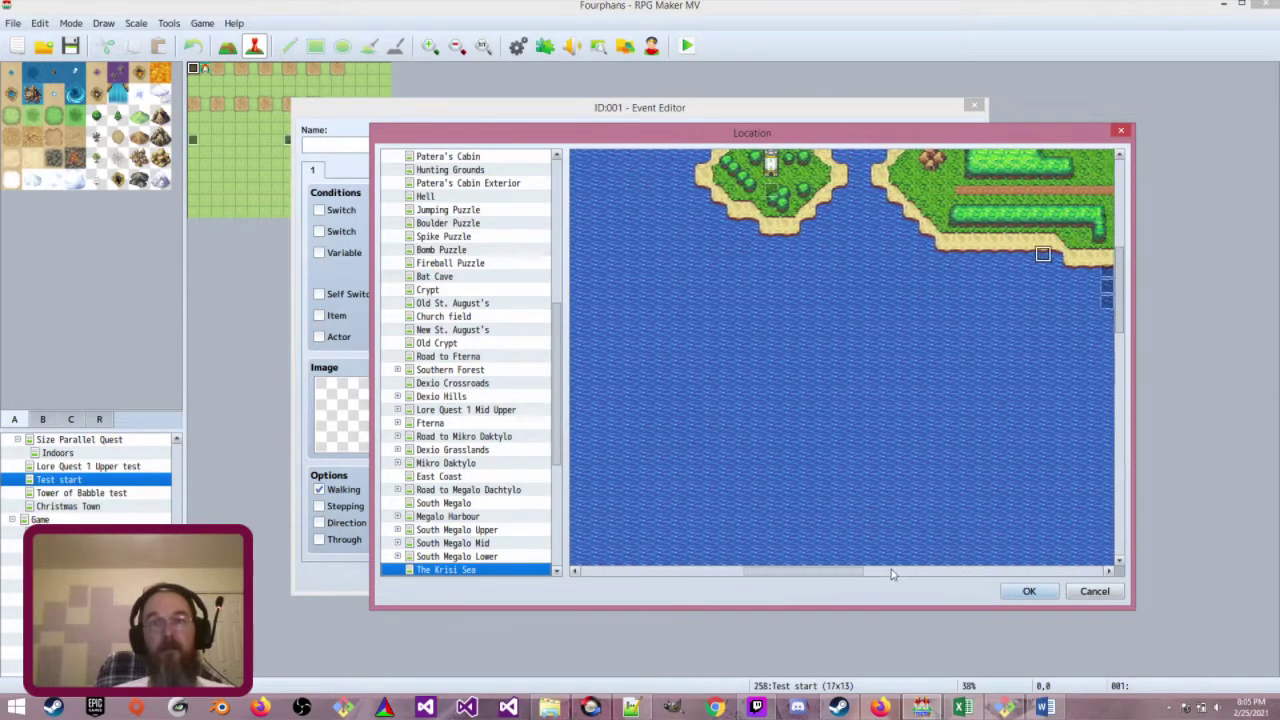
{"action": "scroll", "coordinate": [893, 573], "scroll_direction": "right", "scroll_amount": 3}
{"action": "scroll", "coordinate": [900, 520], "scroll_direction": "up", "scroll_amount": 1}
{"action": "left_click", "coordinate": [1029, 591]}
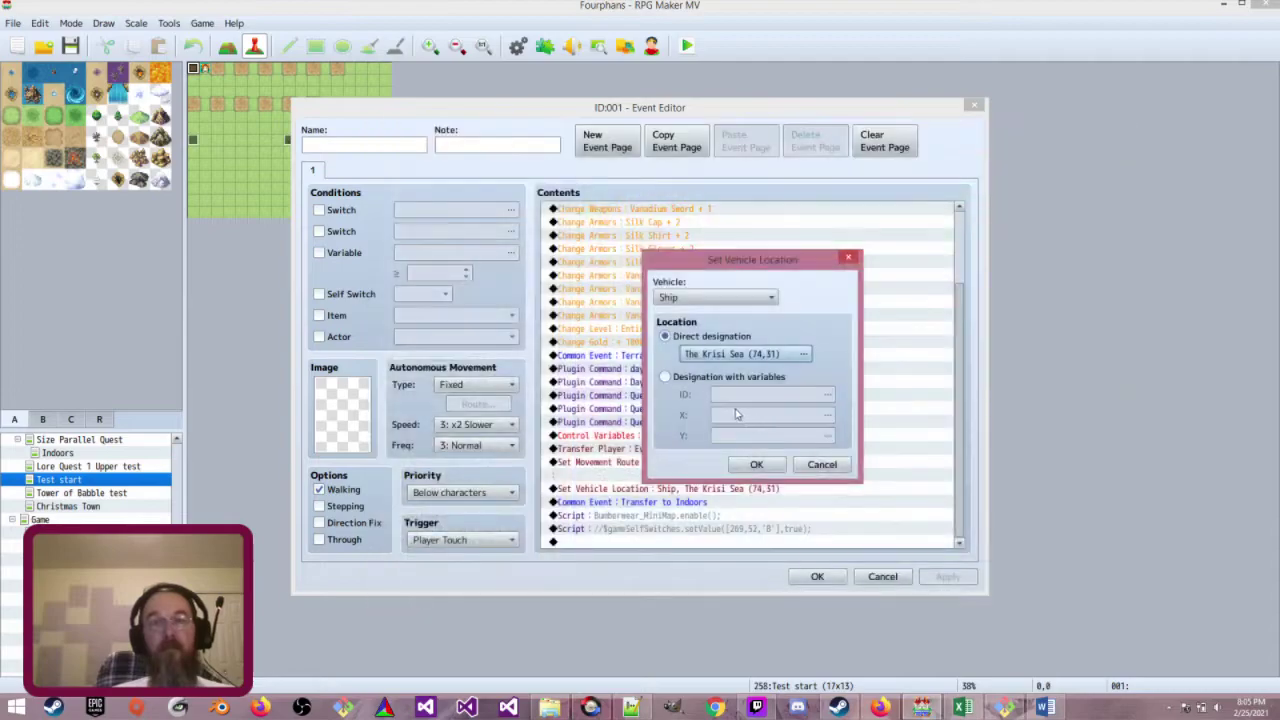
{"action": "left_click", "coordinate": [756, 464]}
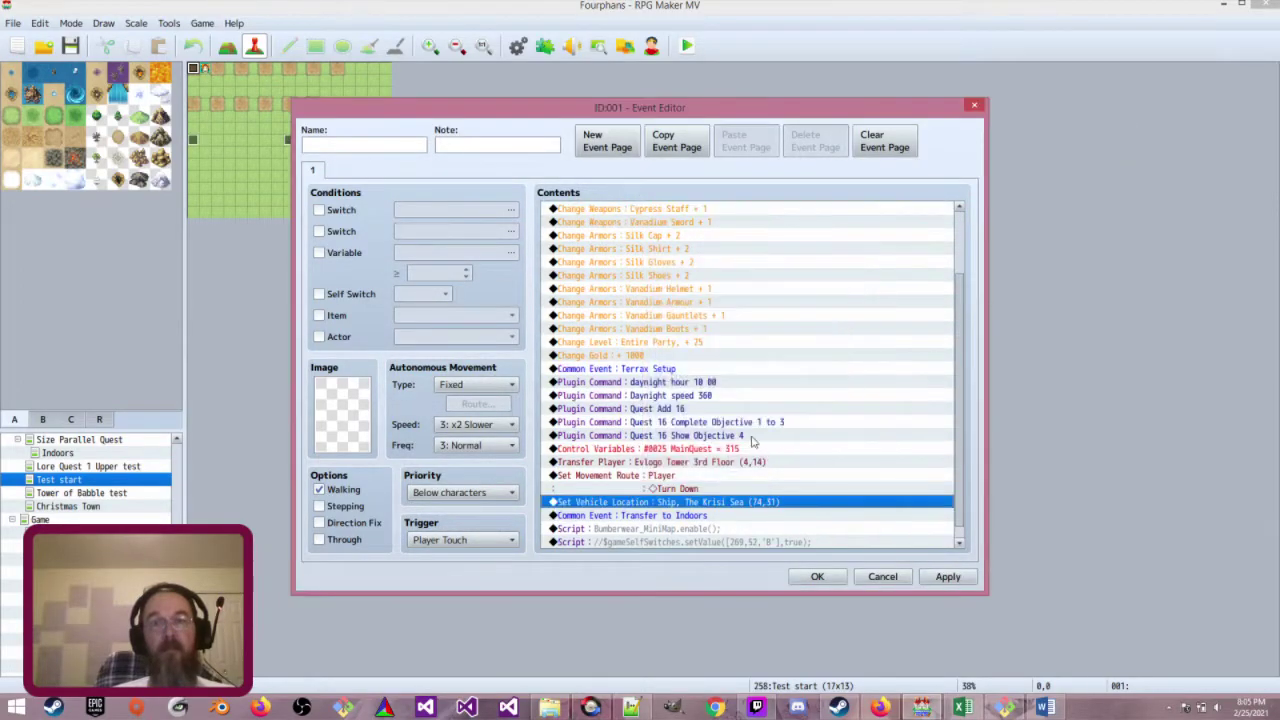
Change the Transfer Player destination to The Krisi Sea (77,31), on the beach west of the southern harbour
{"action": "double_click", "coordinate": [752, 463]}
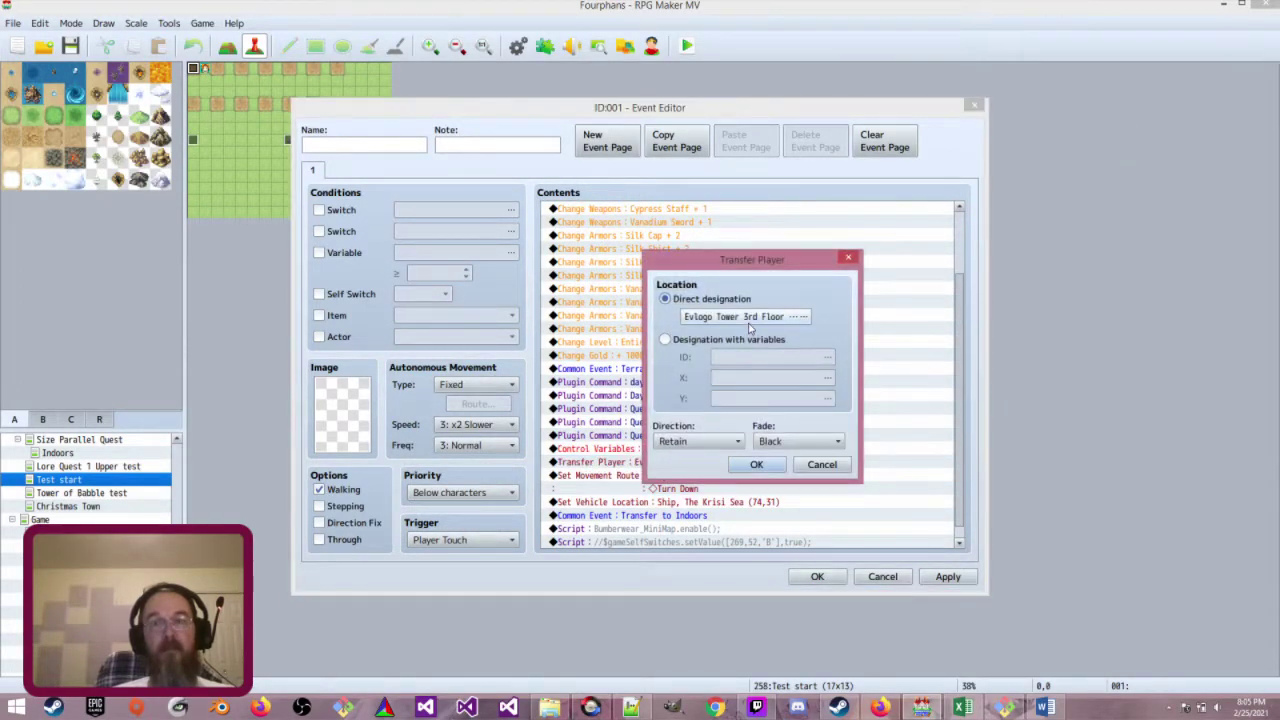
{"action": "left_click", "coordinate": [748, 318]}
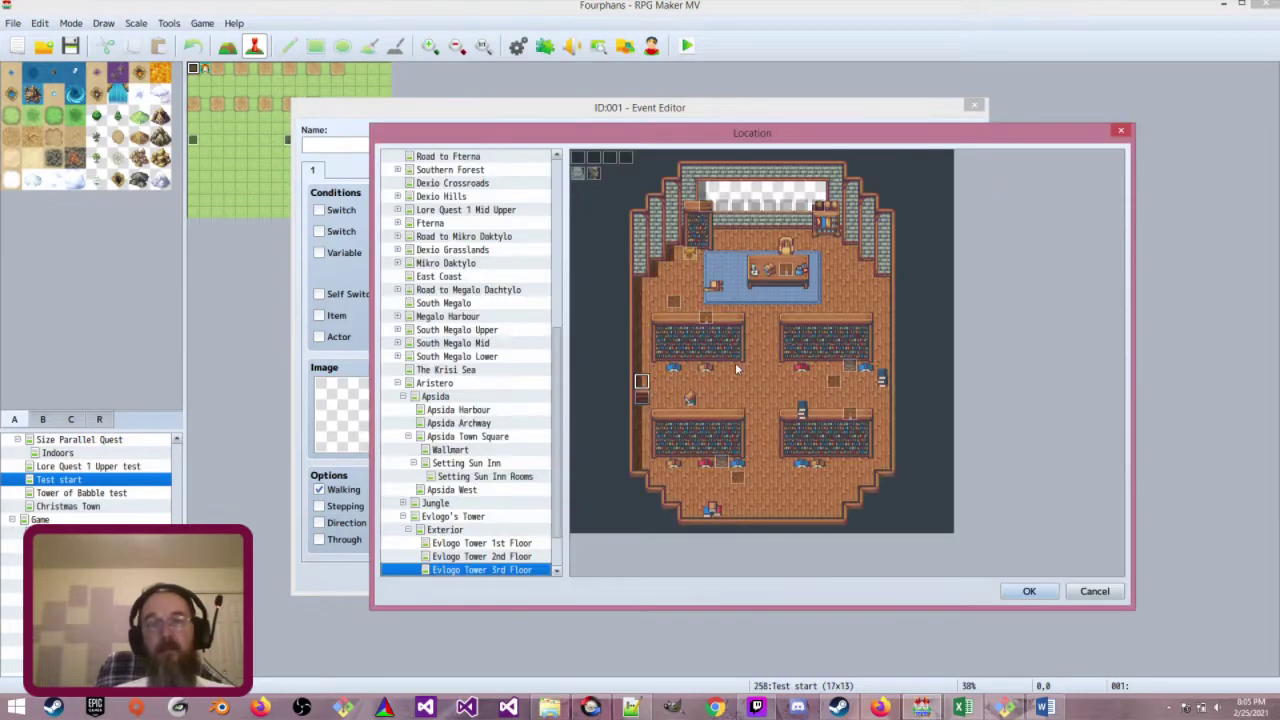
{"action": "scroll", "coordinate": [512, 495], "scroll_direction": "down", "scroll_amount": 2}
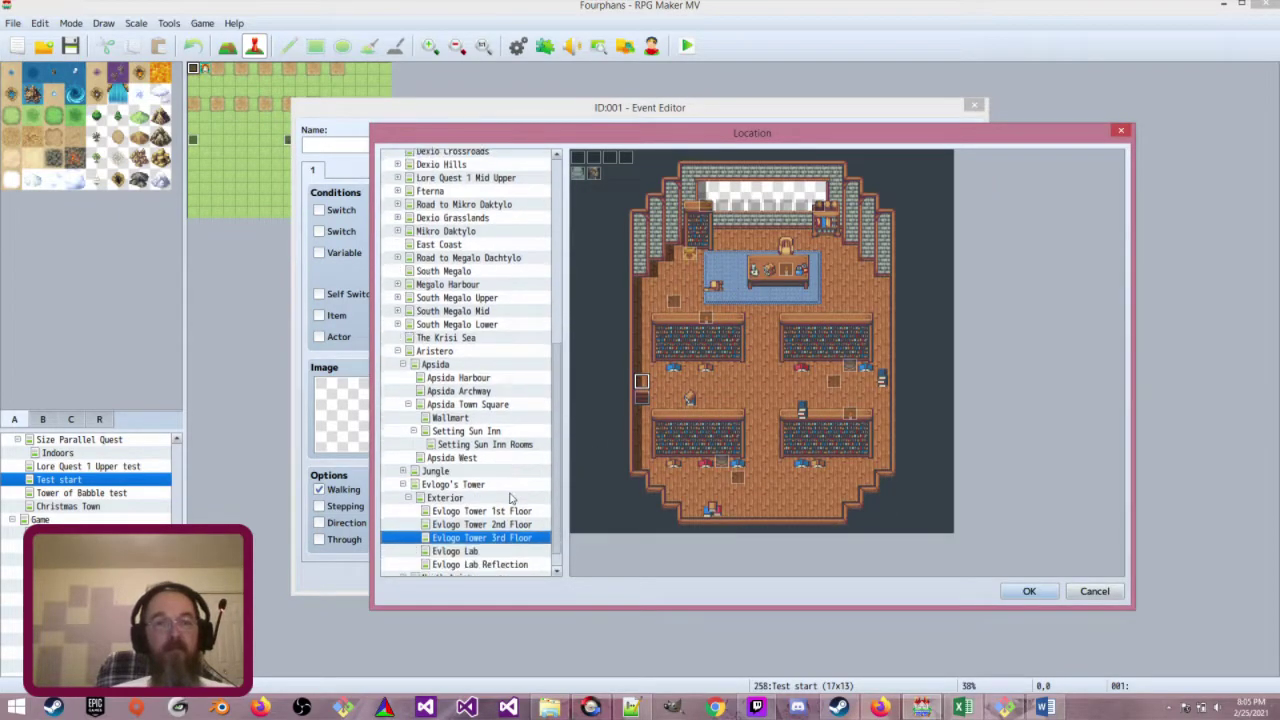
{"action": "scroll", "coordinate": [510, 464], "scroll_direction": "up", "scroll_amount": 1}
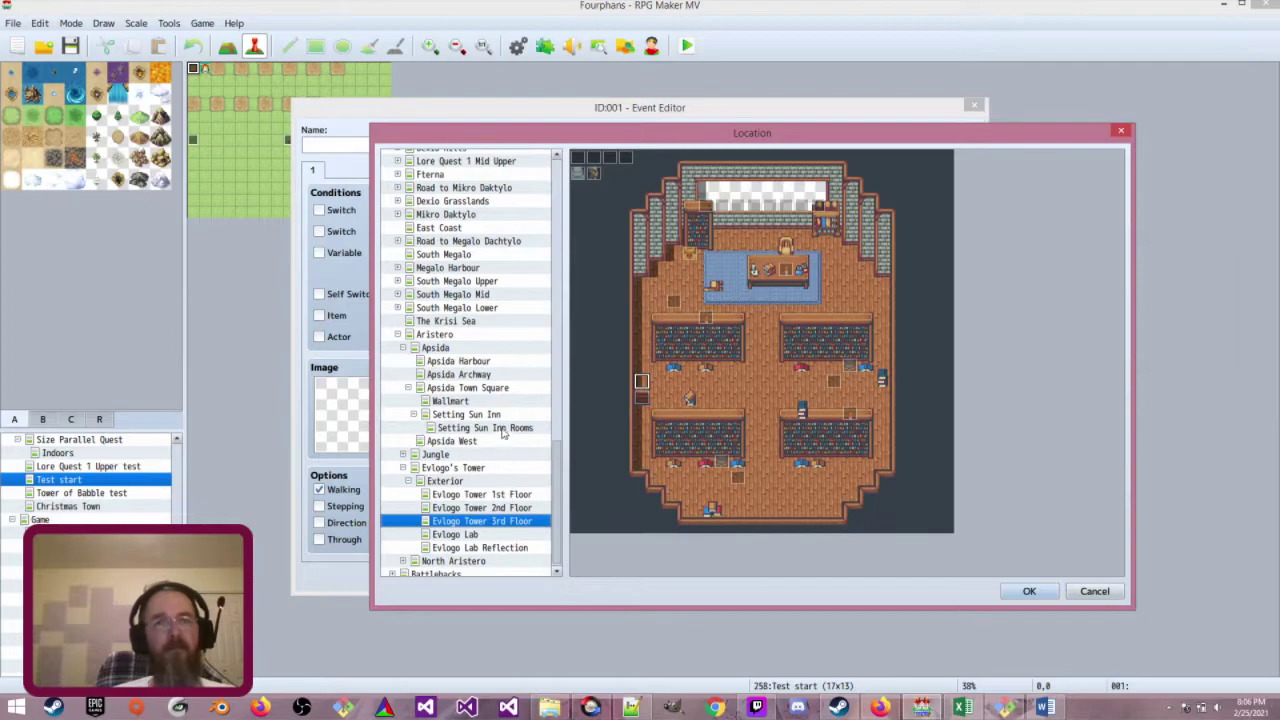
{"action": "left_click", "coordinate": [494, 324]}
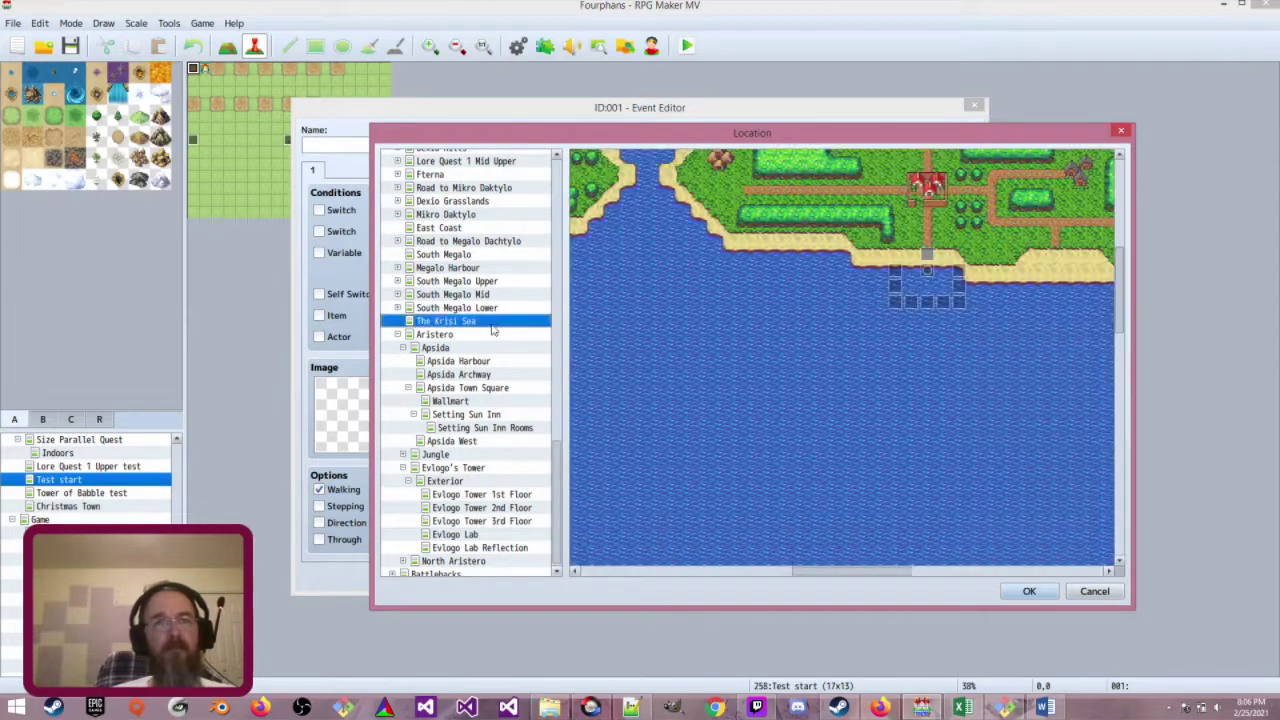
{"action": "left_click", "coordinate": [874, 259]}
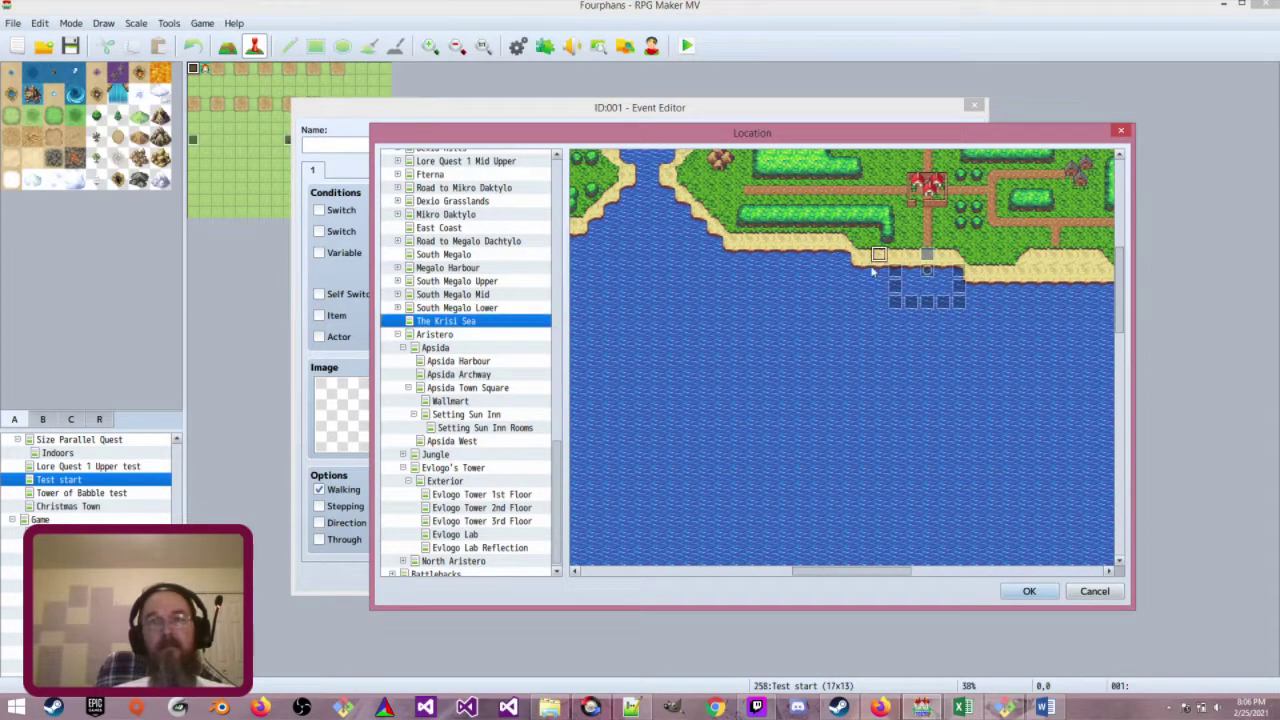
{"action": "left_click", "coordinate": [1029, 591]}
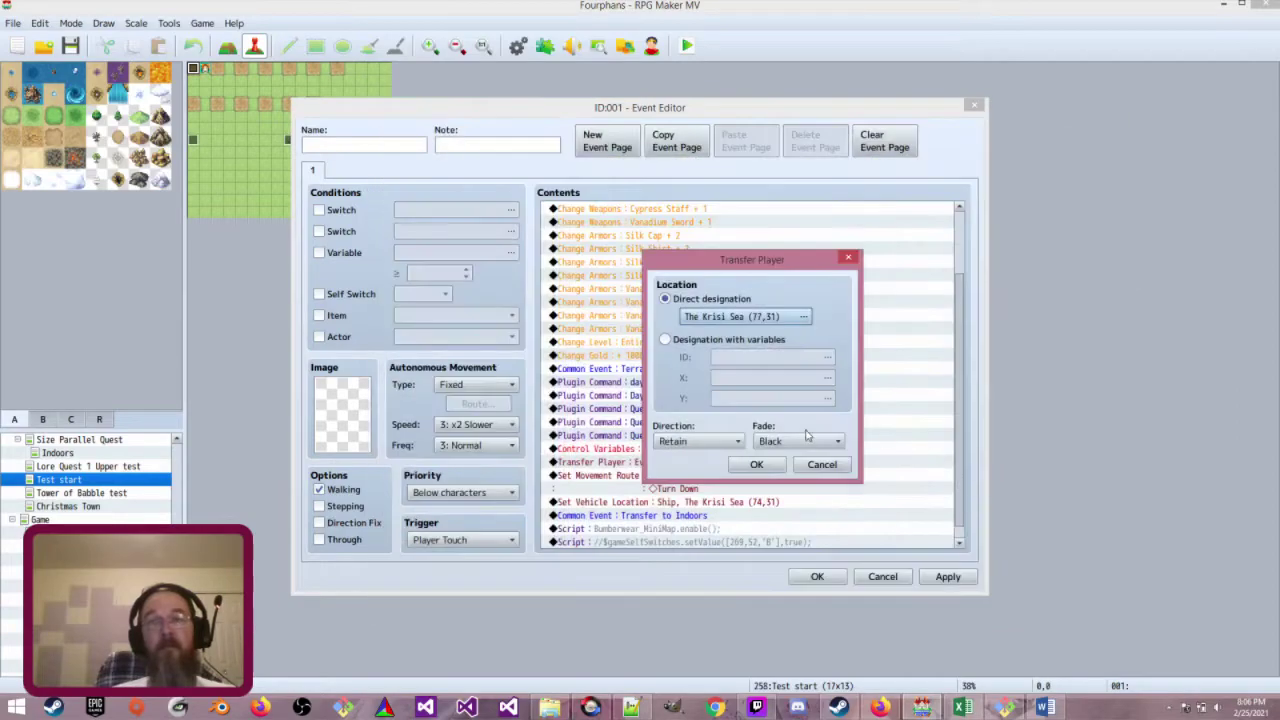
{"action": "left_click", "coordinate": [745, 465]}
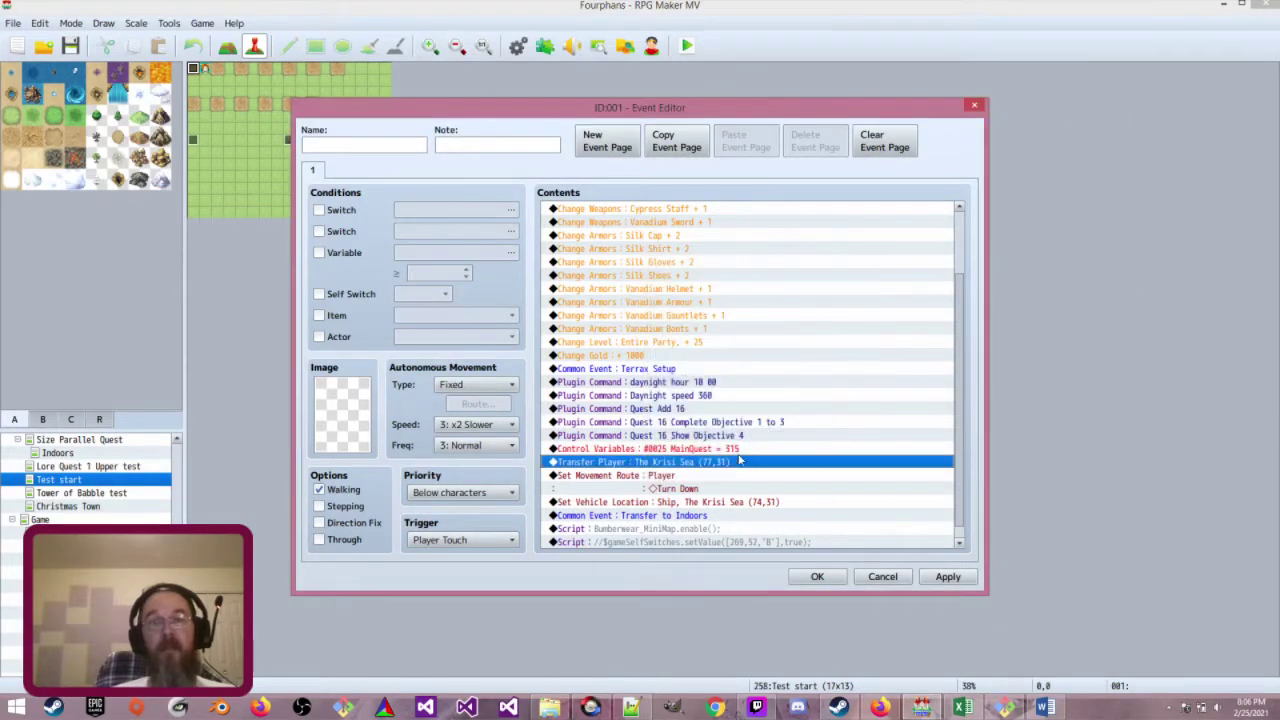
Set the MainQuest variable to 322 in the Test start event's Control Variables command
{"action": "double_click", "coordinate": [742, 449]}
{"action": "double_click", "coordinate": [732, 381]}
{"action": "type", "text": "322"}
{"action": "left_click", "coordinate": [797, 496]}
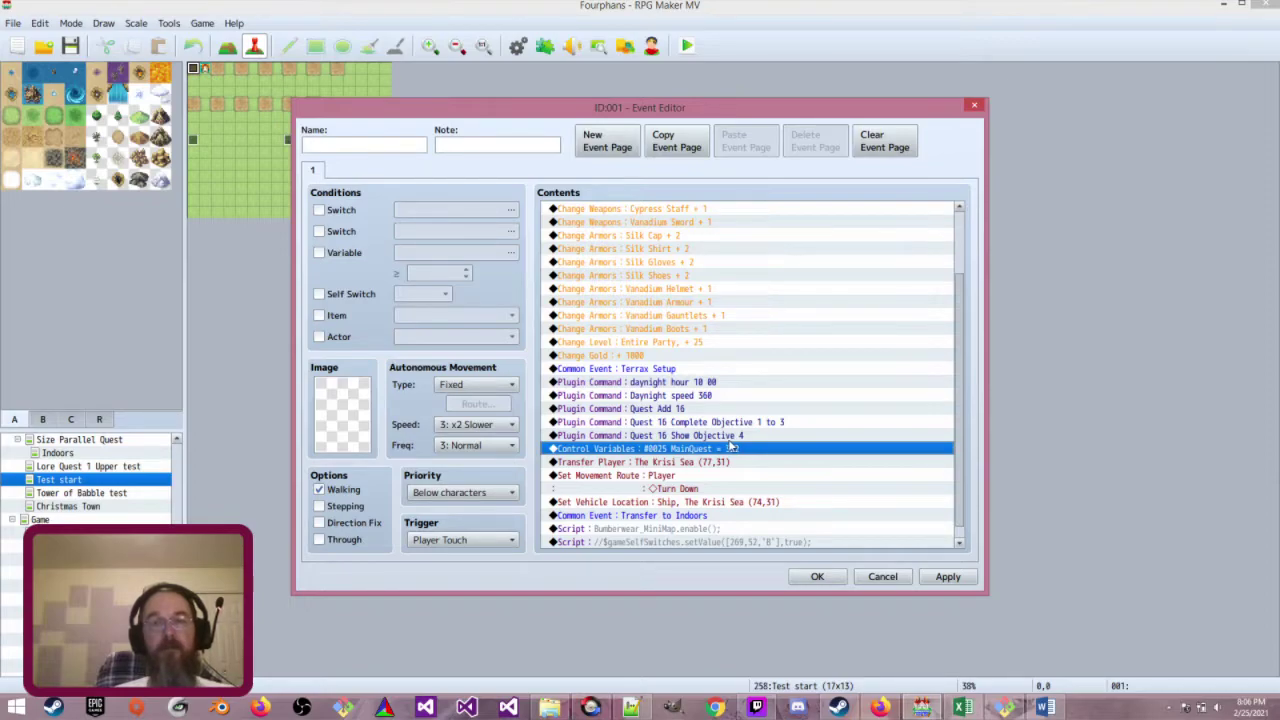
Select the Transfer to Indoors common event call below the ship's location command
{"action": "scroll", "coordinate": [720, 465], "scroll_direction": "down", "scroll_amount": 1}
{"action": "left_click", "coordinate": [710, 501]}
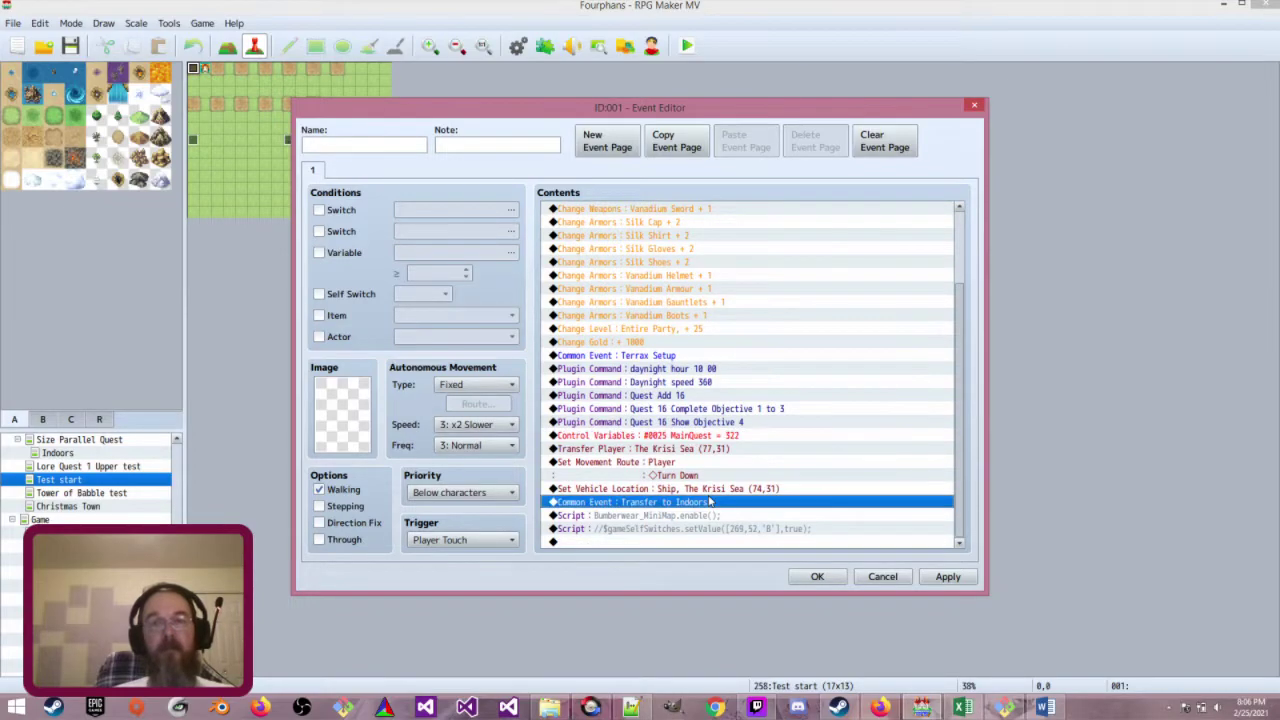
Change the common event called after the ship's vehicle location command to 0023 Transfer to Outdoors
{"action": "double_click", "coordinate": [710, 501]}
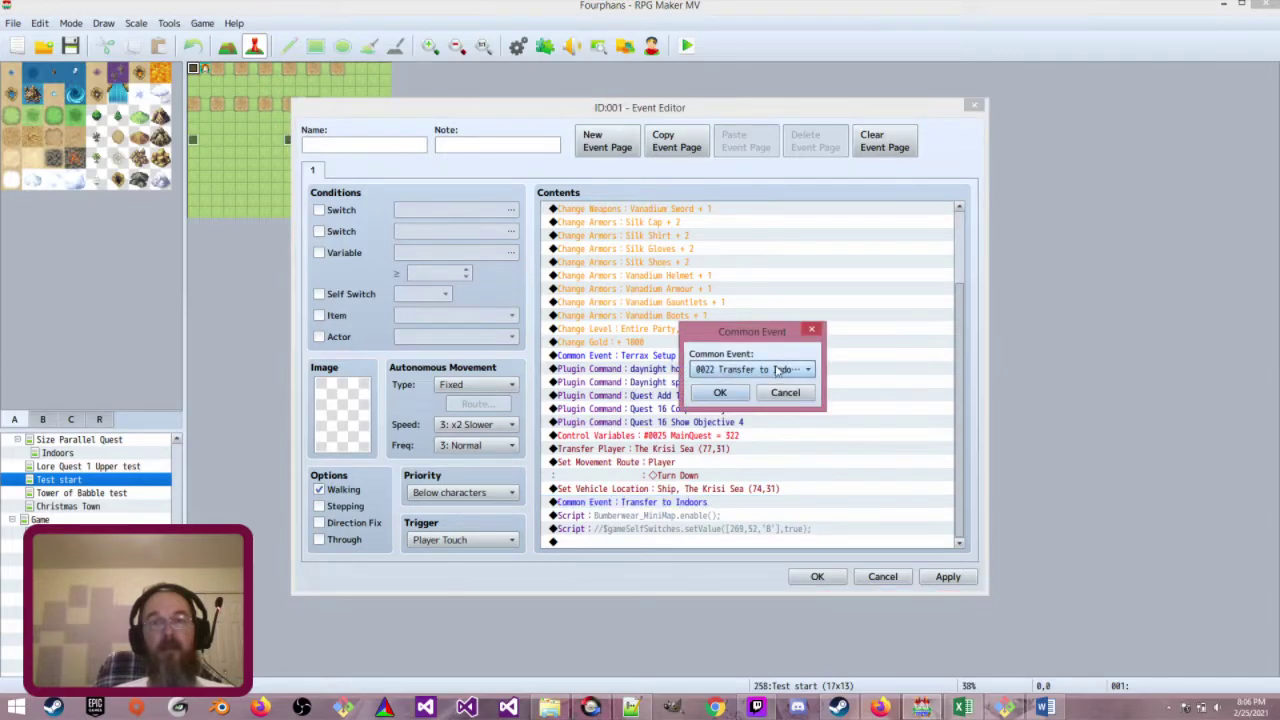
{"action": "left_click", "coordinate": [778, 366]}
{"action": "left_click", "coordinate": [760, 355]}
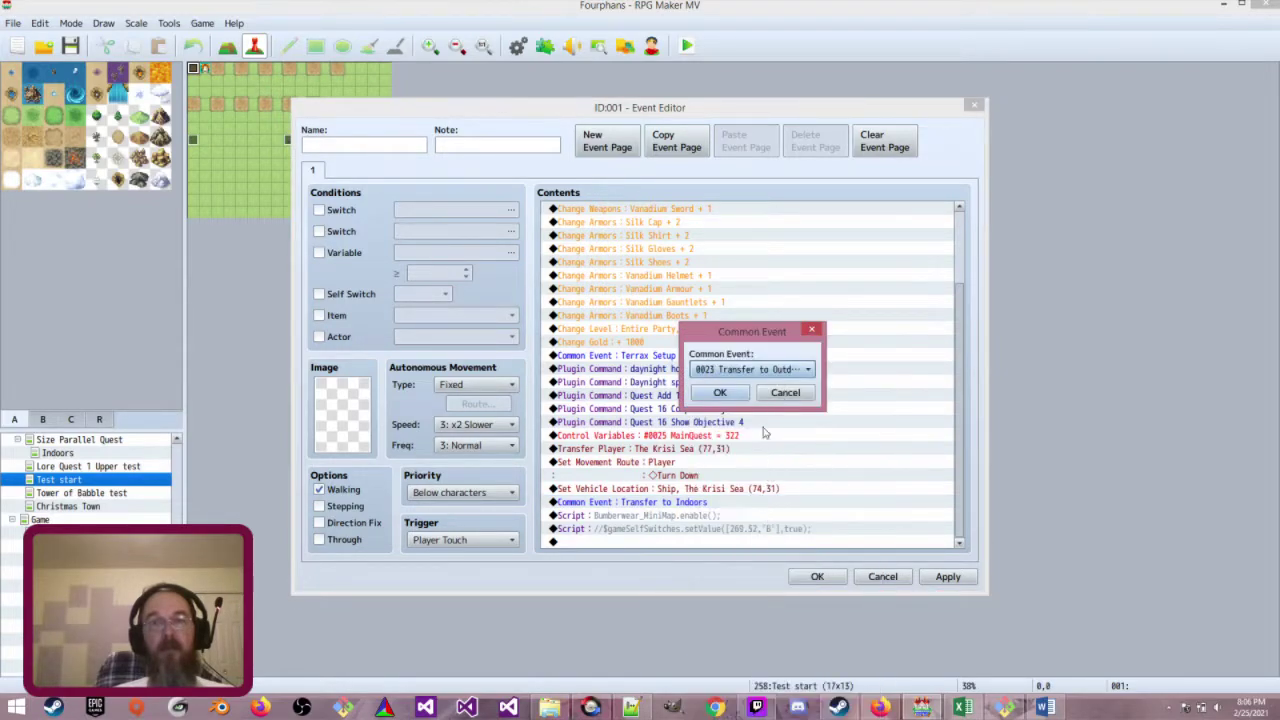
{"action": "left_click", "coordinate": [720, 392]}
Comment out the Bumberwear_MiniMap.enable(); script line with // and save the event
{"action": "double_click", "coordinate": [702, 528]}
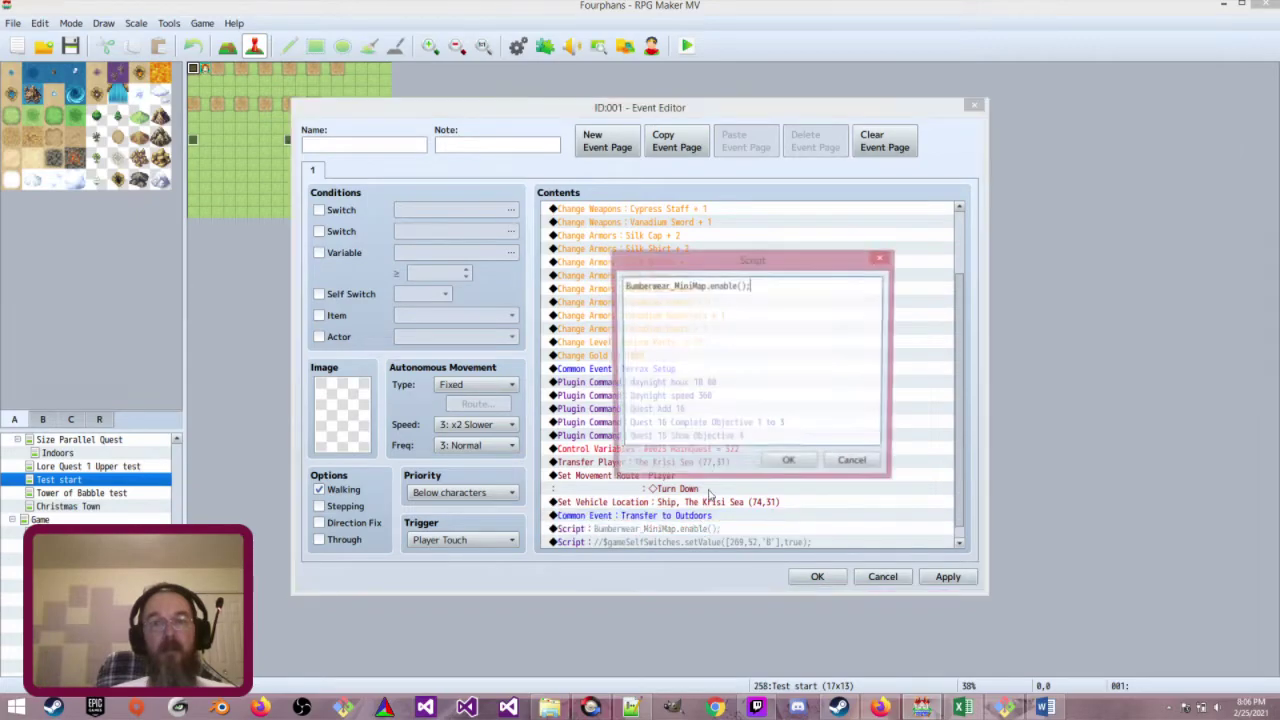
{"action": "left_click", "coordinate": [624, 286]}
{"action": "type", "text": "//"}
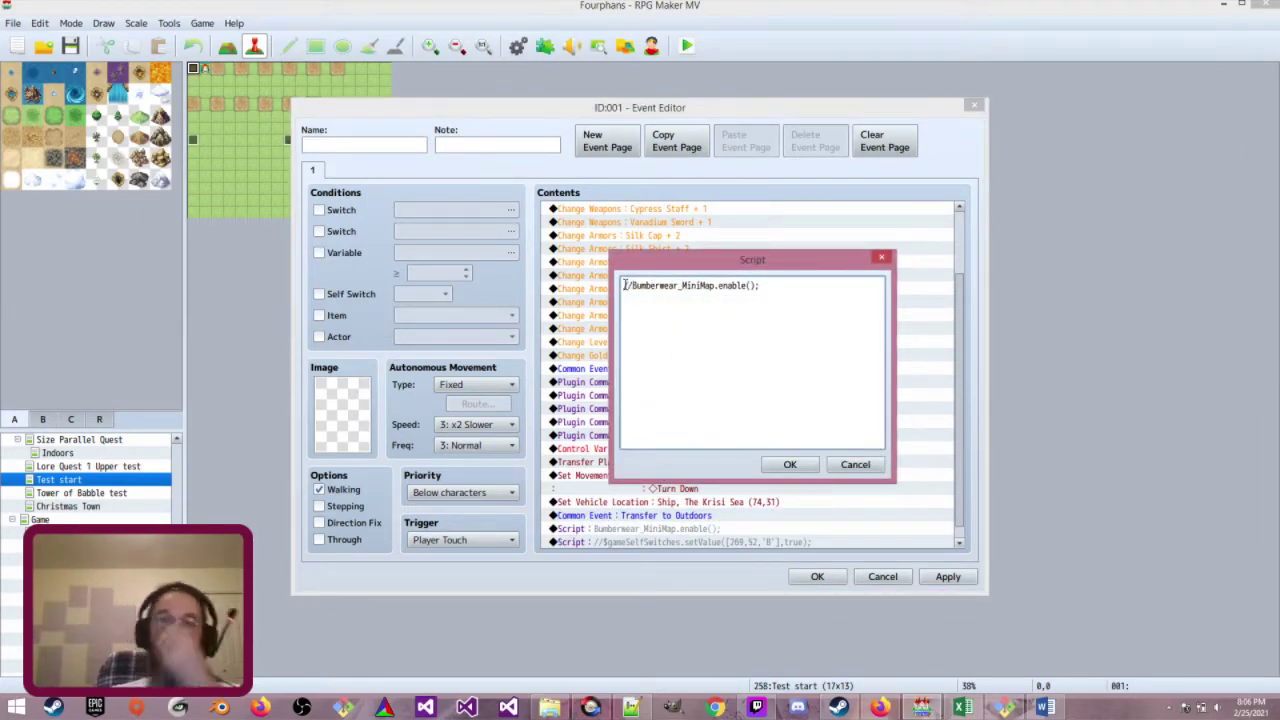
{"action": "left_click", "coordinate": [789, 465]}
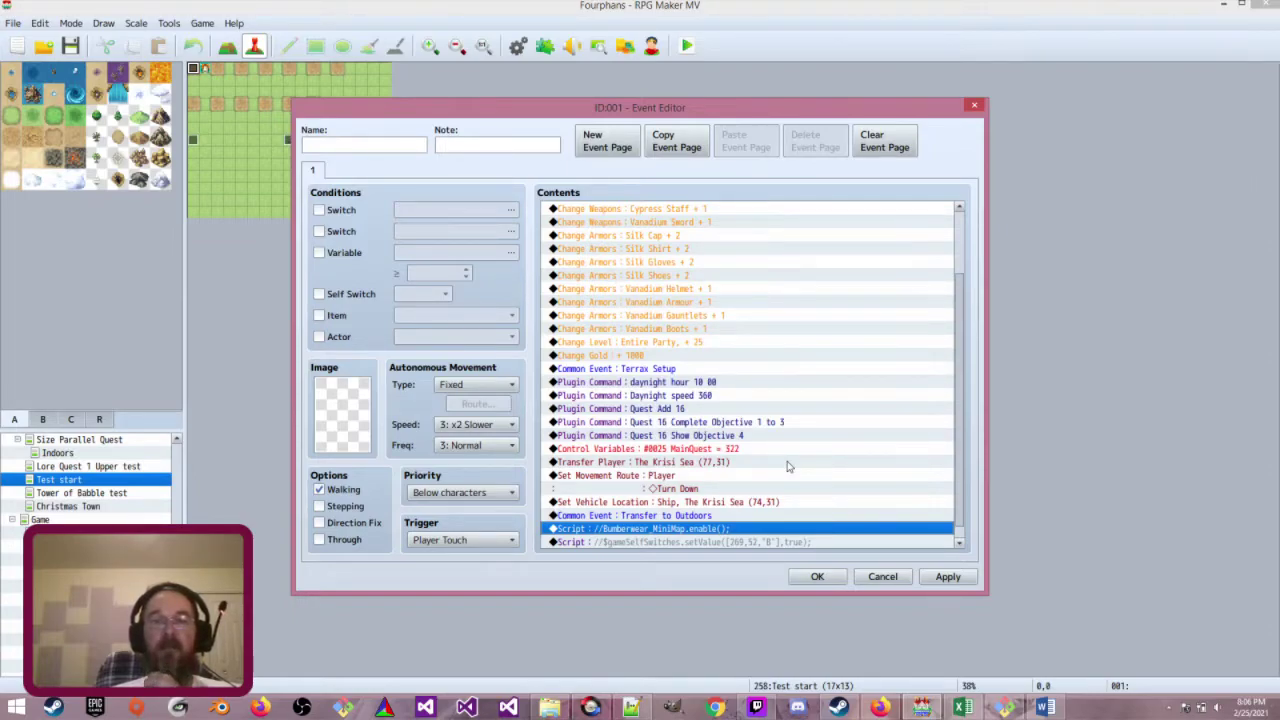
{"action": "left_click", "coordinate": [817, 578]}
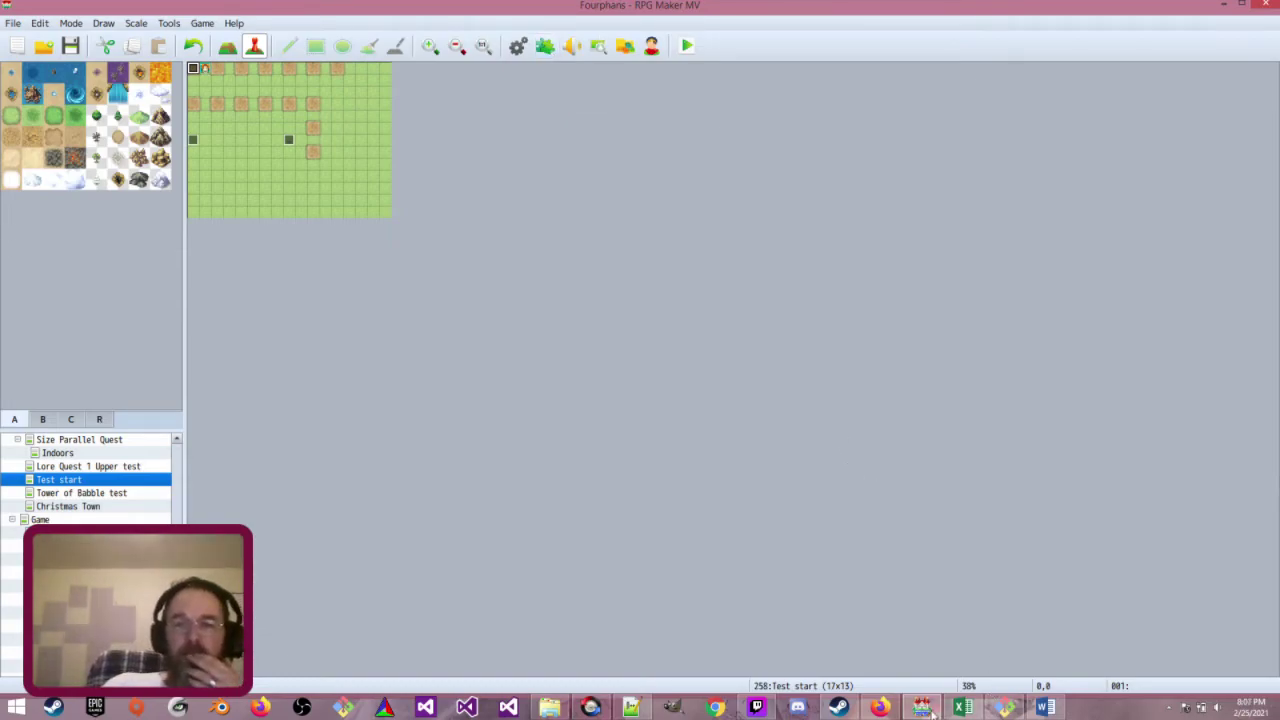
Open the Quest 17 entry, Word of Power, in the YEP_QuestJournal plugin's parameters
{"action": "mouse_move", "coordinate": [648, 710]}
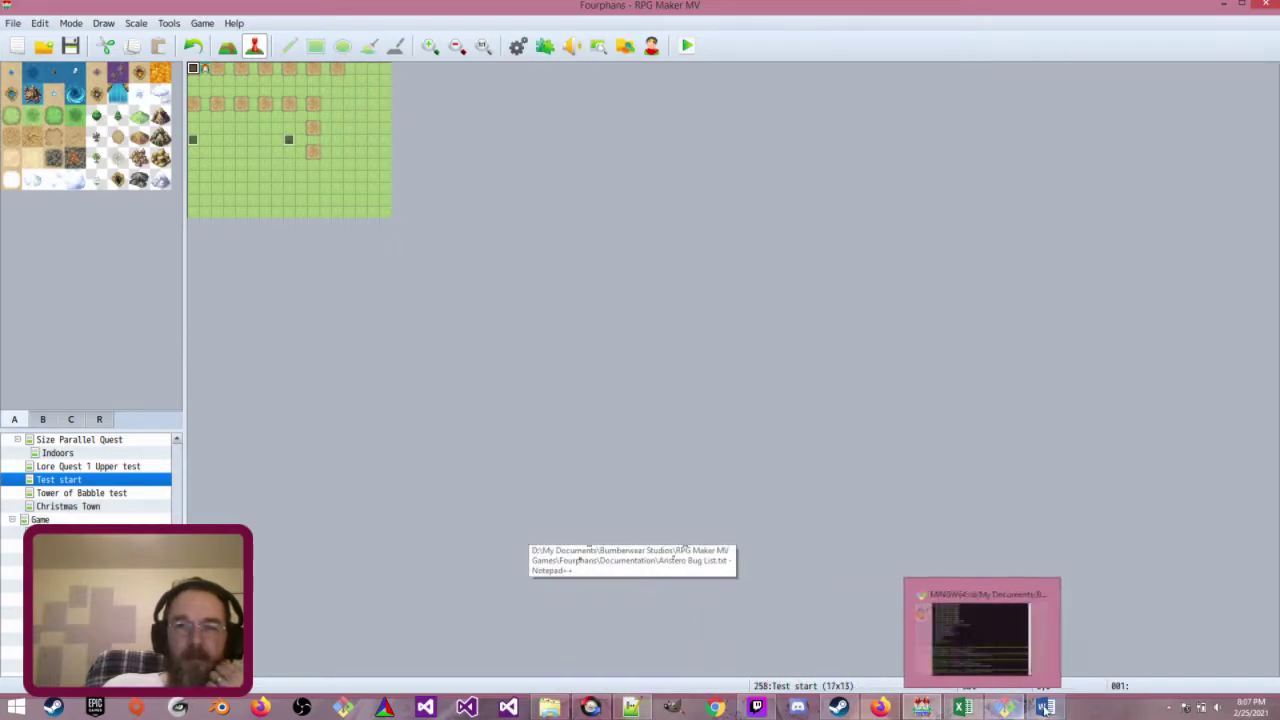
{"action": "left_click", "coordinate": [544, 46]}
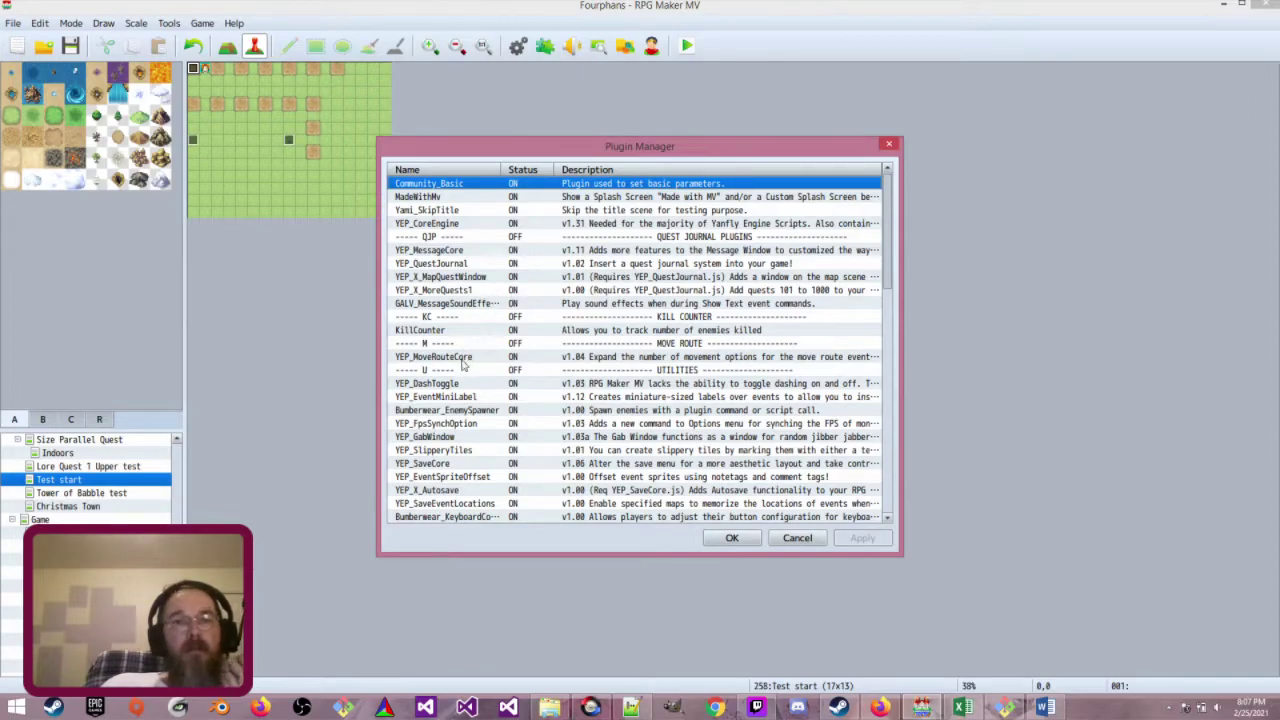
{"action": "double_click", "coordinate": [466, 264]}
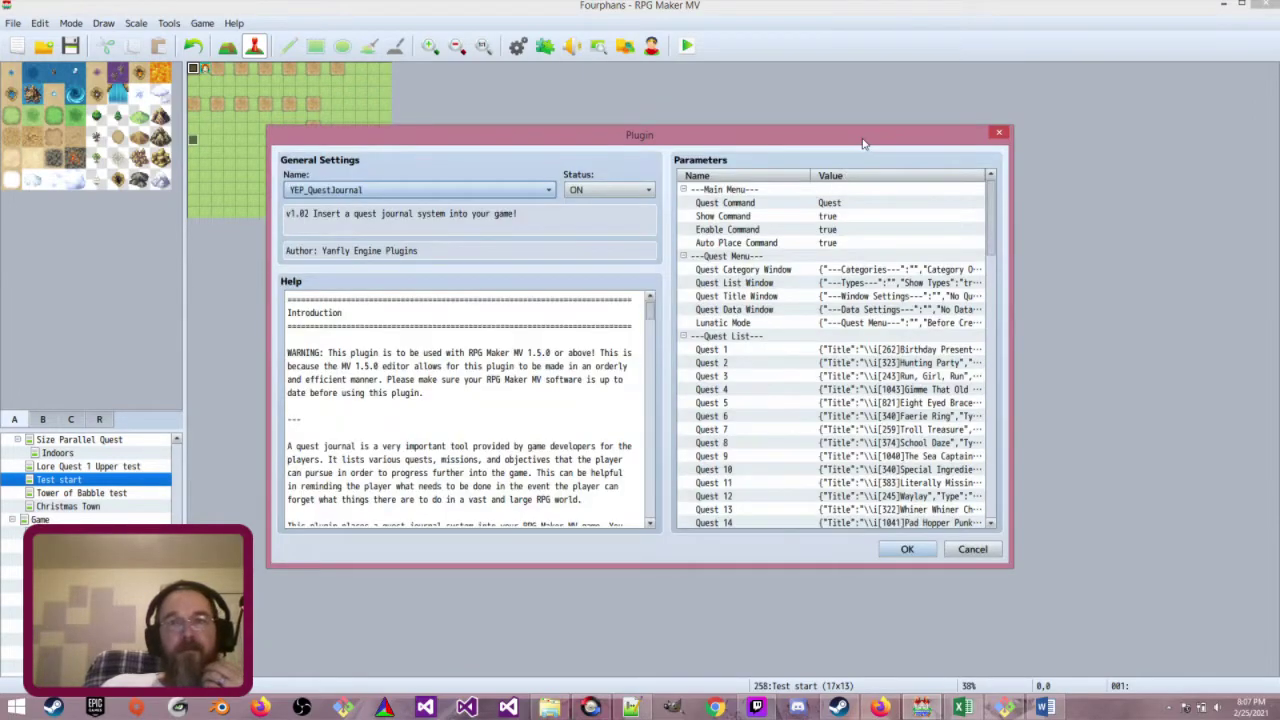
{"action": "left_click_drag", "start_coordinate": [864, 143], "coordinate": [681, 103]}
{"action": "scroll", "coordinate": [733, 420], "scroll_direction": "down", "scroll_amount": 3}
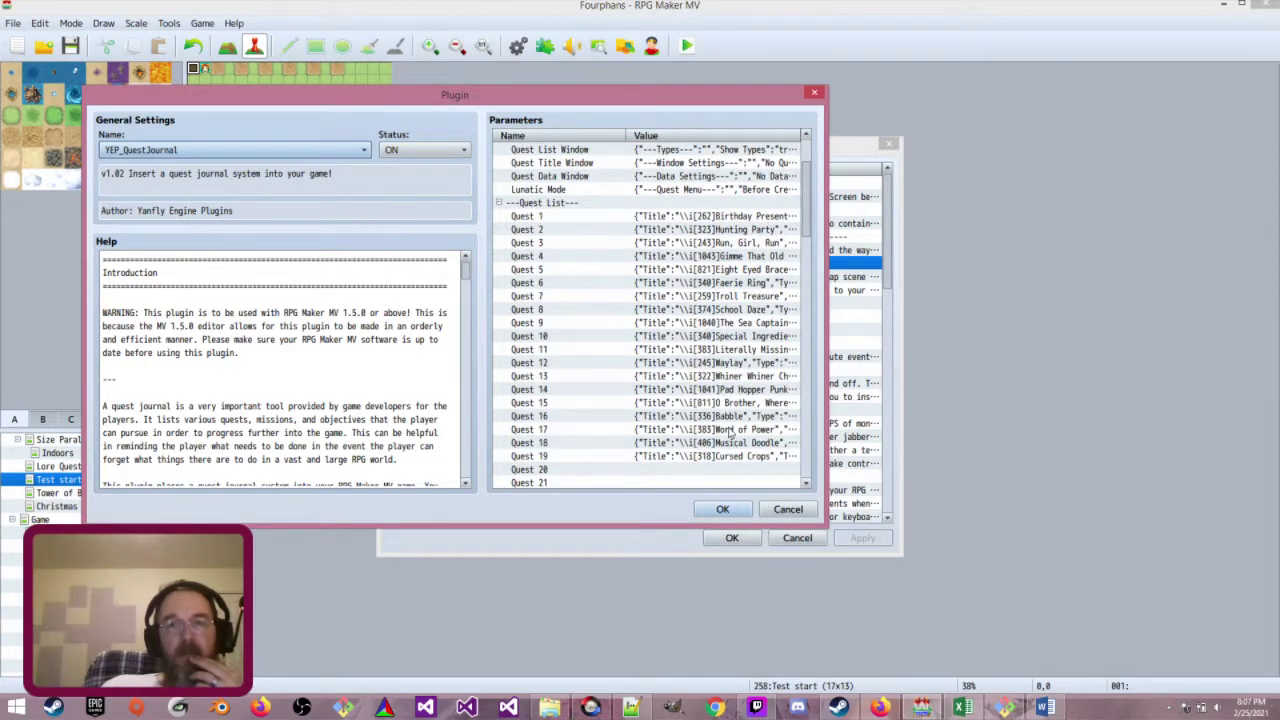
{"action": "double_click", "coordinate": [730, 430]}
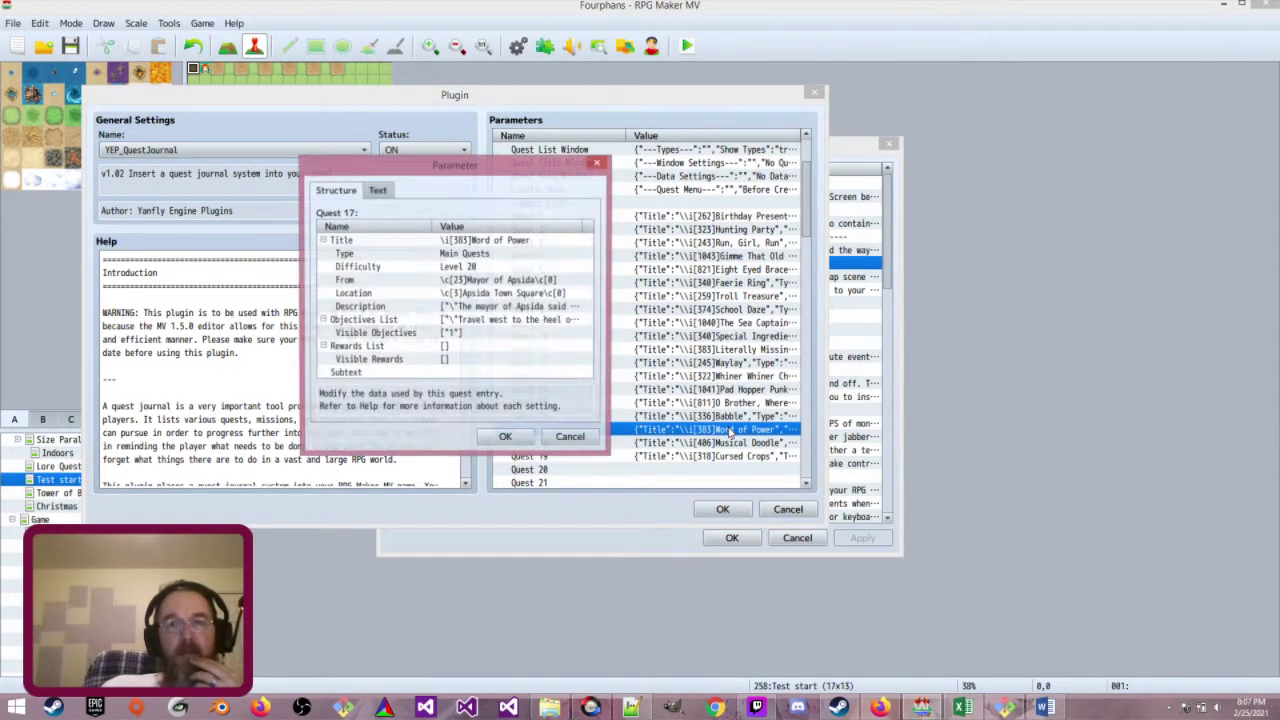
Examine the Objectives List of Quest 17 for the magical barrier objective and close the plugin settings
{"action": "double_click", "coordinate": [503, 321]}
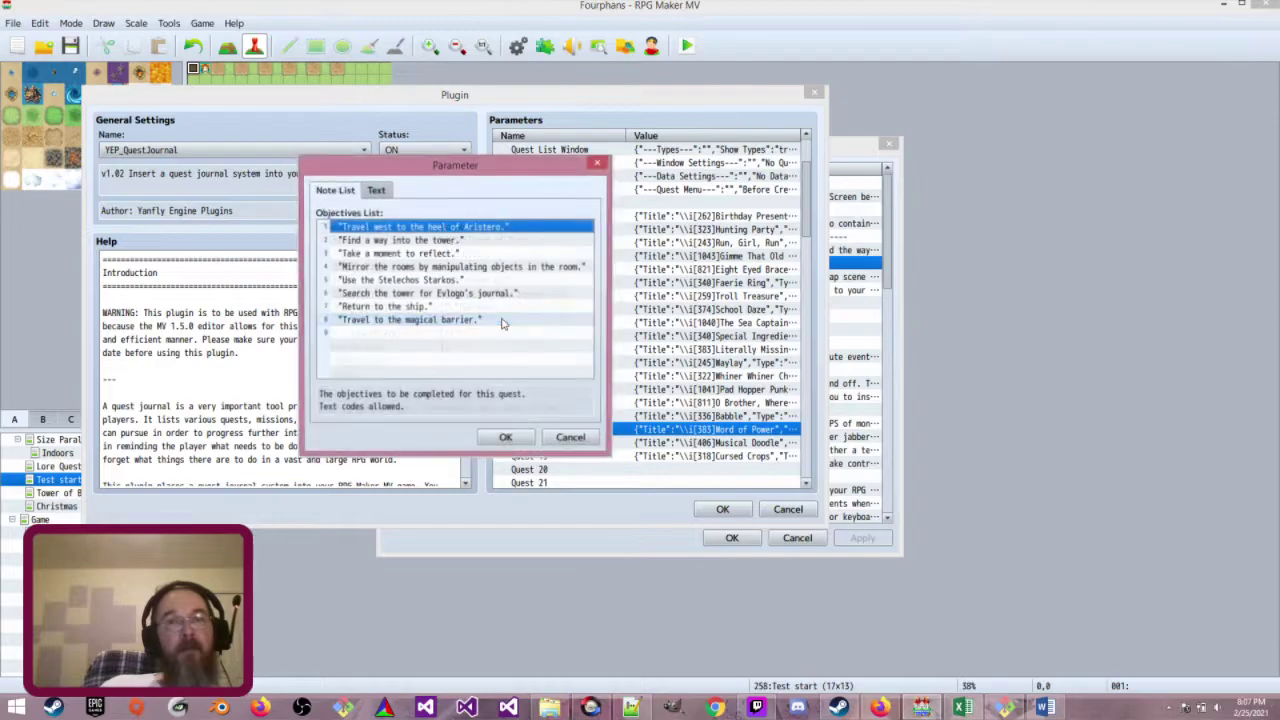
{"action": "left_click", "coordinate": [412, 320]}
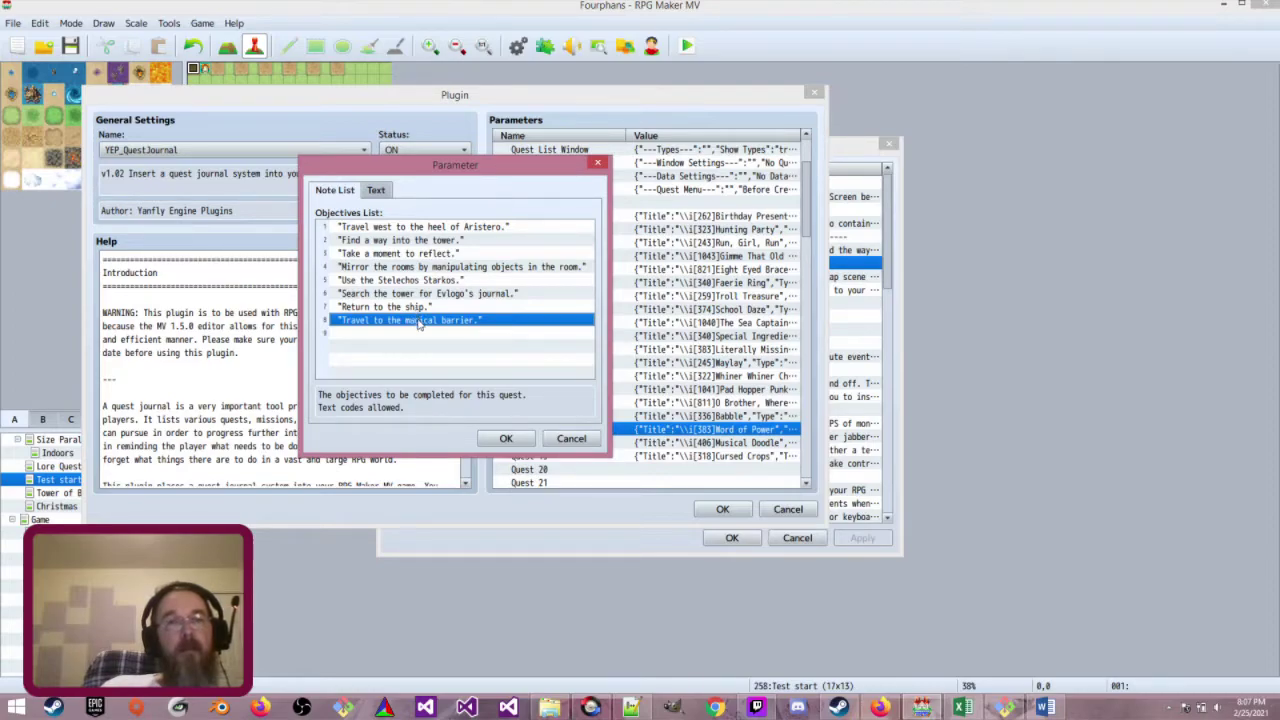
{"action": "left_click_drag", "start_coordinate": [499, 169], "coordinate": [378, 172]}
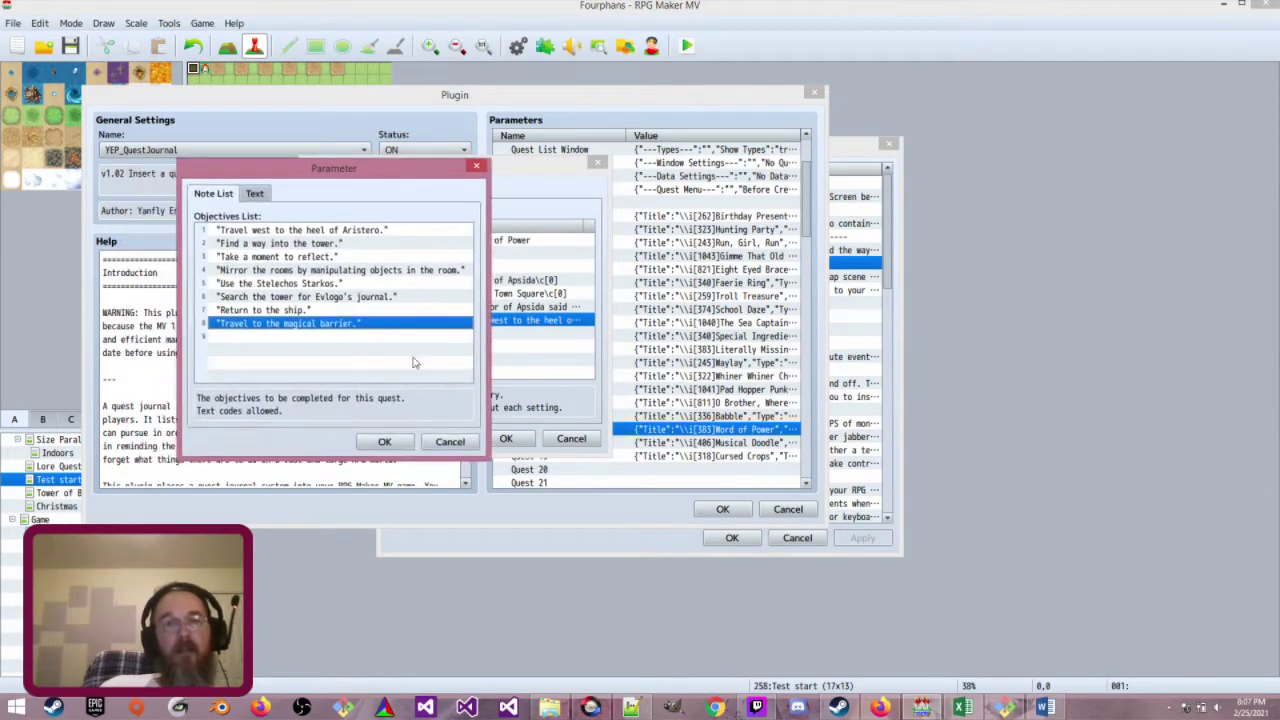
{"action": "left_click", "coordinate": [384, 441]}
{"action": "left_click", "coordinate": [506, 438]}
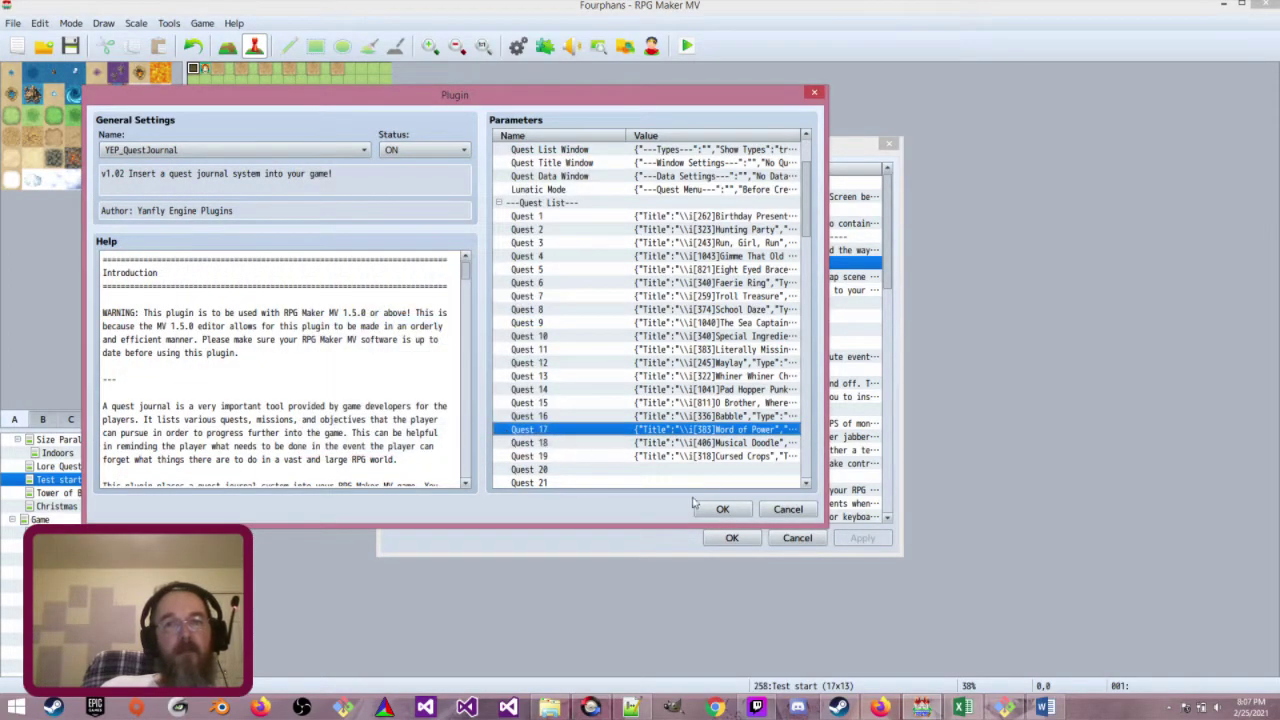
{"action": "left_click", "coordinate": [722, 509]}
{"action": "left_click", "coordinate": [732, 537]}
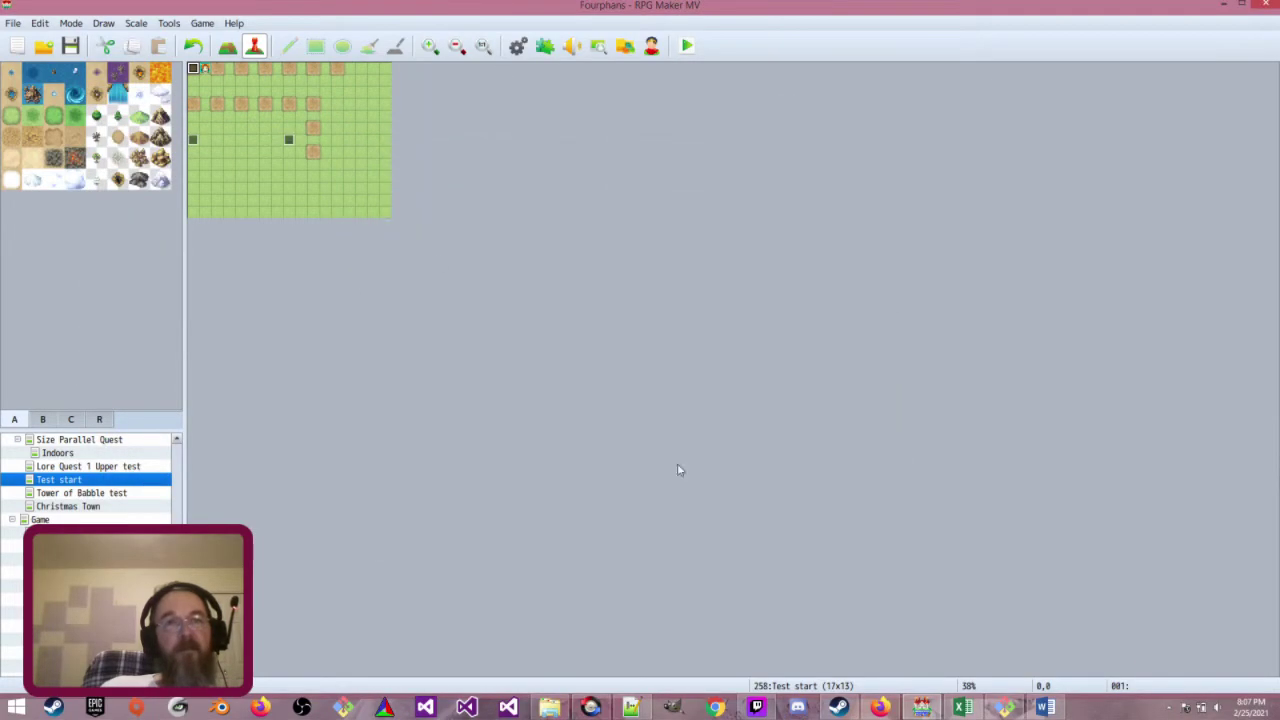
In the test map's start event, change the quest-adding plugin command to "Quest Add 17"
{"action": "double_click", "coordinate": [193, 68]}
{"action": "scroll", "coordinate": [686, 412], "scroll_direction": "down", "scroll_amount": 2}
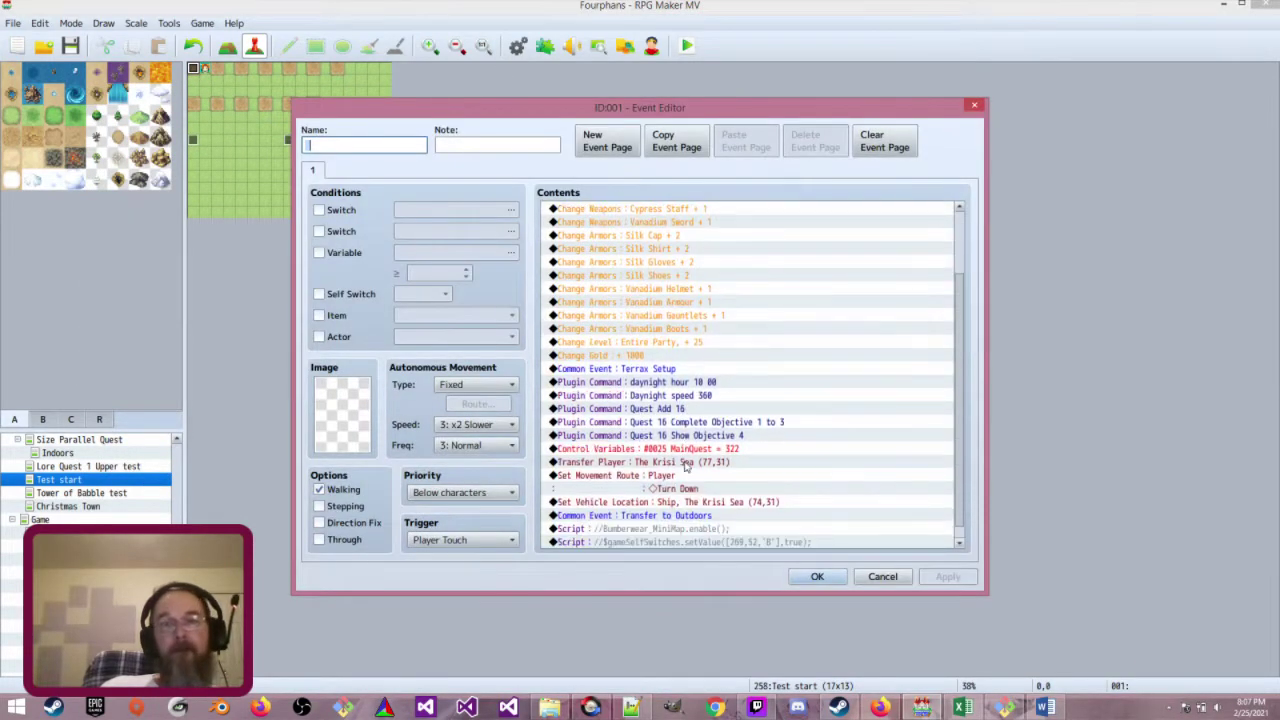
{"action": "left_click", "coordinate": [684, 410]}
{"action": "double_click", "coordinate": [684, 410]}
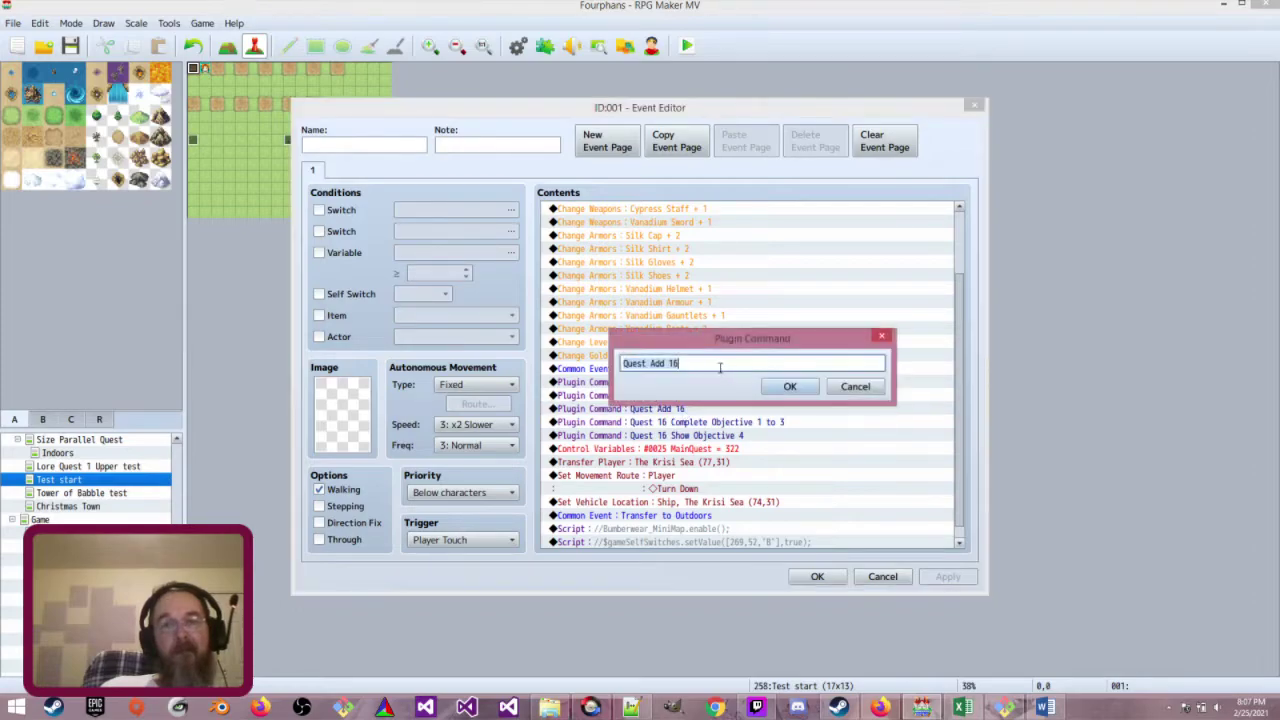
{"action": "left_click", "coordinate": [684, 365]}
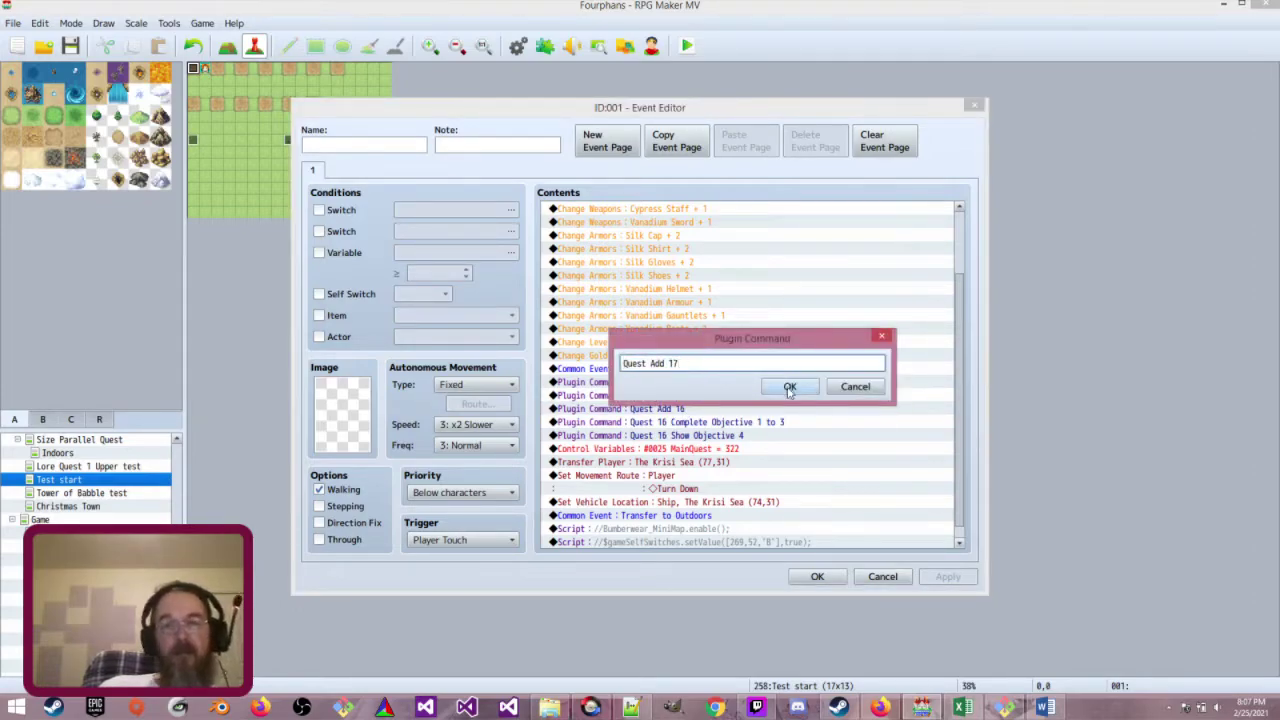
{"action": "left_click", "coordinate": [767, 387]}
Change the objective-completing plugin command to "Quest 17 Complete Objective 1 to 7"
{"action": "double_click", "coordinate": [758, 422]}
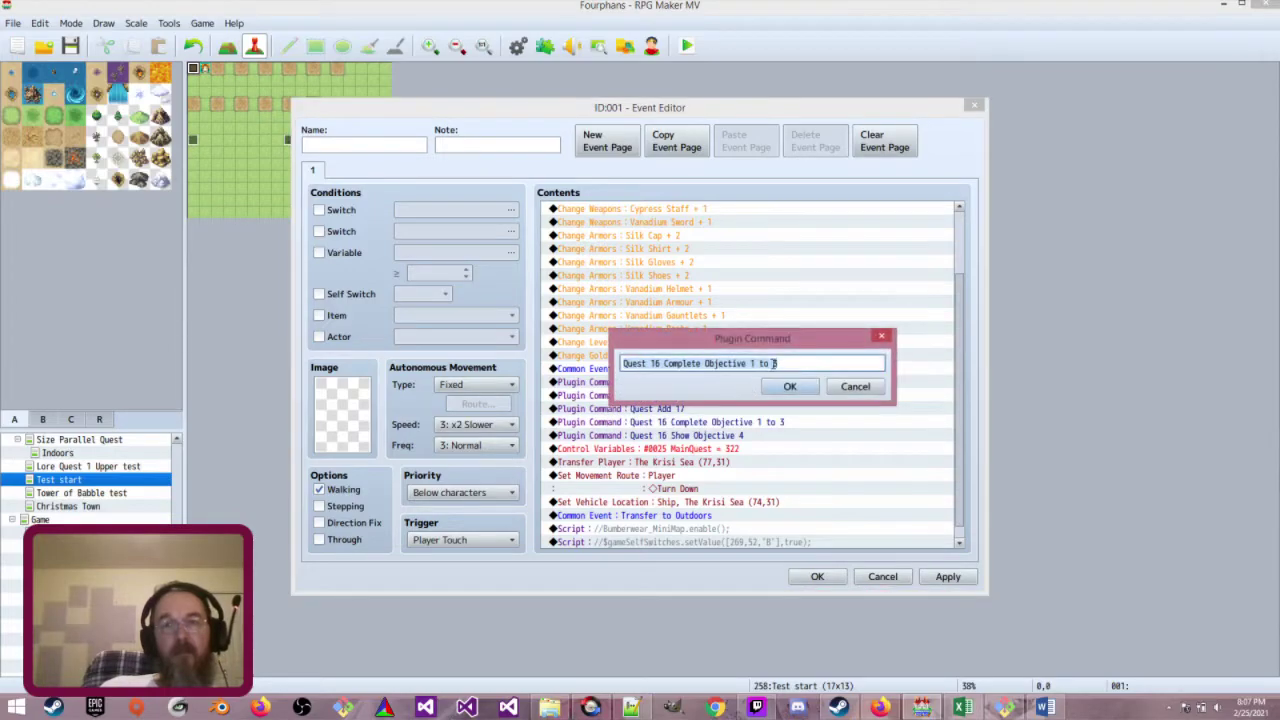
{"action": "left_click", "coordinate": [796, 362]}
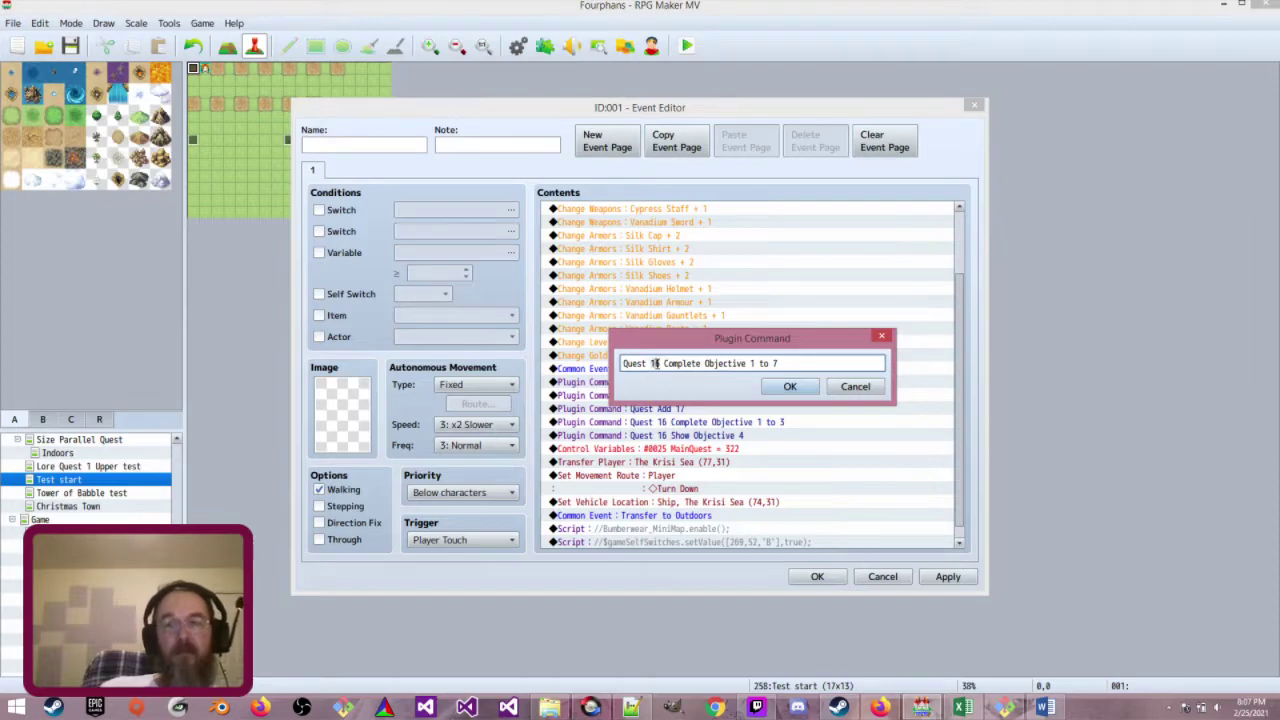
{"action": "left_click", "coordinate": [789, 386]}
Change the objective-showing plugin command to "Quest 17 Show Objective 8" and save the event
{"action": "double_click", "coordinate": [755, 435]}
{"action": "left_click", "coordinate": [665, 362]}
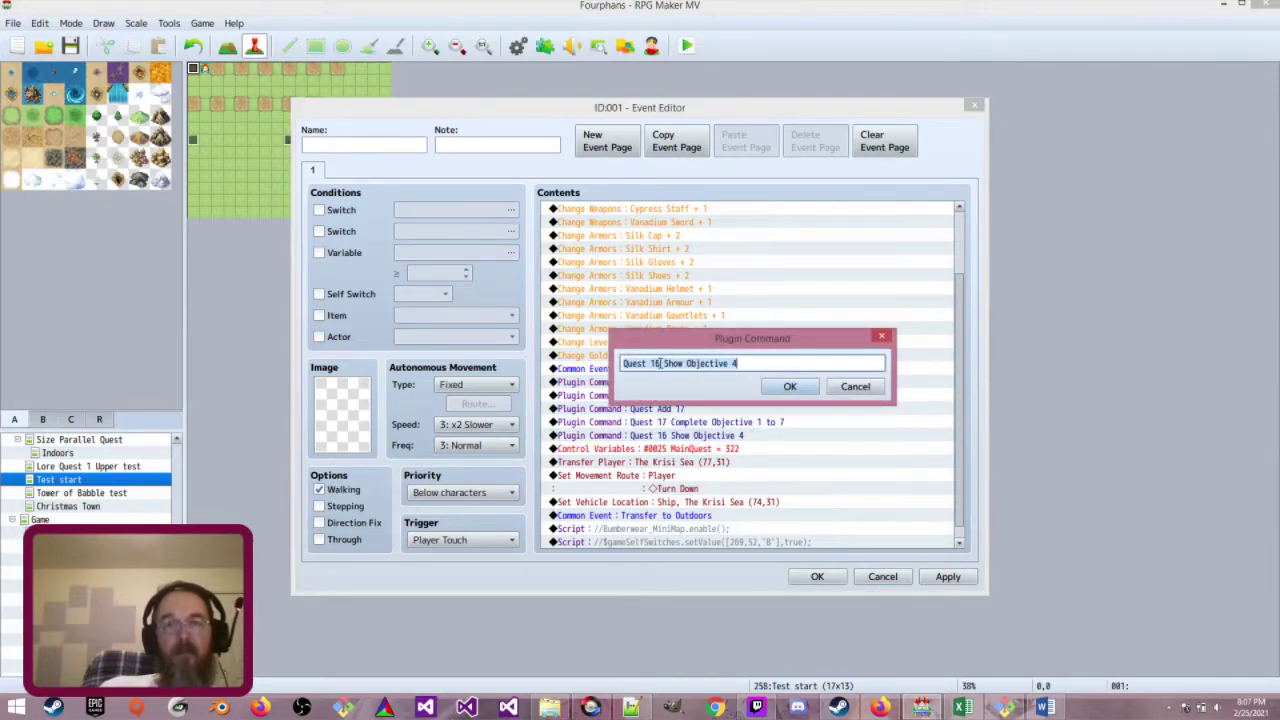
{"action": "double_click", "coordinate": [657, 363]}
{"action": "type", "text": "17"}
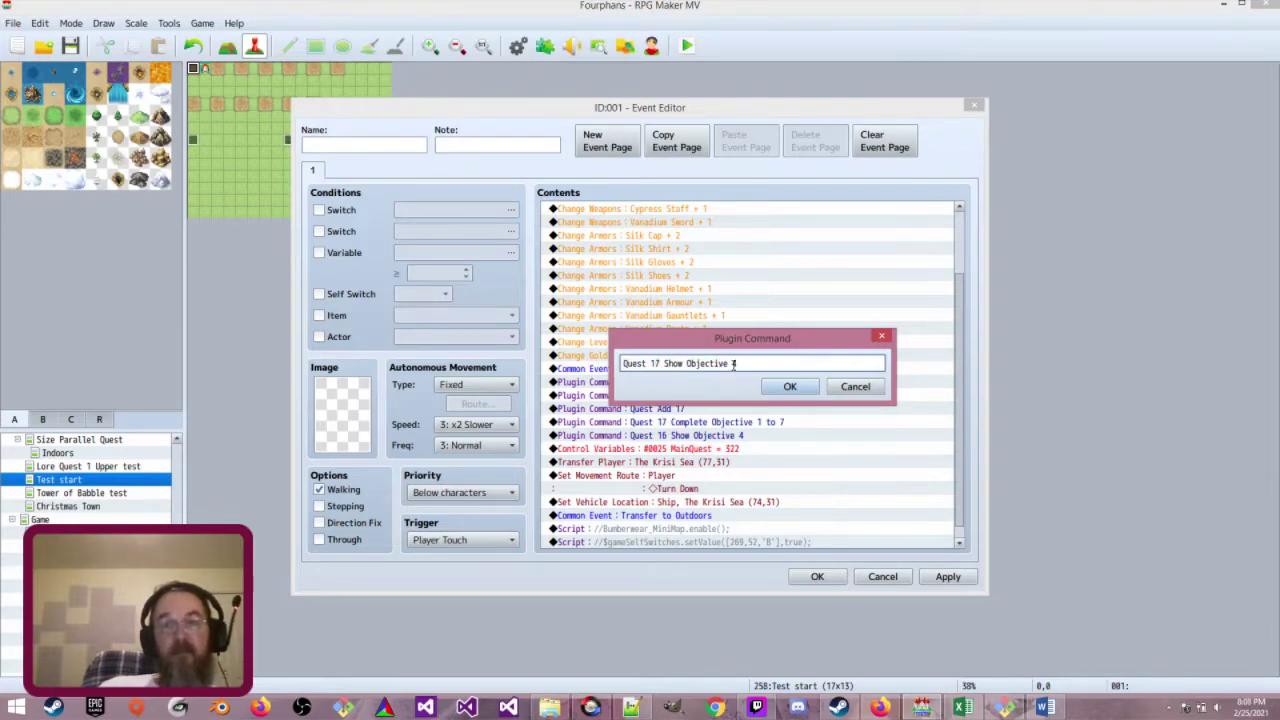
{"action": "left_click", "coordinate": [788, 386]}
{"action": "left_click", "coordinate": [817, 576]}
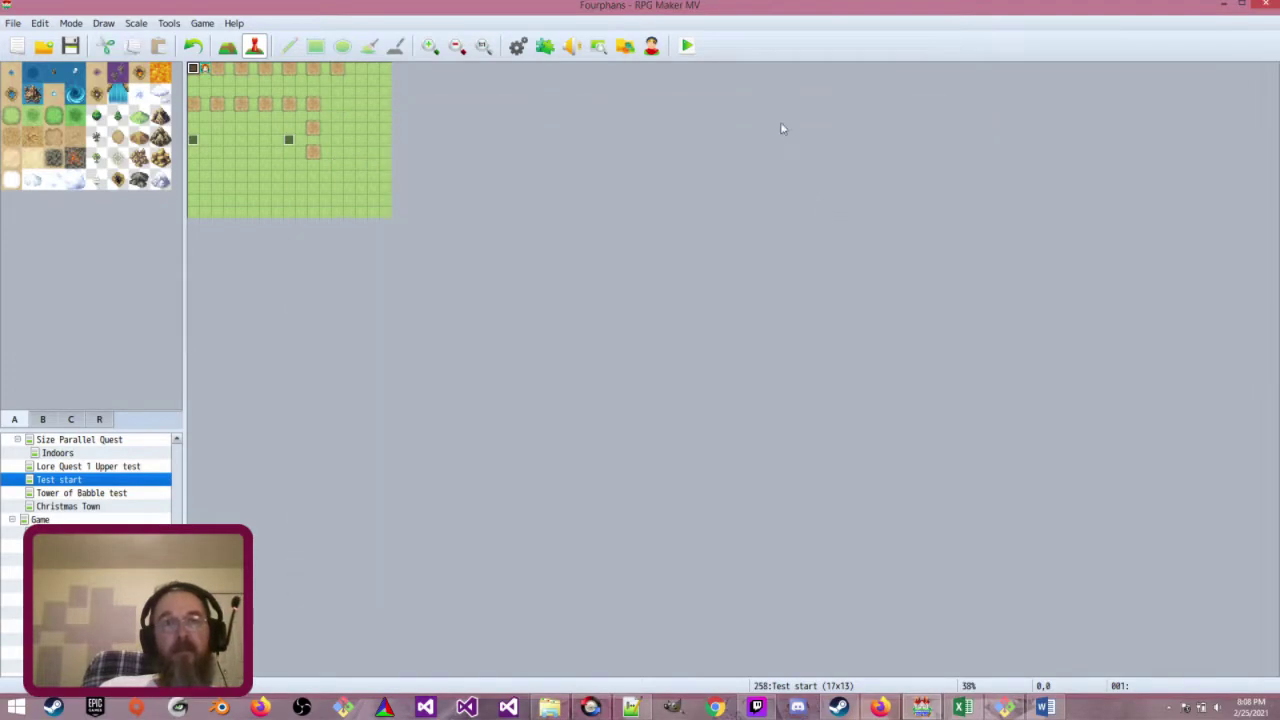
Save the game changes and run a playtest to check the quest tracker and start position, closing it when done
{"action": "left_click", "coordinate": [686, 46]}
{"action": "left_click", "coordinate": [585, 372]}
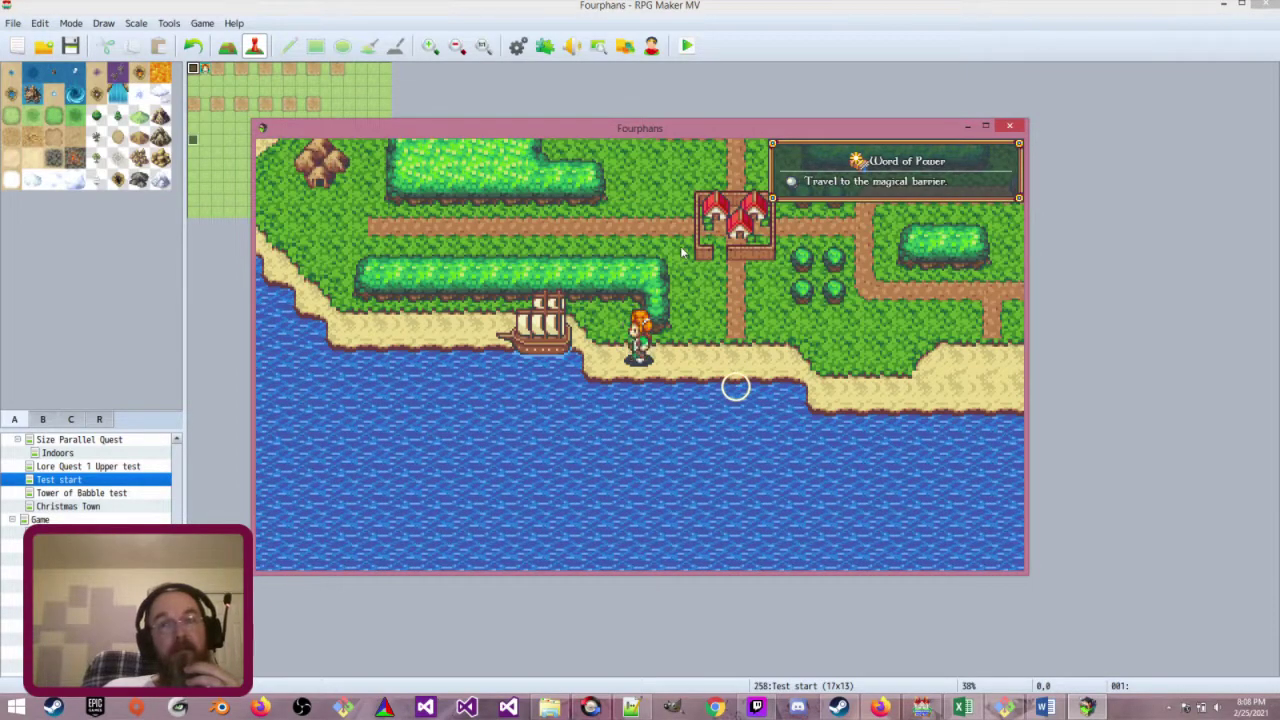
{"action": "left_click", "coordinate": [1009, 126]}
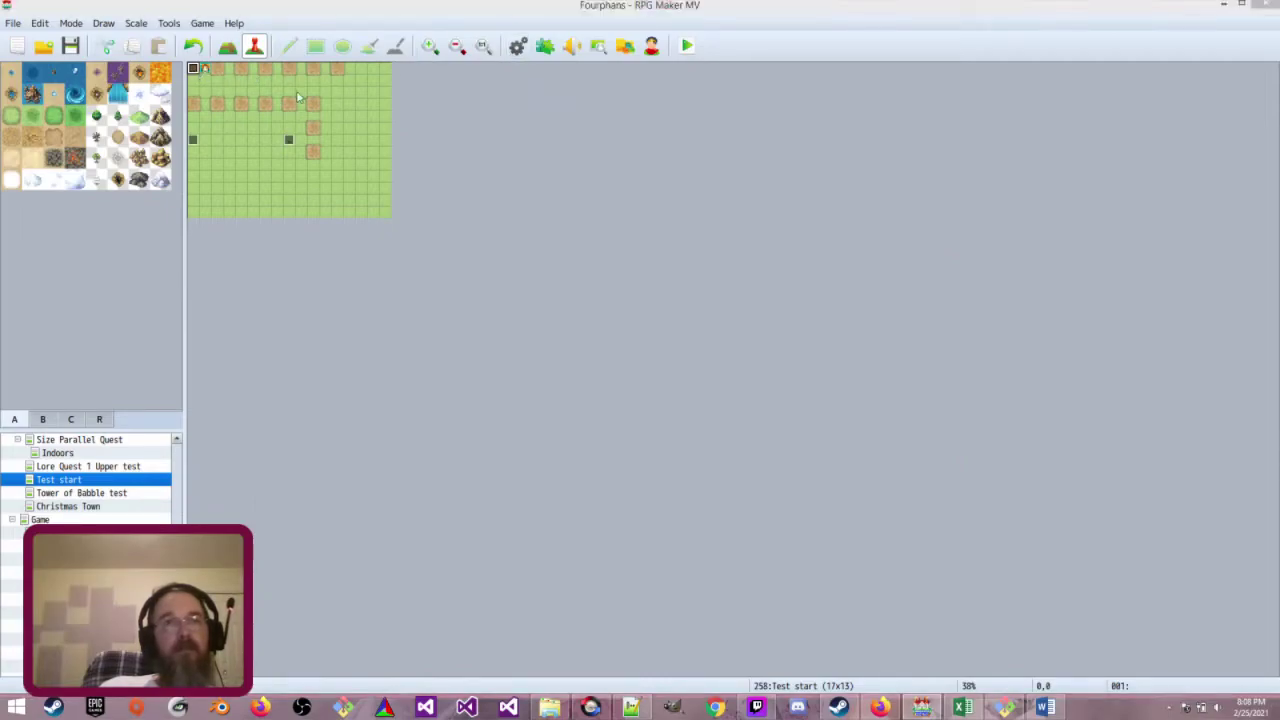
Set the start event's Transfer Player destination to The Krisi Sea (74,30) and save the event
{"action": "double_click", "coordinate": [196, 71]}
{"action": "scroll", "coordinate": [787, 463], "scroll_direction": "down", "scroll_amount": 1}
{"action": "scroll", "coordinate": [787, 463], "scroll_direction": "down", "scroll_amount": 2}
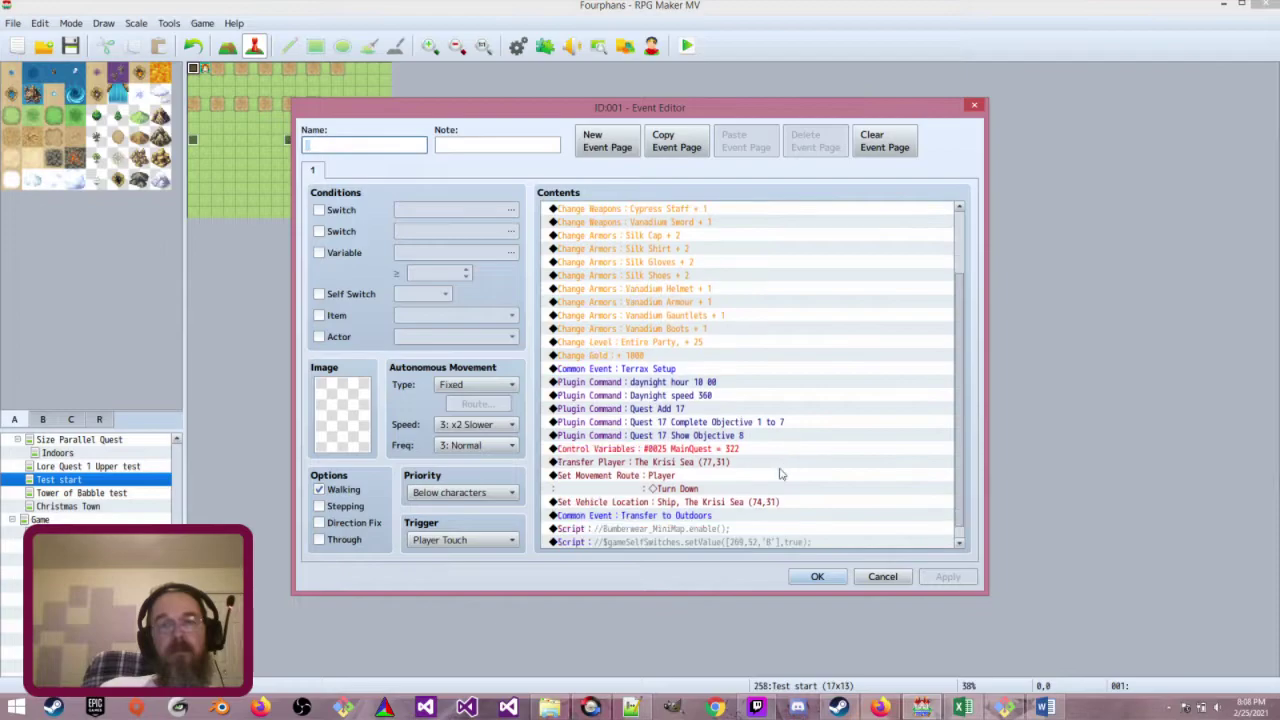
{"action": "double_click", "coordinate": [753, 450]}
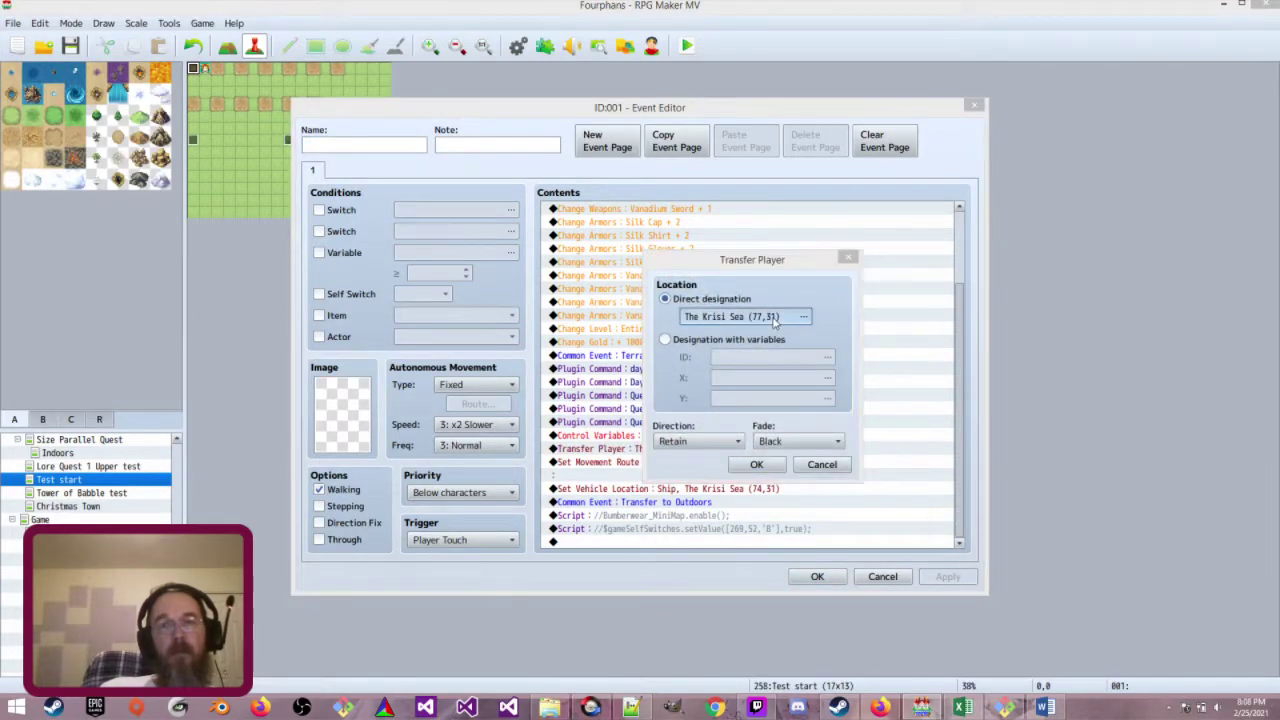
{"action": "left_click", "coordinate": [773, 318]}
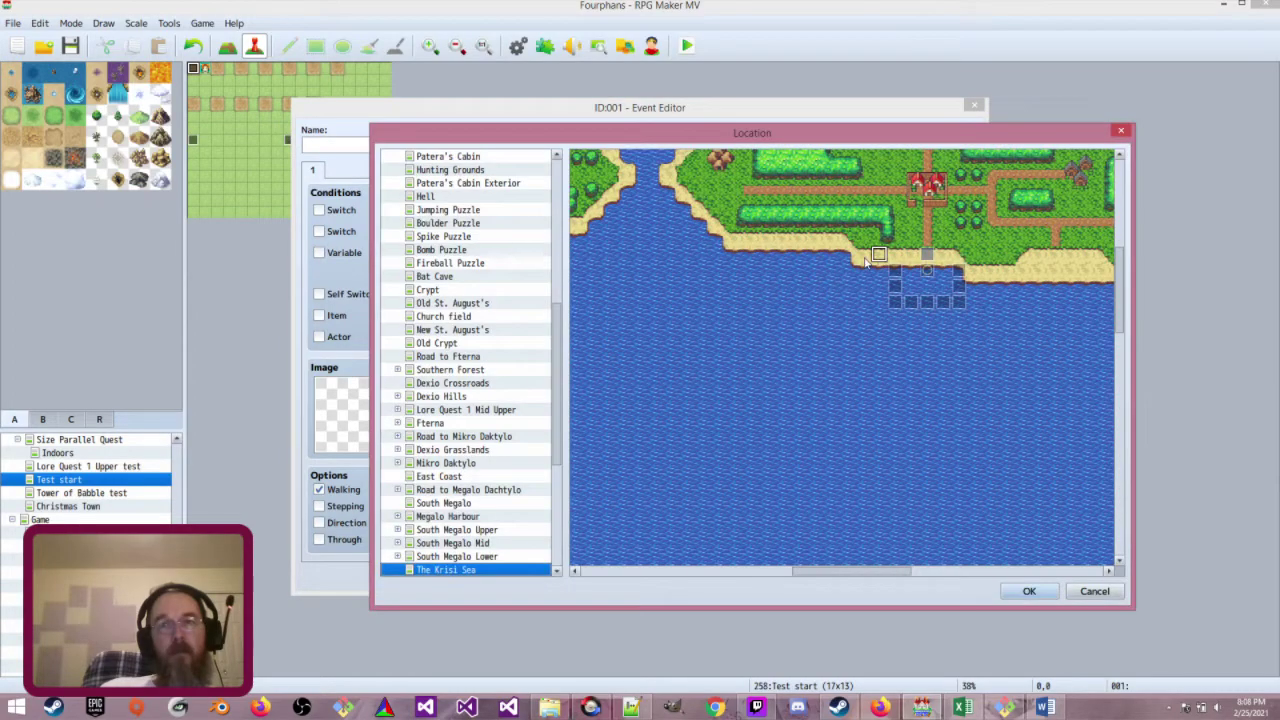
{"action": "left_click", "coordinate": [858, 256]}
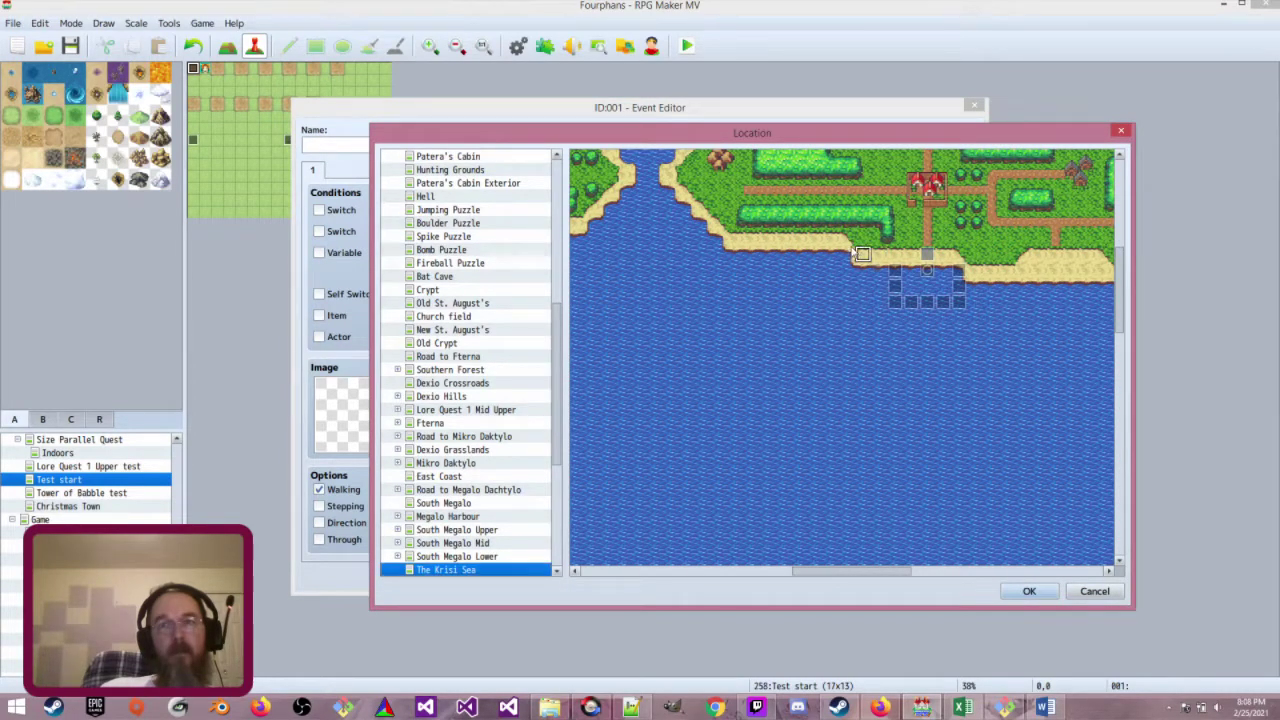
{"action": "left_click", "coordinate": [845, 244]}
{"action": "left_click", "coordinate": [831, 244]}
{"action": "left_click", "coordinate": [1030, 590]}
{"action": "left_click", "coordinate": [758, 467]}
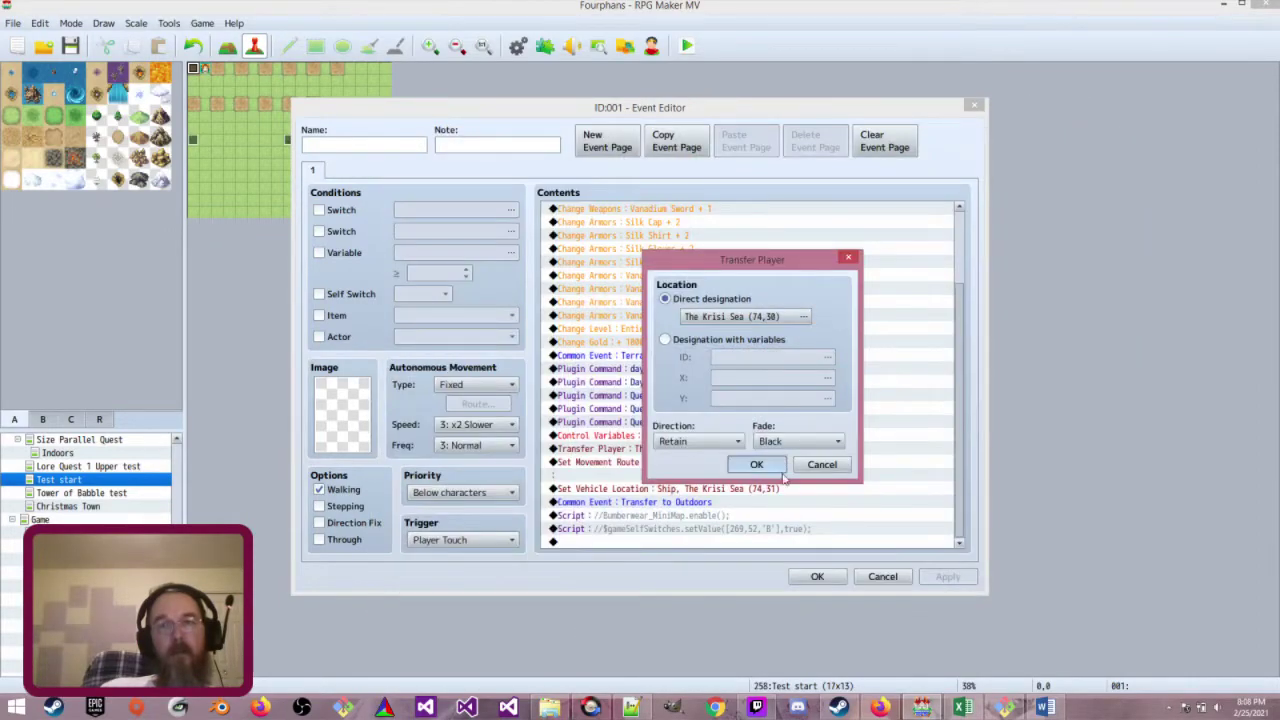
{"action": "left_click", "coordinate": [817, 577]}
Save the game changes, run a playtest and sail the ship east through the magical barrier to the shore behind it
{"action": "key", "text": "alt+F4"}
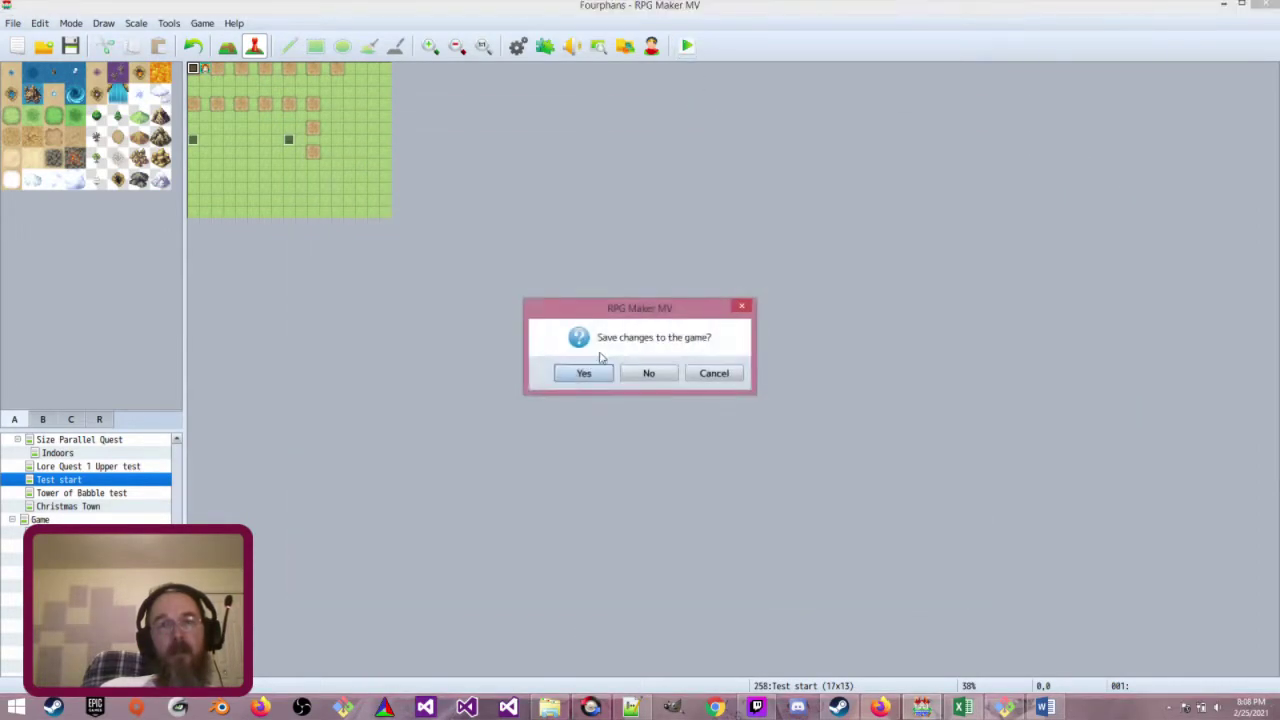
{"action": "key", "text": "Return"}
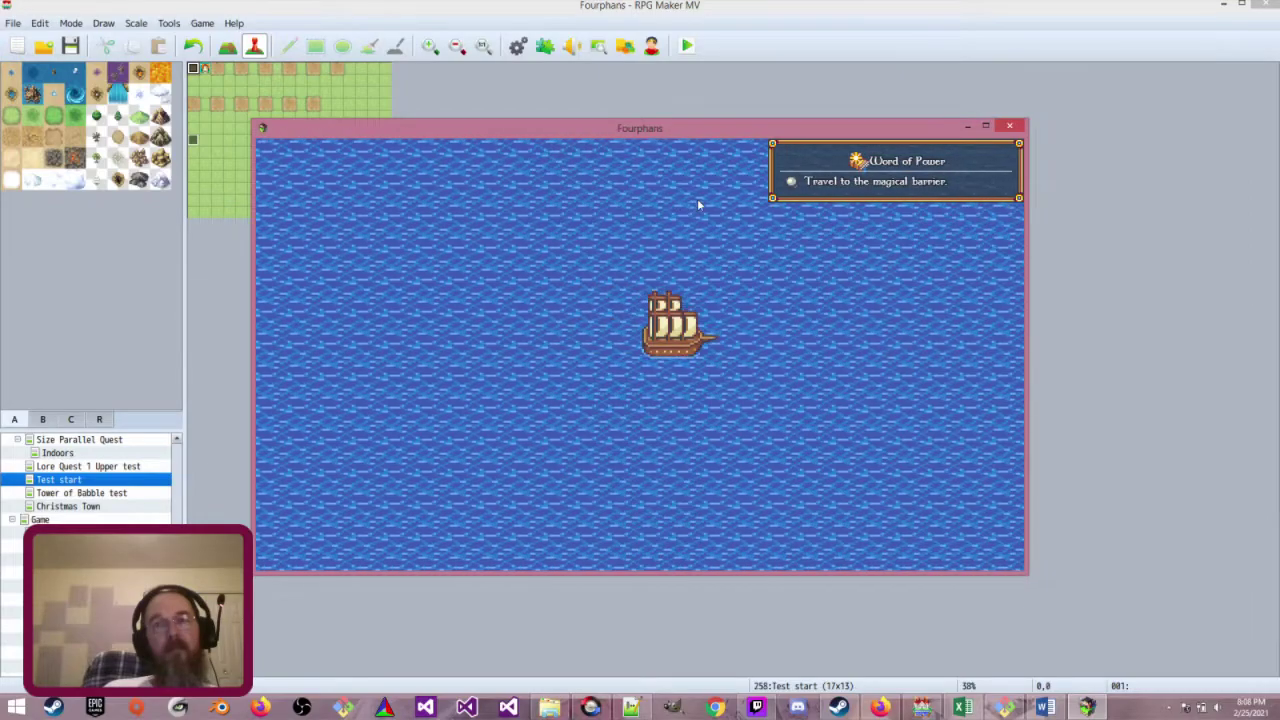
{"action": "key", "text": "Right"}
{"action": "key", "text": "Down"}
{"action": "key", "text": "Down"}
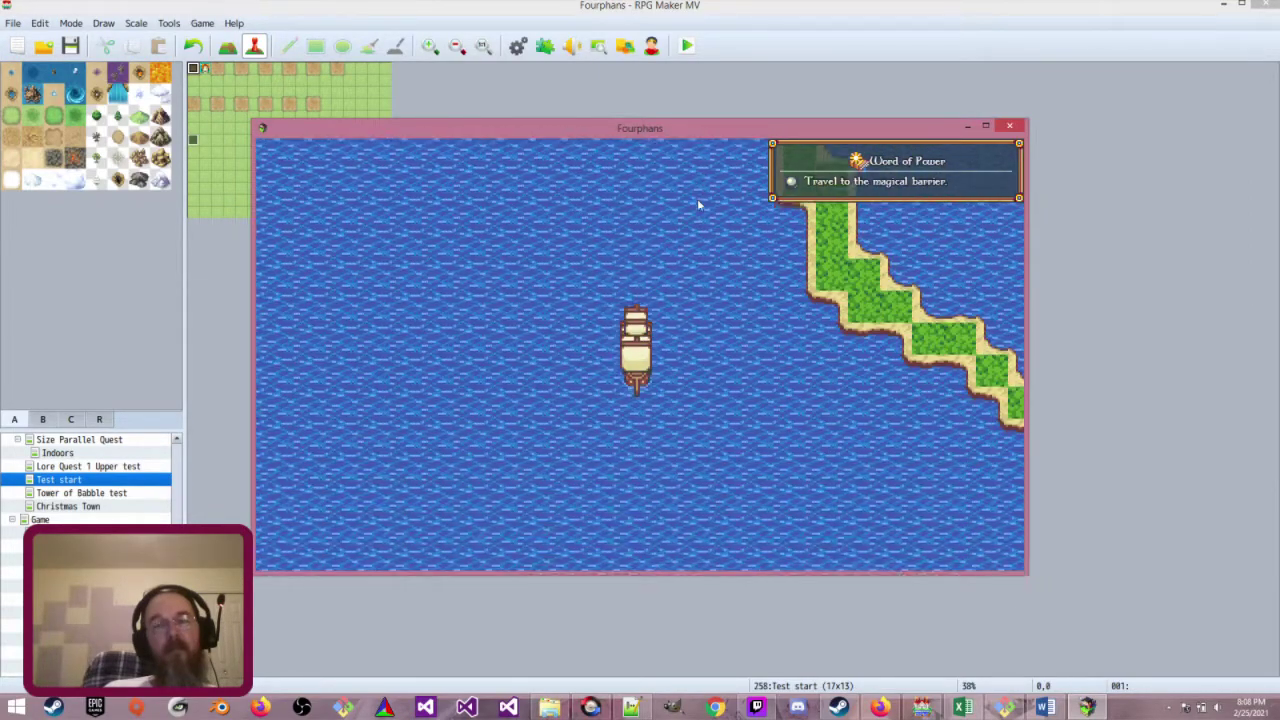
{"action": "key", "text": "Up"}
{"action": "key", "text": "Right"}
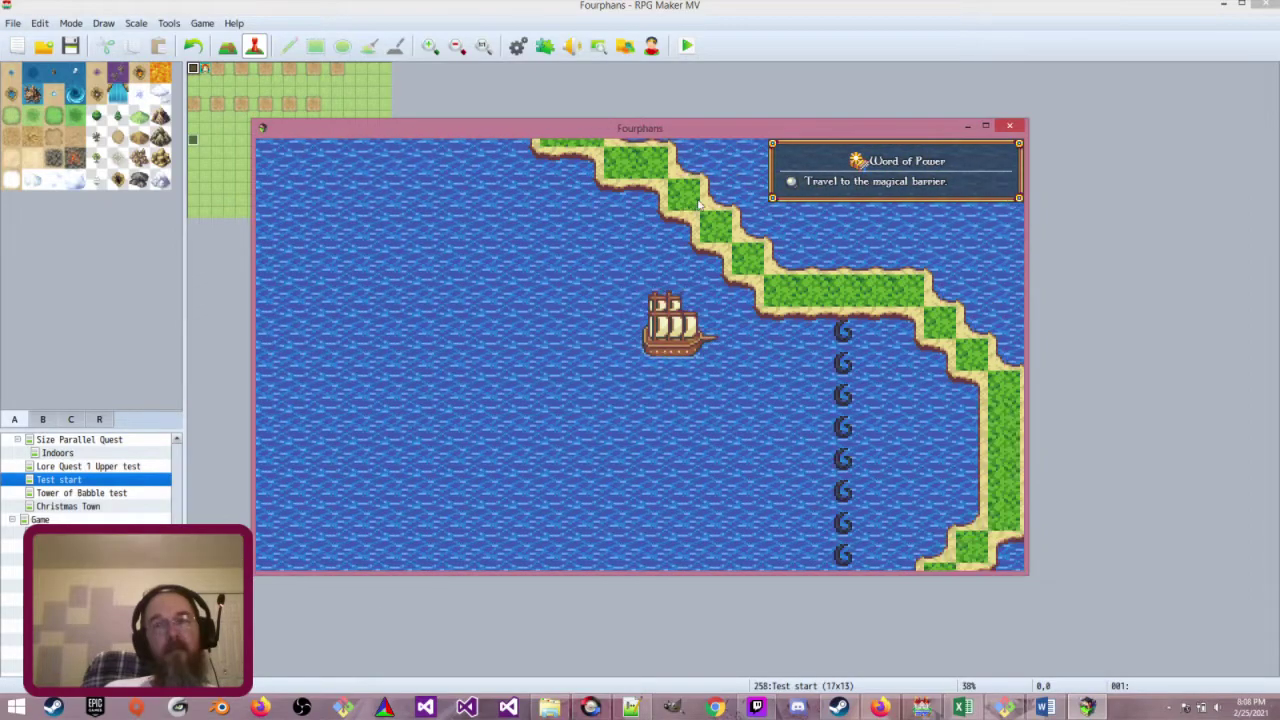
{"action": "key", "text": "Right"}
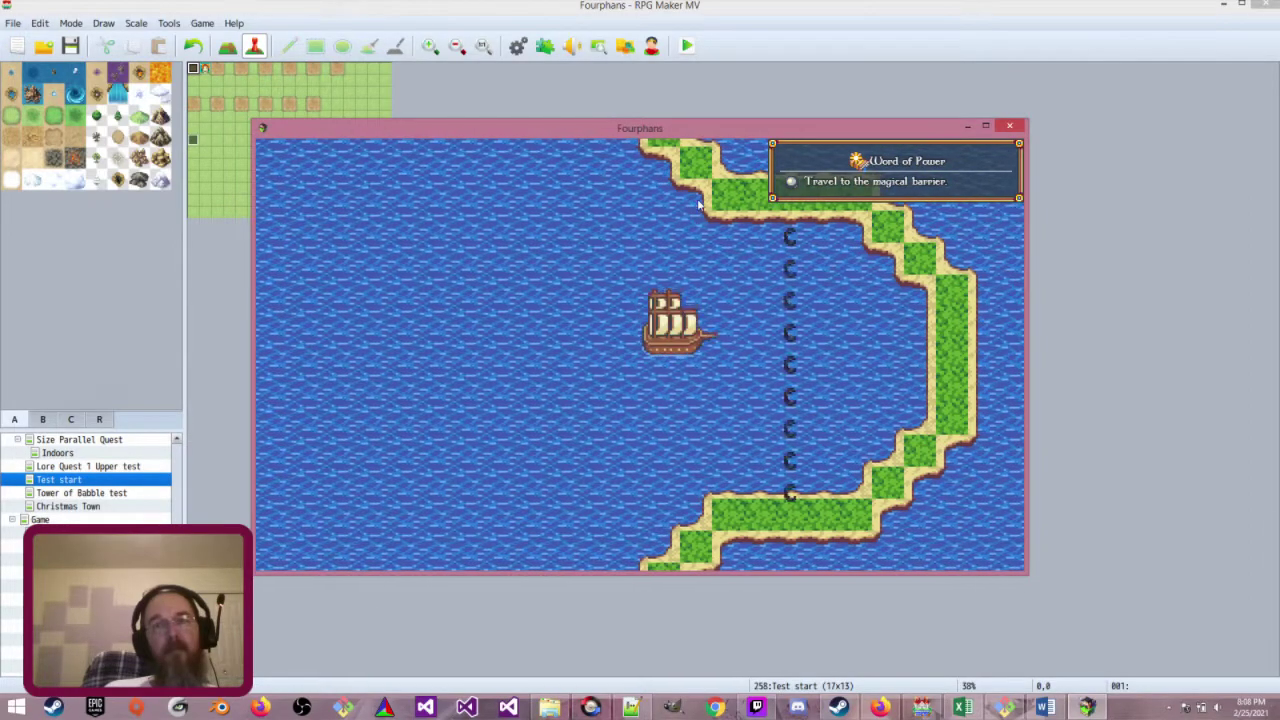
{"action": "key", "text": "Right"}
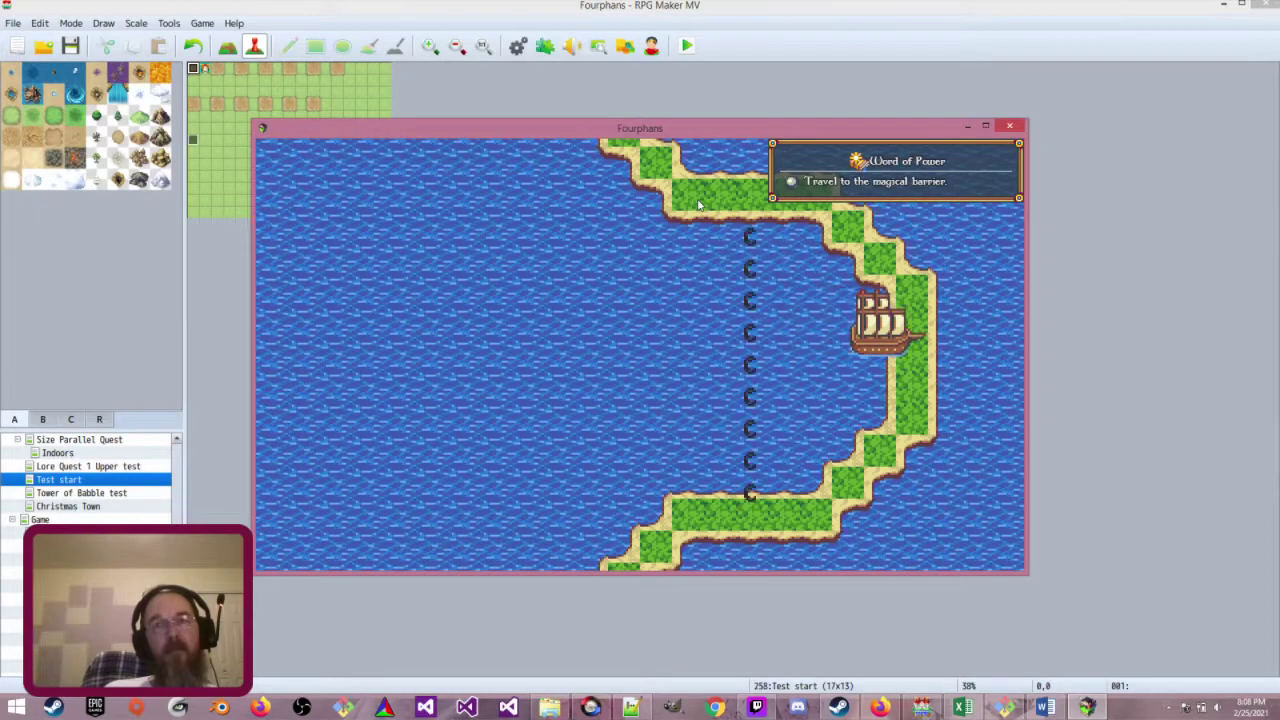
Sail the ship back and forth across the barrier line to test whether its events trigger
{"action": "key", "text": "Left"}
{"action": "key", "text": "Right"}
{"action": "key", "text": "Left"}
{"action": "key", "text": "Right"}
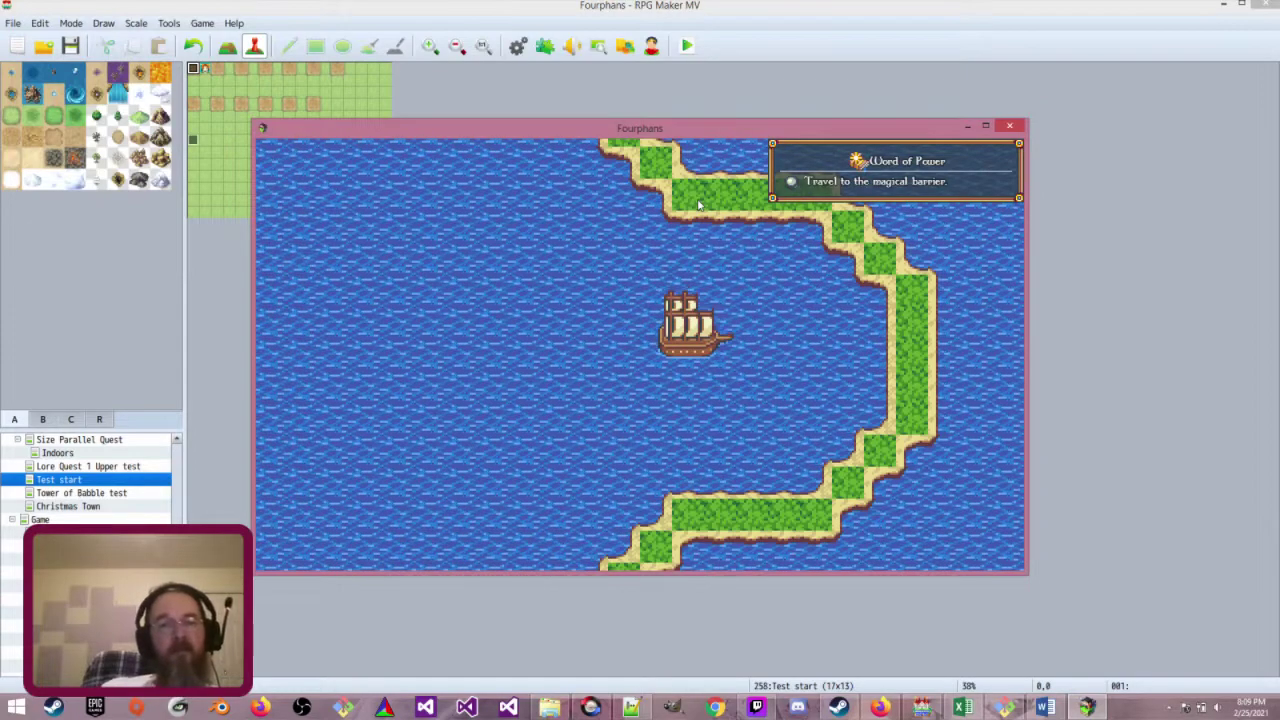
Check the playtest's developer console for errors, then close the console and the playtest
{"action": "key", "text": "F8"}
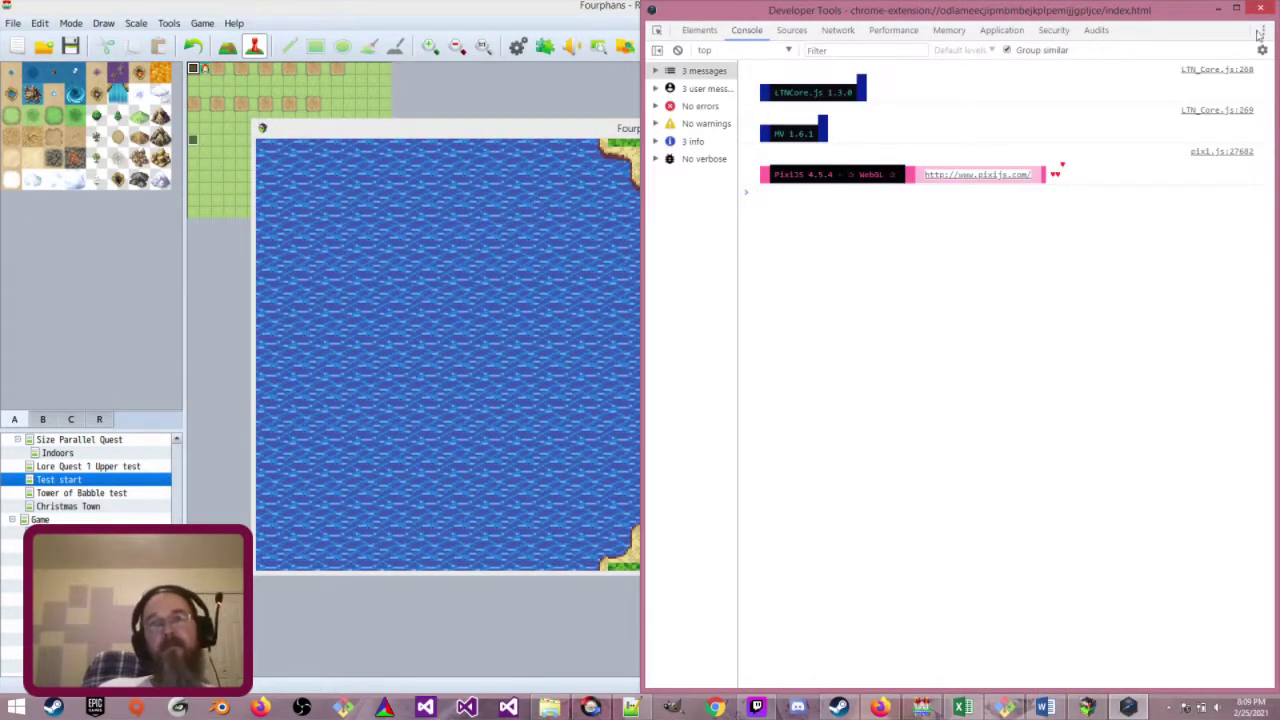
{"action": "left_click", "coordinate": [1262, 9]}
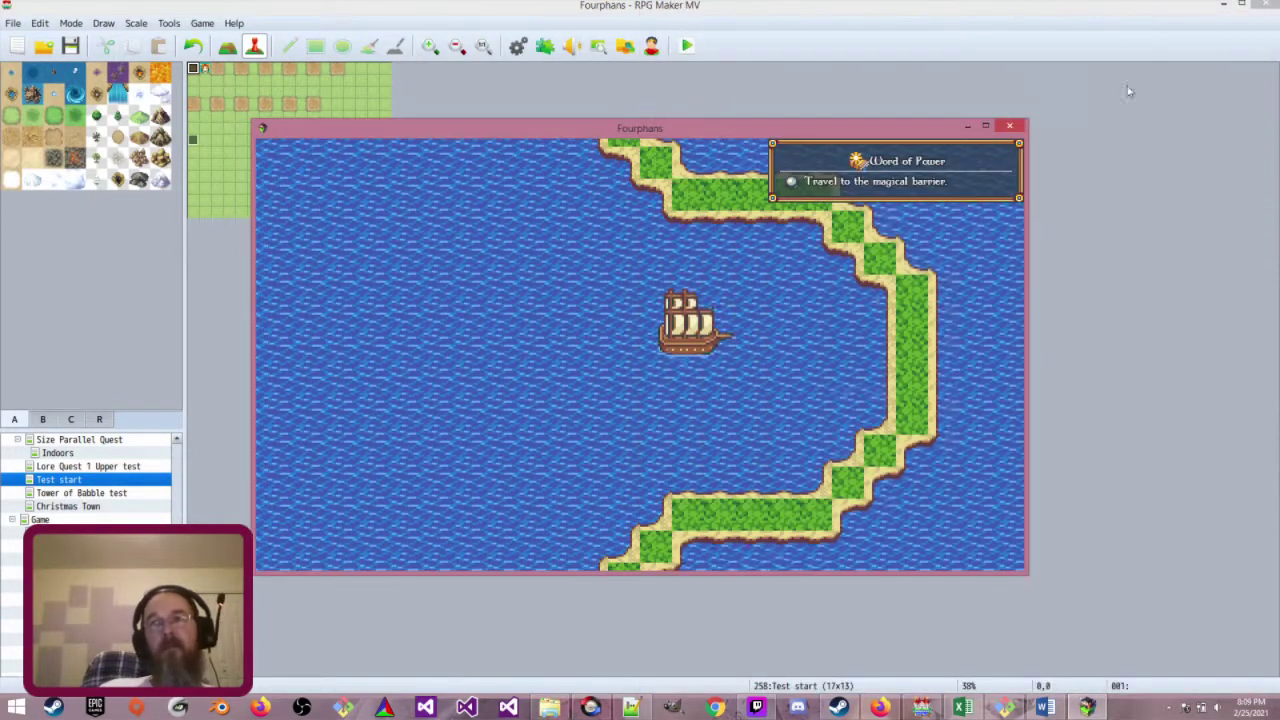
{"action": "left_click", "coordinate": [1010, 128]}
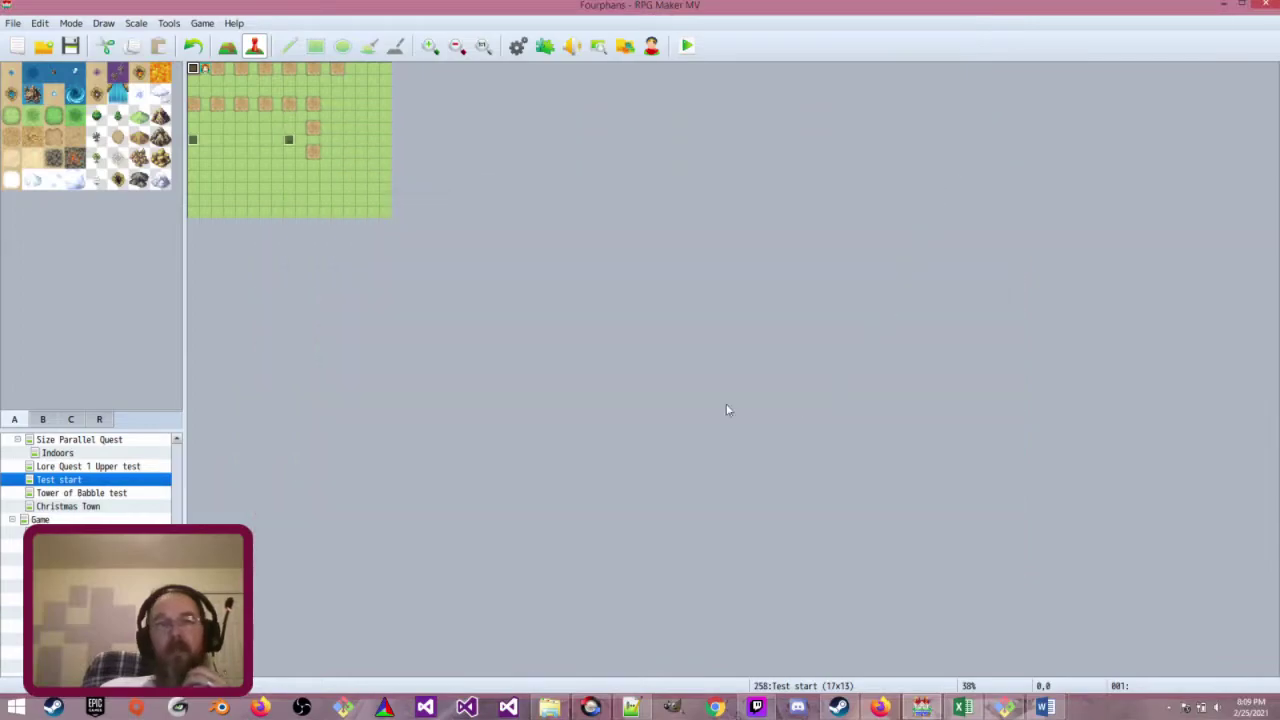
Find The Krisi Sea in the map tree and open it
{"action": "scroll", "coordinate": [86, 480], "scroll_direction": "down", "scroll_amount": 5}
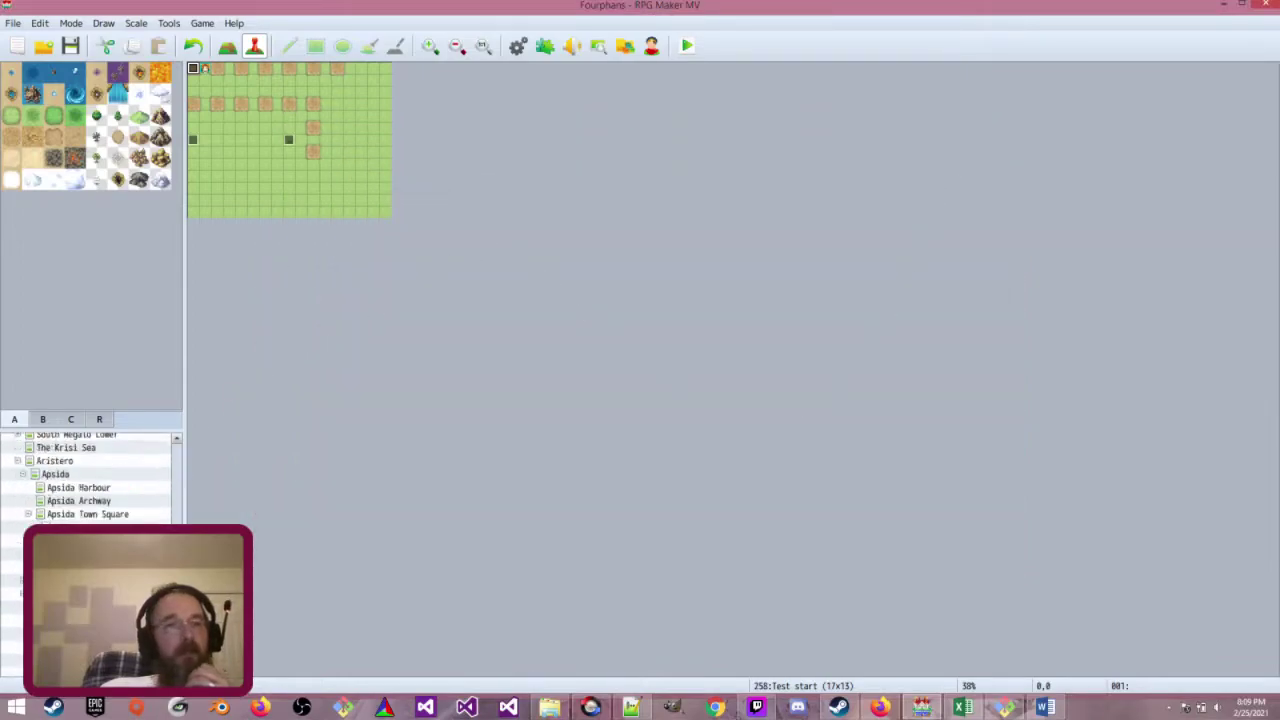
{"action": "scroll", "coordinate": [88, 505], "scroll_direction": "up", "scroll_amount": 6}
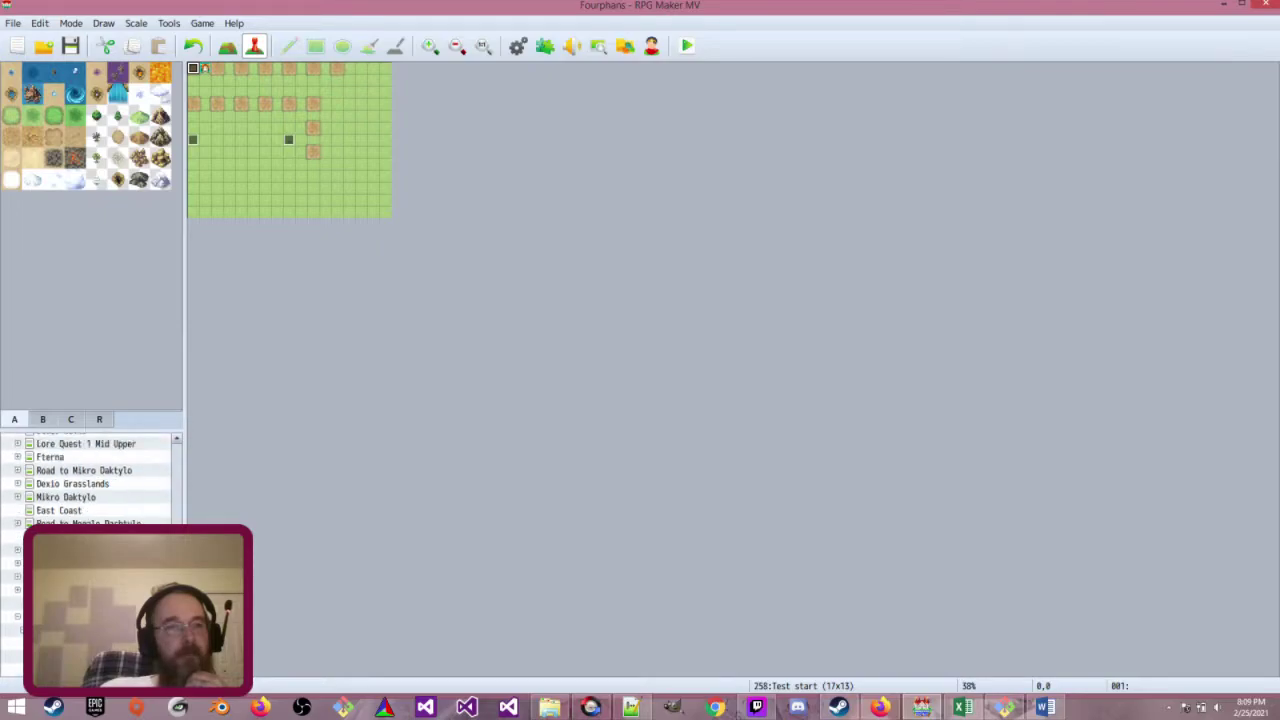
{"action": "scroll", "coordinate": [86, 480], "scroll_direction": "up", "scroll_amount": 3}
{"action": "scroll", "coordinate": [86, 480], "scroll_direction": "down", "scroll_amount": 4}
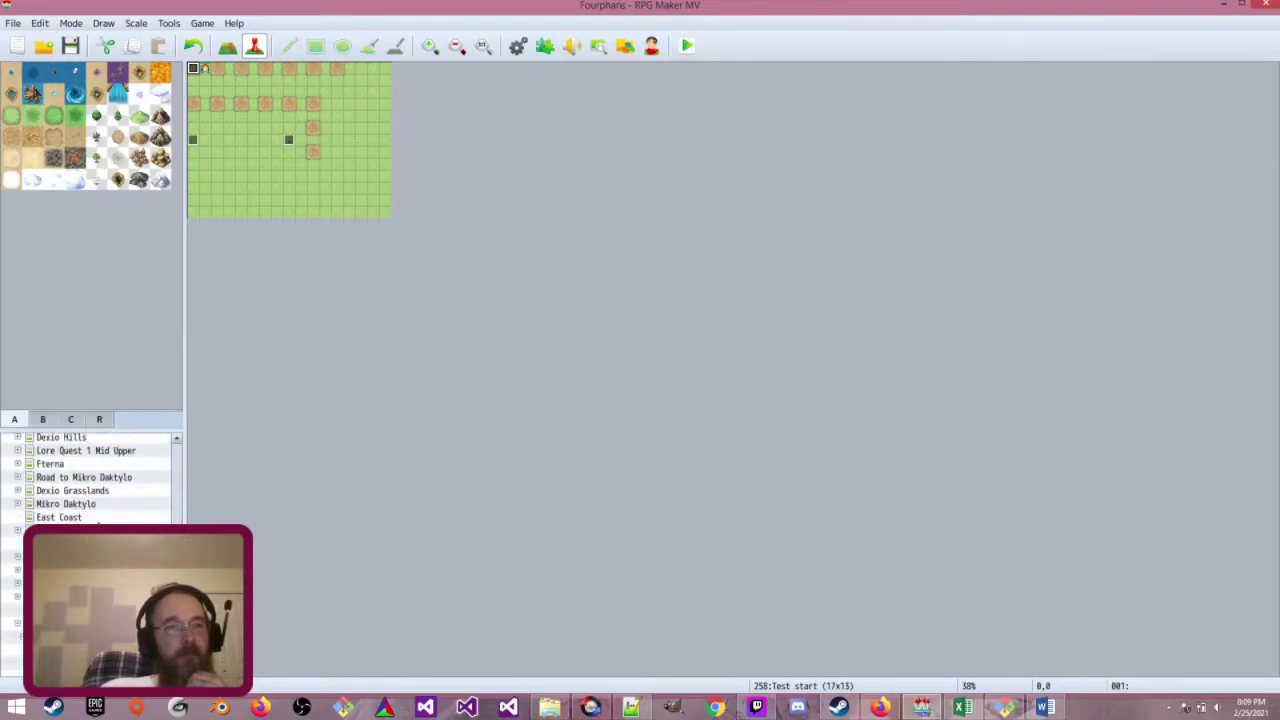
{"action": "left_click", "coordinate": [60, 555]}
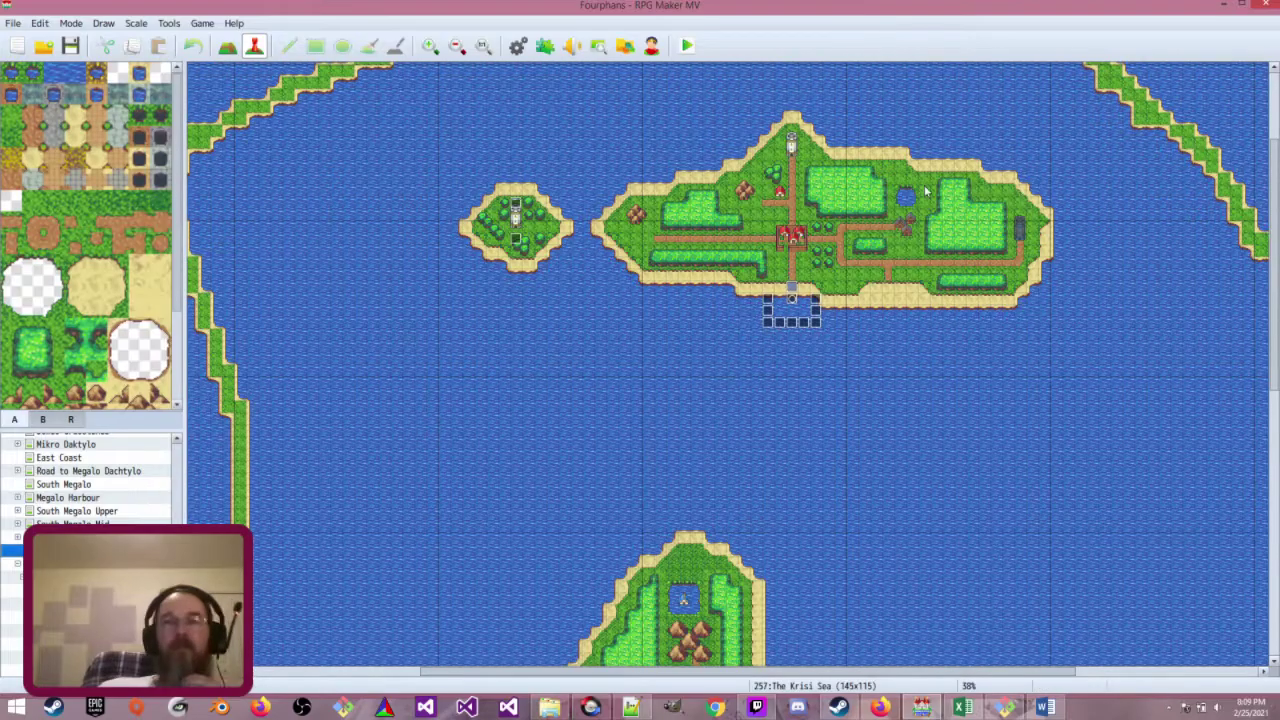
Inspect the conditions on both pages of the Hammerstrike Darkness Curse event at (136,62), closing it without changes
{"action": "scroll", "coordinate": [1140, 580], "scroll_direction": "right", "scroll_amount": 3, "text": "shift"}
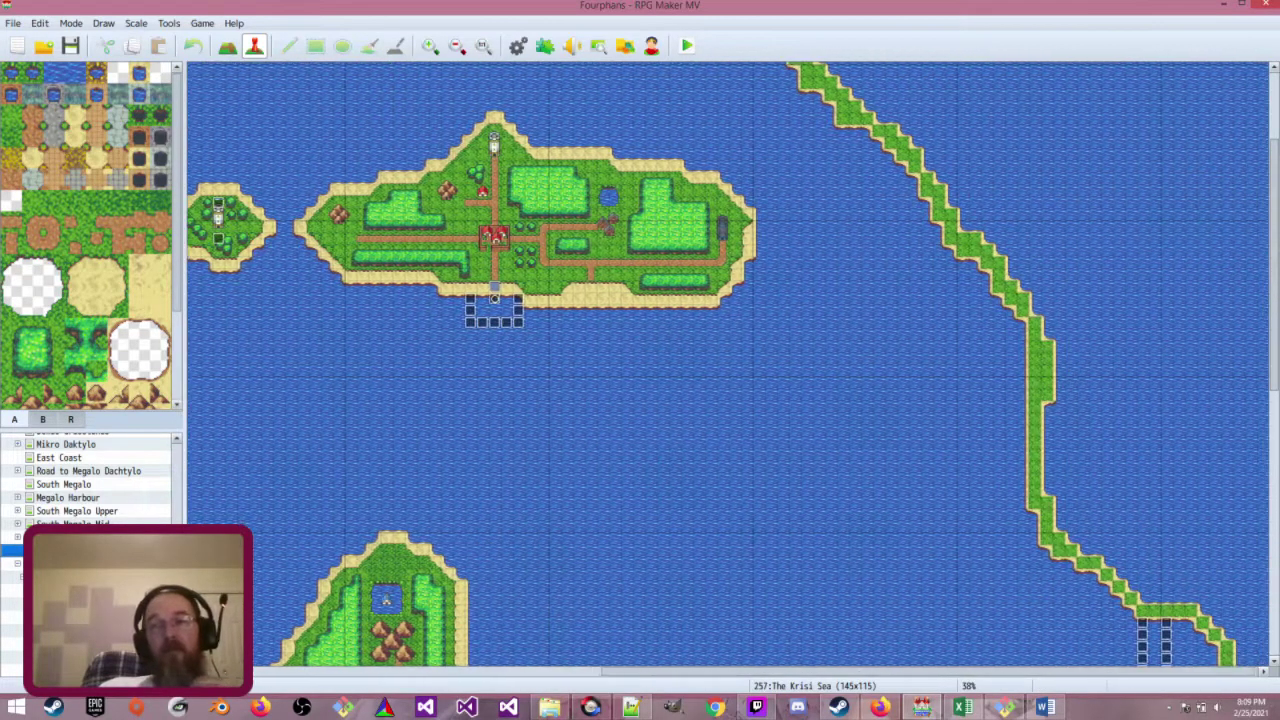
{"action": "scroll", "coordinate": [1140, 580], "scroll_direction": "down", "scroll_amount": 1}
{"action": "scroll", "coordinate": [1142, 580], "scroll_direction": "down", "scroll_amount": 1}
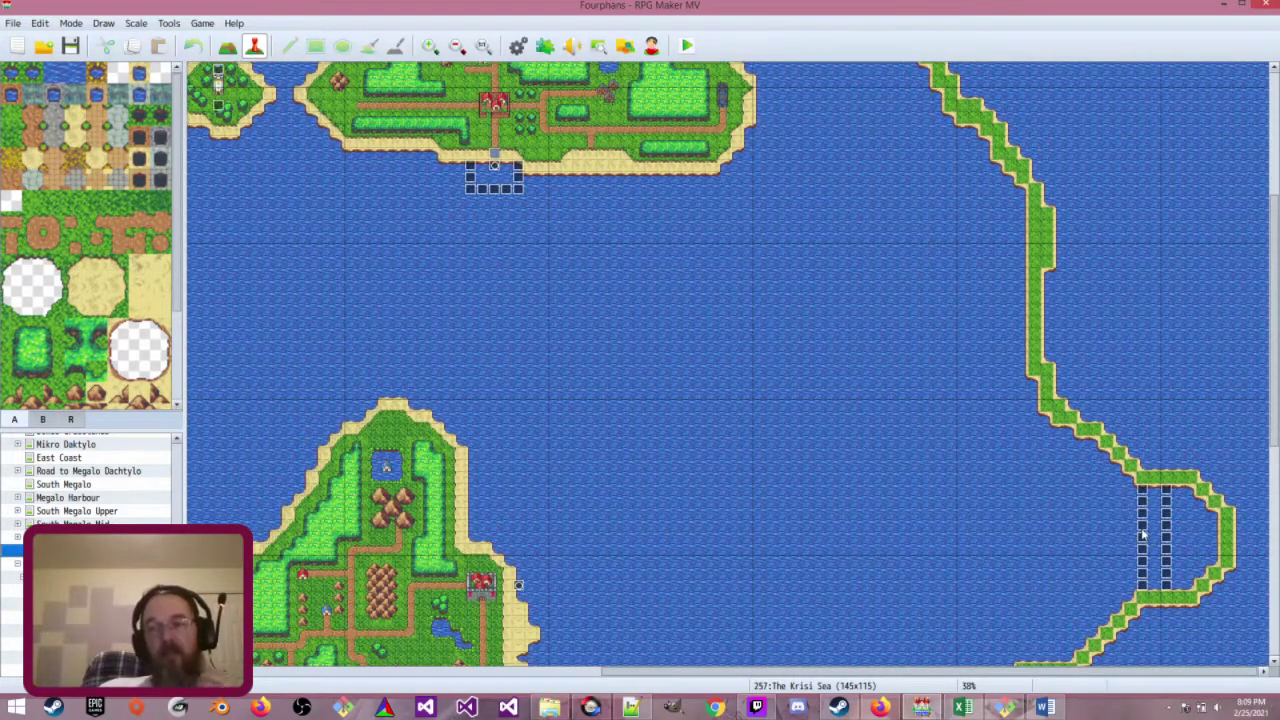
{"action": "left_click", "coordinate": [1142, 527]}
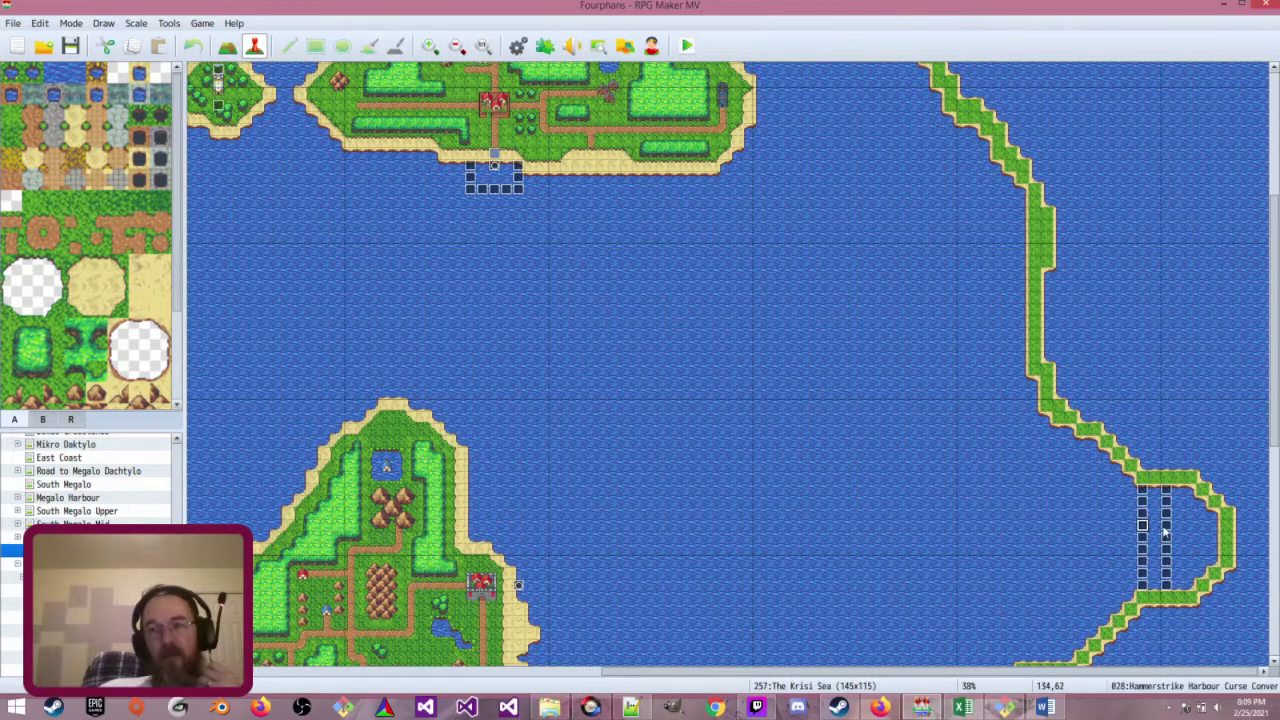
{"action": "left_click", "coordinate": [1165, 526]}
{"action": "double_click", "coordinate": [1165, 526]}
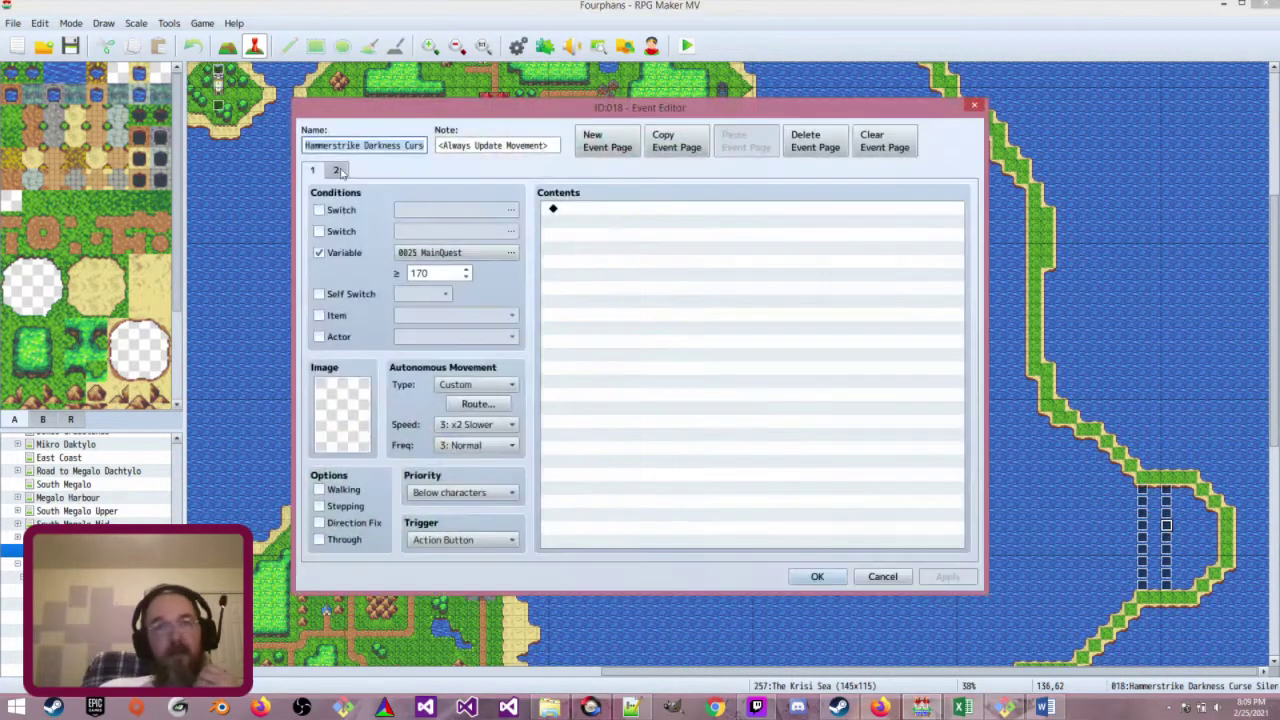
{"action": "left_click", "coordinate": [333, 172]}
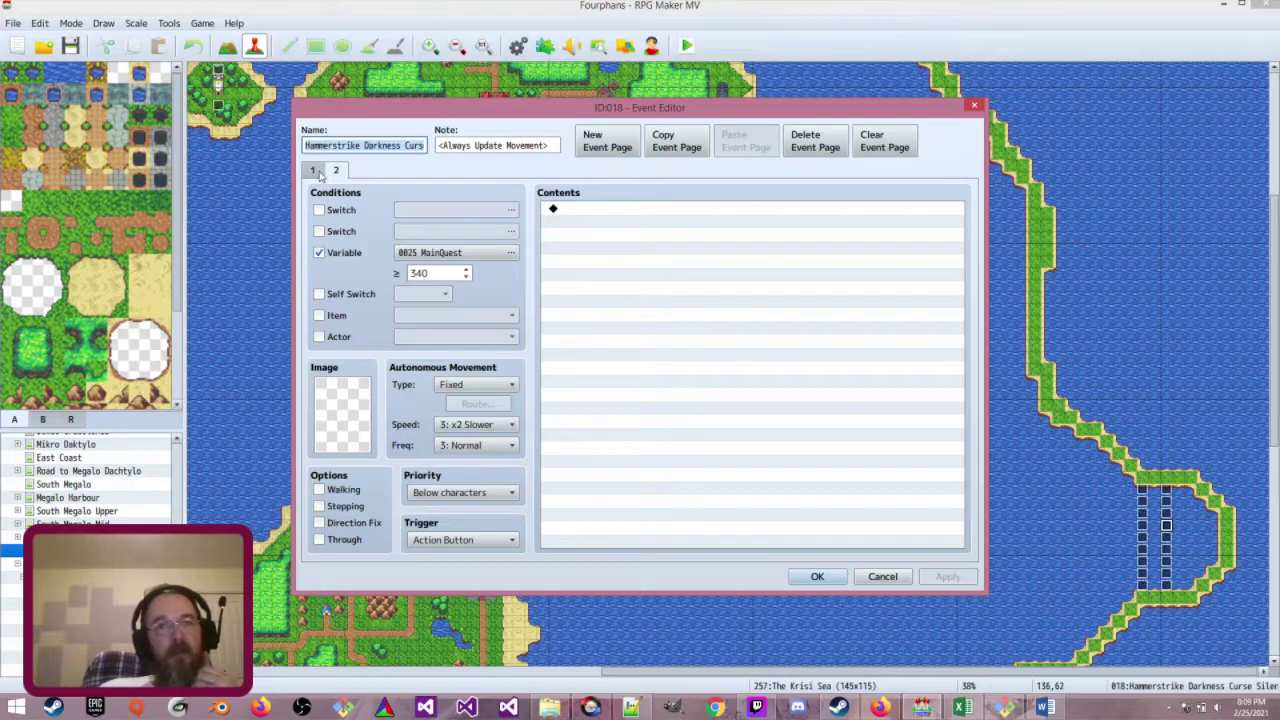
{"action": "left_click", "coordinate": [316, 172]}
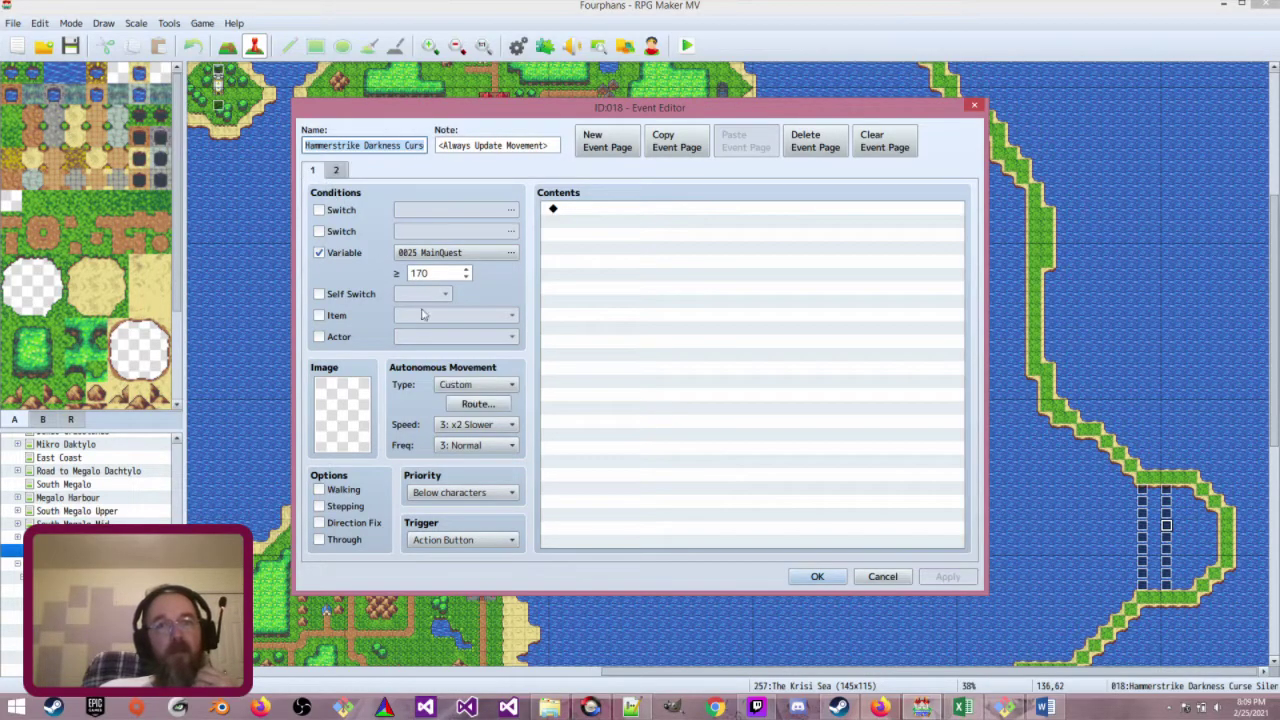
{"action": "left_click", "coordinate": [882, 577]}
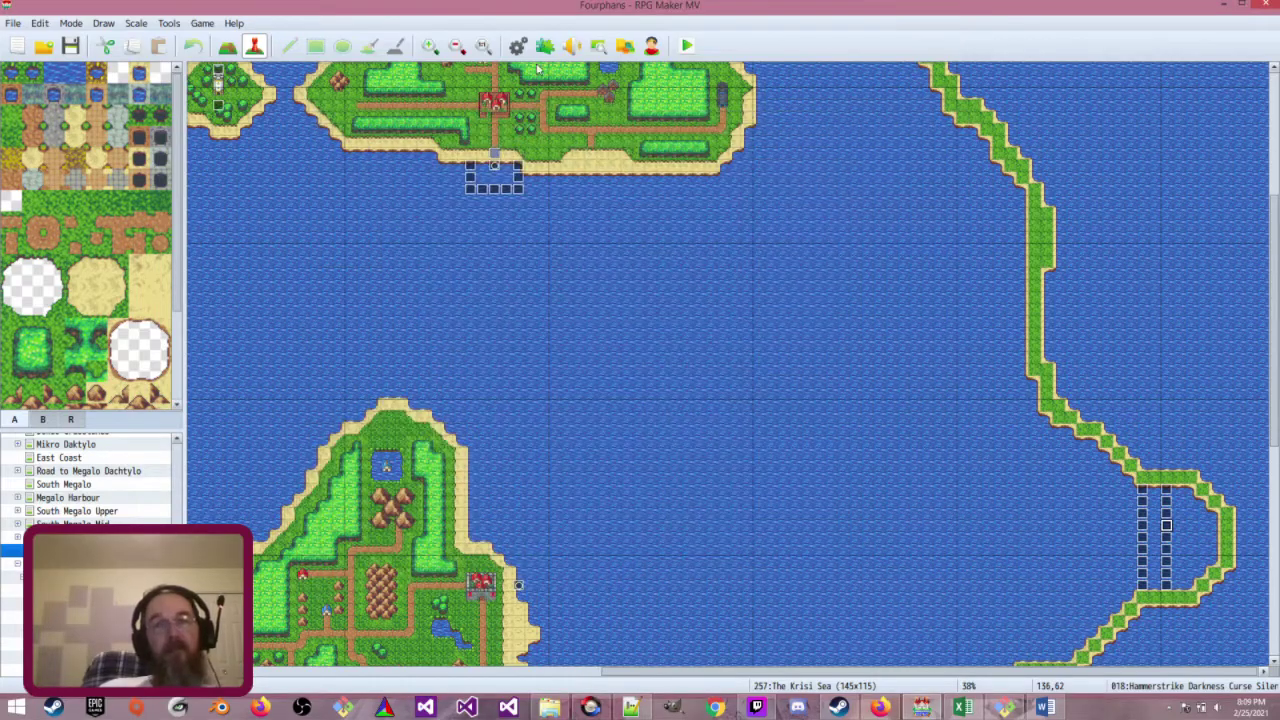
Review common event 0122 Hammerstrike Harbour Curse in the database, examining the final Else branch's comments and self-switch script
{"action": "key", "text": "F9"}
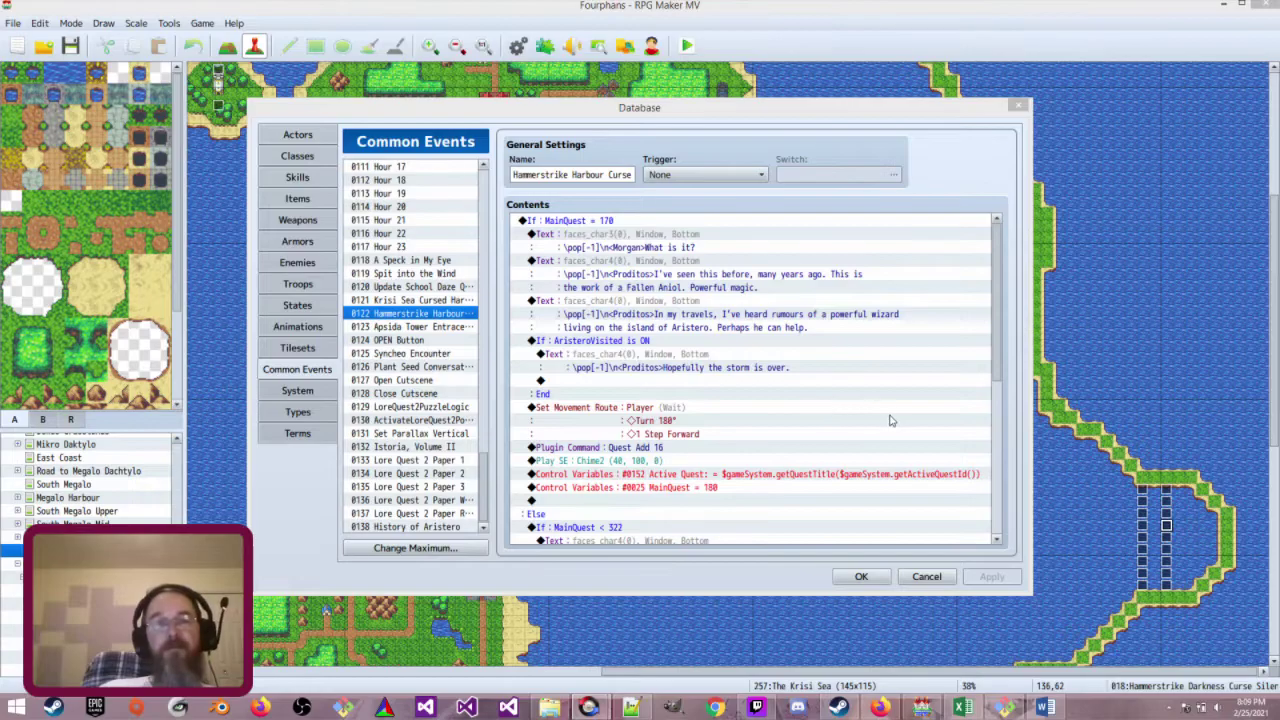
{"action": "scroll", "coordinate": [891, 440], "scroll_direction": "down", "scroll_amount": 8}
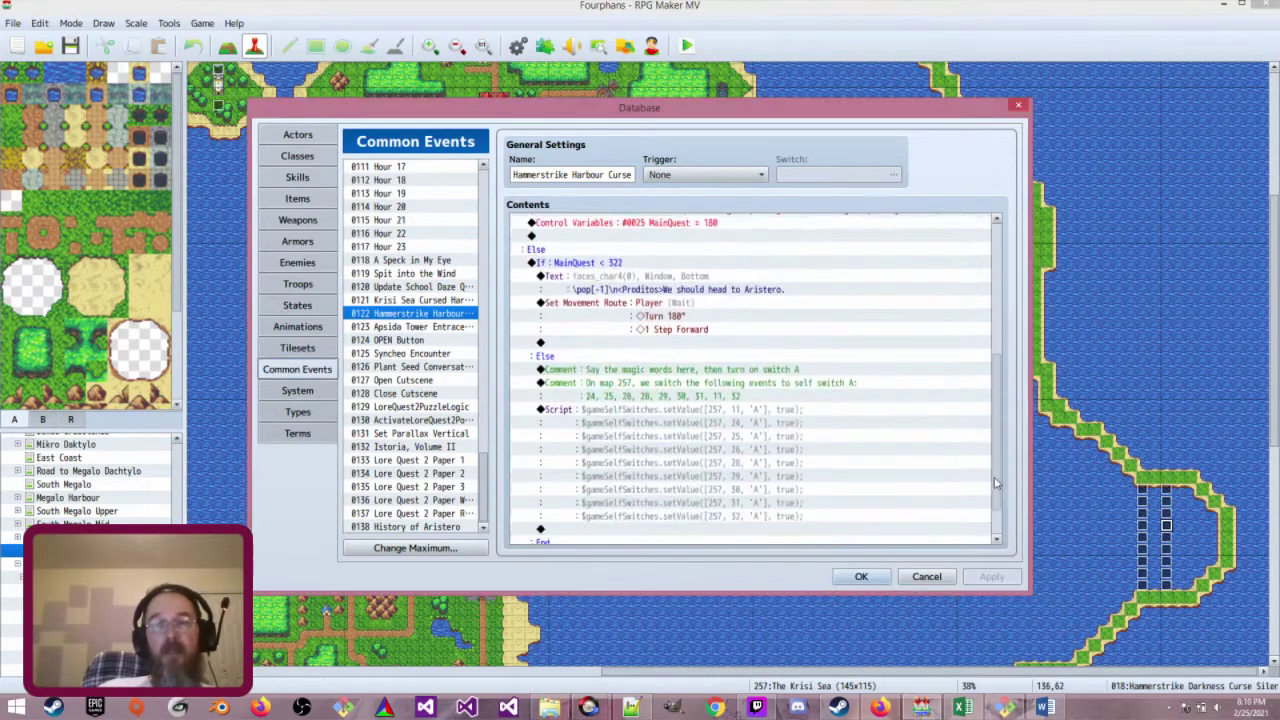
{"action": "left_click", "coordinate": [777, 368]}
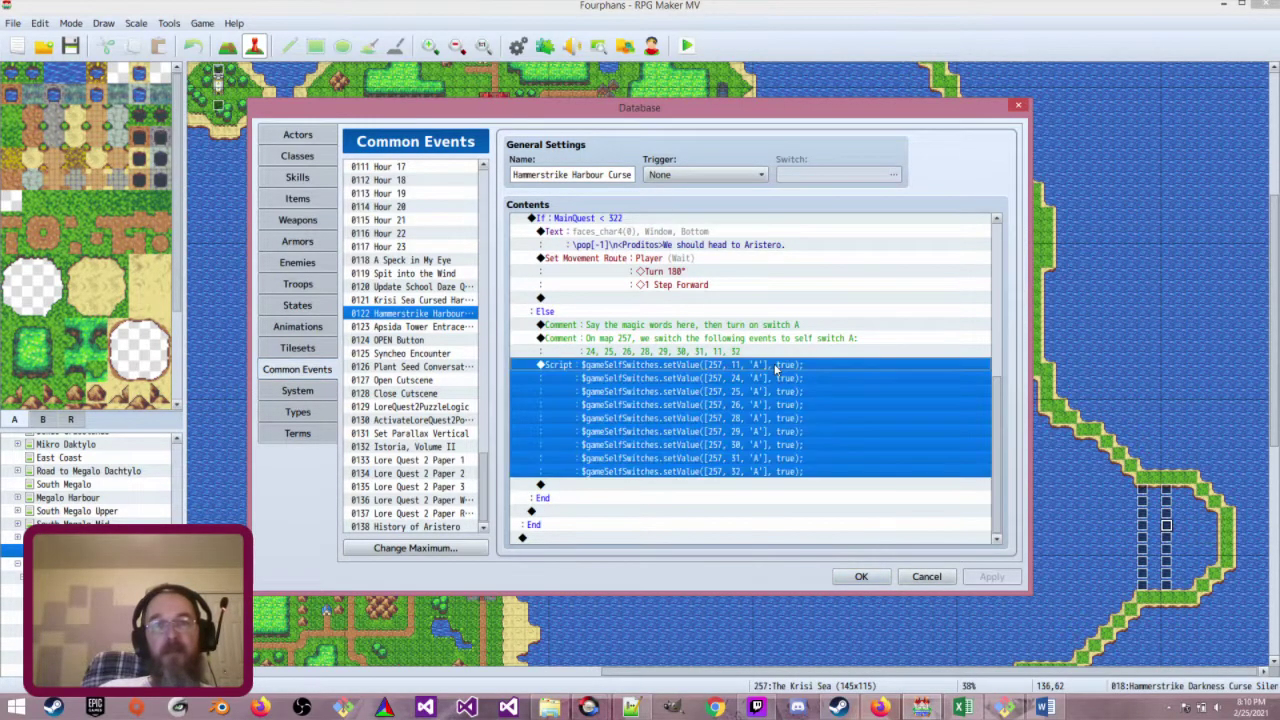
{"action": "left_click", "coordinate": [784, 340]}
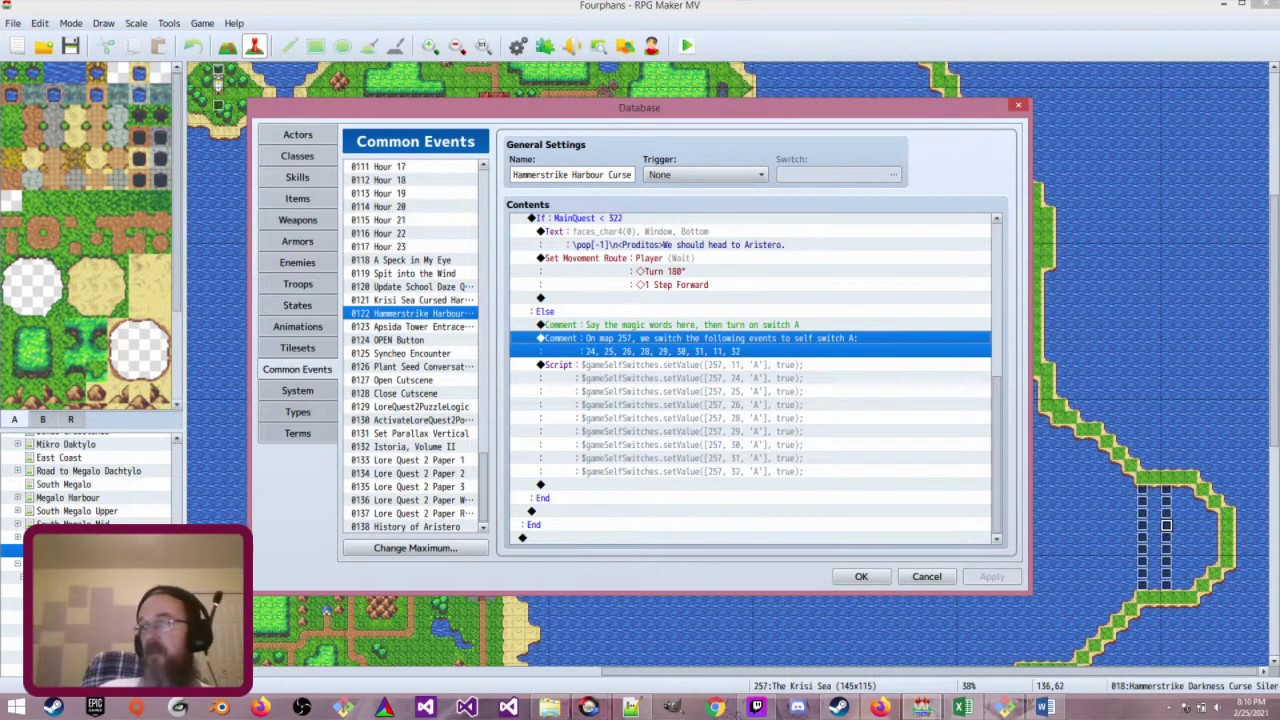
{"action": "key", "text": "alt+Tab"}
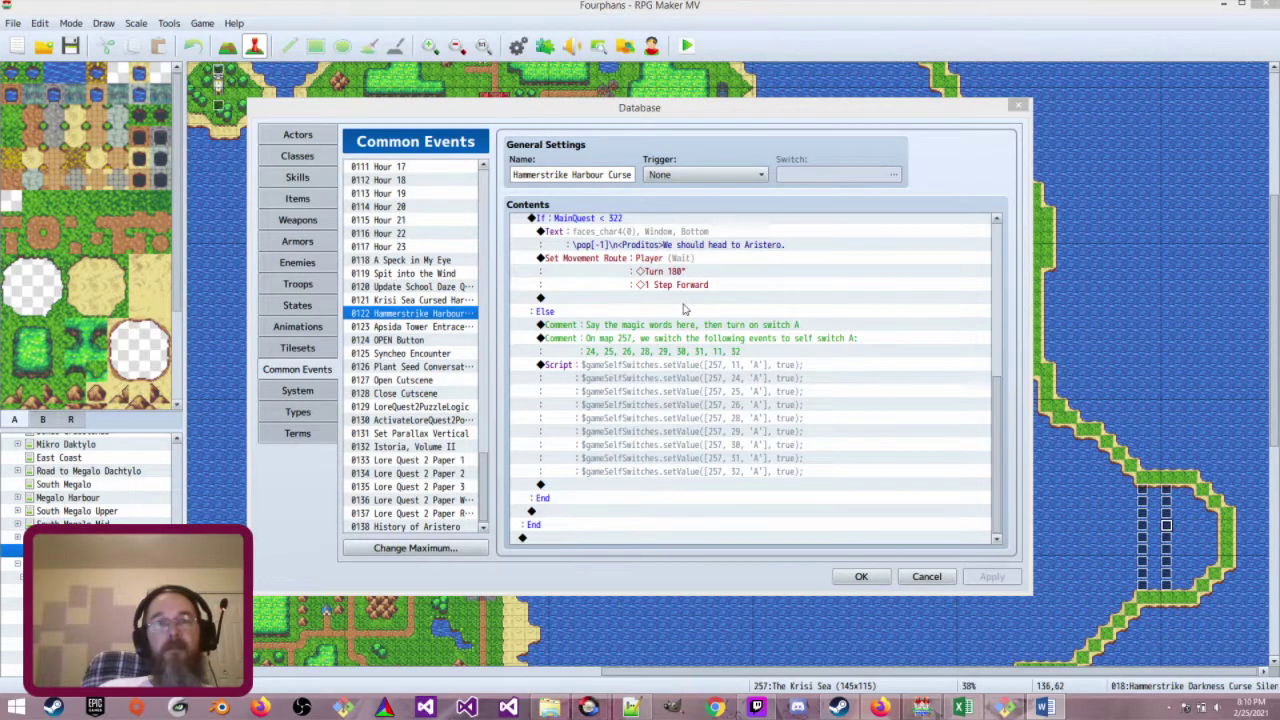
Insert a Show Text command after the magic-words comment in the final Else branch and begin its text with "pop[-1]"
{"action": "left_click", "coordinate": [679, 326]}
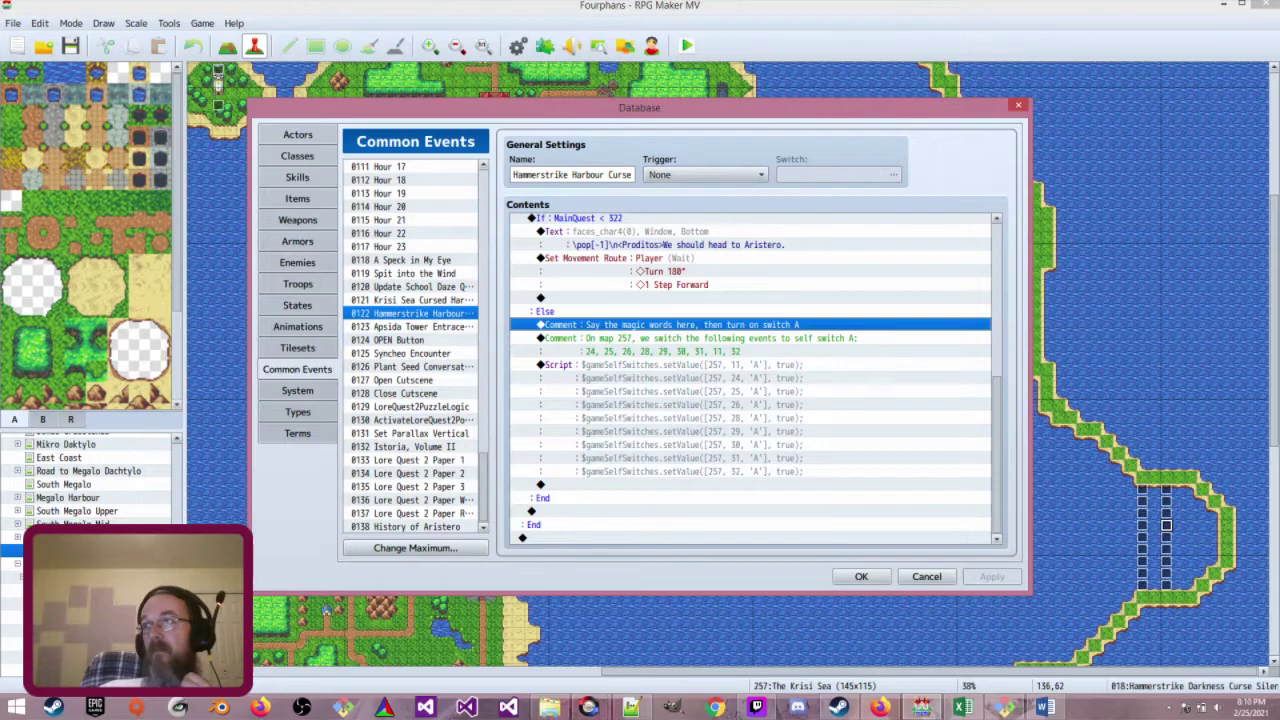
{"action": "left_click", "coordinate": [768, 340]}
{"action": "key", "text": "Insert"}
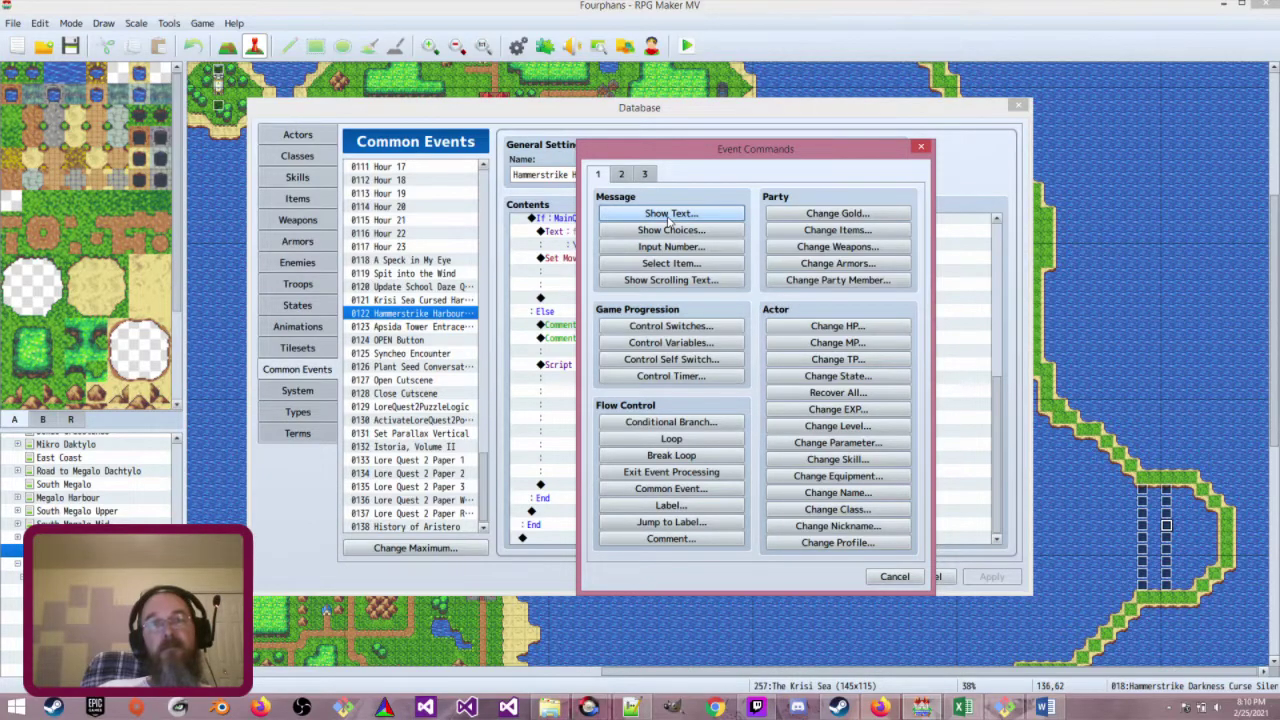
{"action": "left_click", "coordinate": [670, 215]}
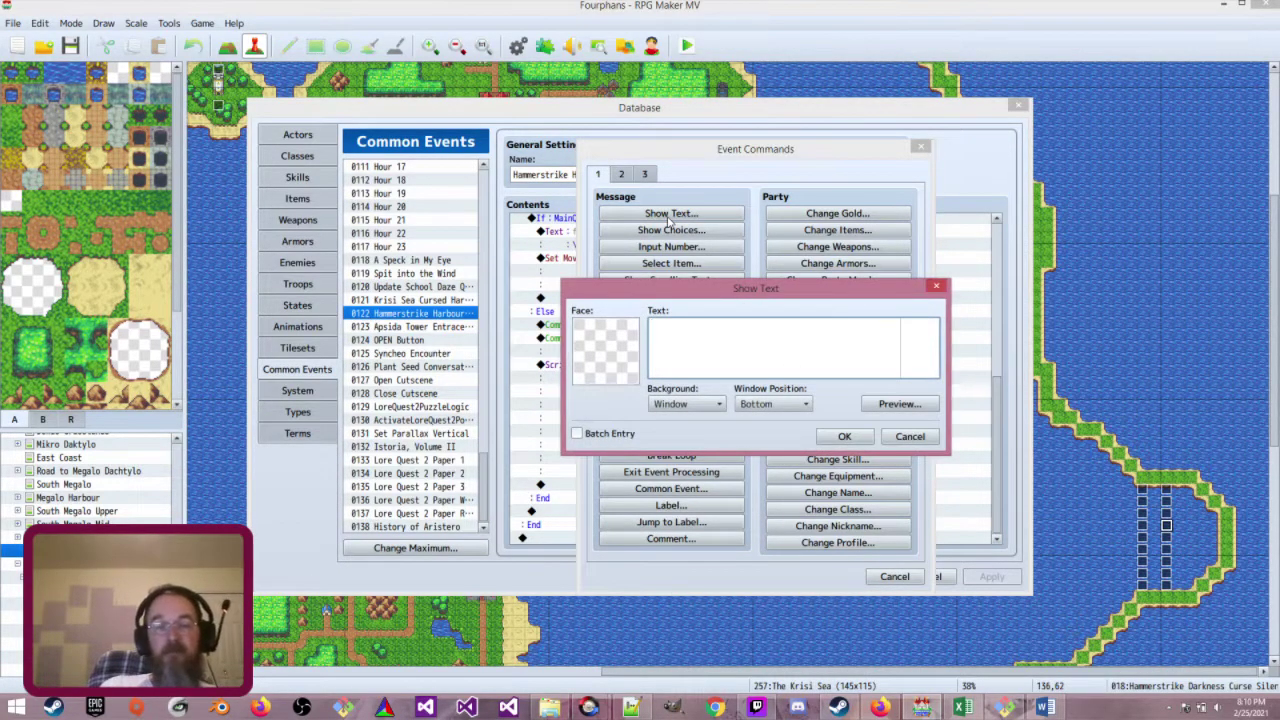
{"action": "type", "text": "pop[-"}
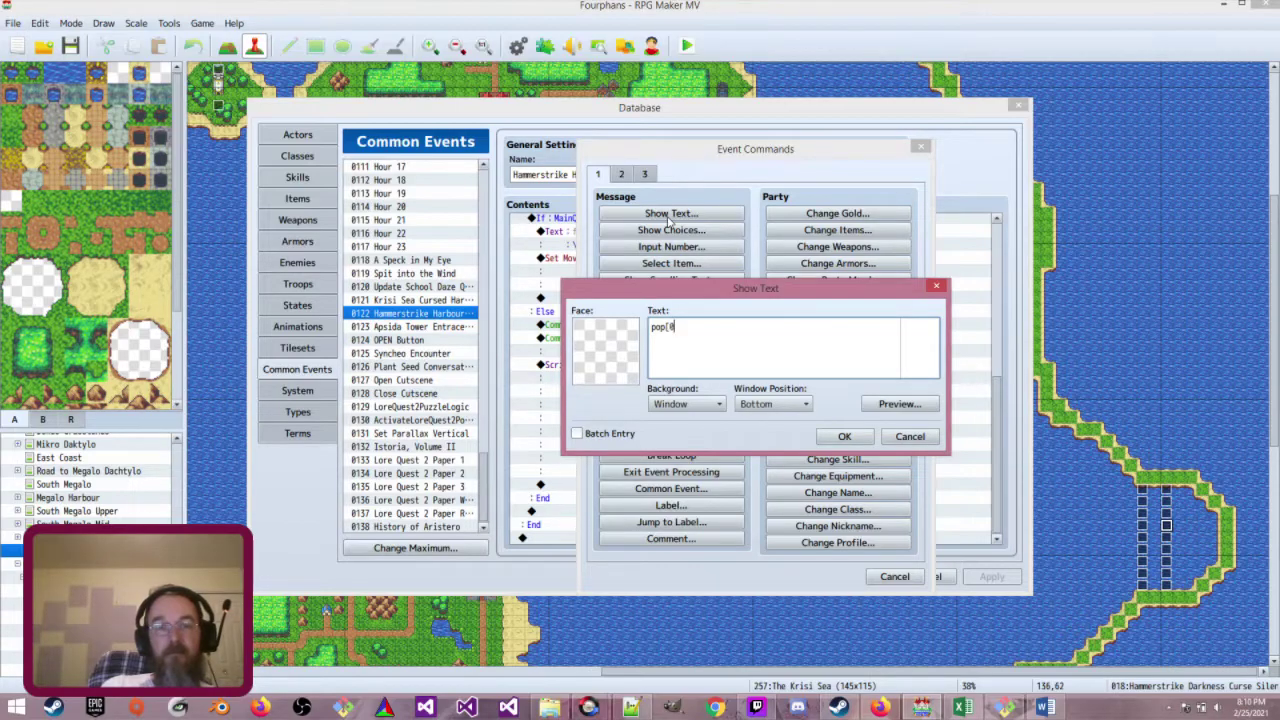
{"action": "type", "text": "1]"}
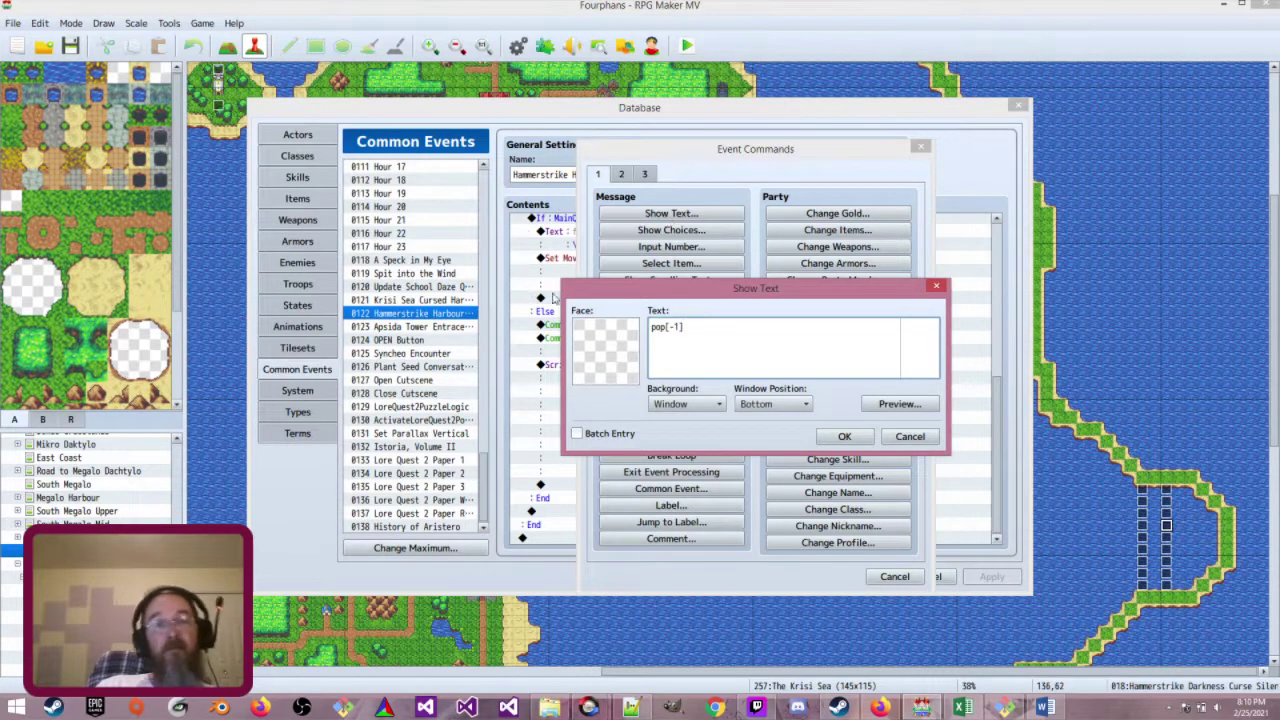
Set the new message's face image to the first portrait of faces_char4, the blond man with the blue collar
{"action": "double_click", "coordinate": [616, 345]}
{"action": "scroll", "coordinate": [617, 315], "scroll_direction": "down", "scroll_amount": 2}
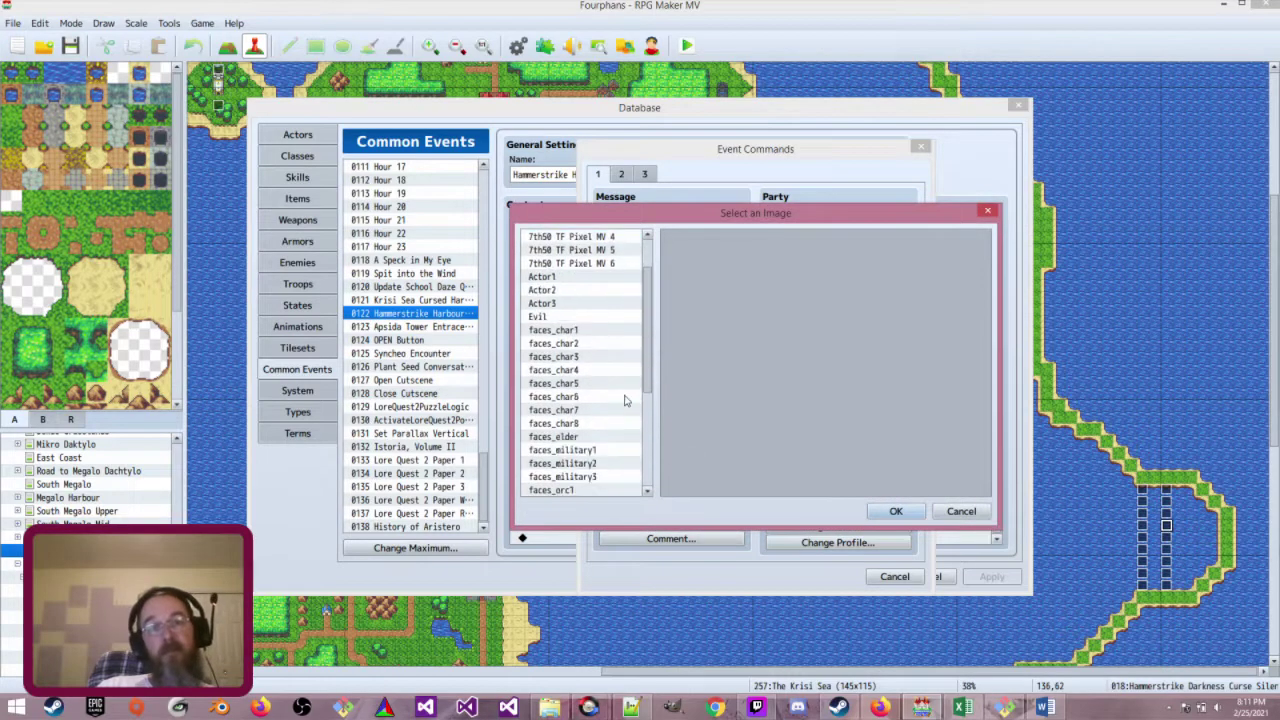
{"action": "left_click", "coordinate": [615, 304]}
{"action": "left_click", "coordinate": [612, 318]}
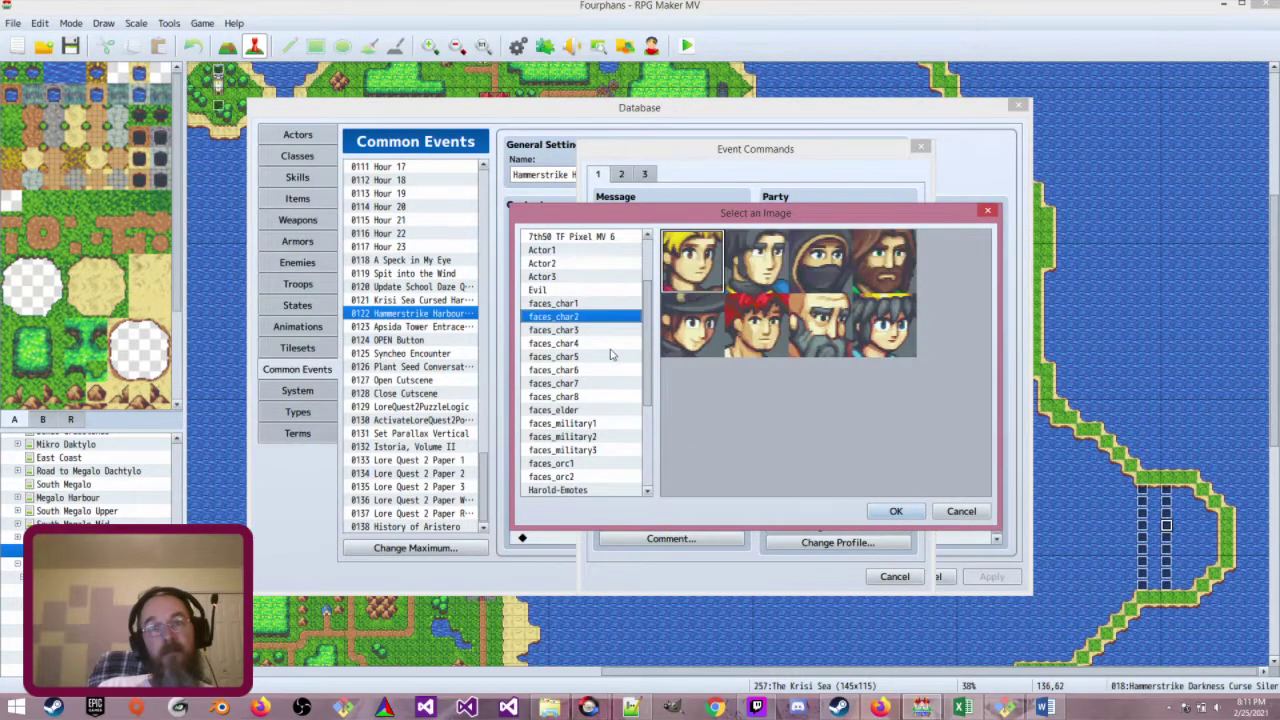
{"action": "left_click", "coordinate": [612, 358]}
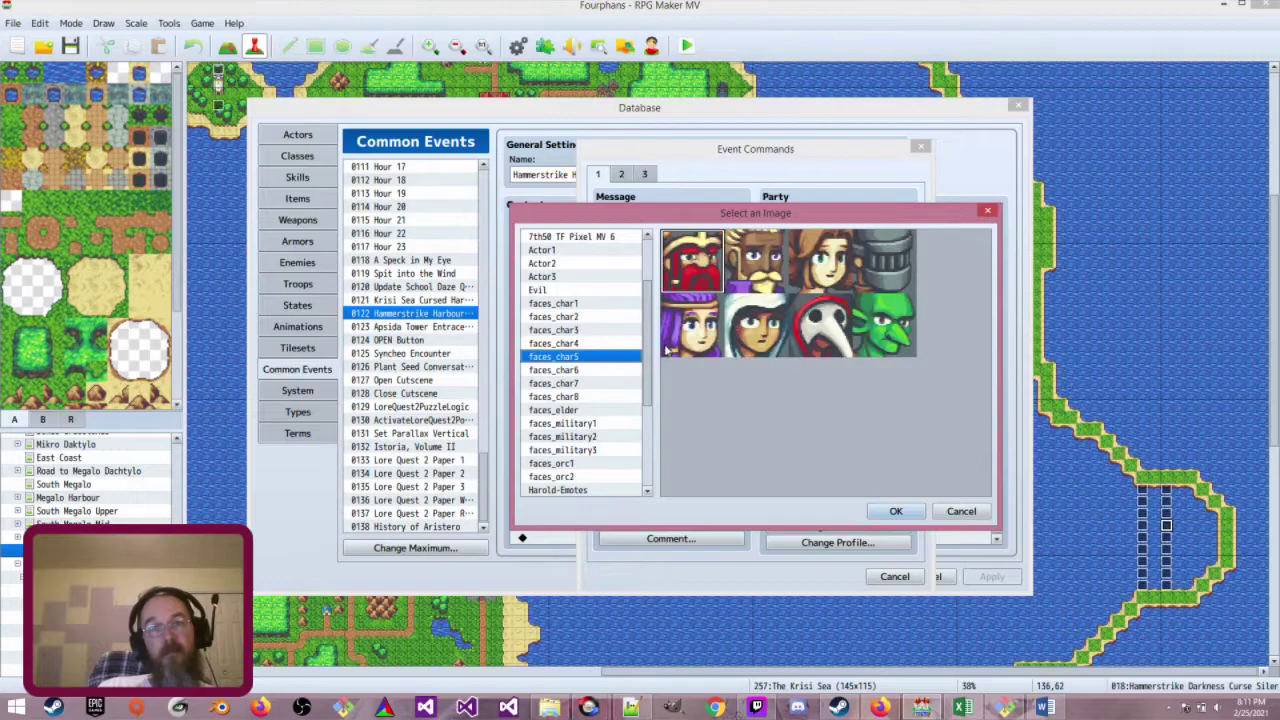
{"action": "left_click", "coordinate": [630, 343]}
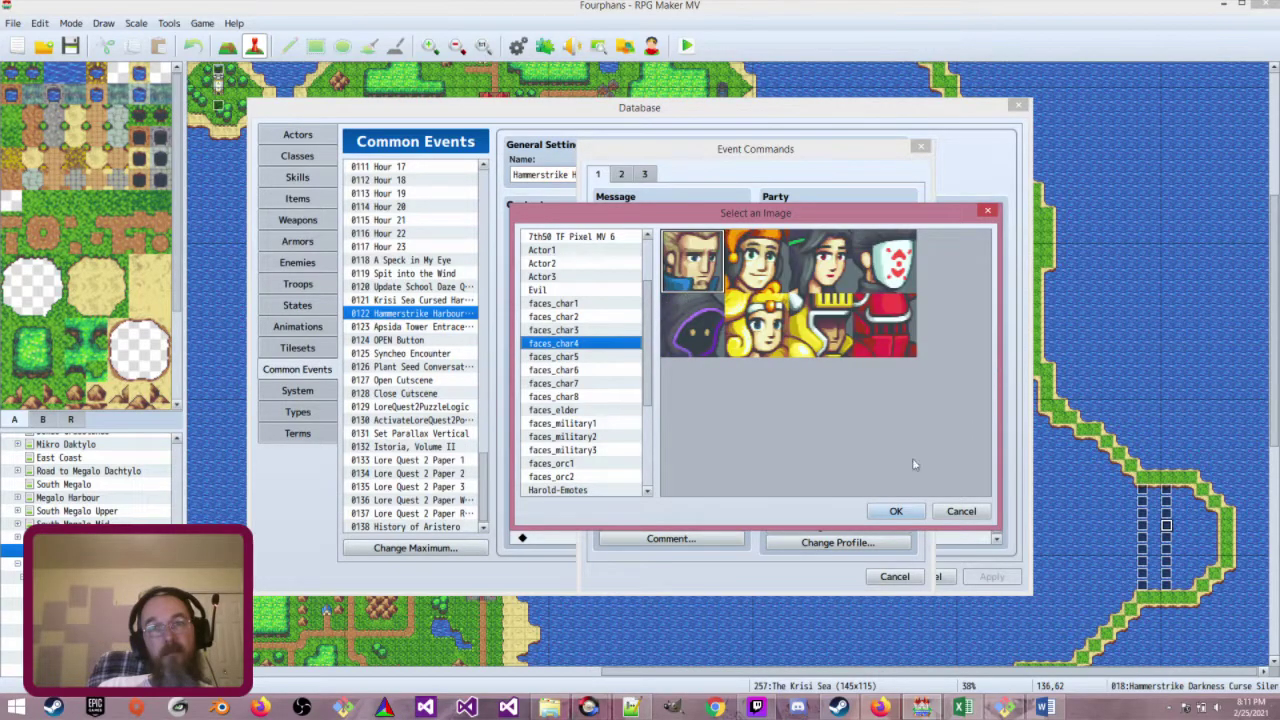
{"action": "left_click", "coordinate": [895, 511]}
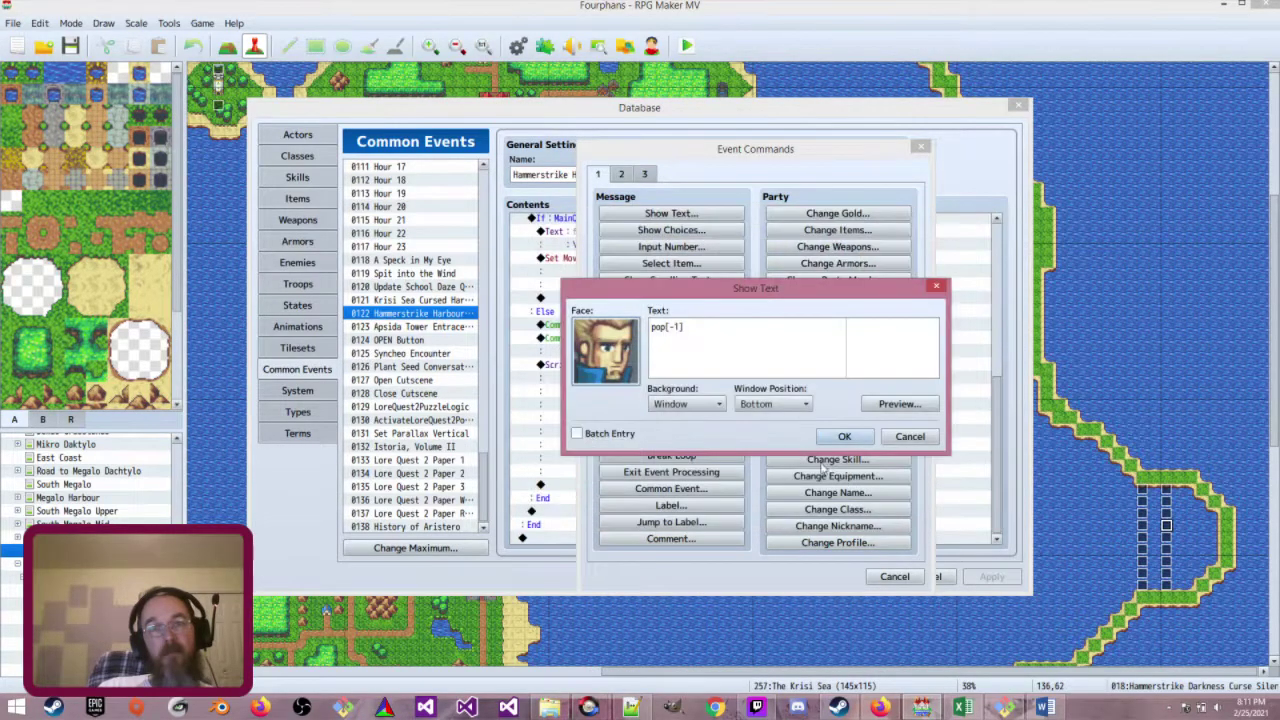
Append the speaker name tag "\n<Proditos>" after "pop[-1]" in the message text
{"action": "left_click", "coordinate": [685, 327]}
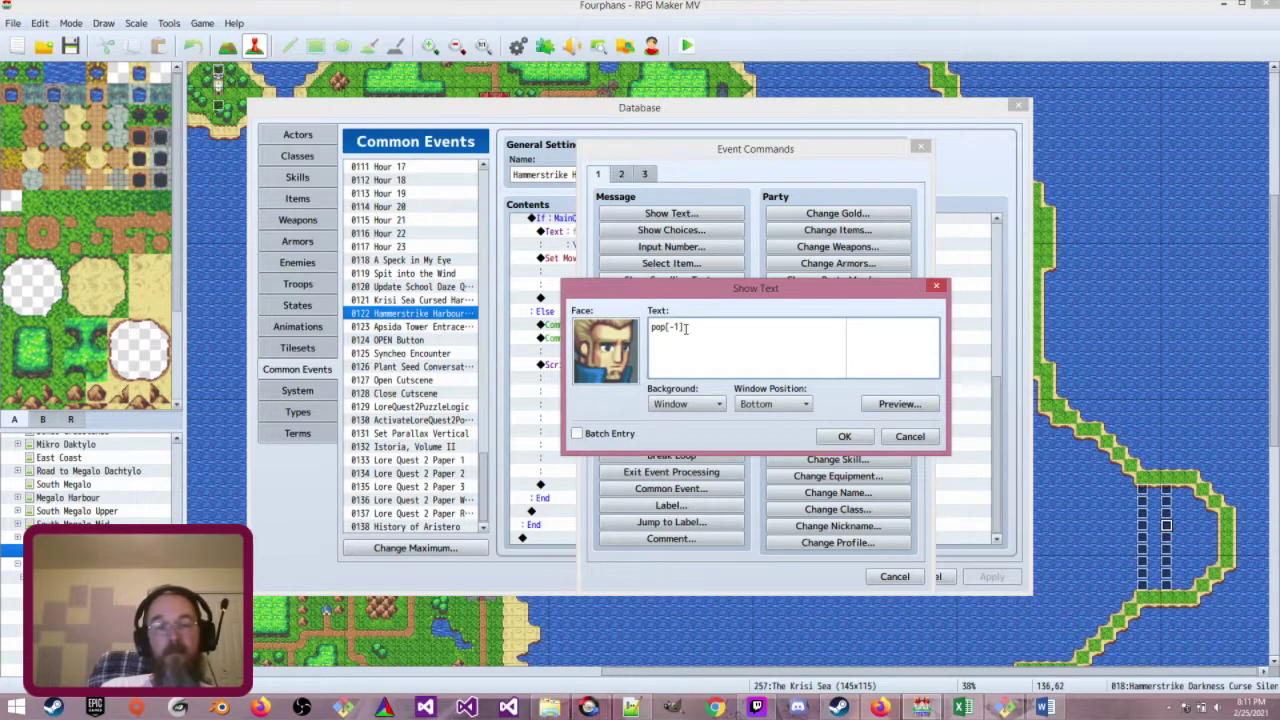
{"action": "type", "text": "\\n"}
{"action": "type", "text": "<Po"}
{"action": "type", "text": "oditos>"}
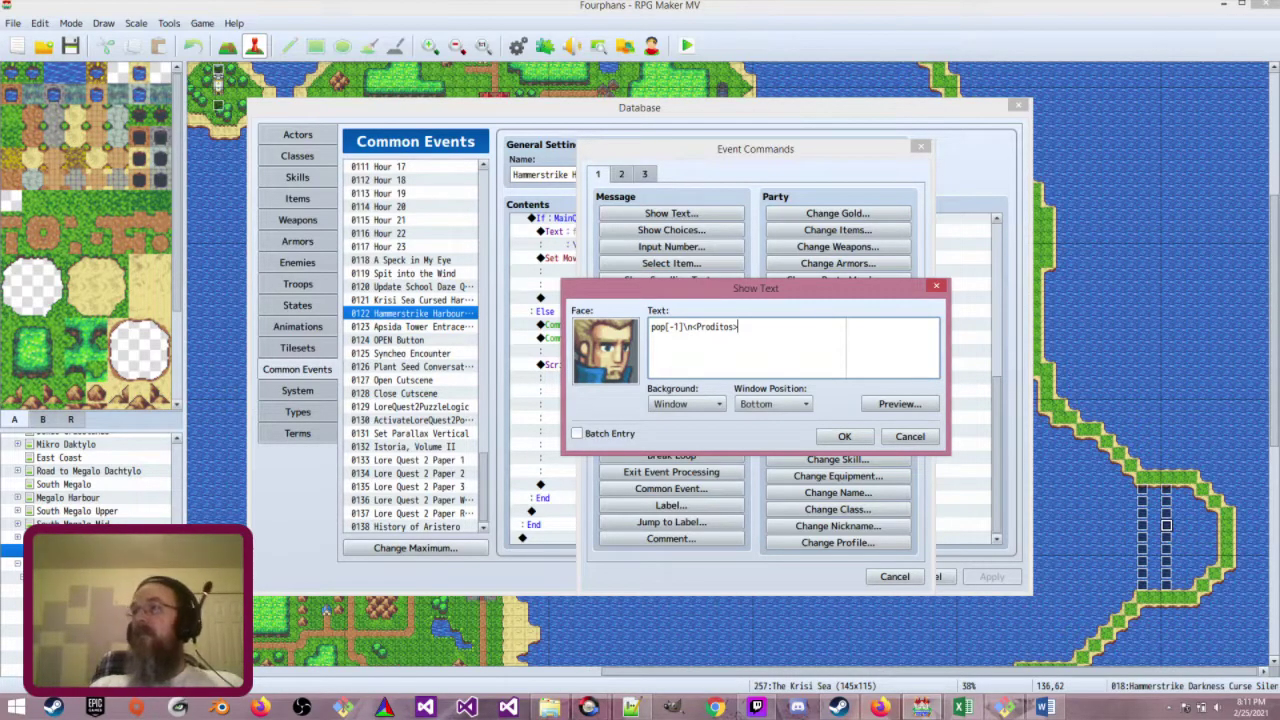
{"action": "key", "text": "alt+Tab"}
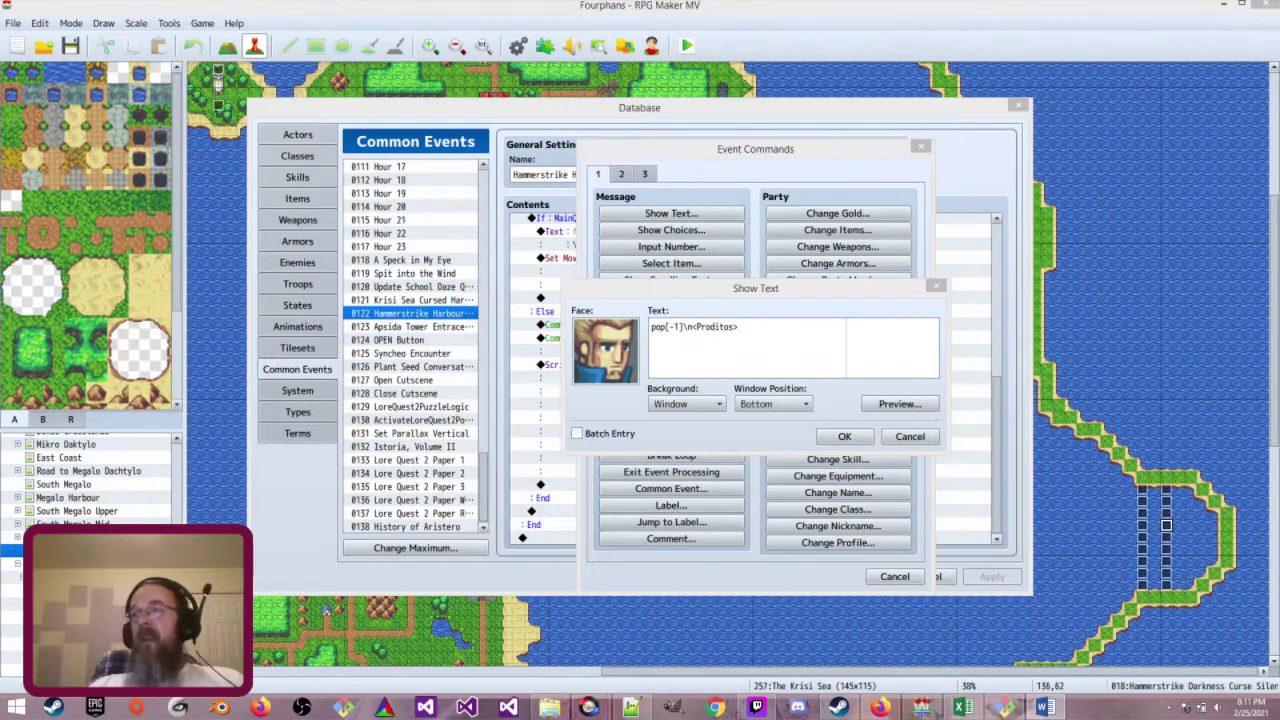
Complete the Proditos message with "And now to recite the ancient words of power and remove the curse." and add it to the event
{"action": "left_click", "coordinate": [798, 329]}
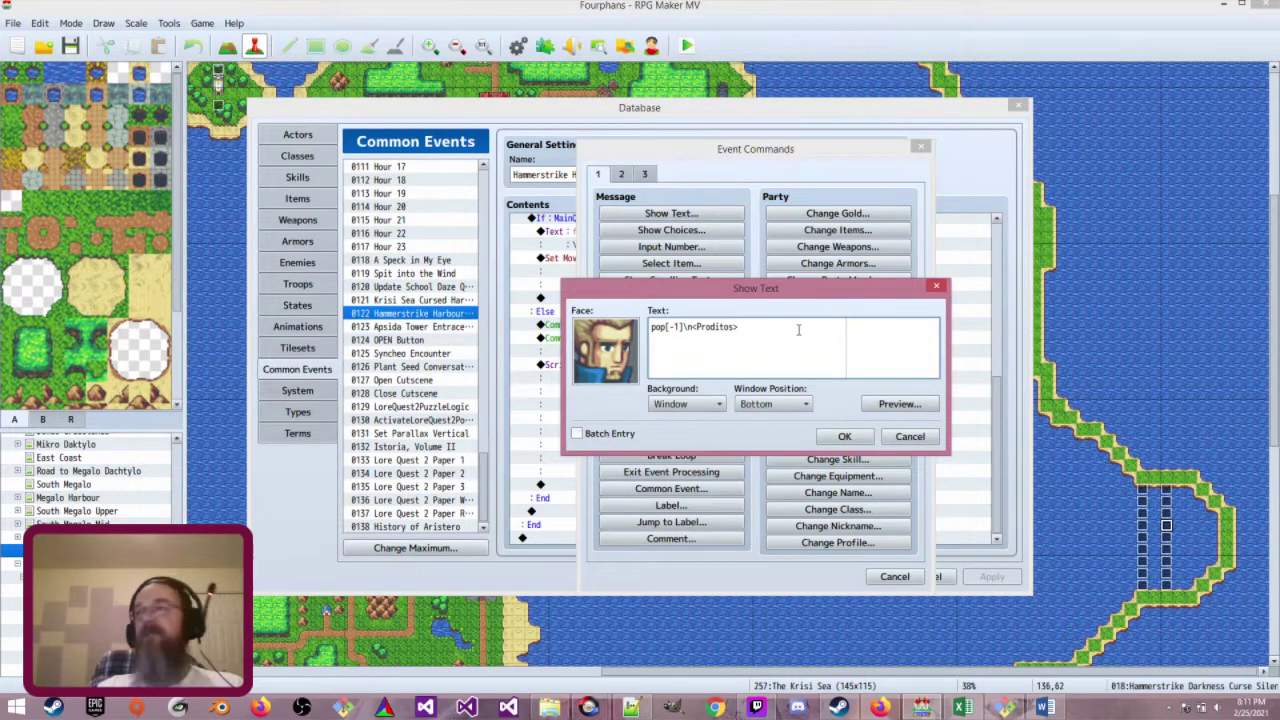
{"action": "type", "text": "And"}
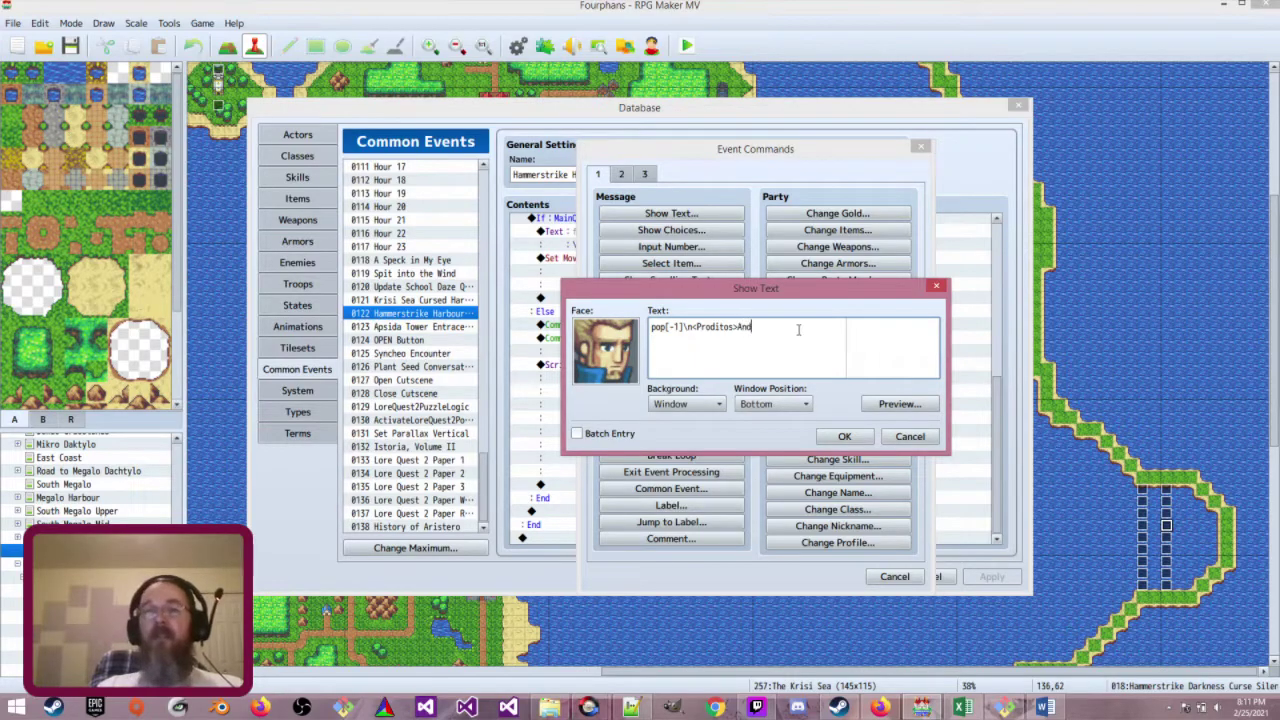
{"action": "type", "text": " now to rewrite the"}
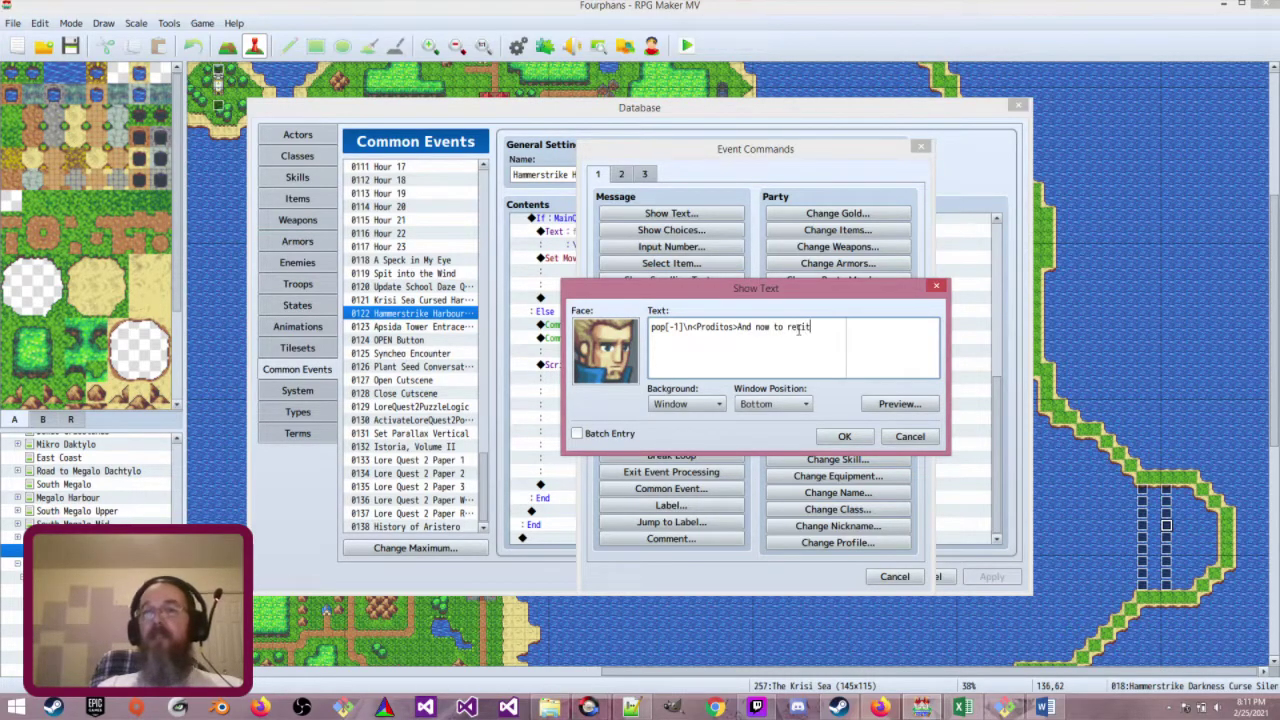
{"action": "type", "text": " ancien"}
{"action": "type", "text": "ts w"}
{"action": "key", "text": "BackSpace"}
{"action": "key", "text": "BackSpace"}
{"action": "key", "text": "BackSpace"}
{"action": "type", "text": "words"}
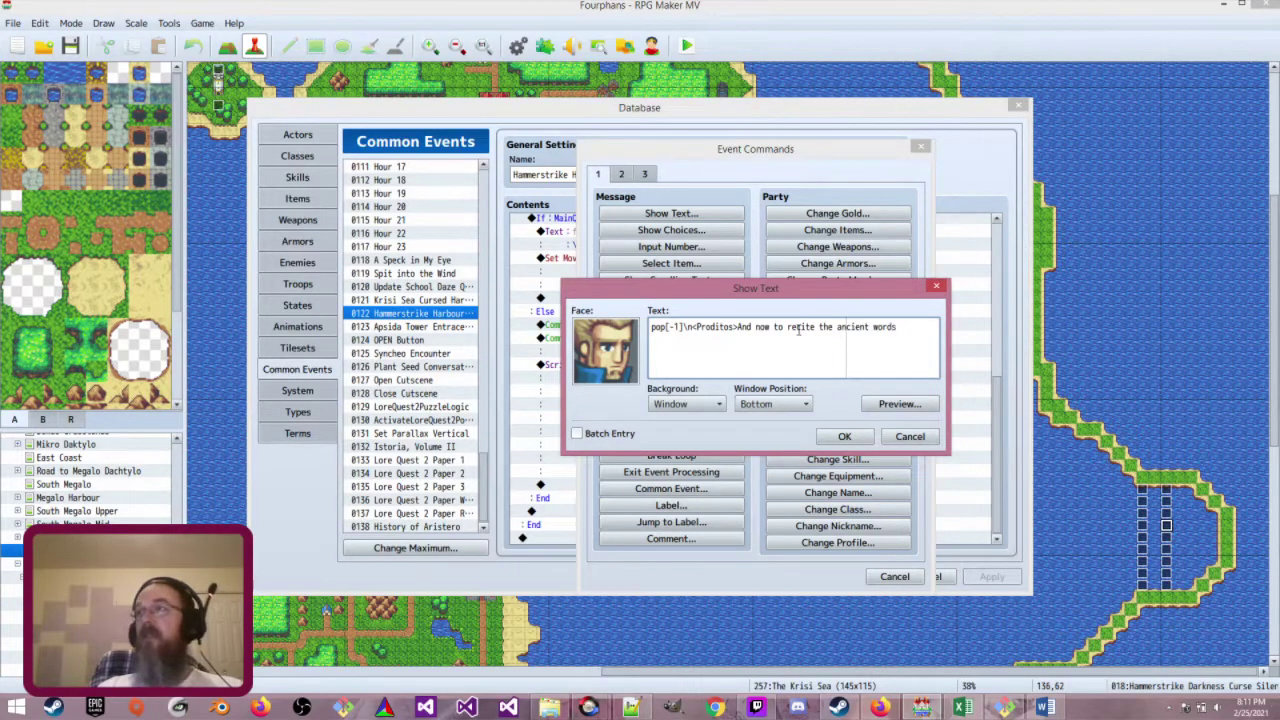
{"action": "type", "text": " of"}
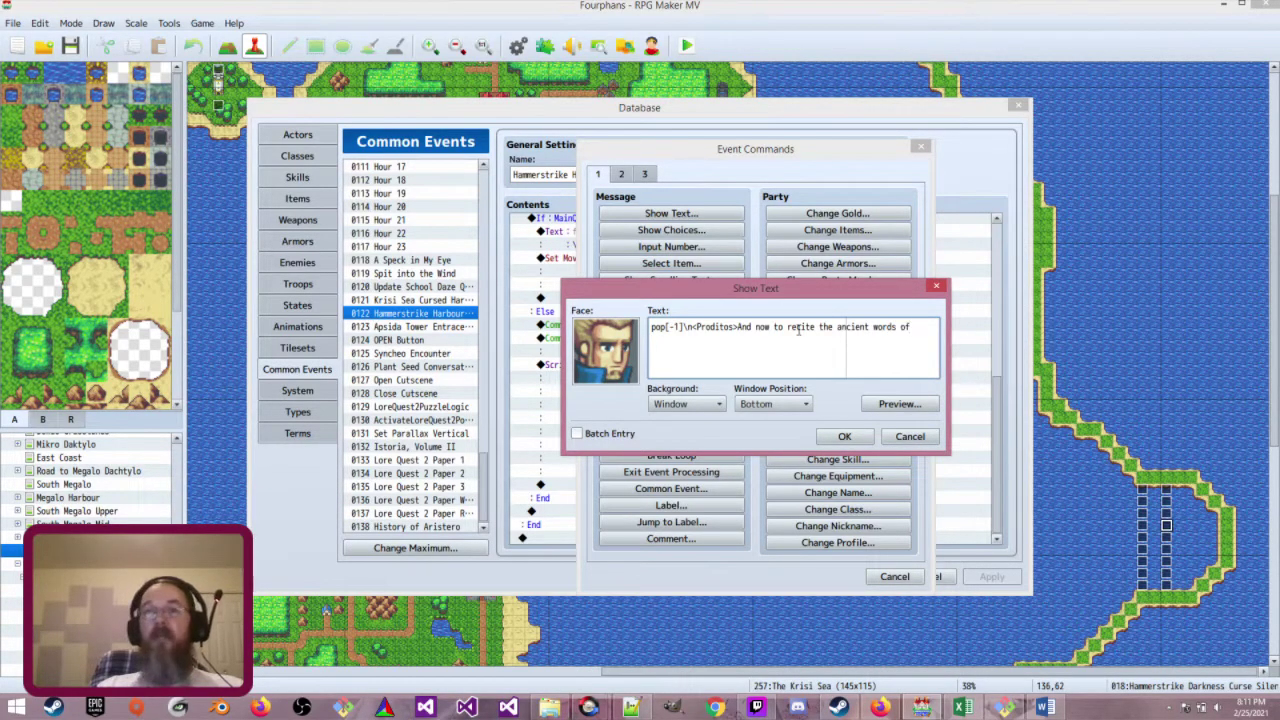
{"action": "type", "text": " power and "}
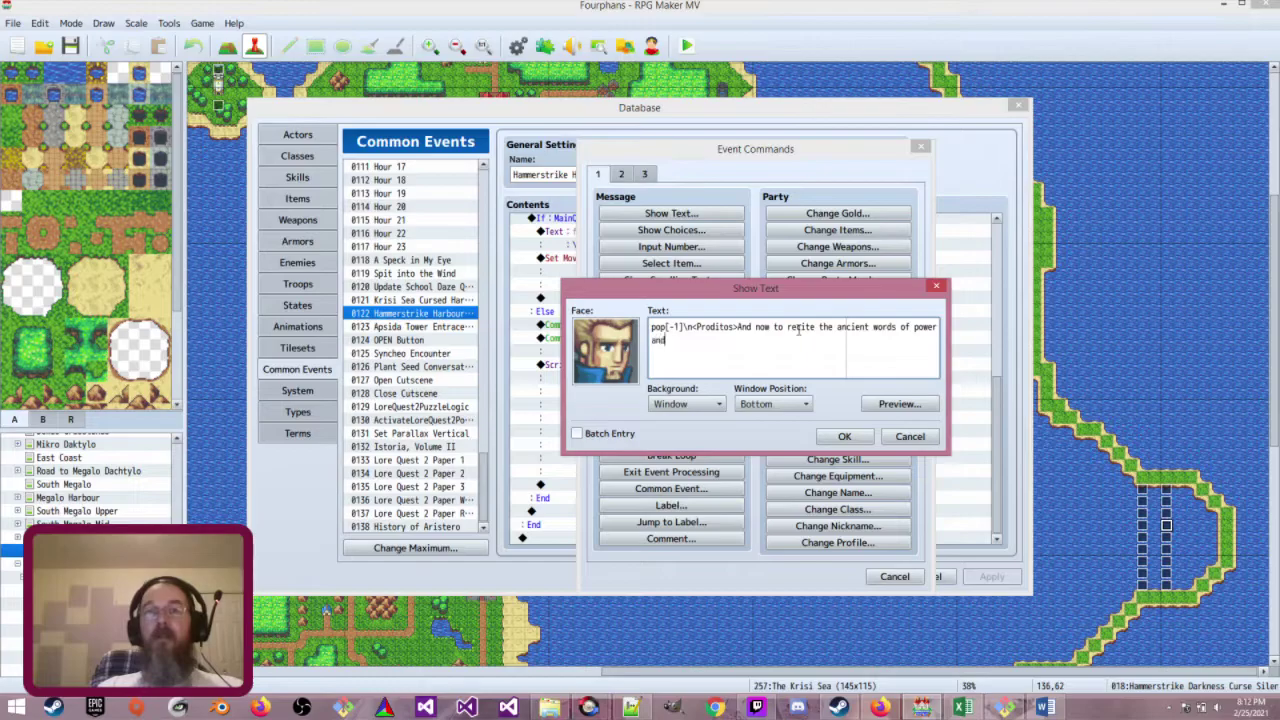
{"action": "type", "text": "remove th"}
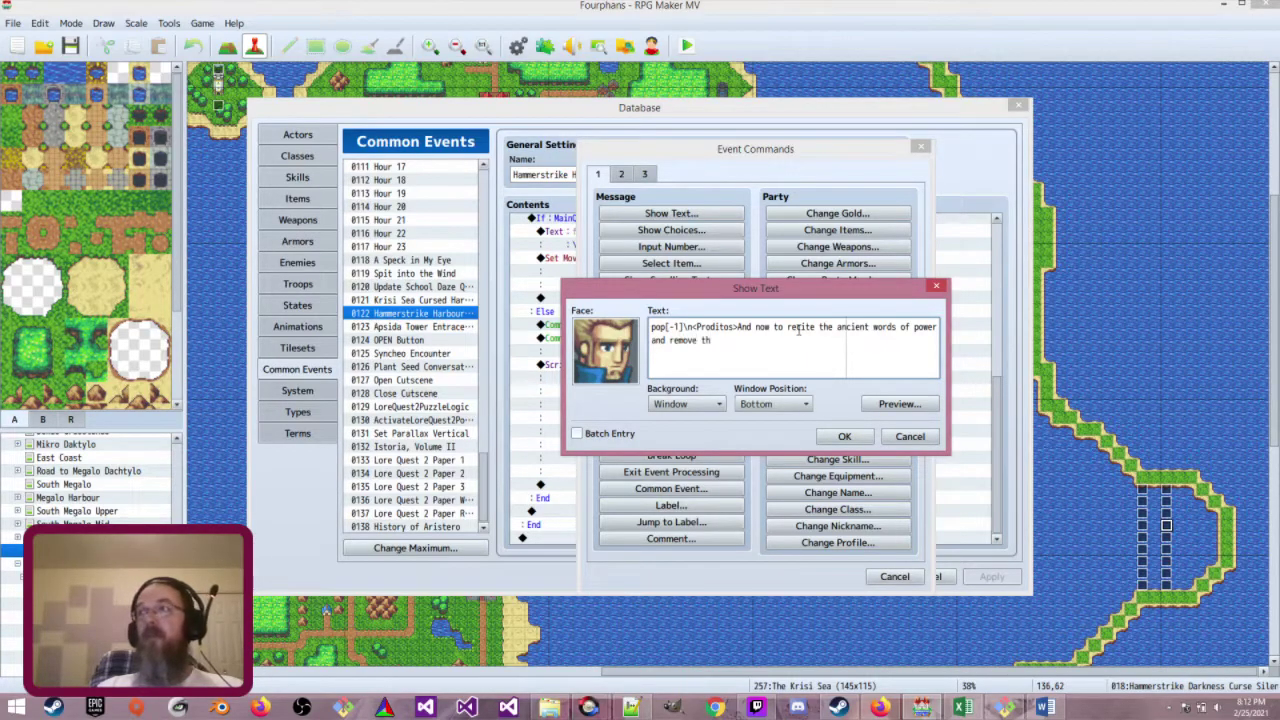
{"action": "type", "text": "e curse."}
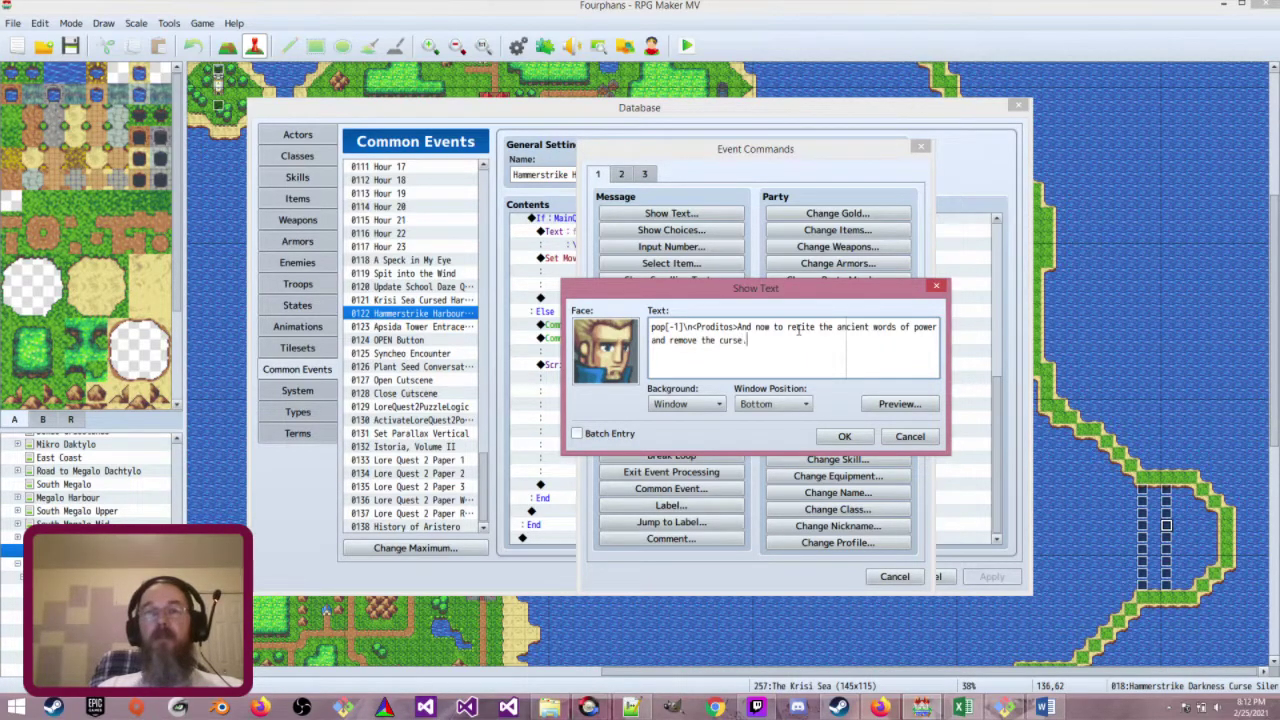
{"action": "left_click", "coordinate": [844, 436]}
Duplicate the Proditos "ancient words of power" message directly below the original in the Else branch
{"action": "left_click", "coordinate": [750, 311]}
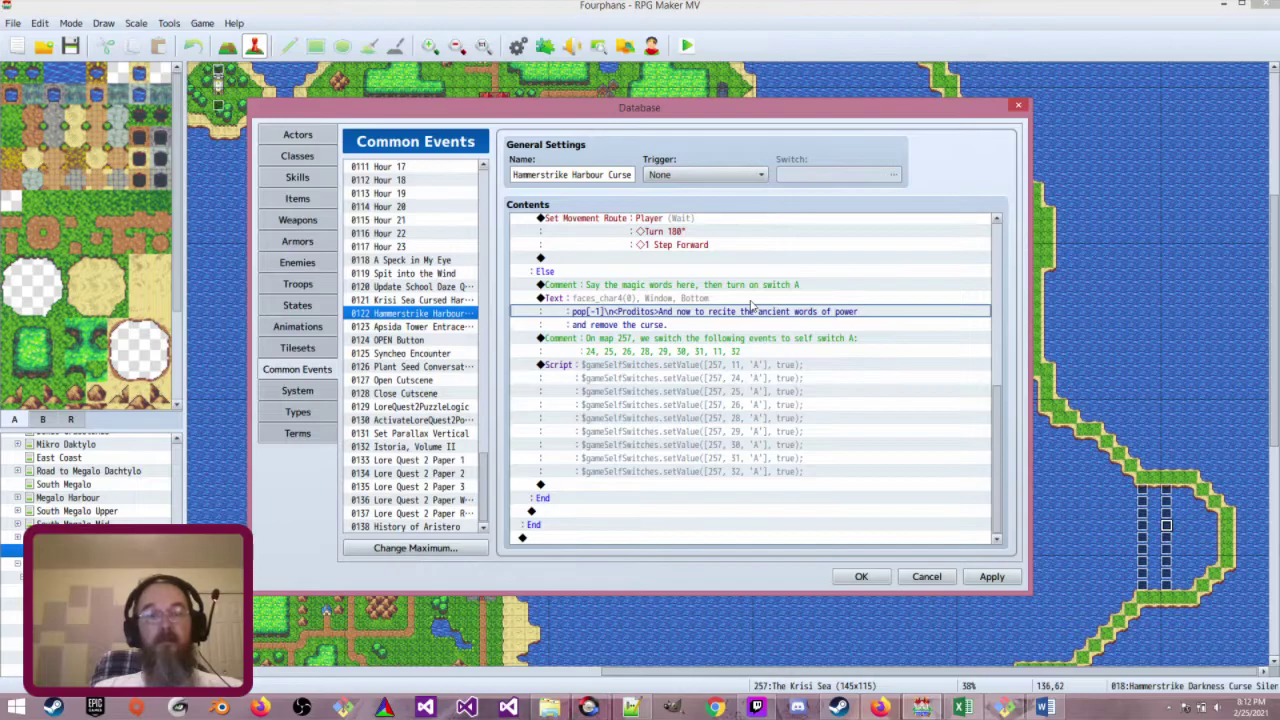
{"action": "key", "text": "ctrl+c"}
{"action": "key", "text": "ctrl+v"}
Replace the duplicate's spoken line with "Weeska, Wooska, Wousekedoer!", keeping the "pop[-1]\n<Proditos>" prefix
{"action": "double_click", "coordinate": [754, 338]}
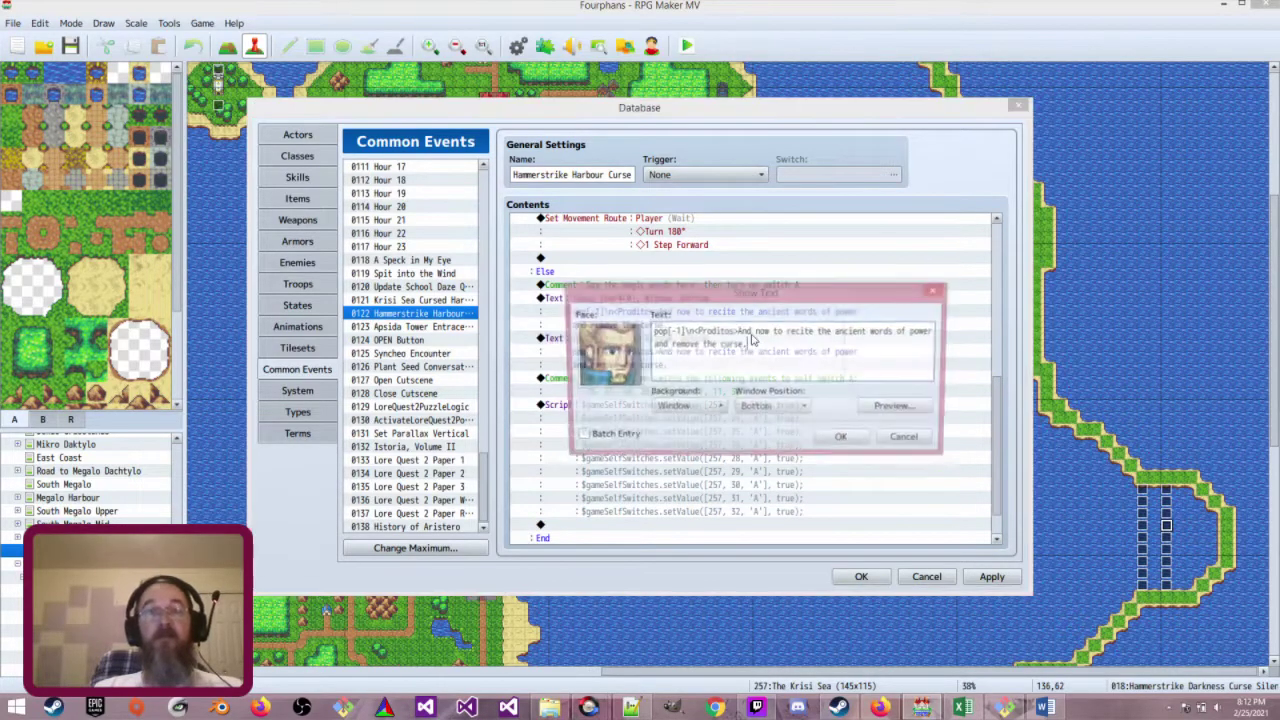
{"action": "left_click_drag", "start_coordinate": [737, 331], "coordinate": [749, 347]}
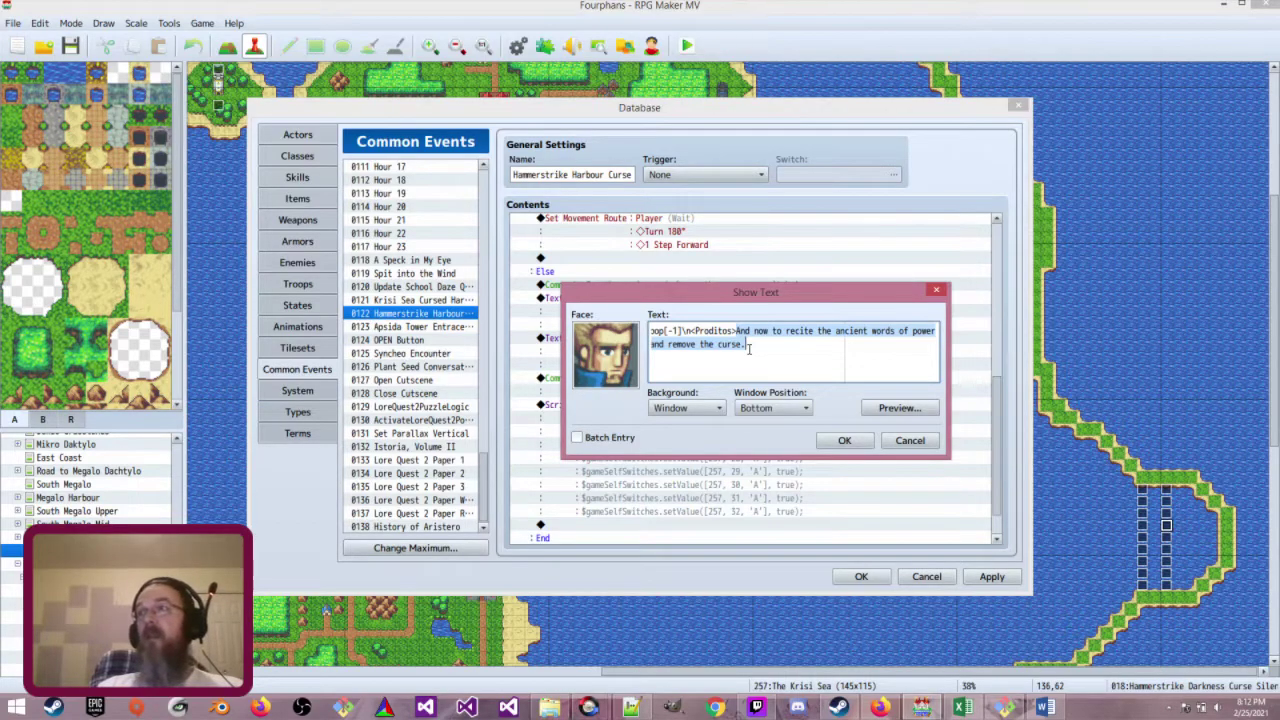
{"action": "type", "text": "Weeska"}
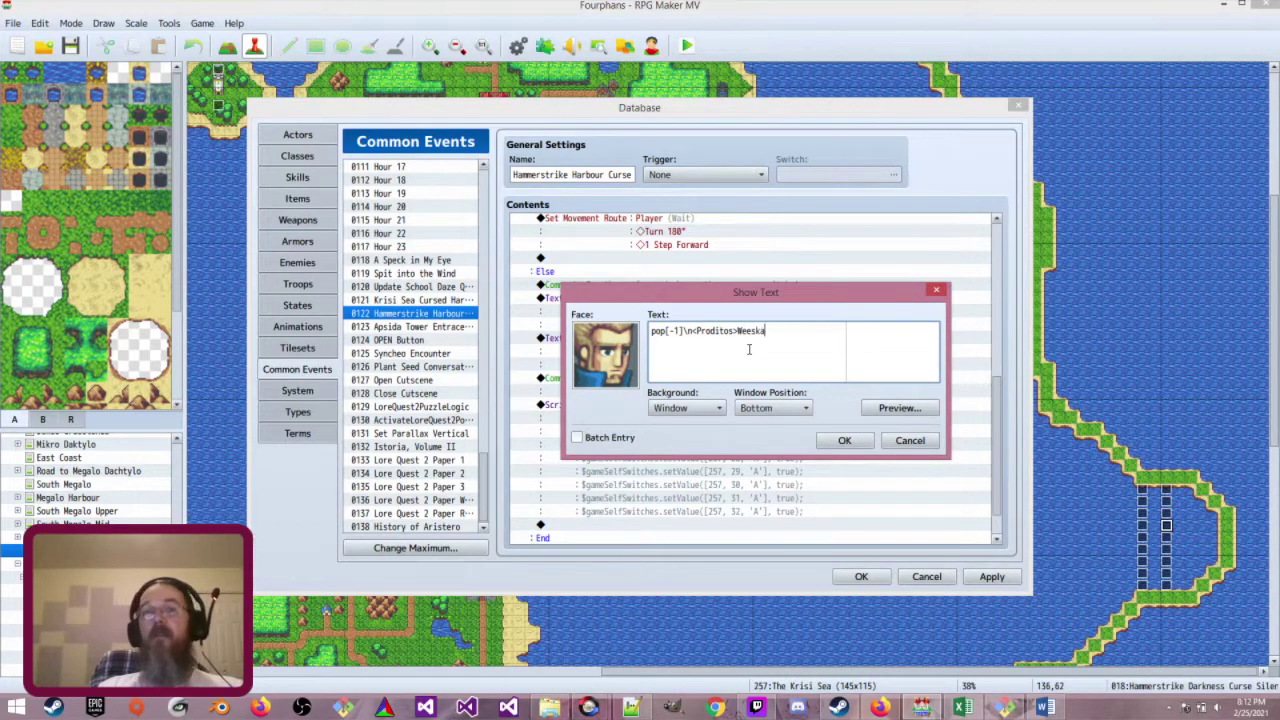
{"action": "type", "text": ", Wooska, "}
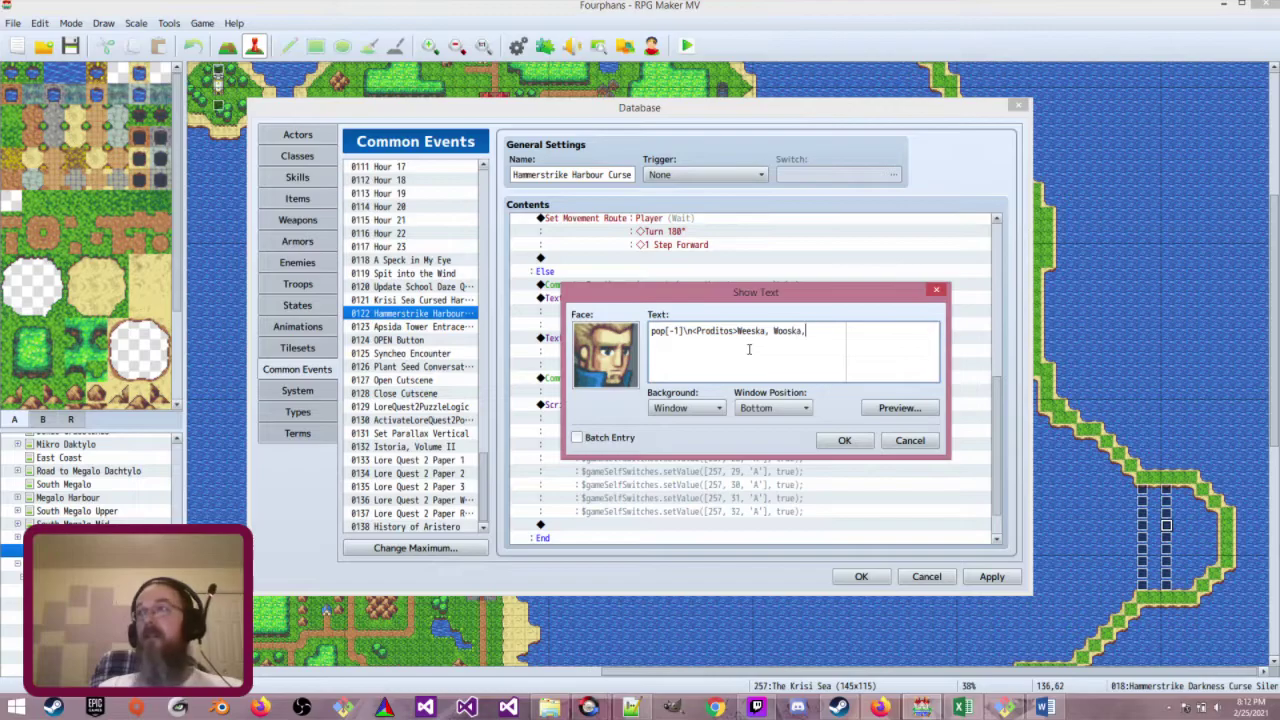
{"action": "type", "text": "Wou"}
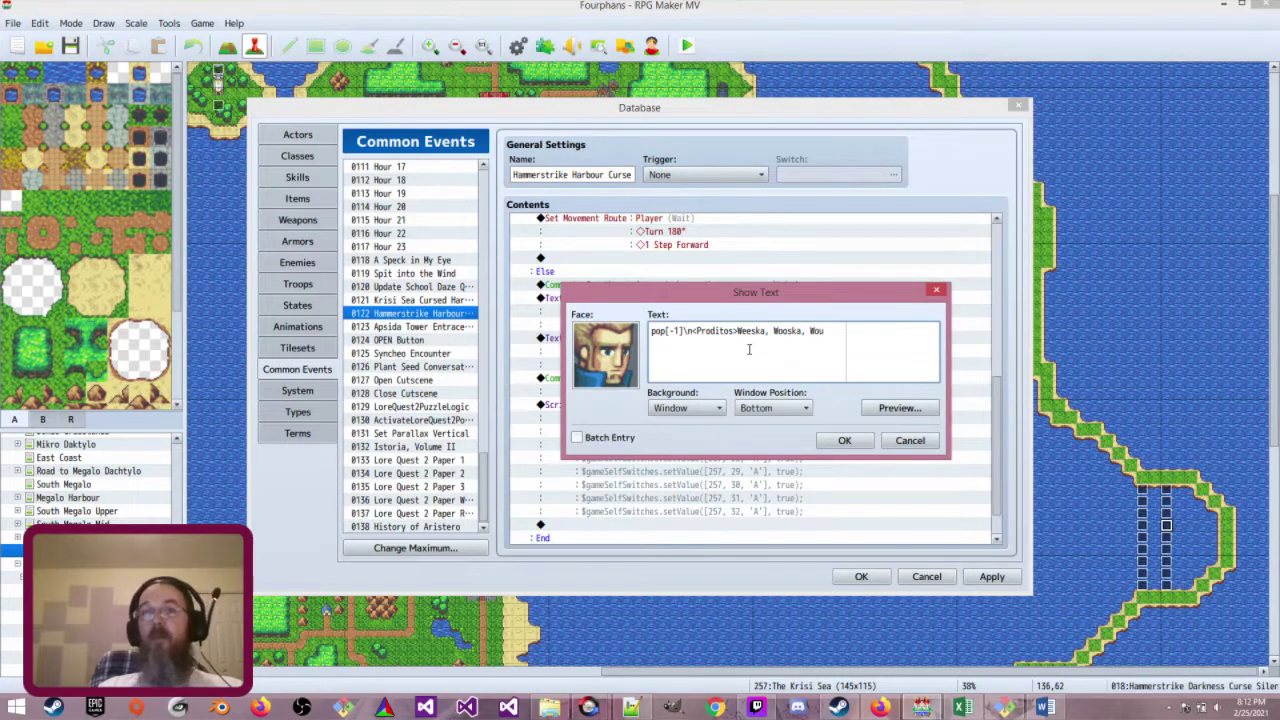
{"action": "type", "text": "sk"}
{"action": "type", "text": "e"}
{"action": "key", "text": "BackSpace"}
{"action": "key", "text": "BackSpace"}
{"action": "type", "text": "e"}
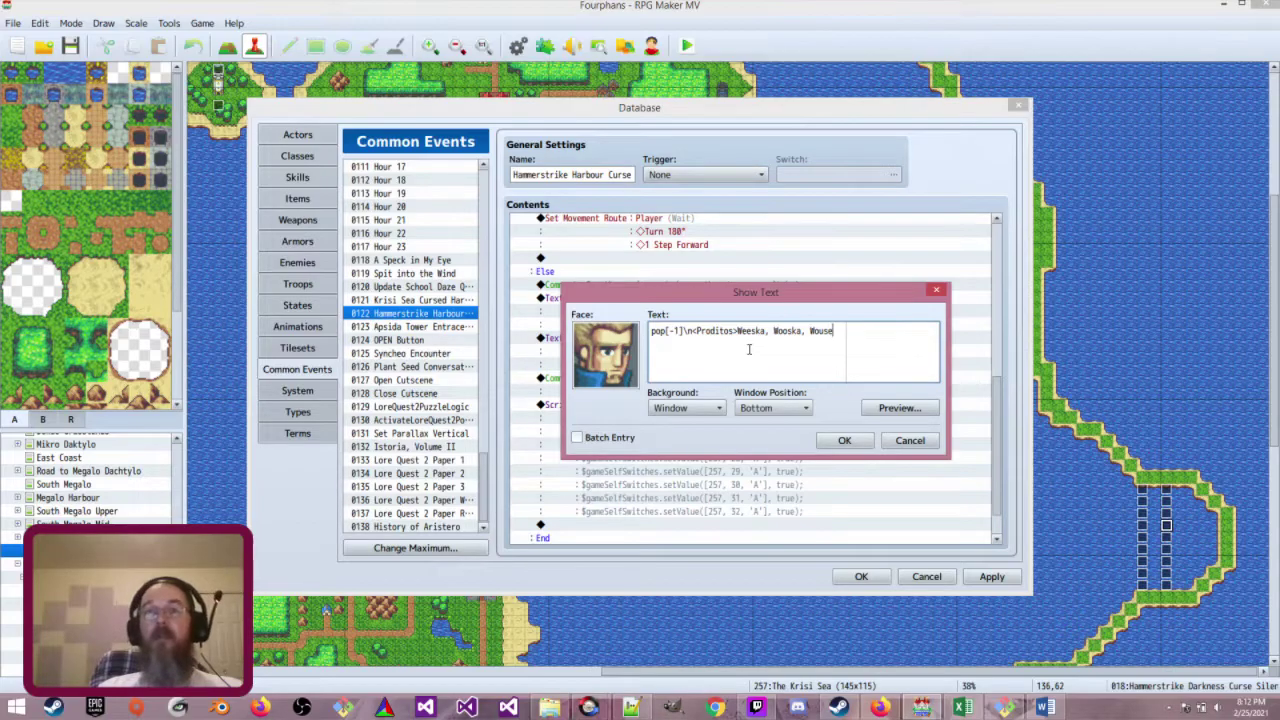
{"action": "type", "text": "kedo"}
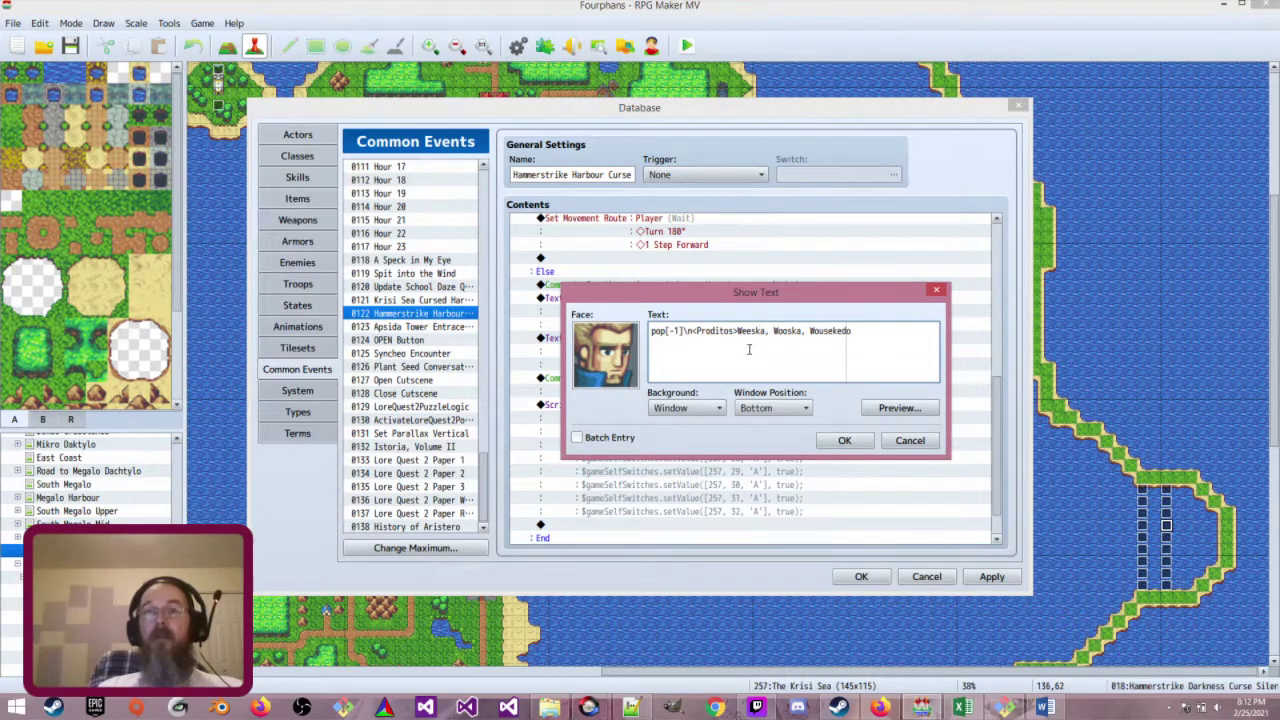
{"action": "type", "text": "er!"}
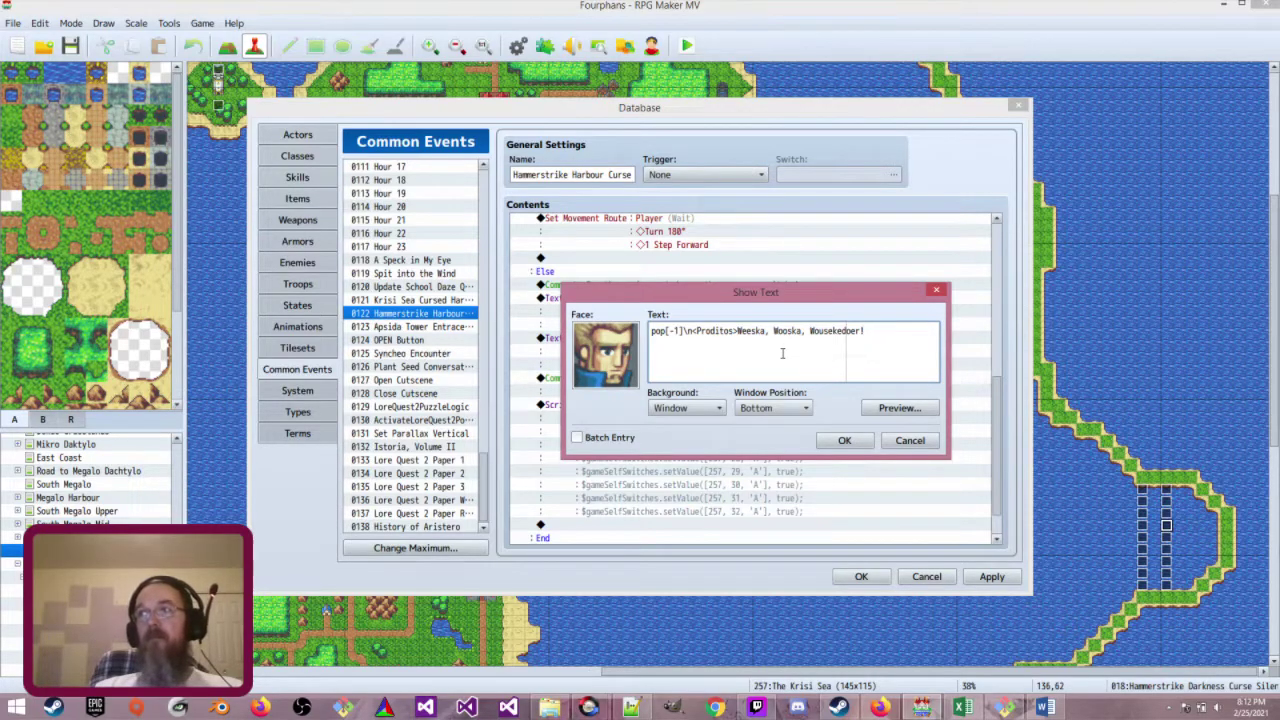
{"action": "left_click", "coordinate": [843, 441]}
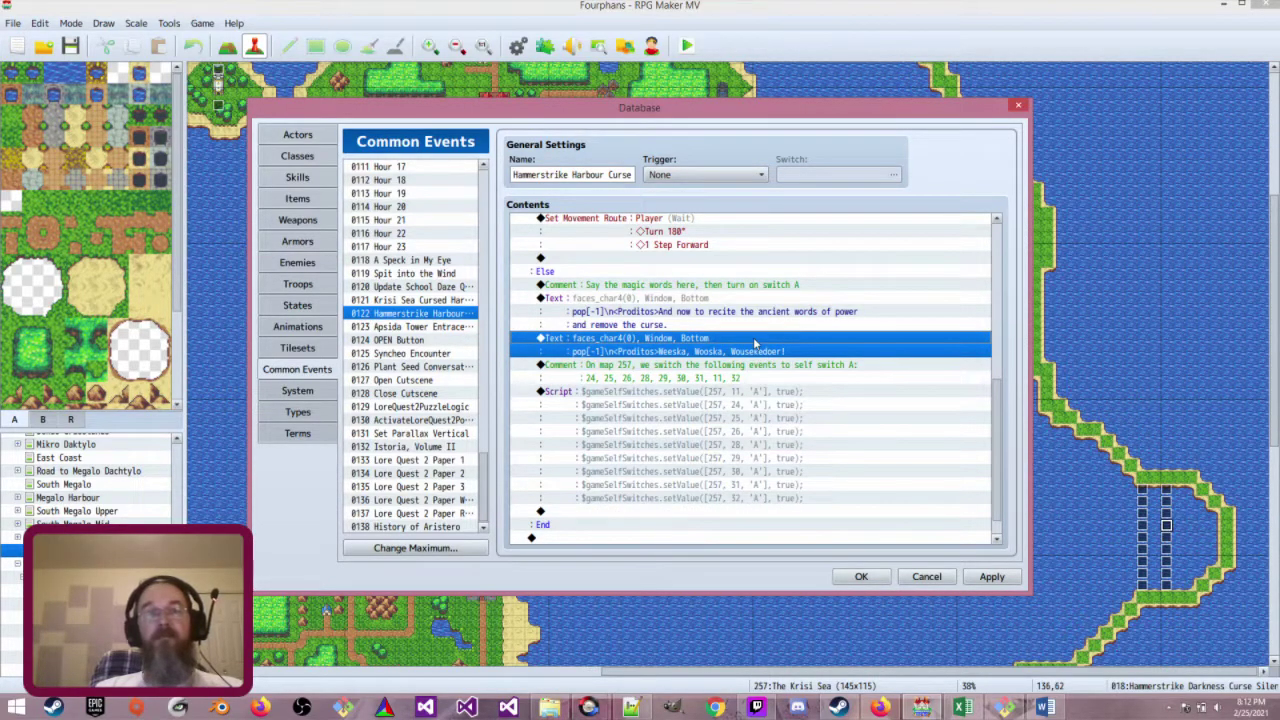
Duplicate the "Weeska, Wooska, Wousekedoer!" message below itself, opening the copy's text and closing it without changes
{"action": "key", "text": "ctrl+v"}
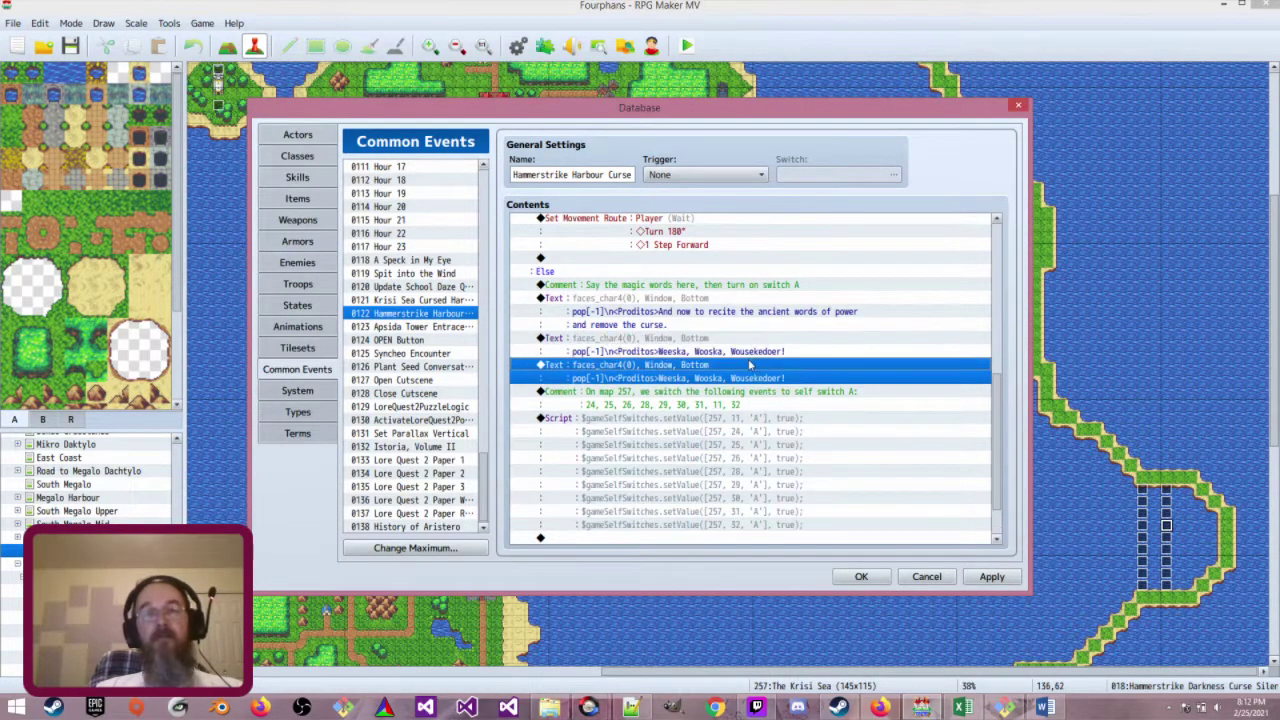
{"action": "double_click", "coordinate": [749, 365]}
{"action": "left_click_drag", "start_coordinate": [737, 331], "coordinate": [886, 334]}
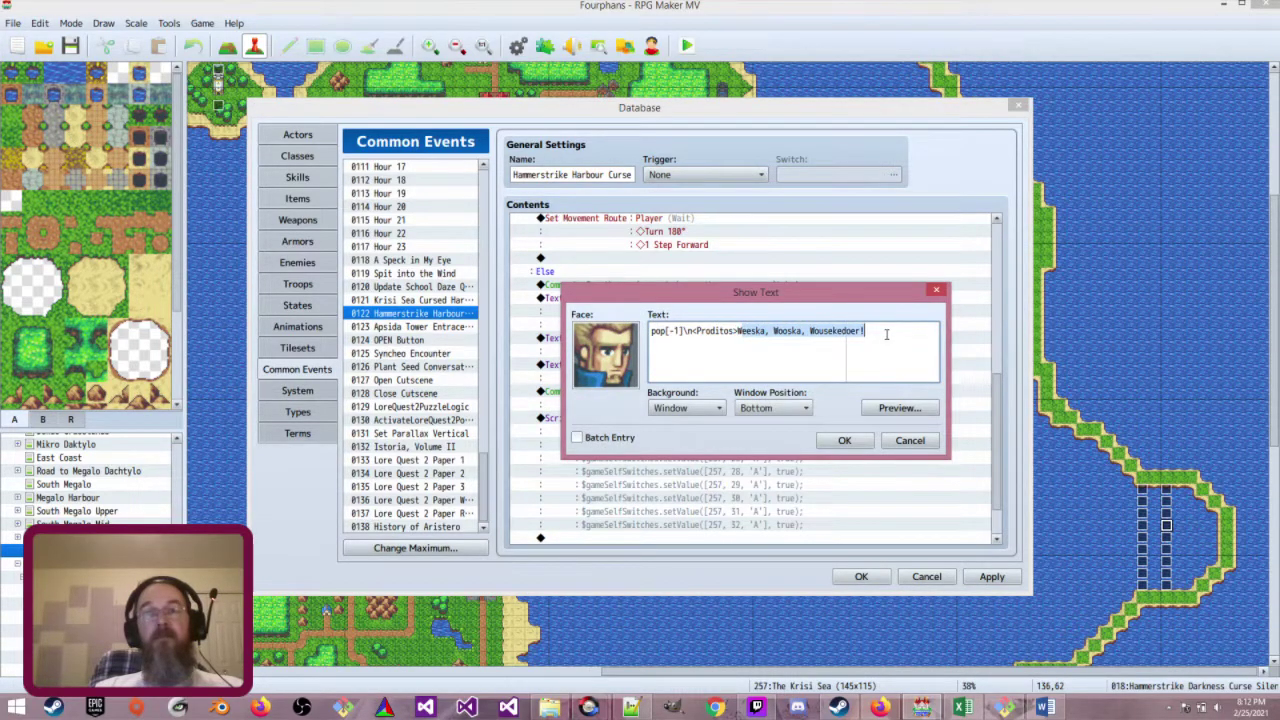
{"action": "left_click", "coordinate": [936, 290]}
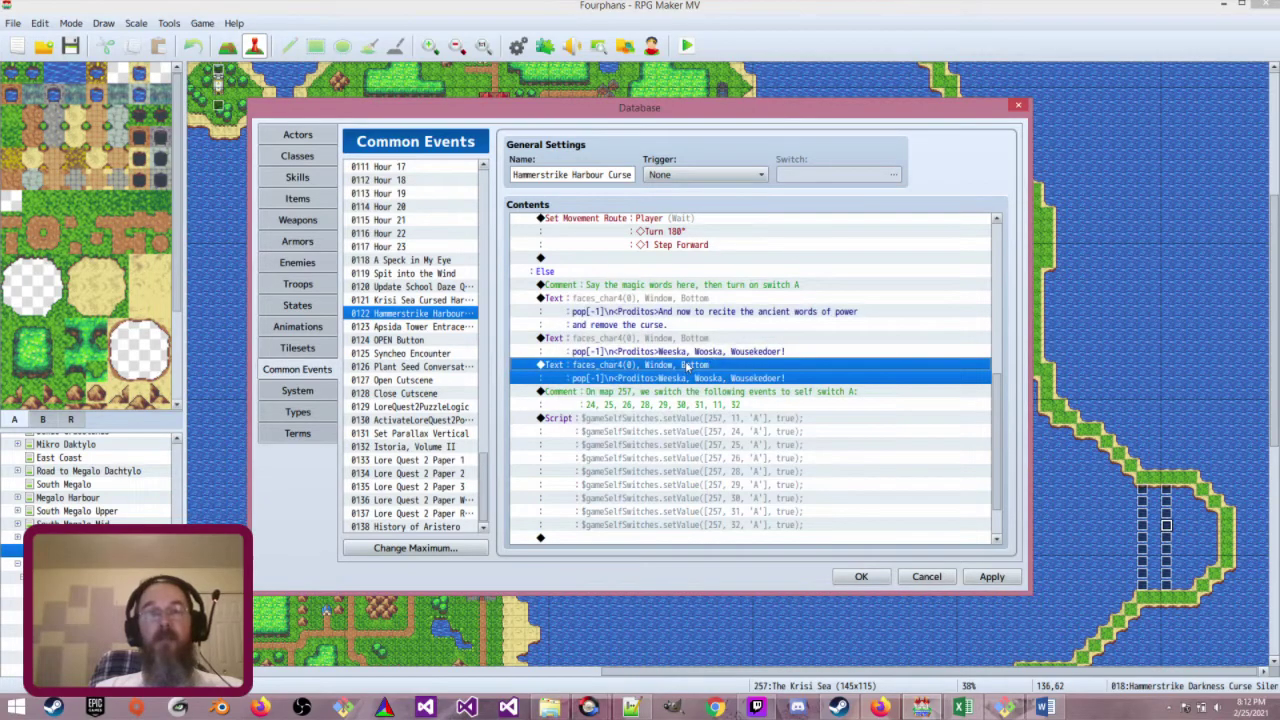
Insert a Show Balloon Icon command between the two "Weeska" messages, showing Cobweb on the Player with Wait for Completion enabled
{"action": "key", "text": "Insert"}
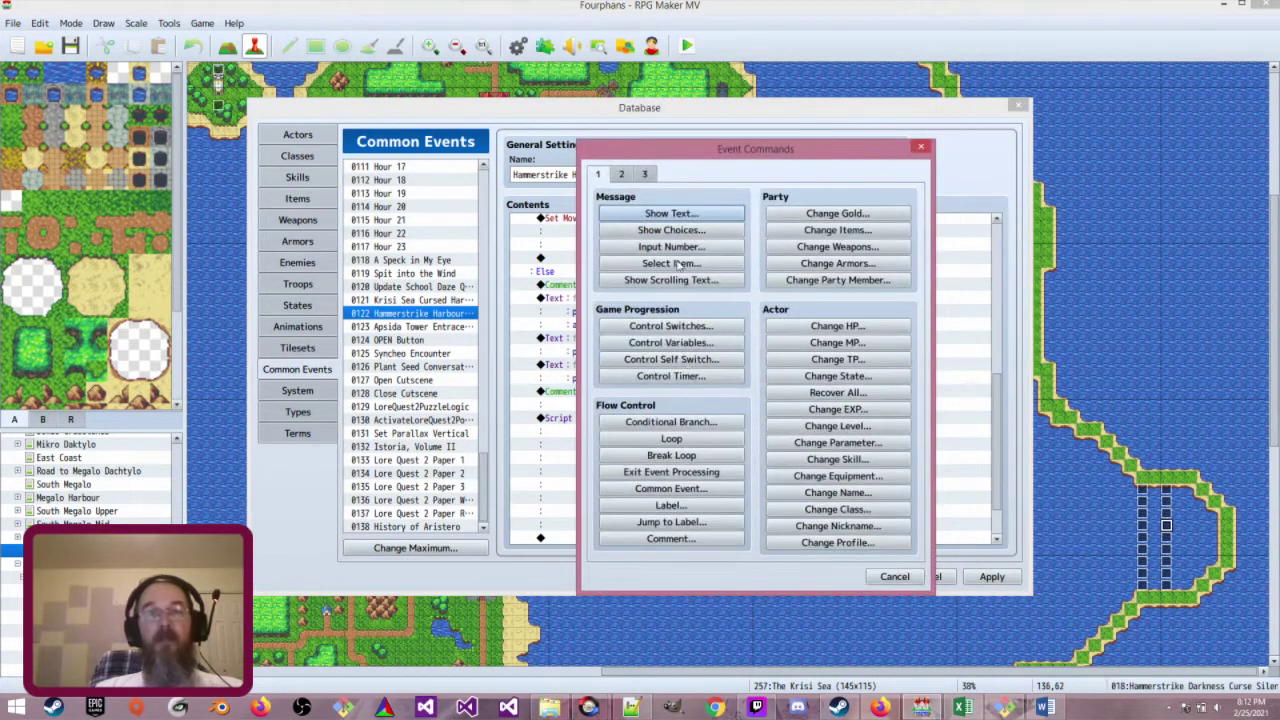
{"action": "left_click", "coordinate": [622, 175]}
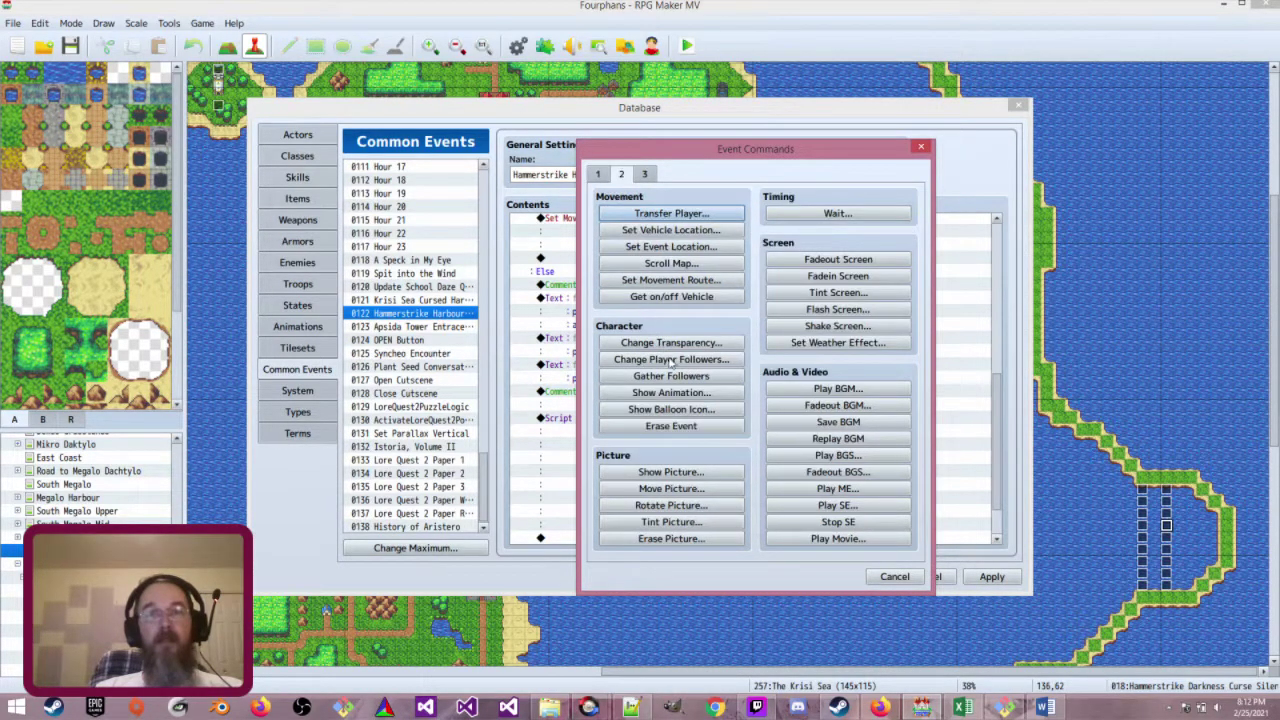
{"action": "left_click", "coordinate": [675, 409]}
{"action": "left_click", "coordinate": [706, 382]}
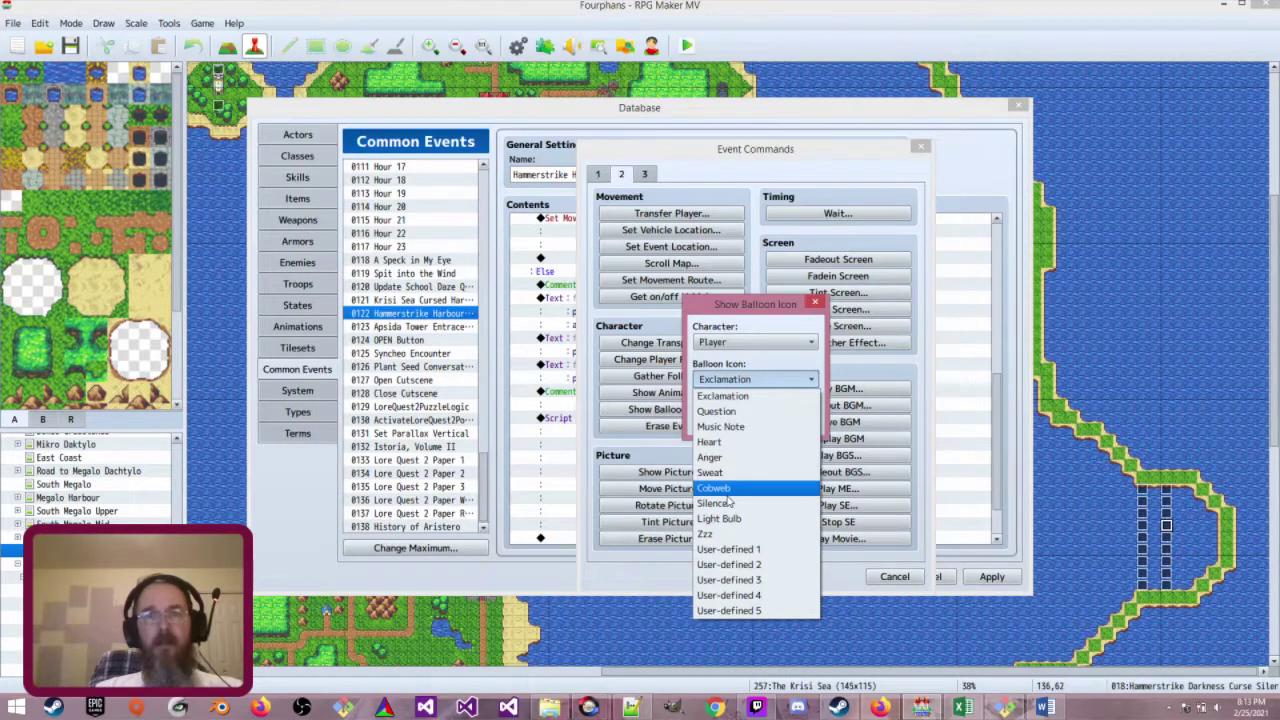
{"action": "left_click", "coordinate": [729, 489]}
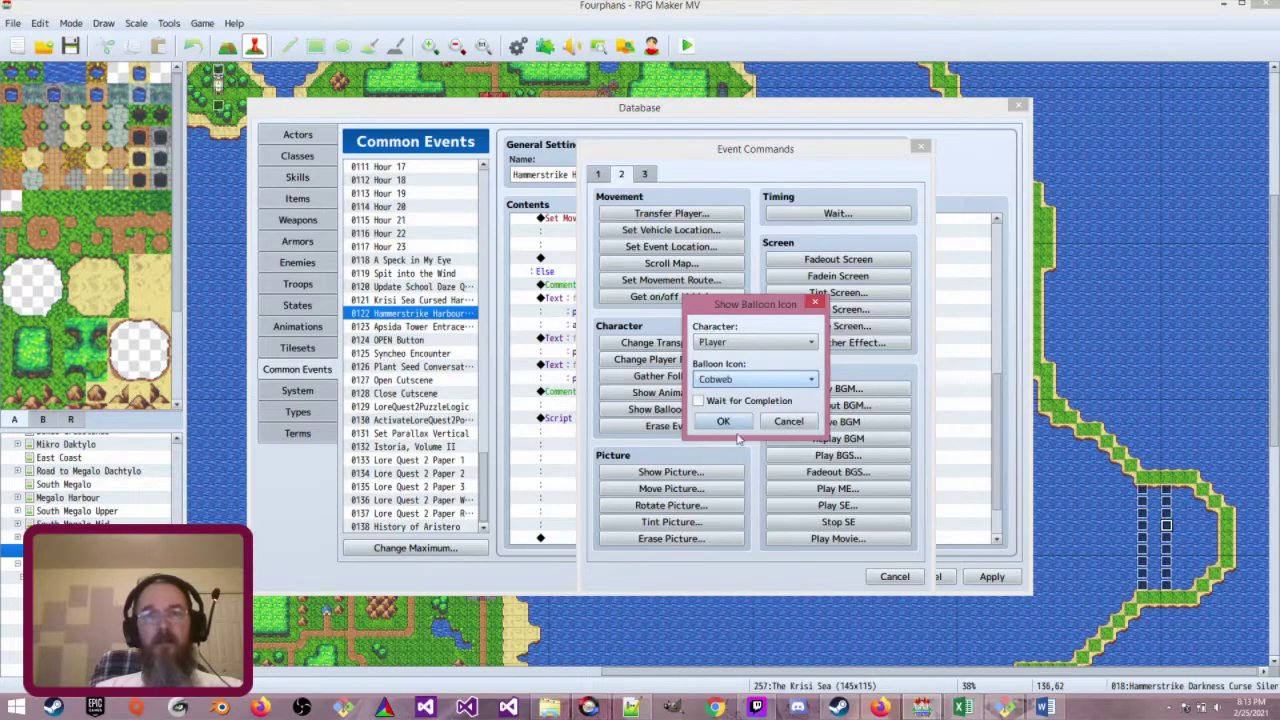
{"action": "left_click", "coordinate": [706, 401]}
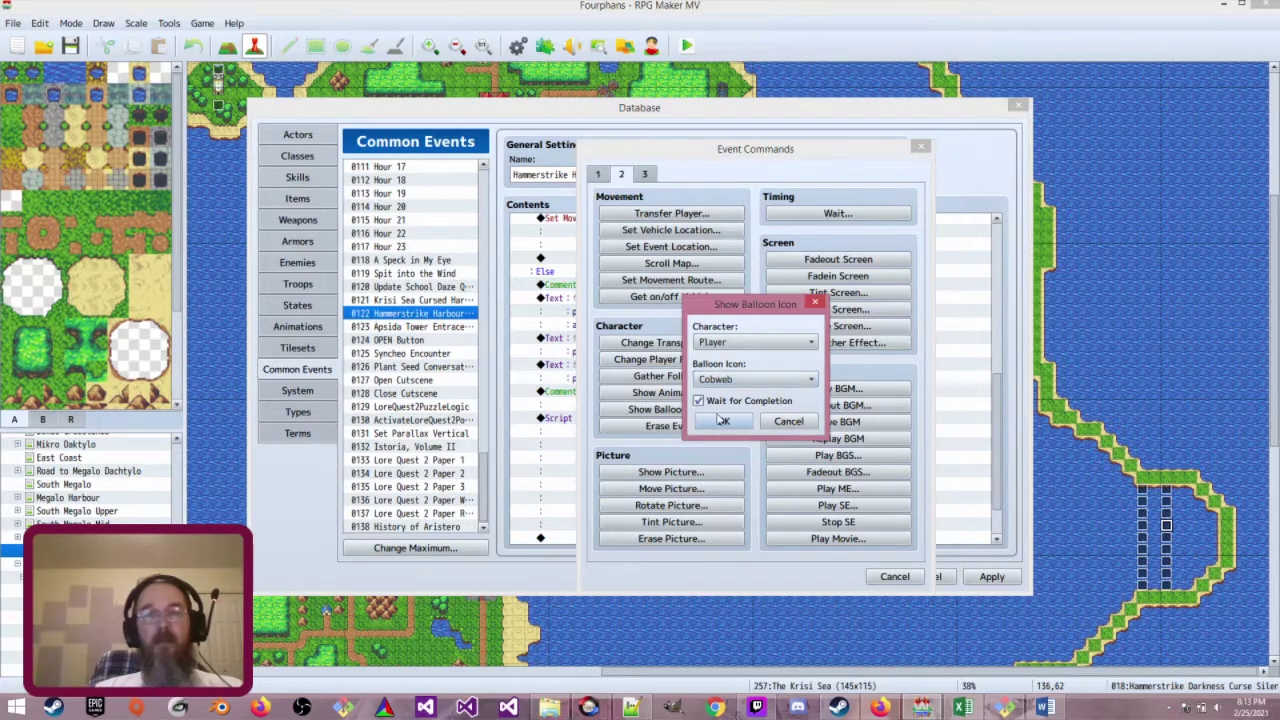
{"action": "left_click", "coordinate": [720, 421]}
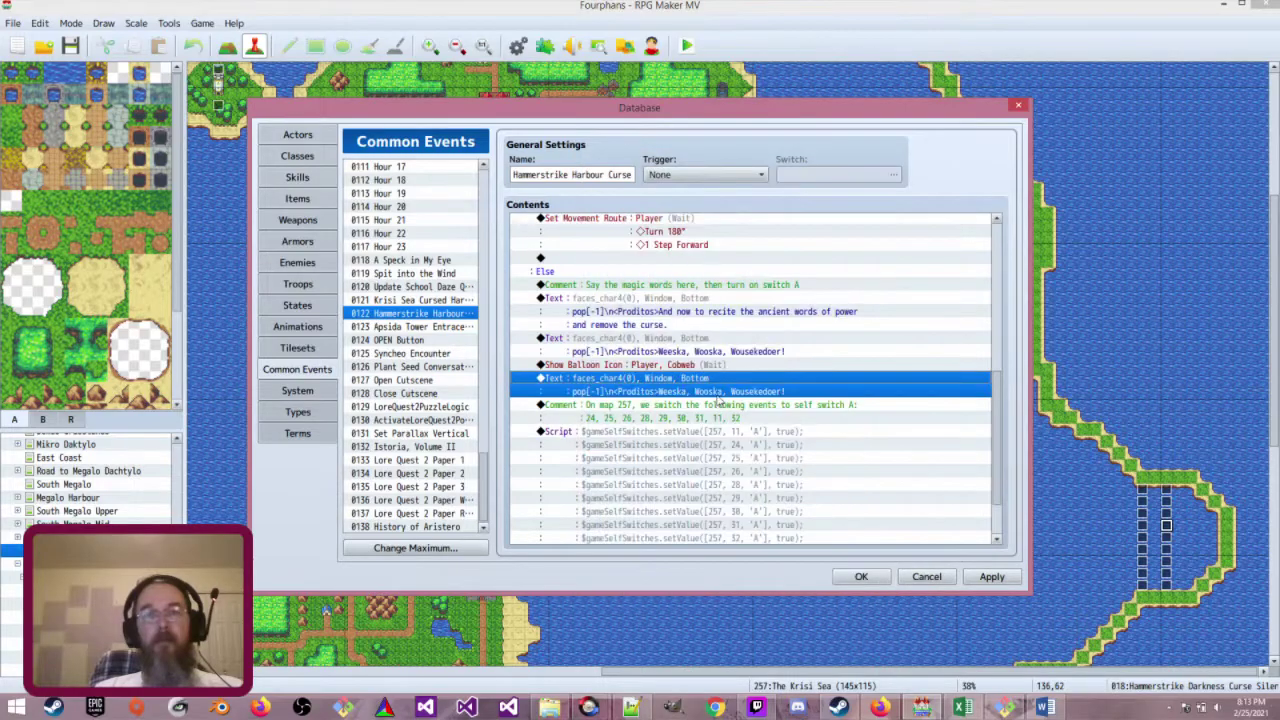
Replace the spoken line of the message below the Cobweb balloon with "Uh, wait. That can't be right.", keeping the Proditos prefix
{"action": "double_click", "coordinate": [721, 392]}
{"action": "left_click_drag", "start_coordinate": [738, 333], "coordinate": [881, 335]}
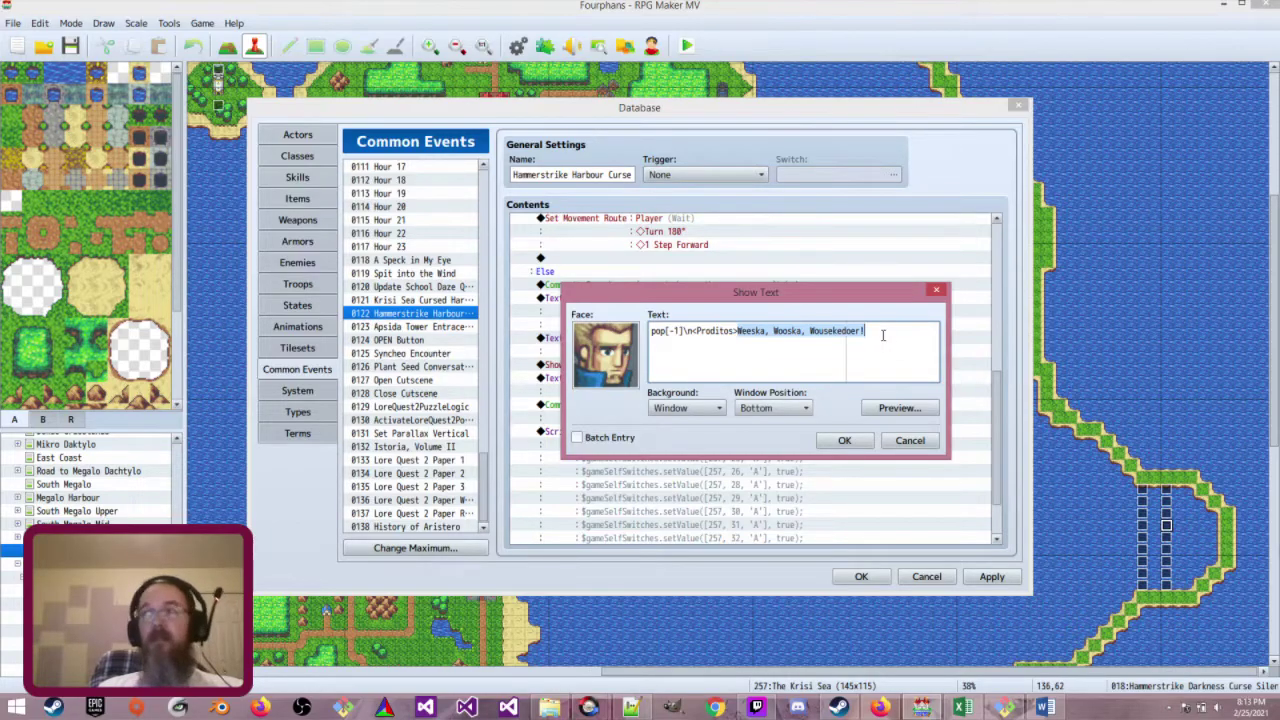
{"action": "type", "text": "Uh, wait."}
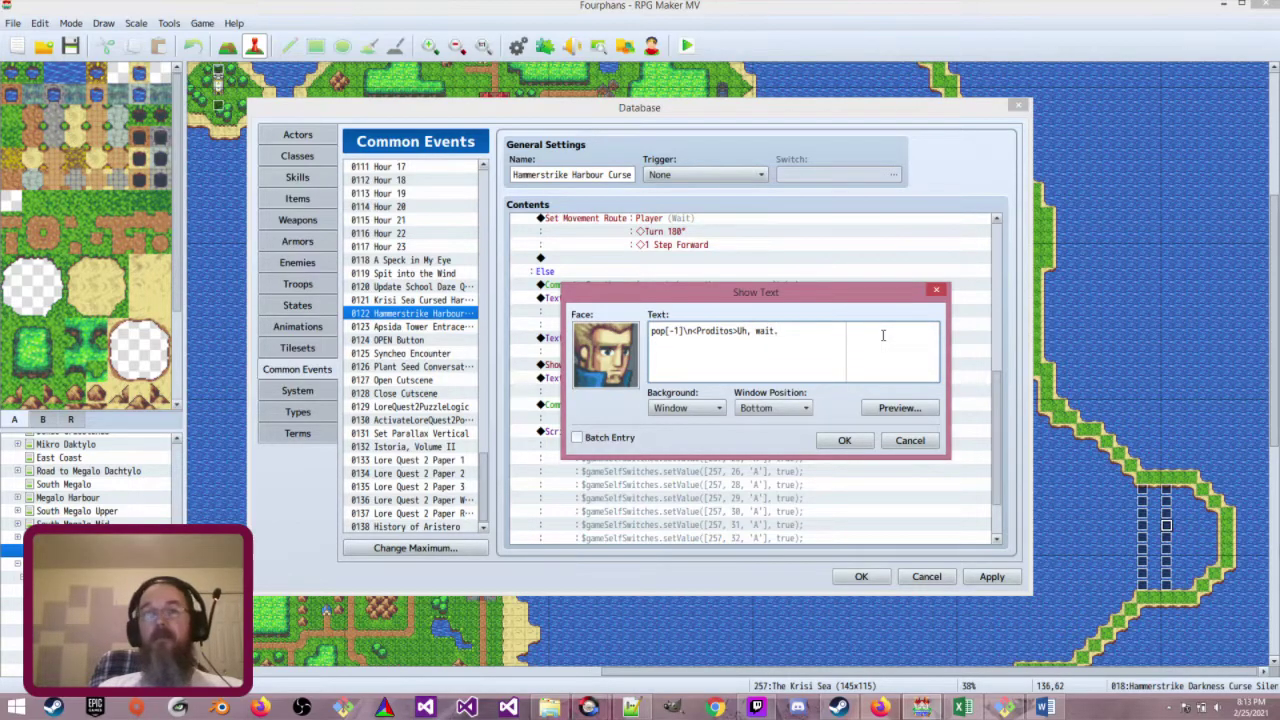
{"action": "type", "text": " That can't be right."}
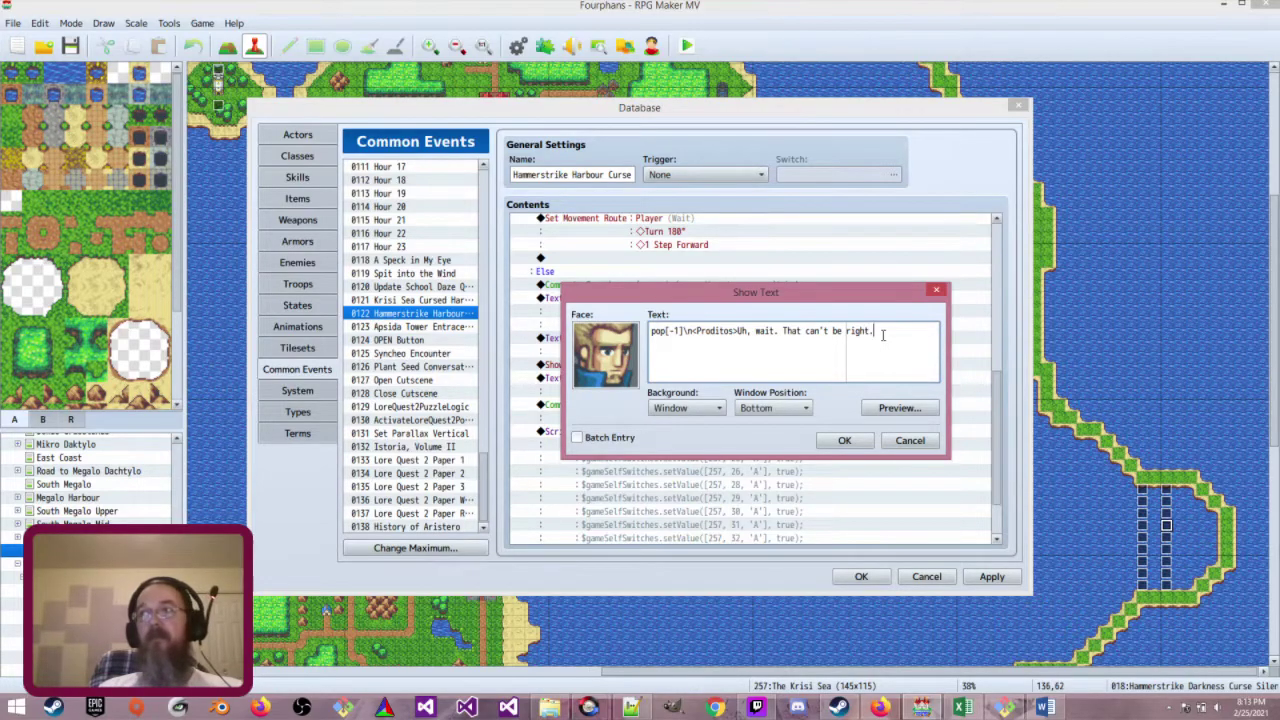
{"action": "left_click", "coordinate": [826, 440]}
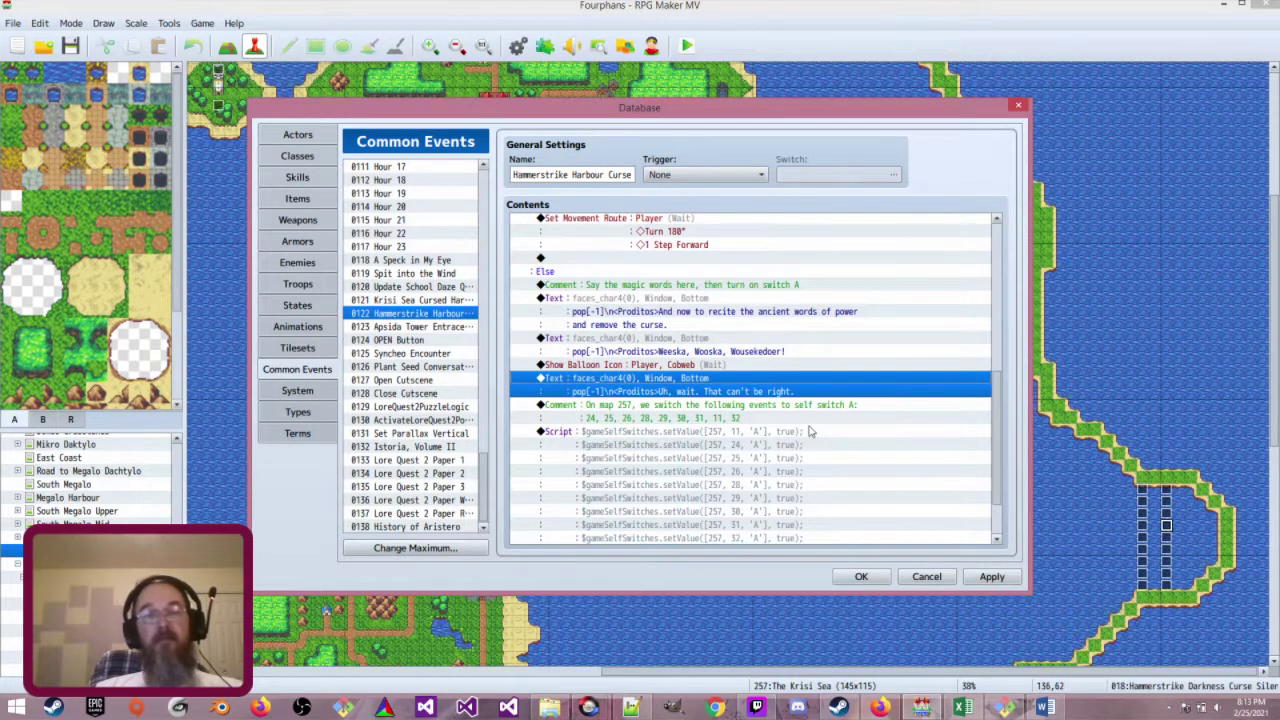
Duplicate the "Uh, wait." message below itself and change the lower message's spoken line to "Ah, here it is."
{"action": "double_click", "coordinate": [790, 385]}
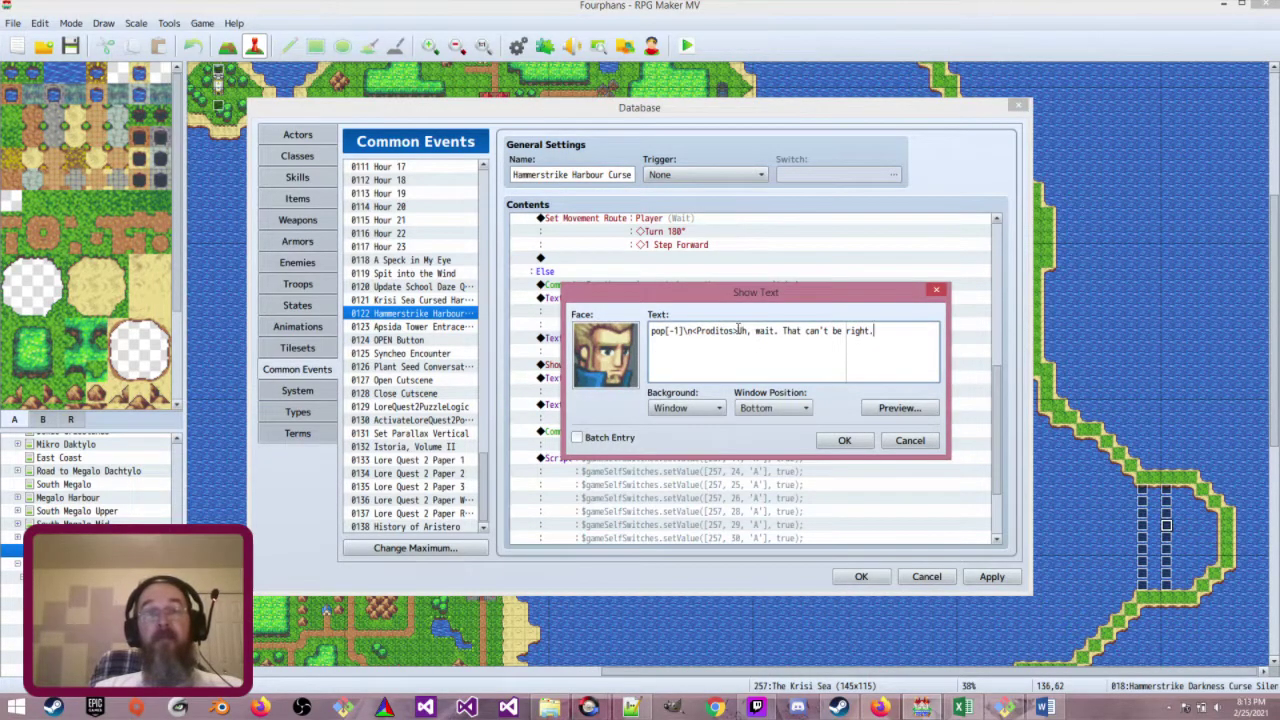
{"action": "left_click_drag", "start_coordinate": [738, 330], "coordinate": [952, 340]}
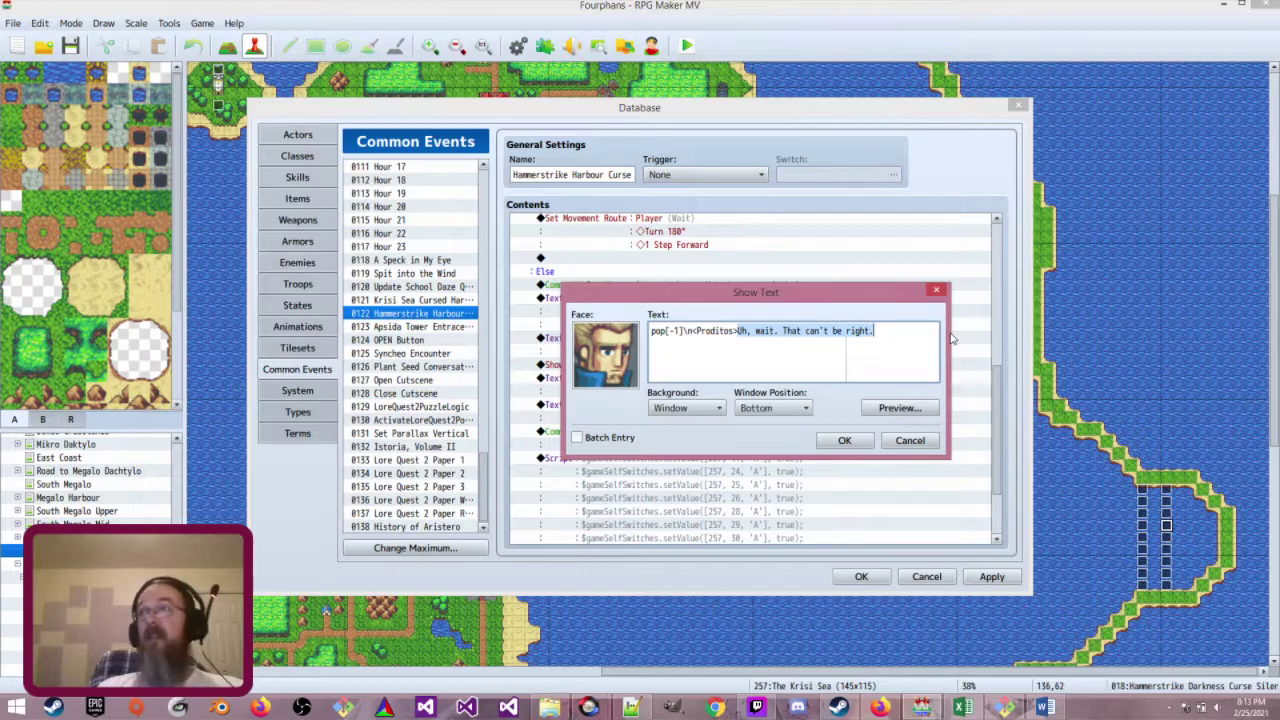
{"action": "type", "text": "Ah, here it is"}
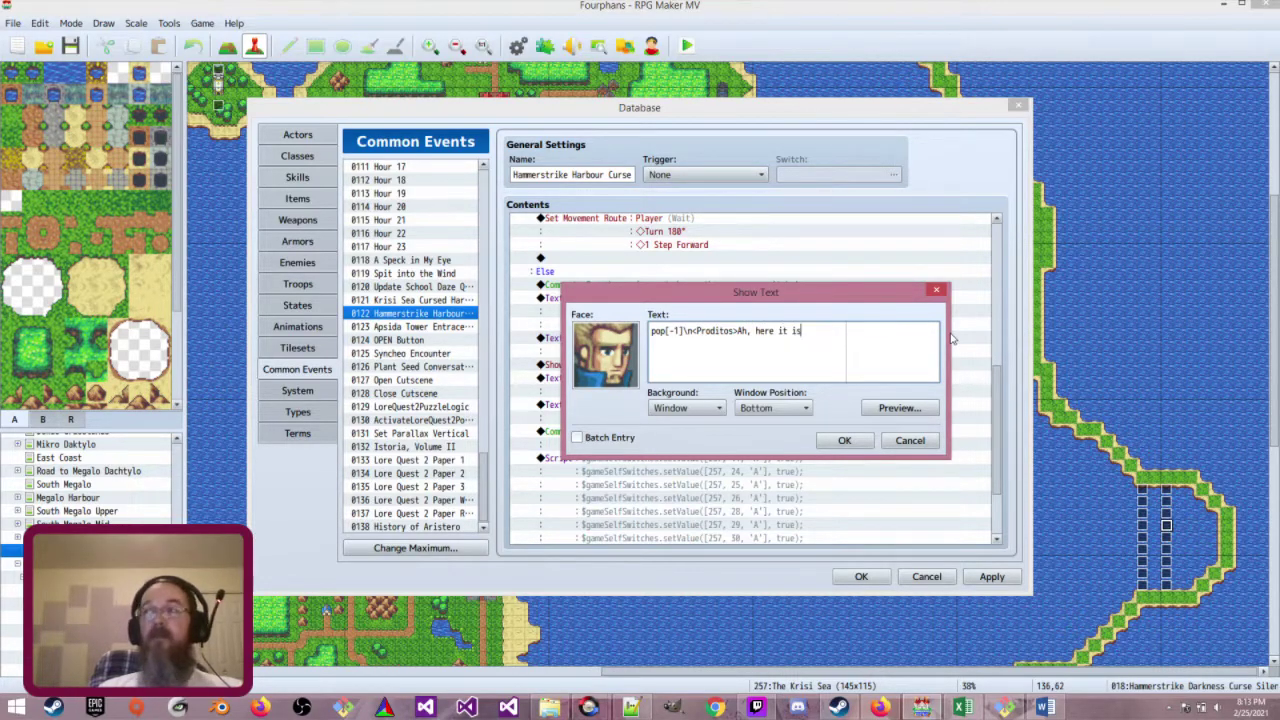
{"action": "left_click", "coordinate": [830, 441]}
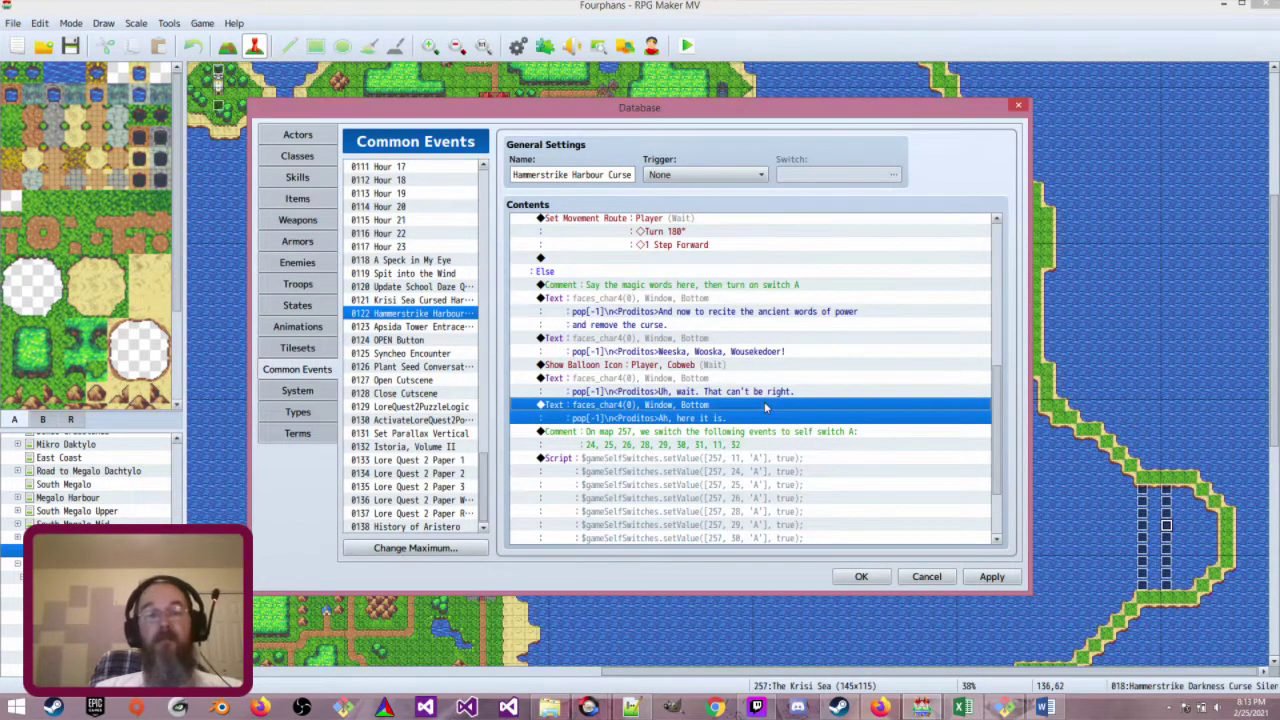
Duplicate the "Ah, here it is." message below itself and change the lower message's spoken line to "Empodio Pou Xekinise!"
{"action": "left_click", "coordinate": [760, 431]}
{"action": "key", "text": "ctrl+v"}
{"action": "double_click", "coordinate": [760, 431]}
{"action": "left_click_drag", "start_coordinate": [737, 331], "coordinate": [857, 331]}
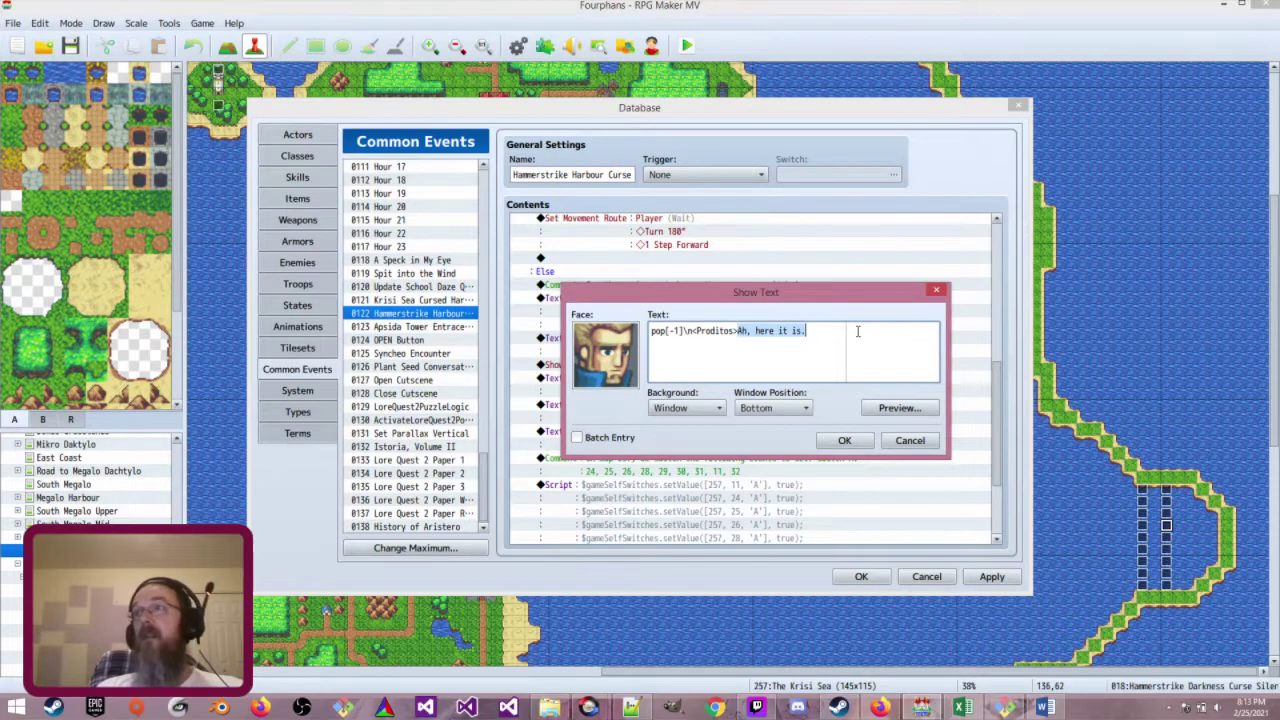
{"action": "type", "text": "Empodio"}
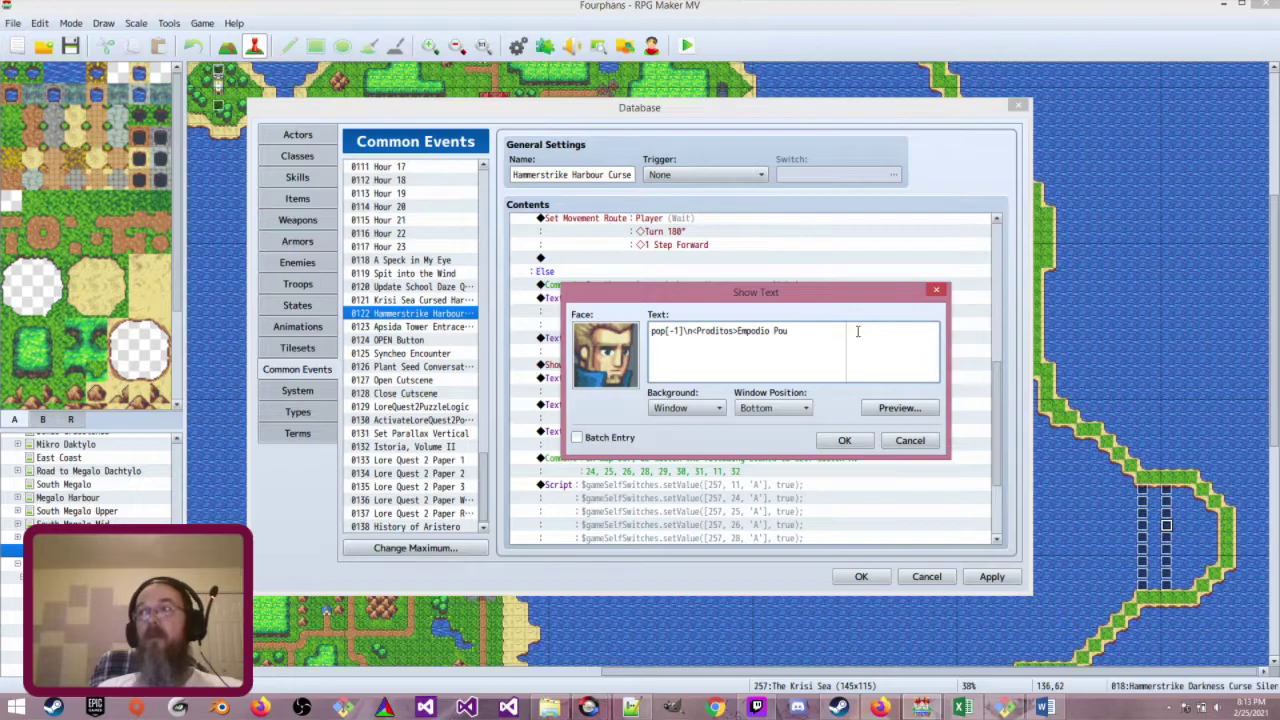
{"action": "type", "text": " Pou Xekni"}
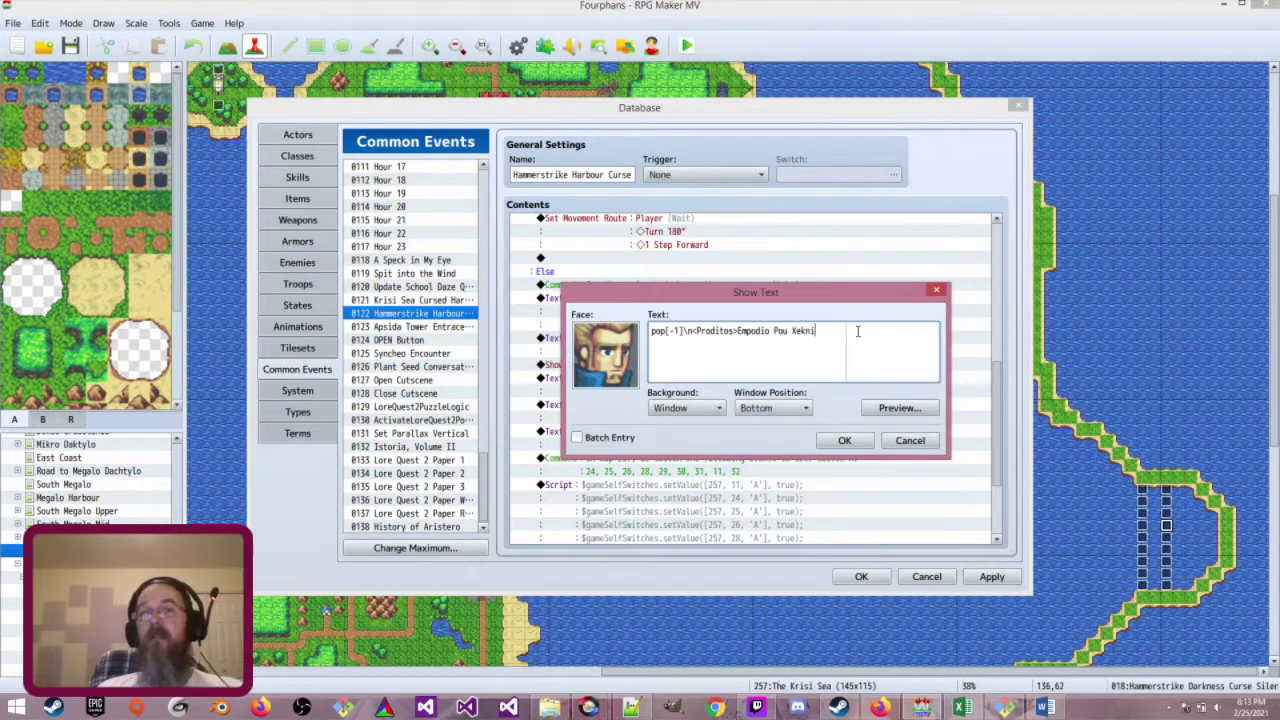
{"action": "key", "text": "BackSpace"}
{"action": "key", "text": "BackSpace"}
{"action": "key", "text": "BackSpace"}
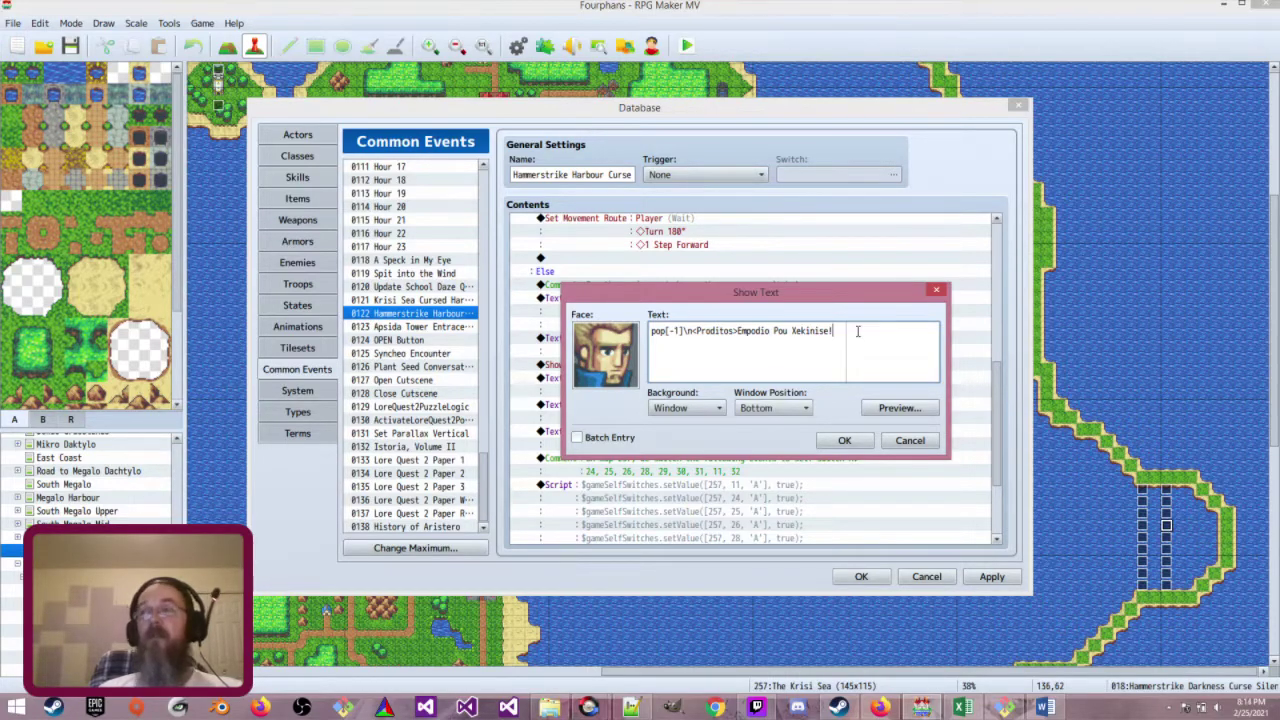
{"action": "left_click", "coordinate": [844, 440]}
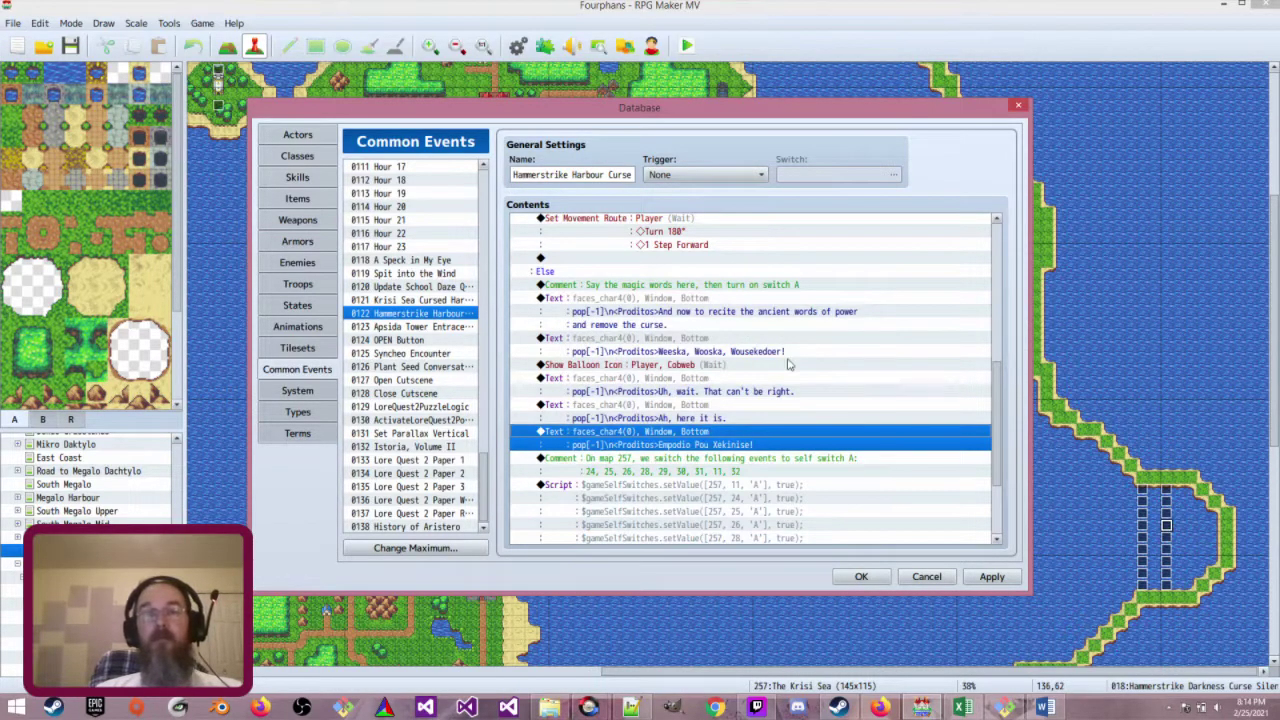
Move the map 257 self-switch script from the end of the Else branch to directly above the "ancient words of power" message
{"action": "scroll", "coordinate": [790, 360], "scroll_direction": "down", "scroll_amount": 1}
{"action": "scroll", "coordinate": [788, 364], "scroll_direction": "down", "scroll_amount": 1}
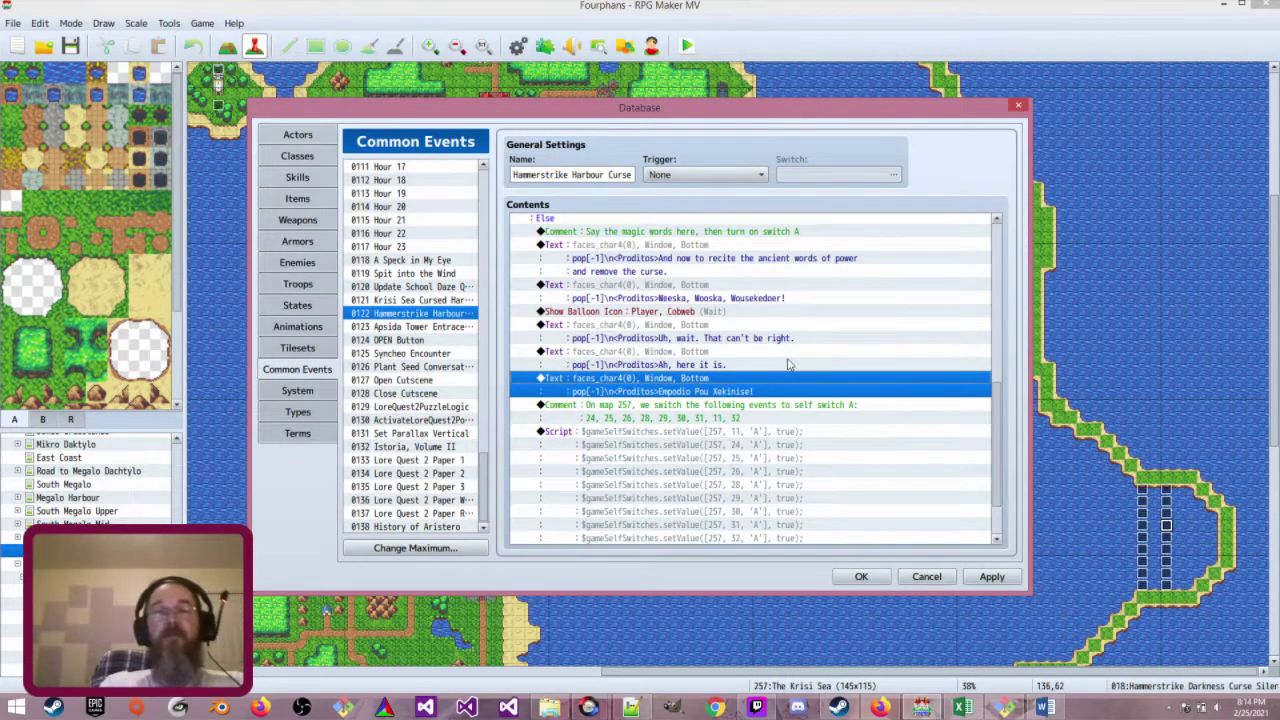
{"action": "scroll", "coordinate": [788, 364], "scroll_direction": "down", "scroll_amount": 1}
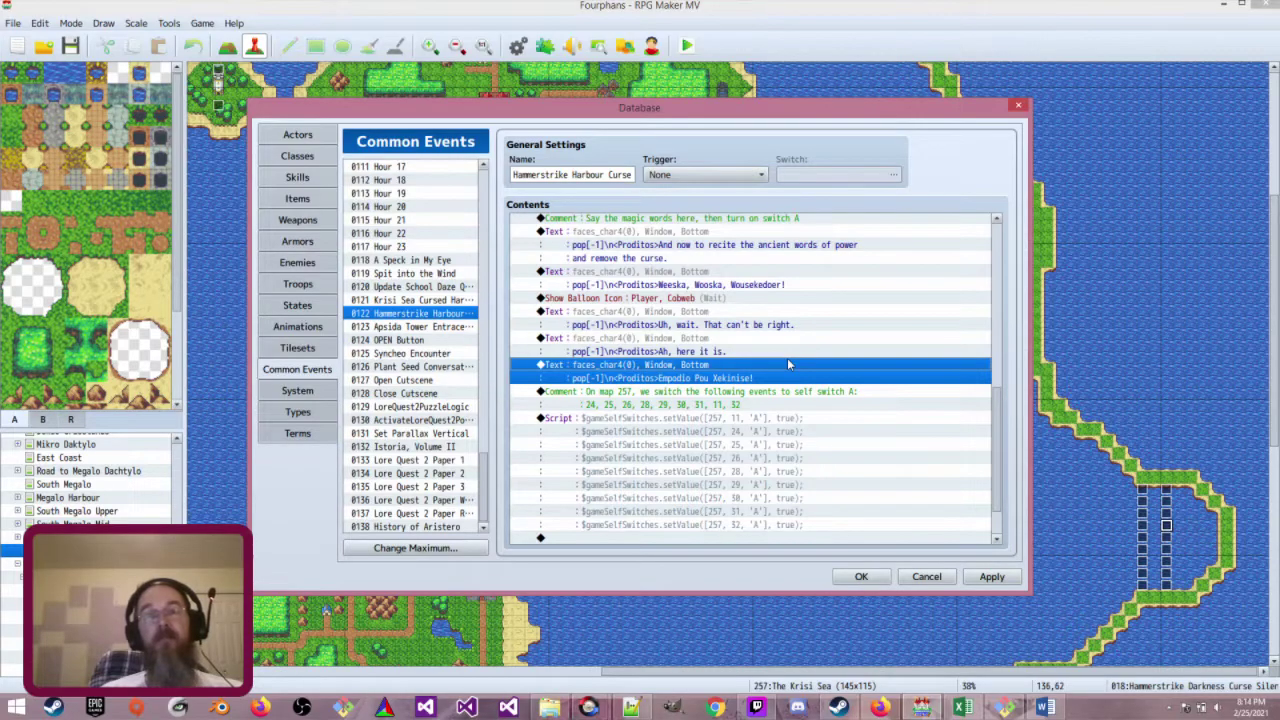
{"action": "left_click", "coordinate": [759, 419]}
{"action": "key", "text": "Delete"}
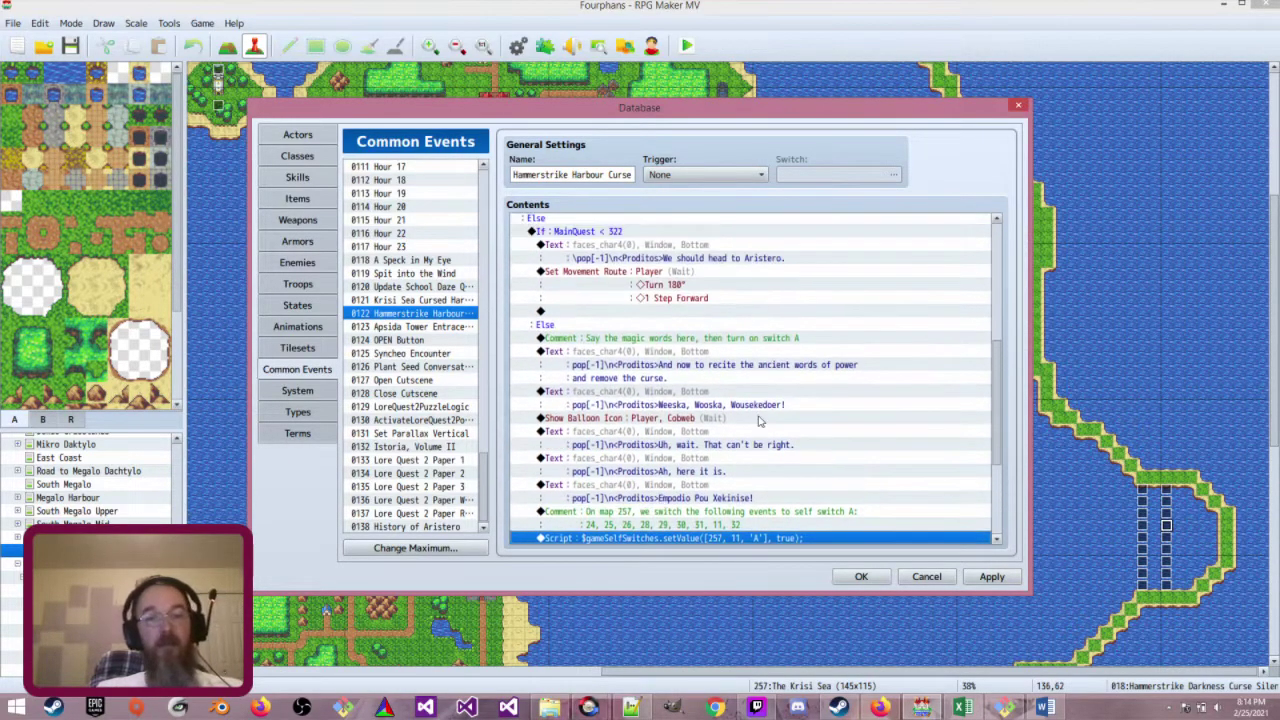
{"action": "left_click", "coordinate": [744, 338]}
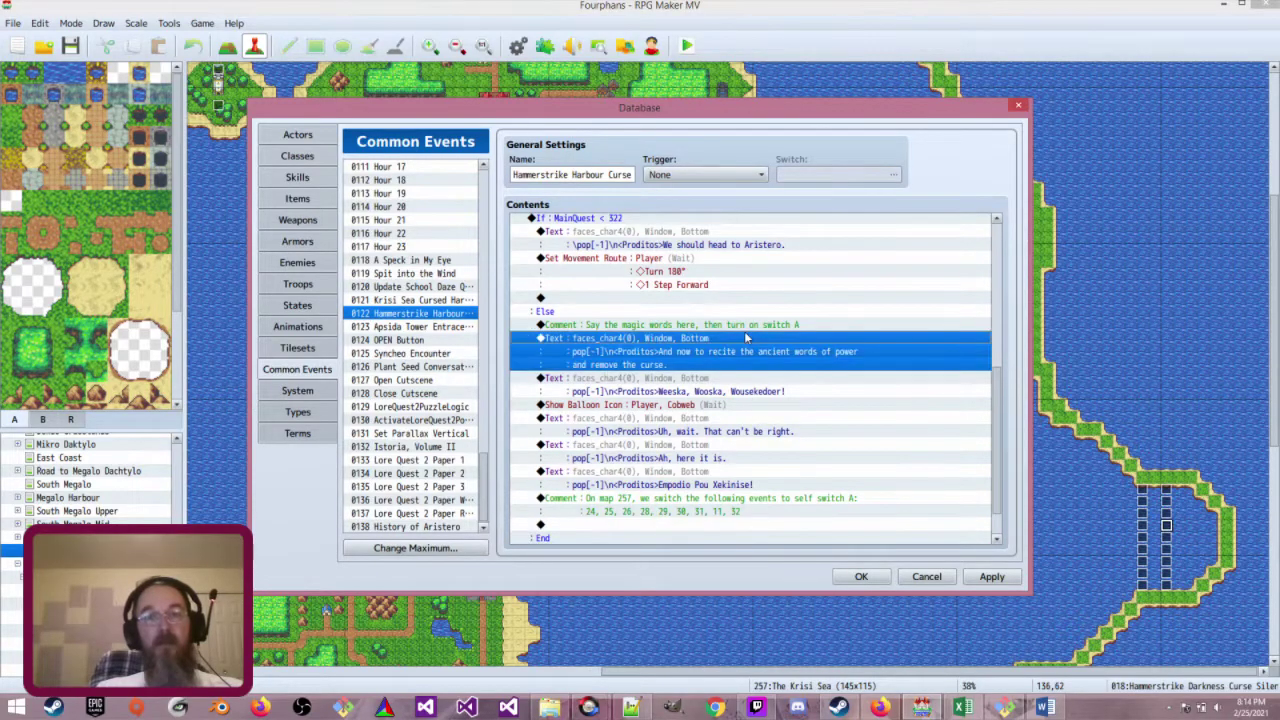
{"action": "key", "text": "ctrl+v"}
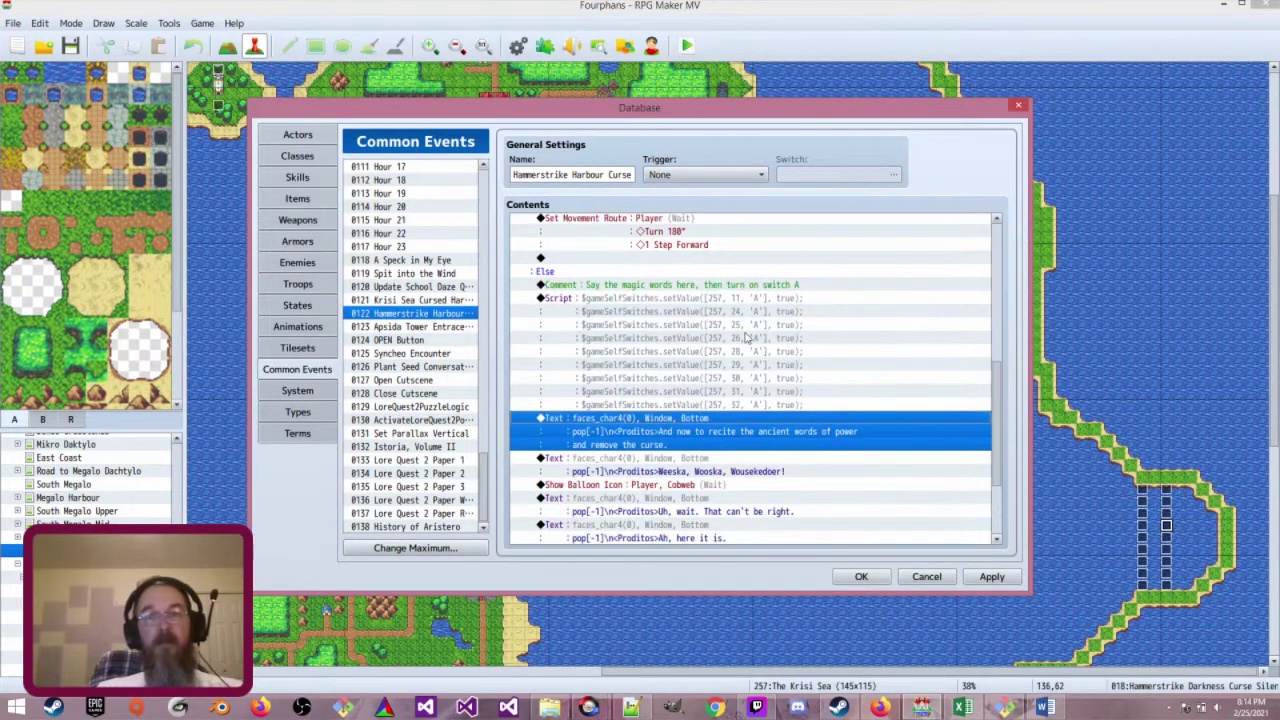
Move the comment listing the map 257 events for self switch A directly above the self-switch script
{"action": "scroll", "coordinate": [744, 338], "scroll_direction": "down", "scroll_amount": 1}
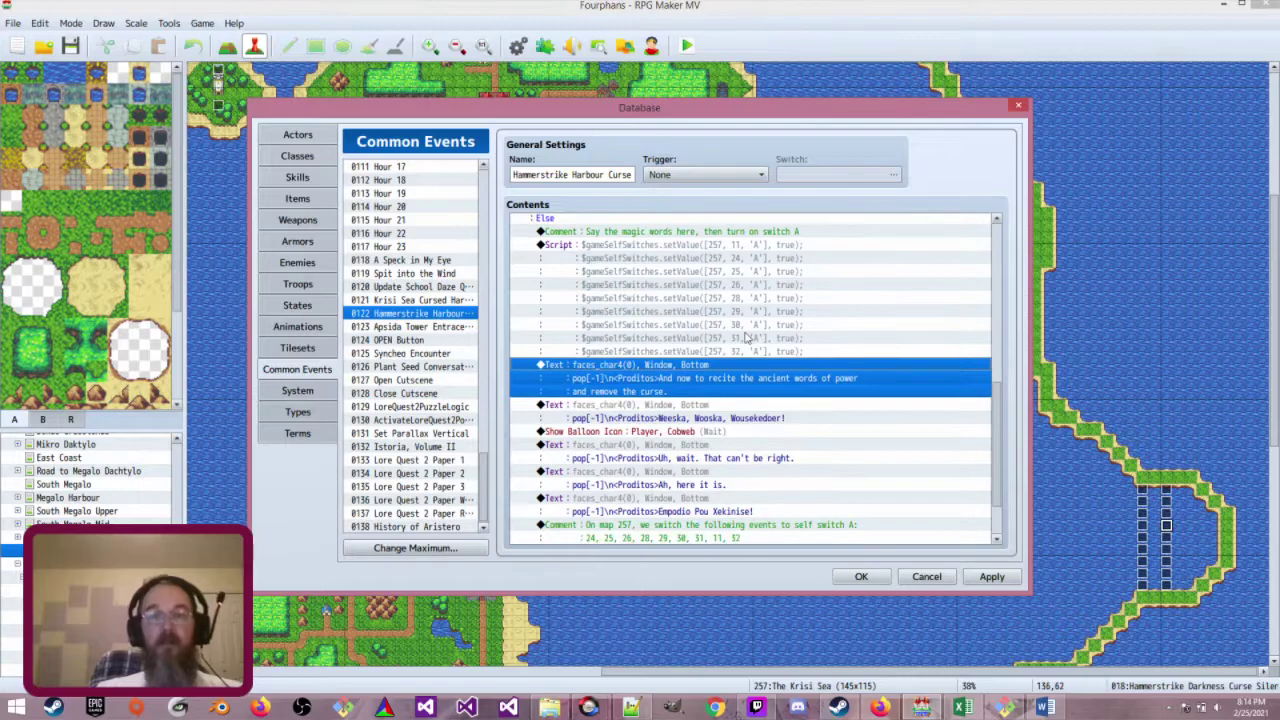
{"action": "scroll", "coordinate": [744, 338], "scroll_direction": "down", "scroll_amount": 3}
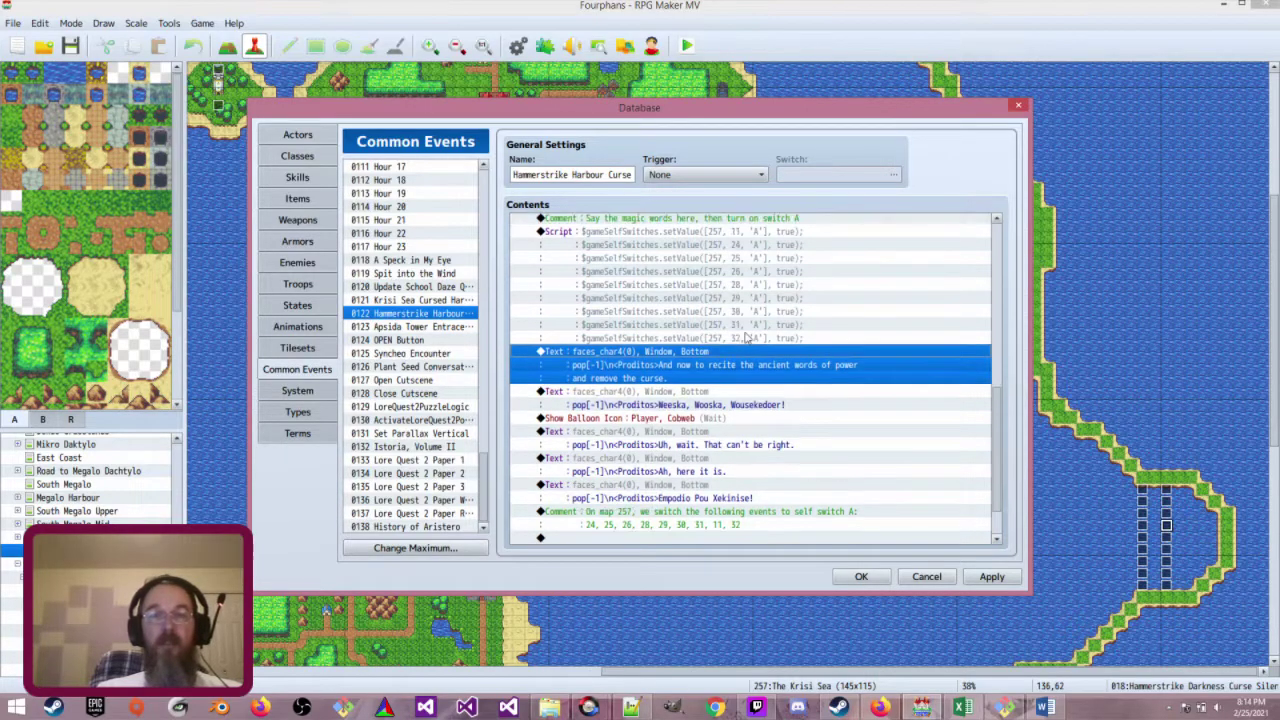
{"action": "scroll", "coordinate": [744, 338], "scroll_direction": "down", "scroll_amount": 2}
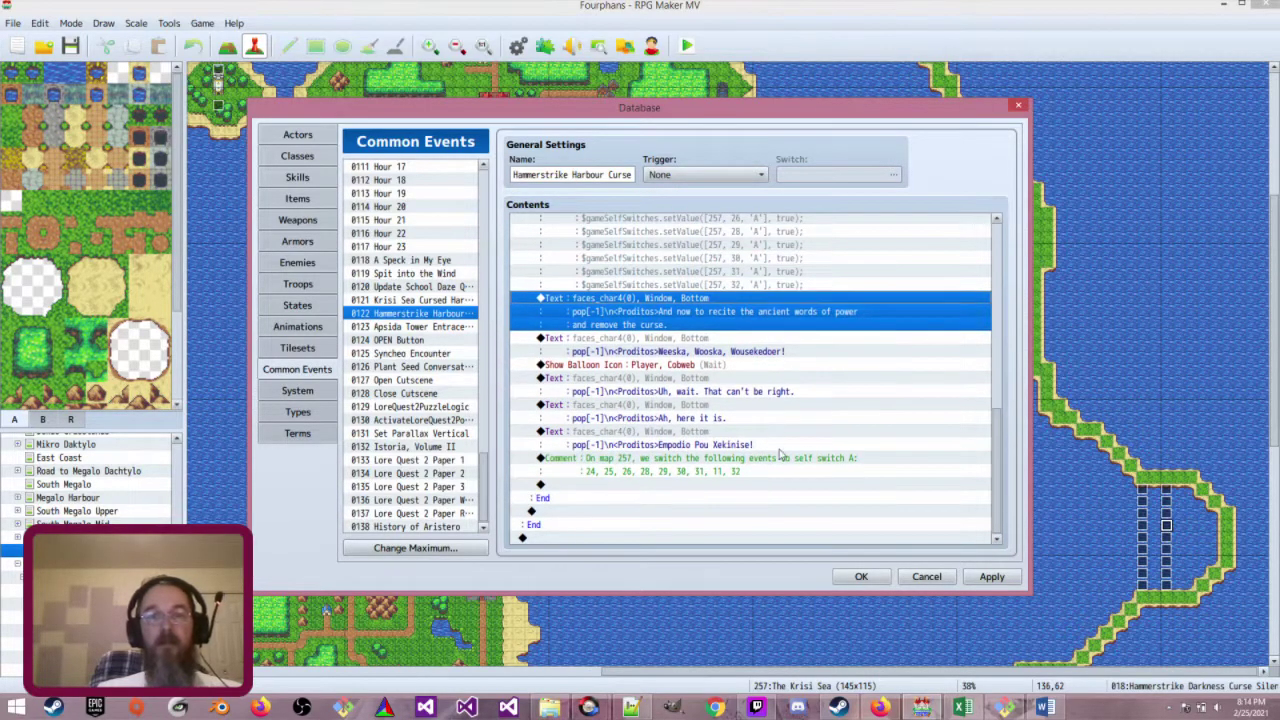
{"action": "left_click", "coordinate": [781, 459]}
{"action": "scroll", "coordinate": [780, 440], "scroll_direction": "up", "scroll_amount": 8}
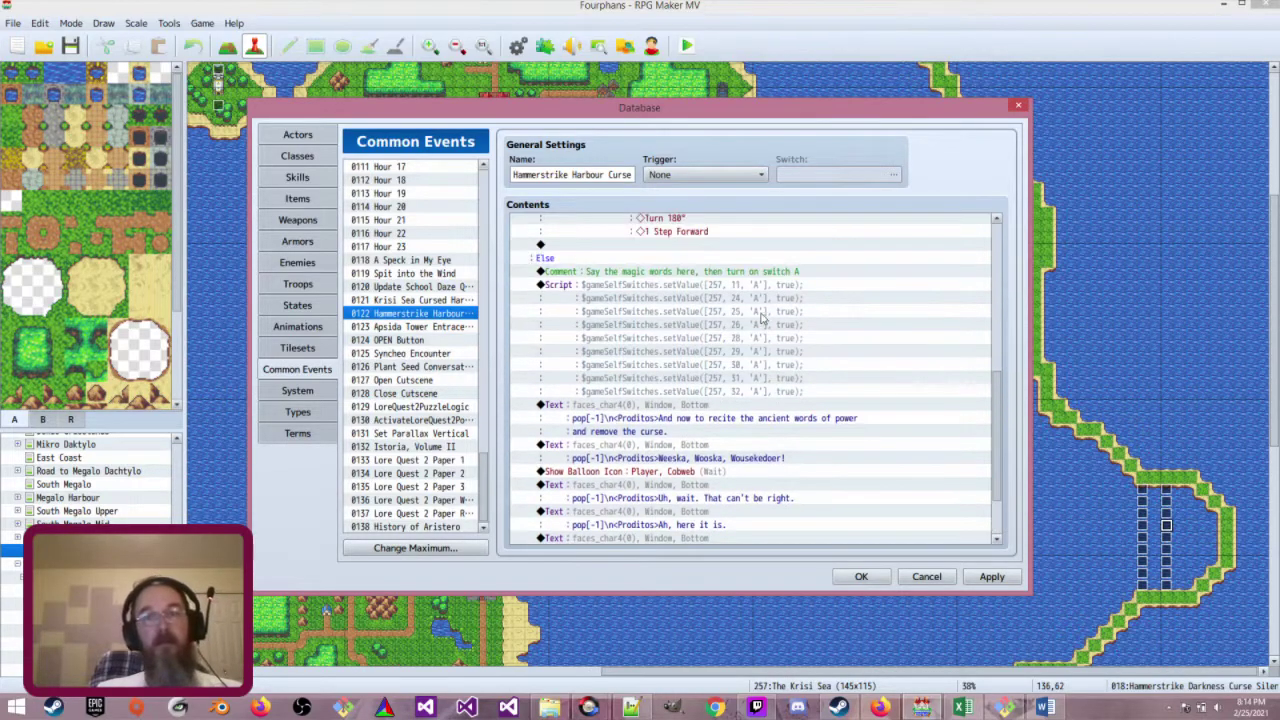
{"action": "left_click", "coordinate": [758, 292]}
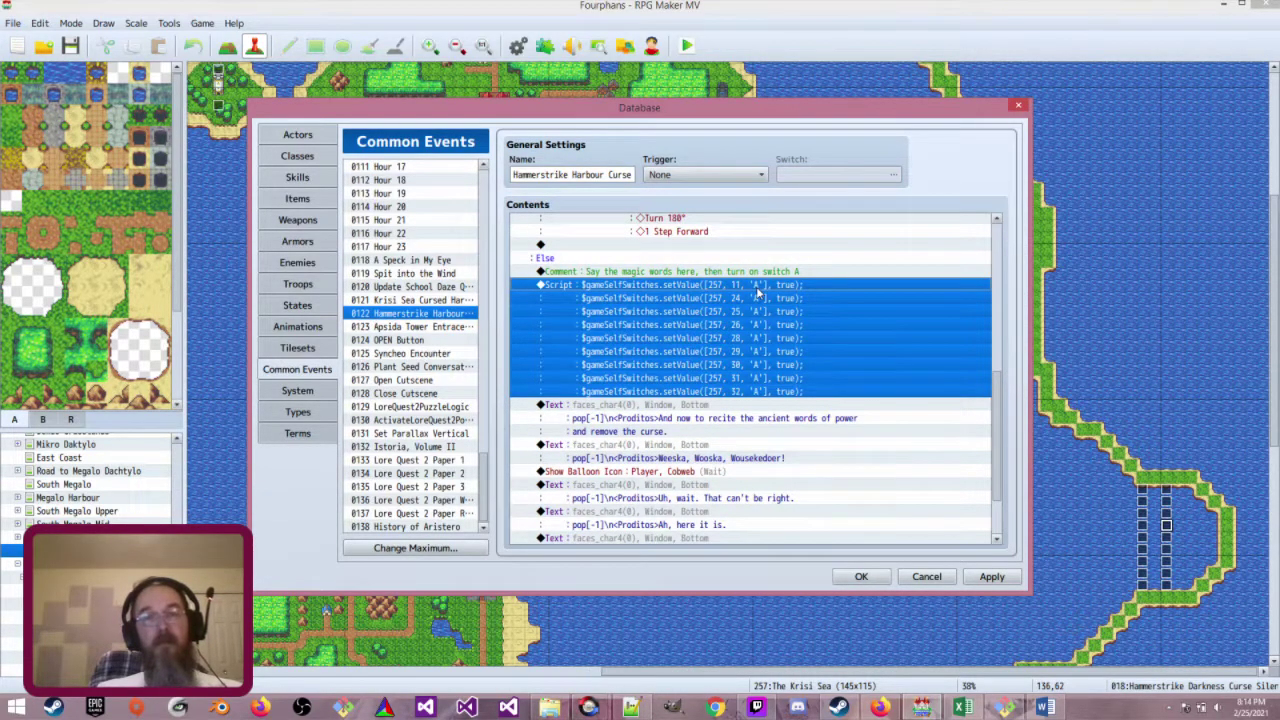
{"action": "key", "text": "ctrl+v"}
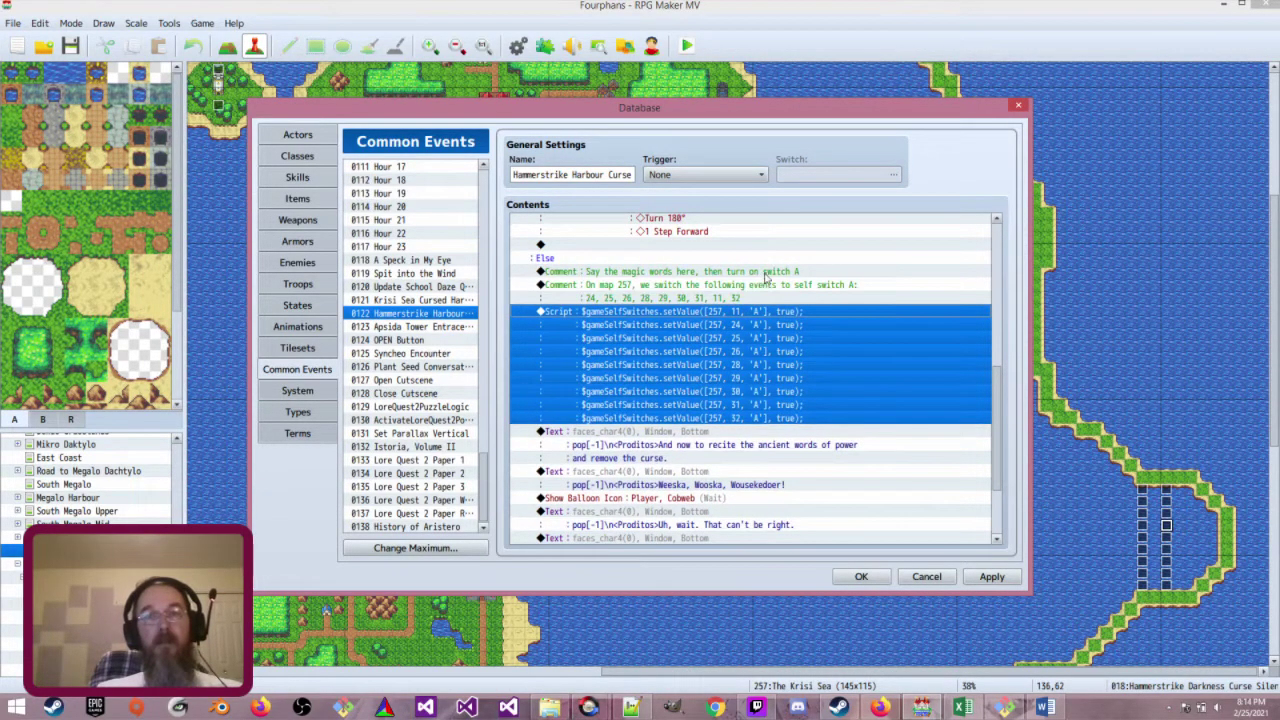
Shorten the first comment in the Else branch to "Say the magic words here"
{"action": "left_click", "coordinate": [766, 272]}
{"action": "double_click", "coordinate": [766, 273]}
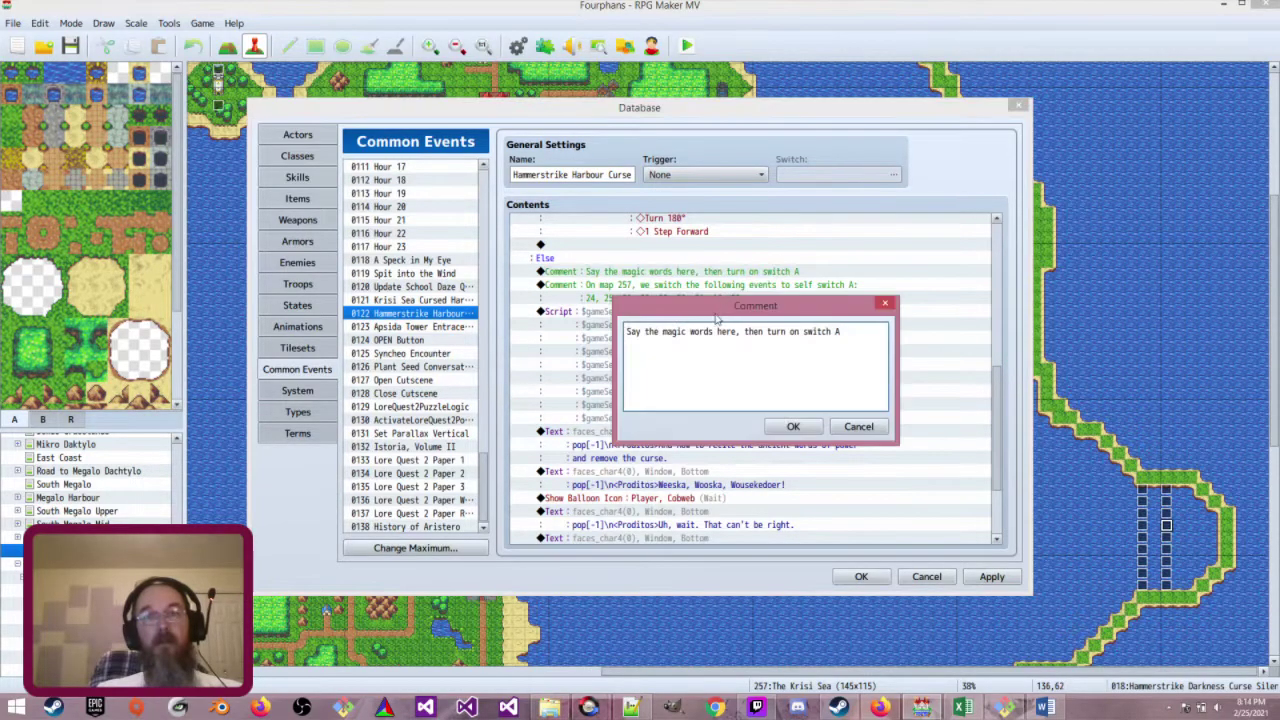
{"action": "left_click_drag", "start_coordinate": [736, 331], "coordinate": [906, 342]}
{"action": "key", "text": "BackSpace"}
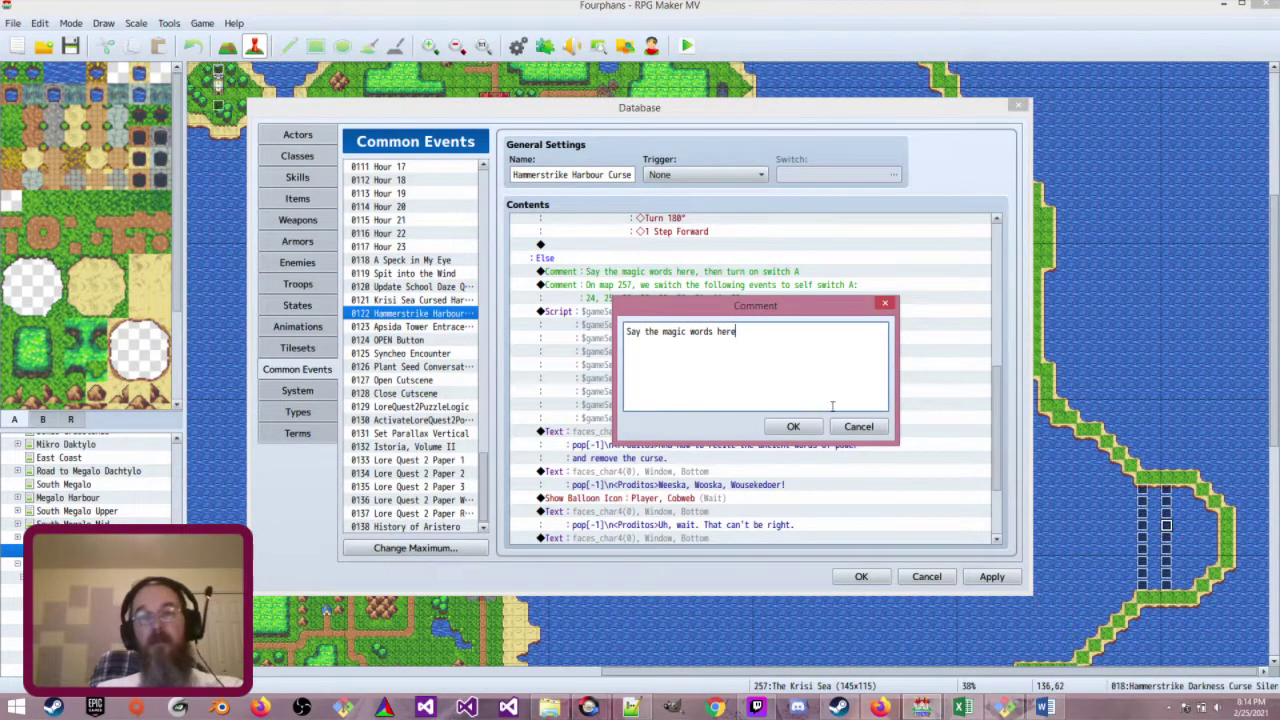
{"action": "left_click", "coordinate": [793, 426]}
Check the rest of the reordered event, accept the database changes and start a playtest of the game
{"action": "scroll", "coordinate": [792, 330], "scroll_direction": "down", "scroll_amount": 2}
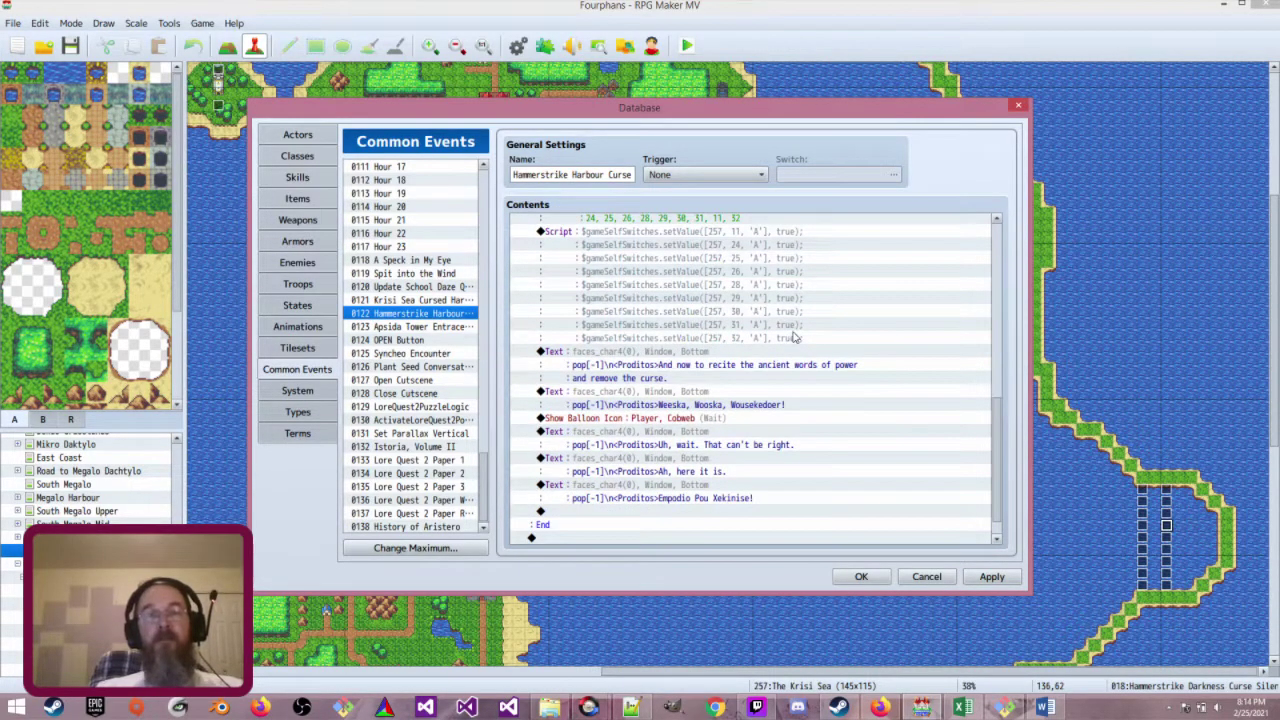
{"action": "scroll", "coordinate": [793, 337], "scroll_direction": "down", "scroll_amount": 1}
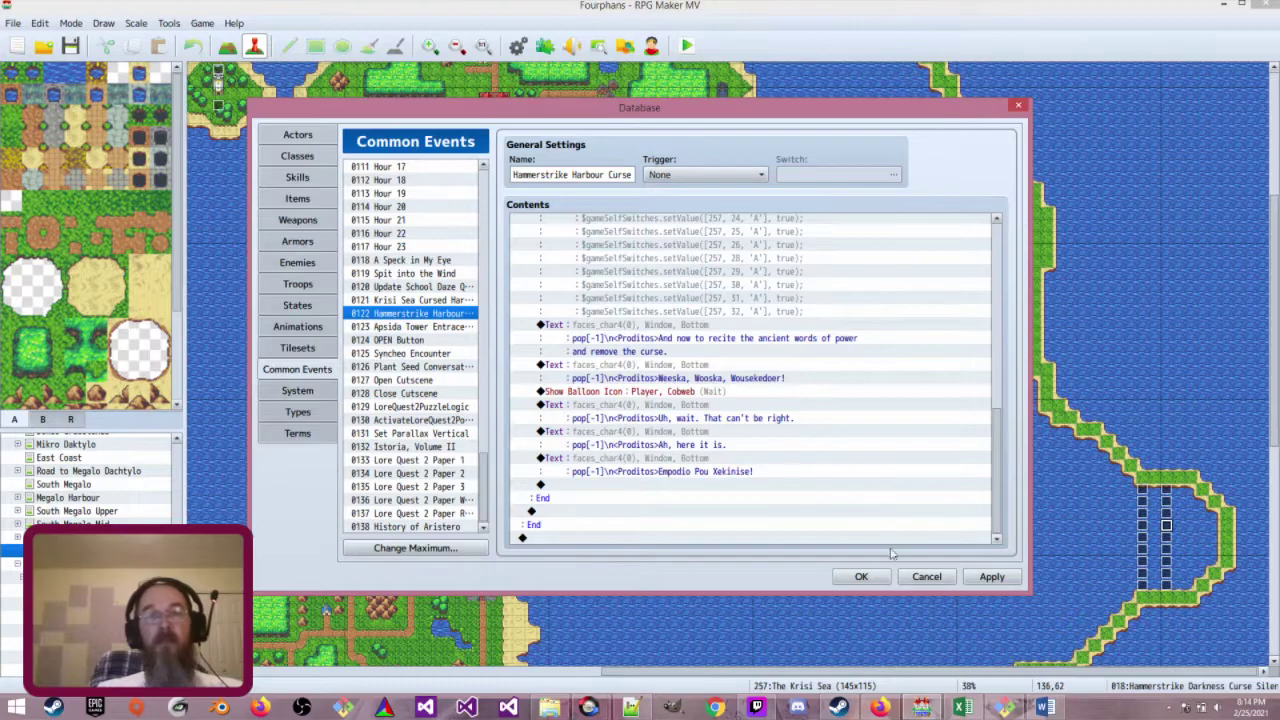
{"action": "left_click", "coordinate": [862, 577]}
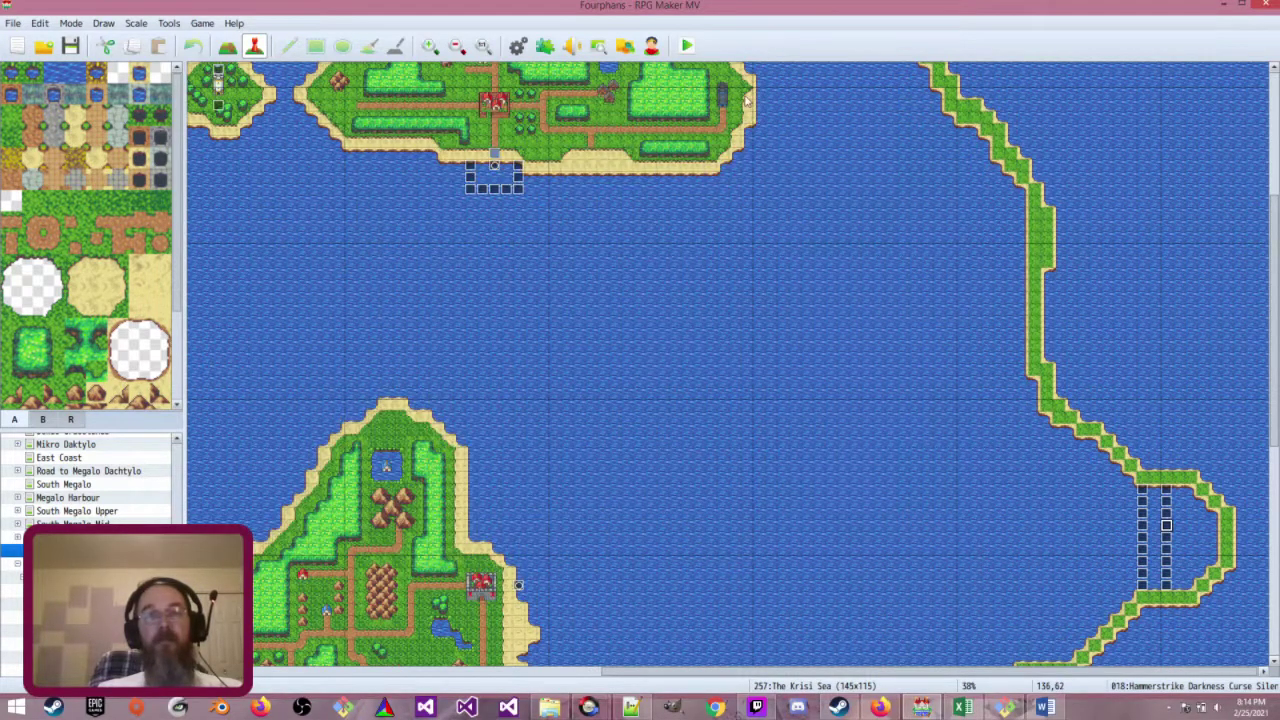
{"action": "left_click", "coordinate": [687, 47]}
{"action": "left_click", "coordinate": [584, 372]}
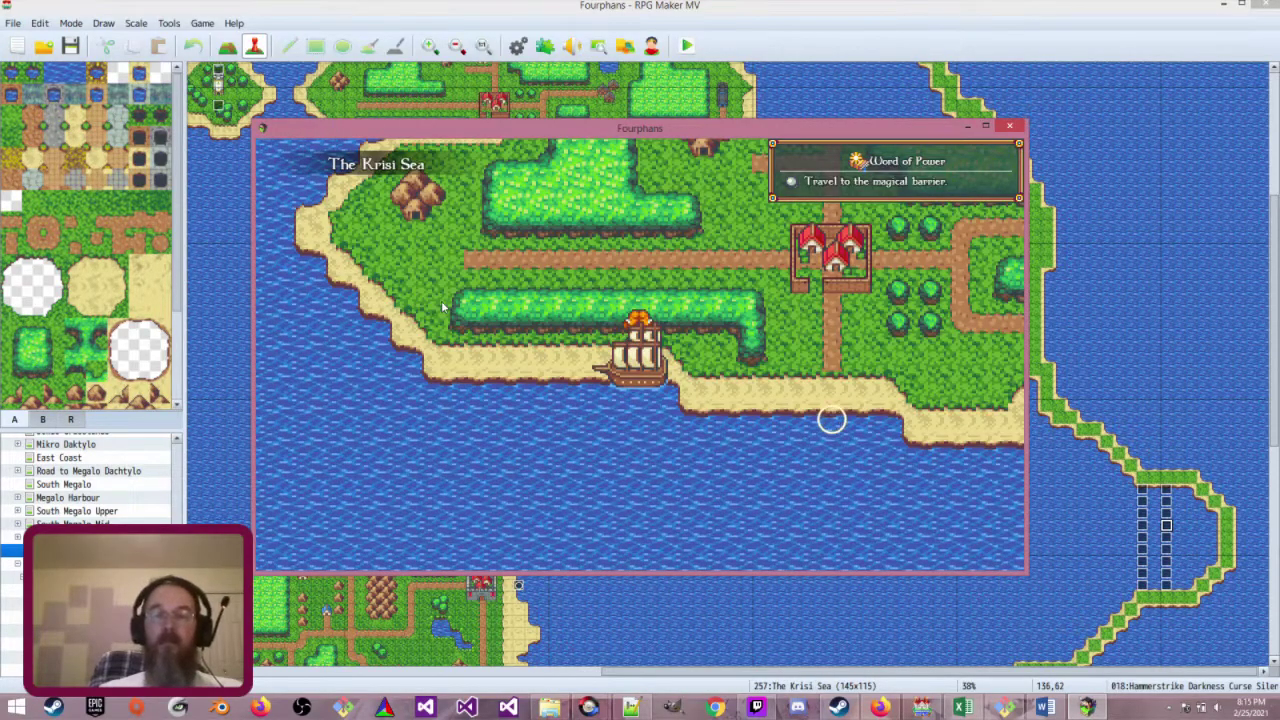
Sail the ship across the Krisi Sea to the magical barrier in the east to test Proditos' curse-removal dialogue
{"action": "key", "text": "Down"}
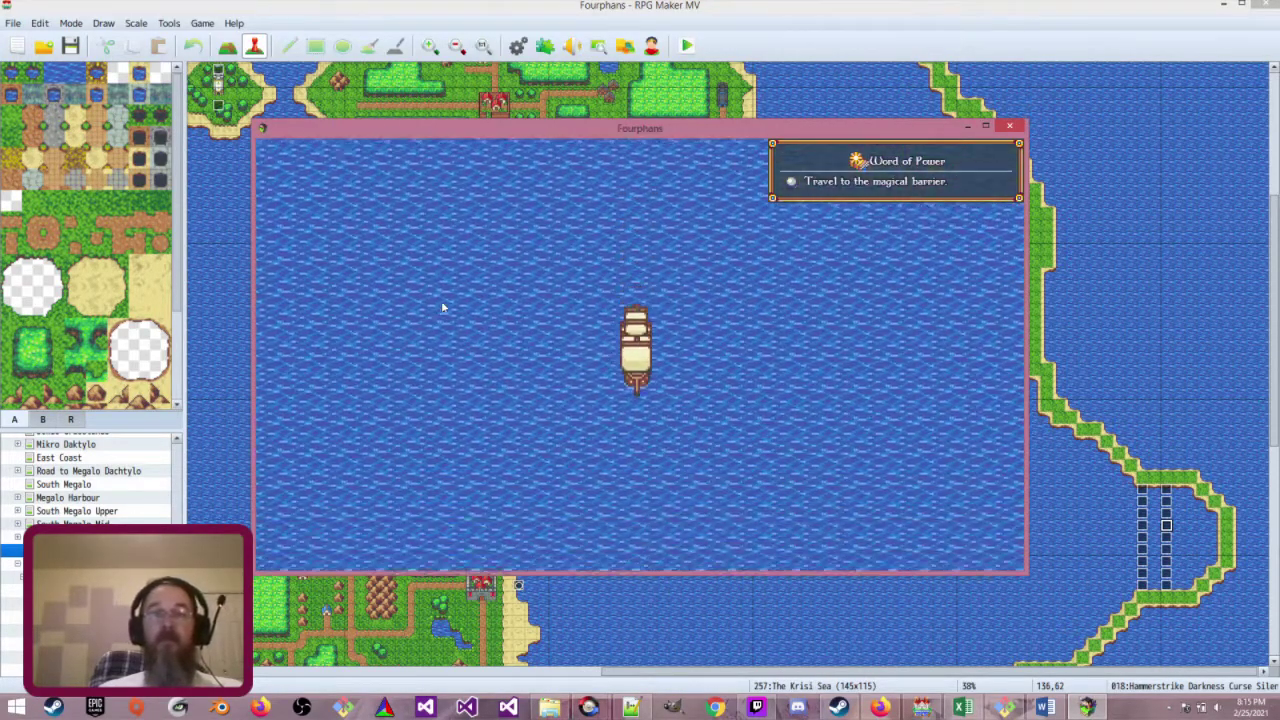
{"action": "key", "text": "Right"}
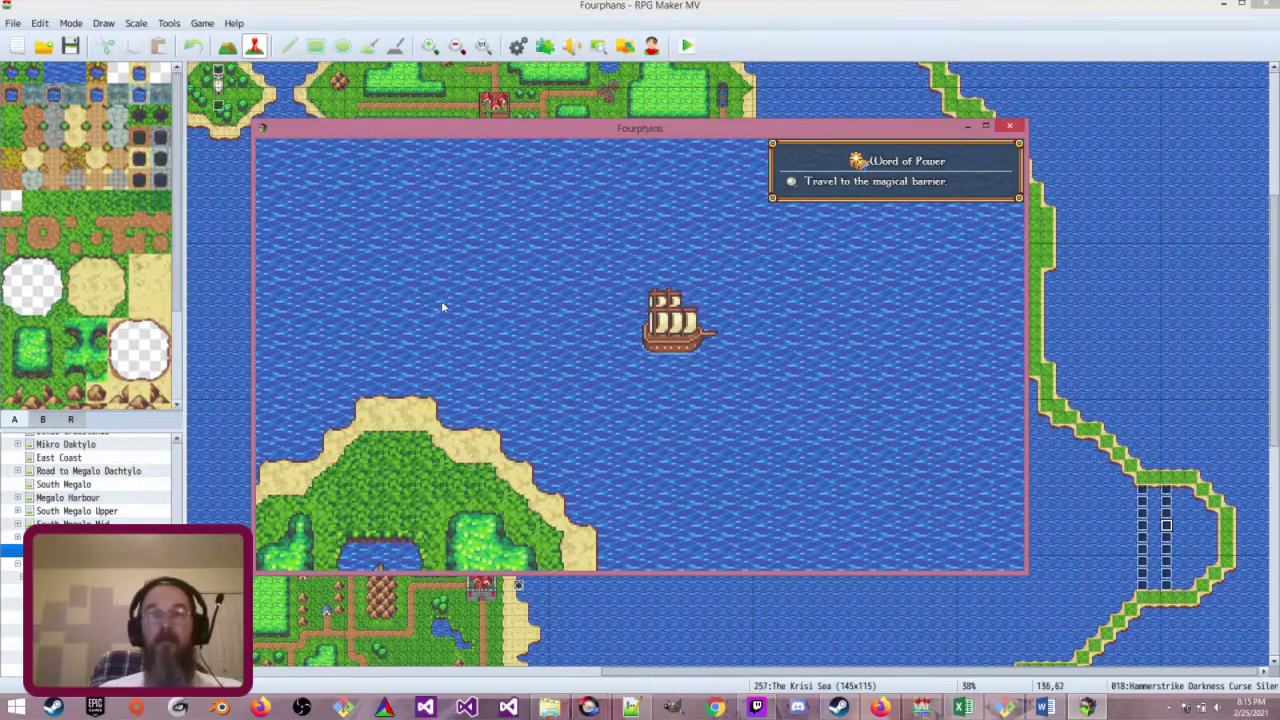
{"action": "key", "text": "Up"}
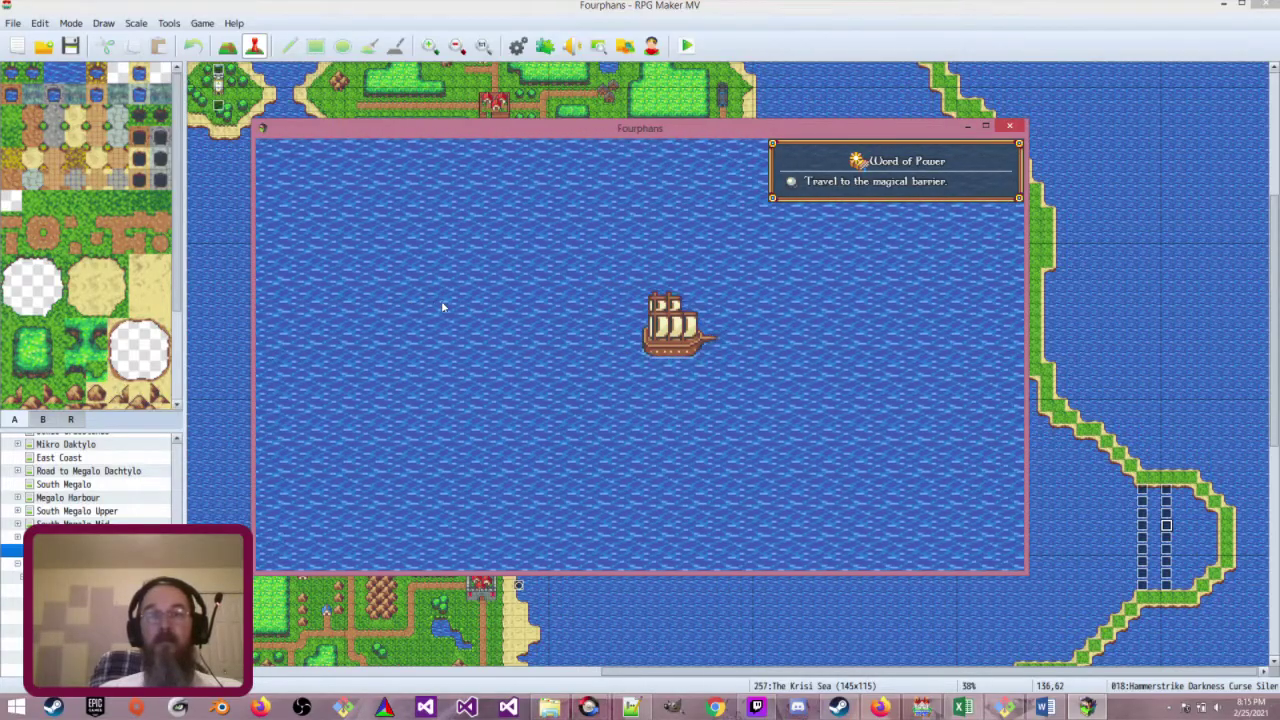
{"action": "key", "text": "Right"}
{"action": "key", "text": "Down"}
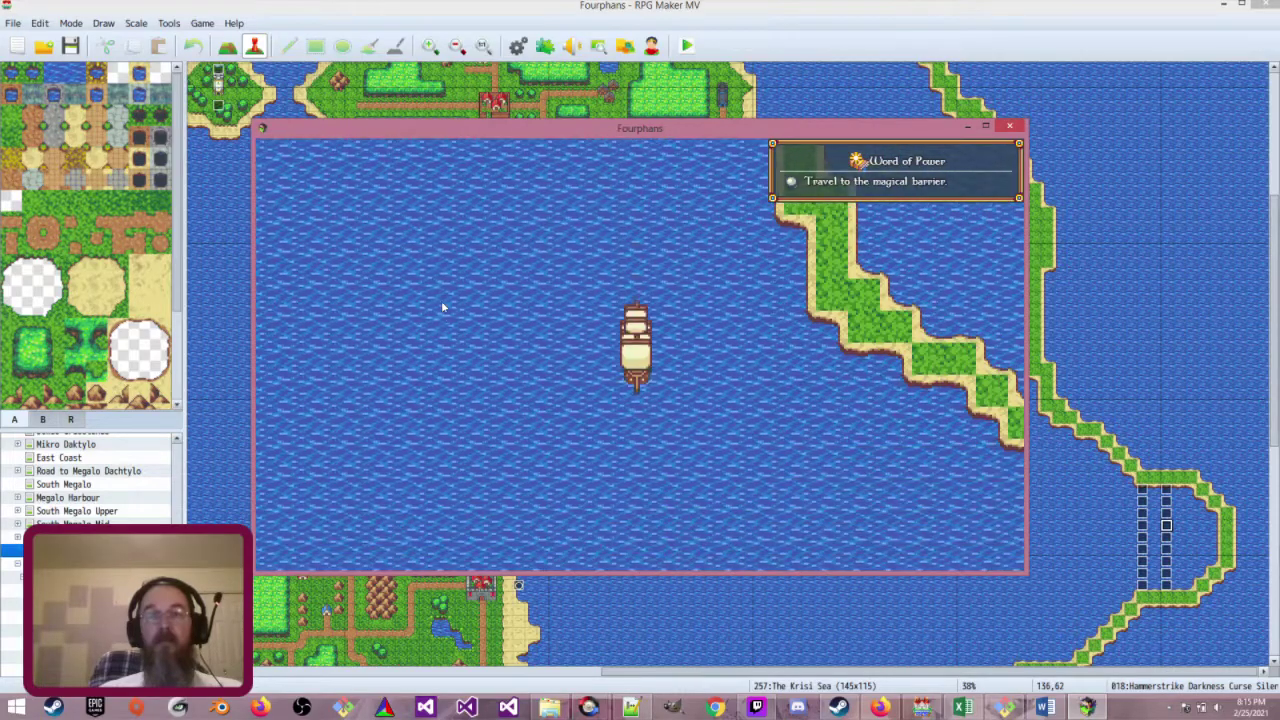
{"action": "key", "text": "Right"}
{"action": "key", "text": "Right"}
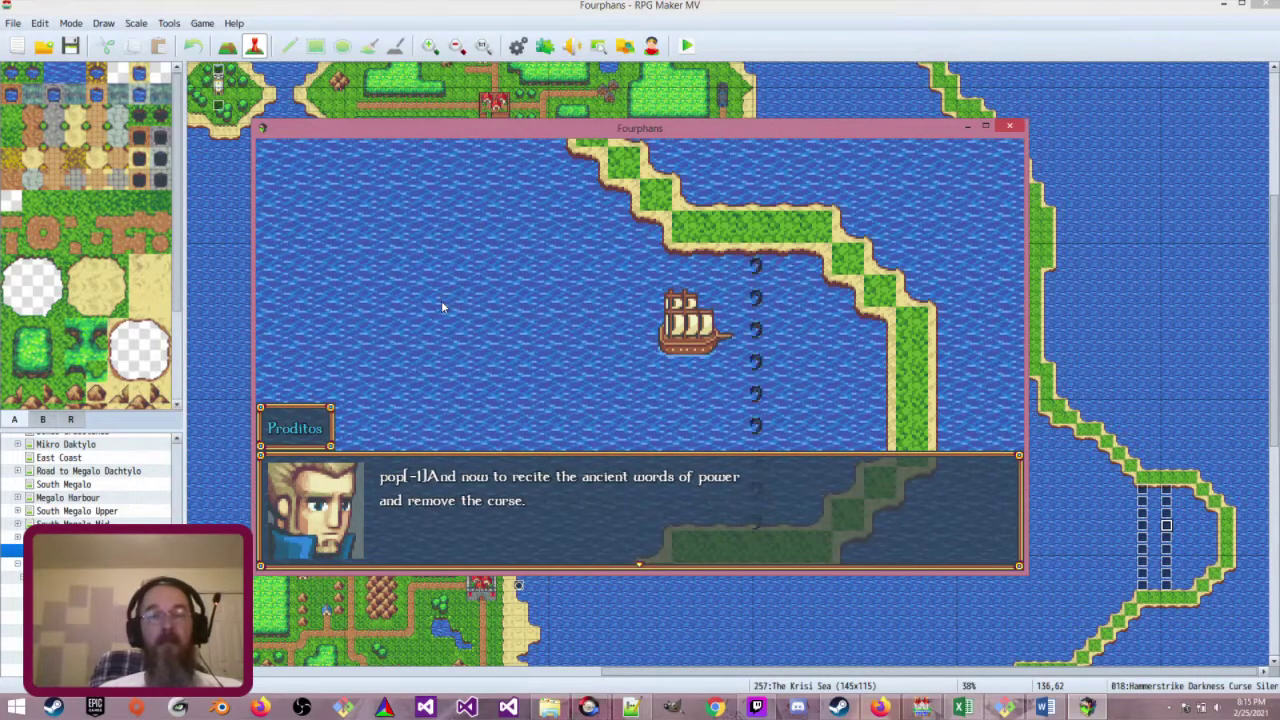
Play through Proditos' magic-words dialogue at the barrier and close the playtest
{"action": "key", "text": "Return"}
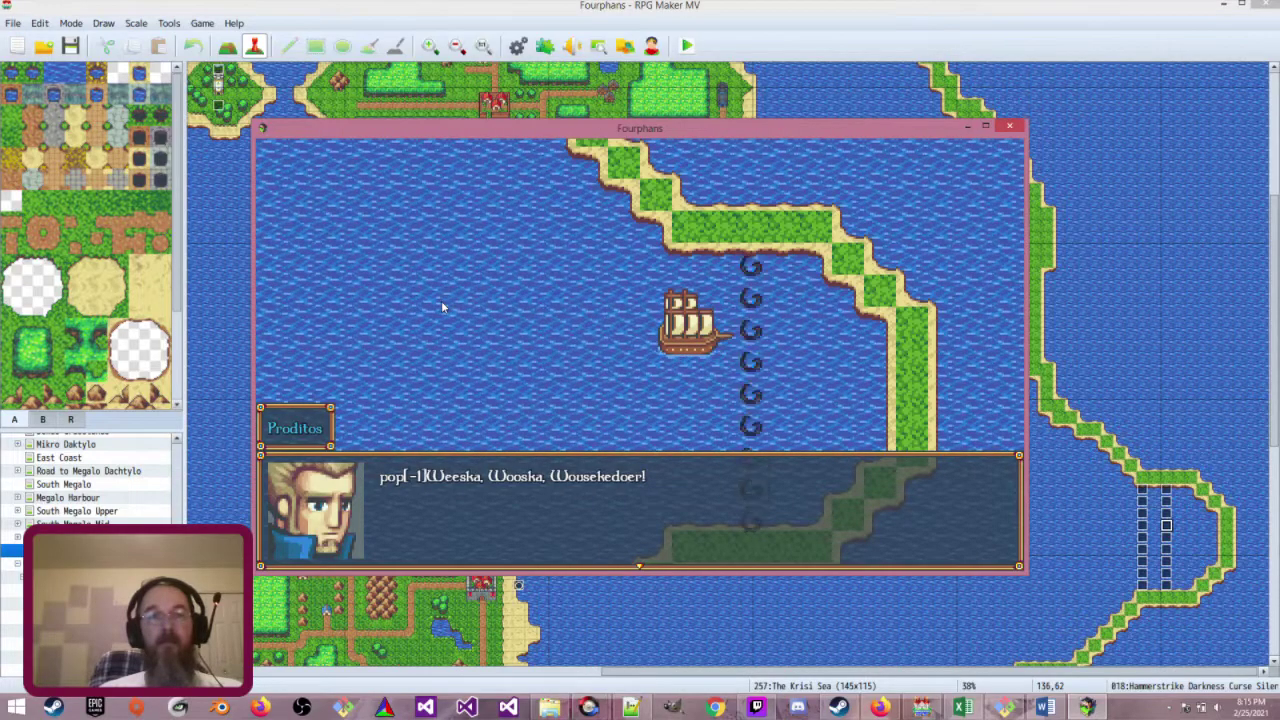
{"action": "key", "text": "Return"}
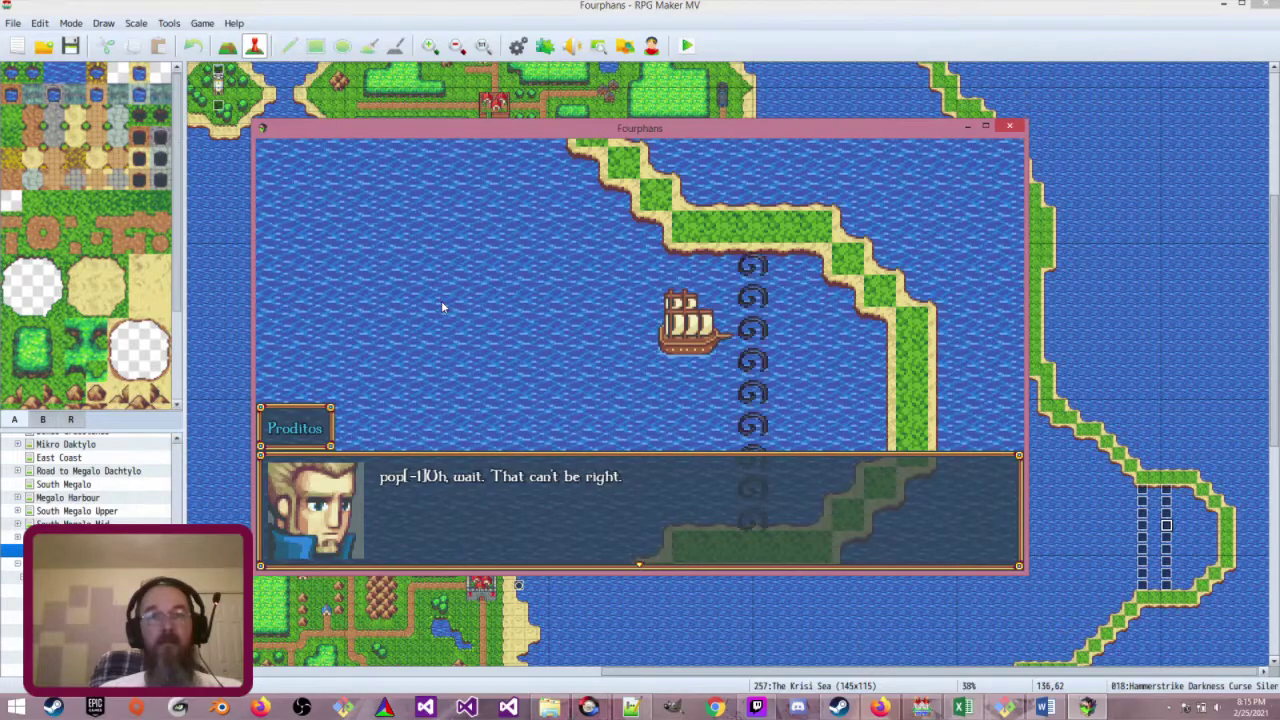
{"action": "key", "text": "Return"}
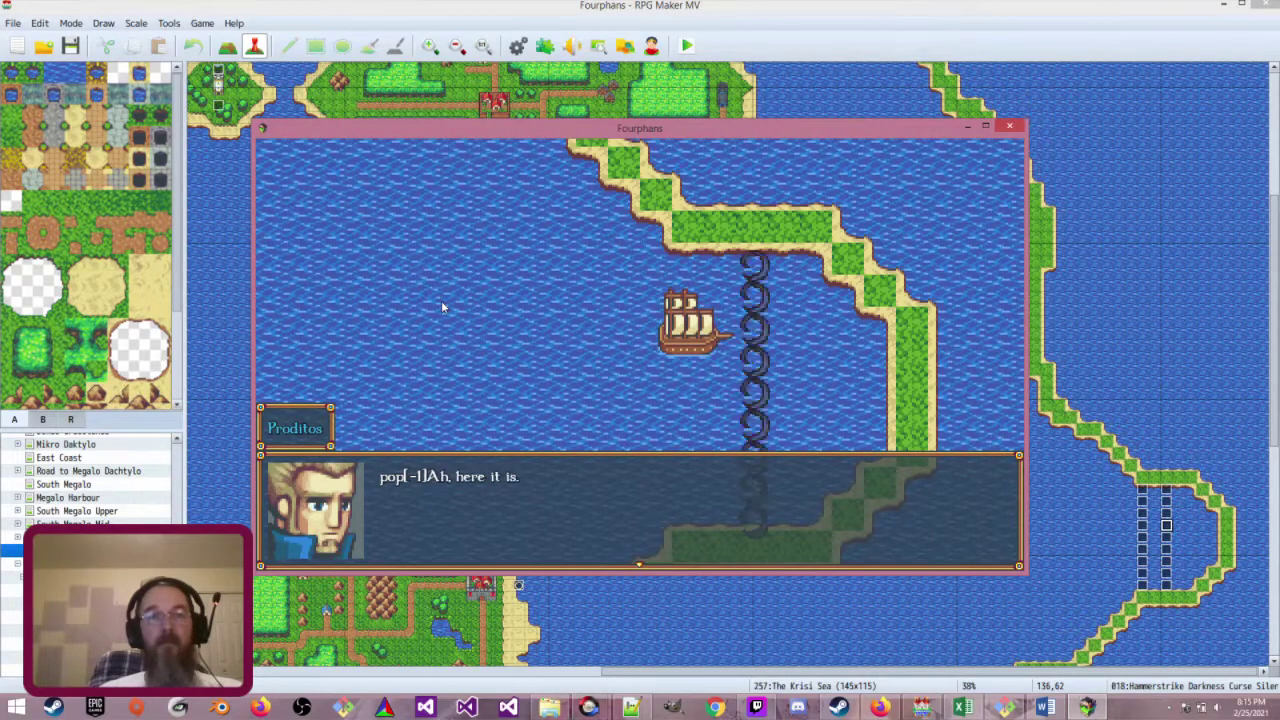
{"action": "key", "text": "Return"}
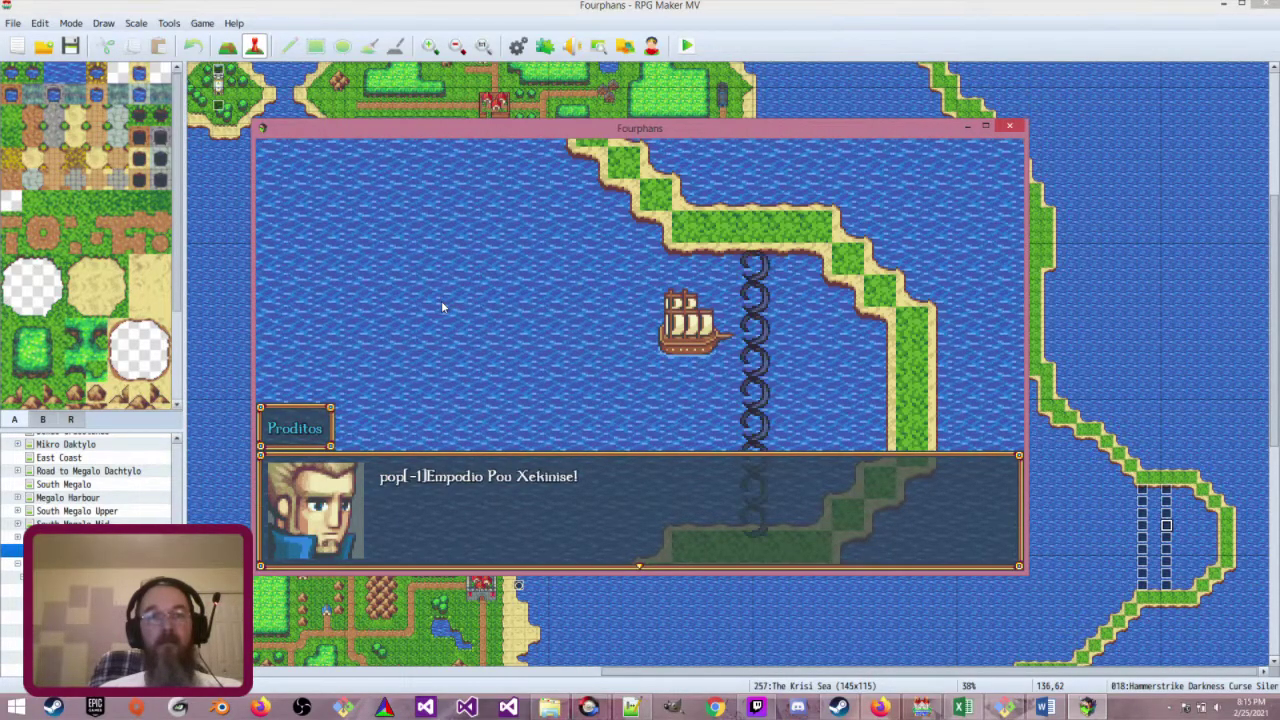
{"action": "key", "text": "Return"}
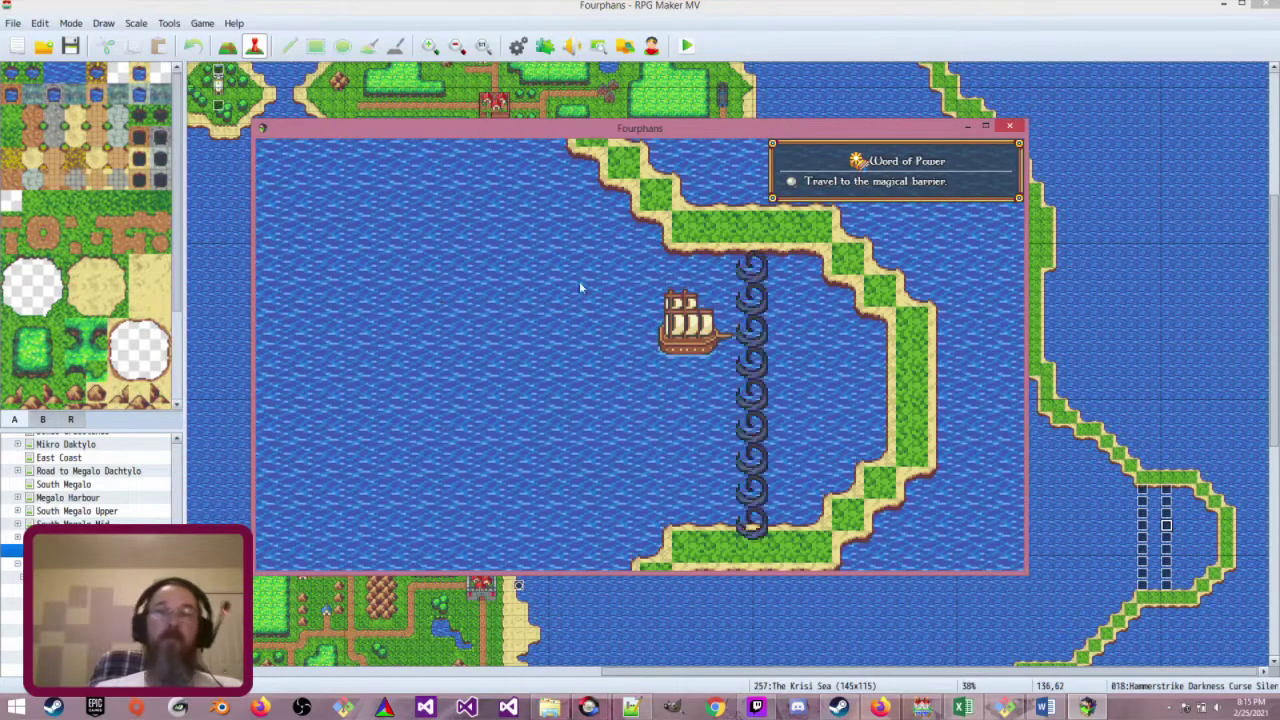
{"action": "left_click", "coordinate": [1010, 126]}
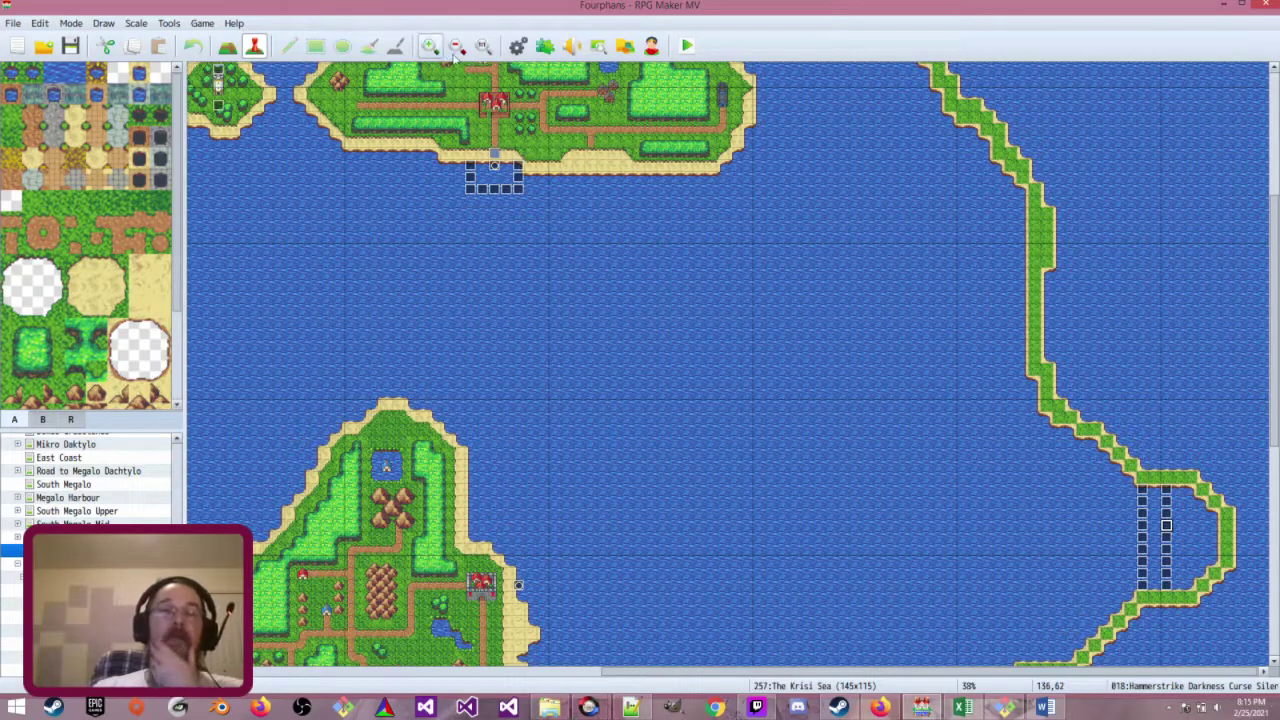
In the Hammerstrike Harbour Curse common event, add the missing backslash before pop[-1] in the "And now to recite the ancient words of power" text
{"action": "left_click", "coordinate": [517, 46]}
{"action": "scroll", "coordinate": [720, 415], "scroll_direction": "down", "scroll_amount": 5}
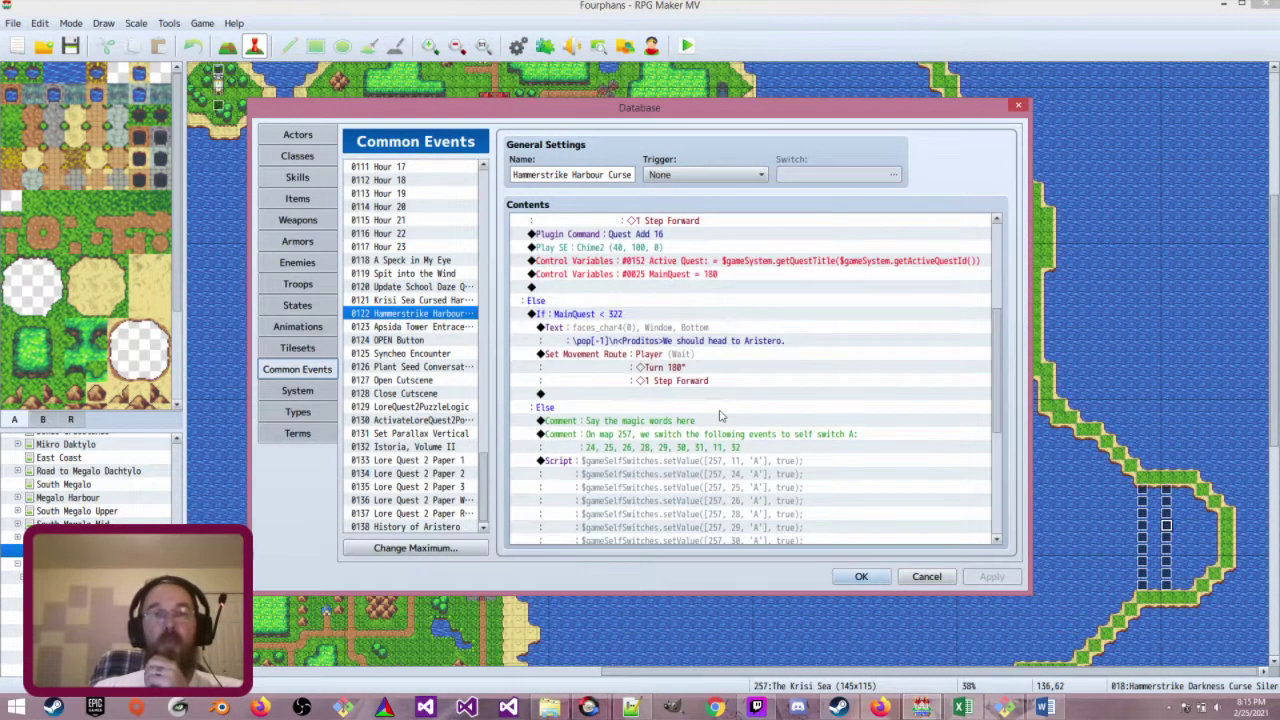
{"action": "scroll", "coordinate": [720, 415], "scroll_direction": "down", "scroll_amount": 5}
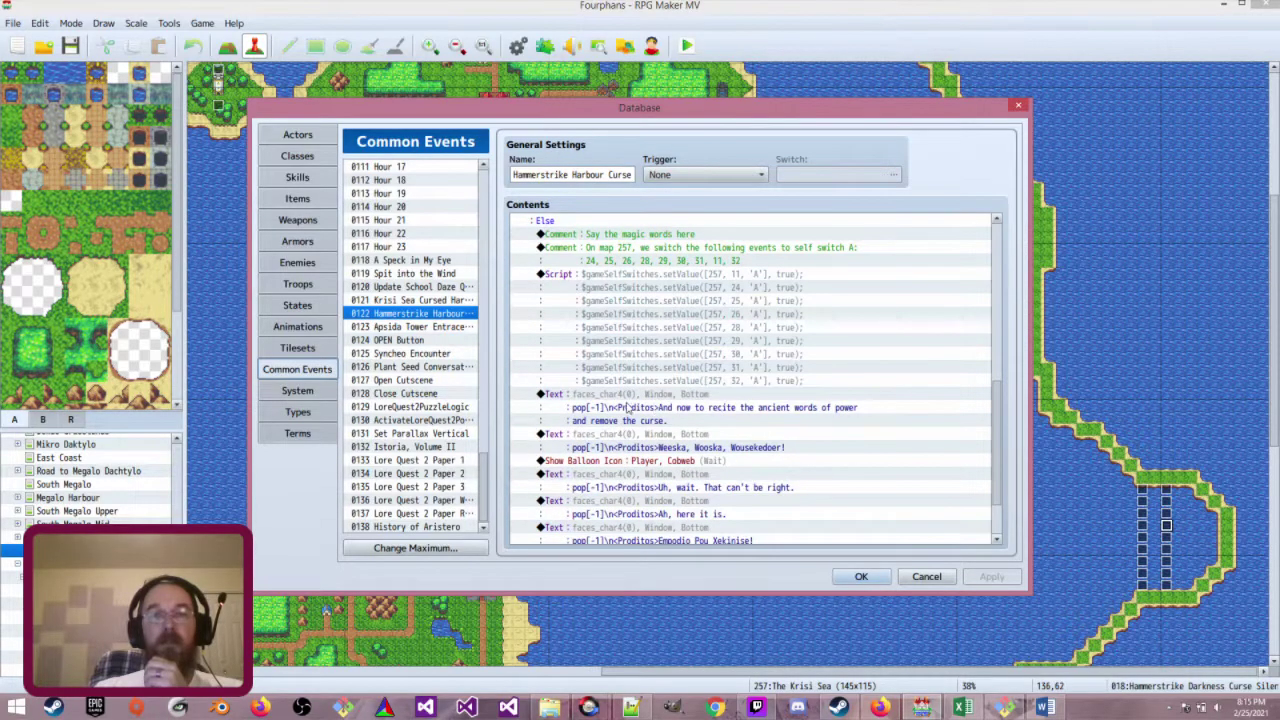
{"action": "left_click", "coordinate": [597, 404]}
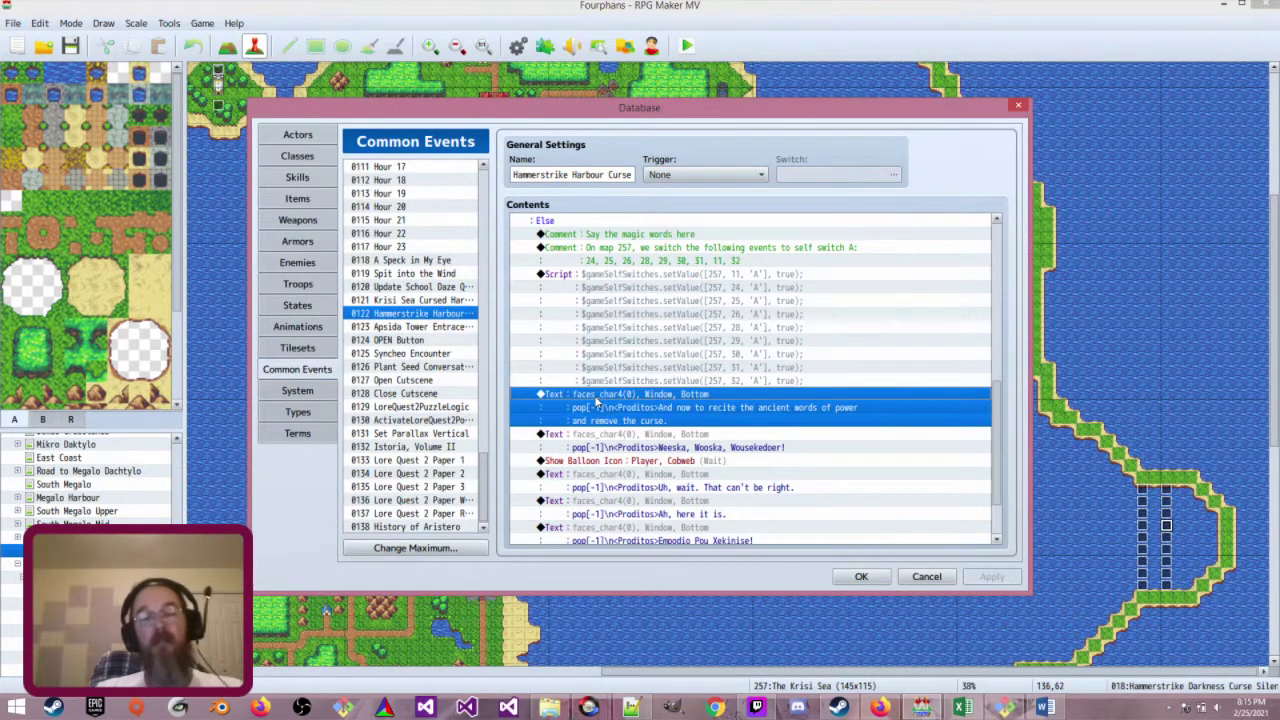
{"action": "double_click", "coordinate": [597, 404]}
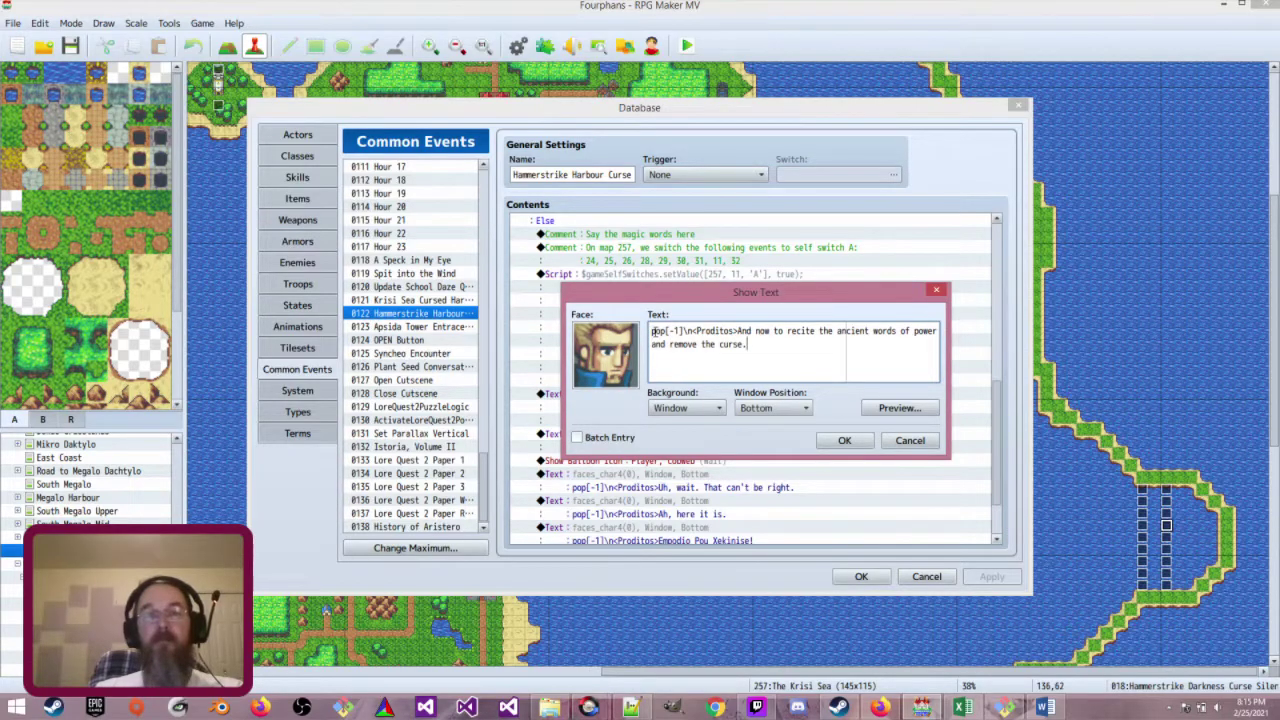
{"action": "type", "text": "\\"}
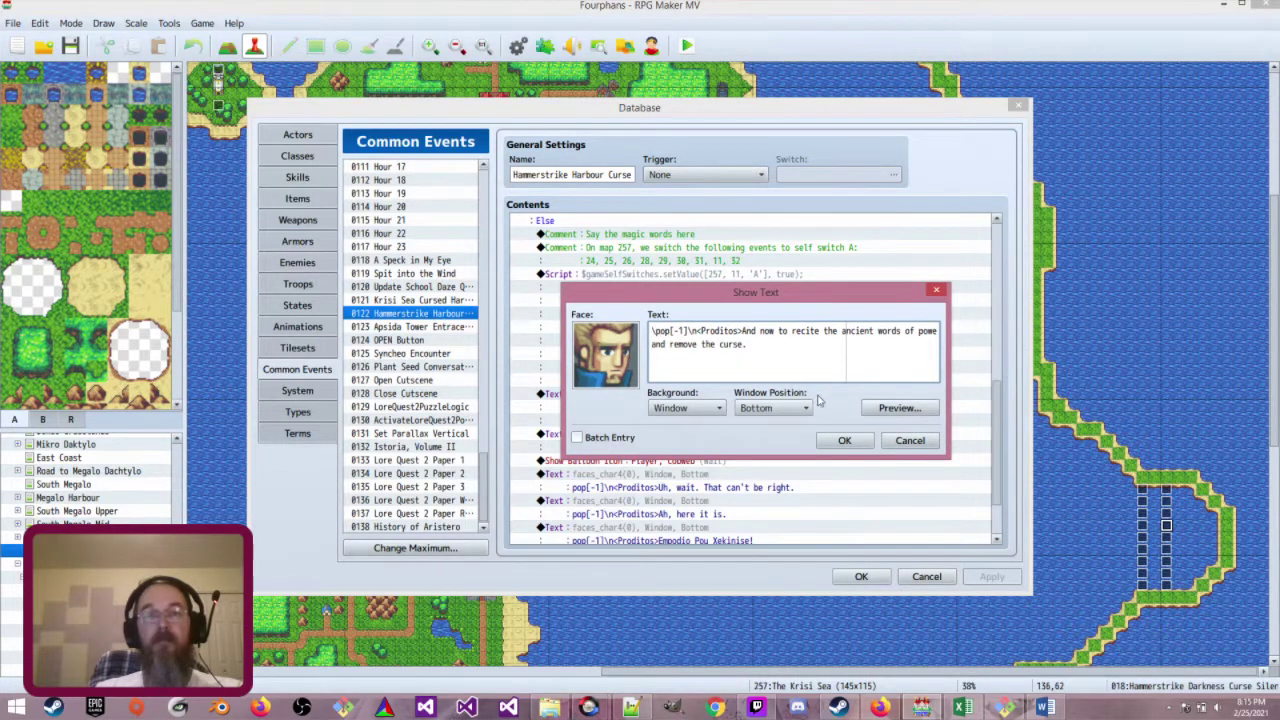
{"action": "left_click", "coordinate": [857, 440]}
Add the missing backslash before pop[-1] in the "Weeska, Wooska, Wousekedoer!" text
{"action": "double_click", "coordinate": [700, 435]}
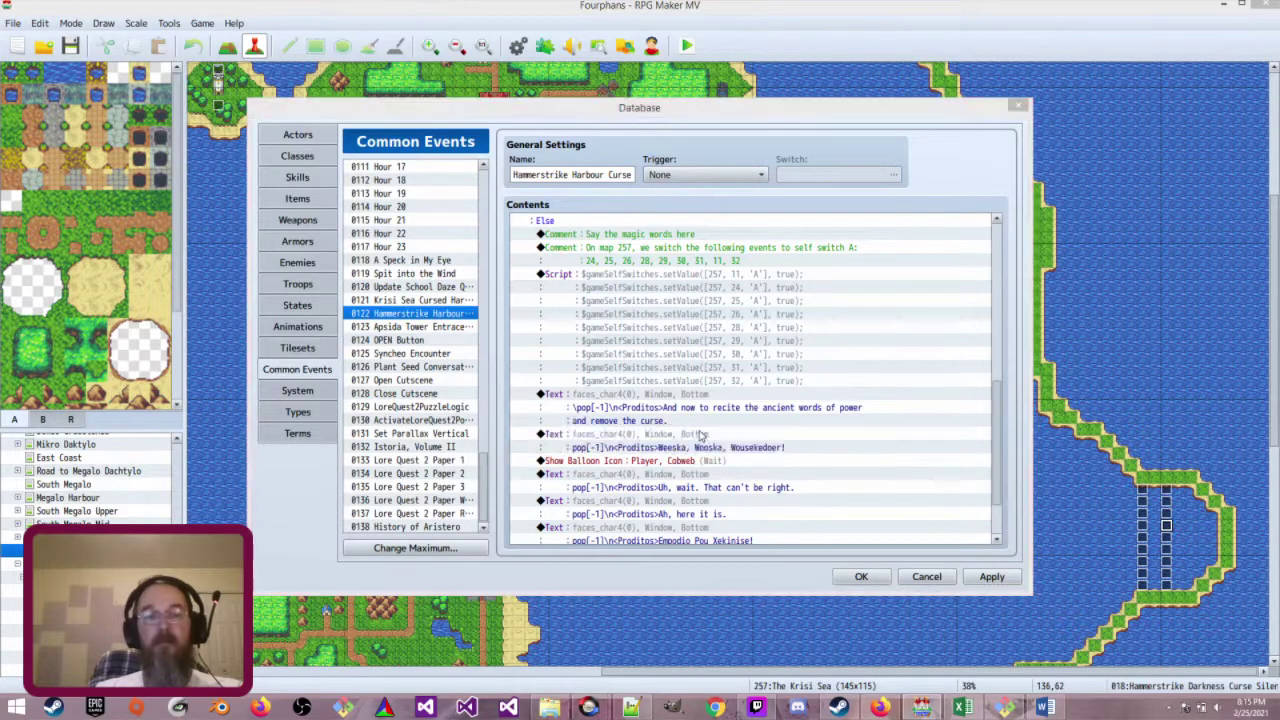
{"action": "left_click", "coordinate": [652, 331]}
{"action": "type", "text": "\\"}
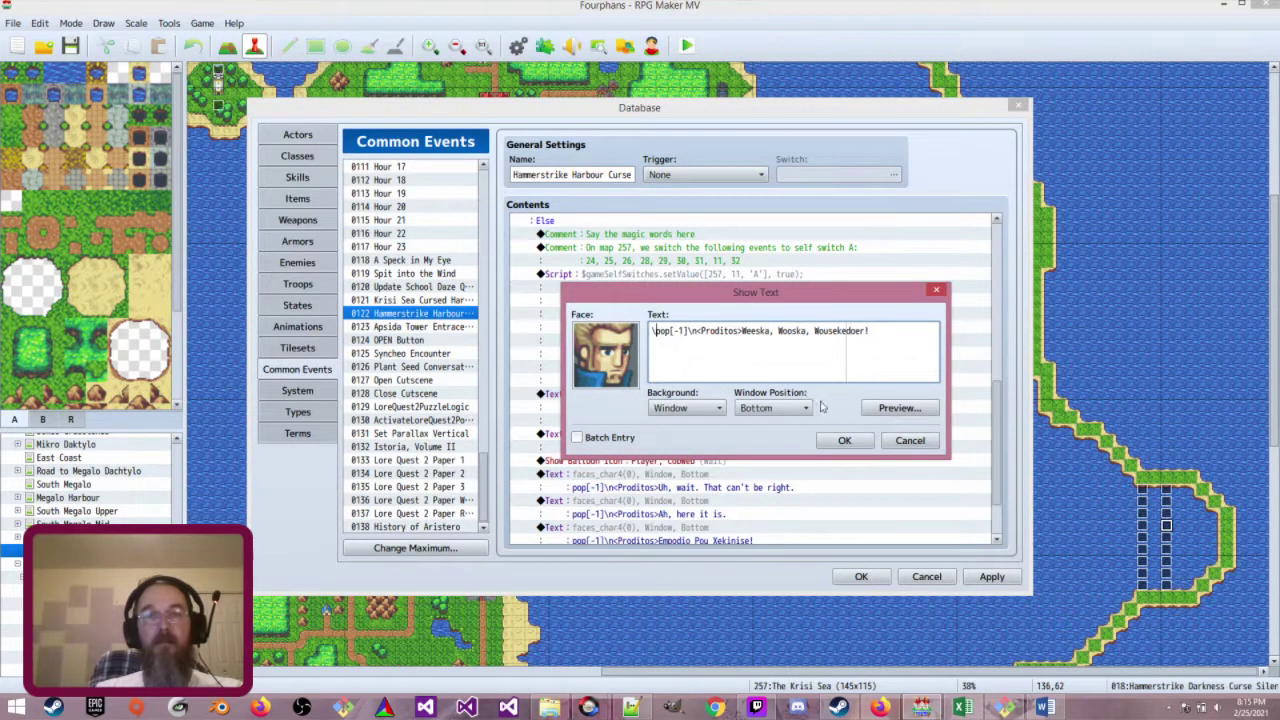
{"action": "left_click", "coordinate": [845, 440]}
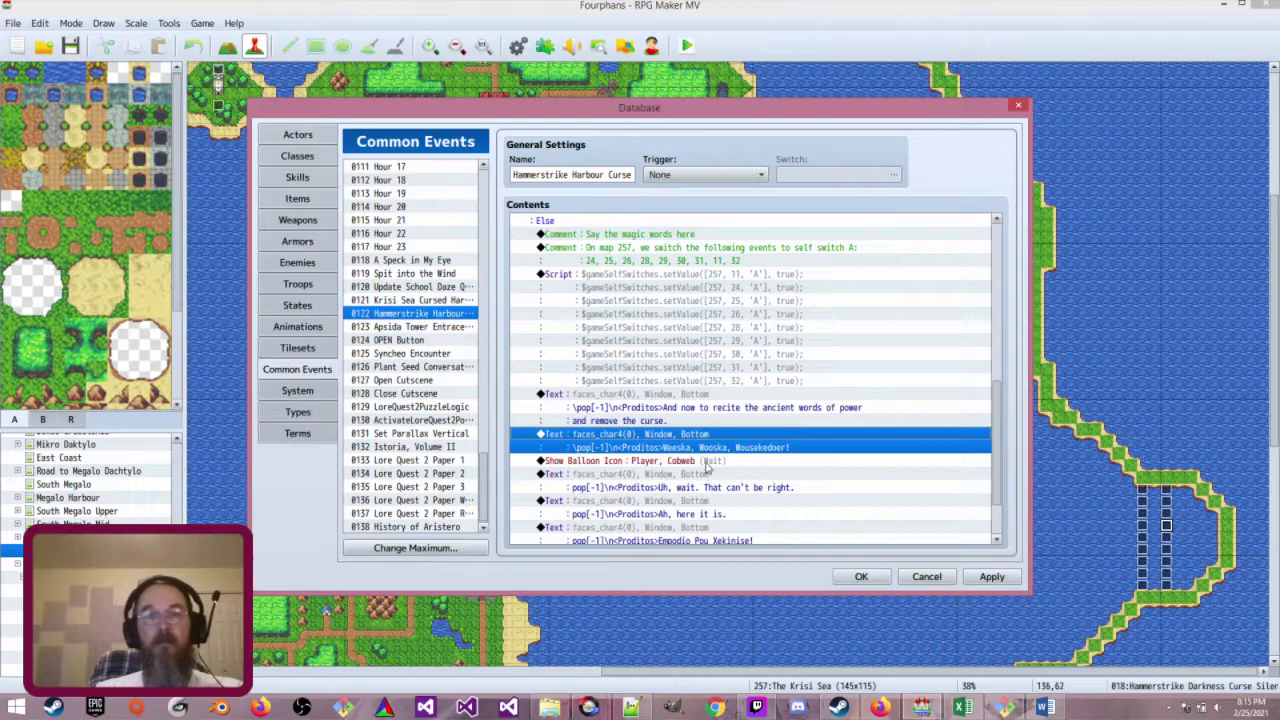
Change the player's balloon icon after the first magic words to Silence
{"action": "left_click", "coordinate": [713, 462]}
{"action": "double_click", "coordinate": [713, 462]}
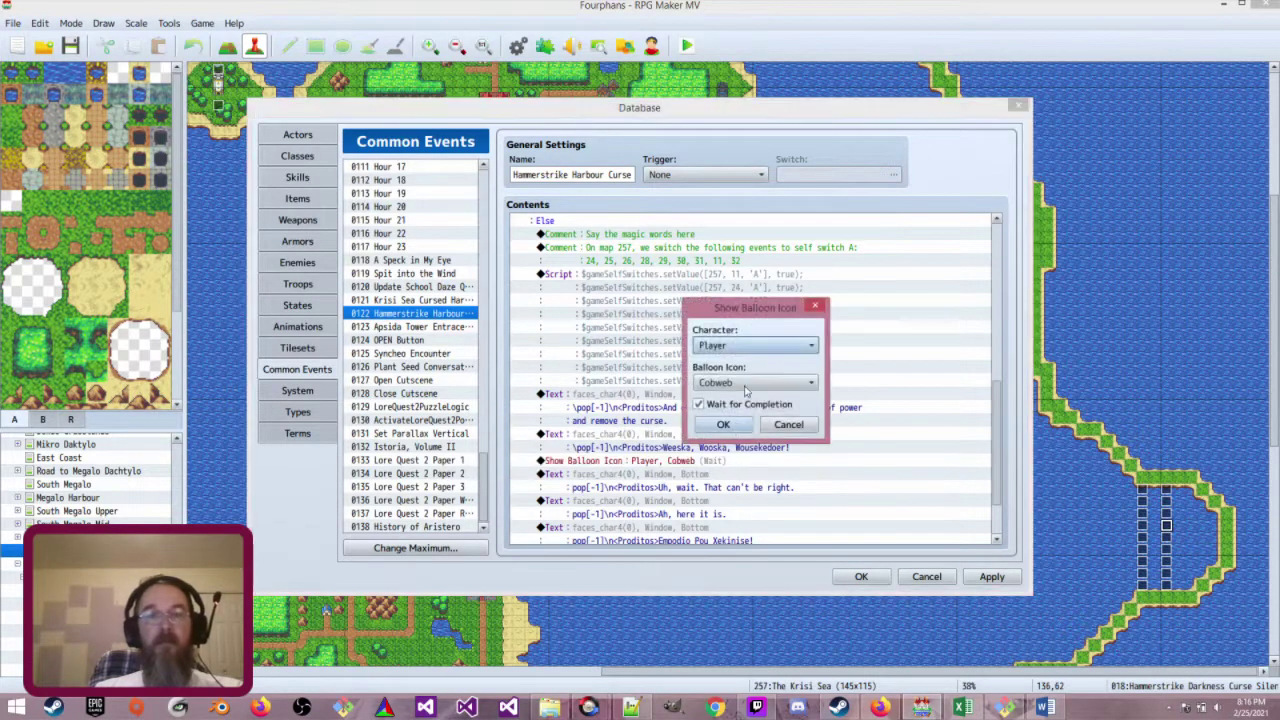
{"action": "left_click", "coordinate": [748, 384]}
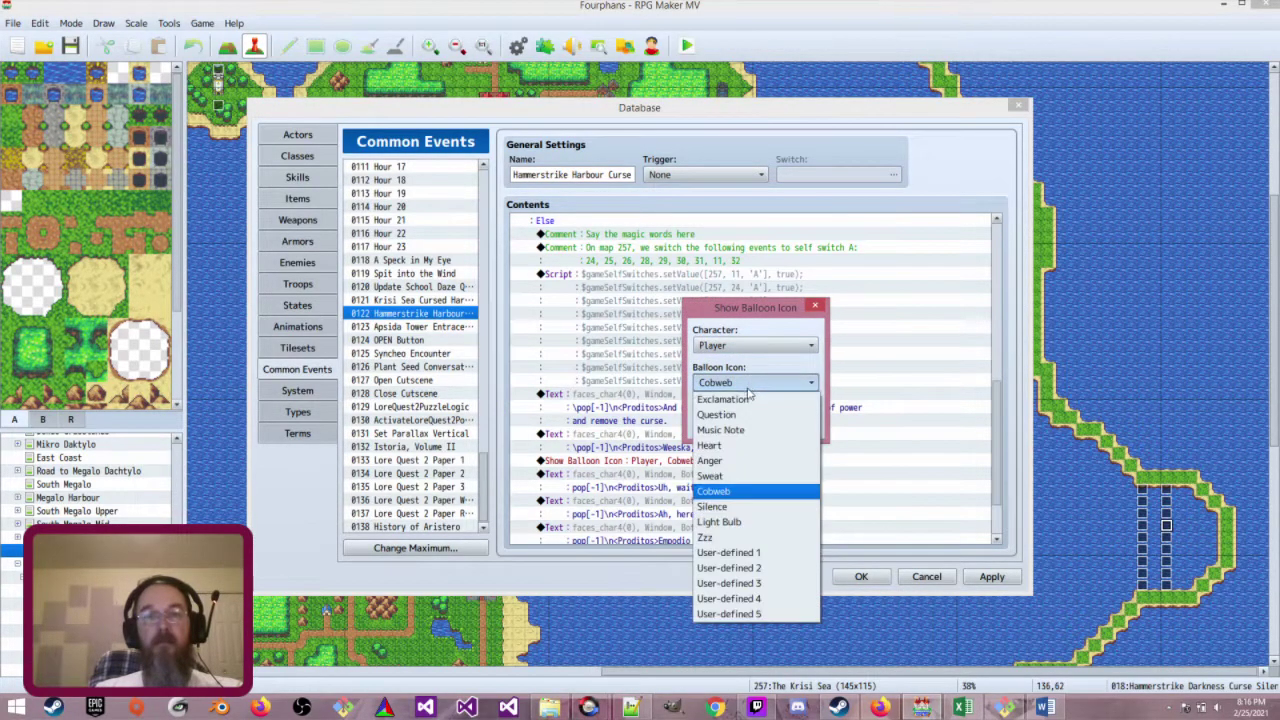
{"action": "left_click", "coordinate": [740, 506]}
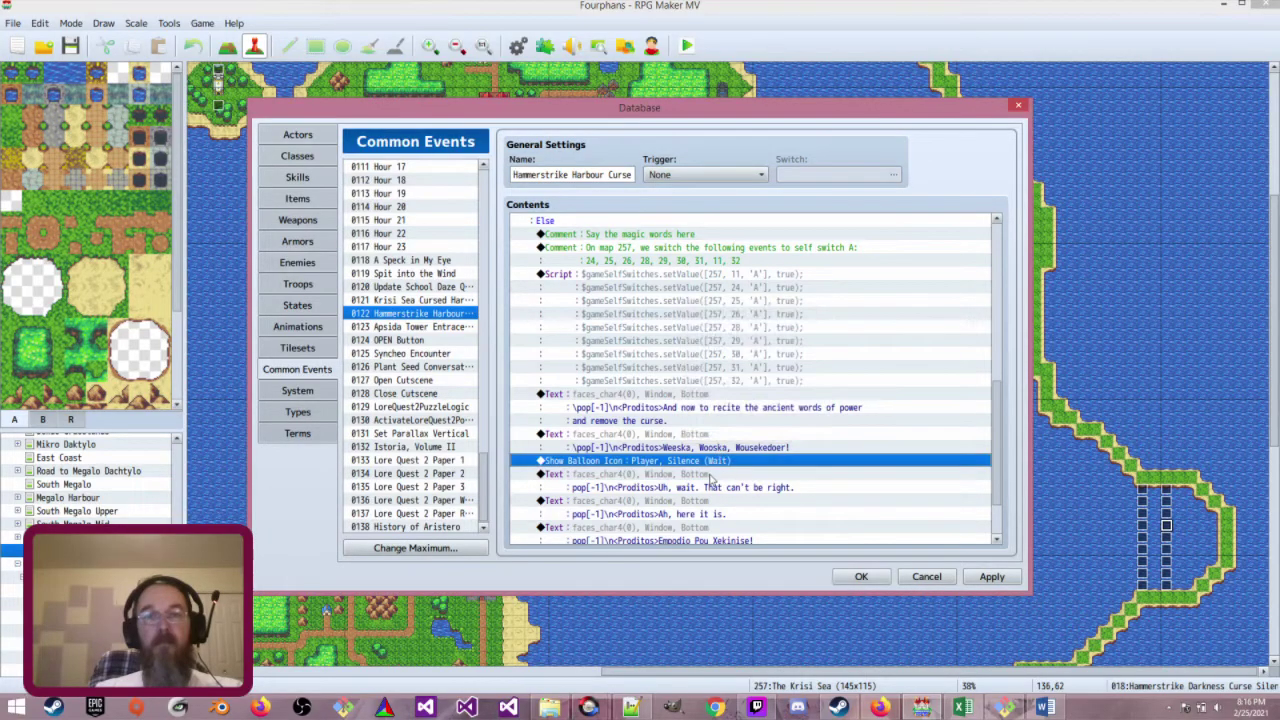
Add the missing backslash before pop[-1] in the "Uh, wait. That can't be right." and "Ah, here it is." texts
{"action": "left_click", "coordinate": [711, 479]}
{"action": "double_click", "coordinate": [711, 479]}
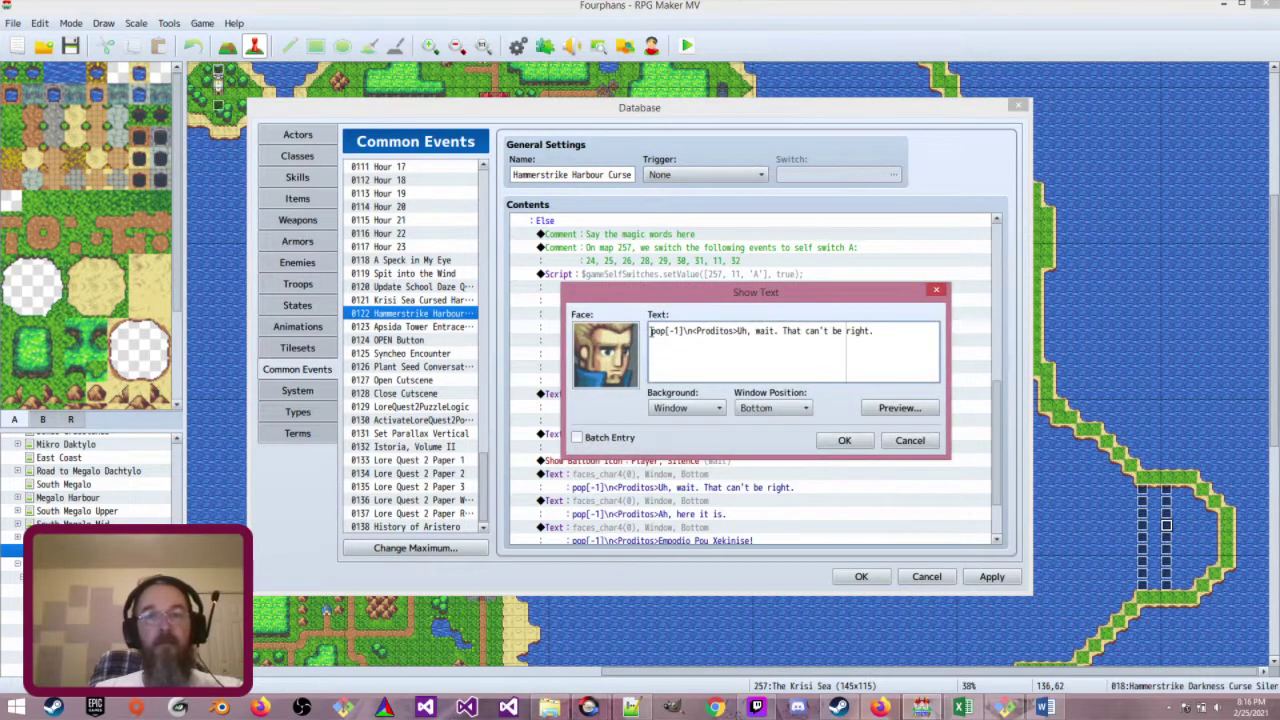
{"action": "type", "text": "\\"}
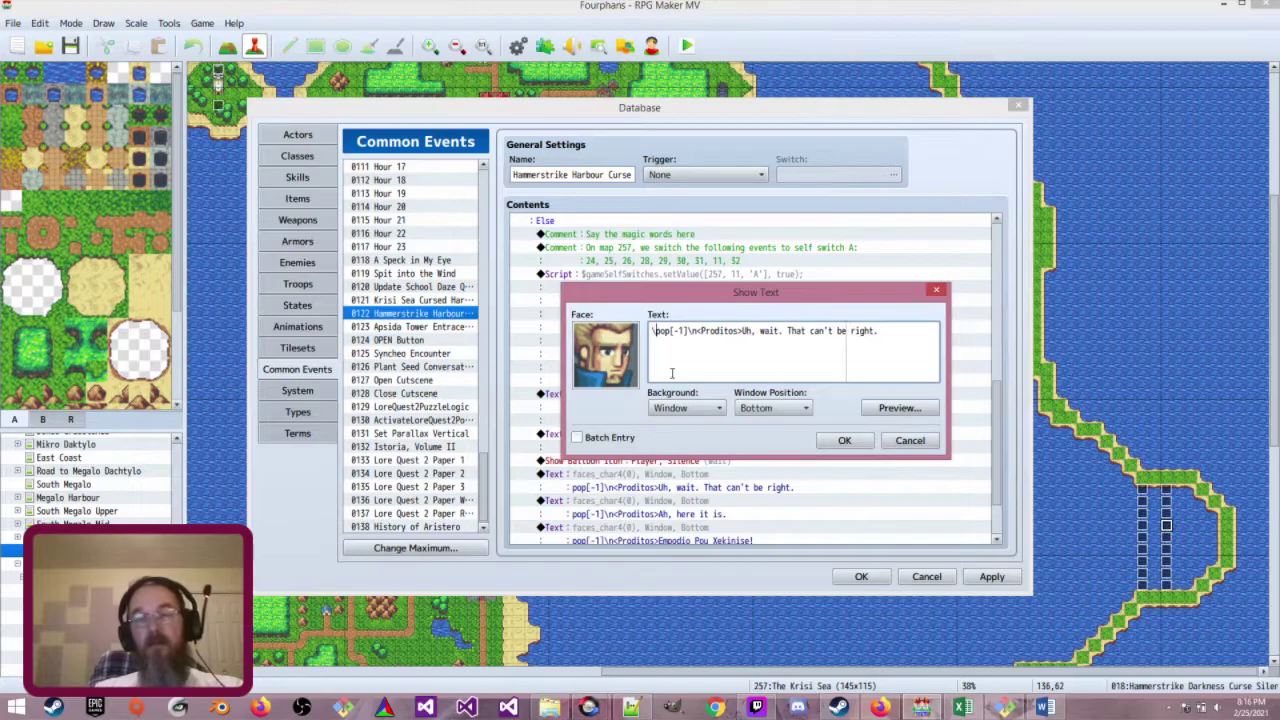
{"action": "left_click", "coordinate": [836, 440]}
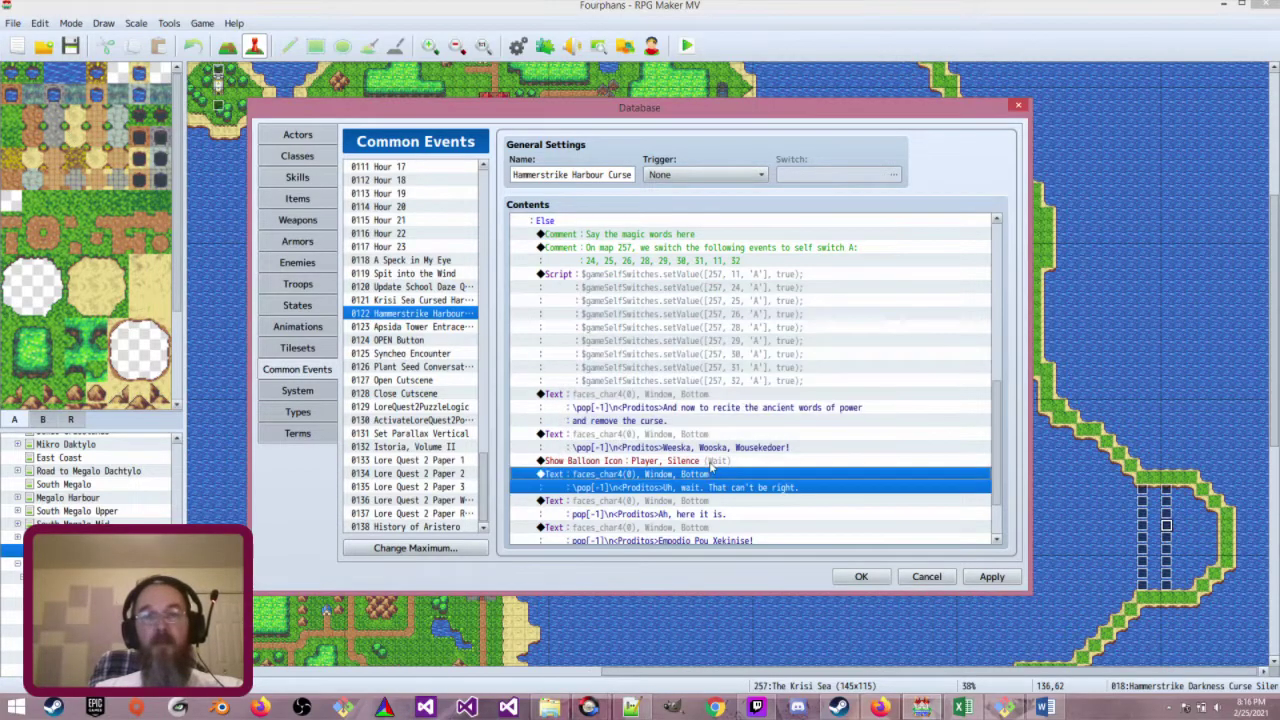
{"action": "left_click", "coordinate": [705, 500]}
{"action": "double_click", "coordinate": [705, 500]}
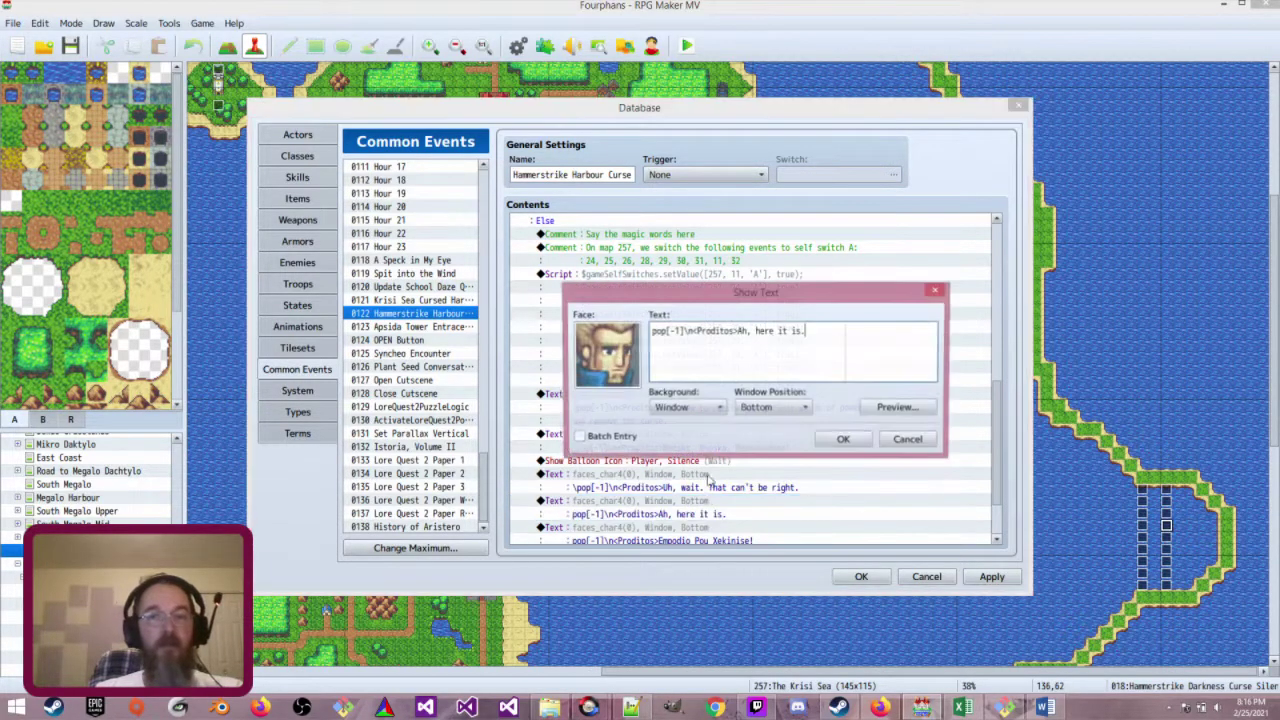
{"action": "type", "text": "\\"}
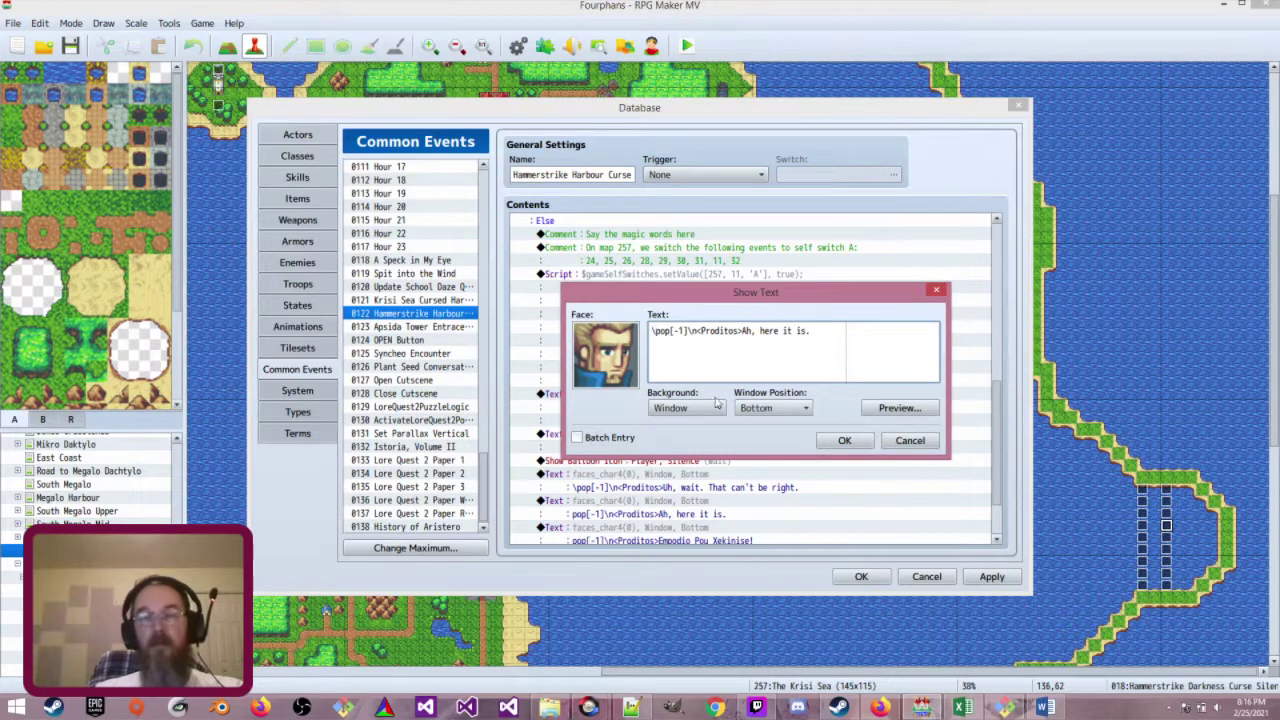
{"action": "left_click", "coordinate": [844, 440]}
Add the missing backslash before pop[-1] in the "Empodio Pou Xekinise!" text and accept the database changes
{"action": "scroll", "coordinate": [728, 467], "scroll_direction": "down", "scroll_amount": 2}
{"action": "scroll", "coordinate": [728, 467], "scroll_direction": "down", "scroll_amount": 1}
{"action": "left_click", "coordinate": [728, 467]}
{"action": "double_click", "coordinate": [728, 467]}
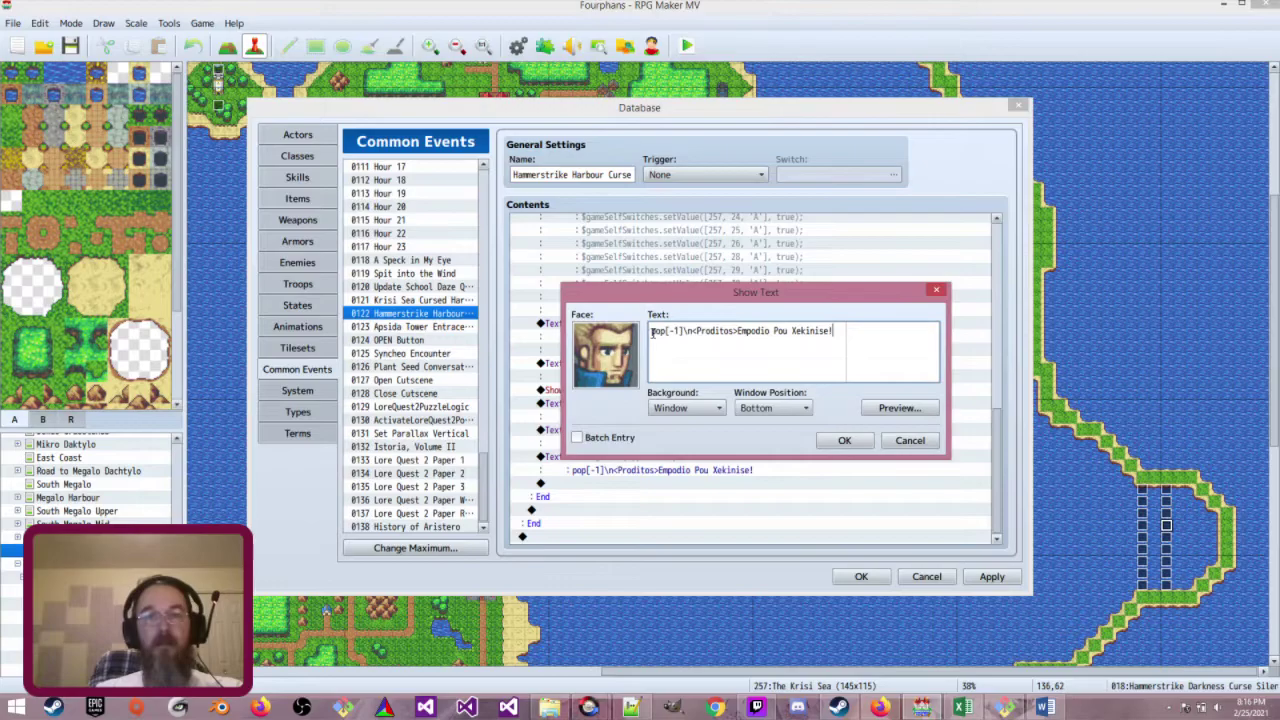
{"action": "type", "text": "\\"}
{"action": "left_click", "coordinate": [844, 440]}
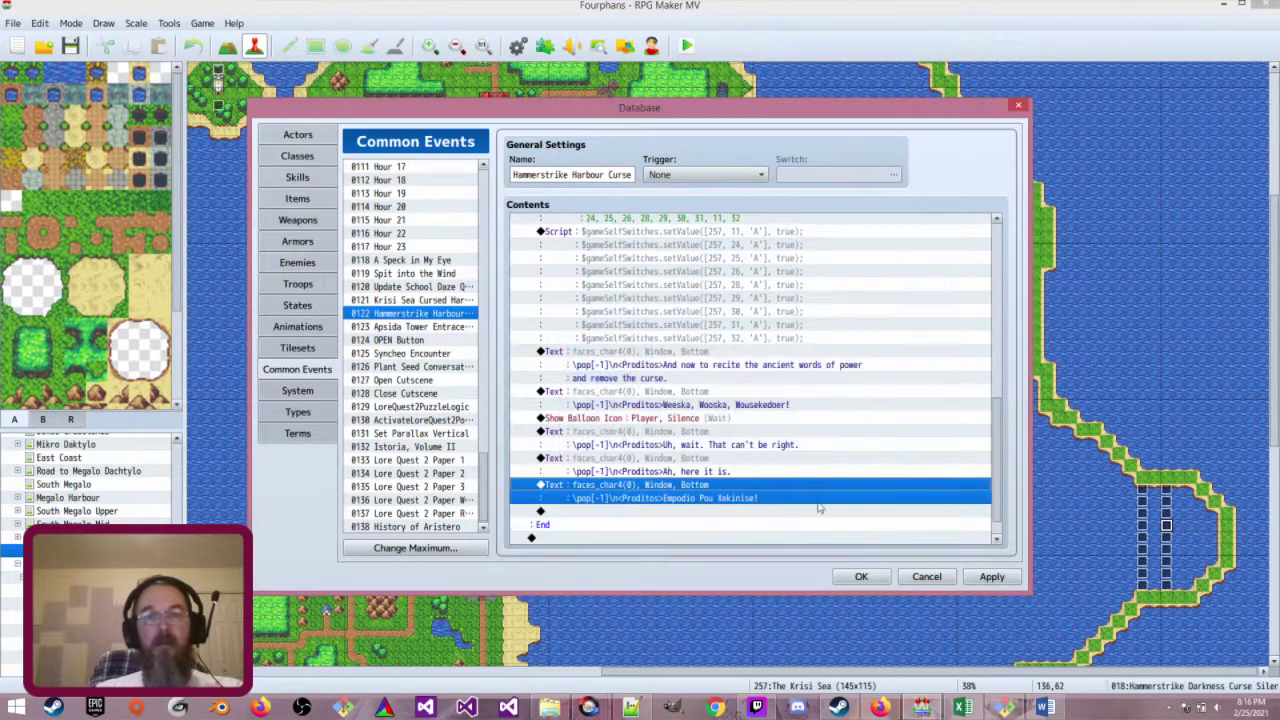
{"action": "left_click", "coordinate": [860, 576]}
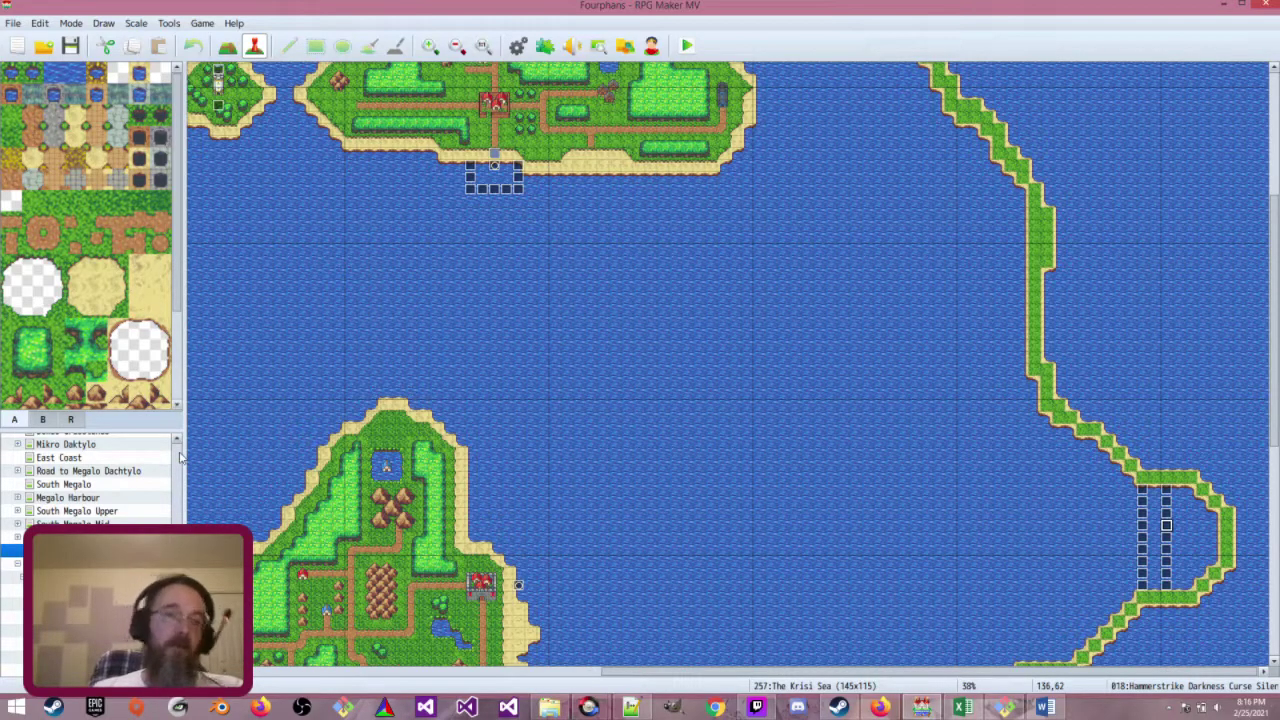
In event 001 on the Test start map, set the Transfer Player destination to The Krisi Sea (129,54), near the barrier
{"action": "scroll", "coordinate": [150, 470], "scroll_direction": "down", "scroll_amount": 5}
{"action": "scroll", "coordinate": [100, 478], "scroll_direction": "down", "scroll_amount": 5}
{"action": "scroll", "coordinate": [90, 480], "scroll_direction": "down", "scroll_amount": 3}
{"action": "left_click", "coordinate": [100, 586]}
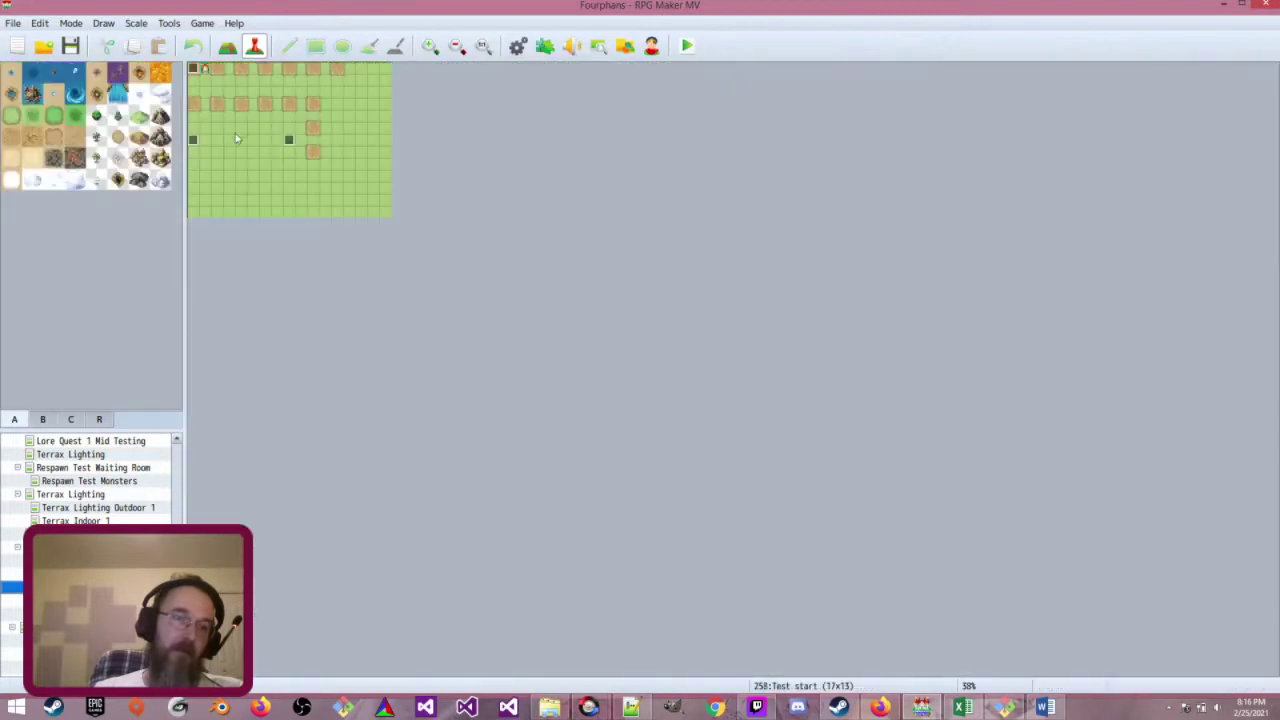
{"action": "double_click", "coordinate": [197, 72]}
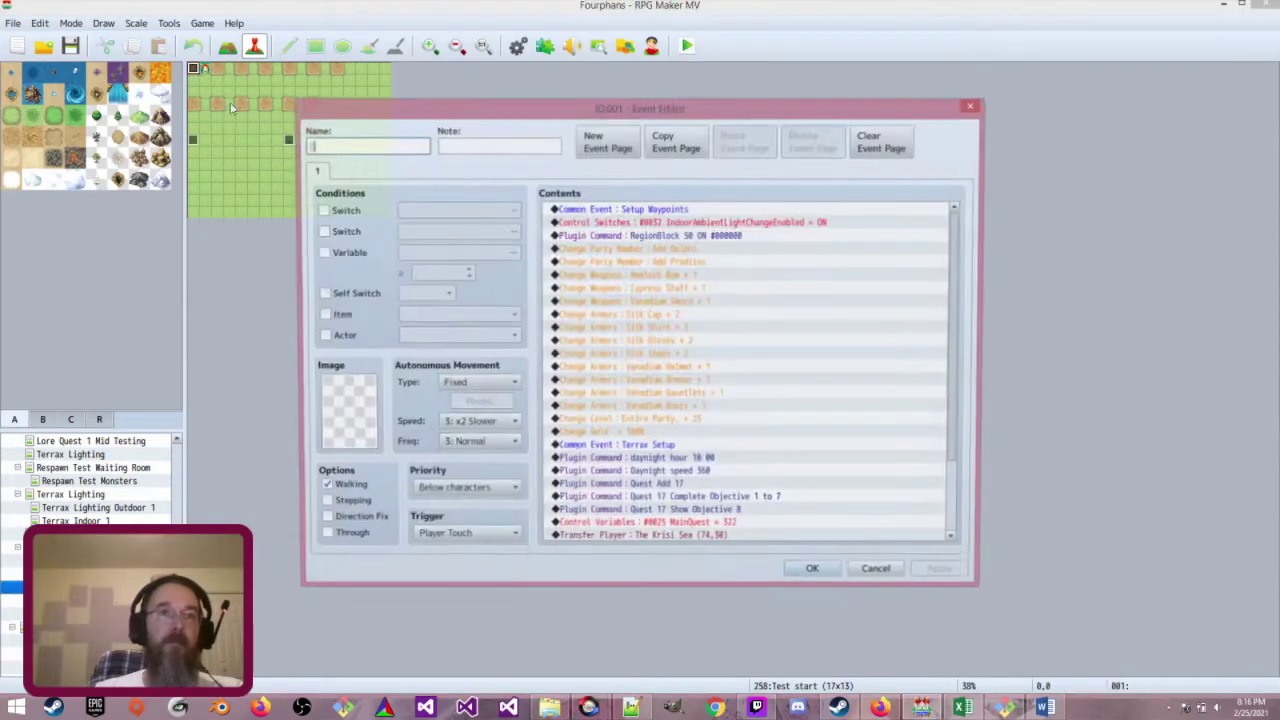
{"action": "scroll", "coordinate": [748, 489], "scroll_direction": "down", "scroll_amount": 2}
{"action": "double_click", "coordinate": [750, 449]}
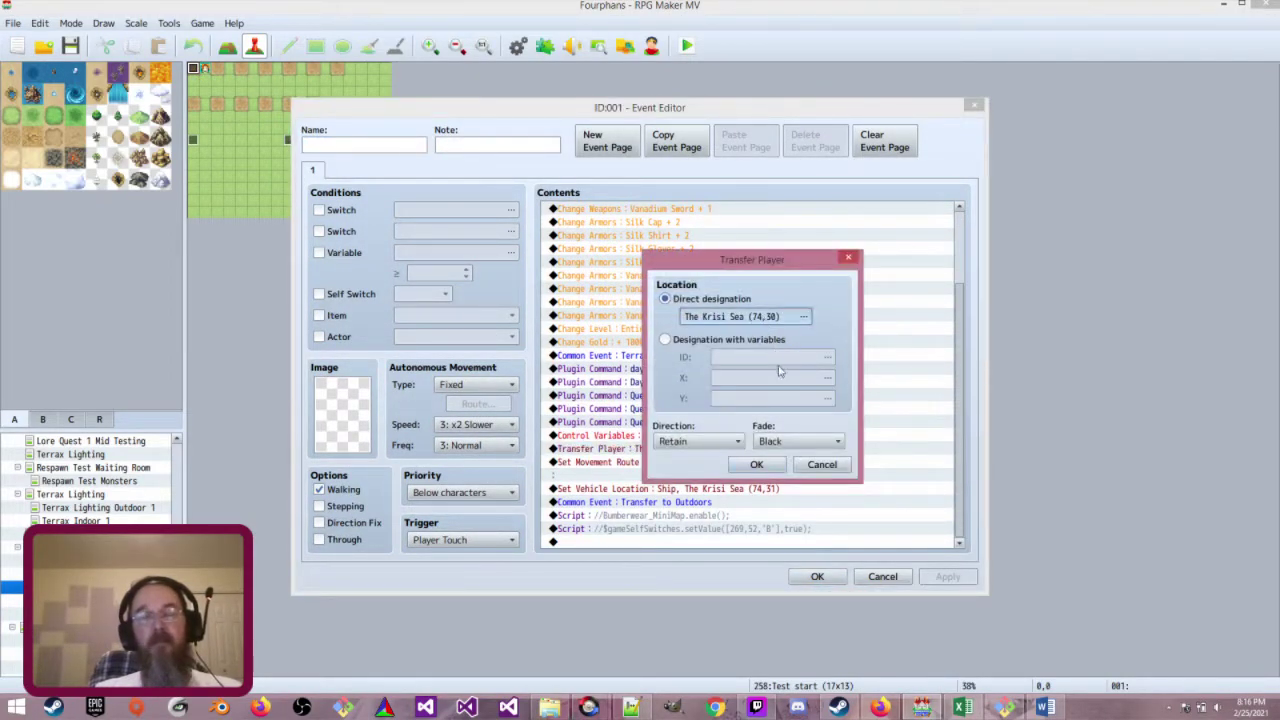
{"action": "key", "text": "space"}
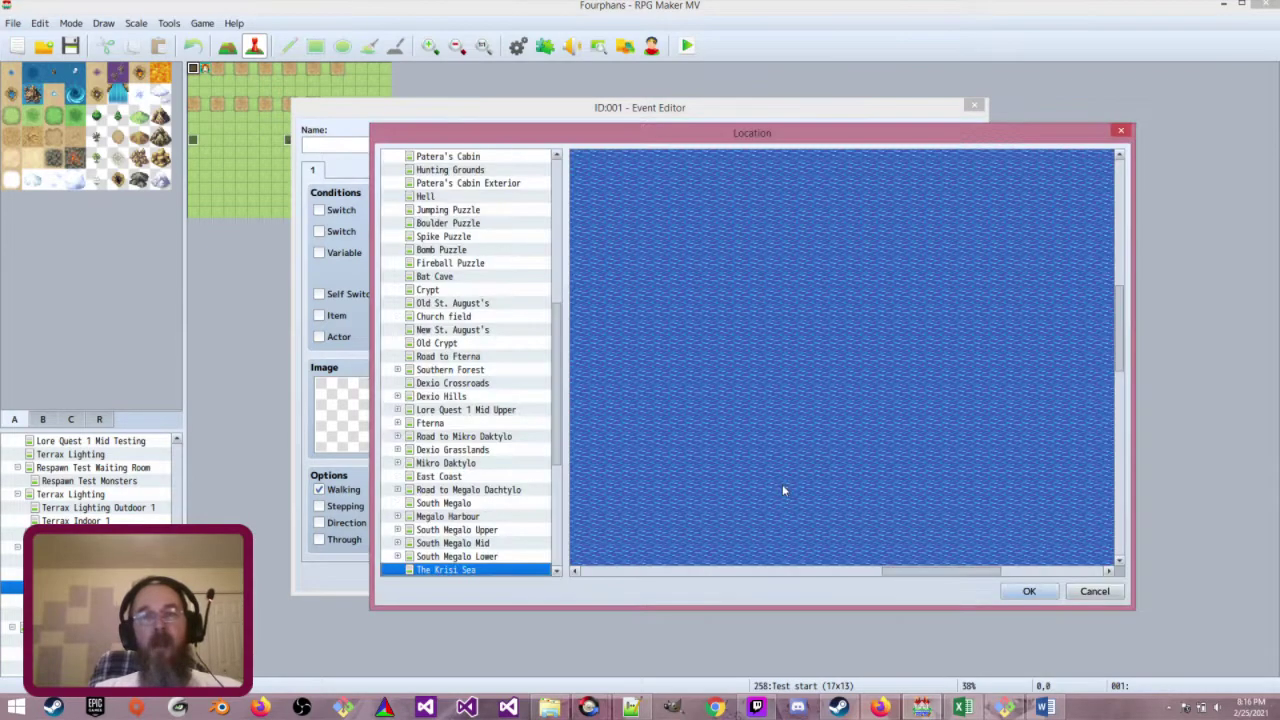
{"action": "left_click_drag", "start_coordinate": [921, 573], "coordinate": [1065, 555]}
{"action": "scroll", "coordinate": [1065, 555], "scroll_direction": "down", "scroll_amount": 2}
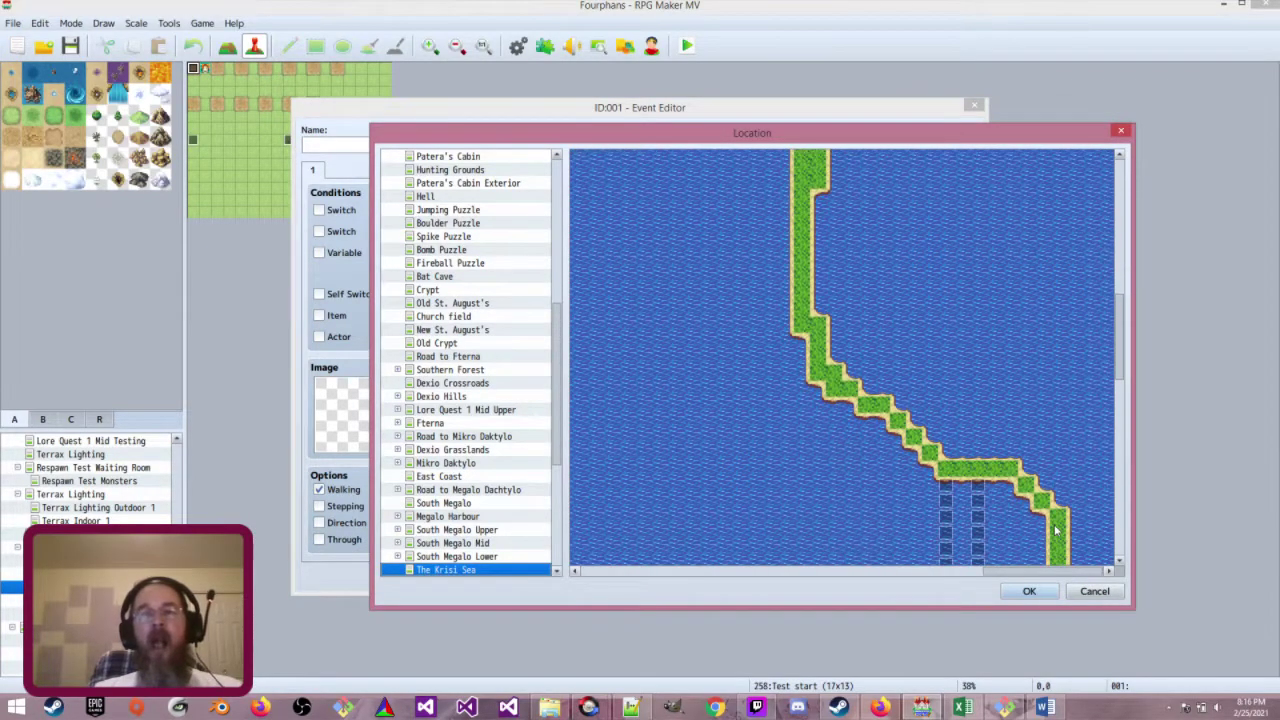
{"action": "left_click", "coordinate": [866, 378]}
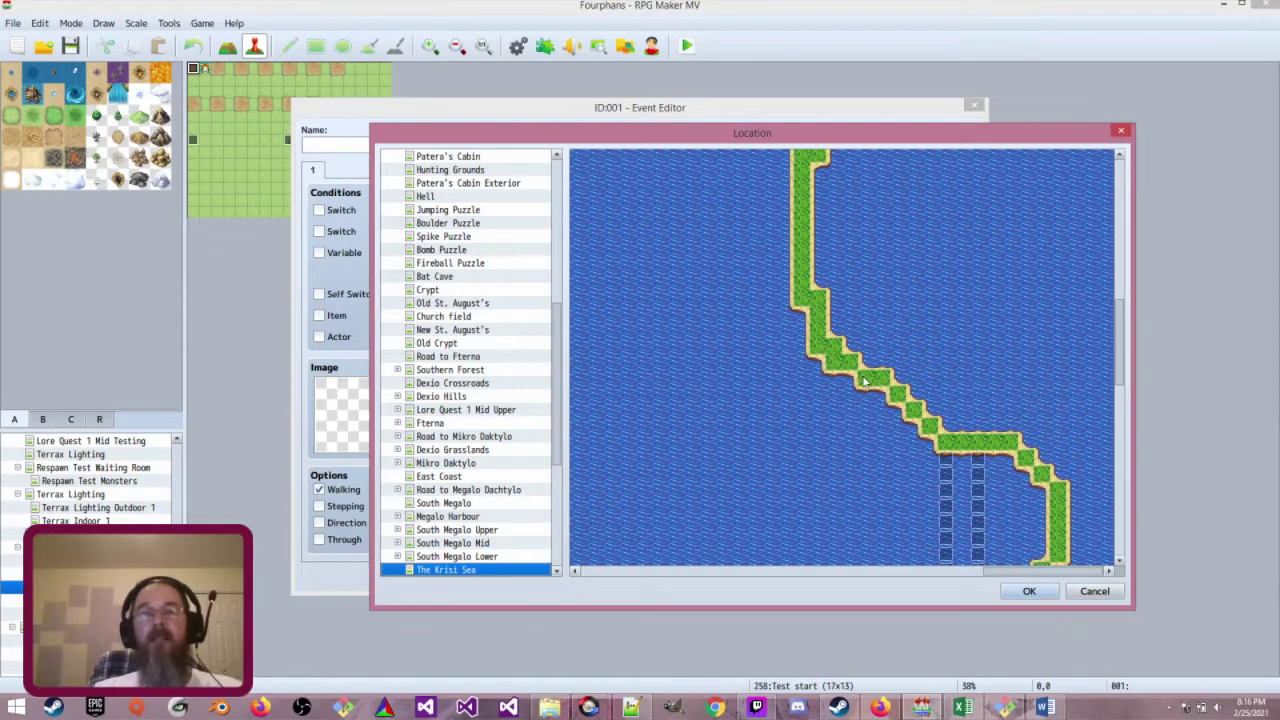
{"action": "left_click", "coordinate": [1029, 591]}
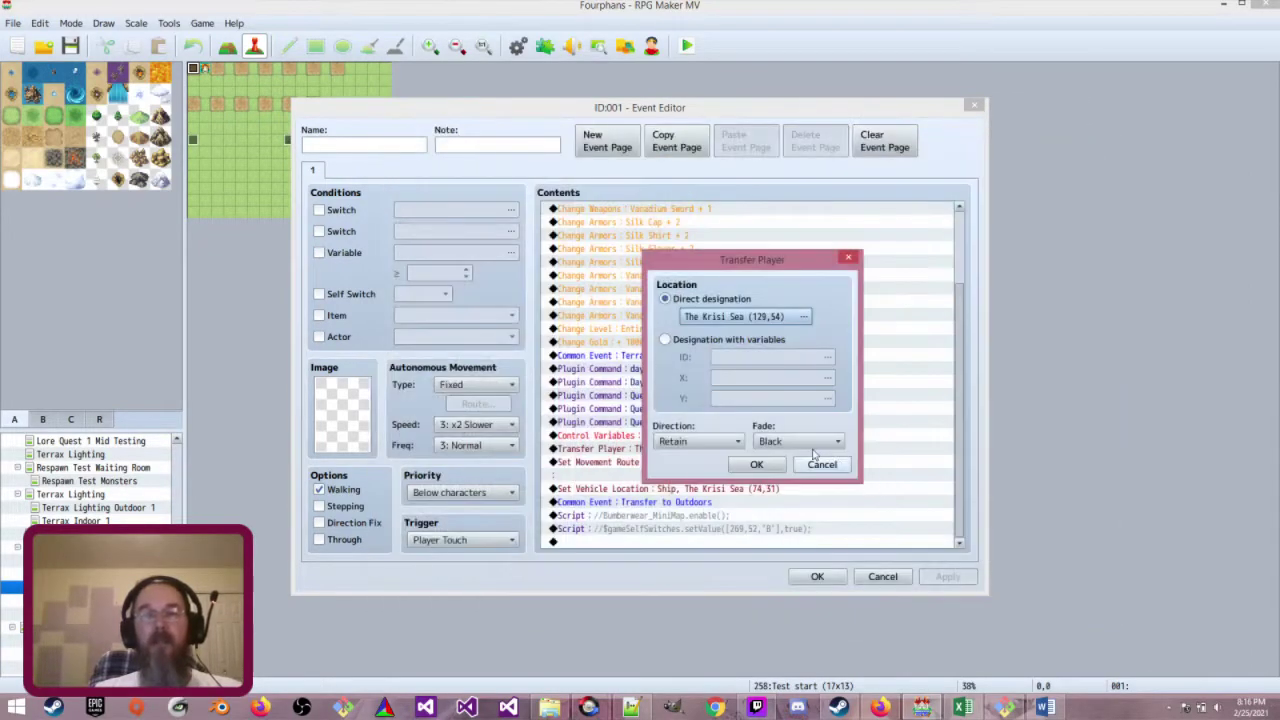
{"action": "left_click", "coordinate": [797, 460]}
Set the ship's vehicle location in the same event to The Krisi Sea (129,55)
{"action": "double_click", "coordinate": [770, 503]}
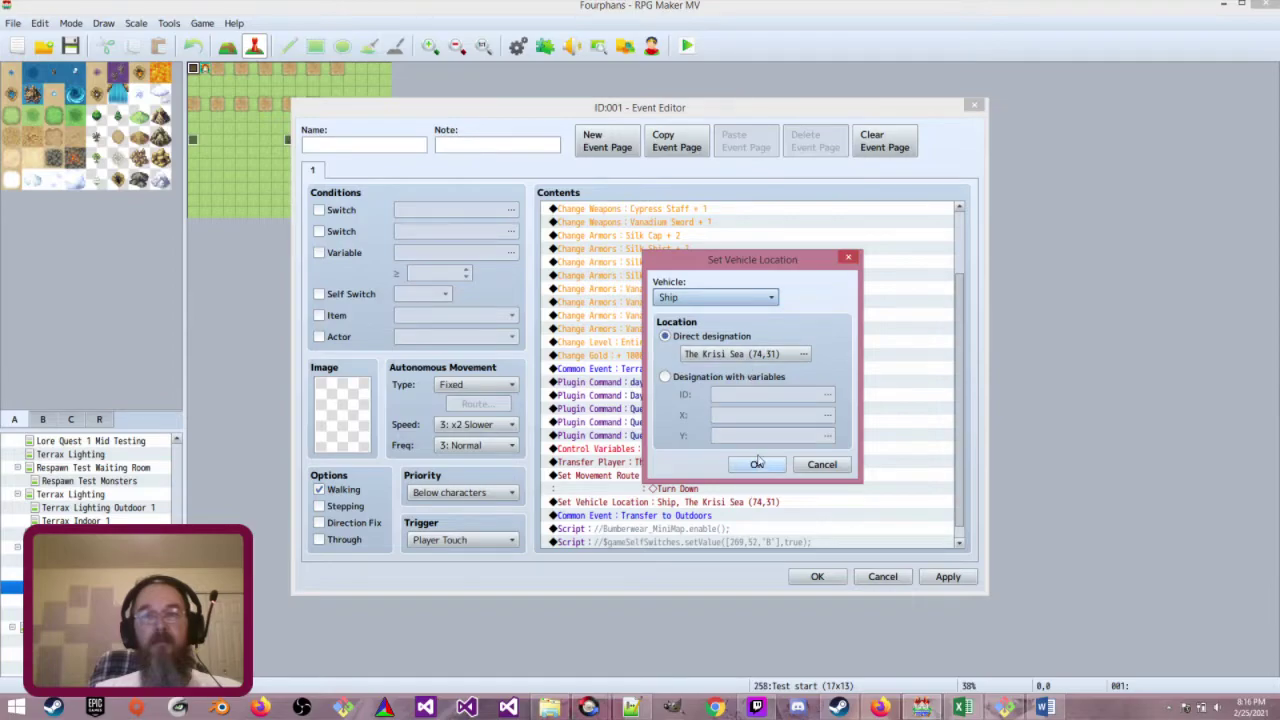
{"action": "left_click", "coordinate": [748, 358]}
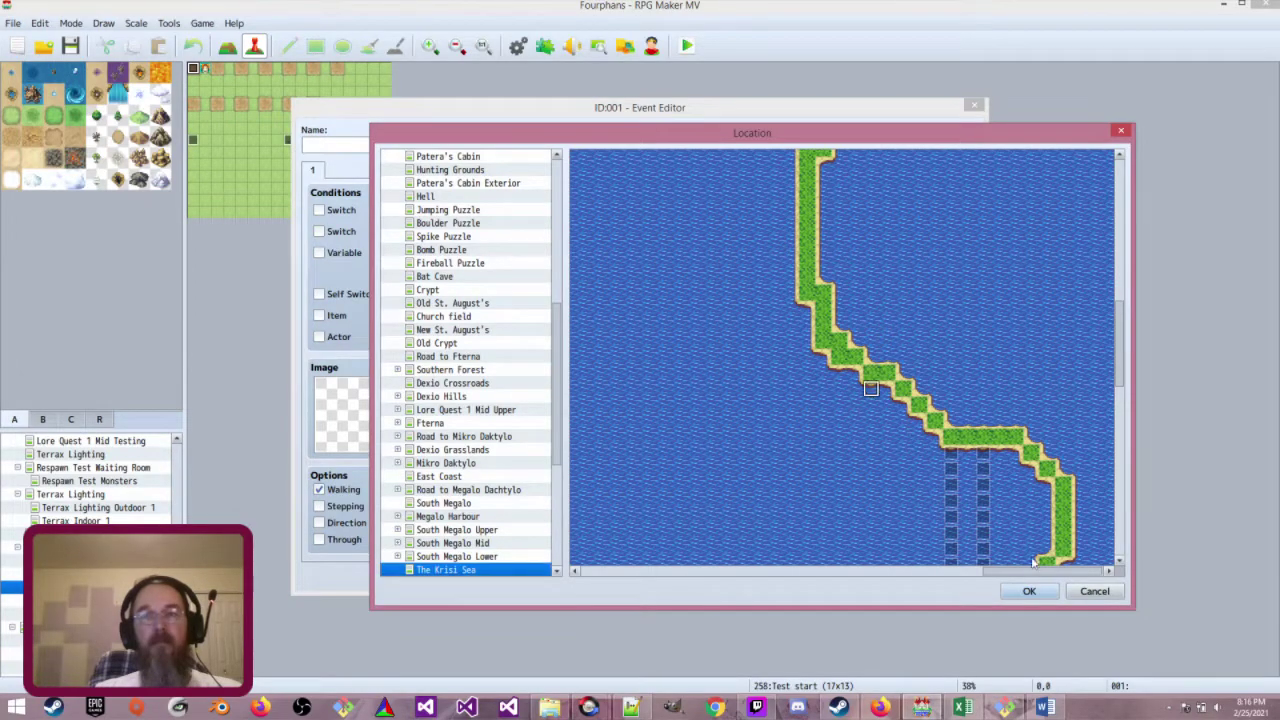
{"action": "left_click", "coordinate": [1031, 590]}
{"action": "left_click", "coordinate": [757, 463]}
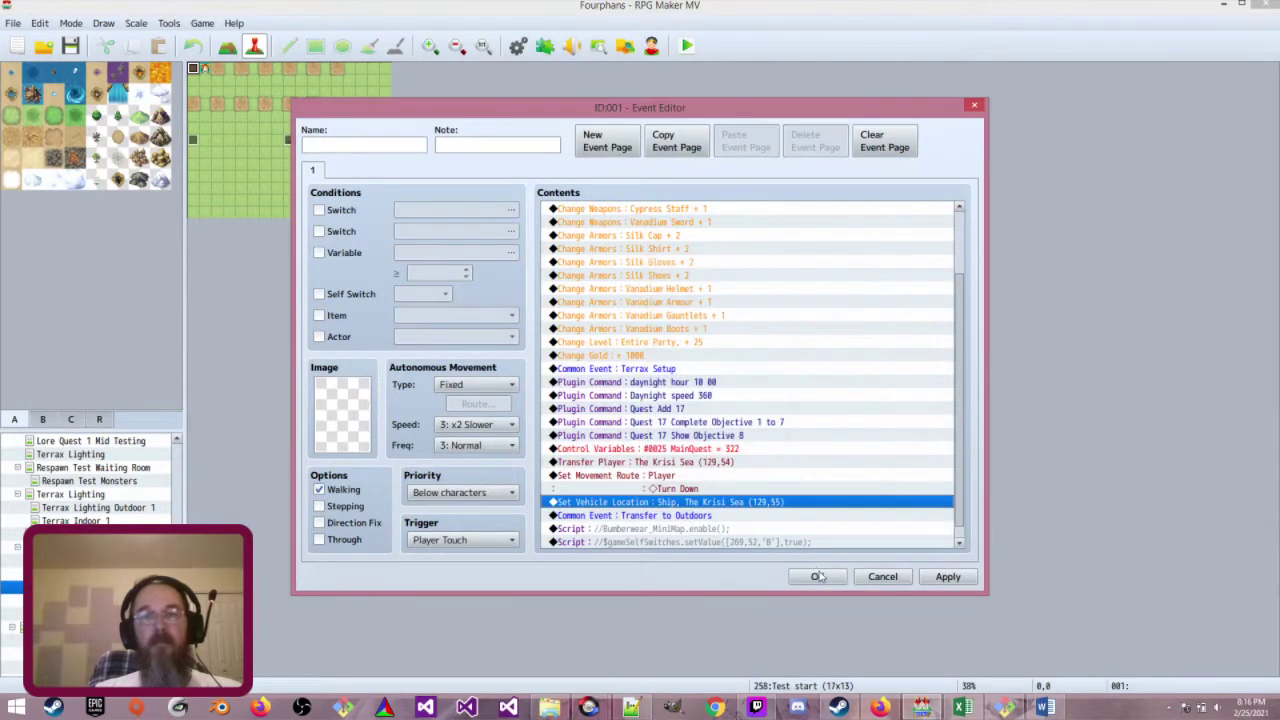
Accept the changes to event 001 on the Test start map and start a playtest of the game
{"action": "left_click", "coordinate": [817, 576]}
{"action": "key", "text": "alt+F4"}
{"action": "left_click", "coordinate": [585, 373]}
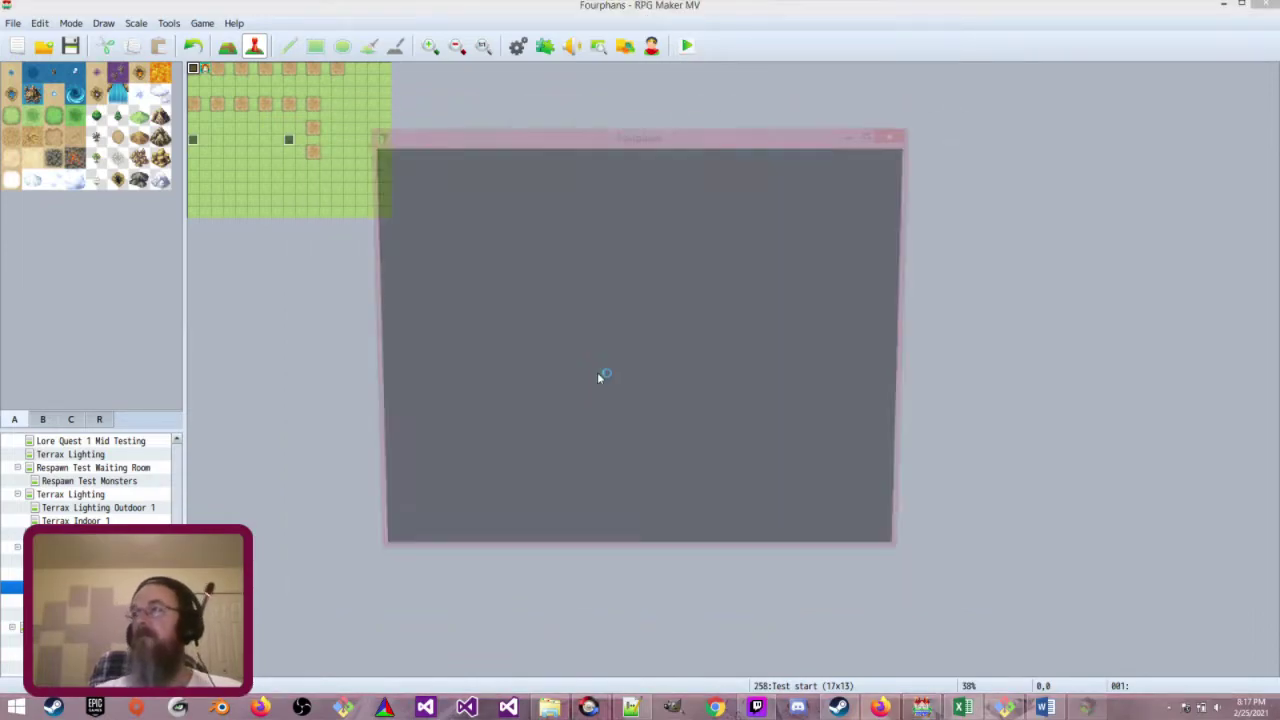
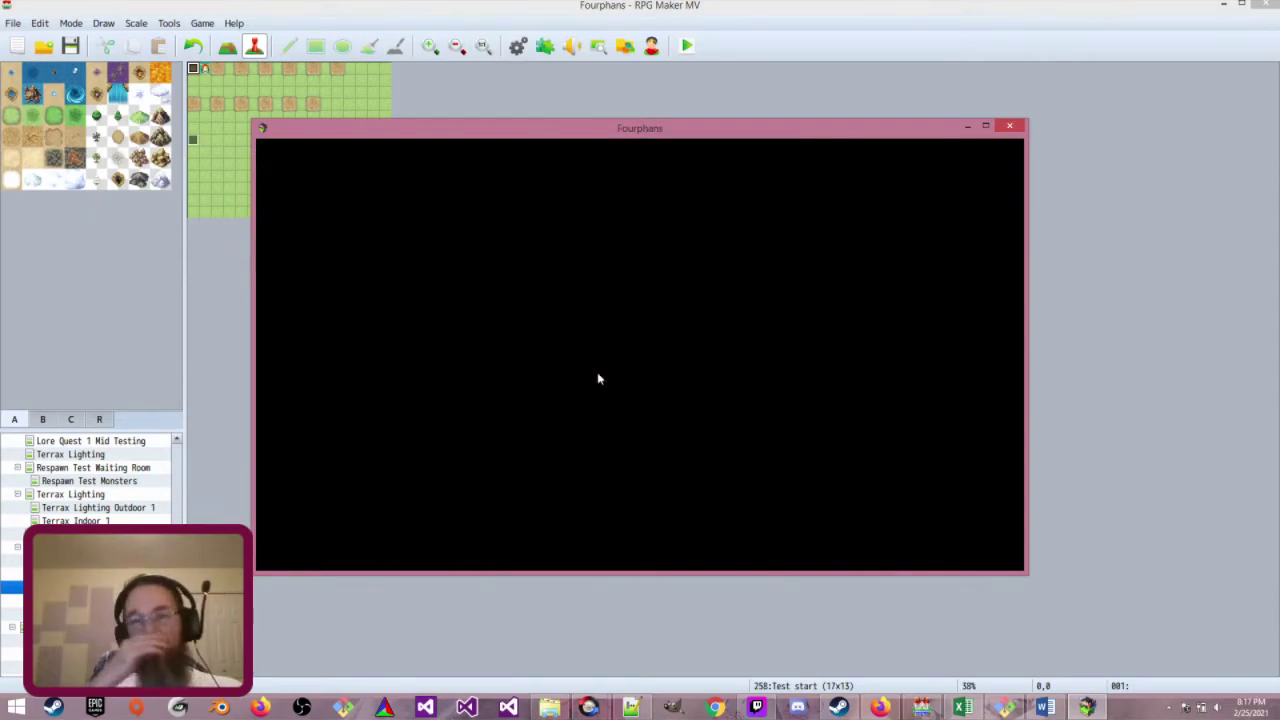
In the playtest, sail down into the barrier, go through all of Proditos' magic-words dialogue, and close the game
{"action": "key", "text": "Down"}
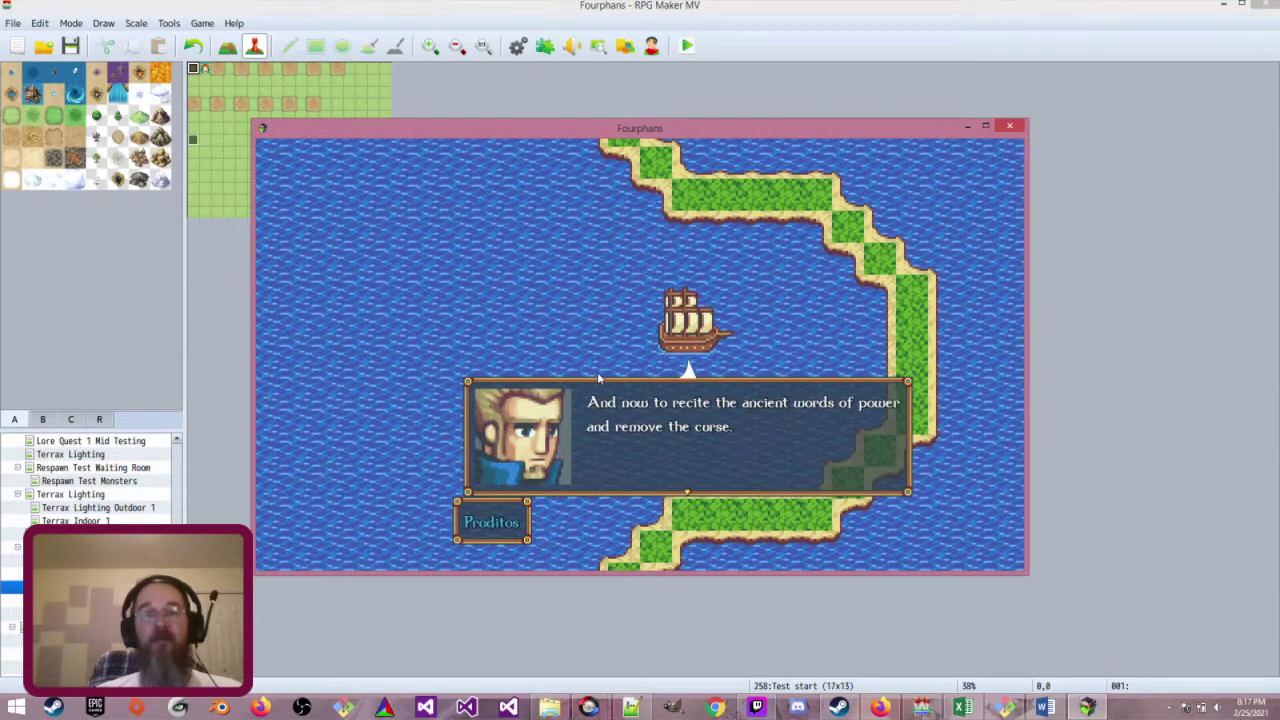
{"action": "key", "text": "Return"}
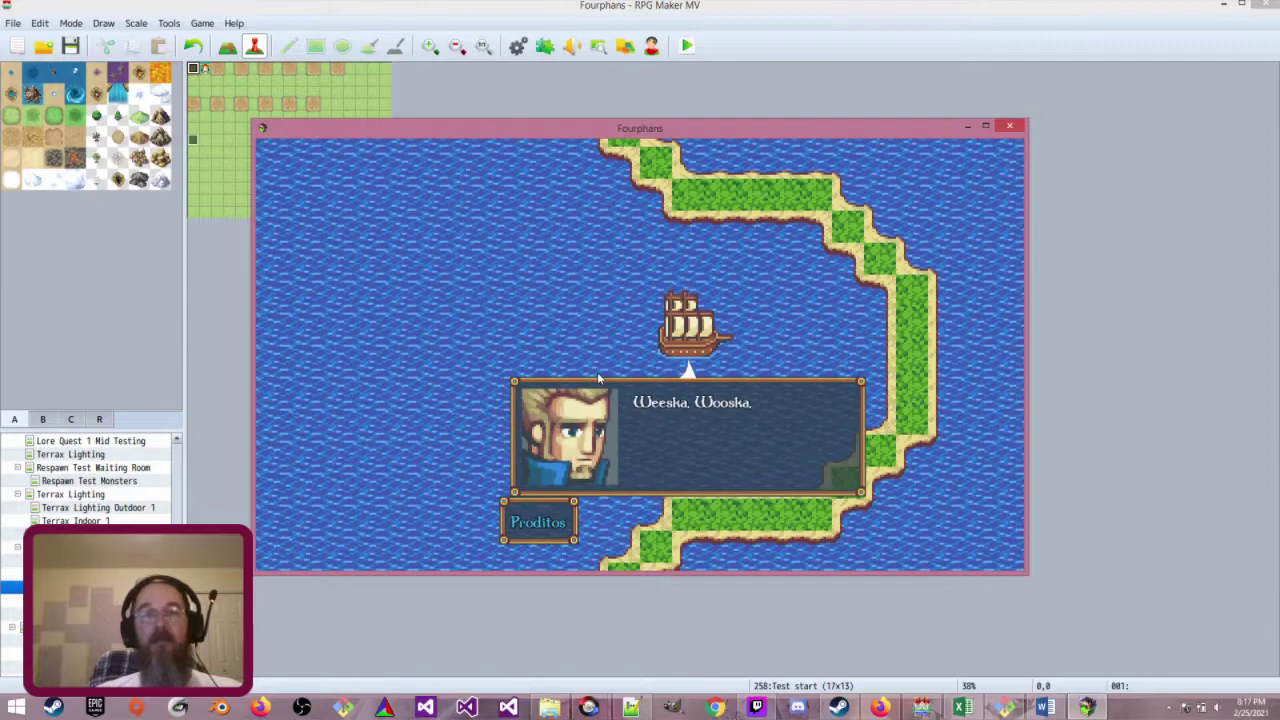
{"action": "key", "text": "Return"}
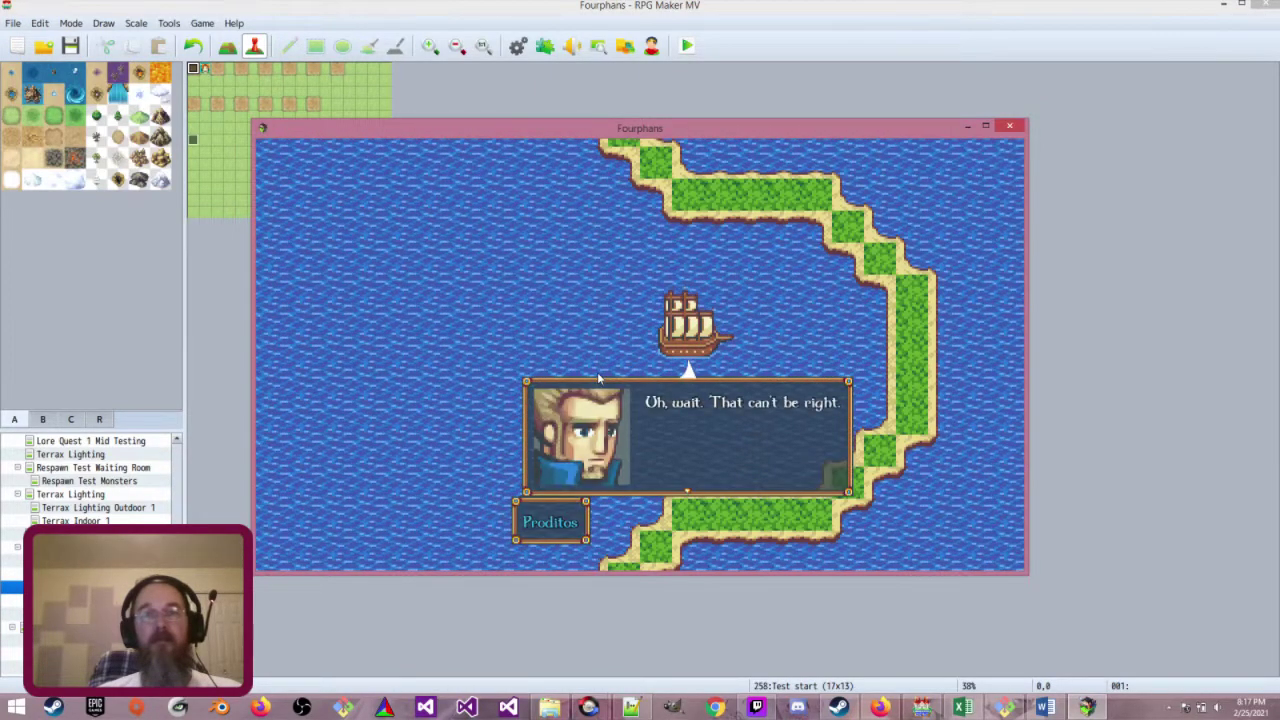
{"action": "key", "text": "Return"}
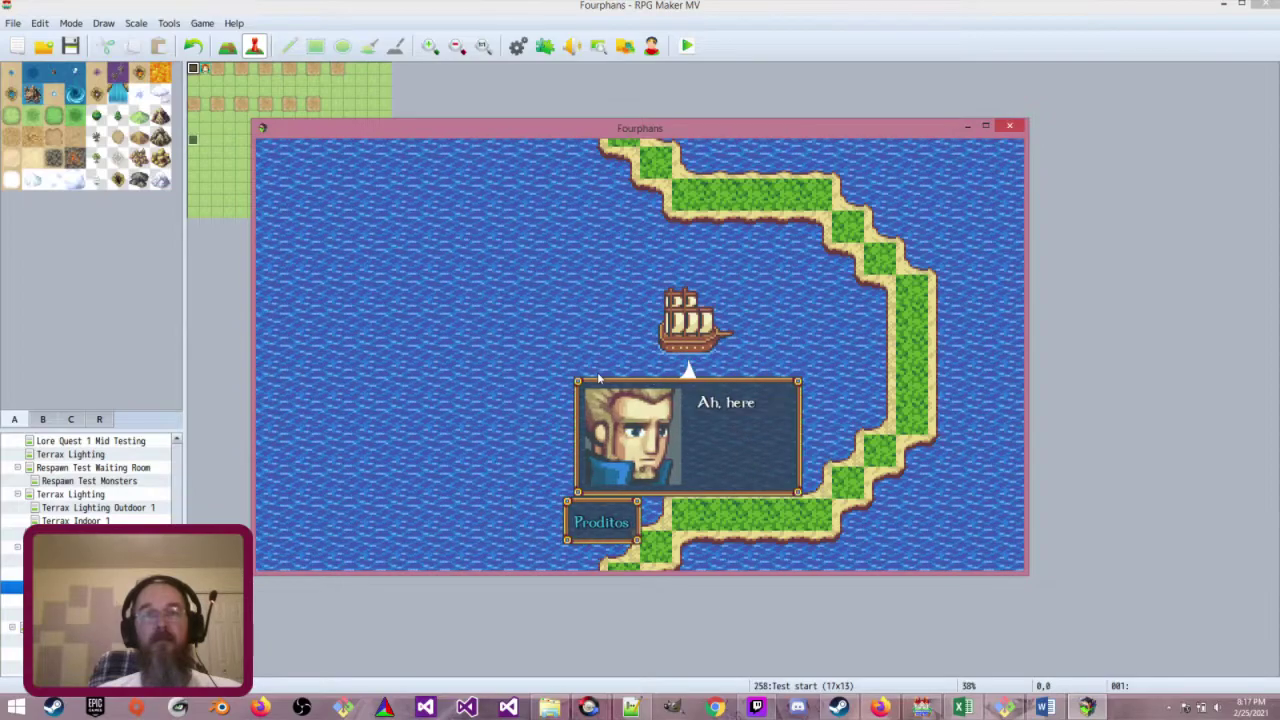
{"action": "key", "text": "Return"}
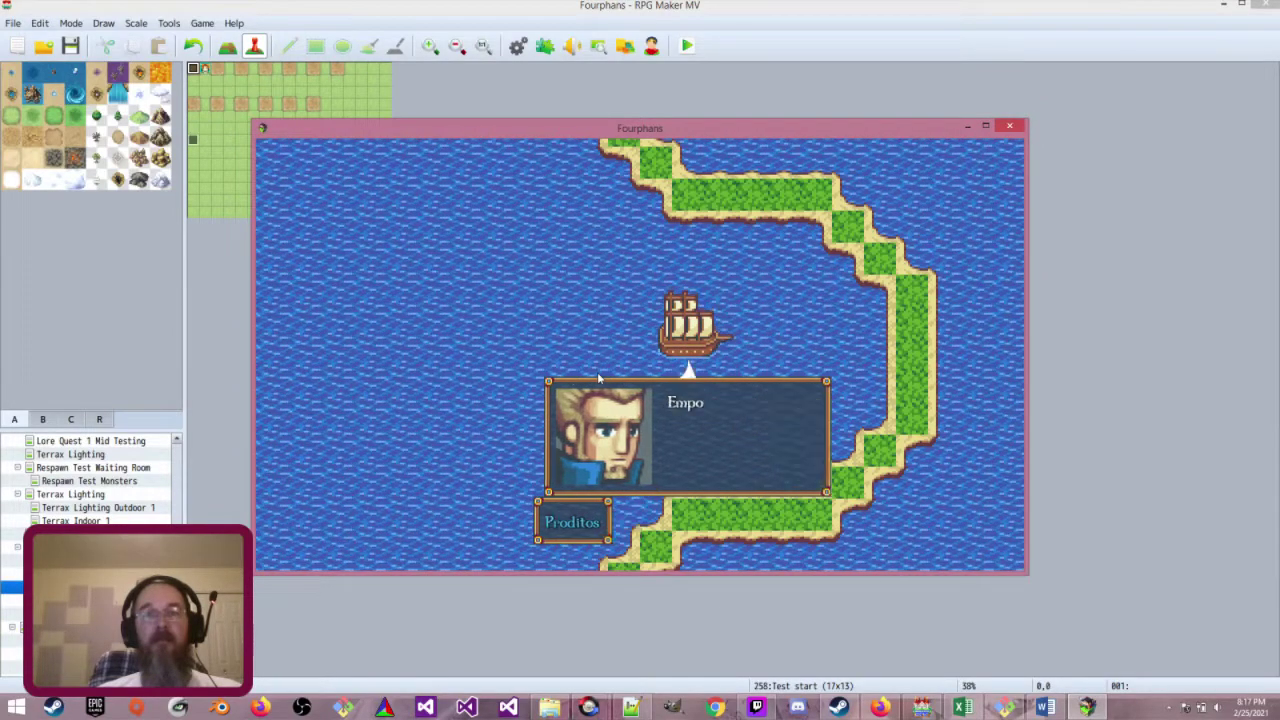
{"action": "key", "text": "Return"}
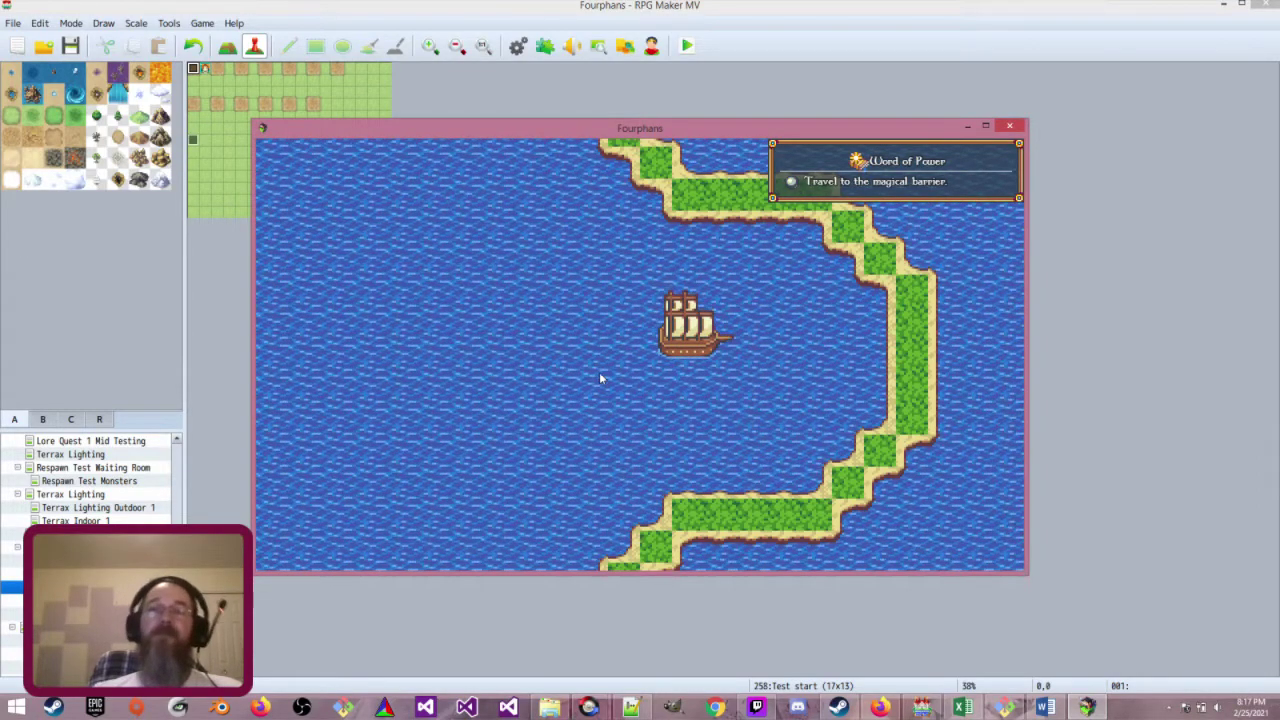
{"action": "left_click", "coordinate": [1009, 126]}
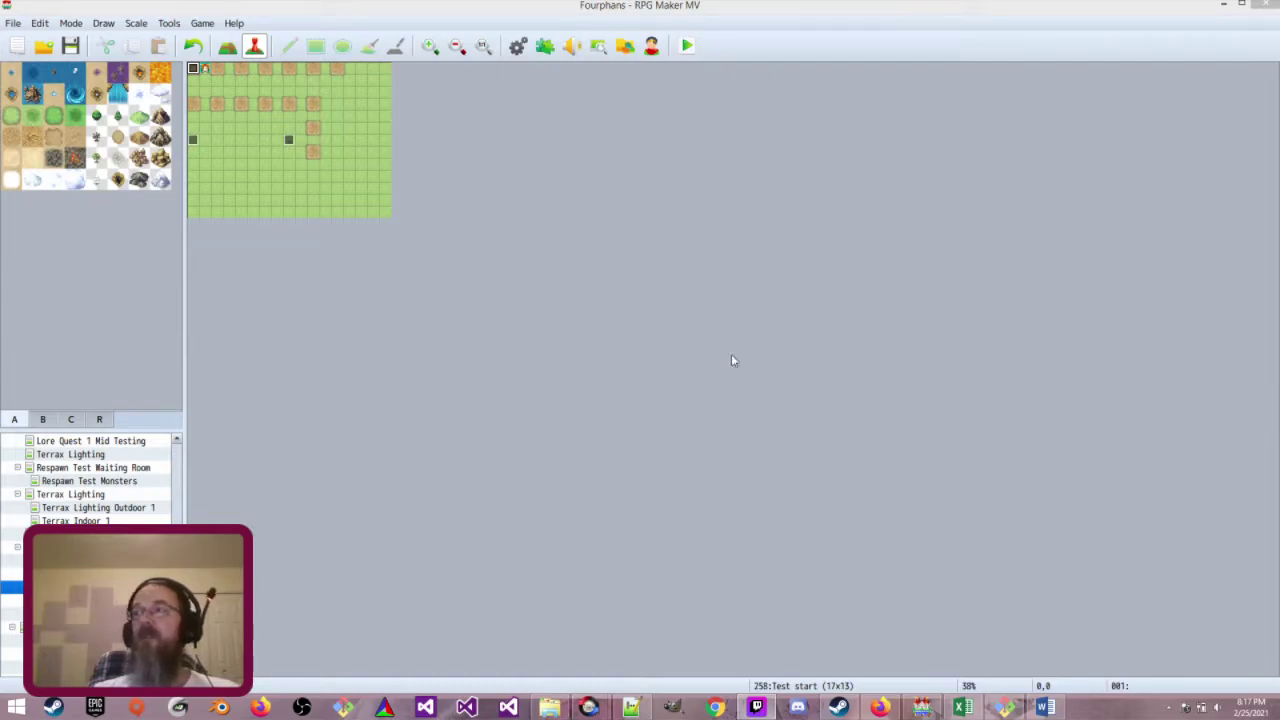
Review the magic-words branch of common event 0122, including its self-switch script for map 257 and the texts at its end
{"action": "left_click", "coordinate": [125, 620]}
{"action": "scroll", "coordinate": [90, 478], "scroll_direction": "down", "scroll_amount": 5}
{"action": "scroll", "coordinate": [90, 478], "scroll_direction": "up", "scroll_amount": 1}
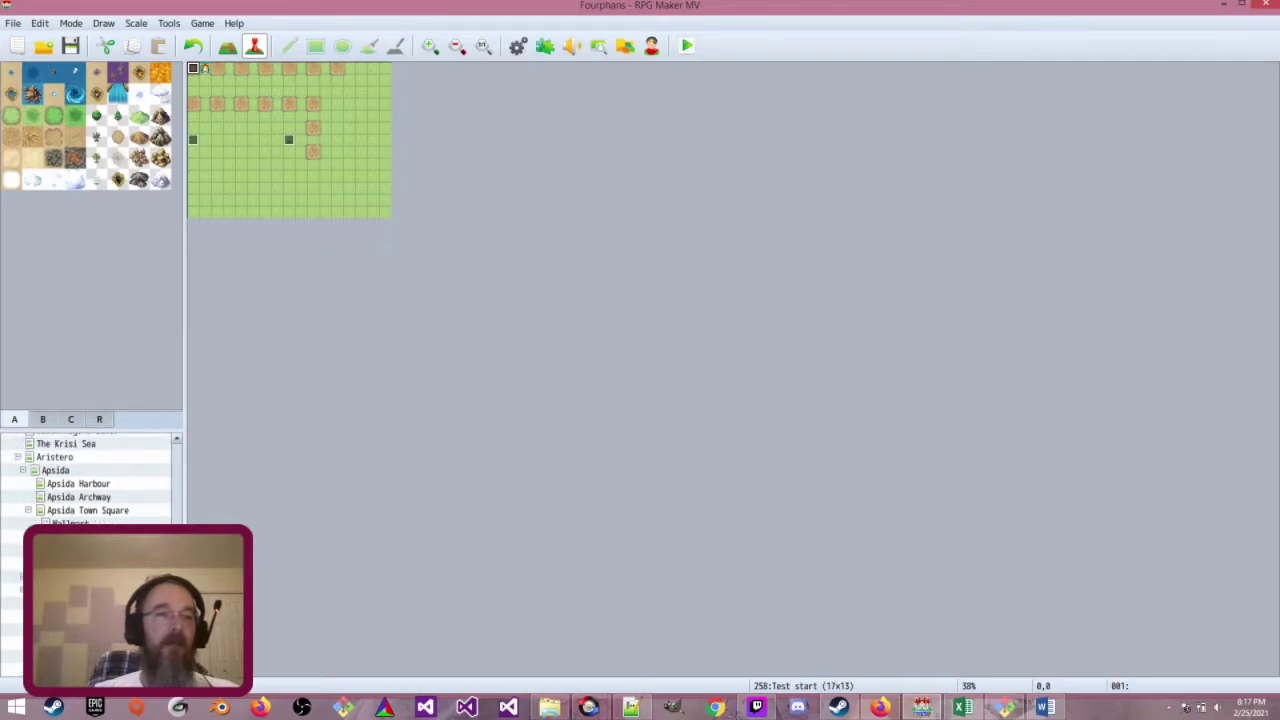
{"action": "scroll", "coordinate": [90, 478], "scroll_direction": "up", "scroll_amount": 15}
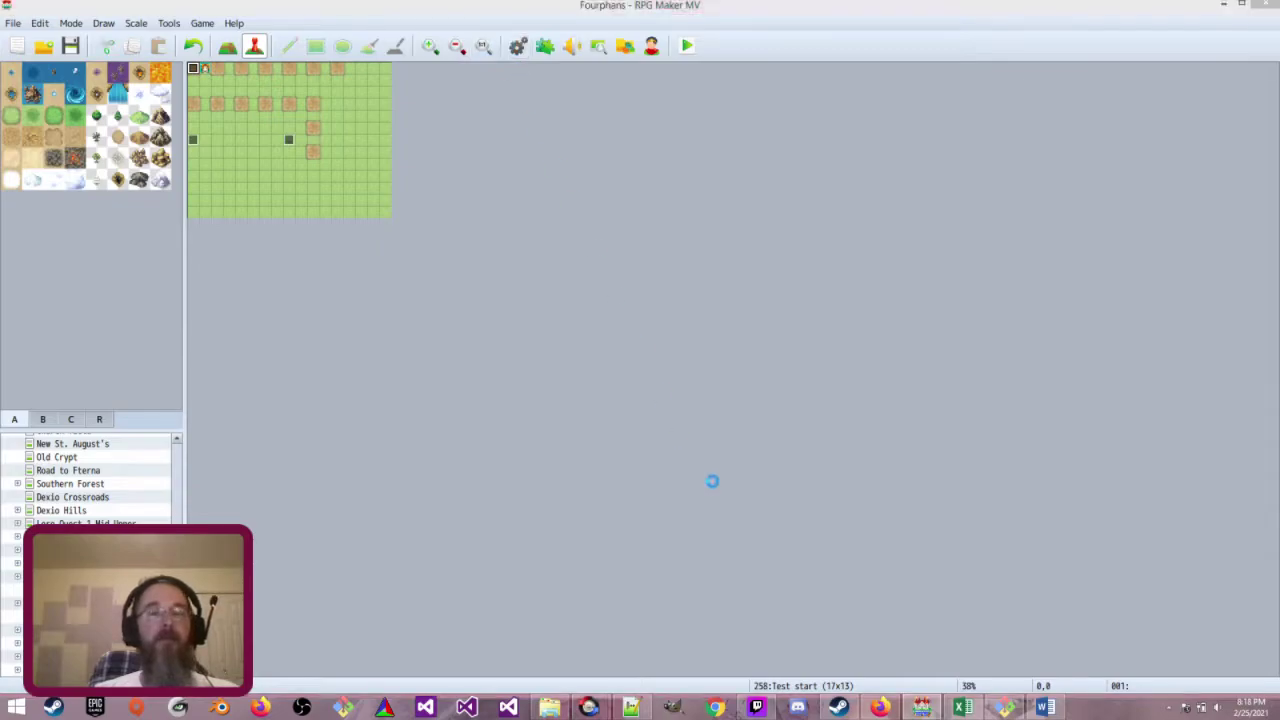
{"action": "scroll", "coordinate": [625, 481], "scroll_direction": "down", "scroll_amount": 5}
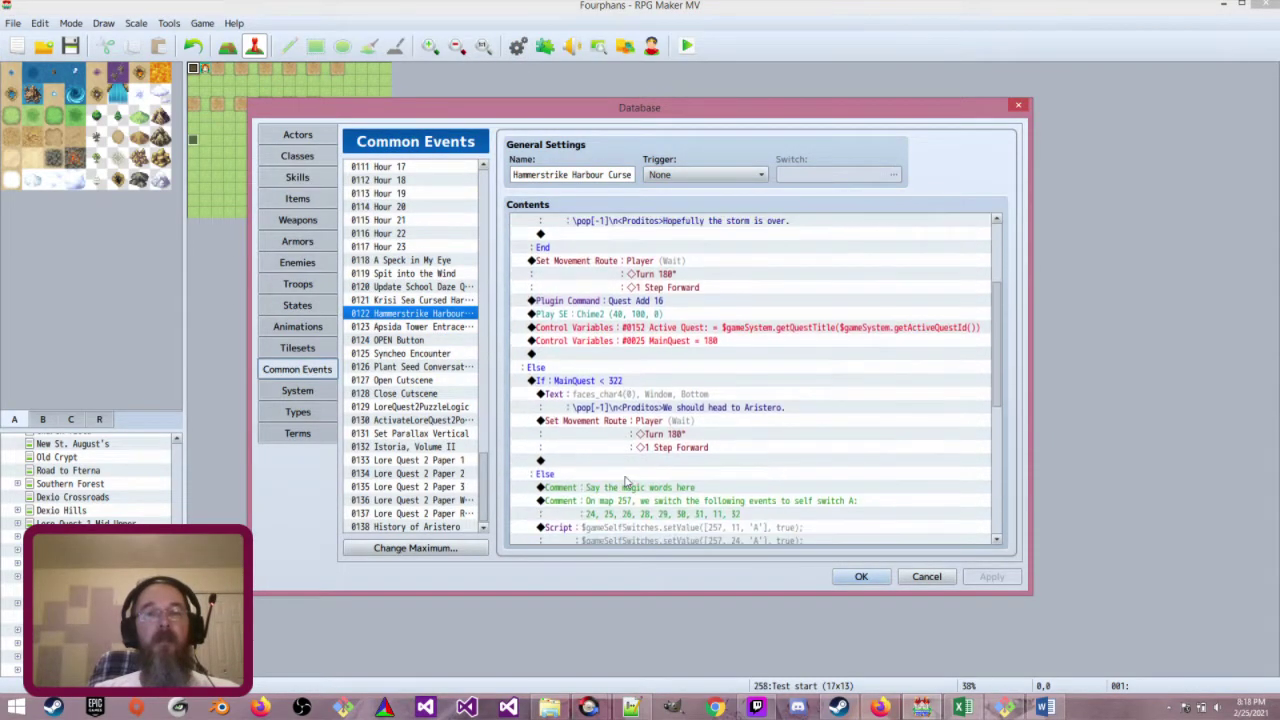
{"action": "scroll", "coordinate": [625, 481], "scroll_direction": "down", "scroll_amount": 6}
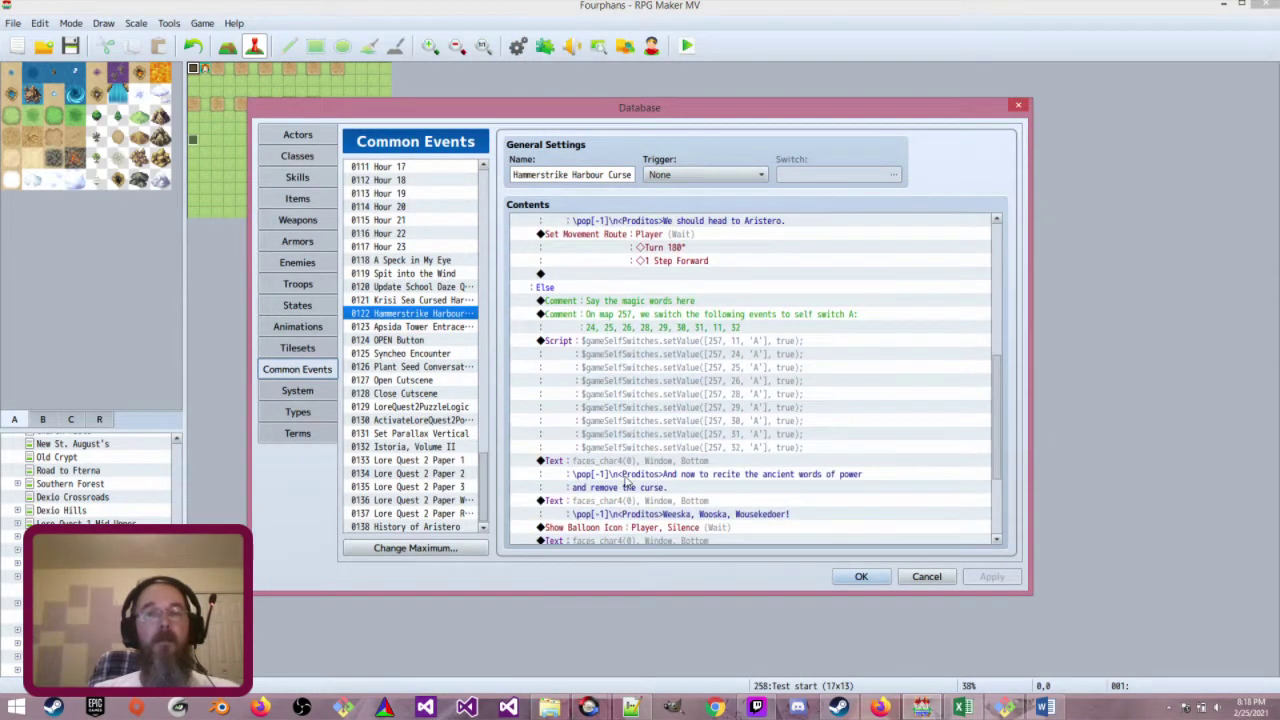
{"action": "scroll", "coordinate": [625, 481], "scroll_direction": "down", "scroll_amount": 3}
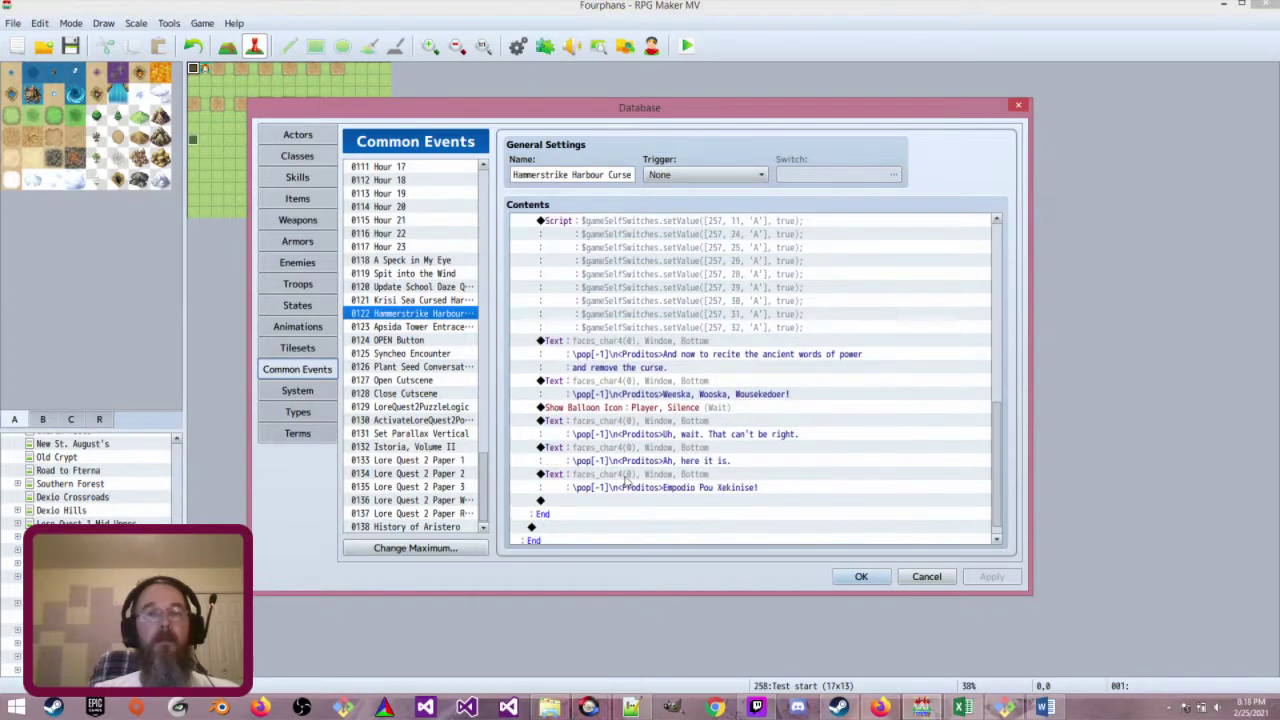
{"action": "scroll", "coordinate": [625, 481], "scroll_direction": "down", "scroll_amount": 1}
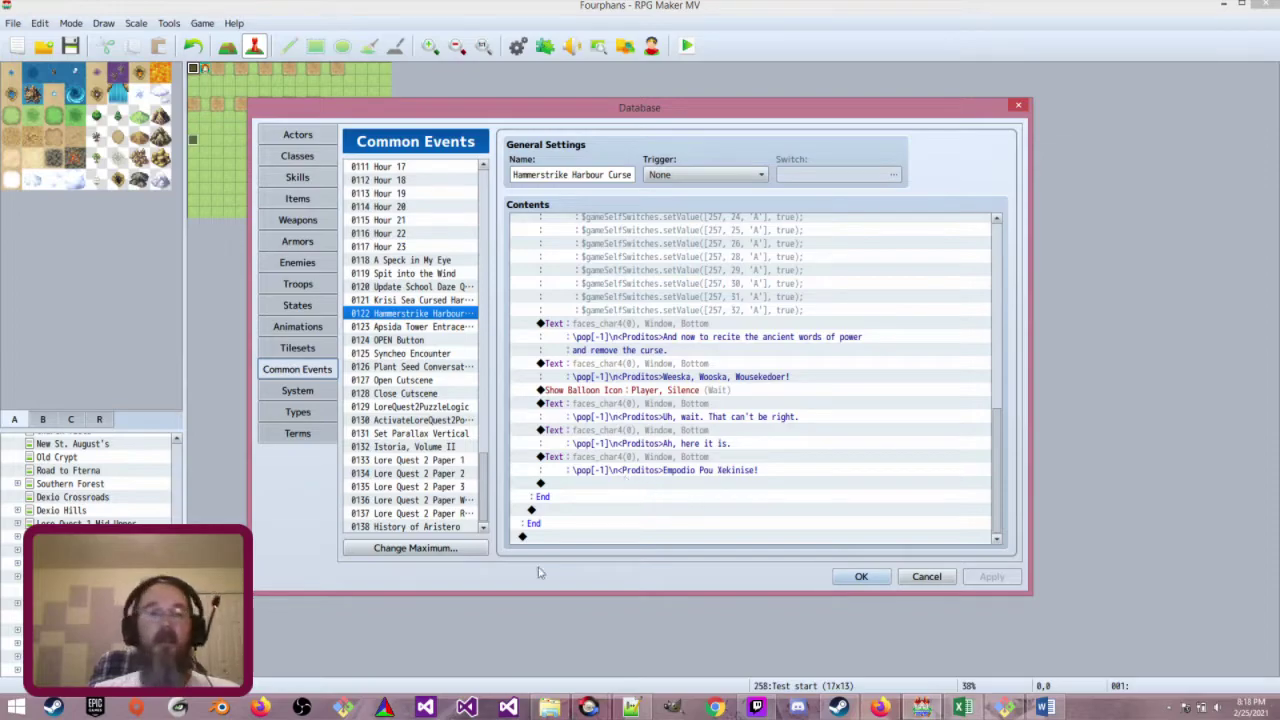
{"action": "left_click", "coordinate": [861, 577]}
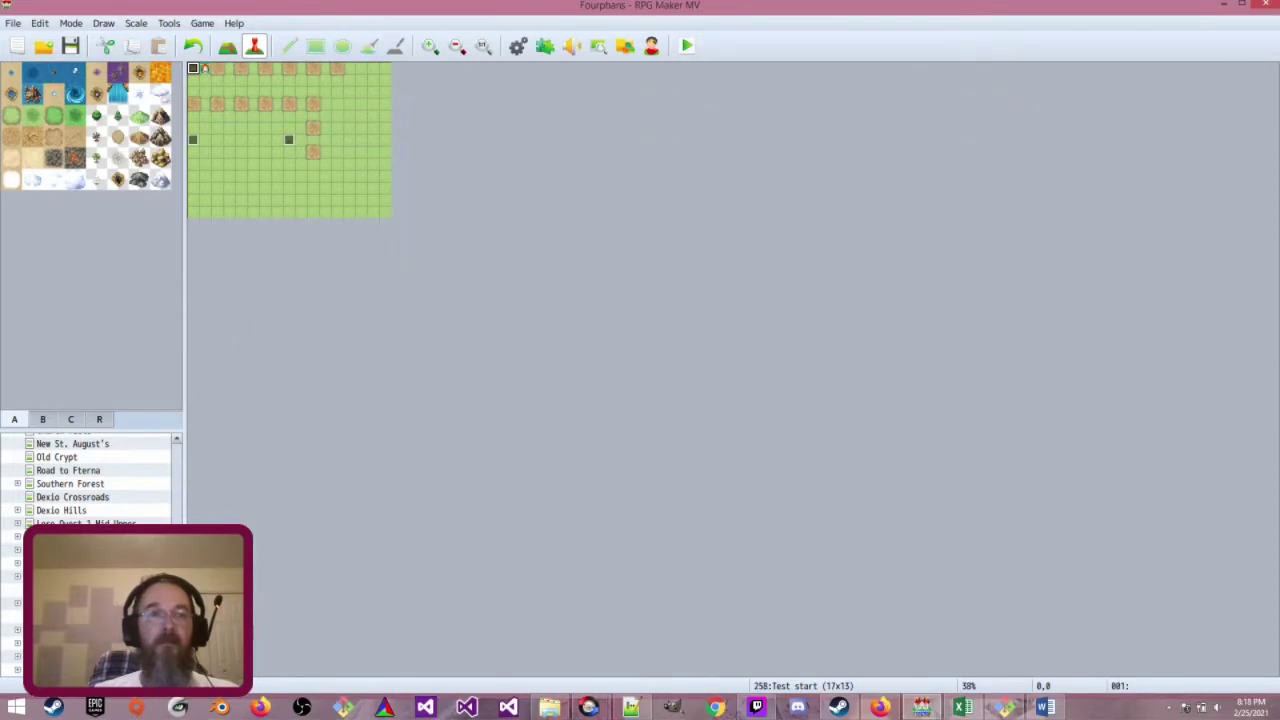
Open The Krisi Sea map and check the Hammerstrike Darkness Curse events in the barrier's eastern column up to (136,59)
{"action": "scroll", "coordinate": [86, 480], "scroll_direction": "down", "scroll_amount": 10}
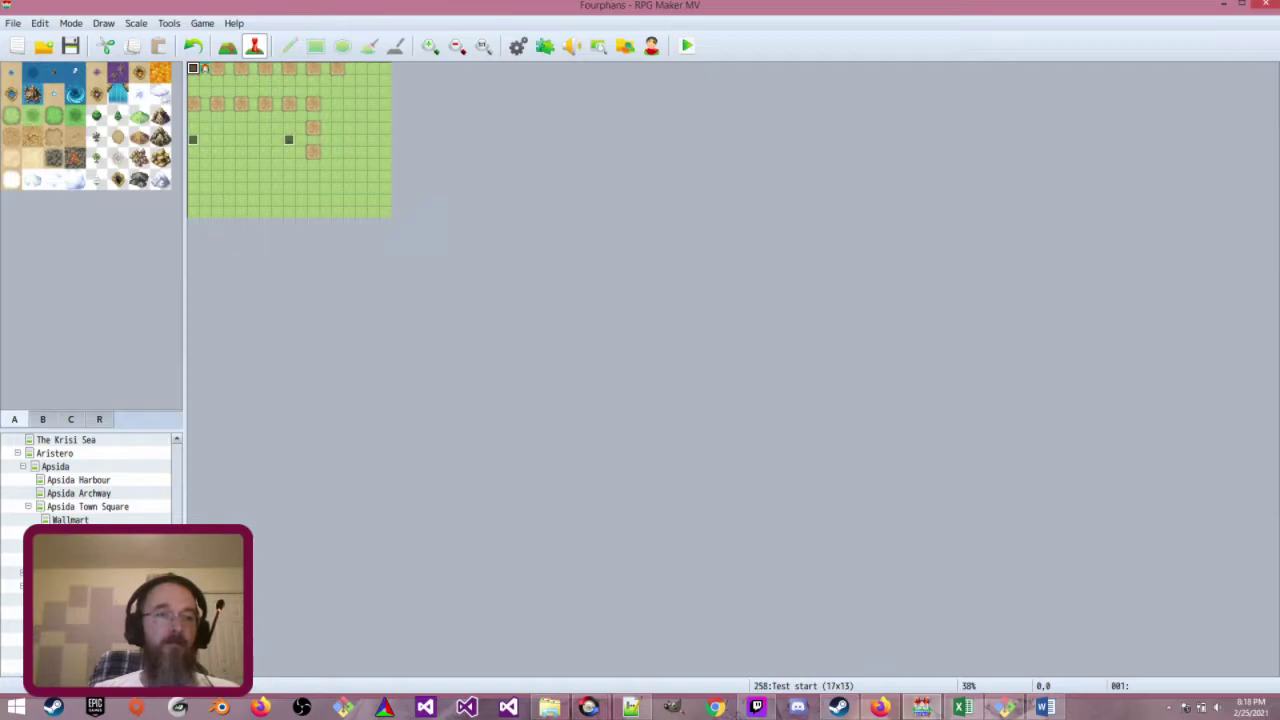
{"action": "scroll", "coordinate": [86, 478], "scroll_direction": "down", "scroll_amount": 2}
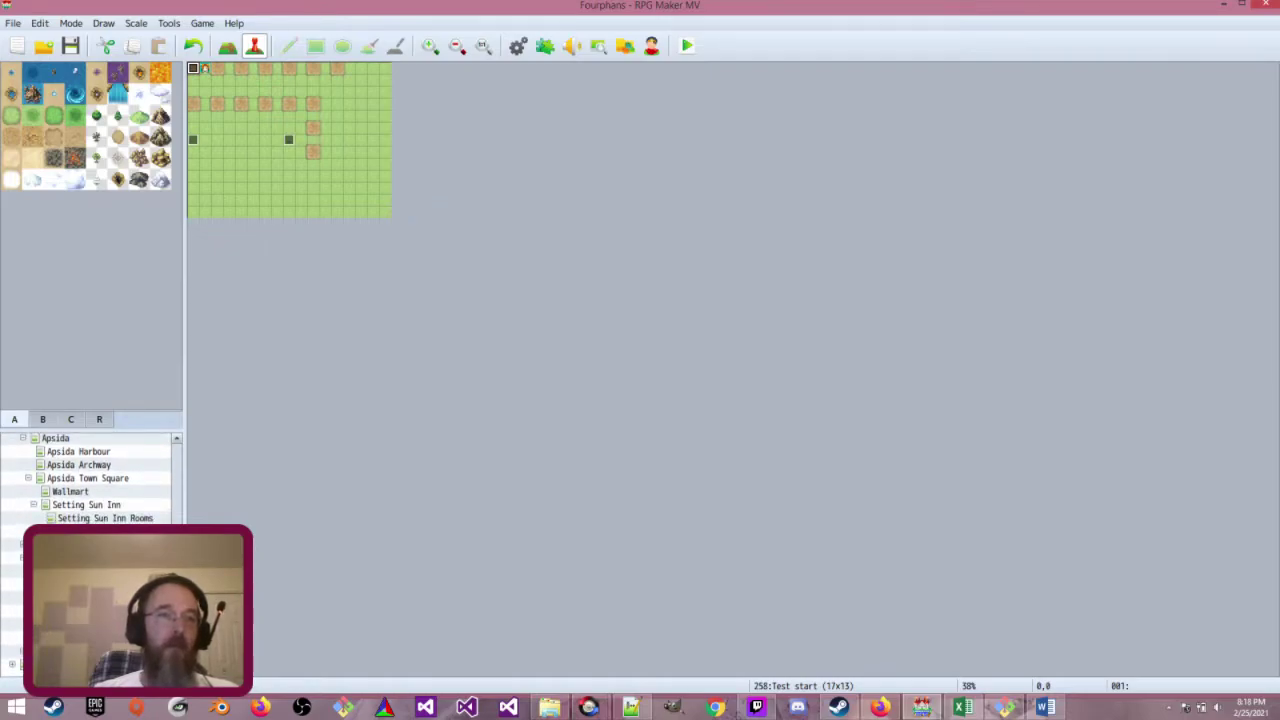
{"action": "scroll", "coordinate": [86, 480], "scroll_direction": "up", "scroll_amount": 3}
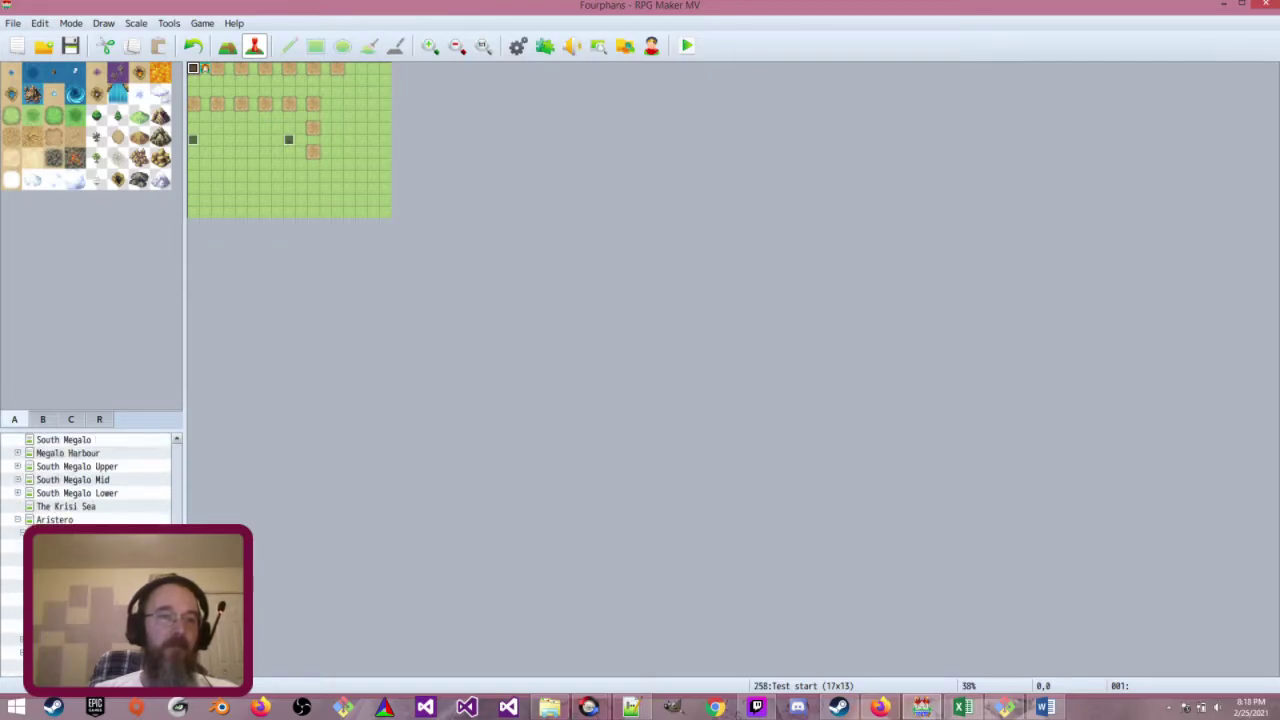
{"action": "left_click", "coordinate": [163, 508]}
{"action": "right_click", "coordinate": [1043, 467]}
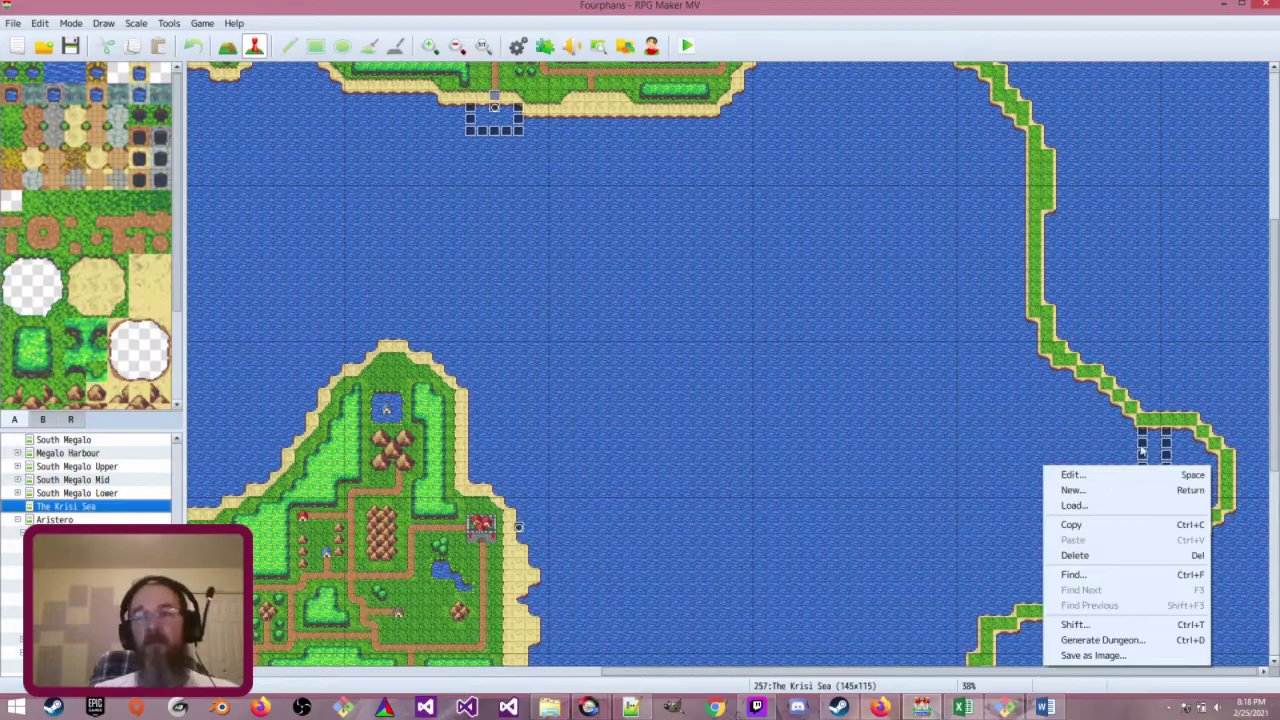
{"action": "left_click", "coordinate": [1166, 430]}
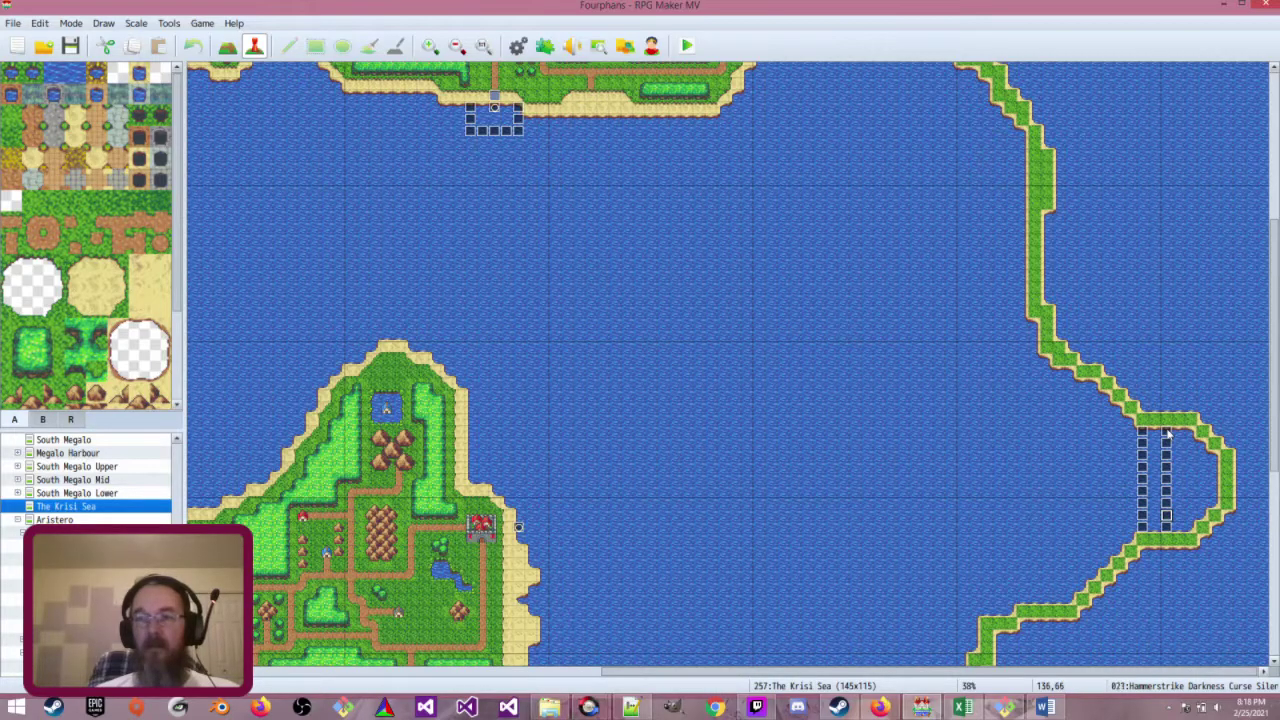
{"action": "key", "text": "Up"}
{"action": "key", "text": "Up"}
{"action": "key", "text": "Up"}
{"action": "key", "text": "Up"}
{"action": "key", "text": "Up"}
{"action": "key", "text": "Up"}
{"action": "key", "text": "Up"}
{"action": "key", "text": "Up"}
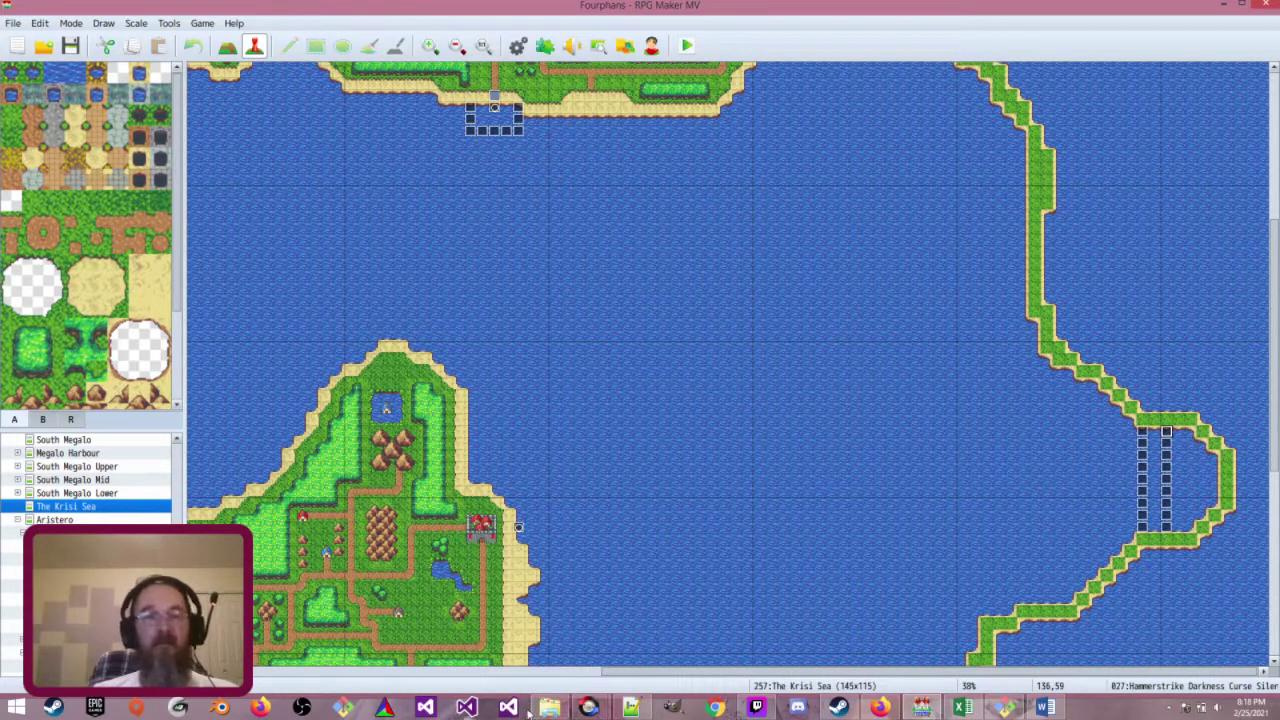
Check the event IDs in the barrier's eastern column one by one from (136,60) down to (136,67)
{"action": "left_click", "coordinate": [660, 697]}
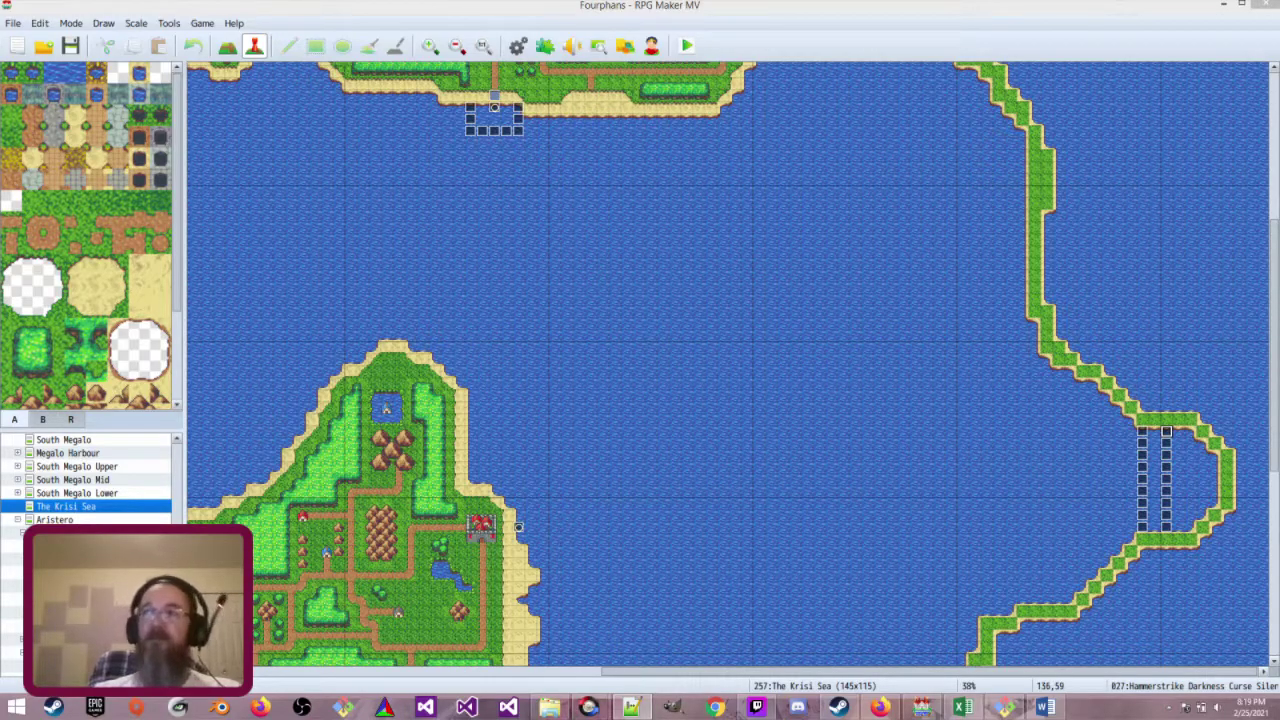
{"action": "left_click", "coordinate": [1166, 449]}
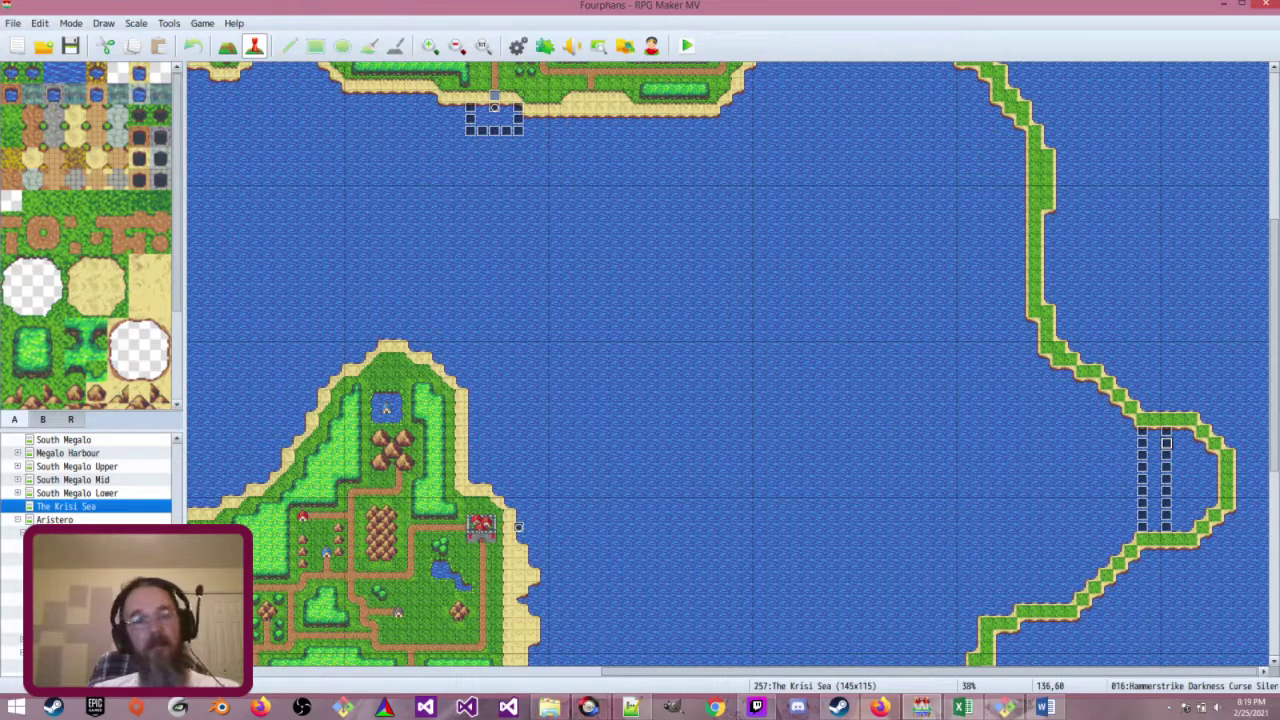
{"action": "left_click", "coordinate": [1167, 457]}
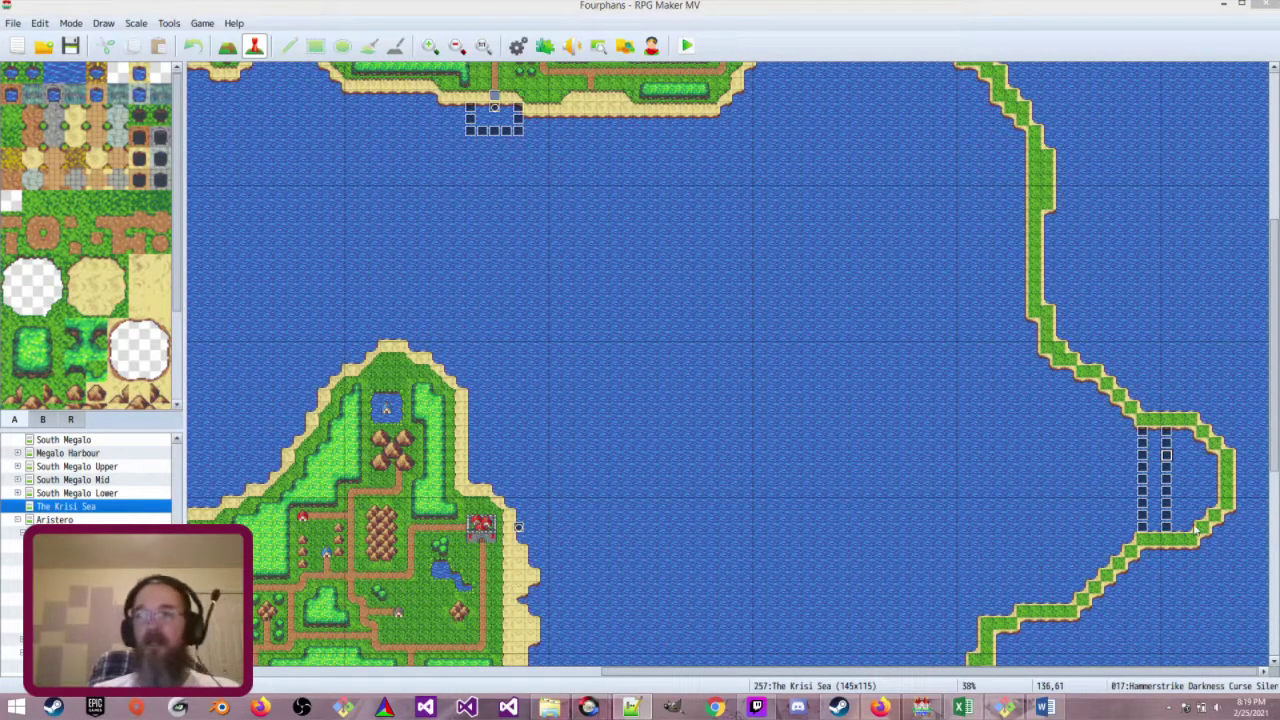
{"action": "double_click", "coordinate": [1166, 470]}
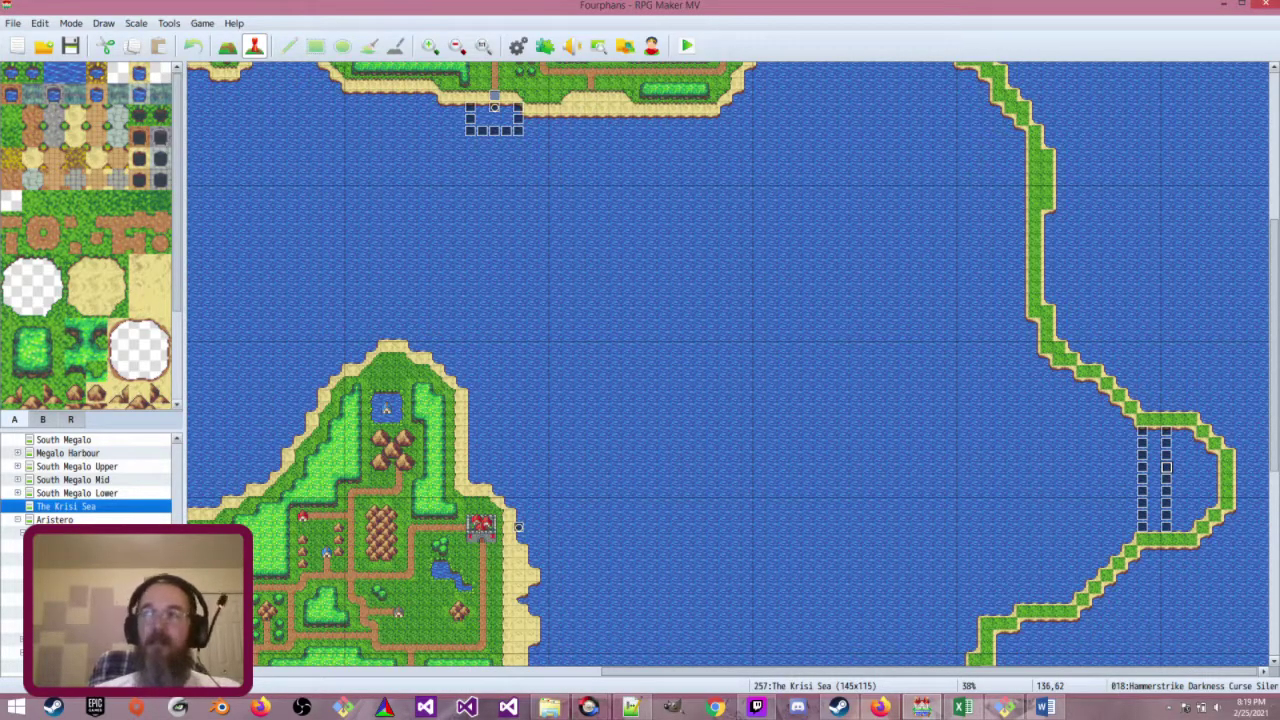
{"action": "left_click", "coordinate": [1168, 502]}
{"action": "double_click", "coordinate": [1167, 485]}
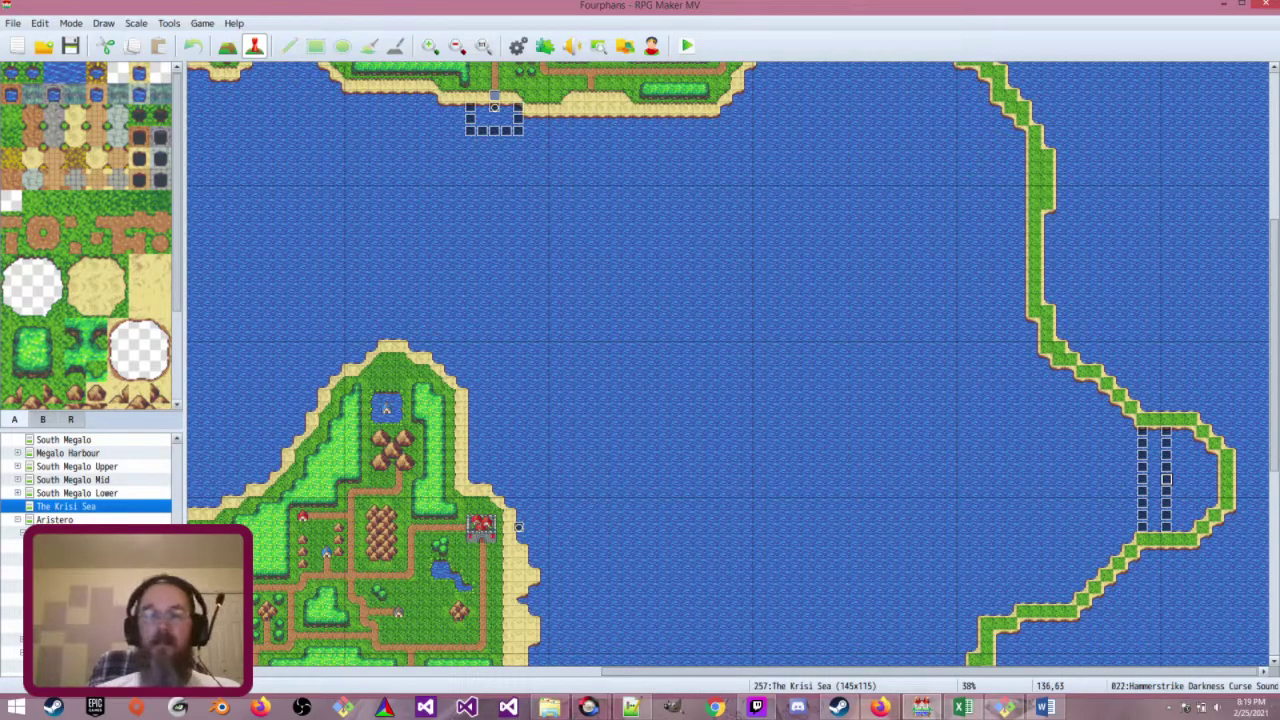
{"action": "key", "text": "Return"}
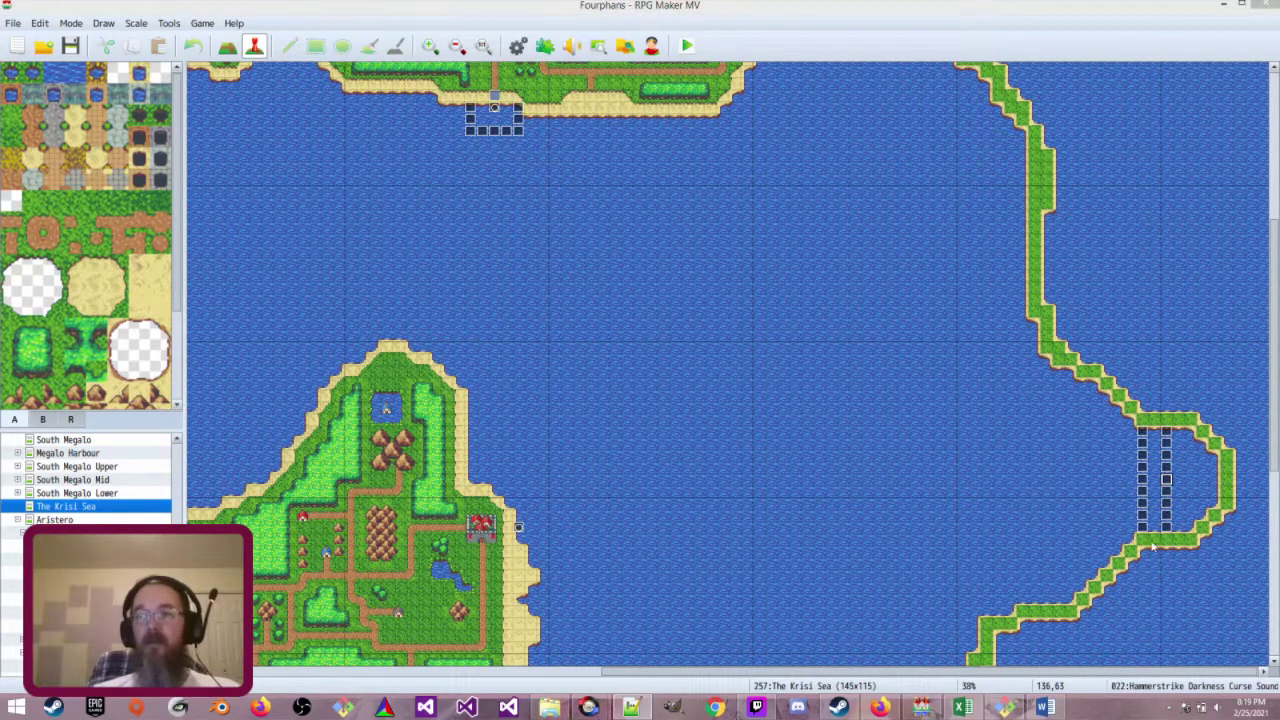
{"action": "double_click", "coordinate": [1167, 494]}
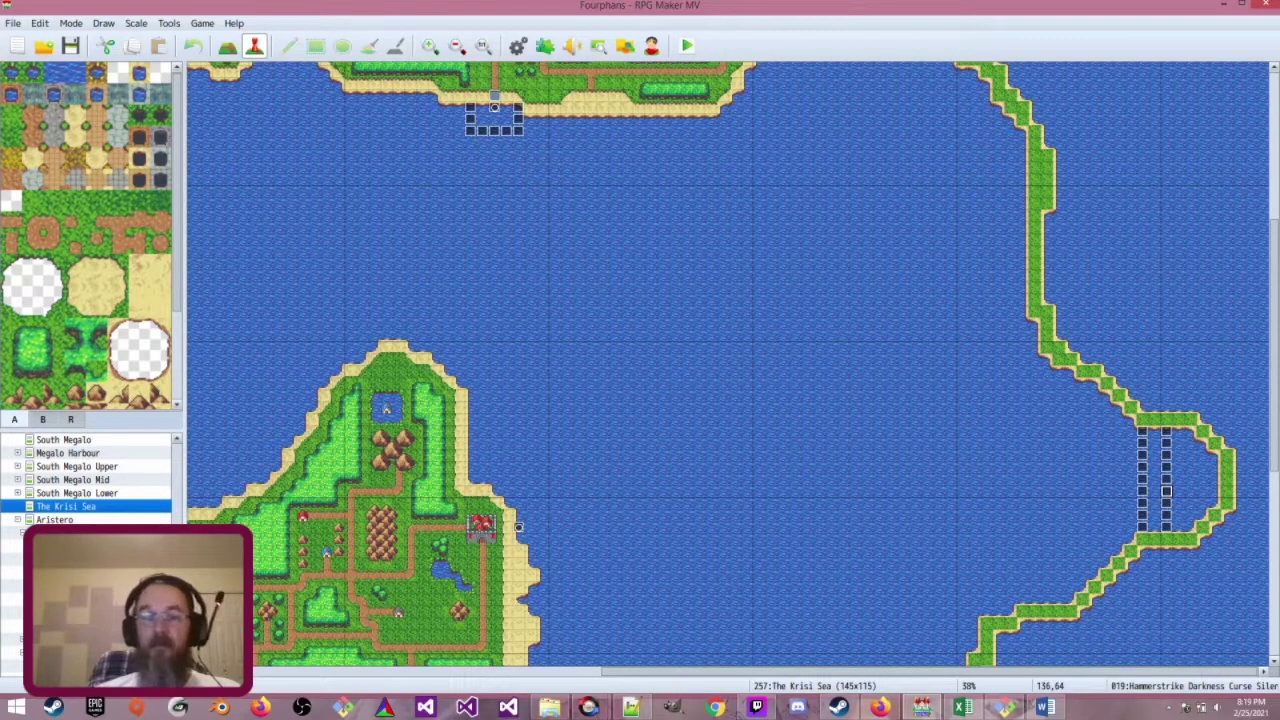
{"action": "key", "text": "Return"}
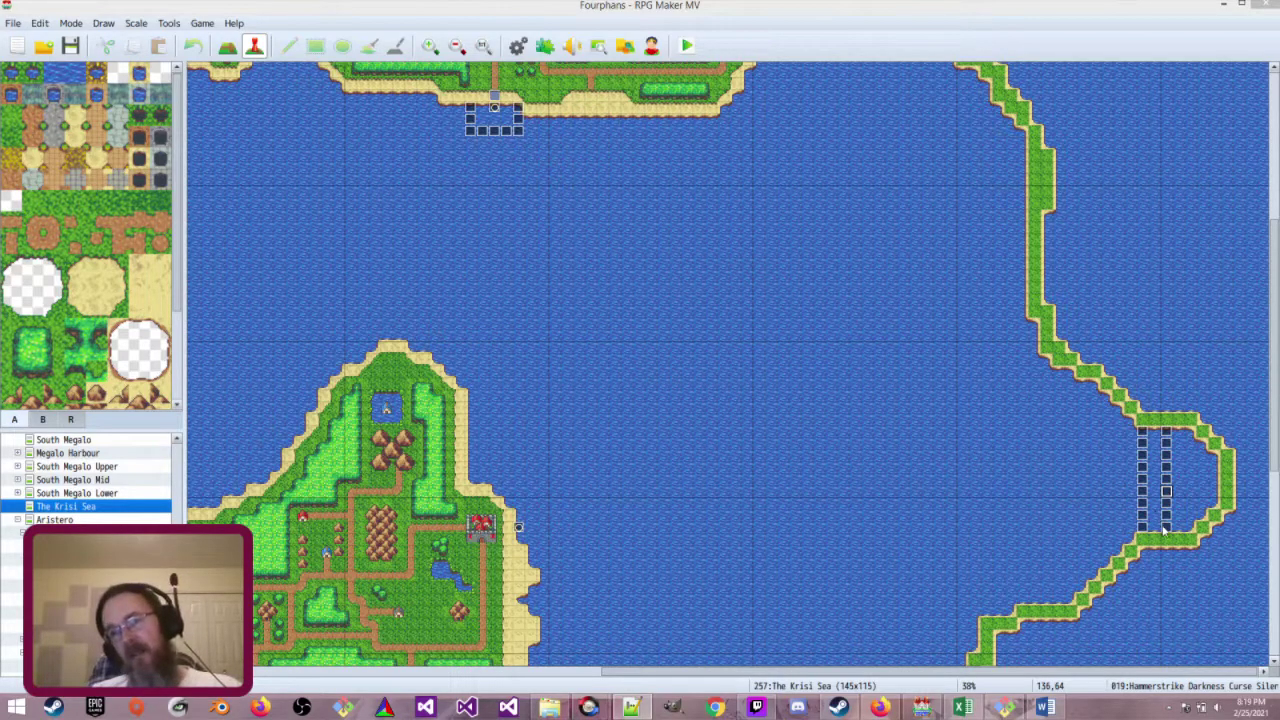
{"action": "left_click", "coordinate": [1167, 477]}
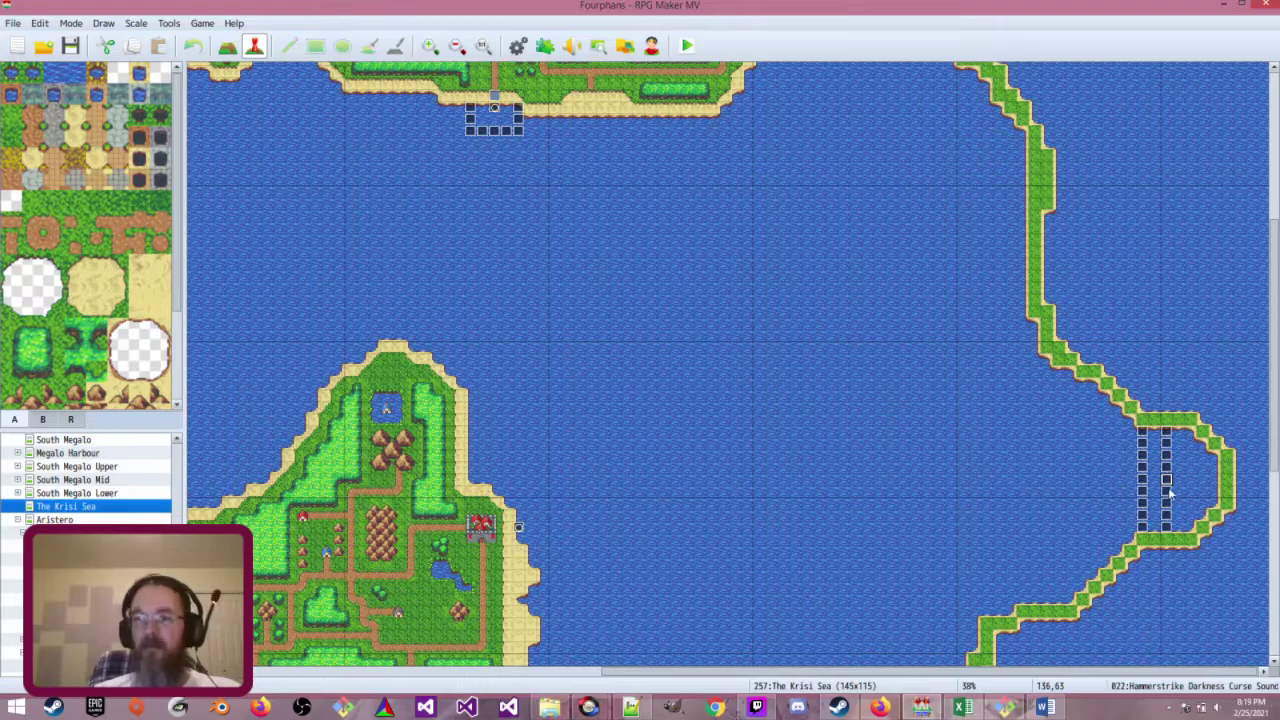
{"action": "left_click", "coordinate": [1167, 491]}
{"action": "left_click", "coordinate": [1167, 503]}
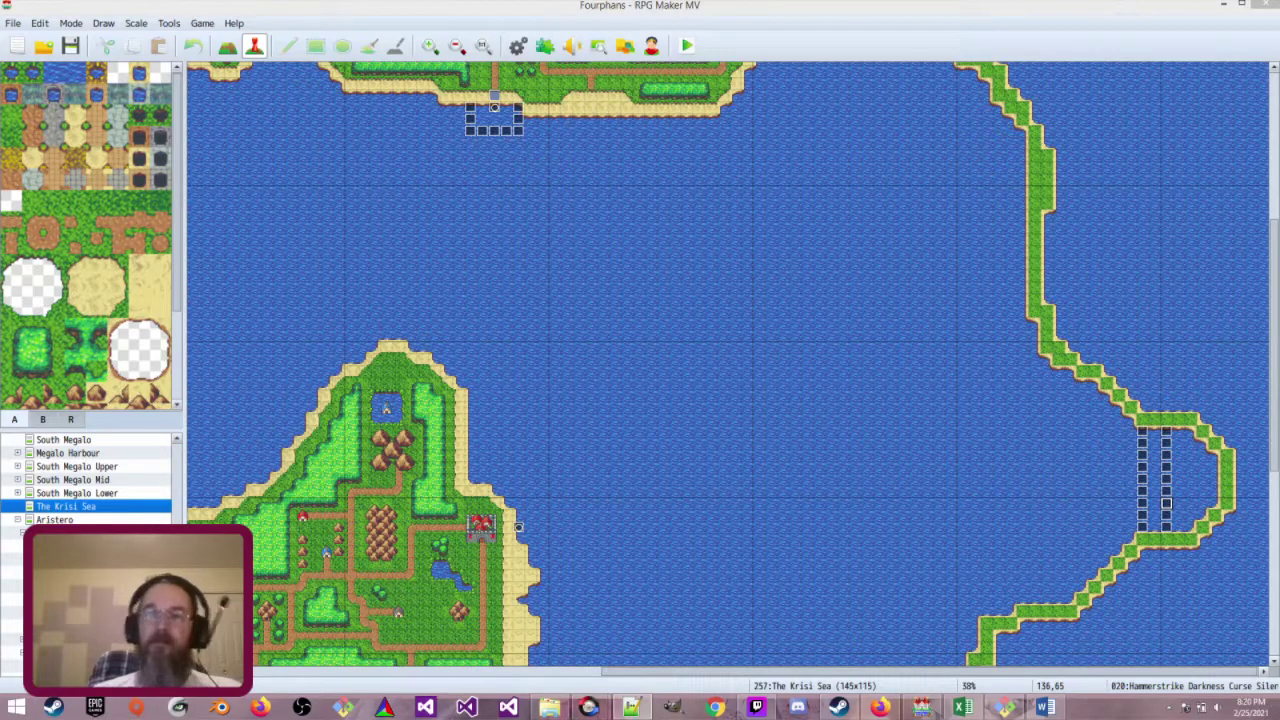
{"action": "left_click", "coordinate": [1167, 515]}
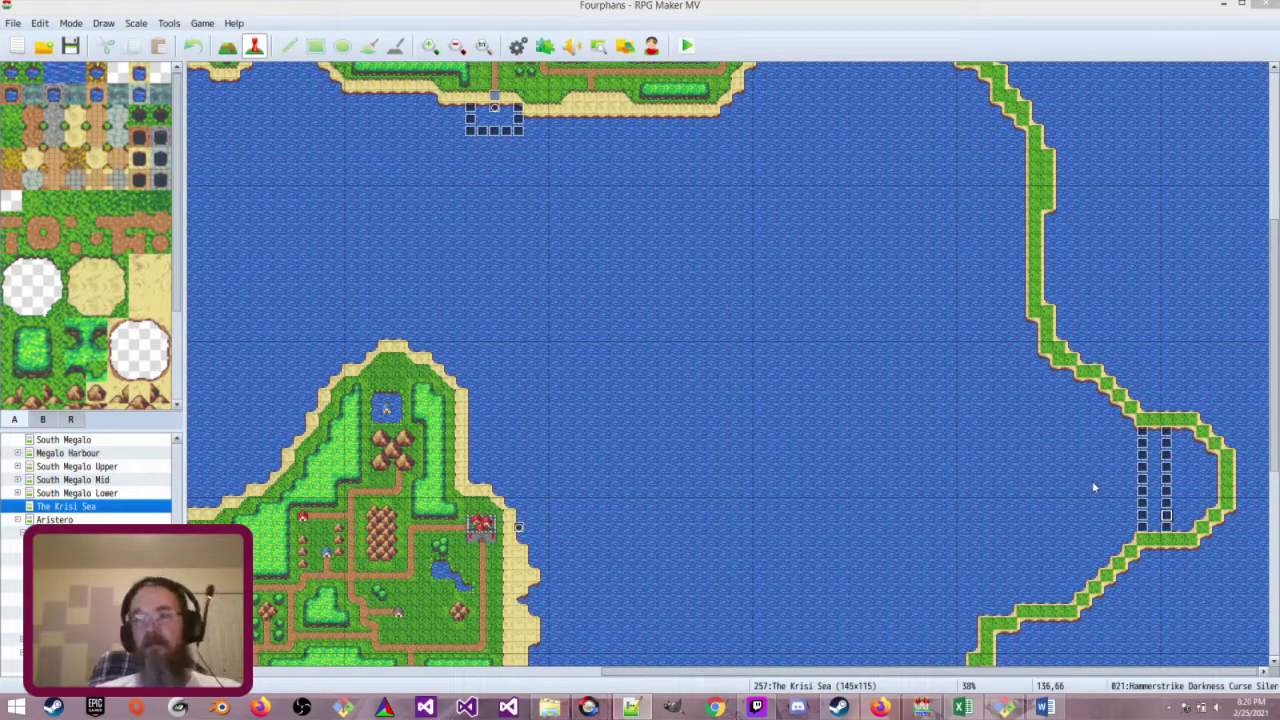
{"action": "left_click", "coordinate": [1167, 527]}
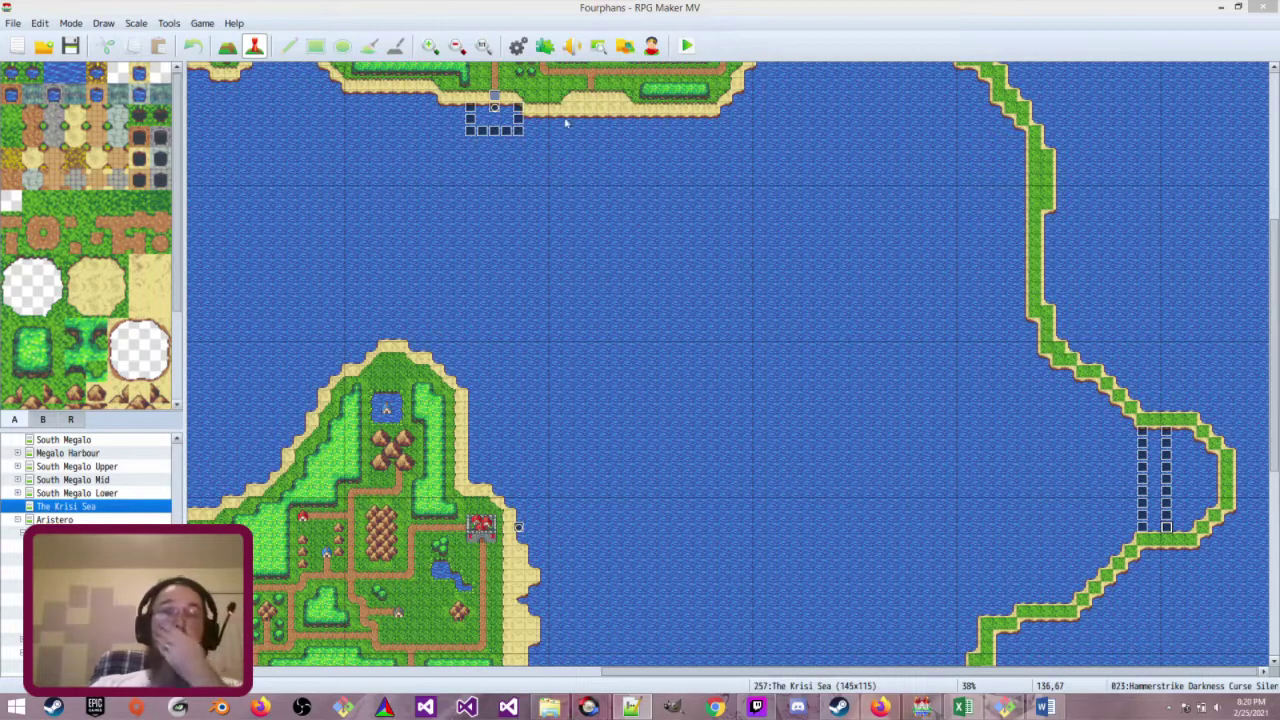
Look through the animations offered by a Show Animation command after Proditos' last text in common event 0122, without adding the command
{"action": "key", "text": "F9"}
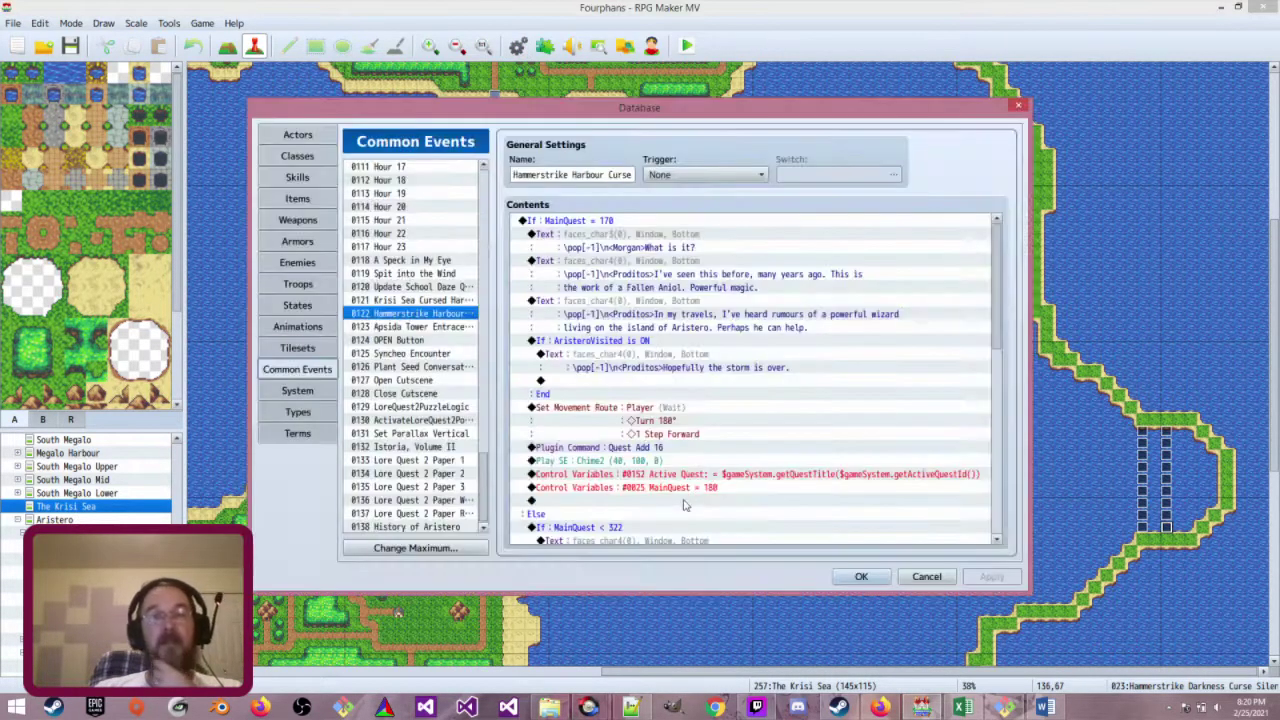
{"action": "scroll", "coordinate": [687, 503], "scroll_direction": "down", "scroll_amount": 7}
{"action": "scroll", "coordinate": [678, 505], "scroll_direction": "down", "scroll_amount": 3}
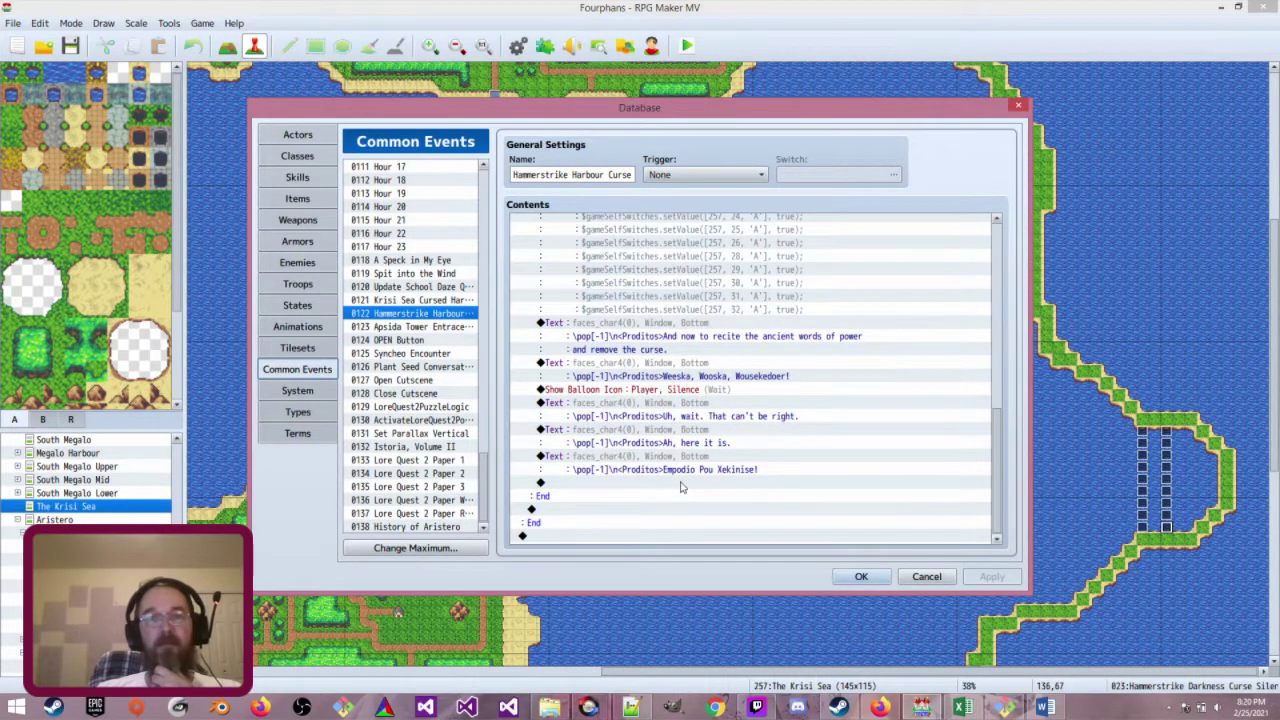
{"action": "left_click", "coordinate": [681, 487]}
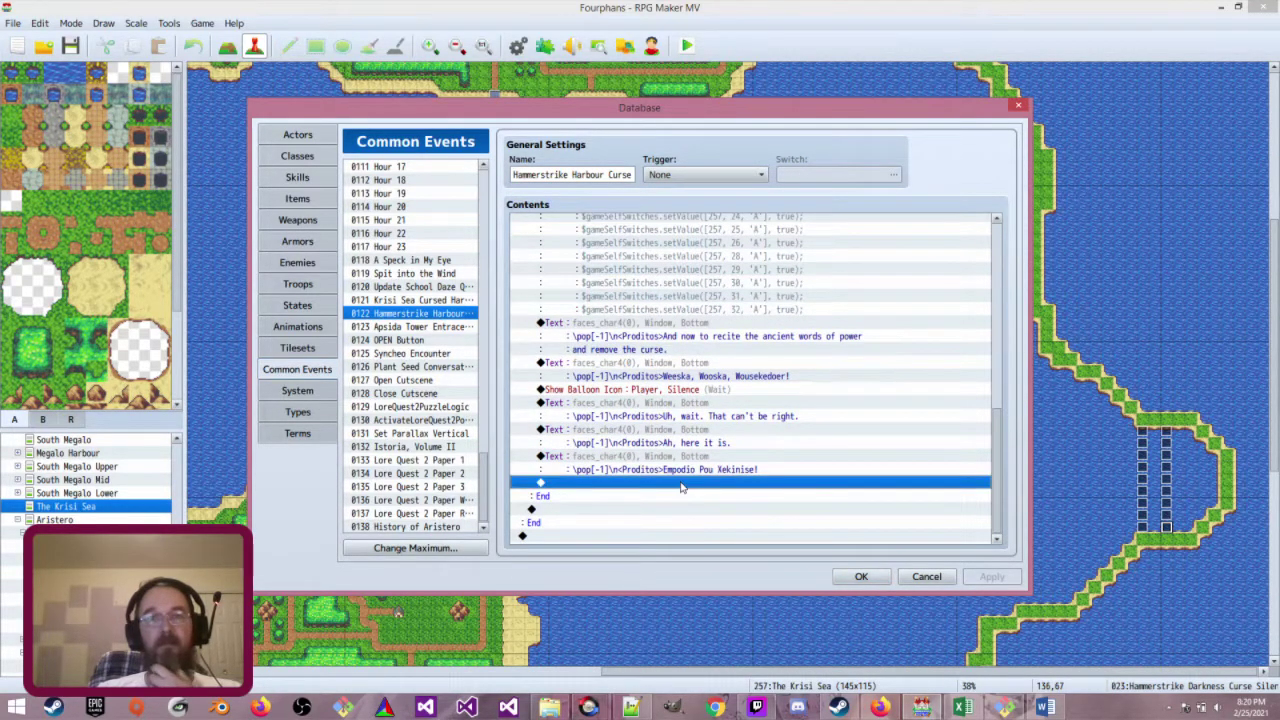
{"action": "double_click", "coordinate": [681, 487]}
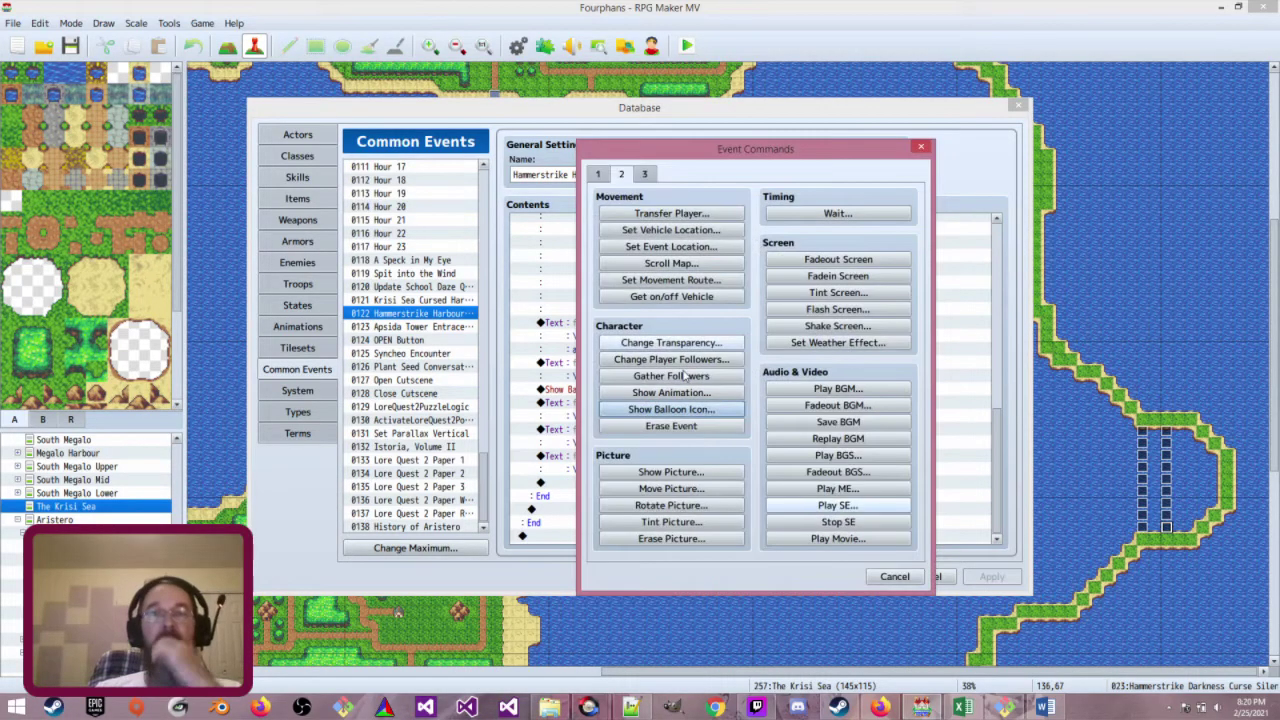
{"action": "left_click", "coordinate": [676, 393]}
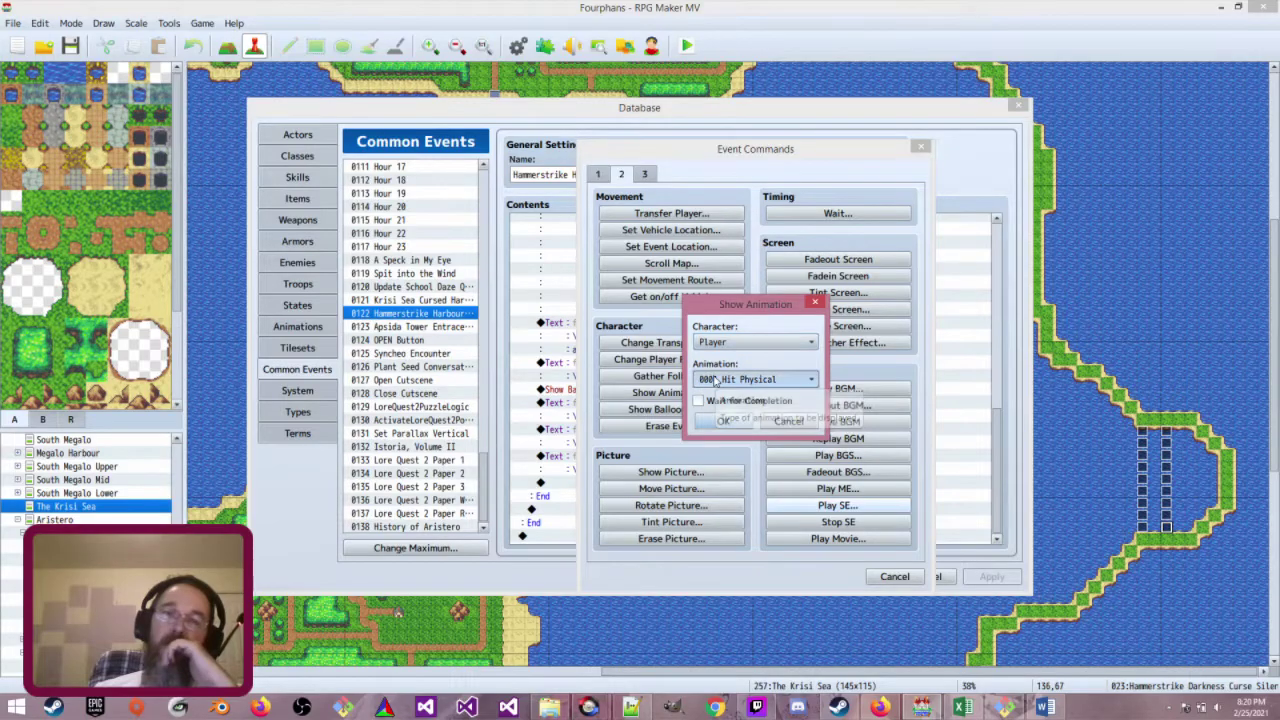
{"action": "left_click", "coordinate": [714, 381]}
{"action": "scroll", "coordinate": [851, 637], "scroll_direction": "down", "scroll_amount": 7}
{"action": "scroll", "coordinate": [851, 637], "scroll_direction": "down", "scroll_amount": 20}
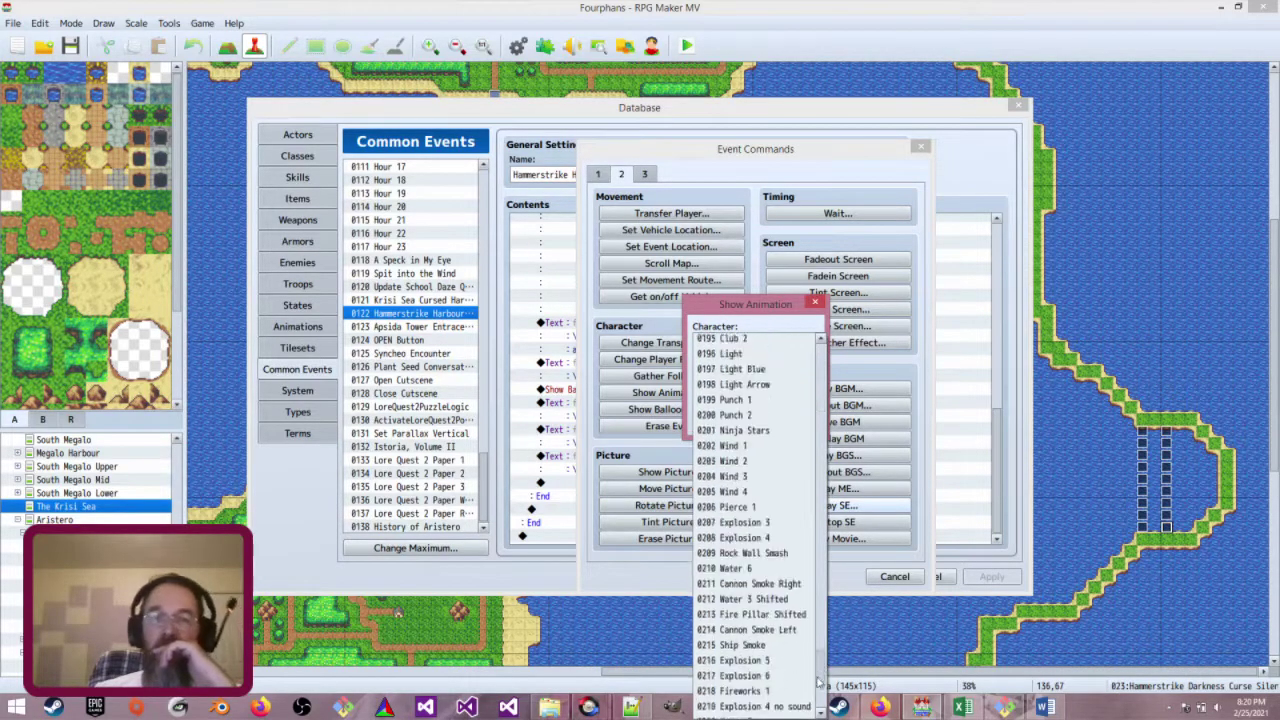
{"action": "left_click_drag", "start_coordinate": [817, 697], "coordinate": [801, 612]}
{"action": "scroll", "coordinate": [795, 600], "scroll_direction": "up", "scroll_amount": 1}
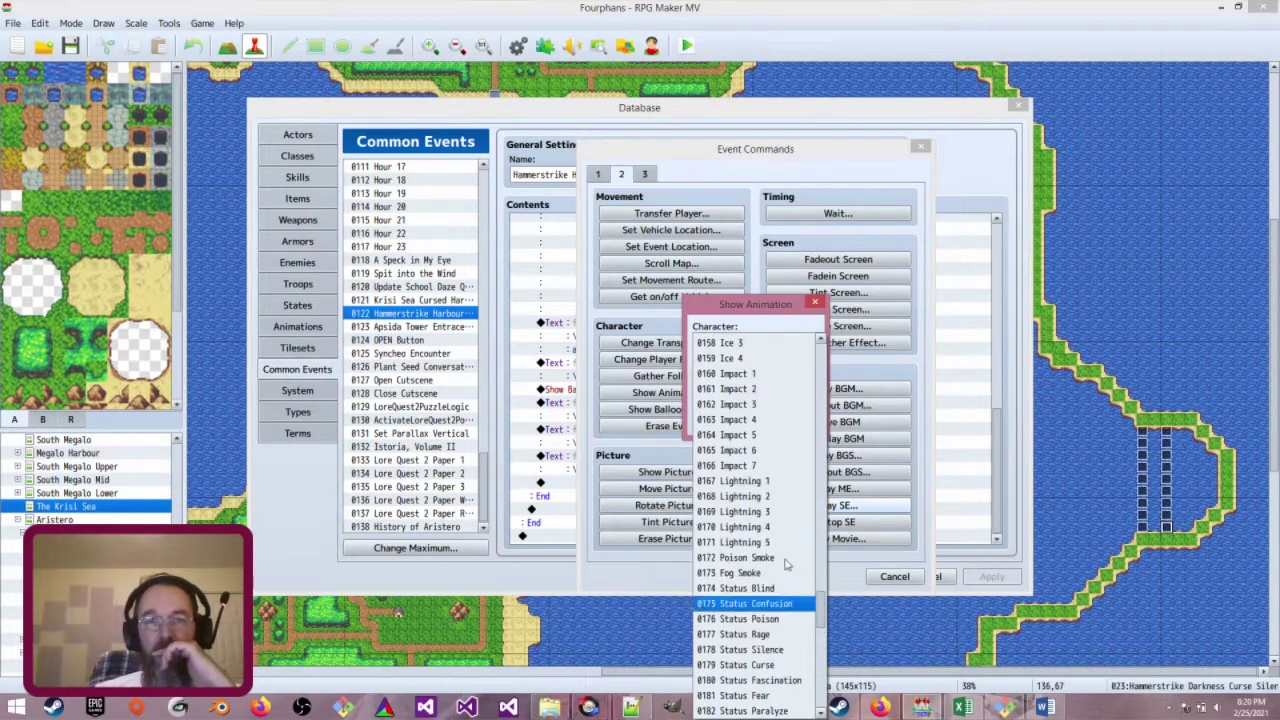
{"action": "left_click", "coordinate": [900, 580]}
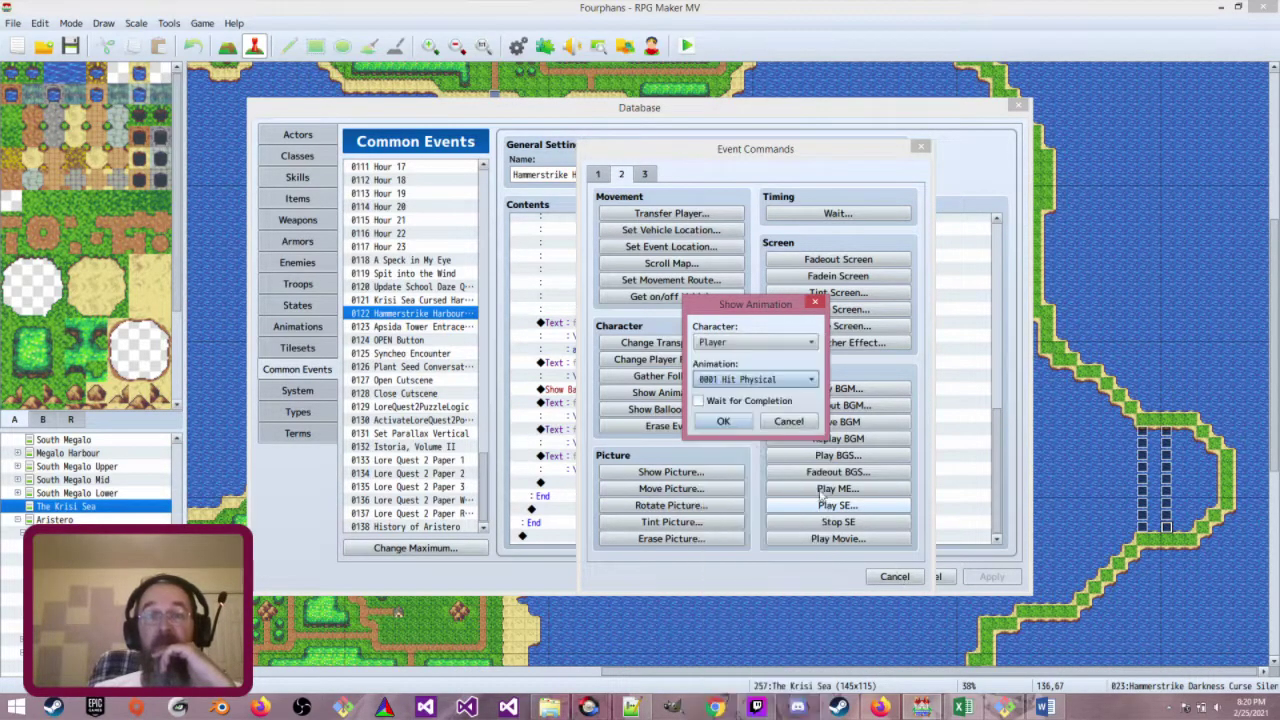
{"action": "left_click", "coordinate": [789, 422]}
{"action": "left_click", "coordinate": [888, 578]}
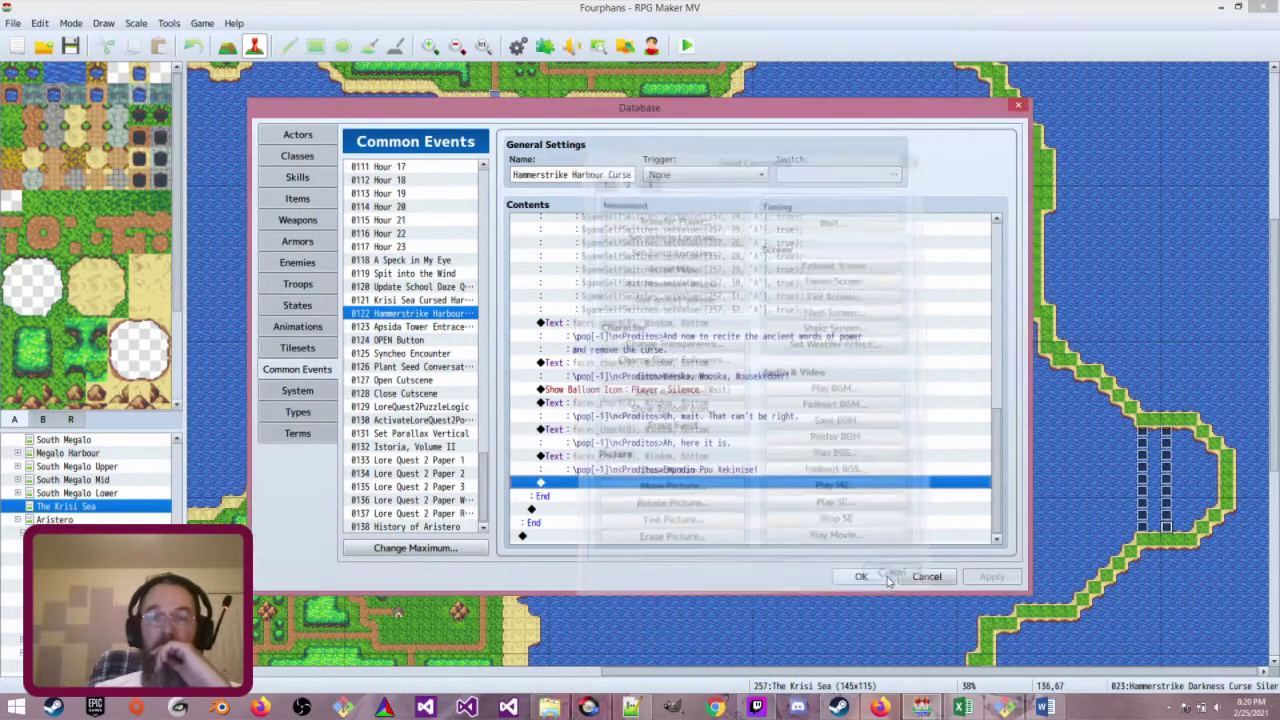
{"action": "left_click", "coordinate": [920, 576]}
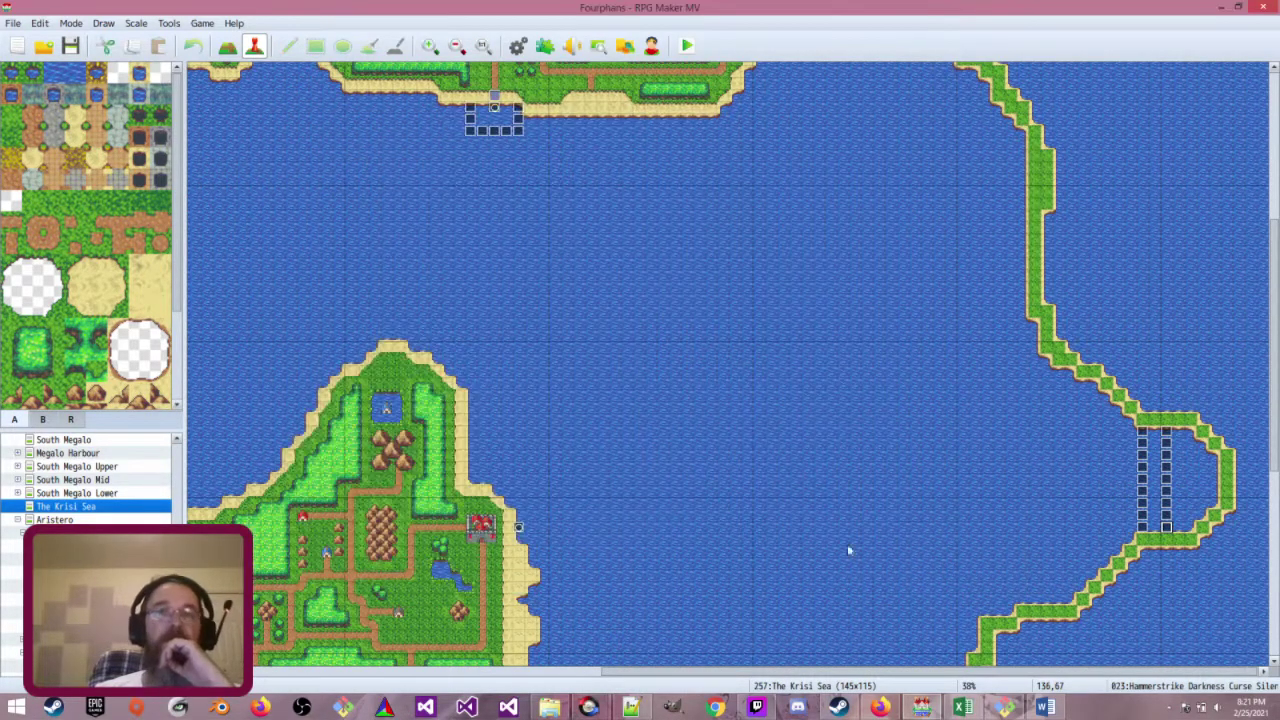
Examine the database animations Lightning 1 to Lightning 5 and preview Lightning 1
{"action": "left_click", "coordinate": [517, 45]}
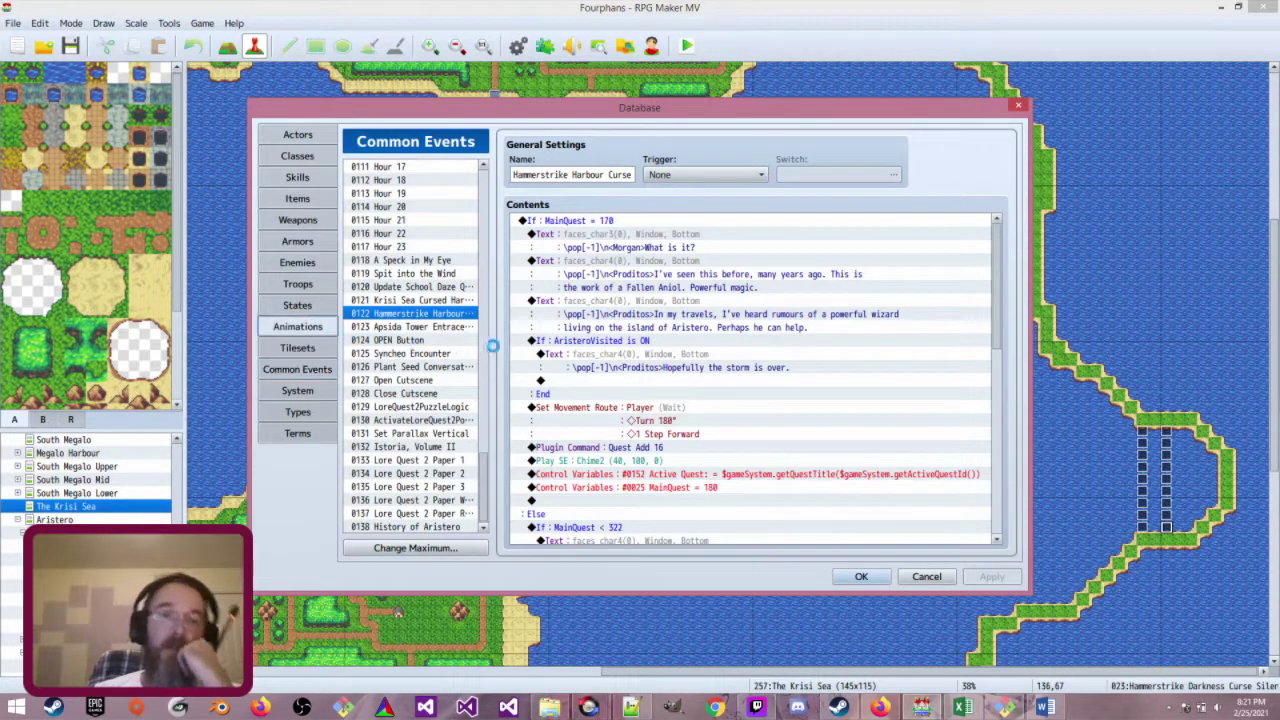
{"action": "left_click", "coordinate": [310, 328]}
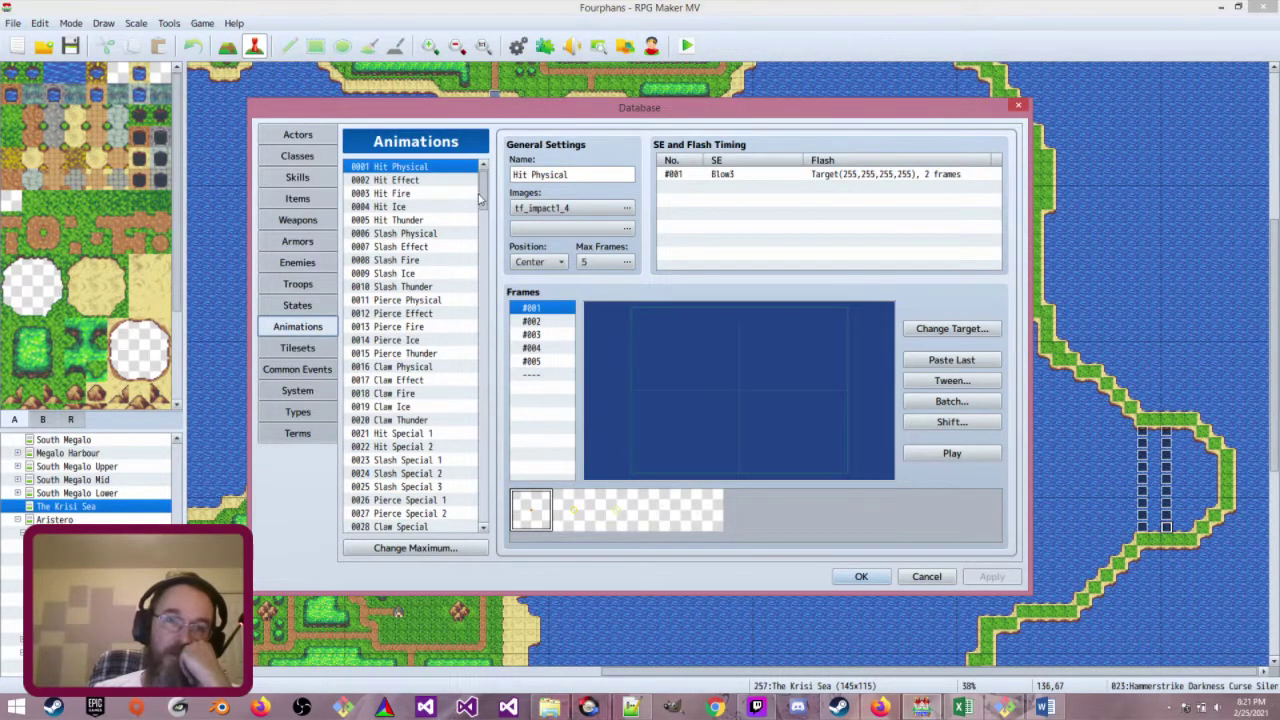
{"action": "left_click_drag", "start_coordinate": [482, 198], "coordinate": [496, 444]}
{"action": "left_click", "coordinate": [453, 291]}
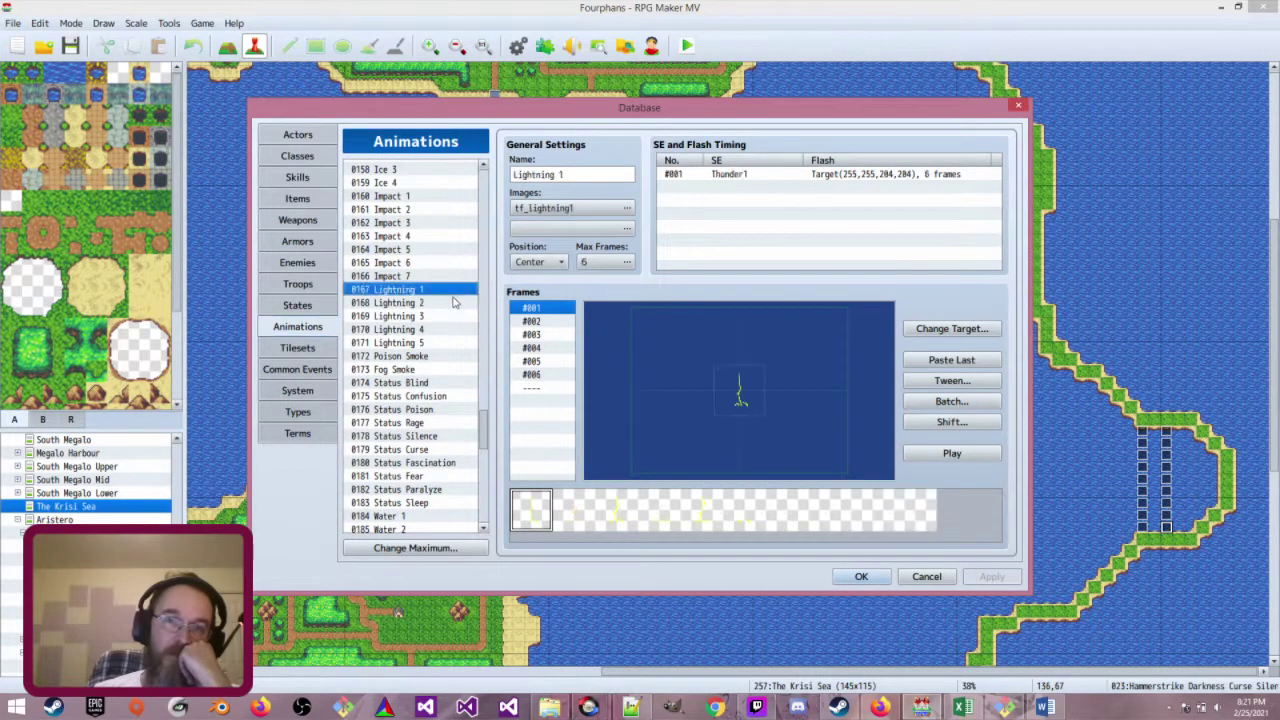
{"action": "left_click", "coordinate": [454, 303]}
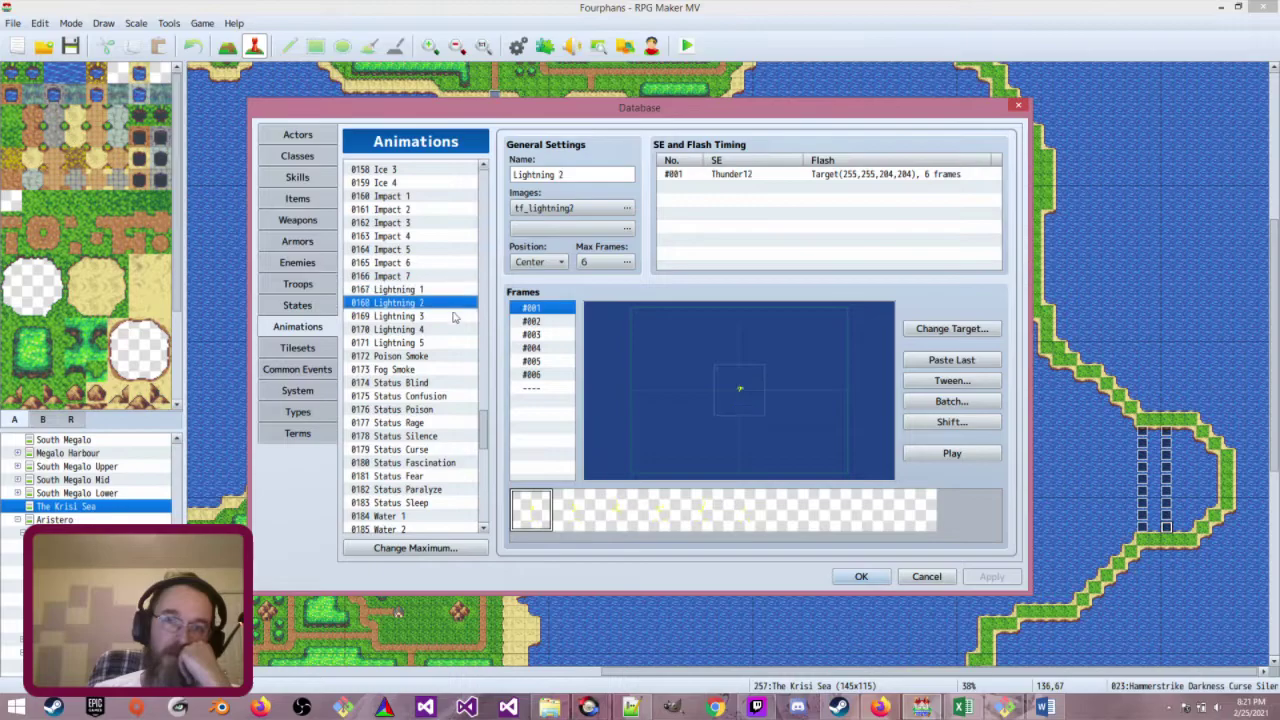
{"action": "left_click", "coordinate": [454, 316]}
{"action": "left_click", "coordinate": [450, 331]}
{"action": "left_click", "coordinate": [450, 342]}
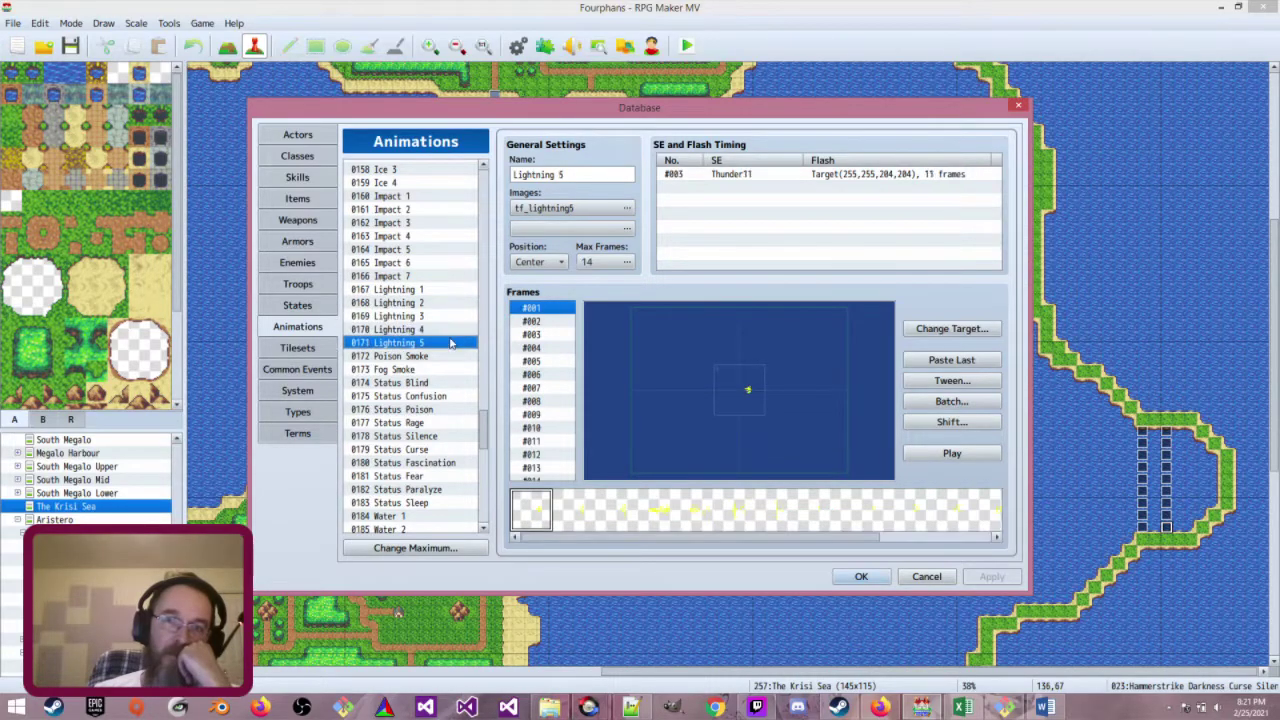
{"action": "left_click", "coordinate": [463, 291]}
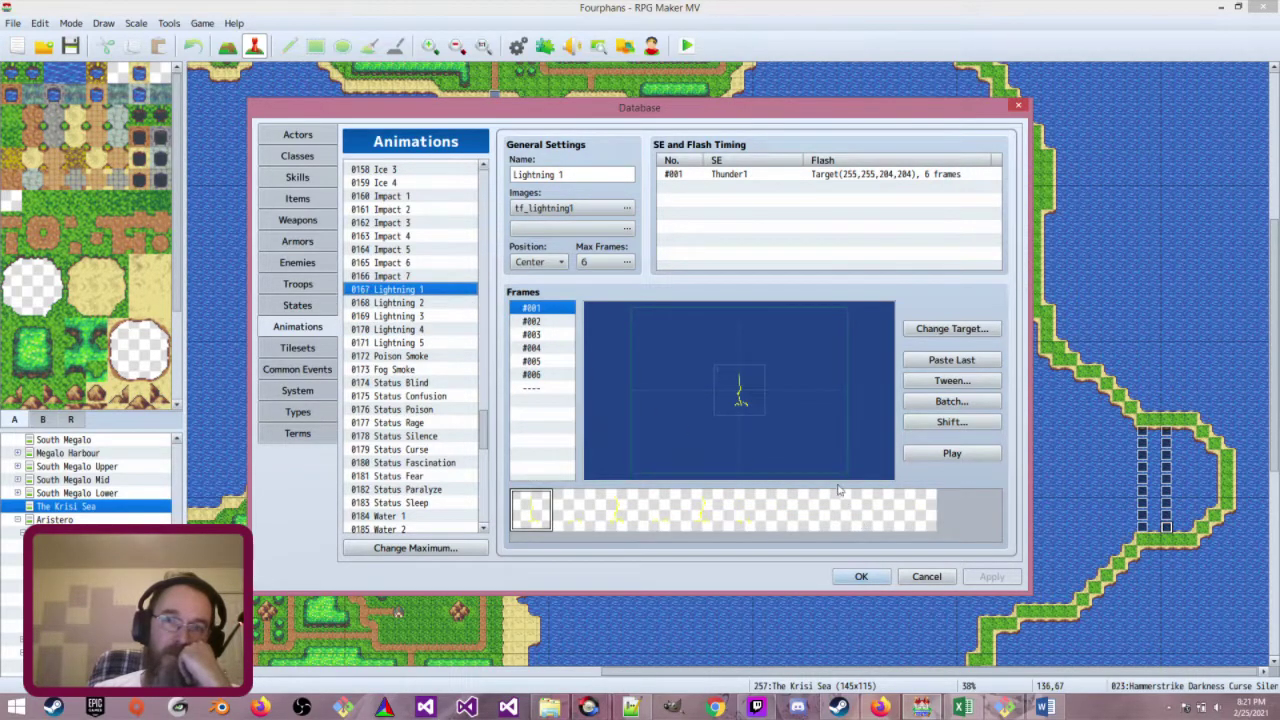
{"action": "left_click", "coordinate": [976, 456]}
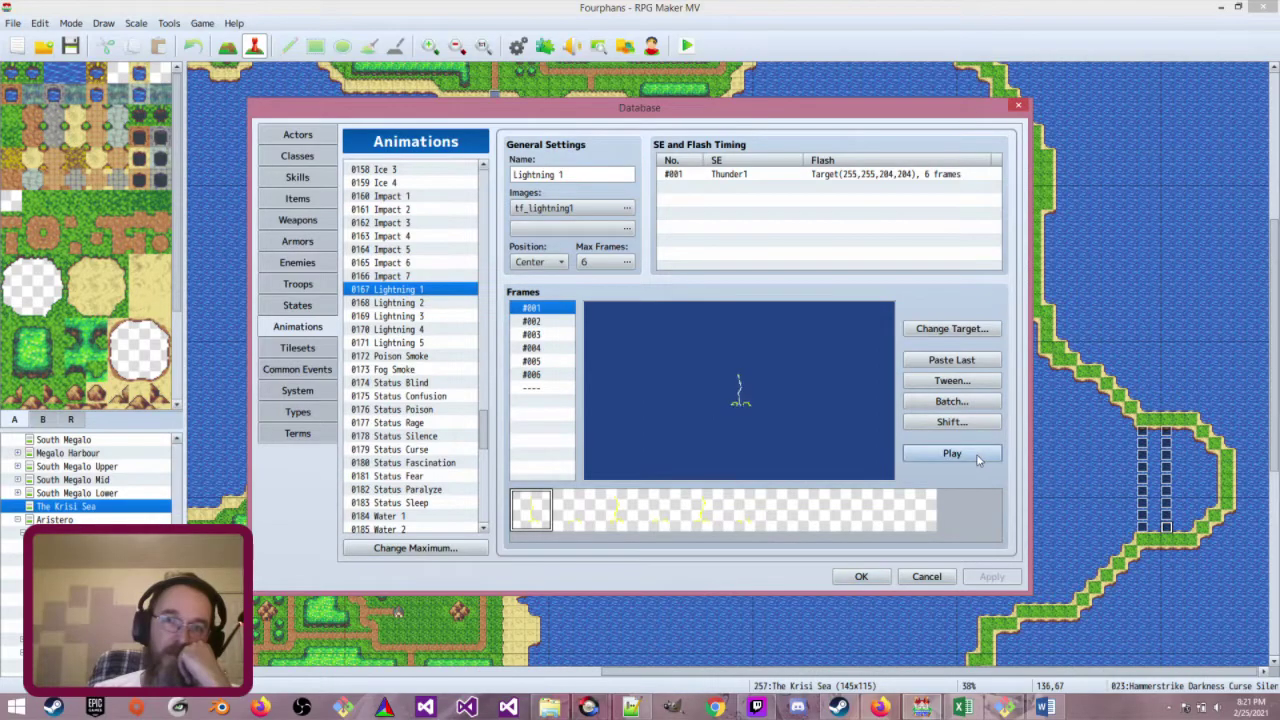
{"action": "left_click", "coordinate": [926, 576]}
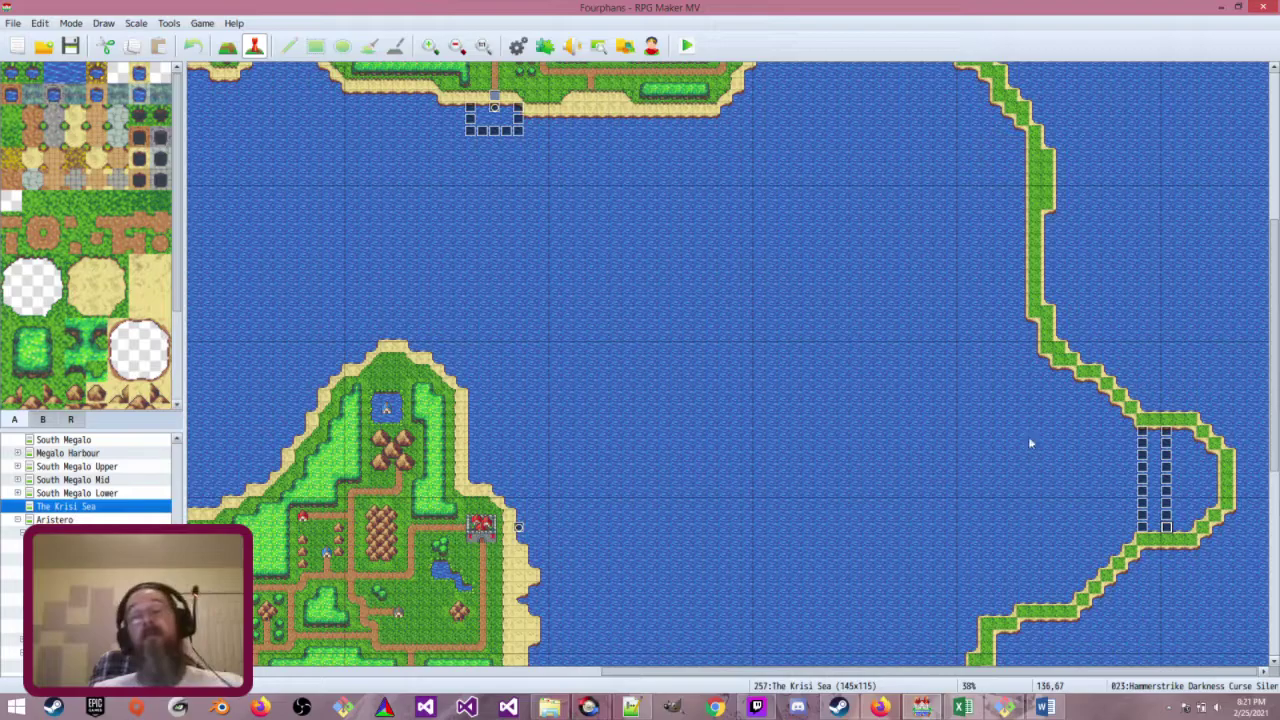
Check which map events a Show Animation command at the end of common event 0122's magic-words branch can target, without adding it
{"action": "key", "text": "F9"}
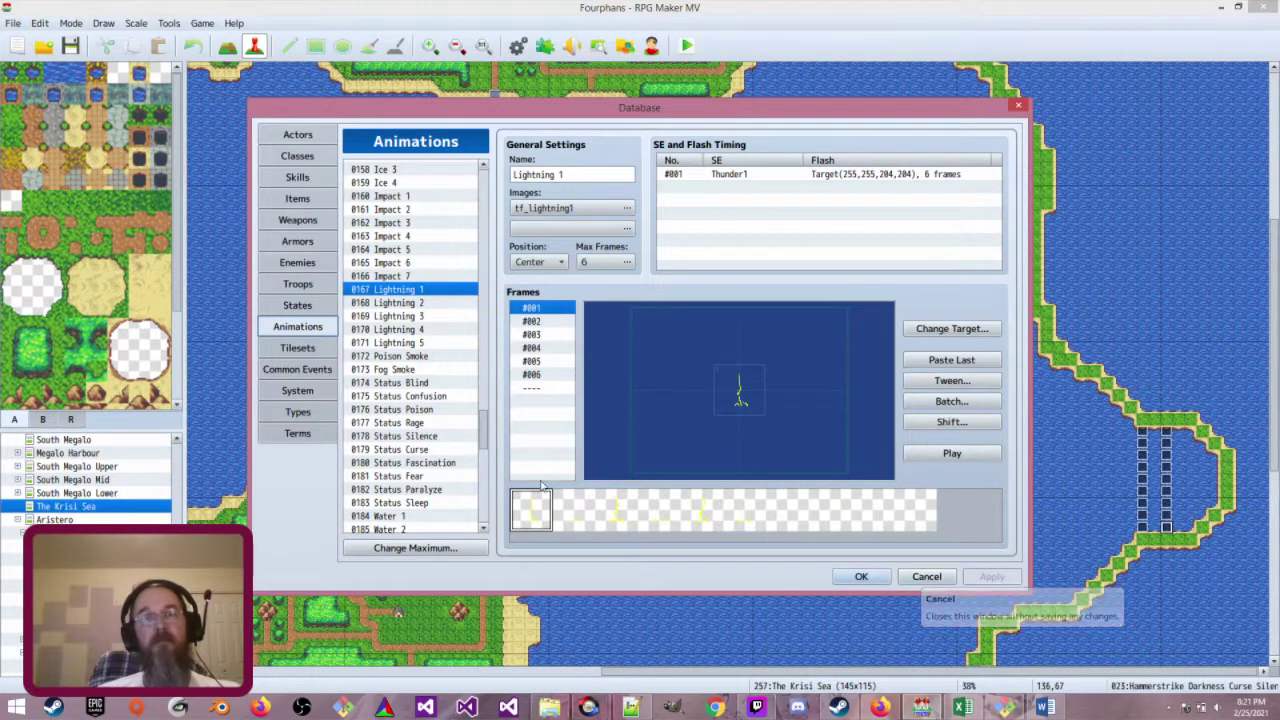
{"action": "left_click", "coordinate": [322, 372]}
{"action": "scroll", "coordinate": [672, 462], "scroll_direction": "down", "scroll_amount": 15}
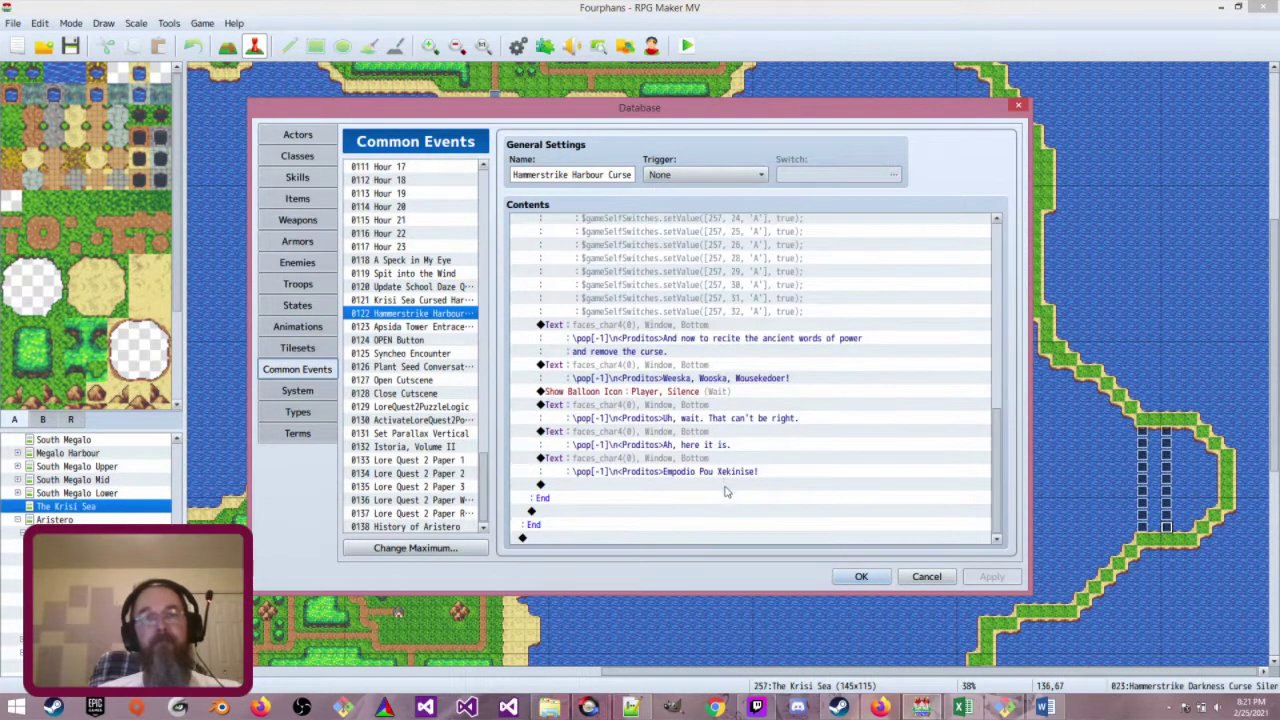
{"action": "double_click", "coordinate": [724, 486]}
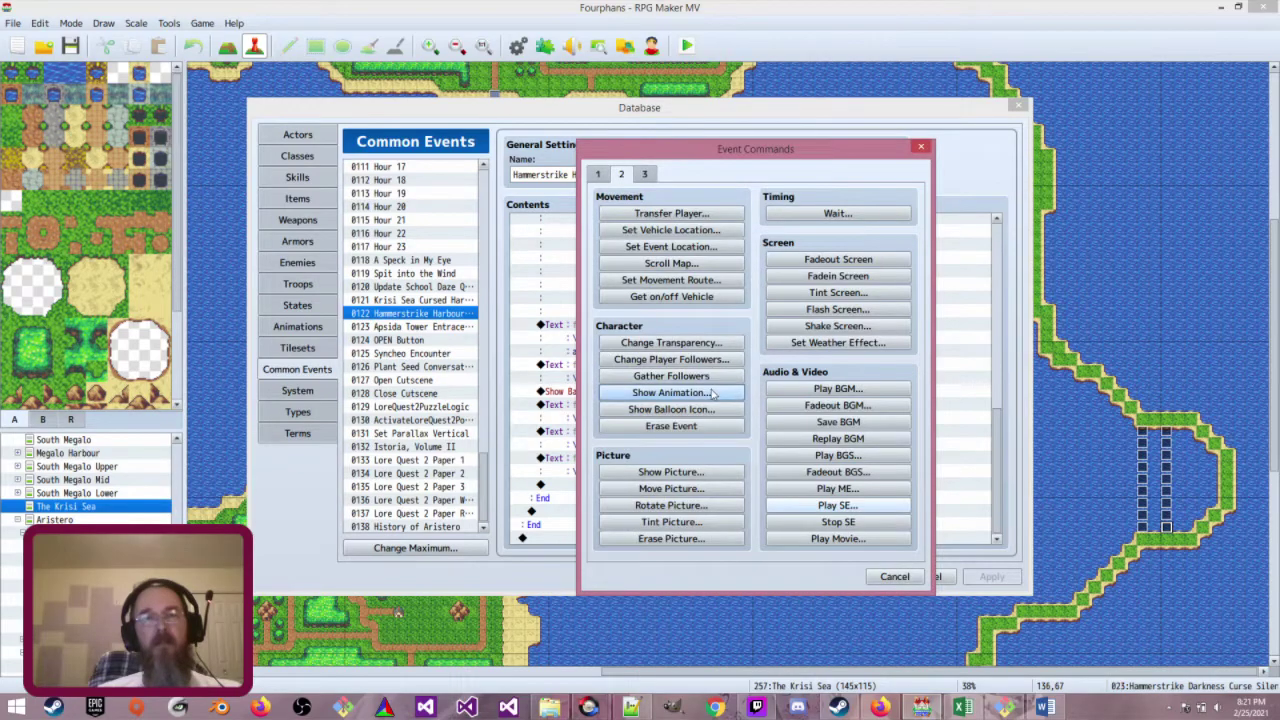
{"action": "left_click", "coordinate": [712, 393]}
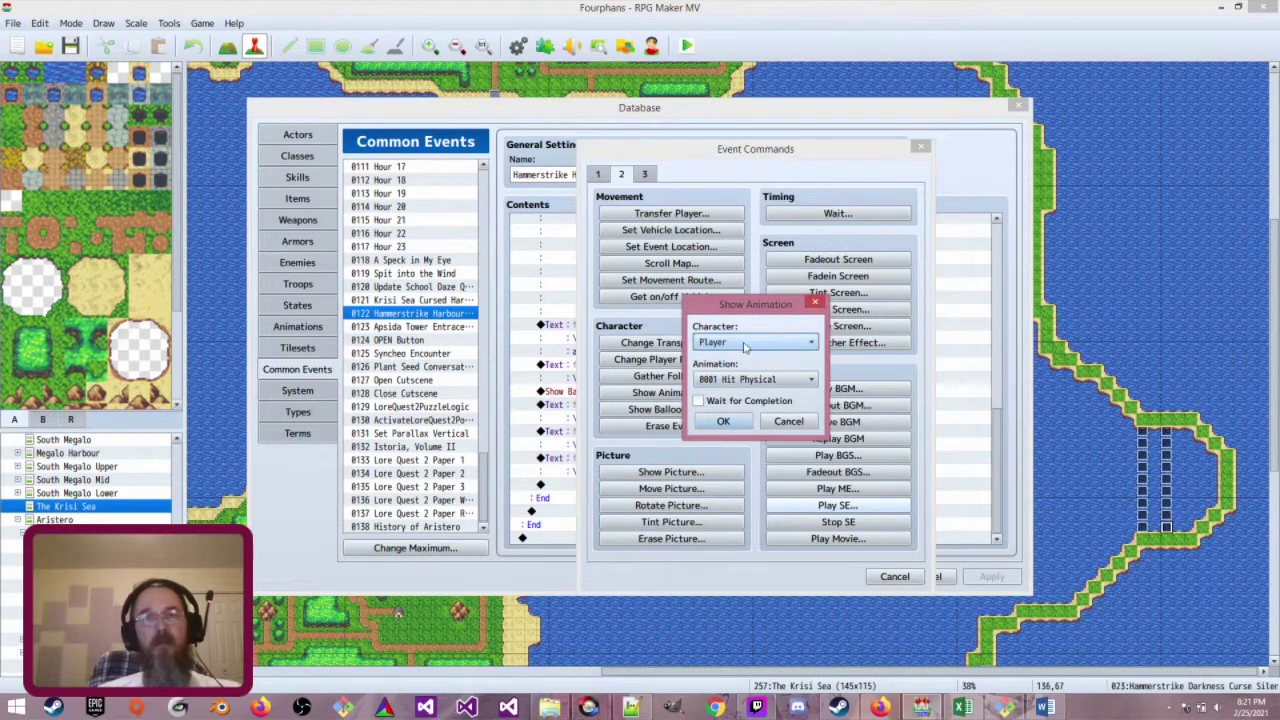
{"action": "left_click", "coordinate": [747, 343]}
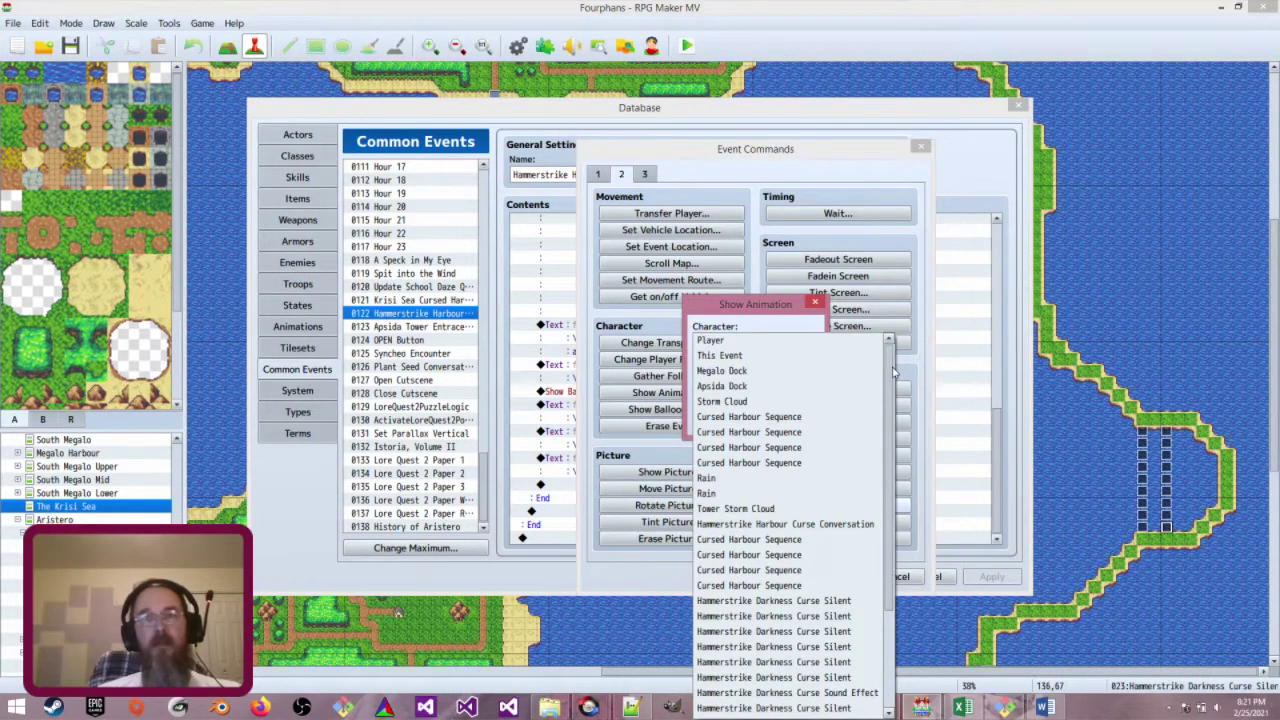
{"action": "scroll", "coordinate": [893, 372], "scroll_direction": "down", "scroll_amount": 3}
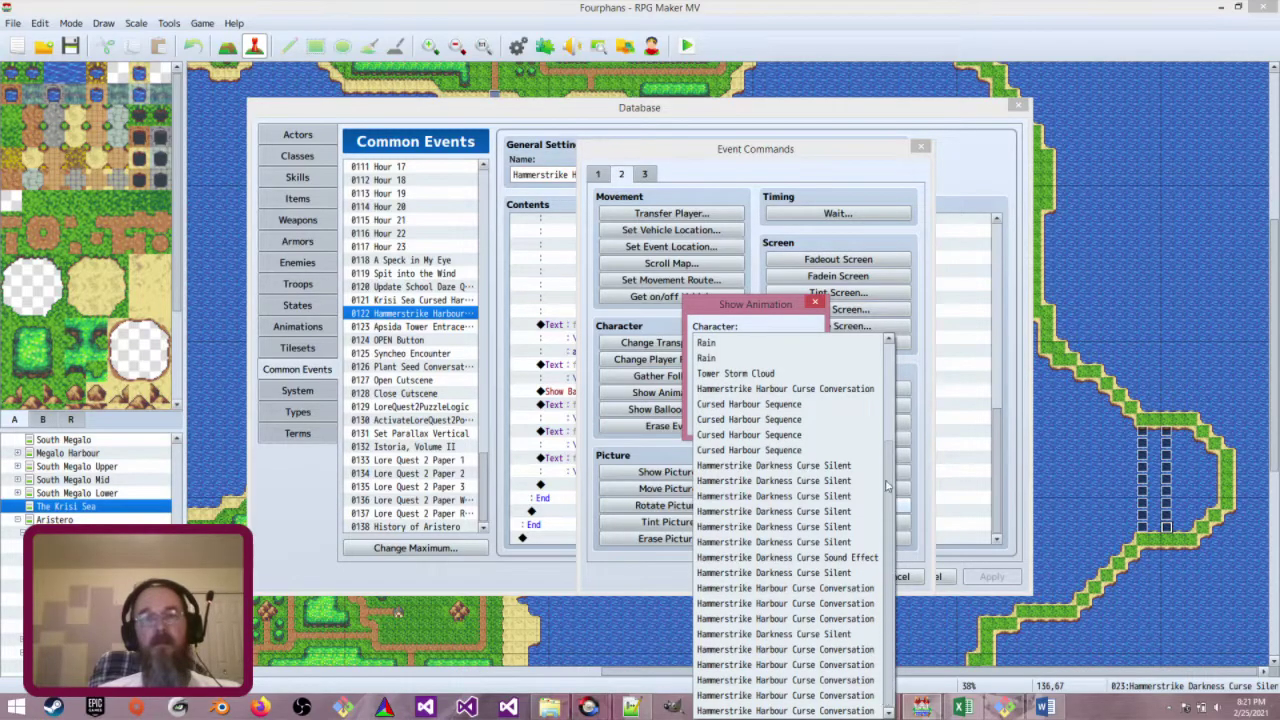
{"action": "scroll", "coordinate": [889, 497], "scroll_direction": "up", "scroll_amount": 3}
{"action": "left_click", "coordinate": [815, 304]}
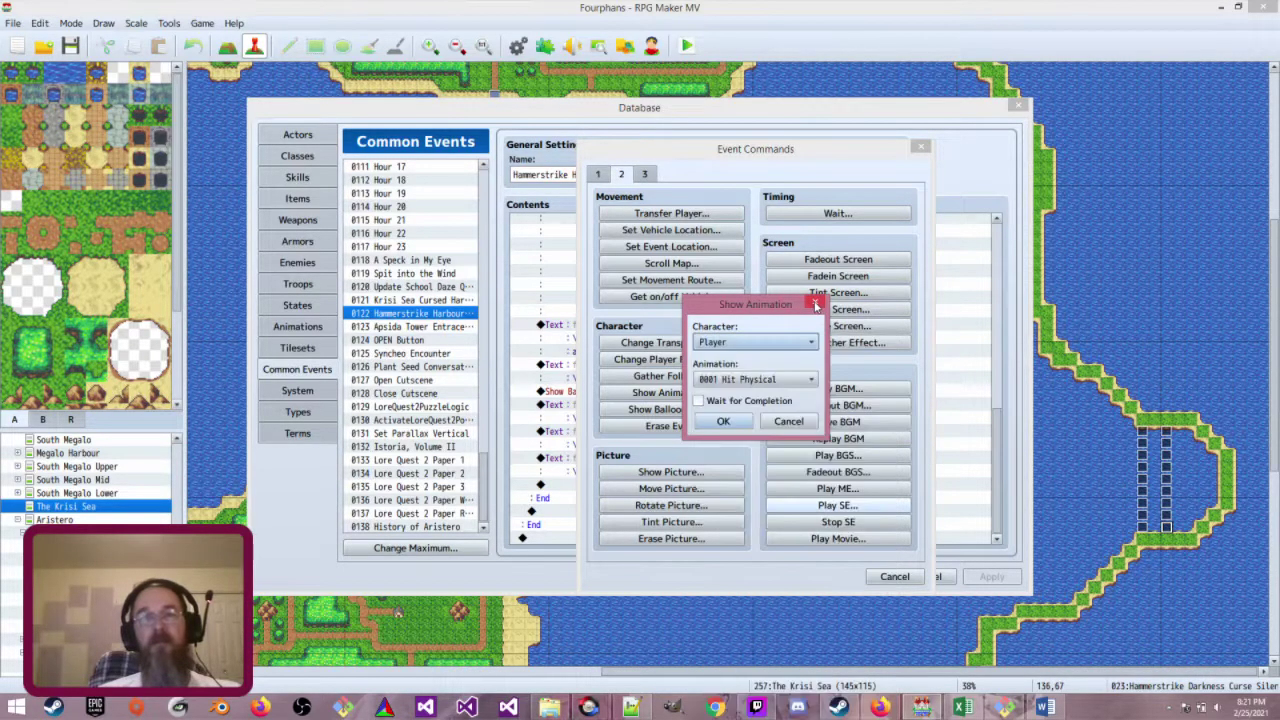
{"action": "left_click", "coordinate": [815, 304]}
{"action": "left_click", "coordinate": [889, 579]}
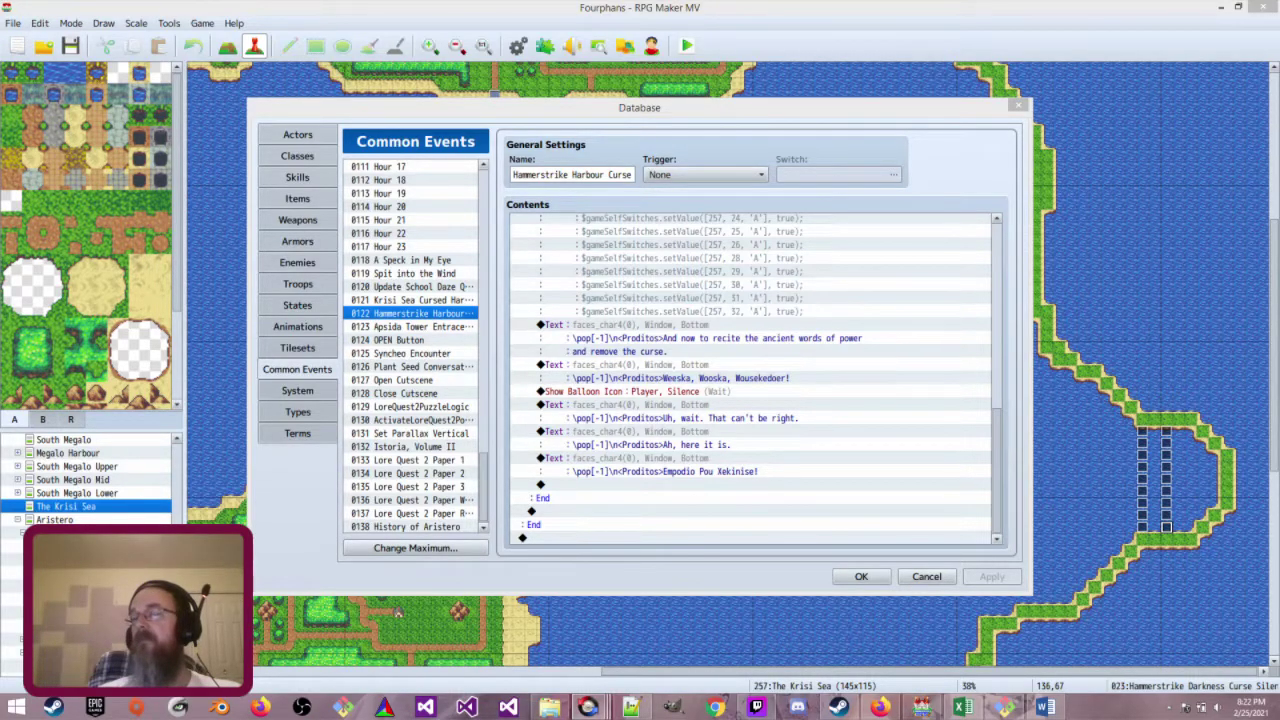
{"action": "left_click", "coordinate": [940, 484]}
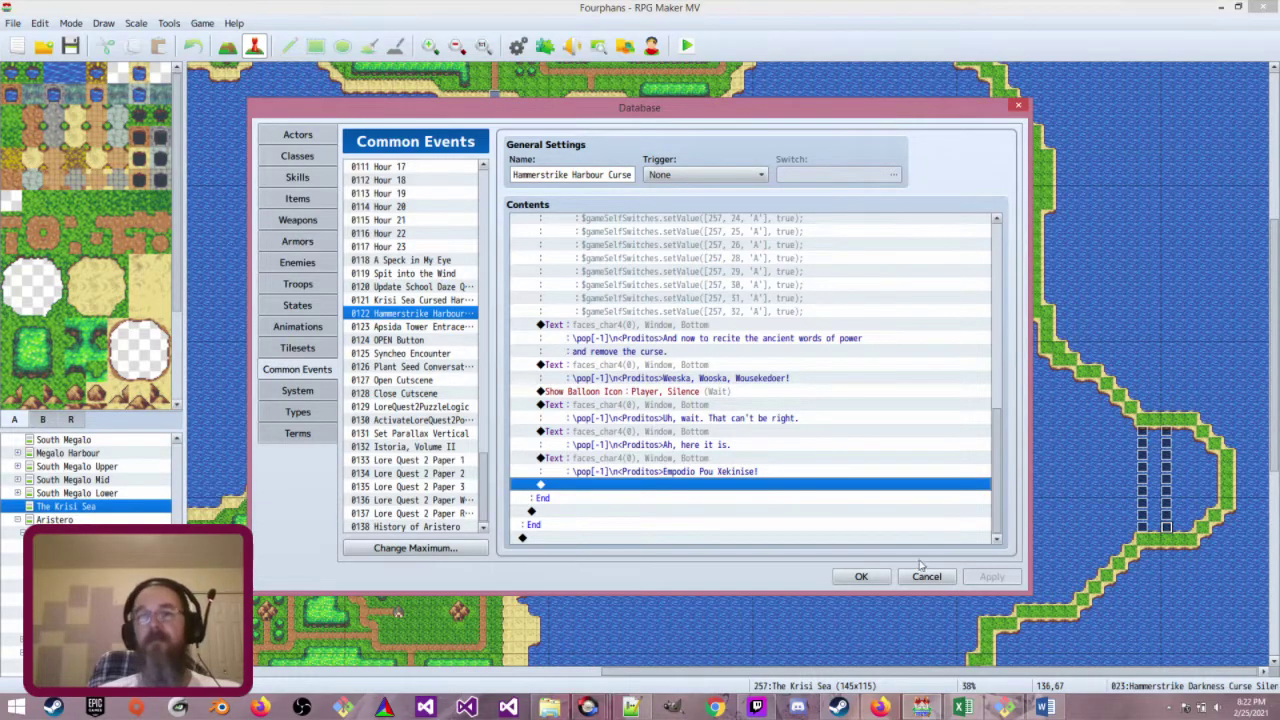
{"action": "left_click", "coordinate": [861, 576]}
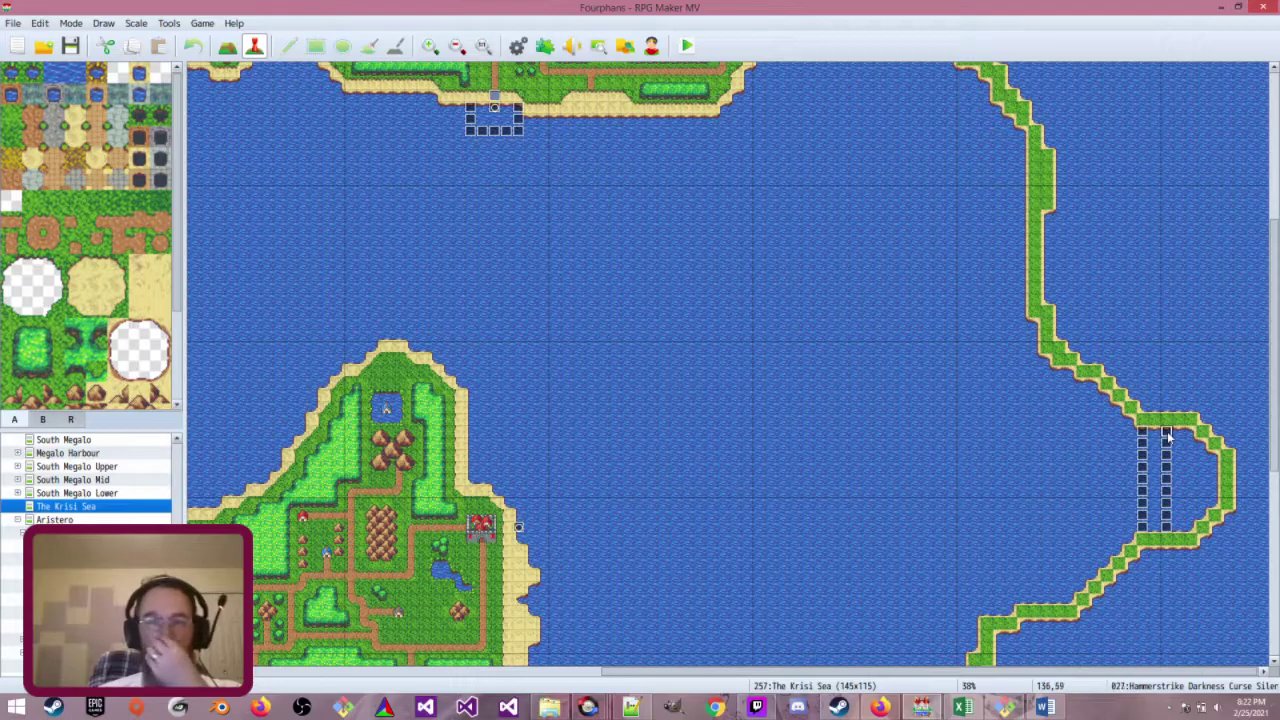
Rename the barrier event at (136,59) to "27 - Hammerstrike Darkness Curse Silent"
{"action": "double_click", "coordinate": [1167, 436]}
{"action": "left_click_drag", "start_coordinate": [409, 145], "coordinate": [440, 146]}
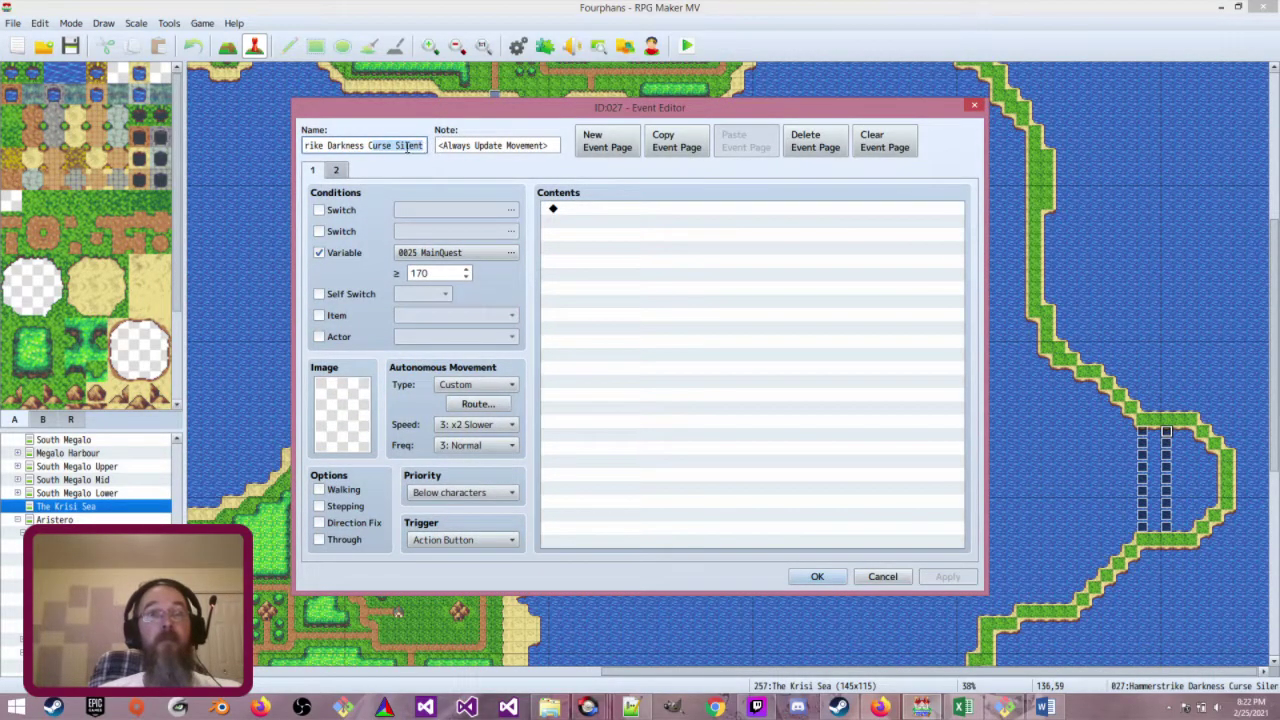
{"action": "double_click", "coordinate": [405, 145]}
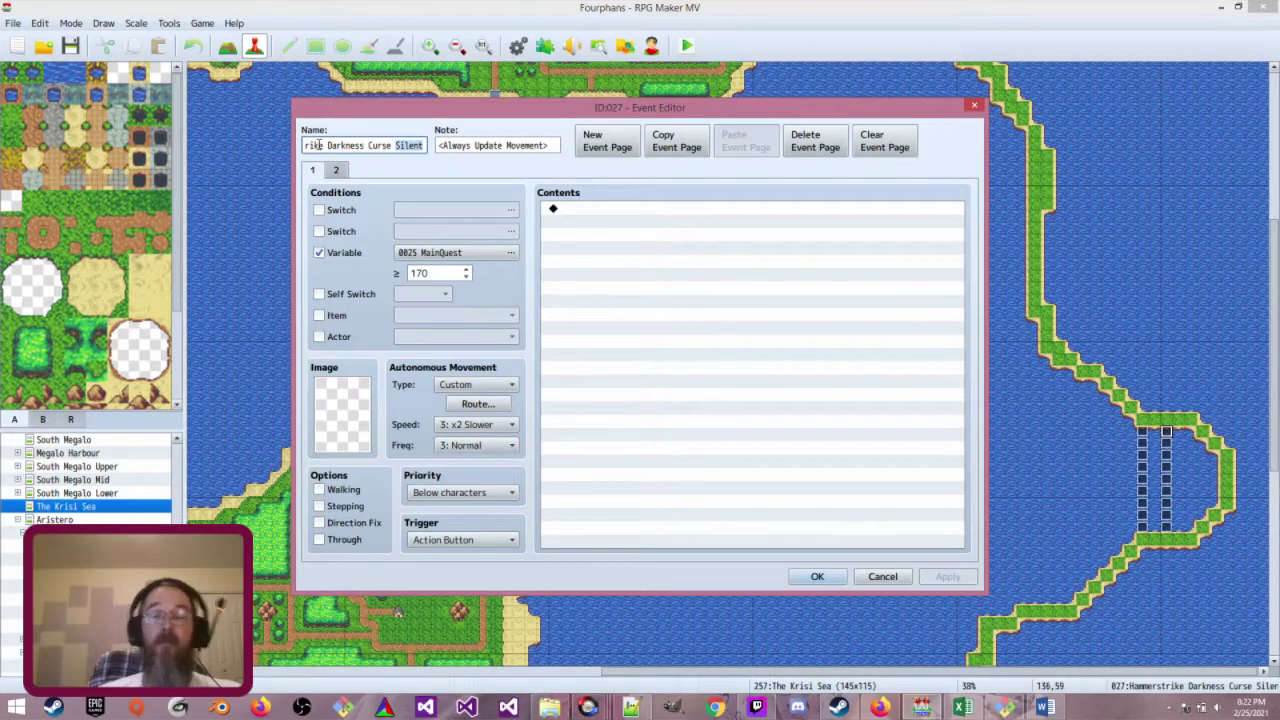
{"action": "left_click", "coordinate": [307, 145]}
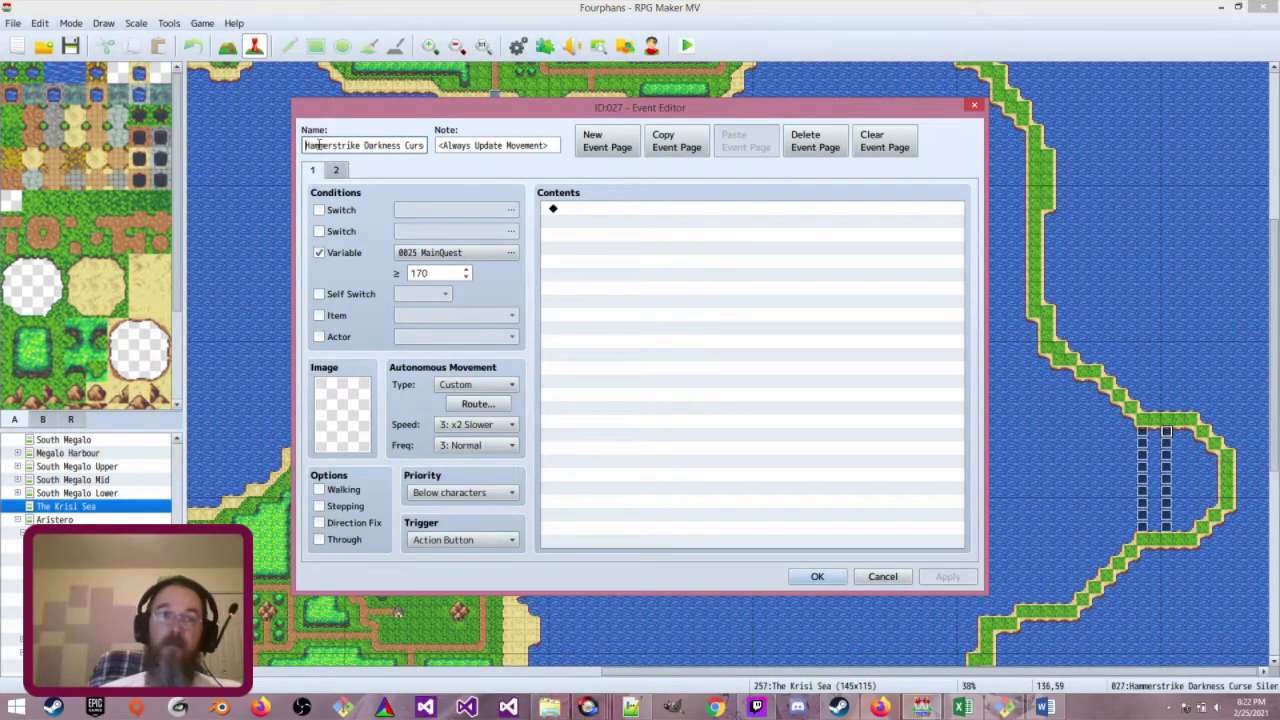
{"action": "type", "text": "27 "}
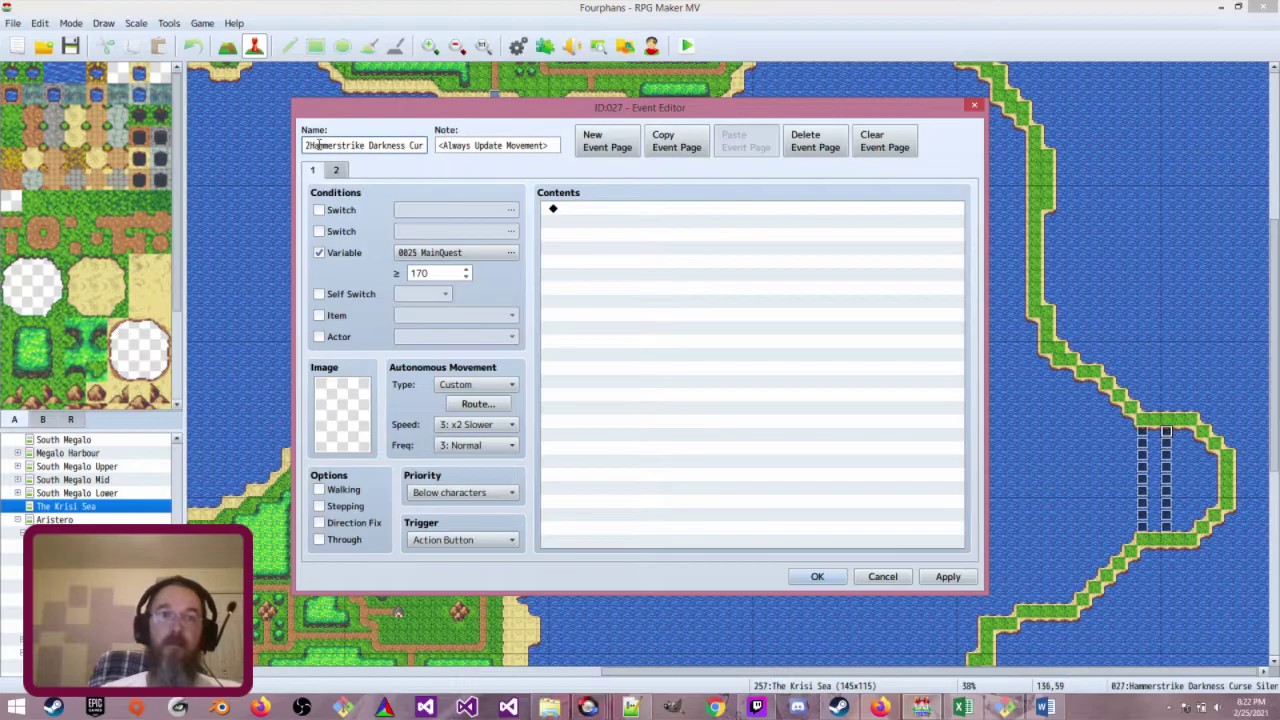
{"action": "type", "text": "-"}
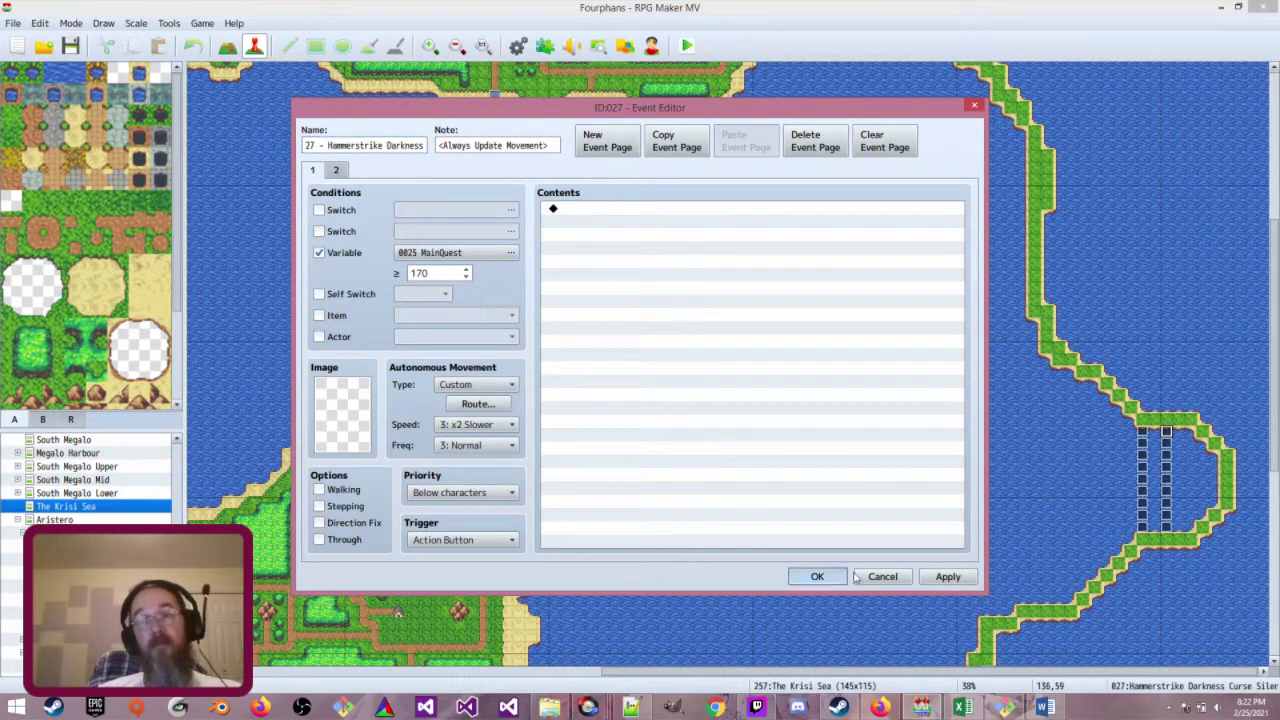
{"action": "left_click", "coordinate": [818, 577]}
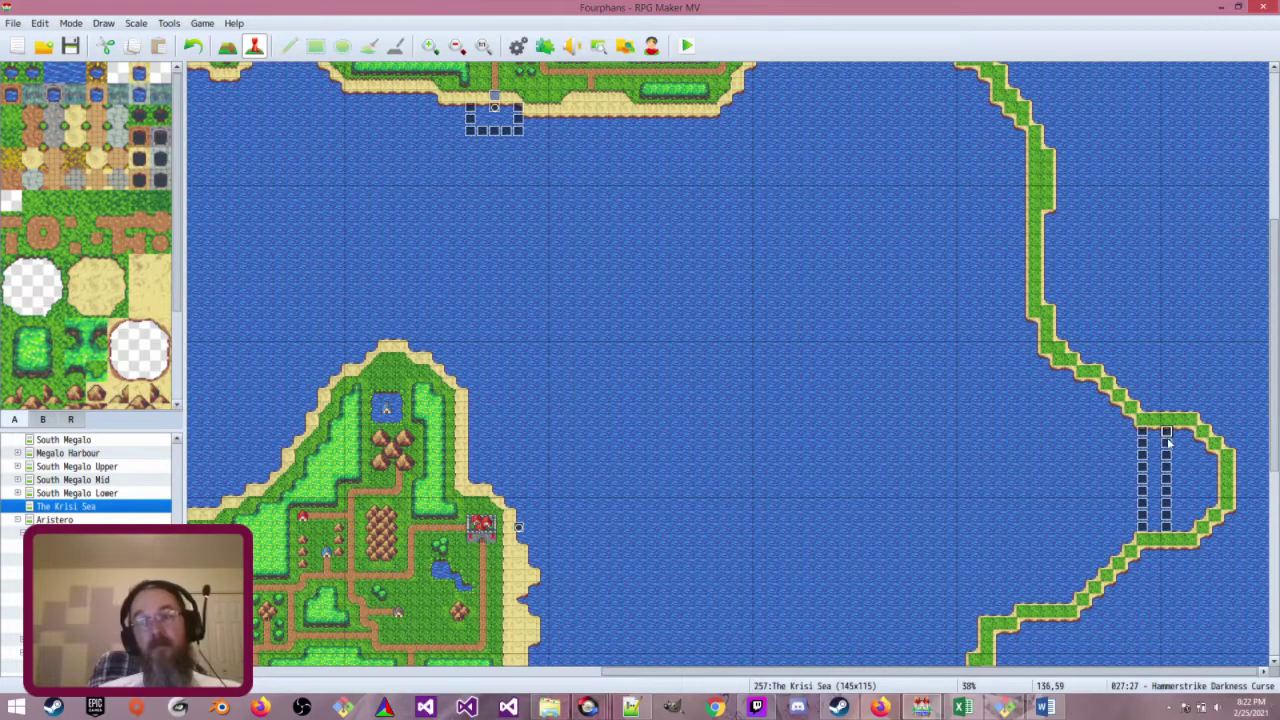
Prefix the names of the barrier events at (136,60) and (136,61) with "16 - " and "17 - " respectively
{"action": "double_click", "coordinate": [1170, 448]}
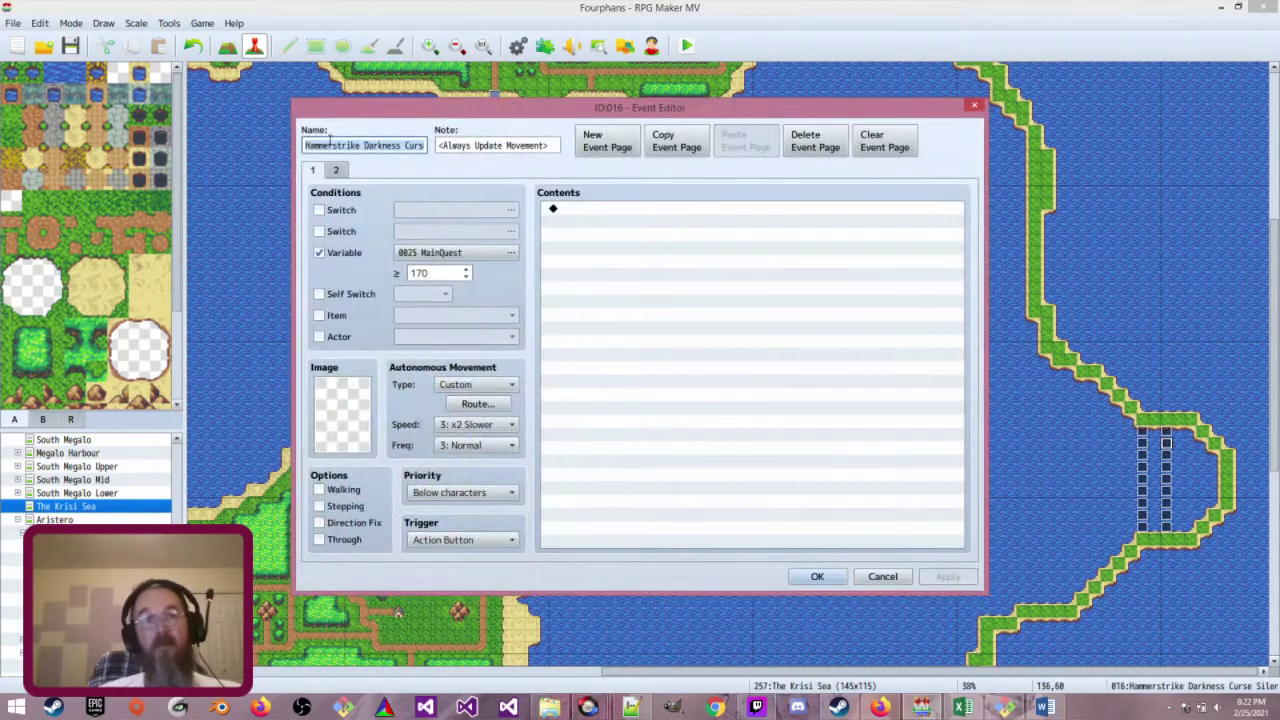
{"action": "key", "text": "Home"}
{"action": "type", "text": "16 -"}
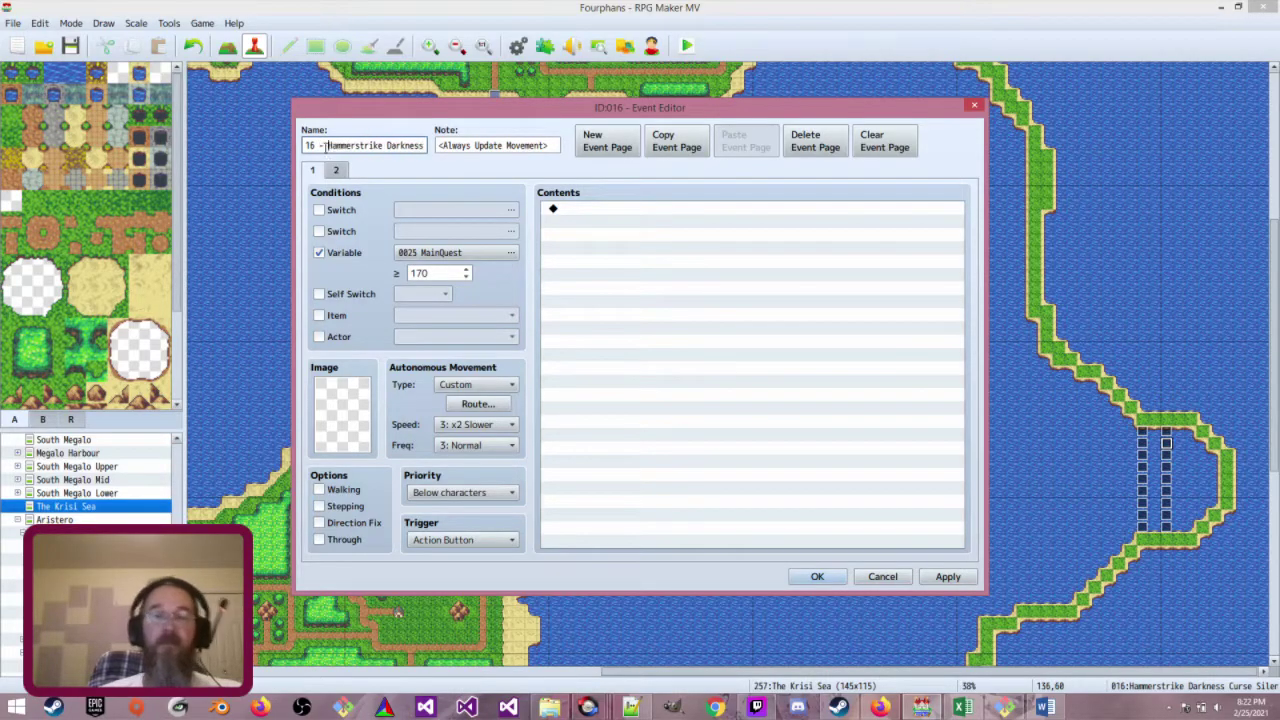
{"action": "left_click", "coordinate": [817, 576]}
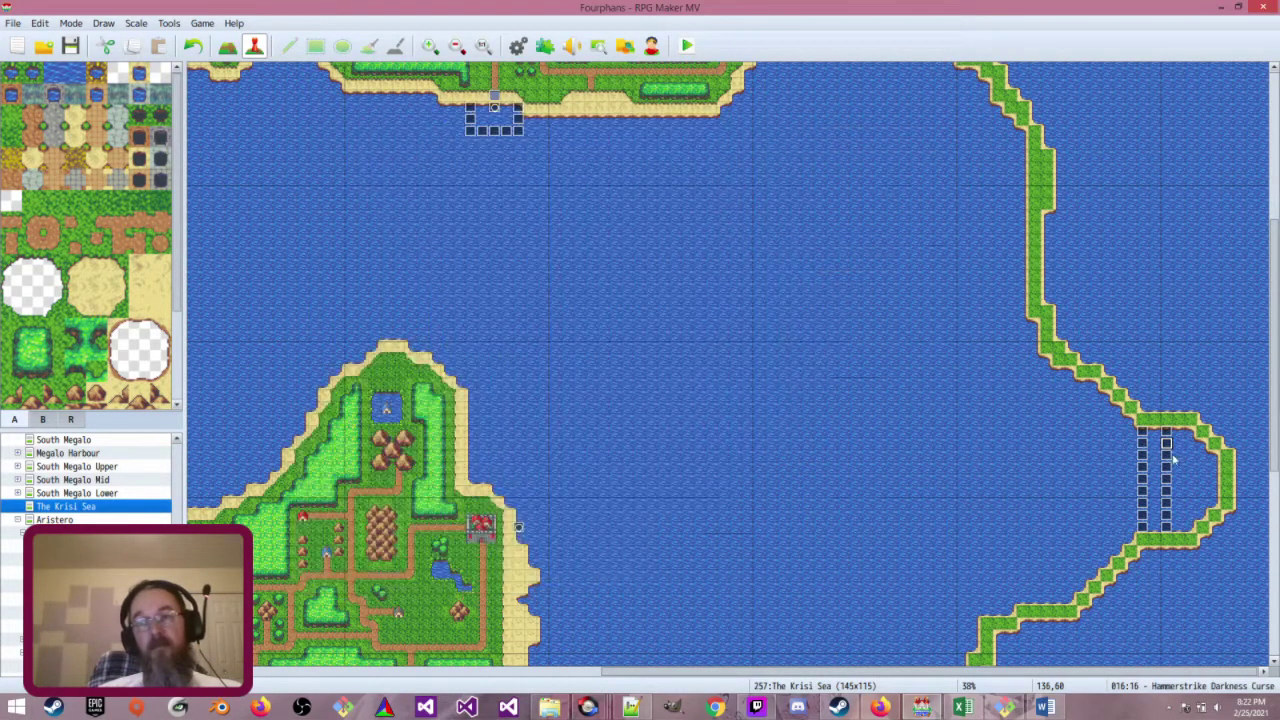
{"action": "double_click", "coordinate": [1167, 458]}
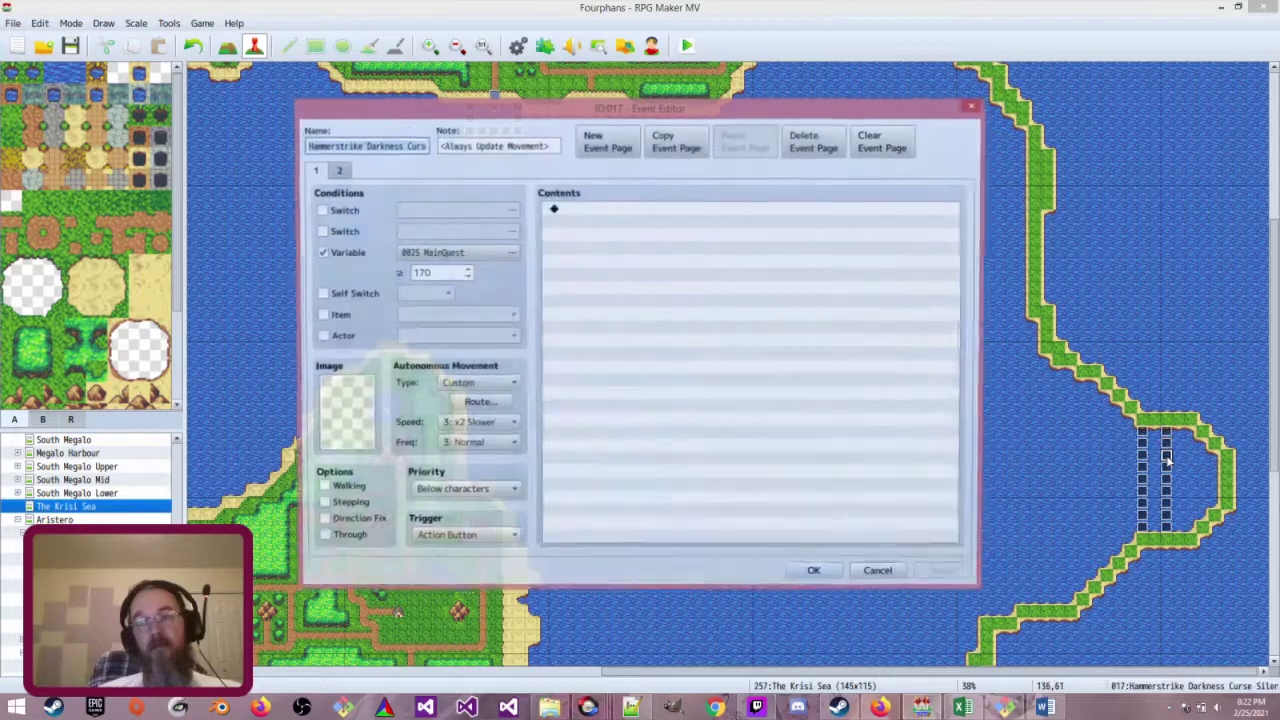
{"action": "left_click", "coordinate": [306, 145]}
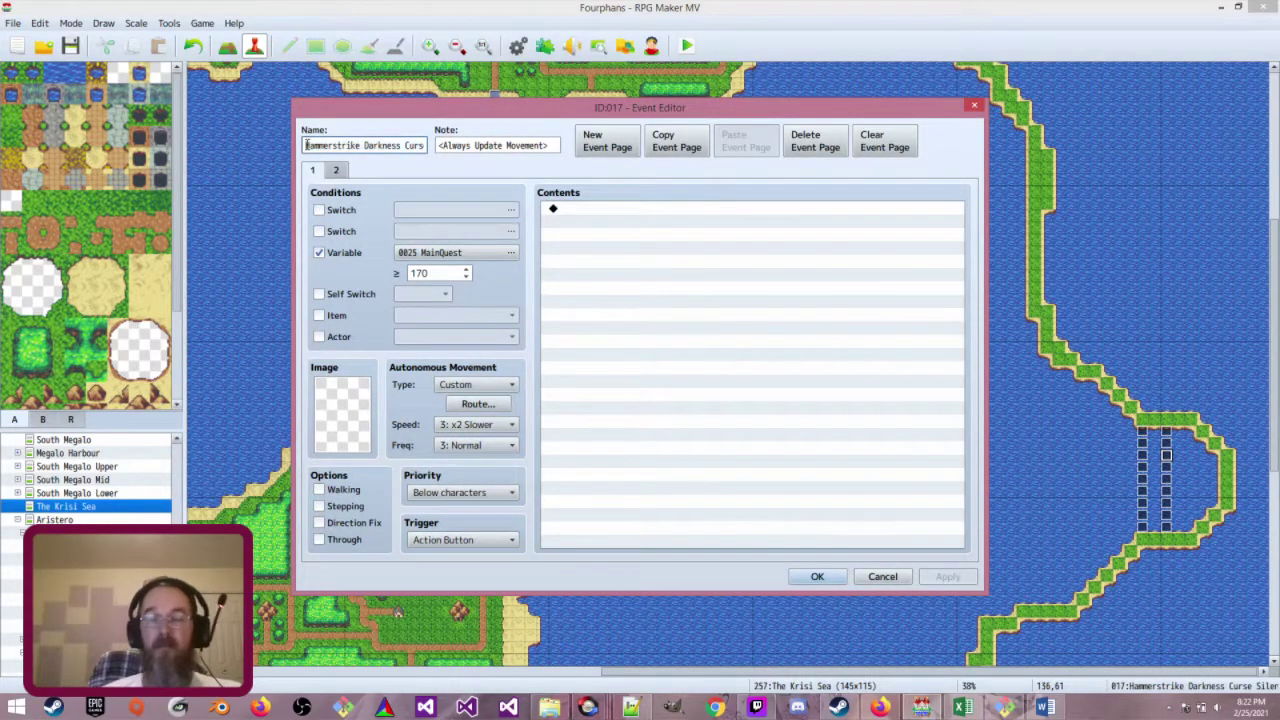
{"action": "type", "text": "17 -"}
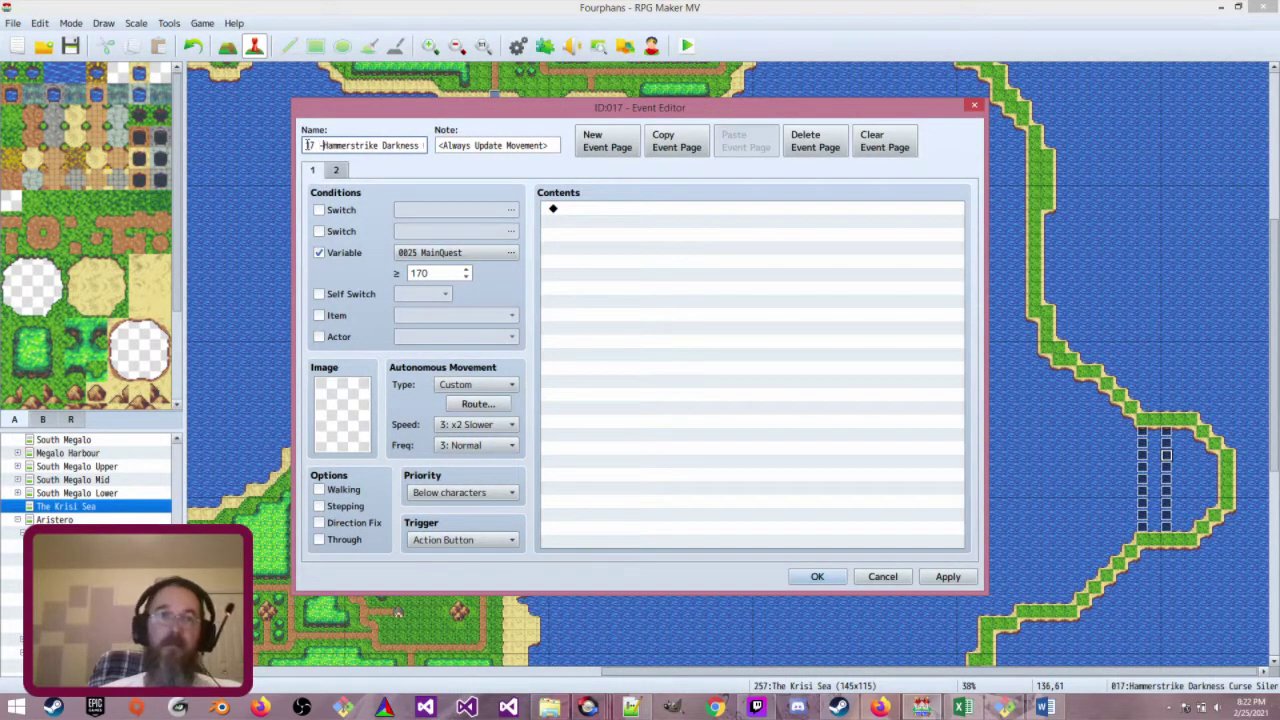
{"action": "left_click", "coordinate": [830, 578]}
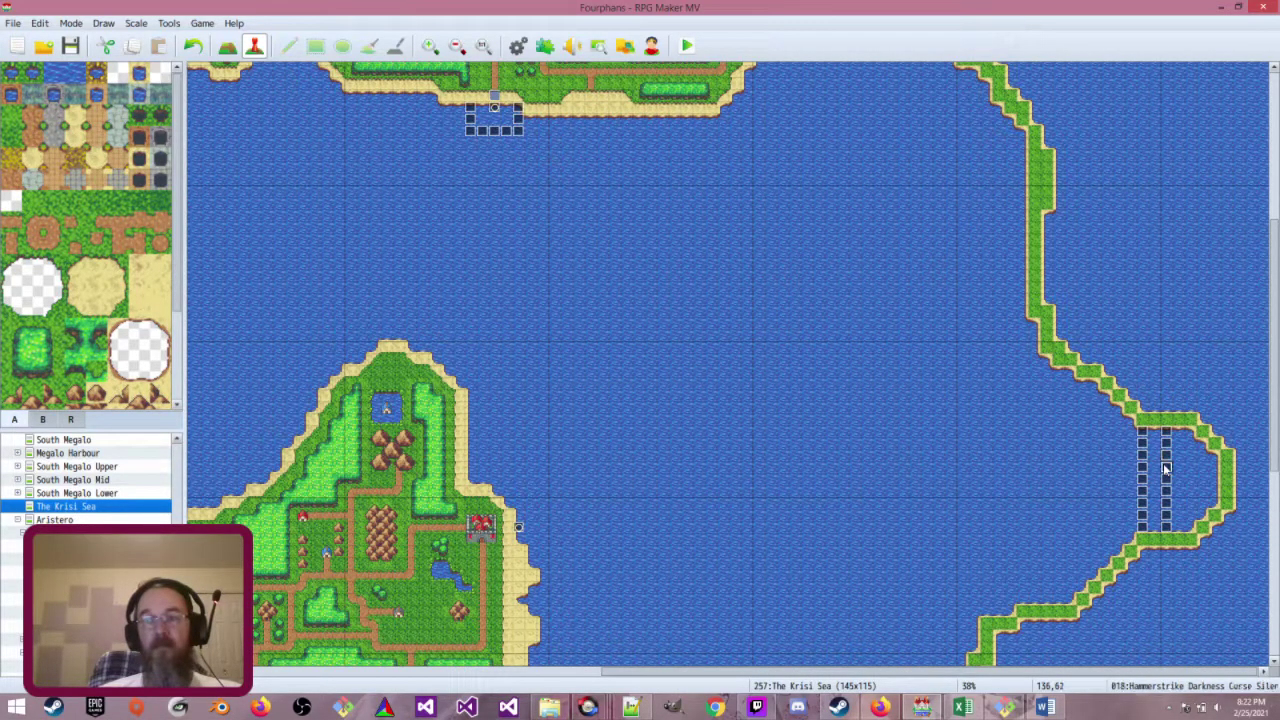
Prefix the names of the barrier events at (136,62) and (136,63) with "18 - " and "22 - " respectively
{"action": "double_click", "coordinate": [1165, 468]}
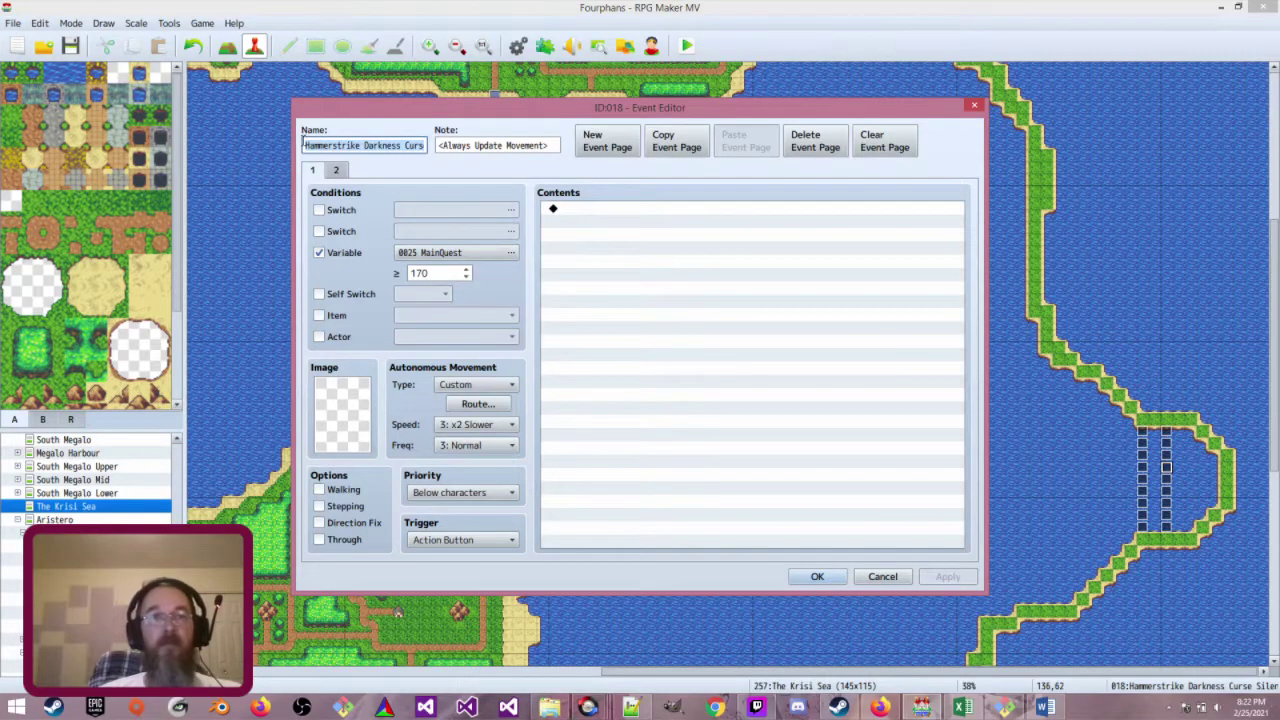
{"action": "key", "text": "Home"}
{"action": "type", "text": "18 -"}
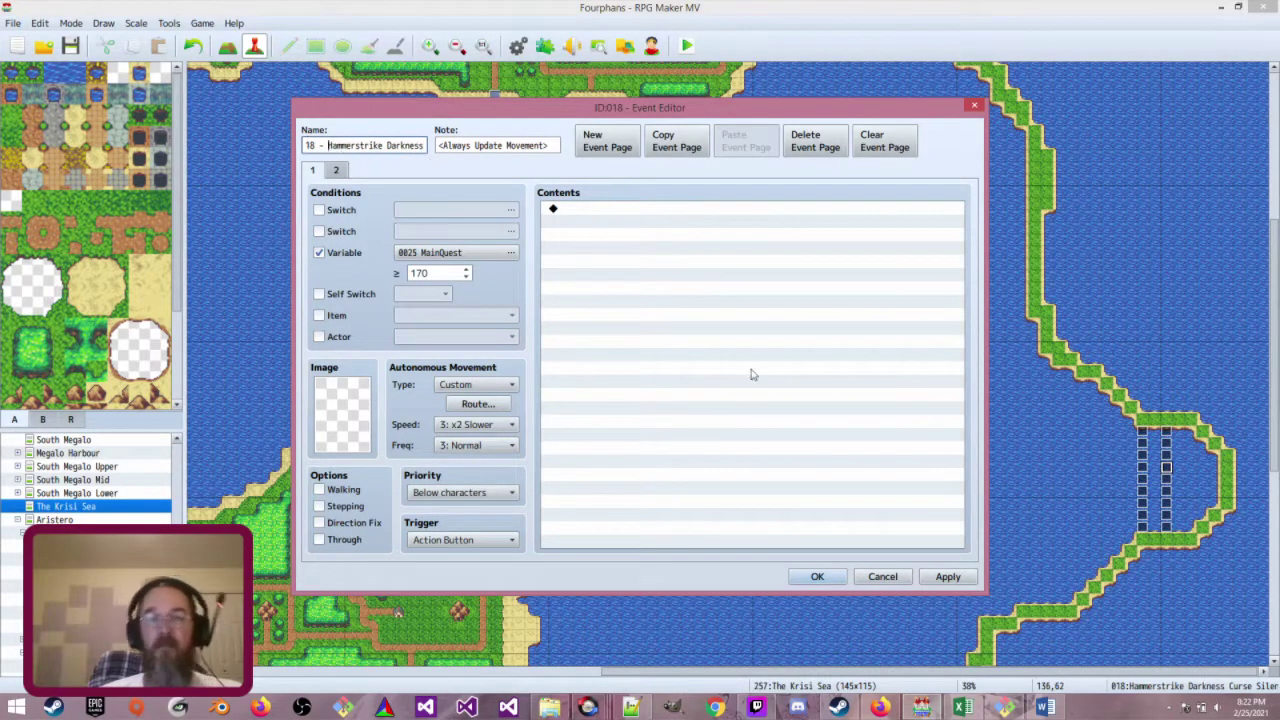
{"action": "left_click", "coordinate": [826, 578]}
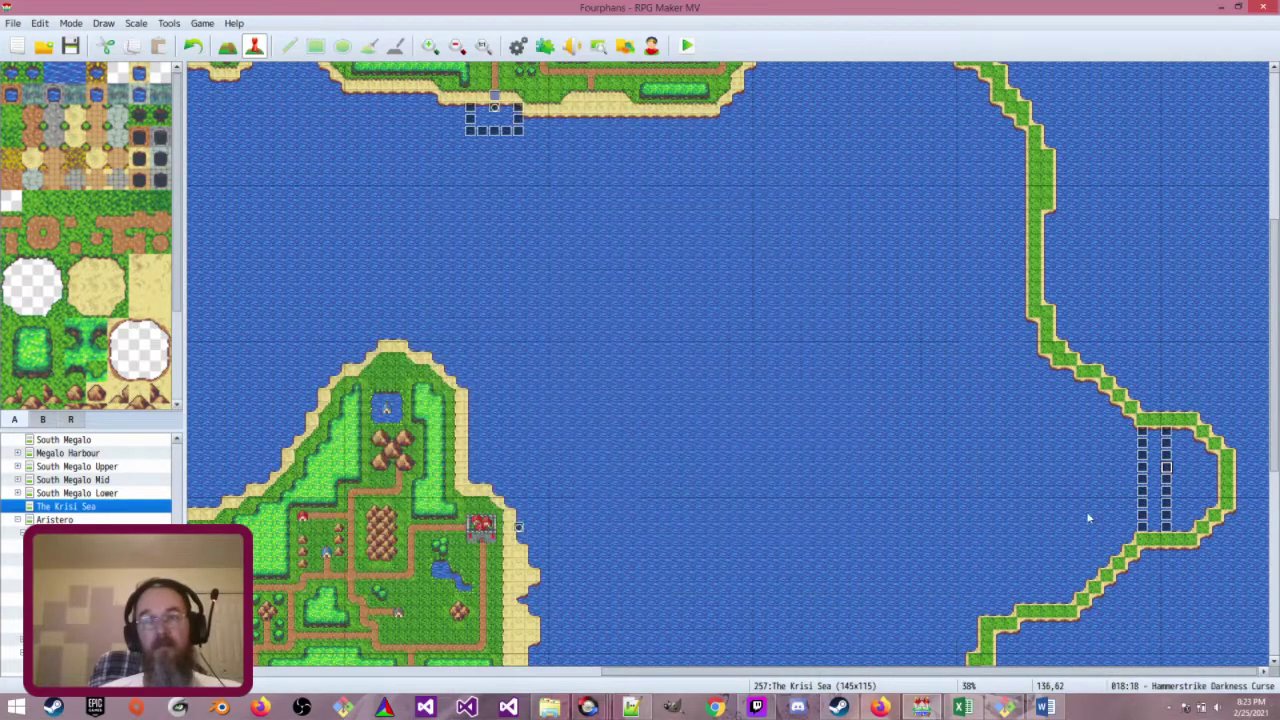
{"action": "double_click", "coordinate": [1166, 484]}
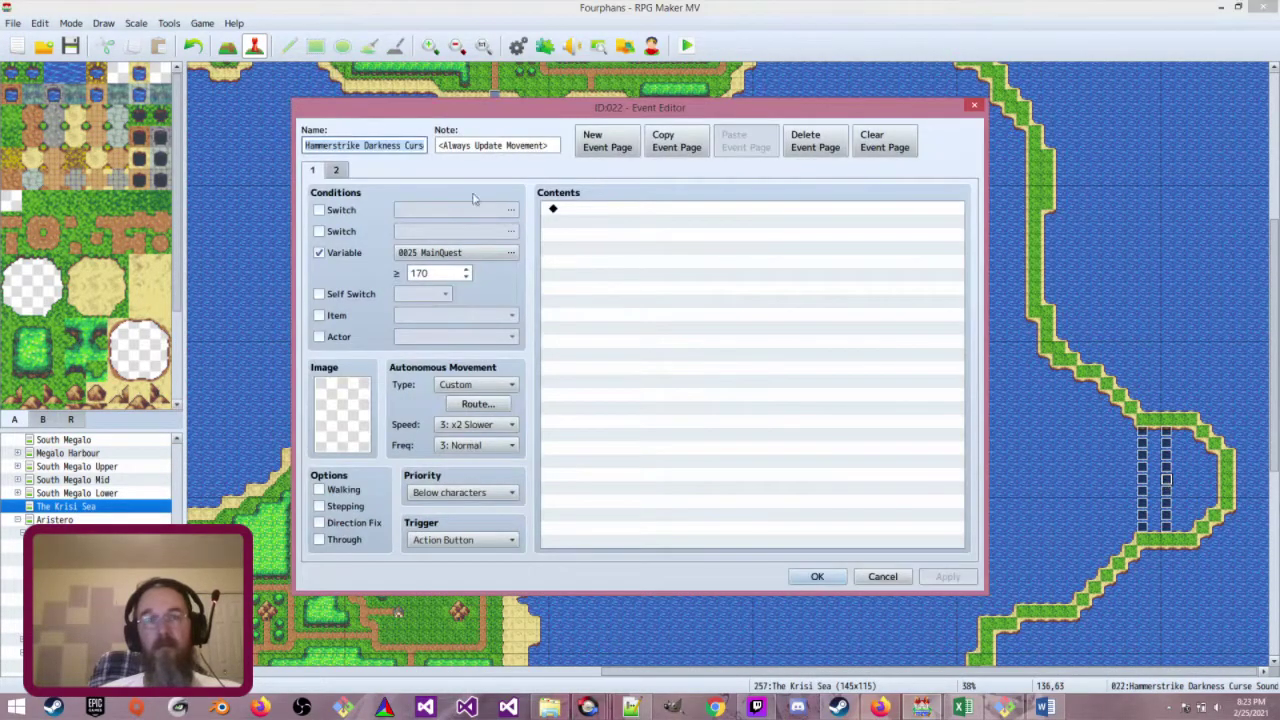
{"action": "key", "text": "Home"}
{"action": "type", "text": "22 -"}
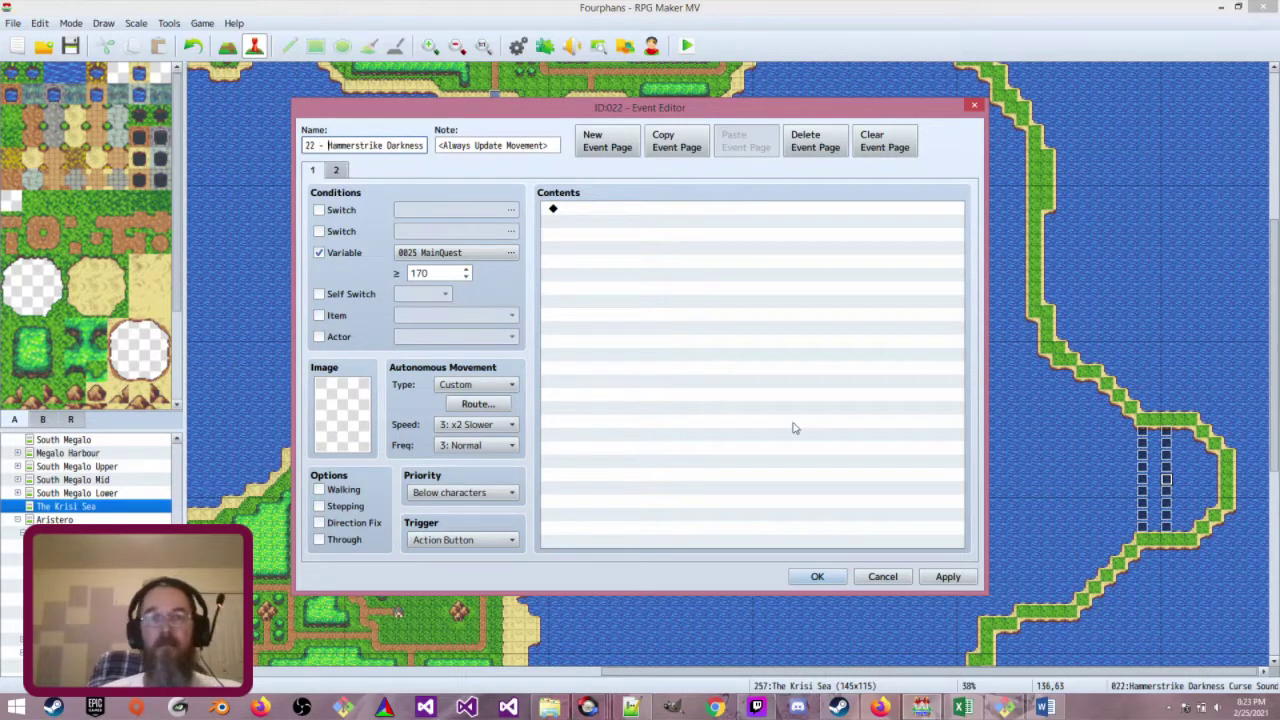
{"action": "left_click", "coordinate": [817, 576]}
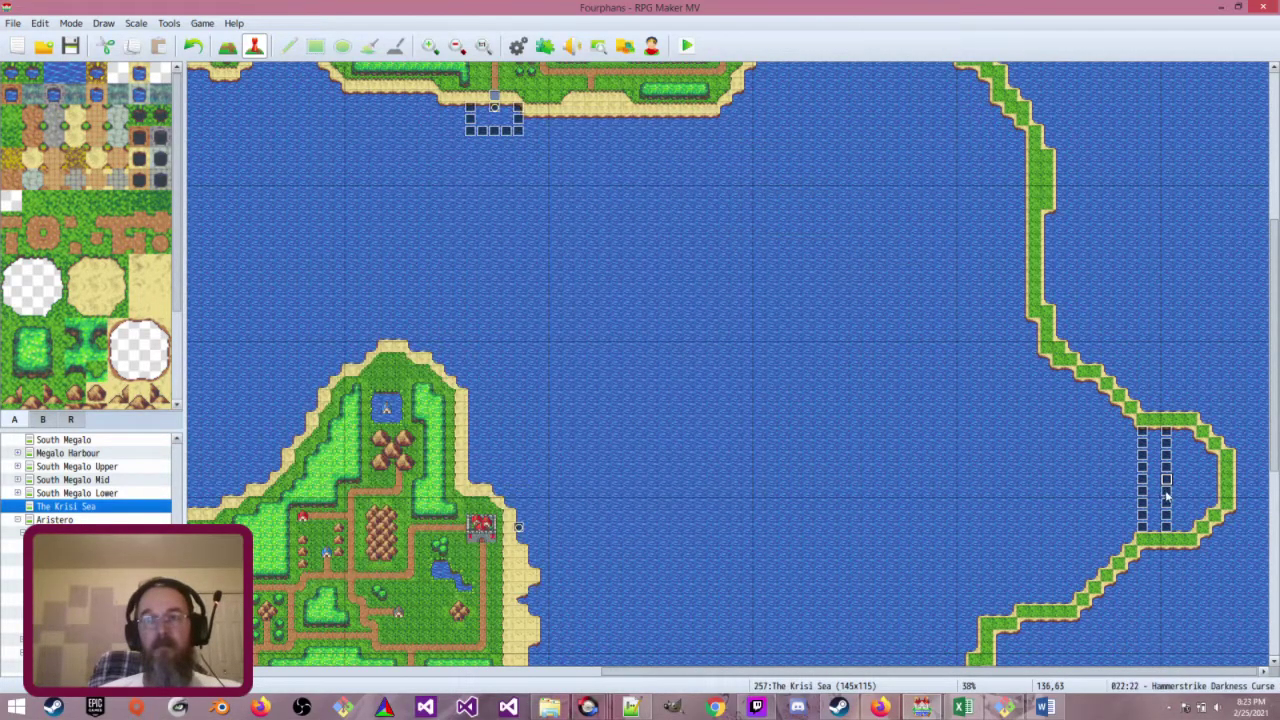
Prefix the names of the barrier events at (136,64), (136,65) and (136,66) with "19 - ", "20 - " and "21 - " respectively
{"action": "double_click", "coordinate": [1166, 494]}
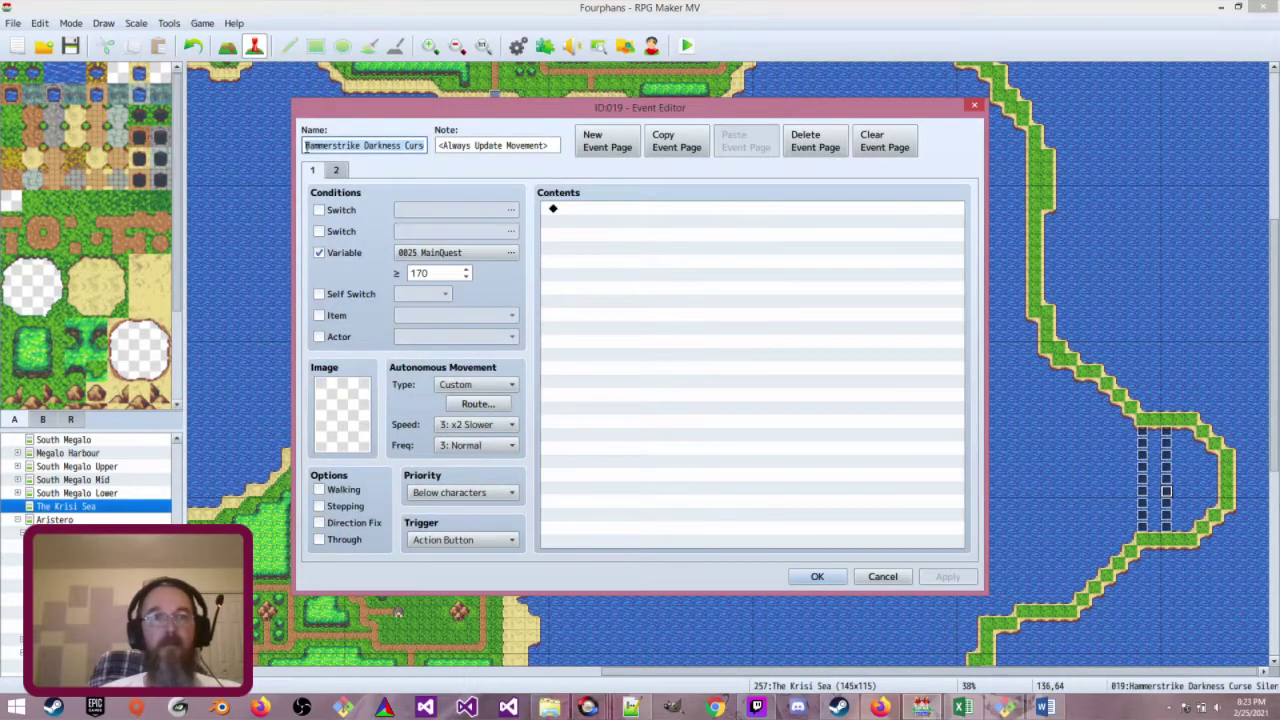
{"action": "type", "text": "19 -"}
{"action": "left_click", "coordinate": [817, 576]}
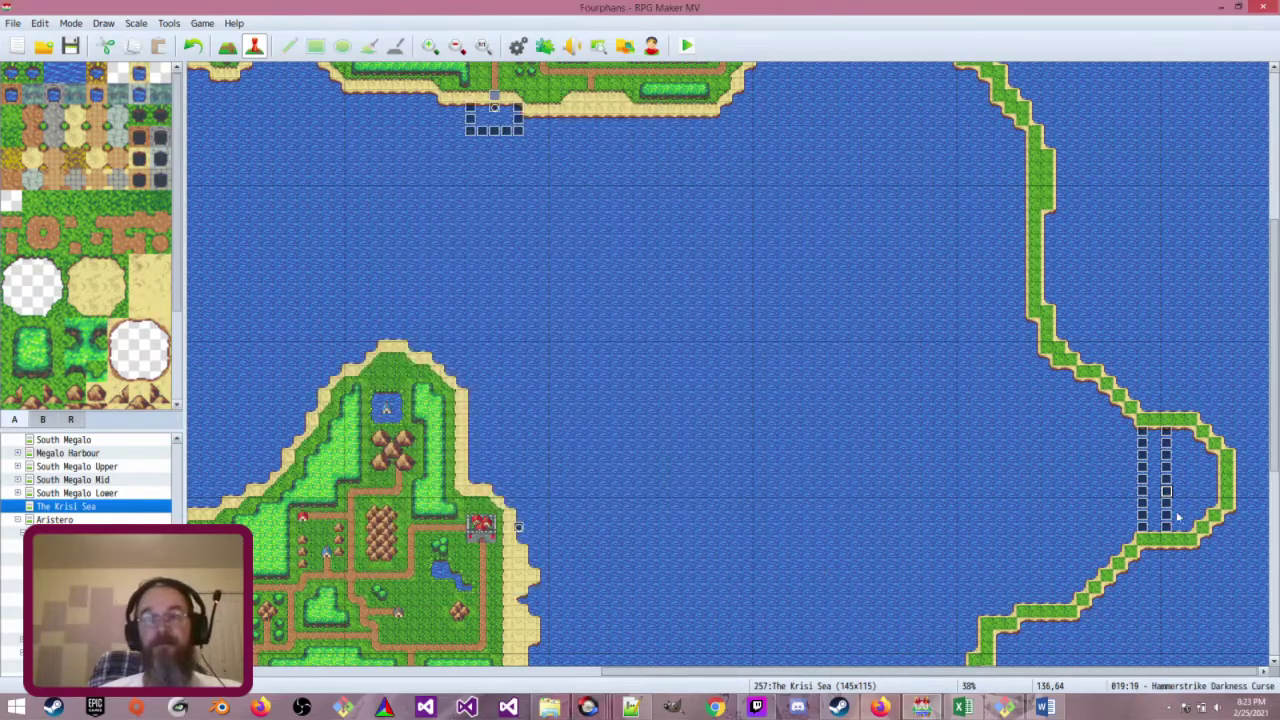
{"action": "double_click", "coordinate": [1166, 508]}
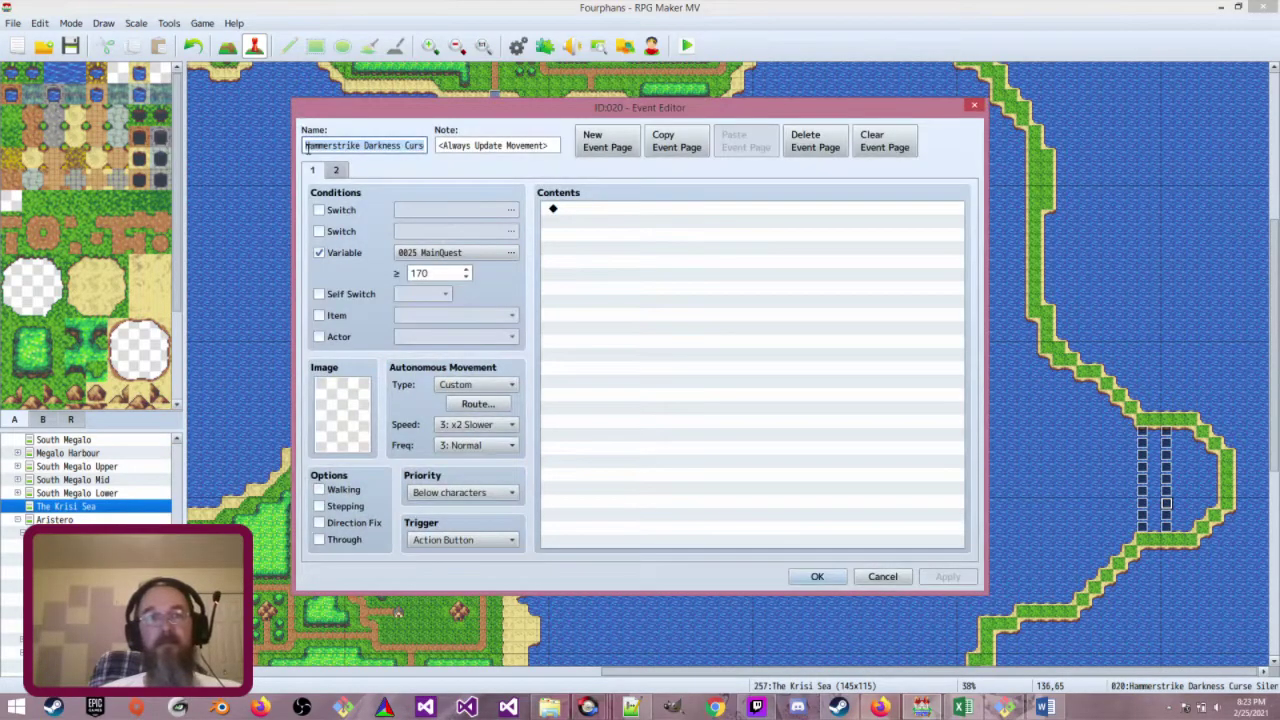
{"action": "left_click", "coordinate": [307, 147]}
{"action": "type", "text": "20 -"}
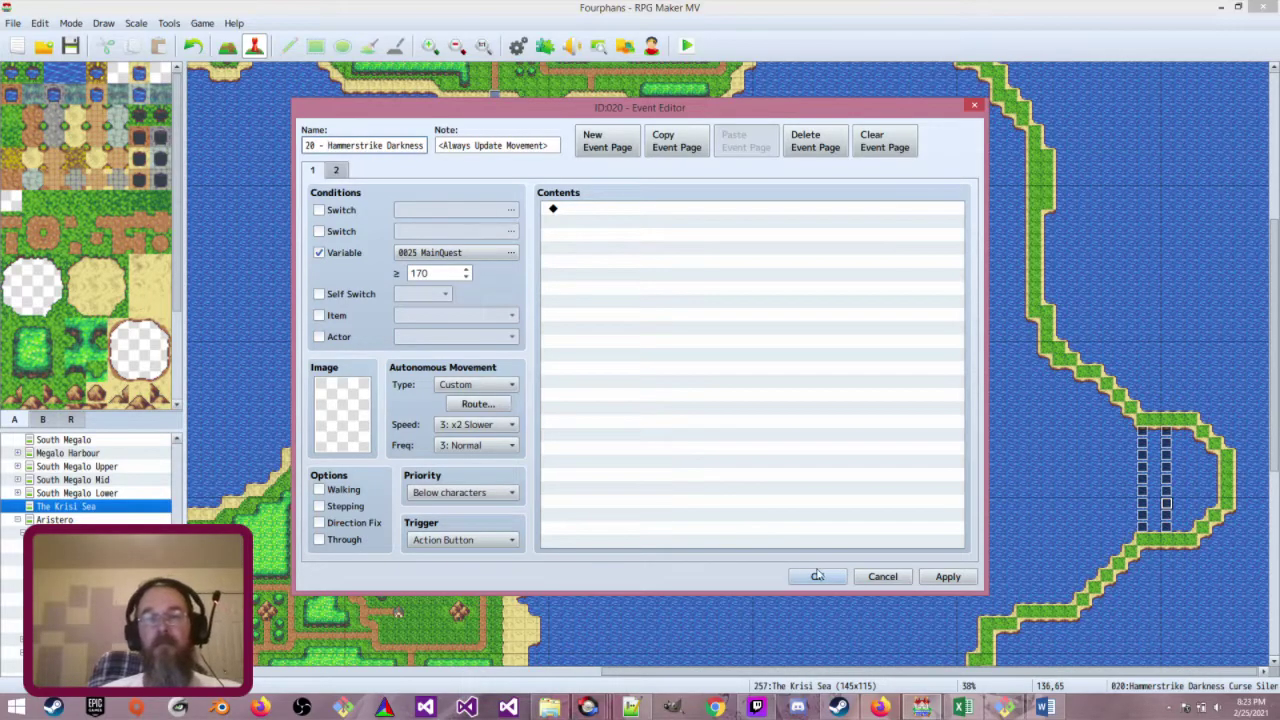
{"action": "left_click", "coordinate": [817, 576]}
{"action": "double_click", "coordinate": [1165, 515]}
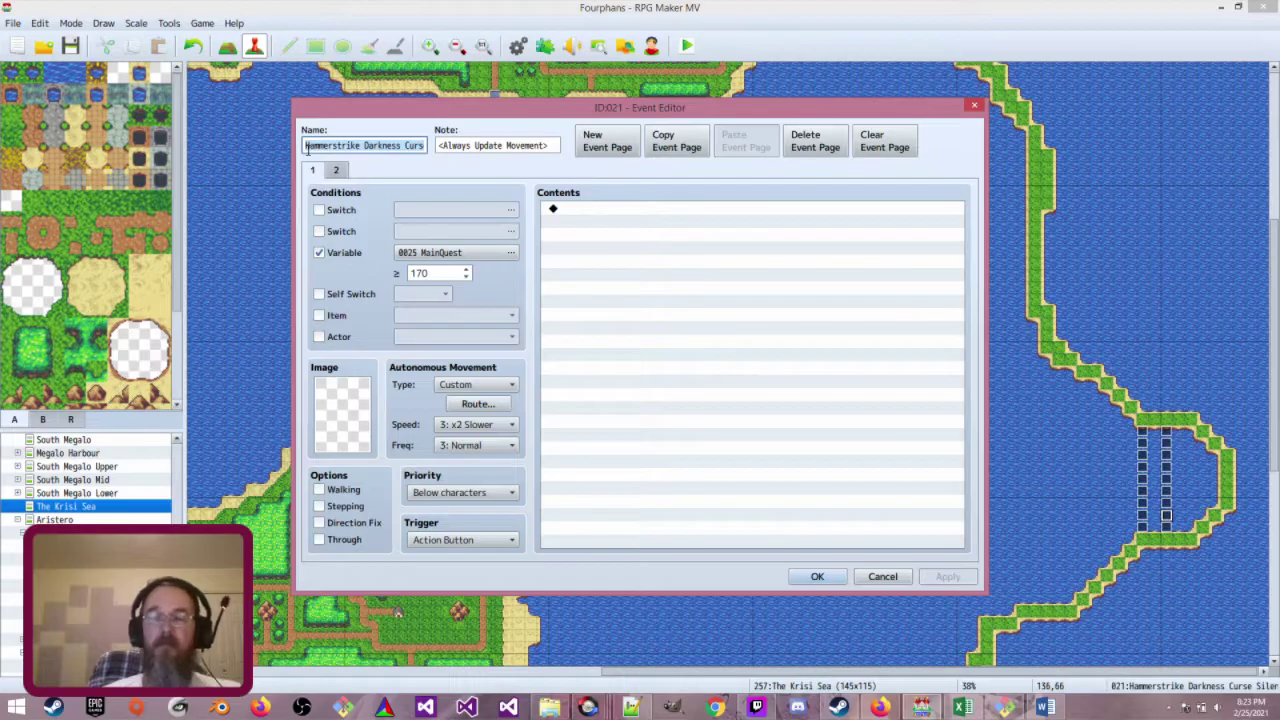
{"action": "type", "text": "21 -"}
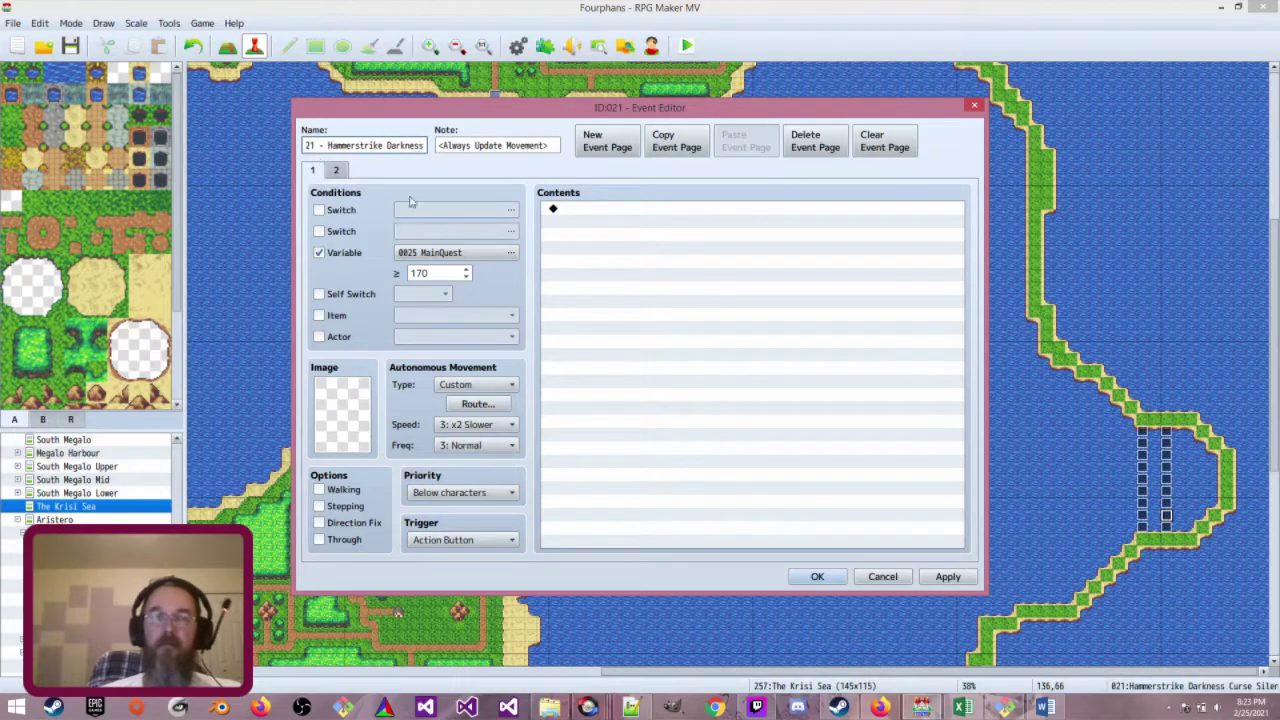
{"action": "left_click", "coordinate": [817, 576]}
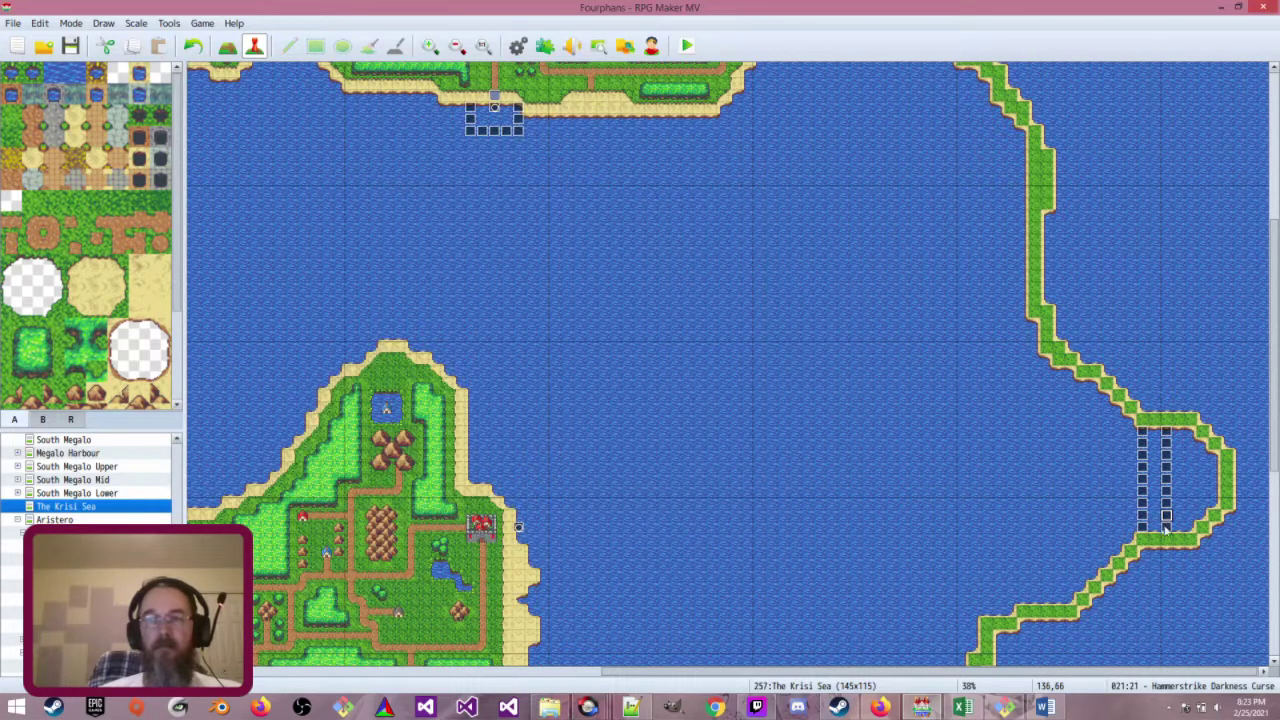
Prefix the name of the barrier event at (136,67) with "23 - " and save the project
{"action": "double_click", "coordinate": [1166, 527]}
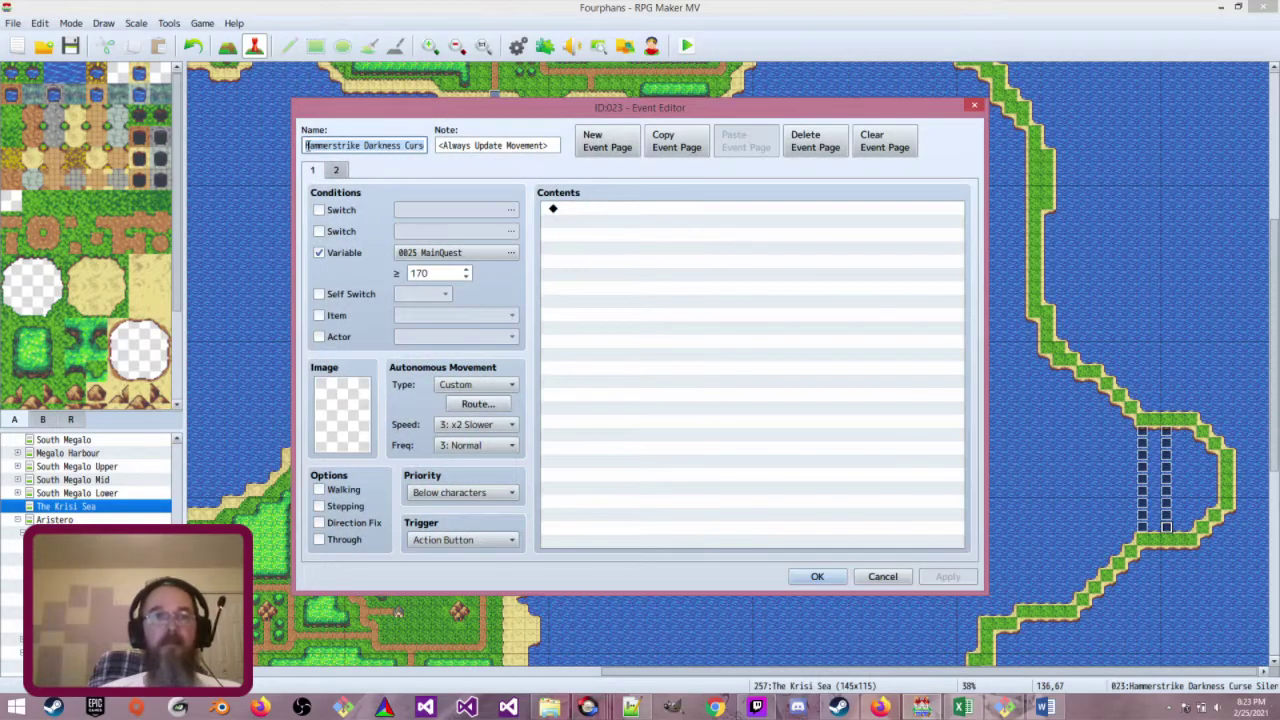
{"action": "type", "text": "23 -"}
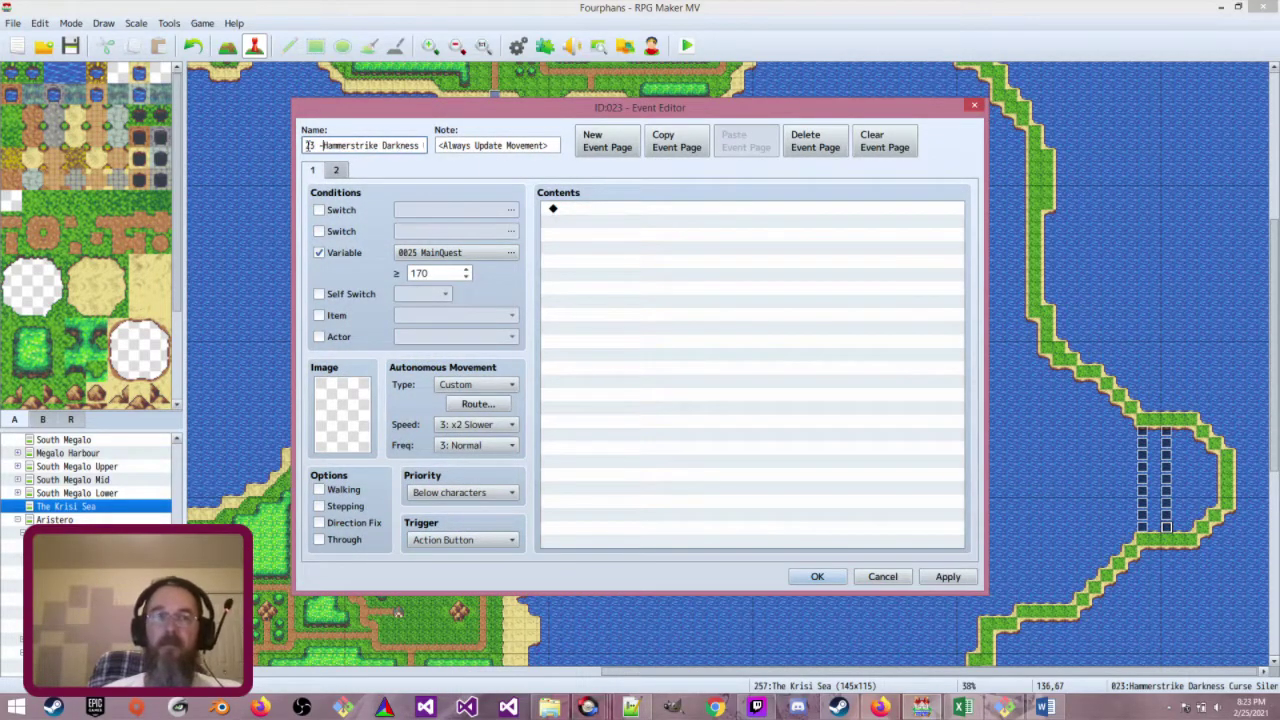
{"action": "left_click", "coordinate": [825, 578]}
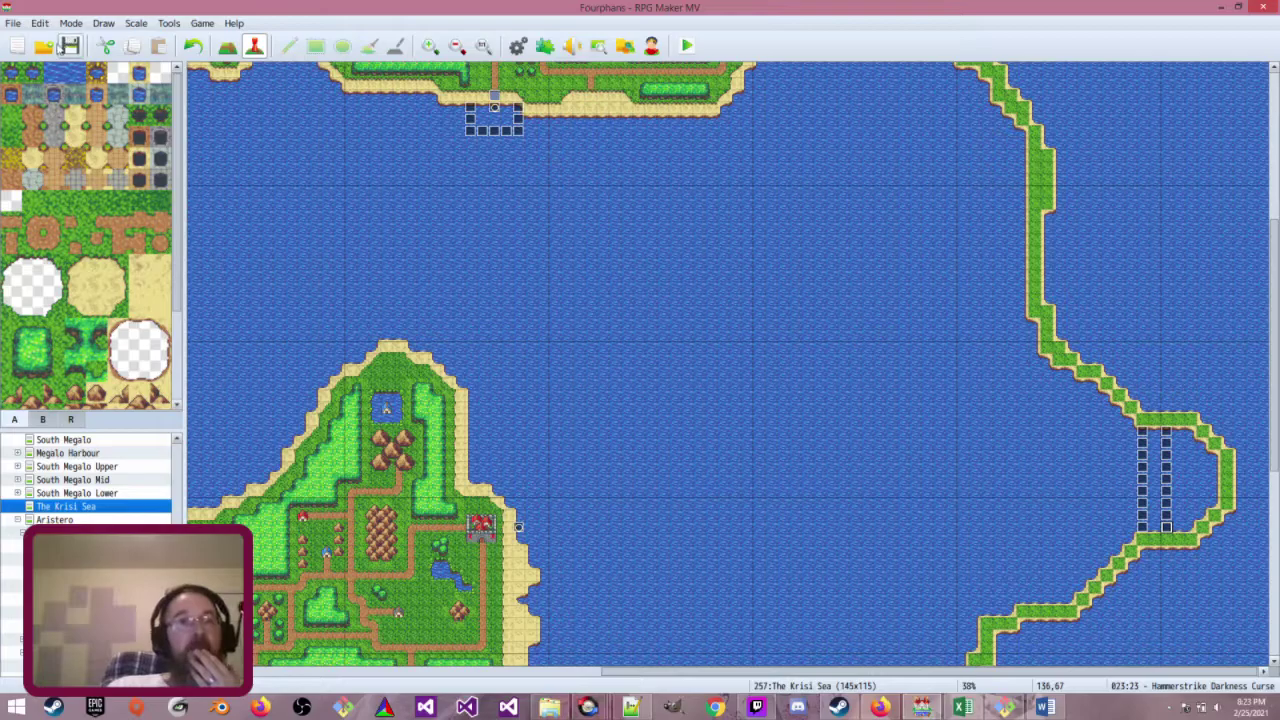
{"action": "left_click", "coordinate": [70, 46]}
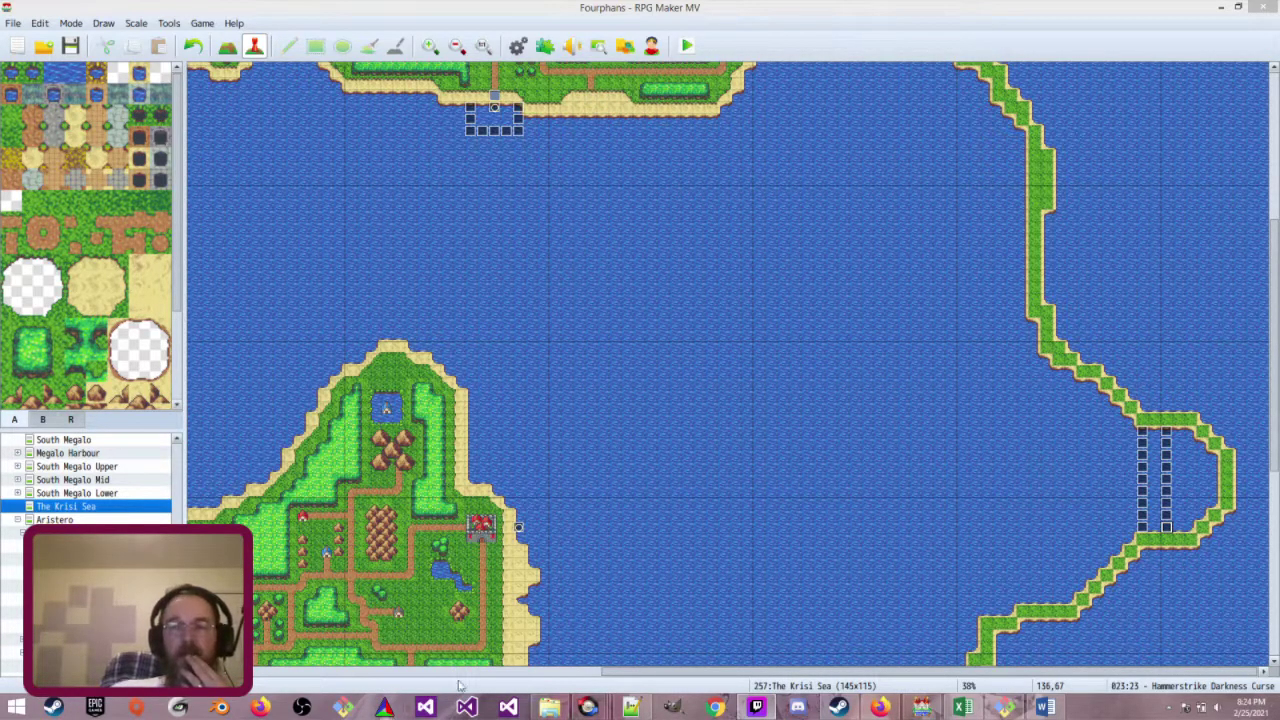
Add the comment "Lightning strikes from outside in" after Proditos' "Empodio Pou Xekinise!" text in common event 0122
{"action": "left_click", "coordinate": [518, 46]}
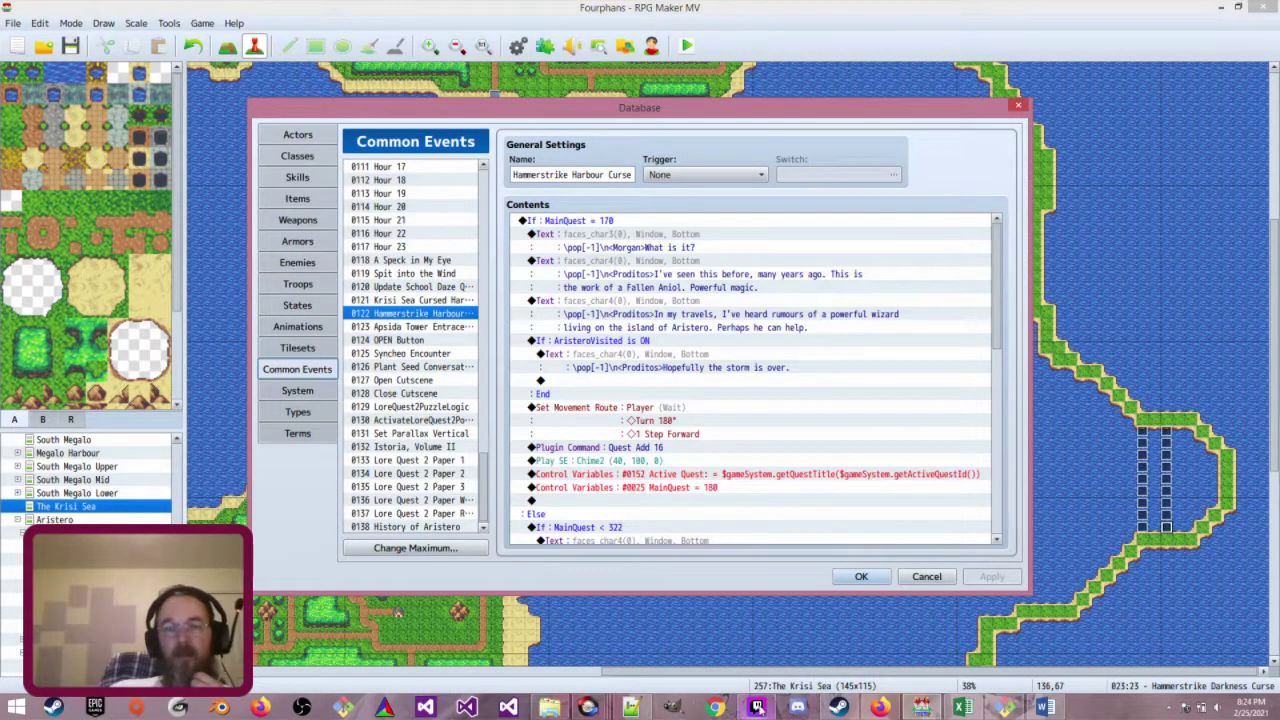
{"action": "left_click", "coordinate": [632, 708]}
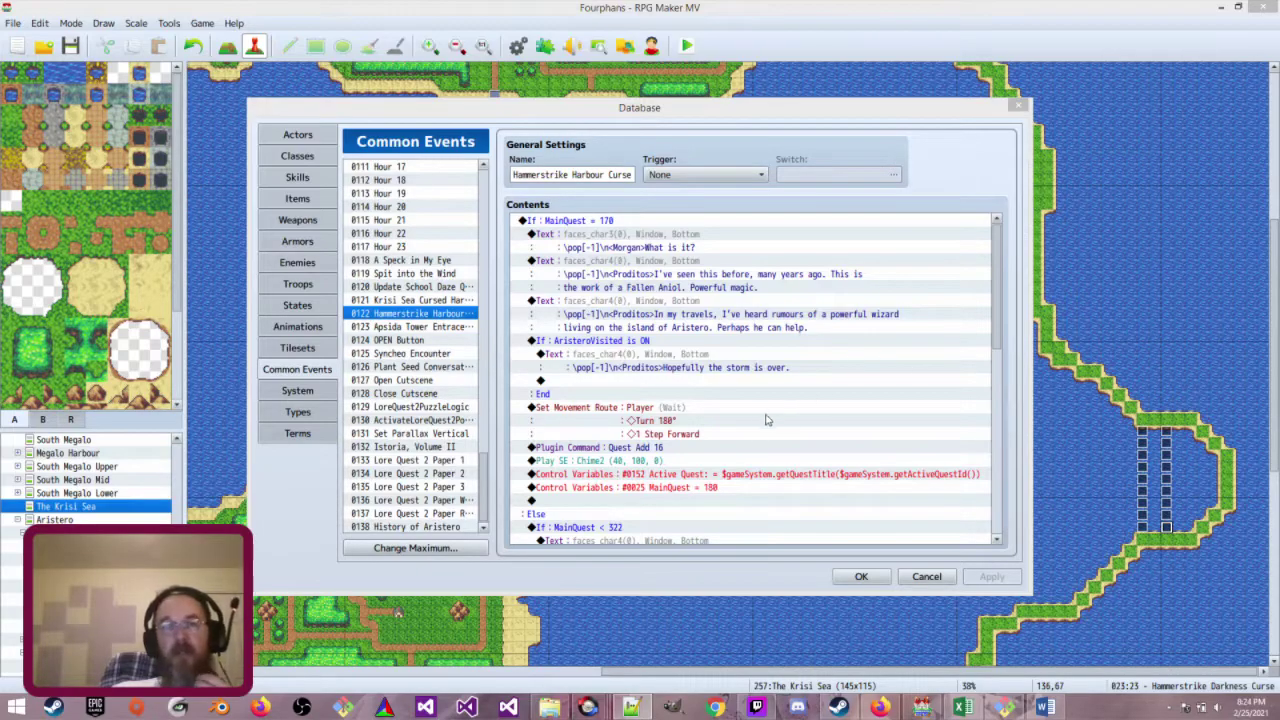
{"action": "scroll", "coordinate": [700, 457], "scroll_direction": "down", "scroll_amount": 6}
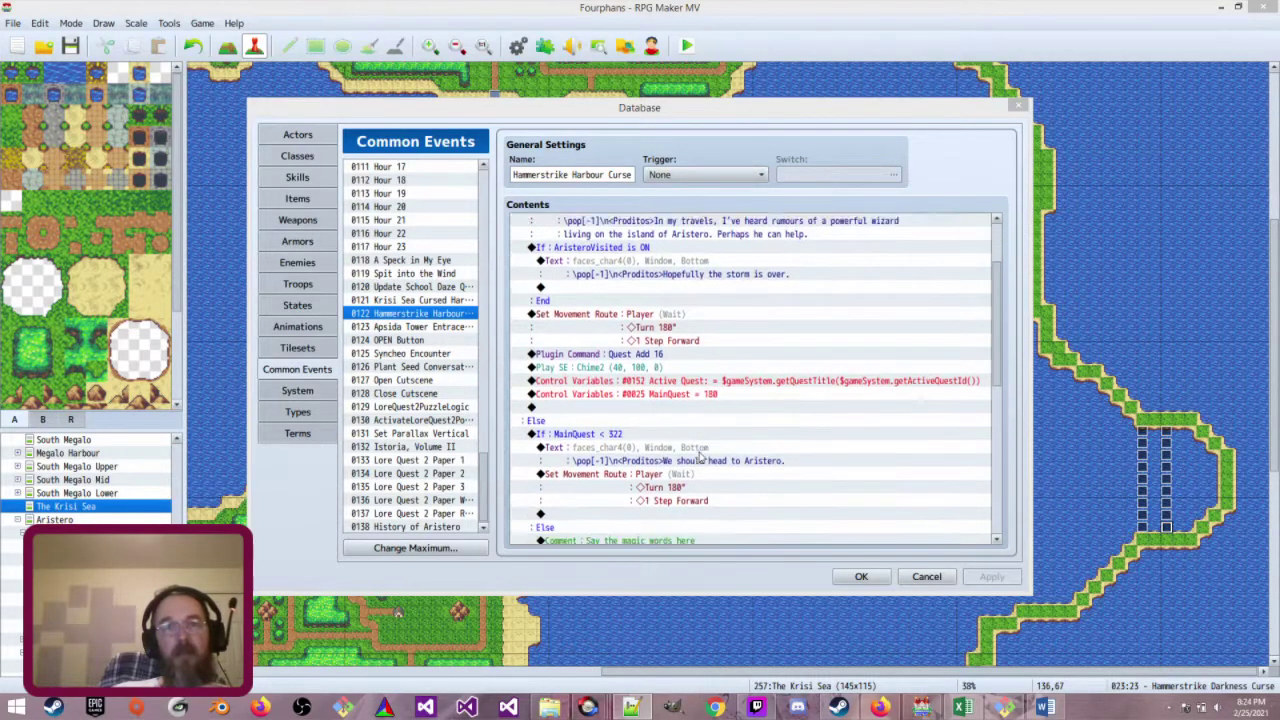
{"action": "scroll", "coordinate": [700, 457], "scroll_direction": "down", "scroll_amount": 3}
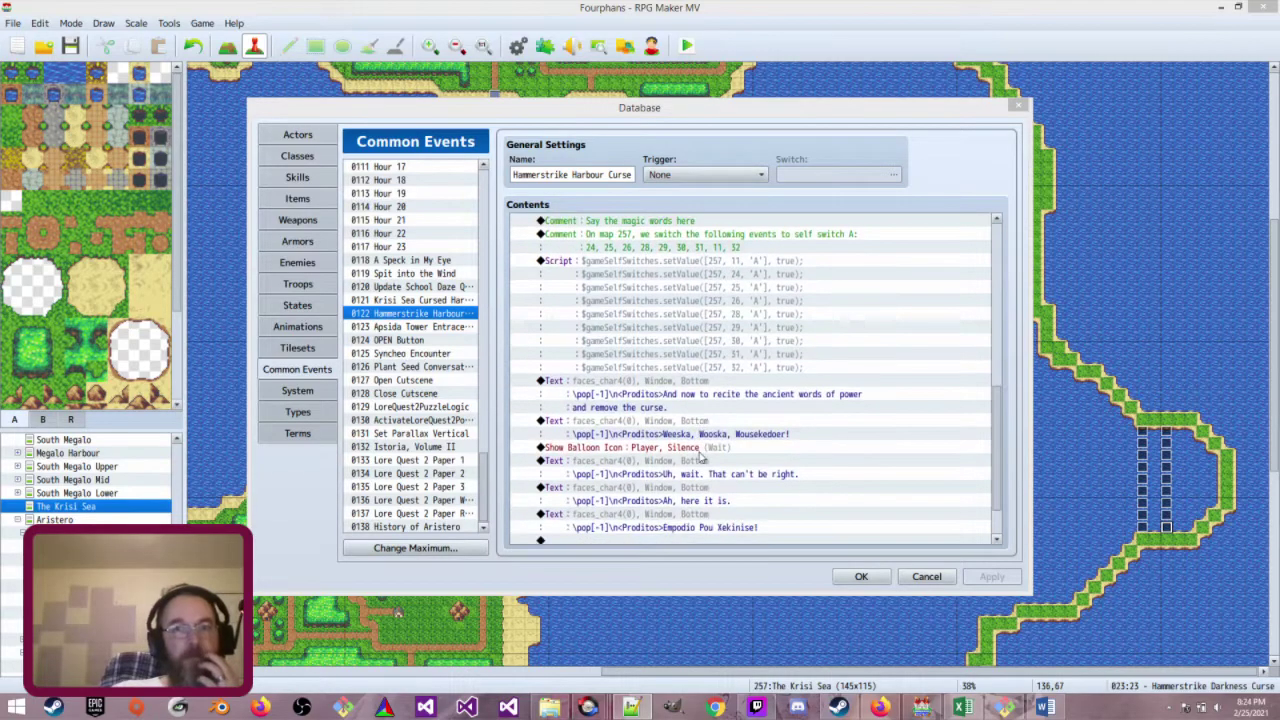
{"action": "scroll", "coordinate": [700, 457], "scroll_direction": "down", "scroll_amount": 2}
{"action": "double_click", "coordinate": [690, 484]}
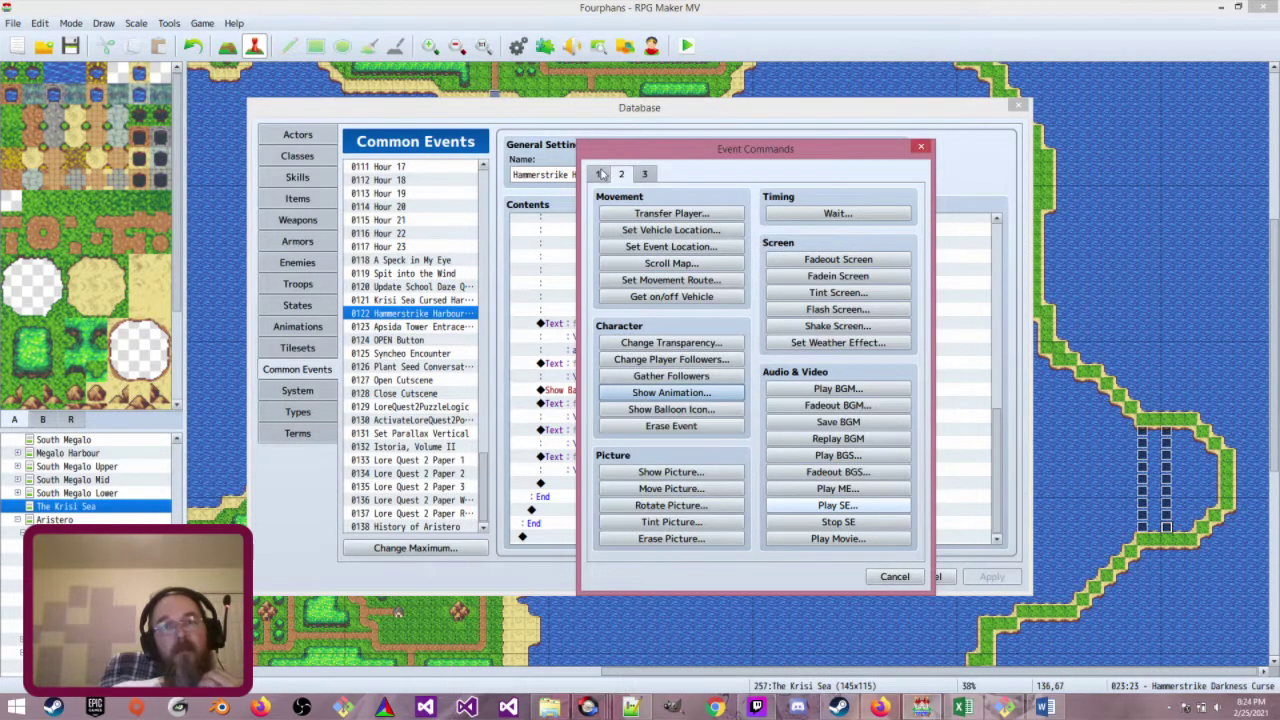
{"action": "left_click", "coordinate": [601, 174]}
{"action": "left_click", "coordinate": [692, 538]}
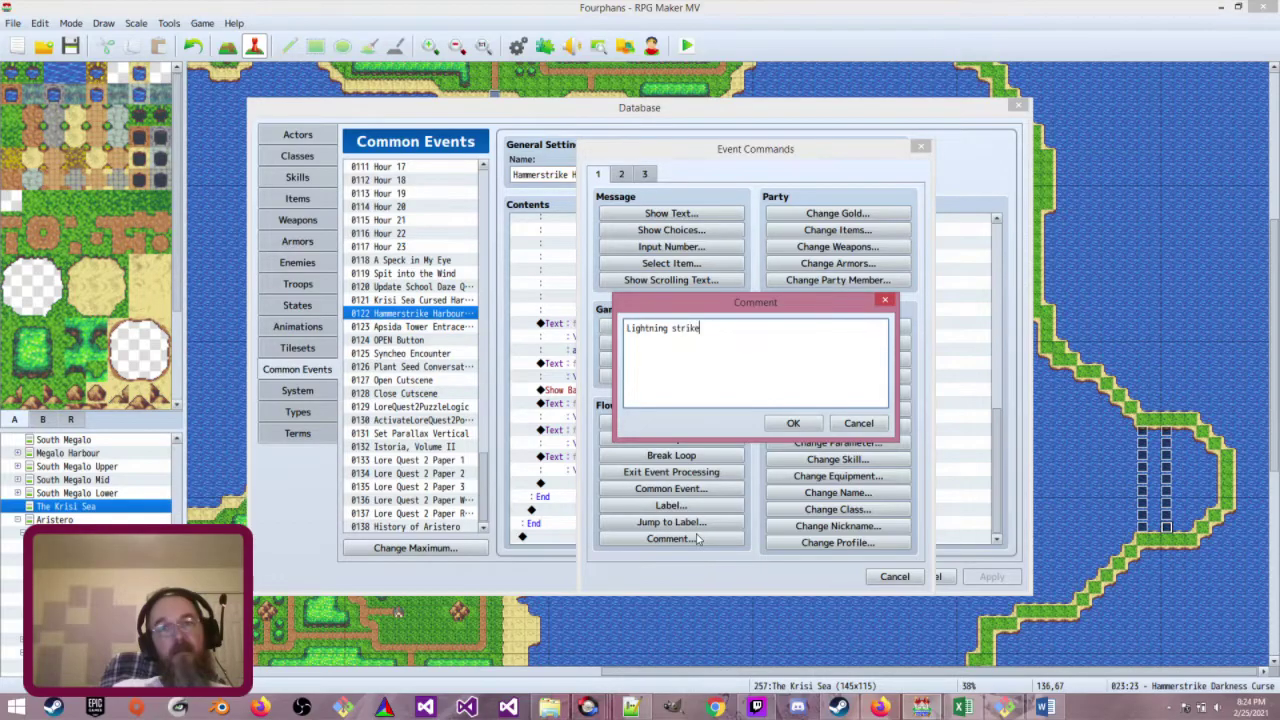
{"action": "type", "text": "Lightning strikes from outside in"}
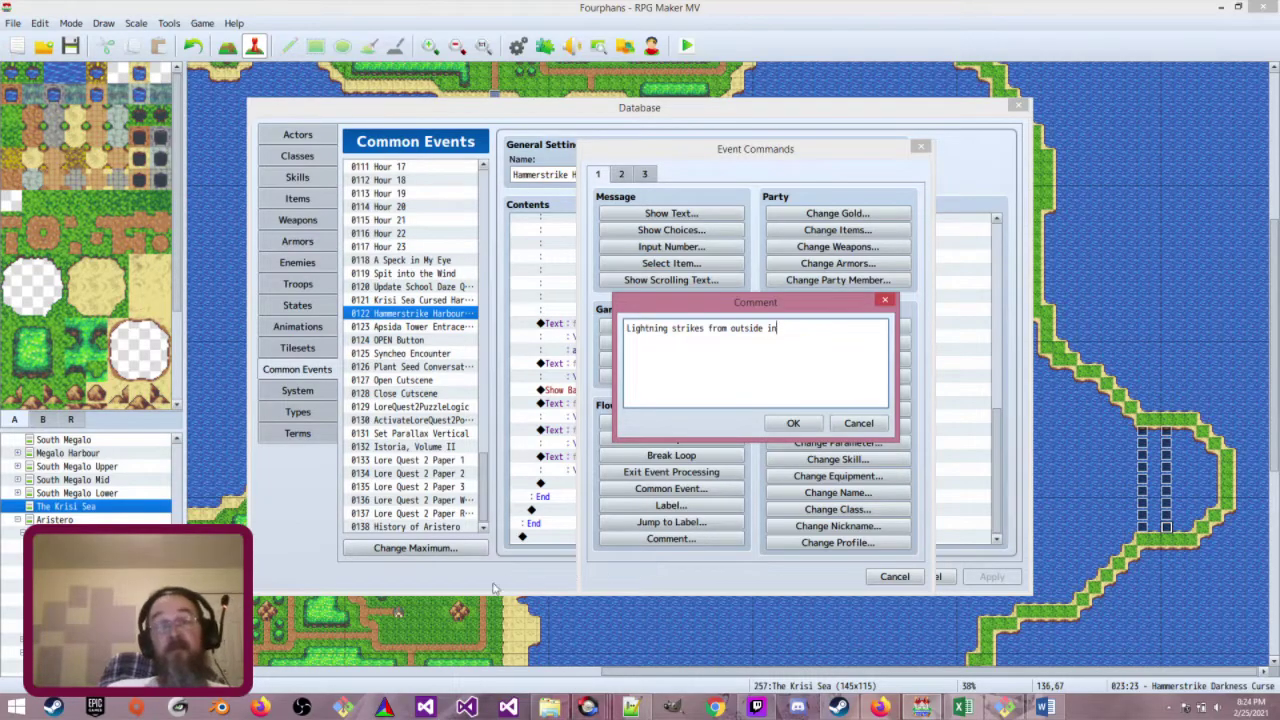
{"action": "left_click", "coordinate": [793, 423]}
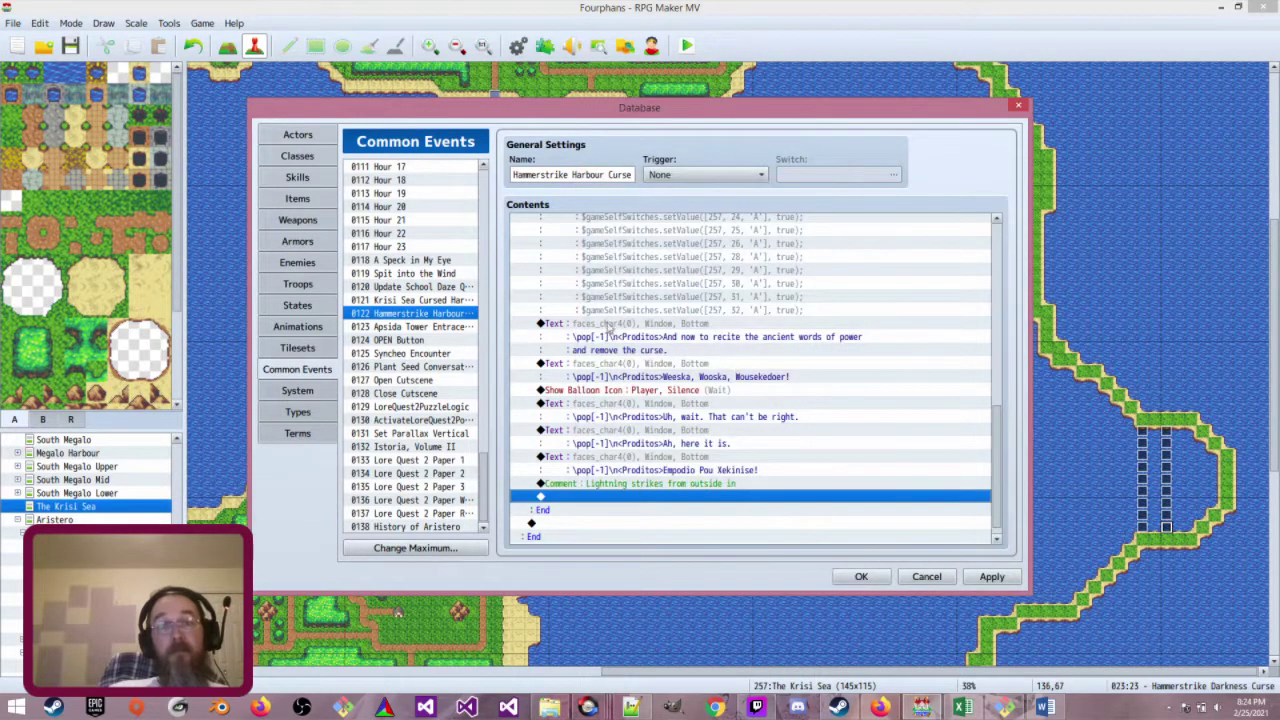
Add a Show Animation command below the comment, playing 0167 Lightning 1 on "27 - Hammerstrike Darkness Curse Silent" without waiting for completion
{"action": "double_click", "coordinate": [675, 503]}
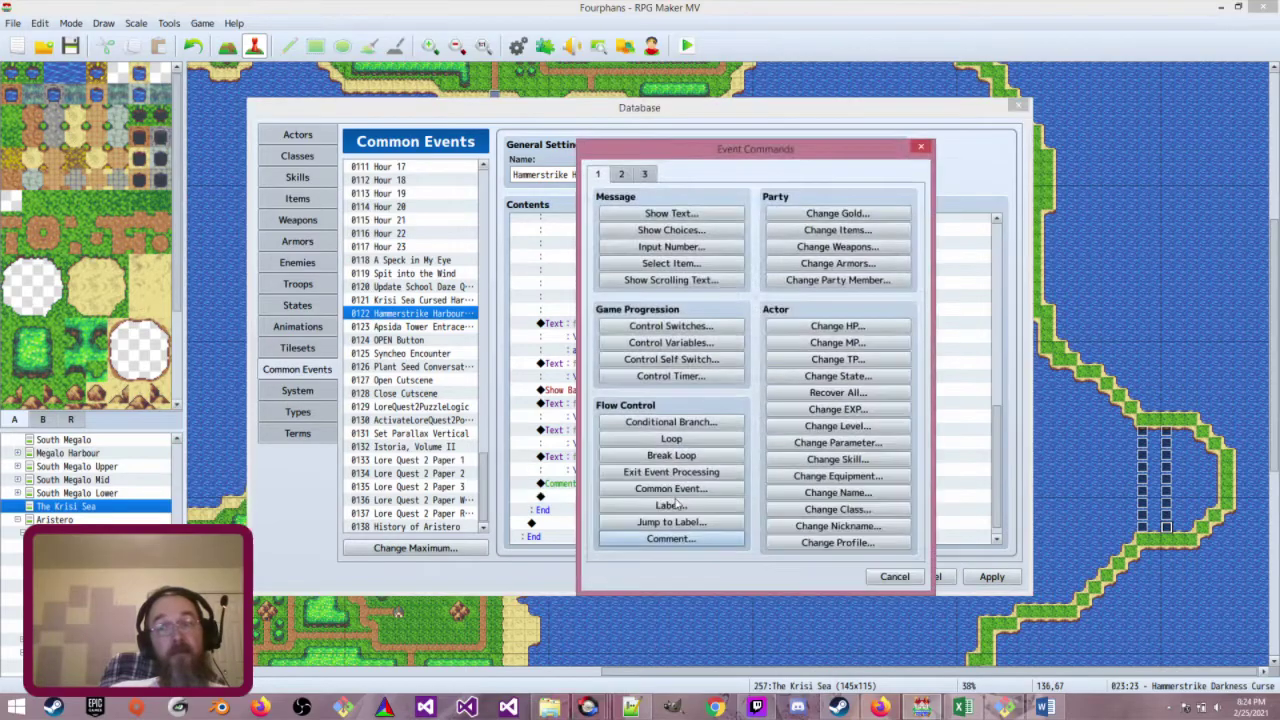
{"action": "left_click", "coordinate": [622, 176]}
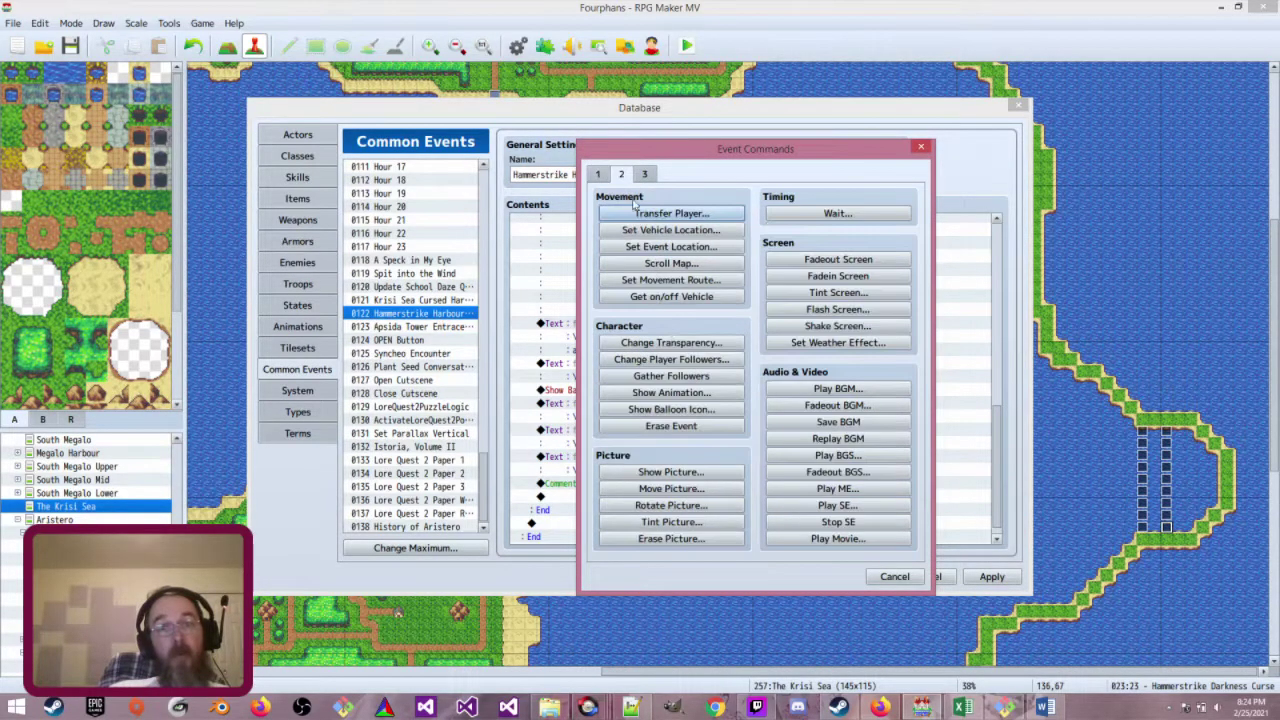
{"action": "left_click", "coordinate": [684, 395]}
{"action": "left_click", "coordinate": [756, 342]}
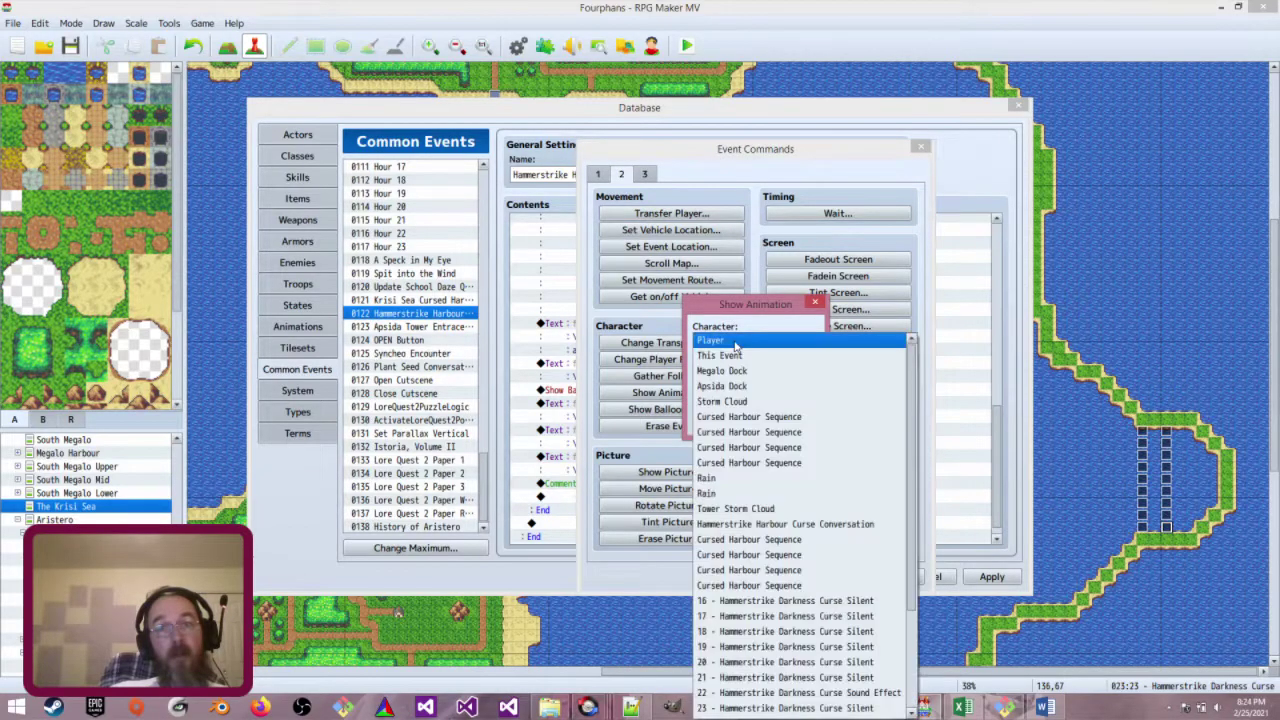
{"action": "scroll", "coordinate": [760, 580], "scroll_direction": "down", "scroll_amount": 3}
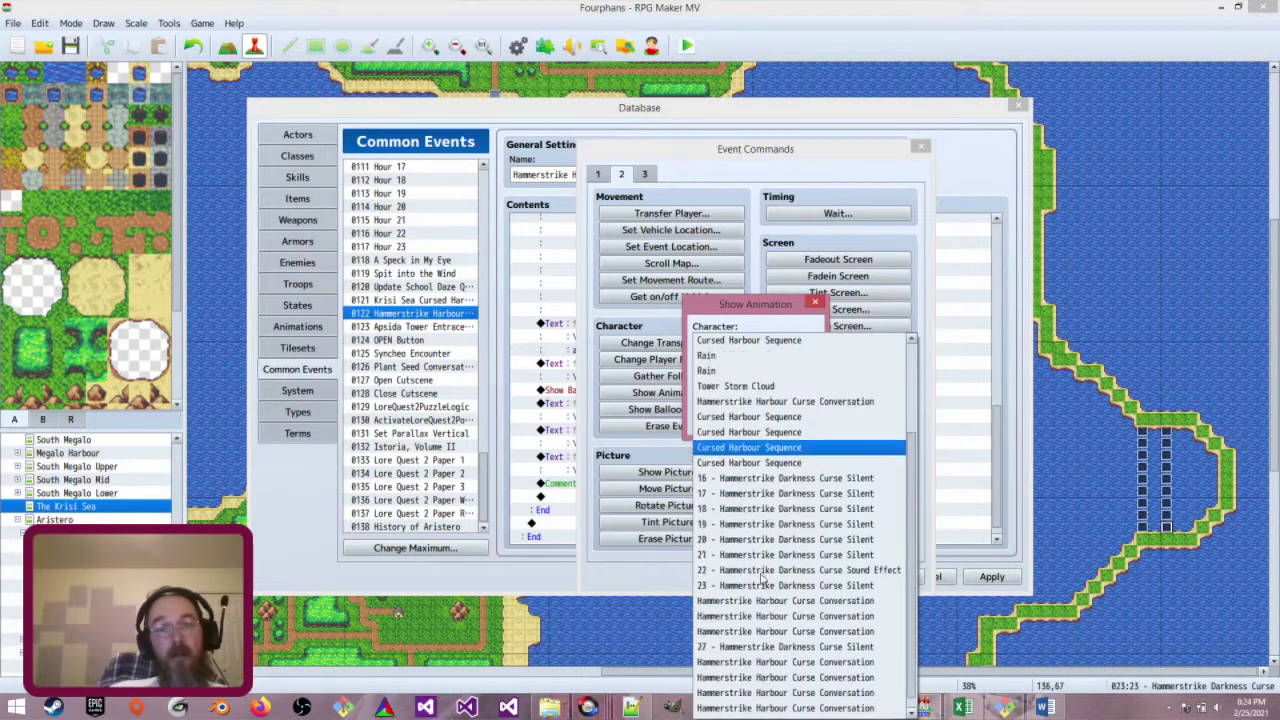
{"action": "left_click", "coordinate": [768, 633]}
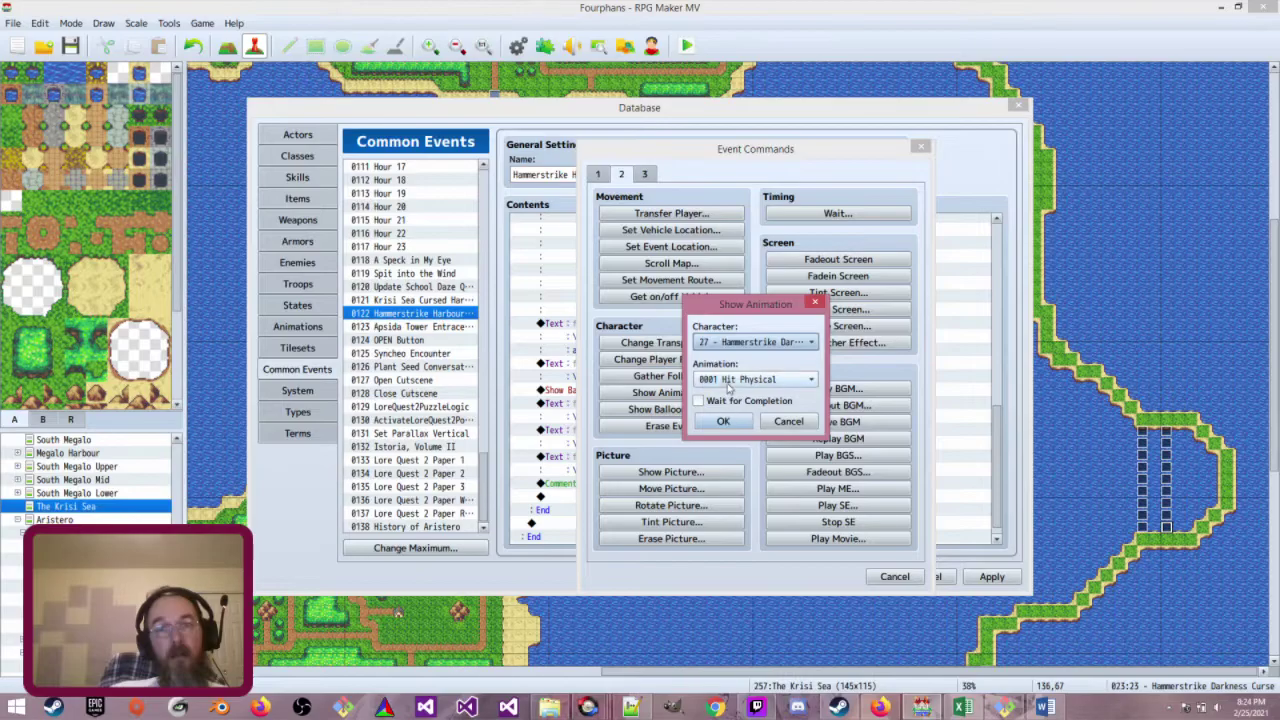
{"action": "left_click", "coordinate": [740, 379]}
{"action": "scroll", "coordinate": [780, 638], "scroll_direction": "down", "scroll_amount": 8}
{"action": "scroll", "coordinate": [780, 638], "scroll_direction": "down", "scroll_amount": 13}
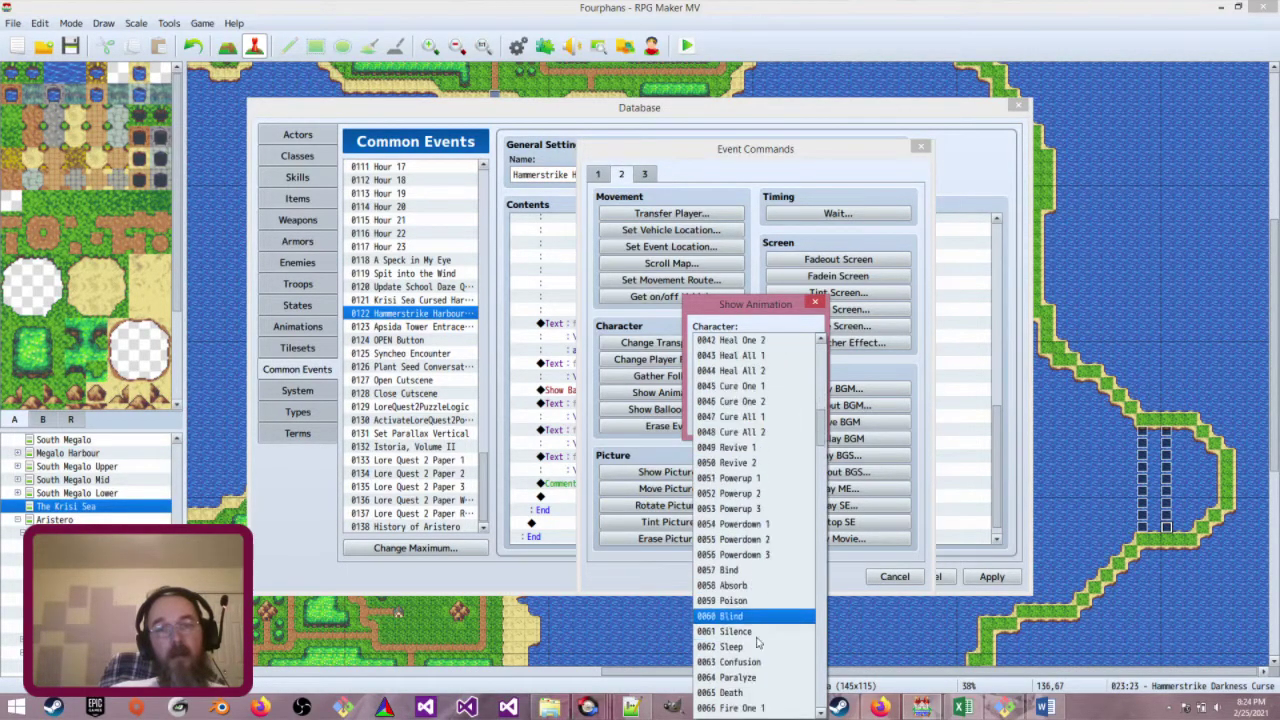
{"action": "scroll", "coordinate": [727, 633], "scroll_direction": "down", "scroll_amount": 13}
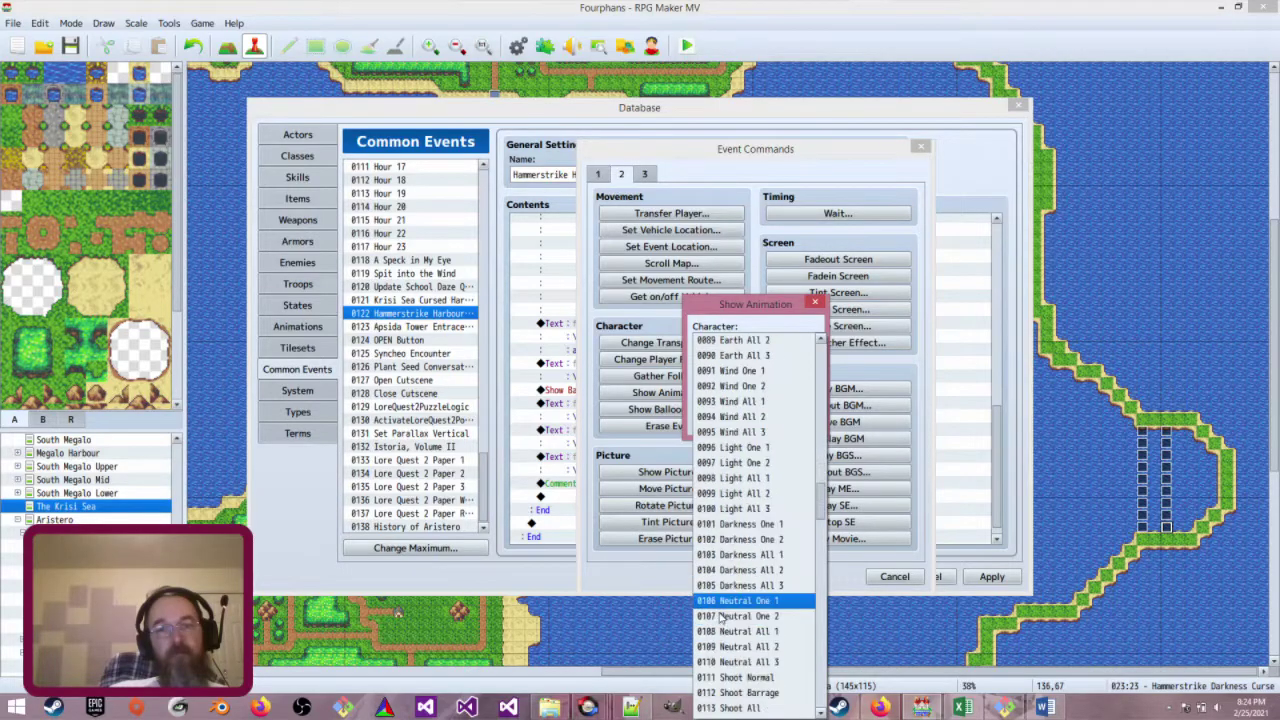
{"action": "scroll", "coordinate": [716, 628], "scroll_direction": "down", "scroll_amount": 5}
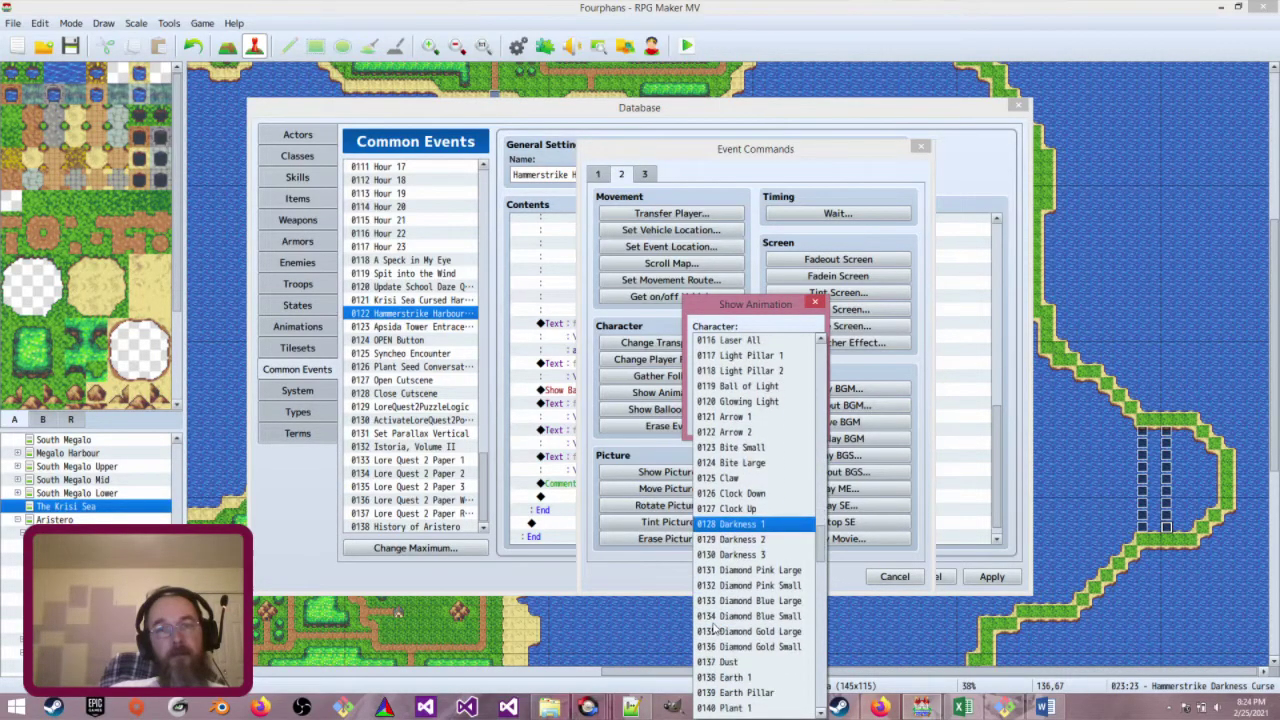
{"action": "scroll", "coordinate": [748, 585], "scroll_direction": "down", "scroll_amount": 10}
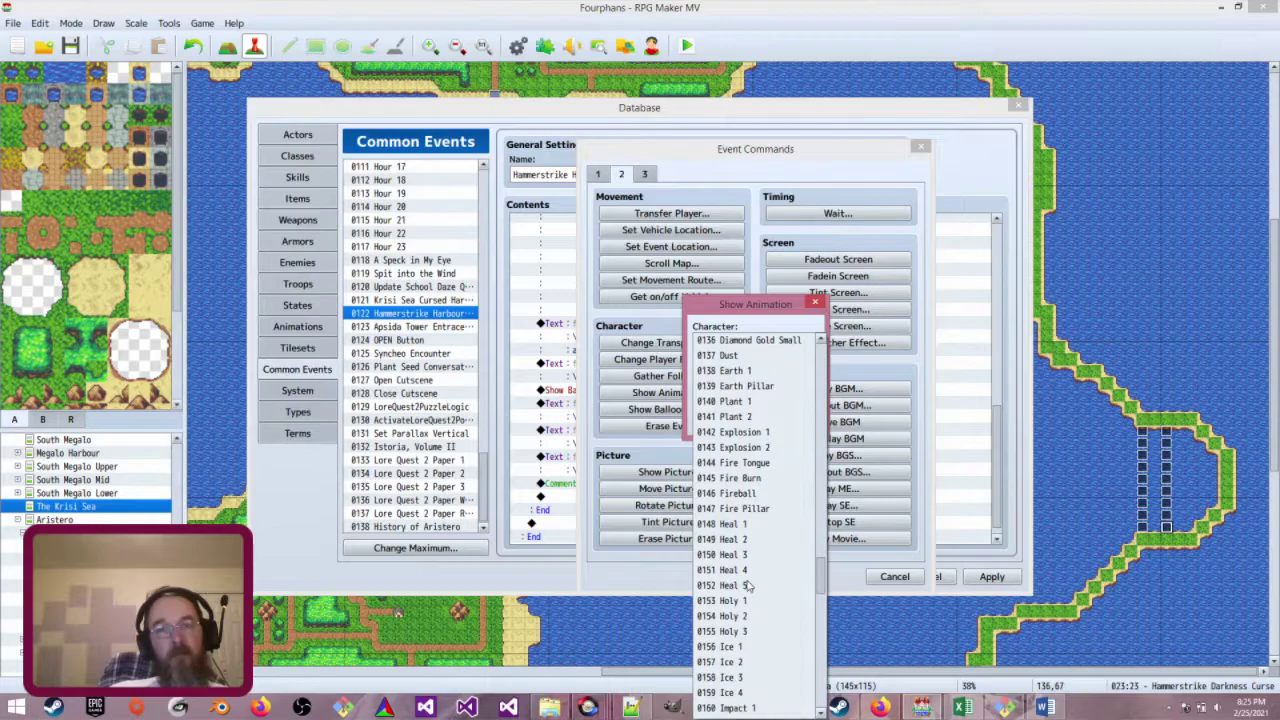
{"action": "scroll", "coordinate": [748, 585], "scroll_direction": "down", "scroll_amount": 1}
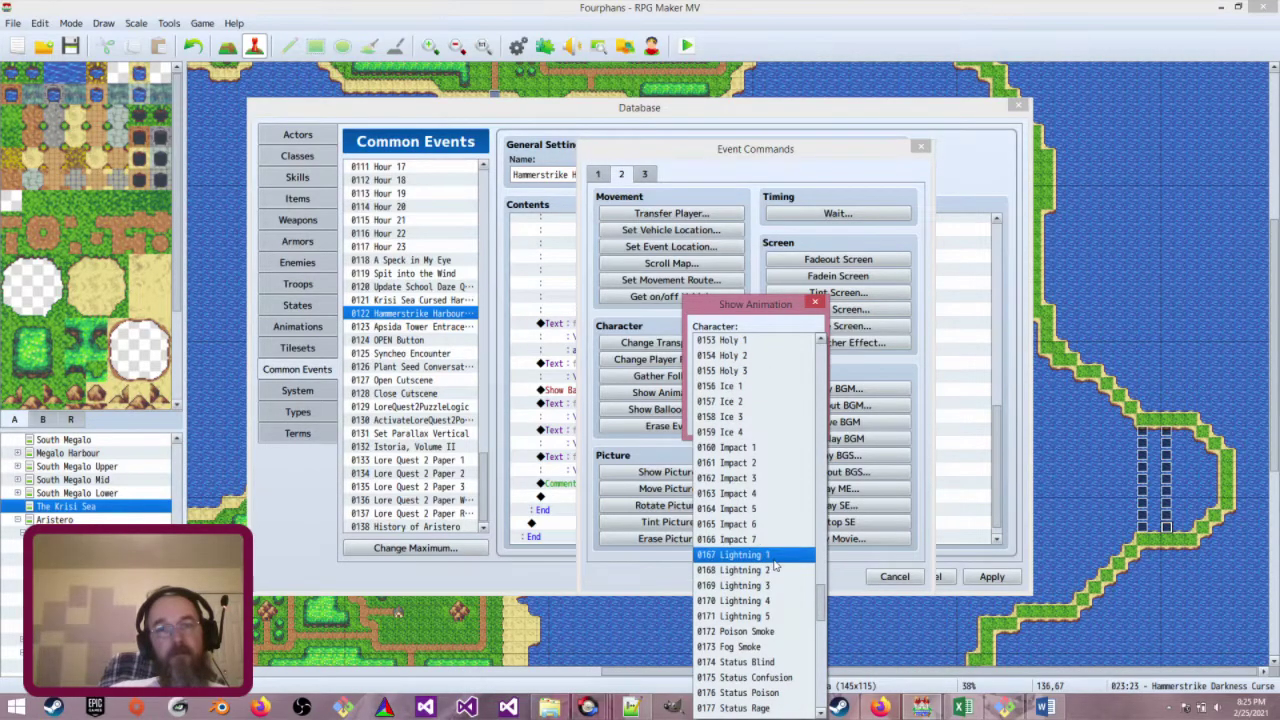
{"action": "left_click", "coordinate": [740, 556]}
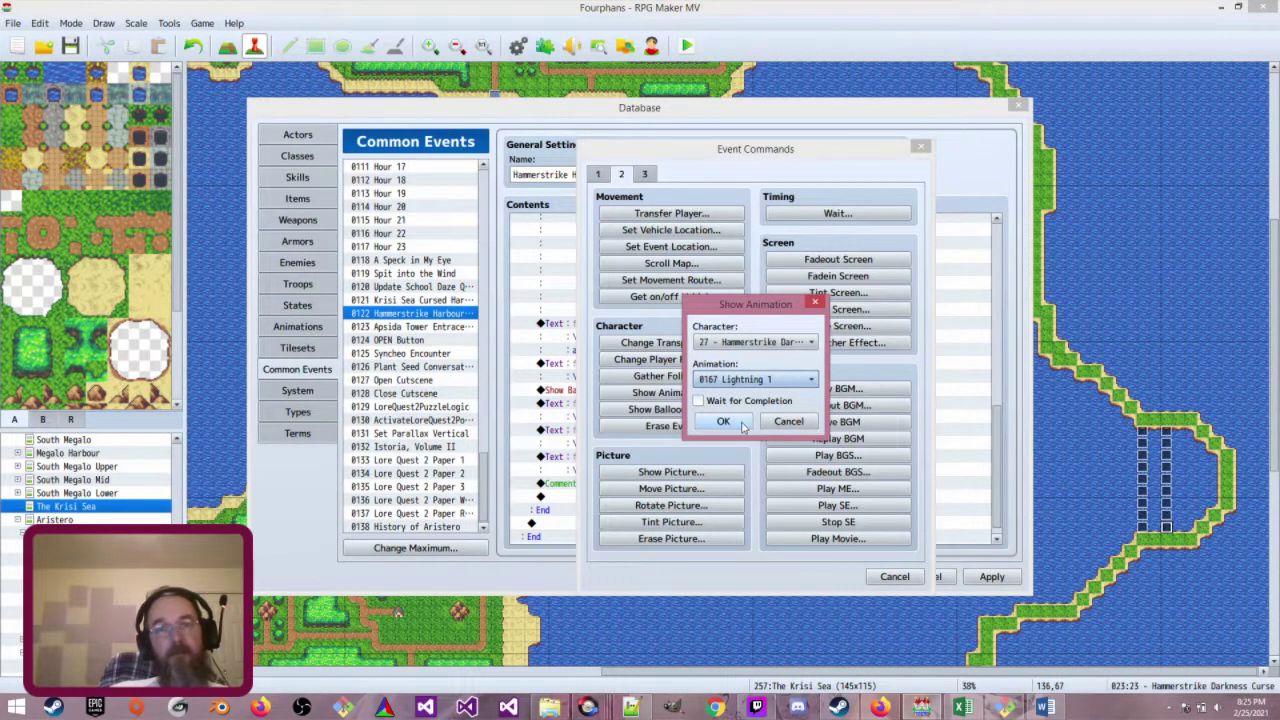
{"action": "left_click", "coordinate": [743, 424]}
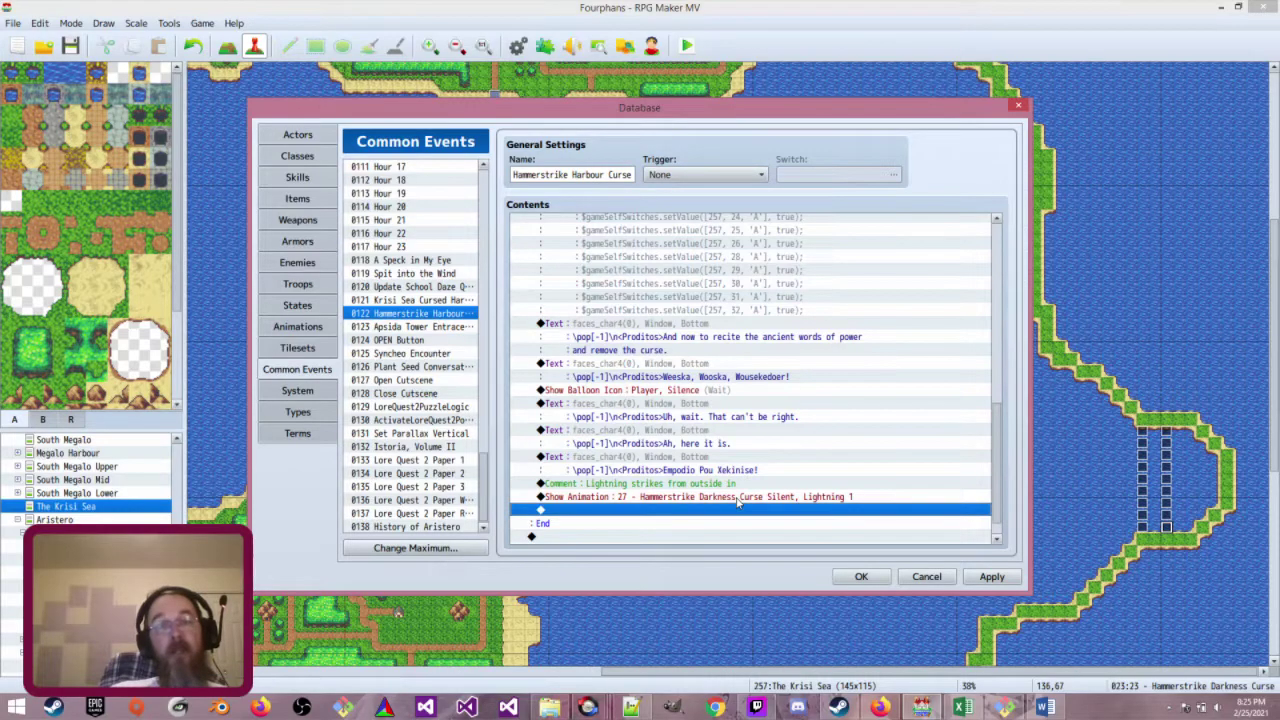
Duplicate the lightning animation, retarget the copy to "23 - Hammerstrike Darkness Curse Silent" with Wait for Completion, and accept the database changes
{"action": "left_click", "coordinate": [739, 498]}
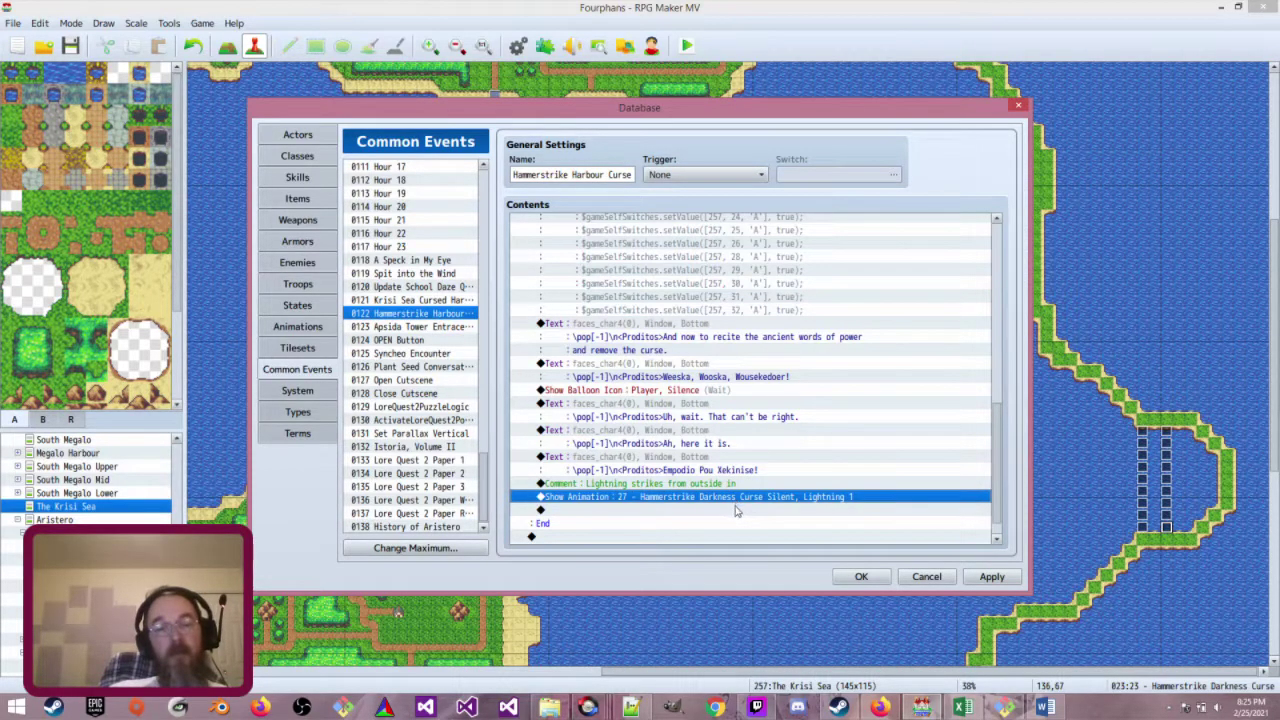
{"action": "key", "text": "ctrl+c"}
{"action": "key", "text": "ctrl+v"}
{"action": "double_click", "coordinate": [735, 510]}
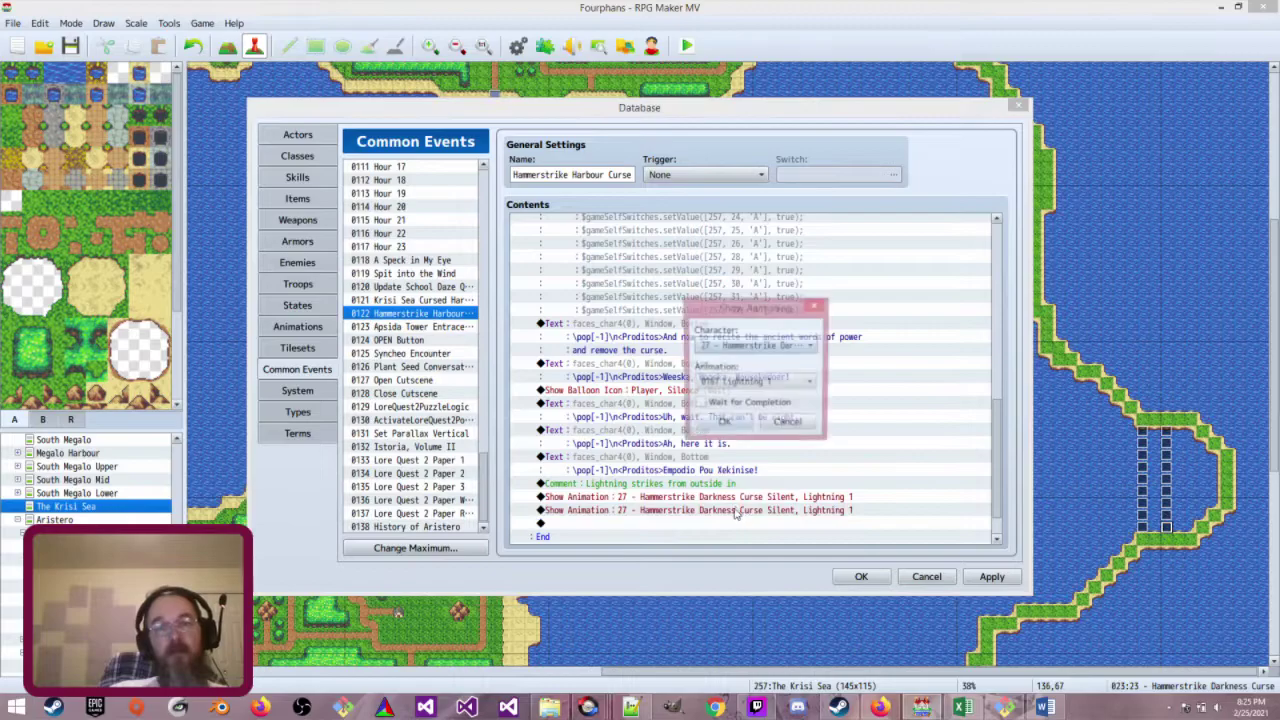
{"action": "left_click", "coordinate": [766, 346]}
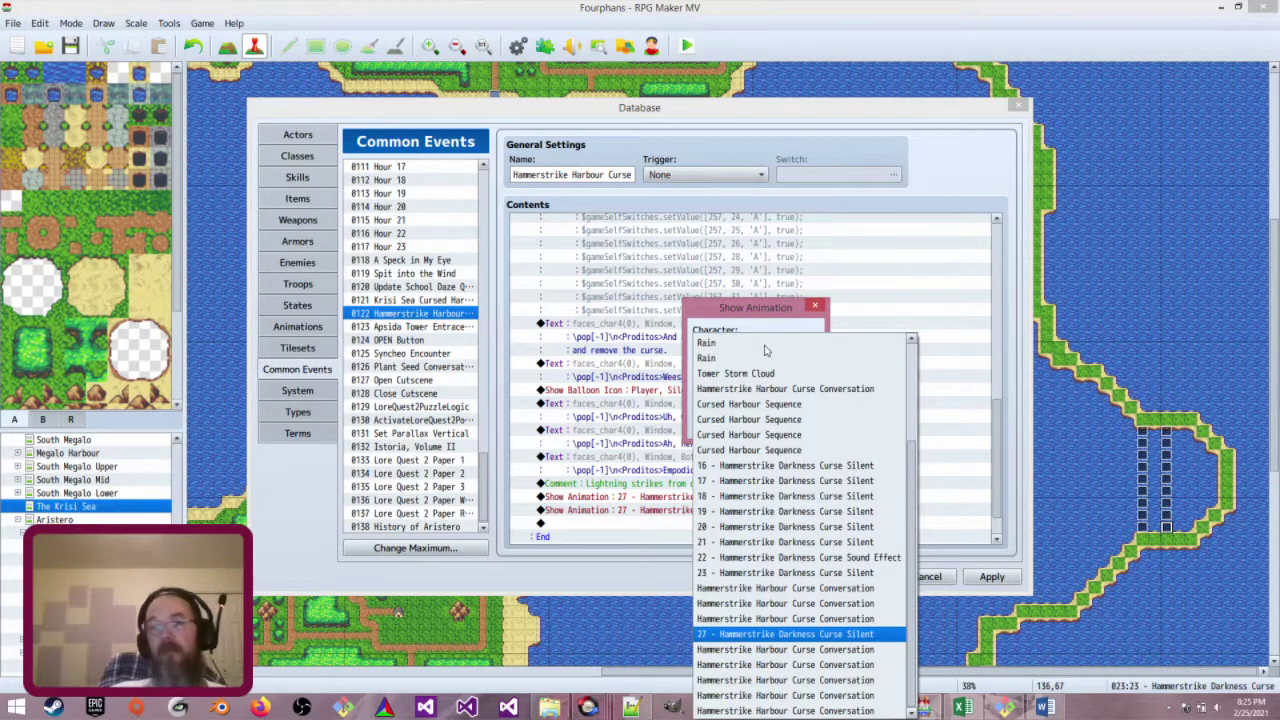
{"action": "left_click", "coordinate": [779, 573]}
{"action": "left_click", "coordinate": [724, 428]}
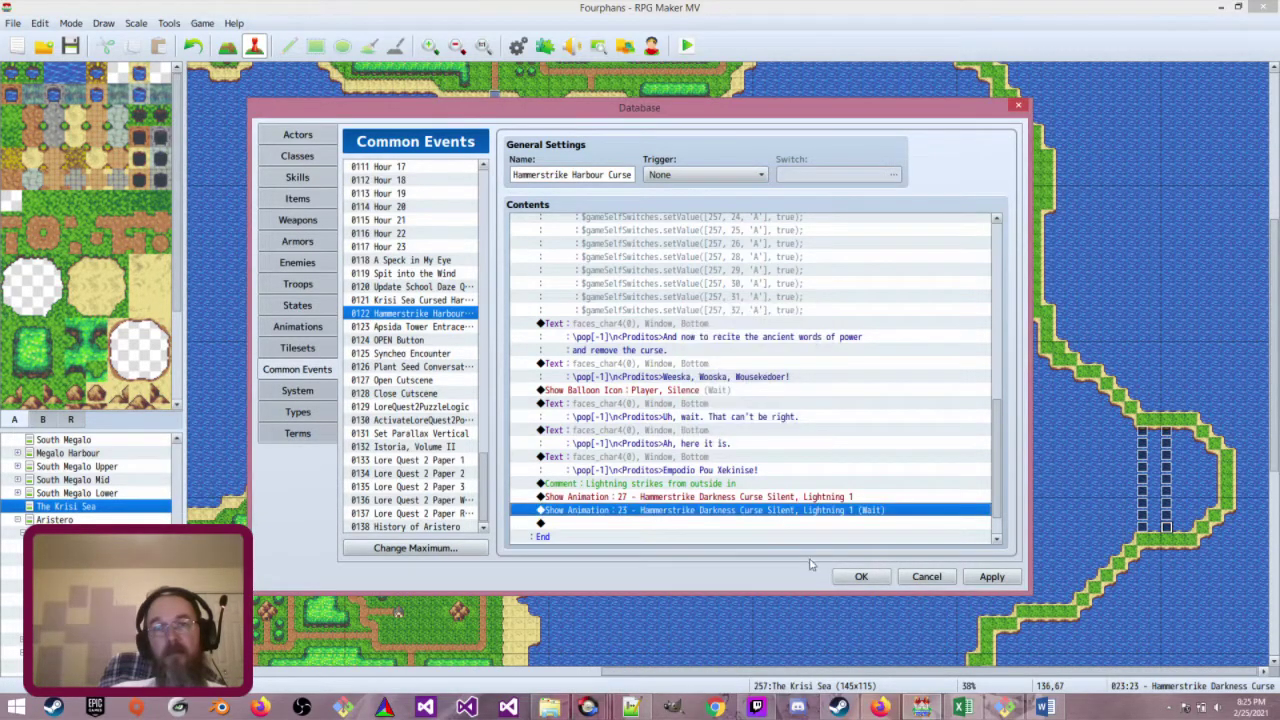
{"action": "left_click", "coordinate": [860, 576]}
Playtest the barrier scene by sailing to the magical barrier and advancing through Proditos' dialogue, and close the game
{"action": "key", "text": "alt+F4"}
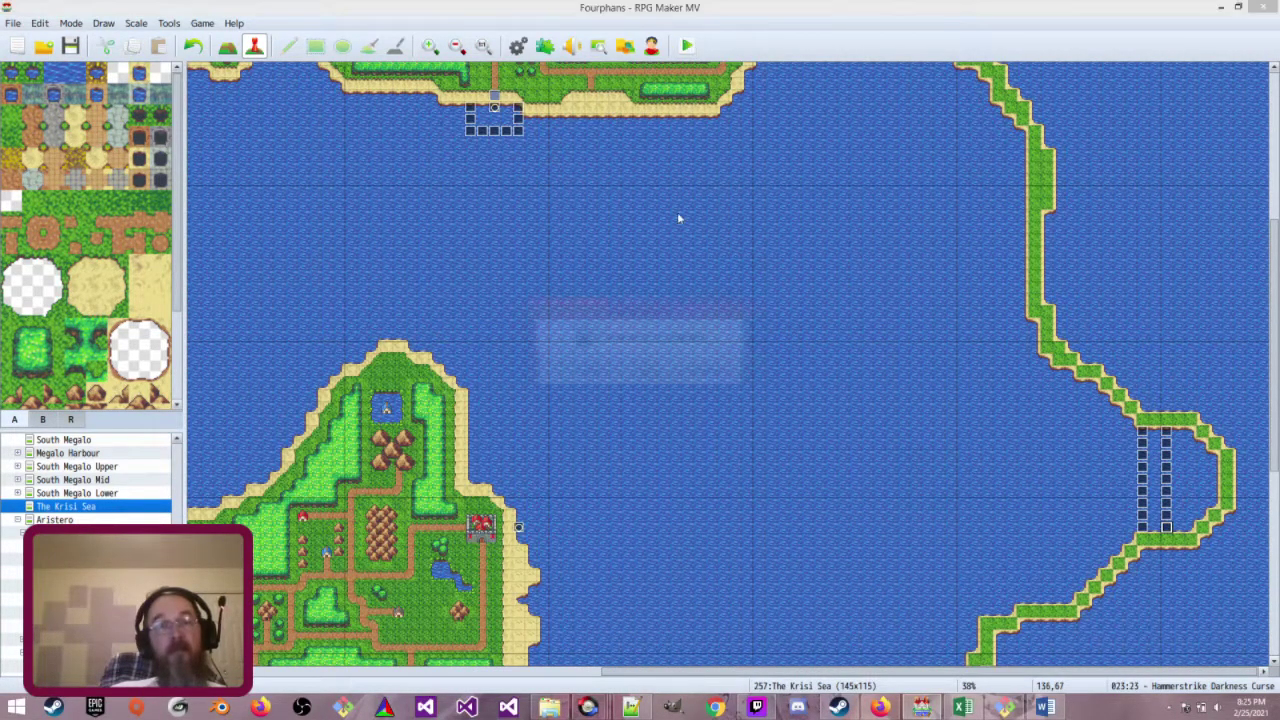
{"action": "left_click", "coordinate": [606, 375]}
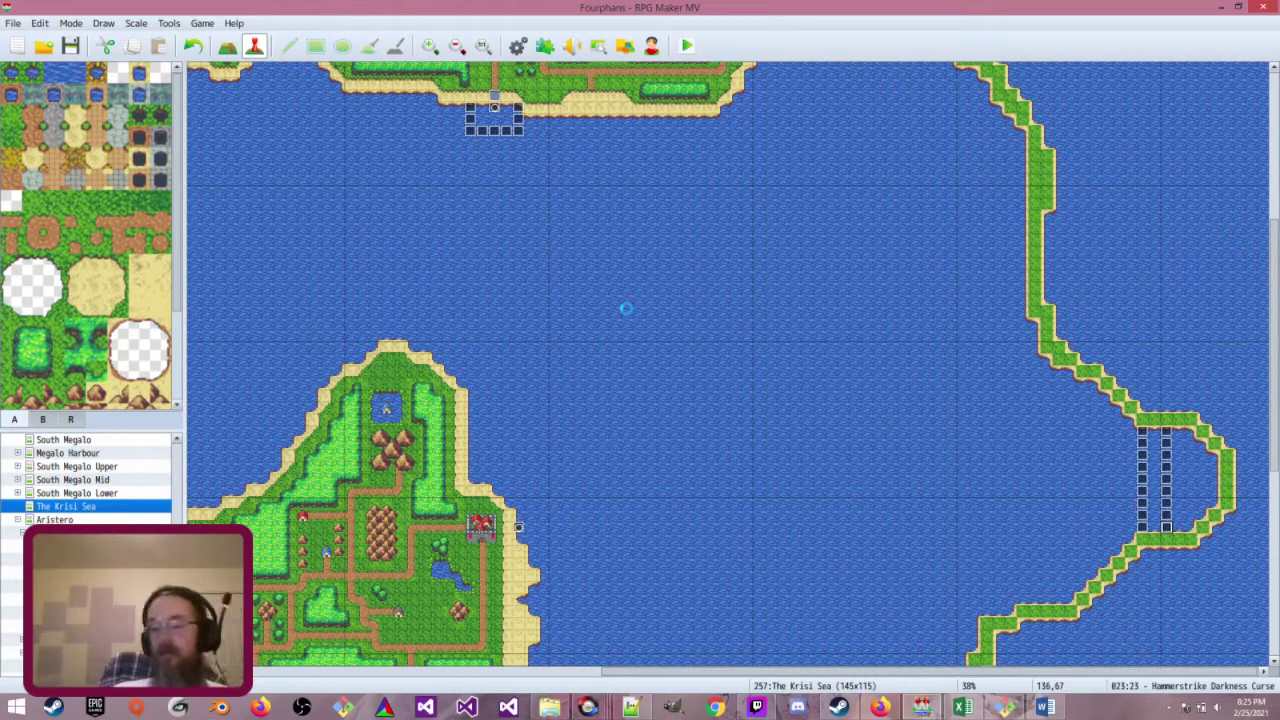
{"action": "key", "text": "ctrl+r"}
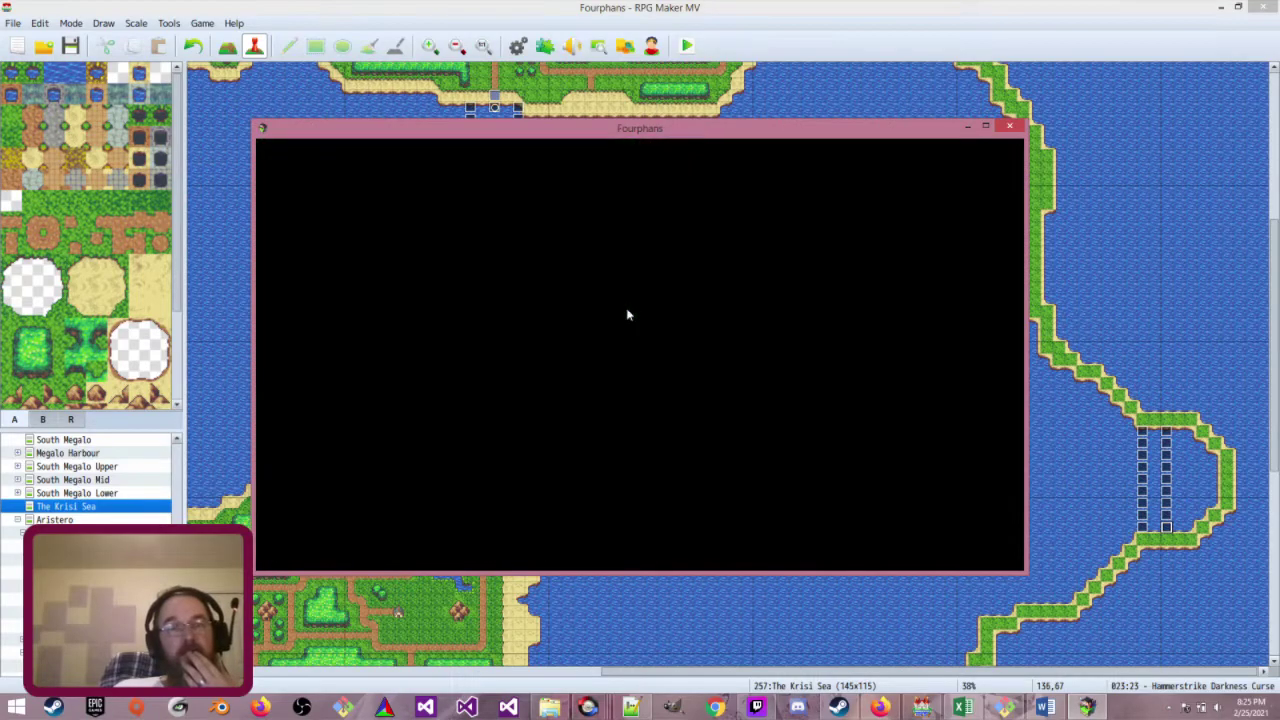
{"action": "key", "text": "Down"}
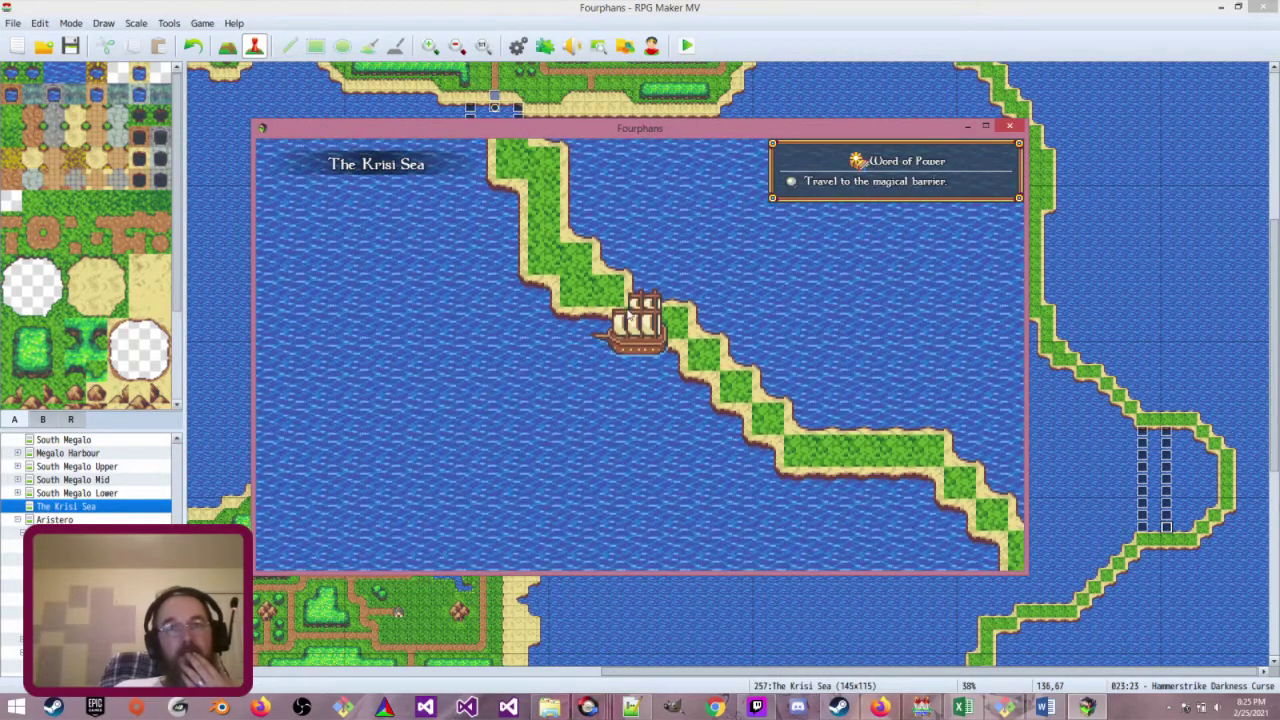
{"action": "key", "text": "Down"}
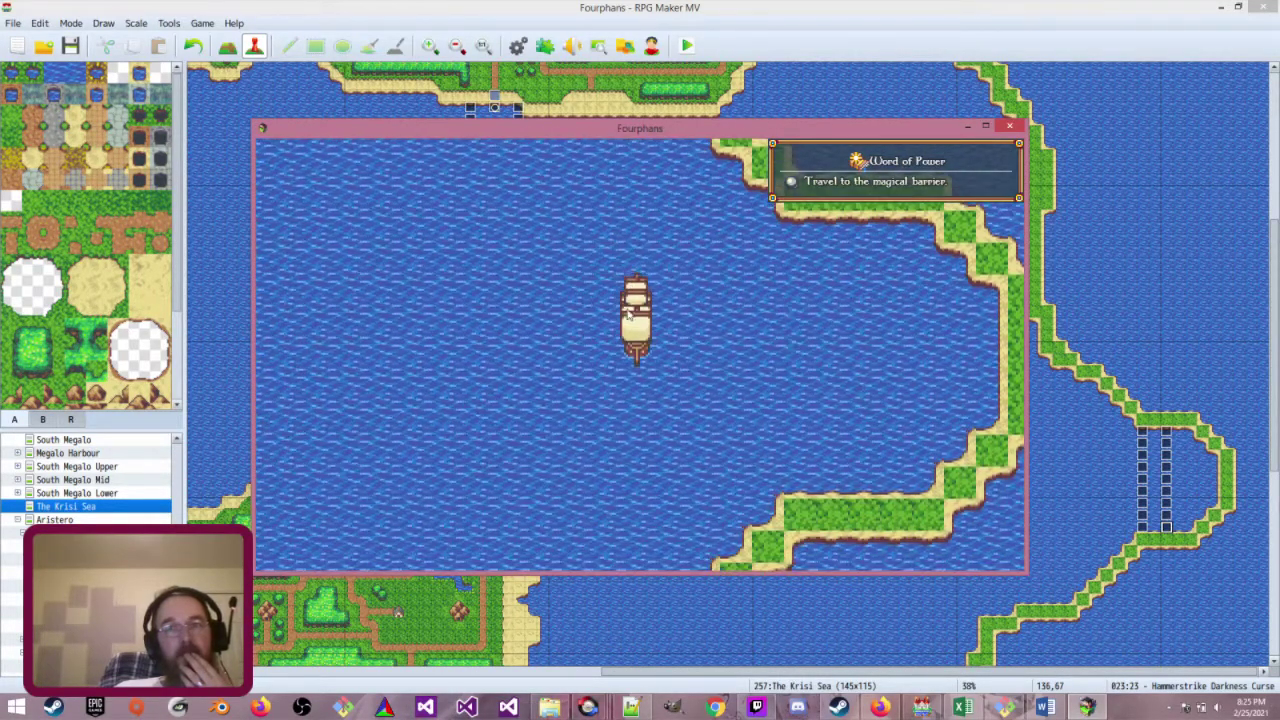
{"action": "key", "text": "Right"}
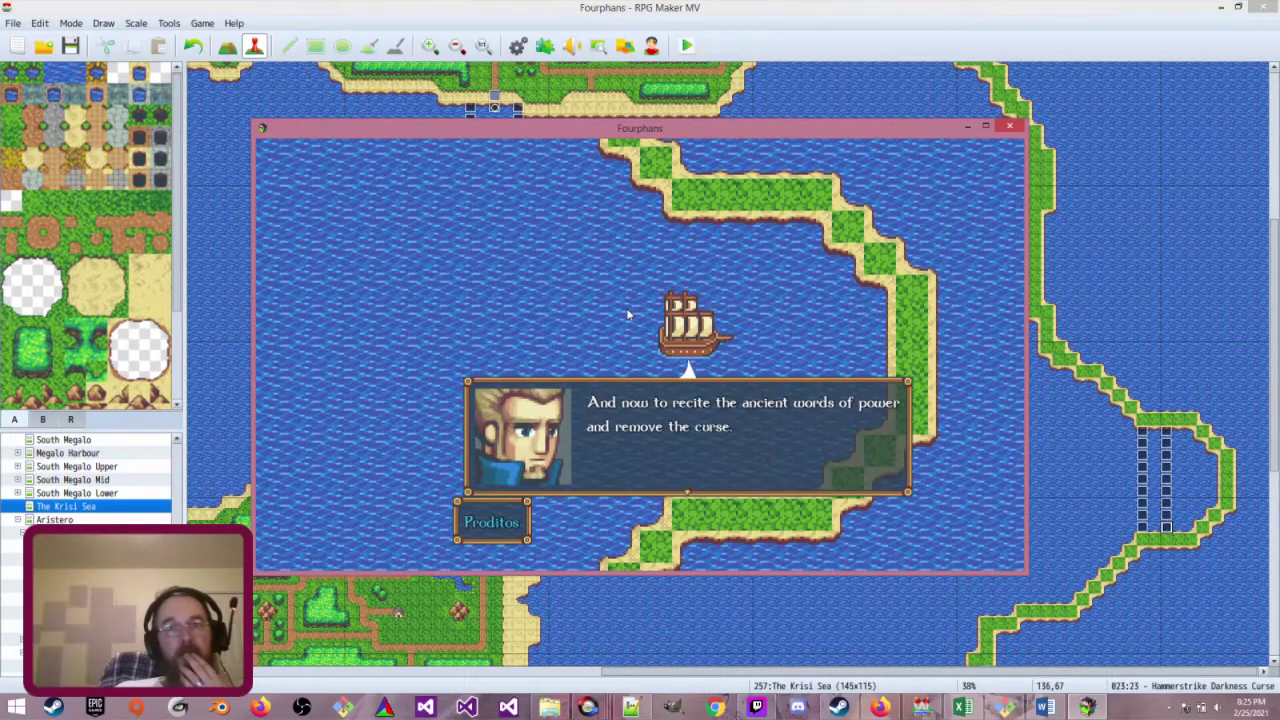
{"action": "key", "text": "Return"}
{"action": "key", "text": "Return"}
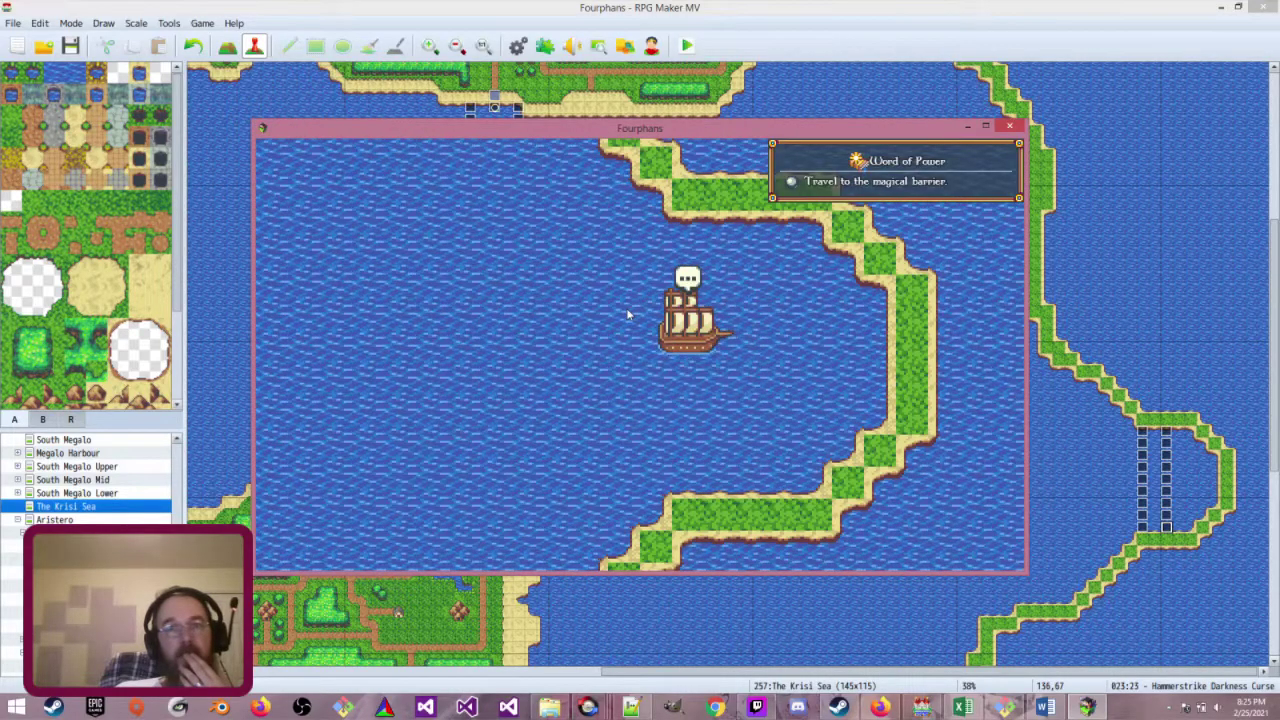
{"action": "key", "text": "Return"}
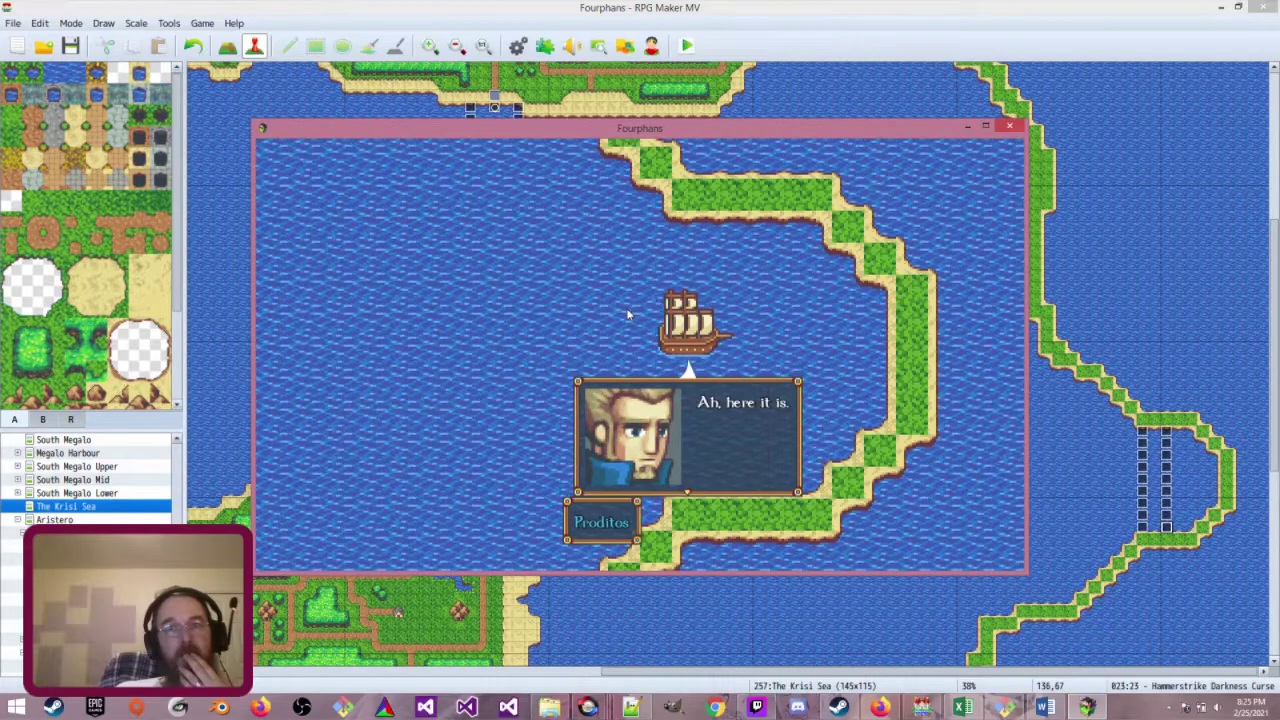
{"action": "key", "text": "Return"}
{"action": "key", "text": "Return"}
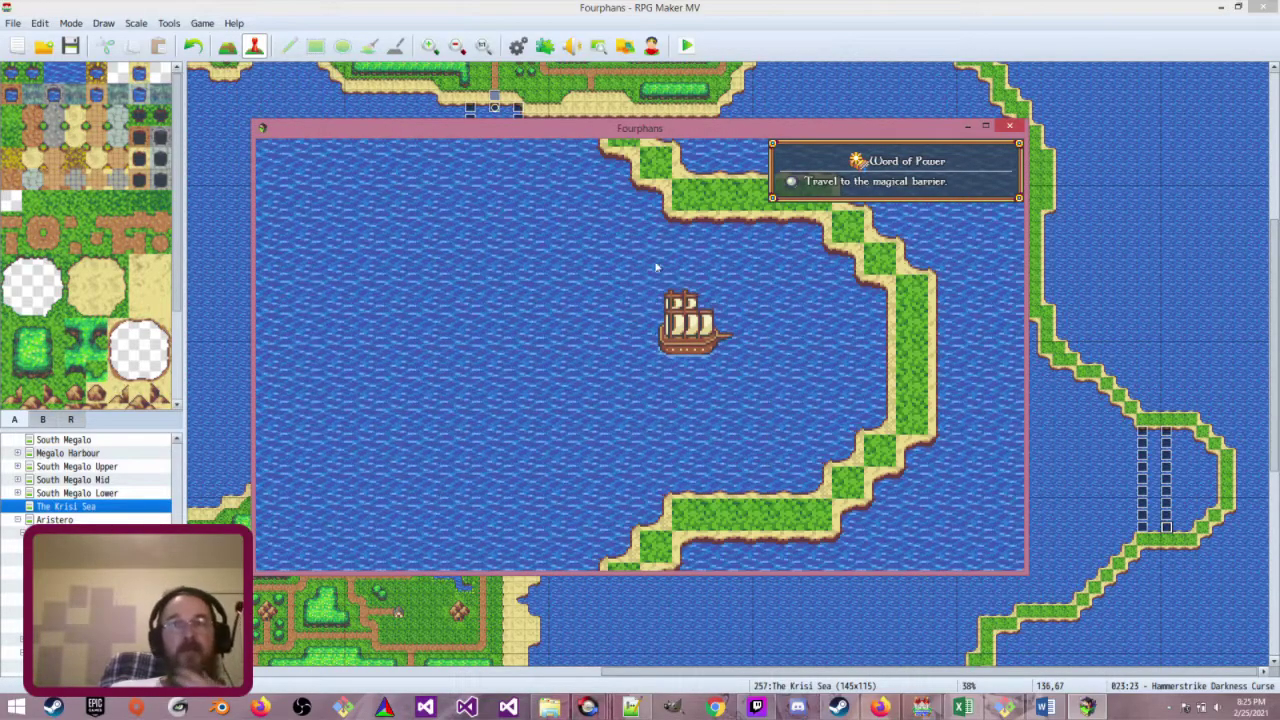
{"action": "left_click", "coordinate": [1009, 128]}
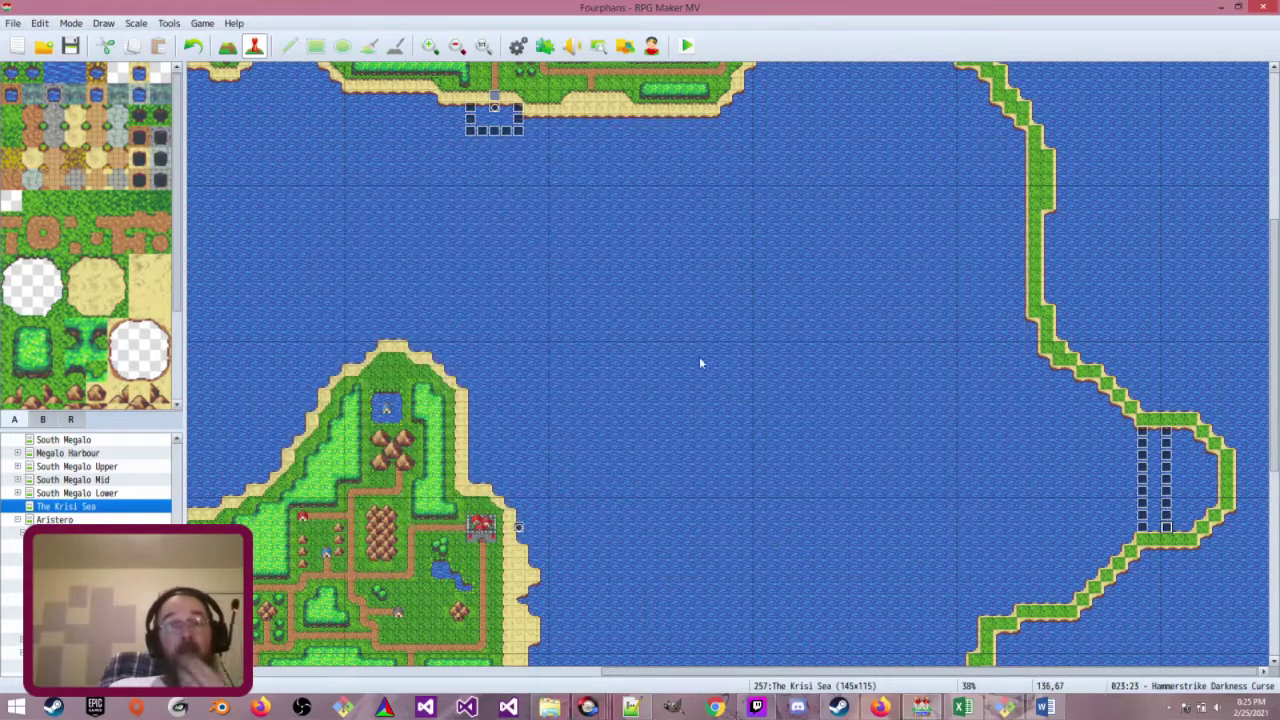
Set the MainQuest condition on page 2 of barrier event 27 at (136,59) to at least 323
{"action": "double_click", "coordinate": [1165, 436]}
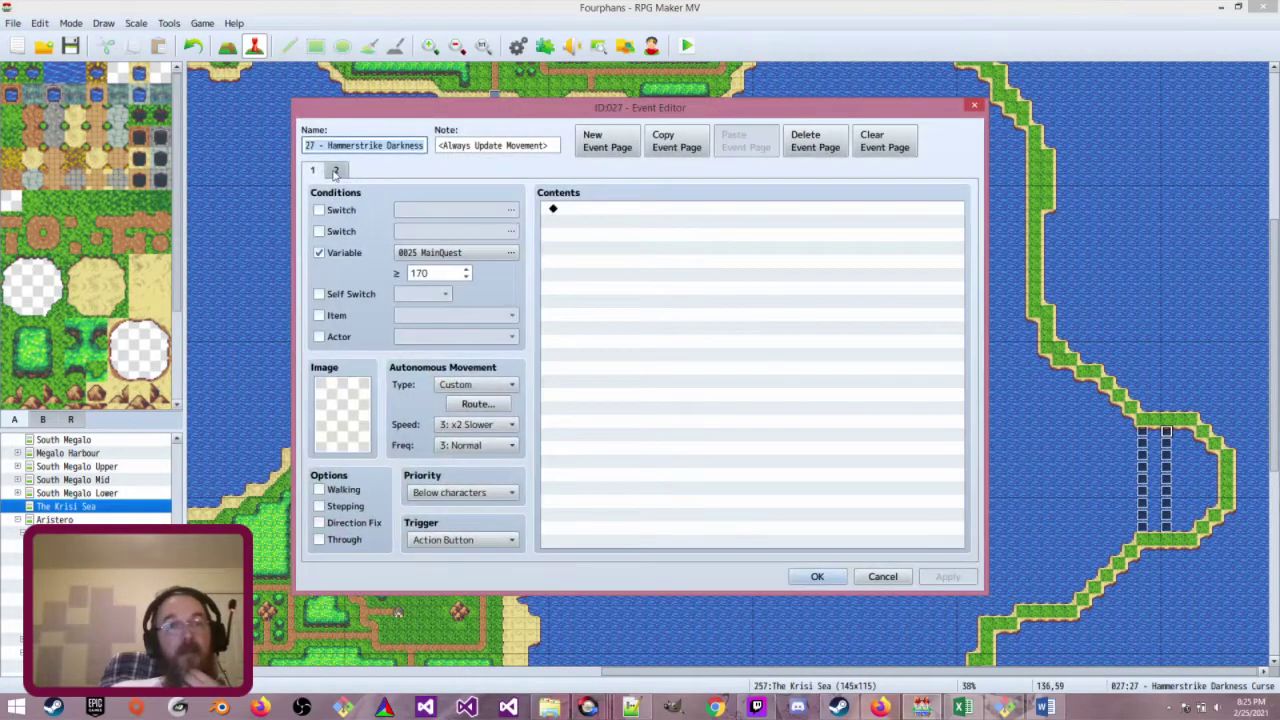
{"action": "left_click", "coordinate": [336, 171]}
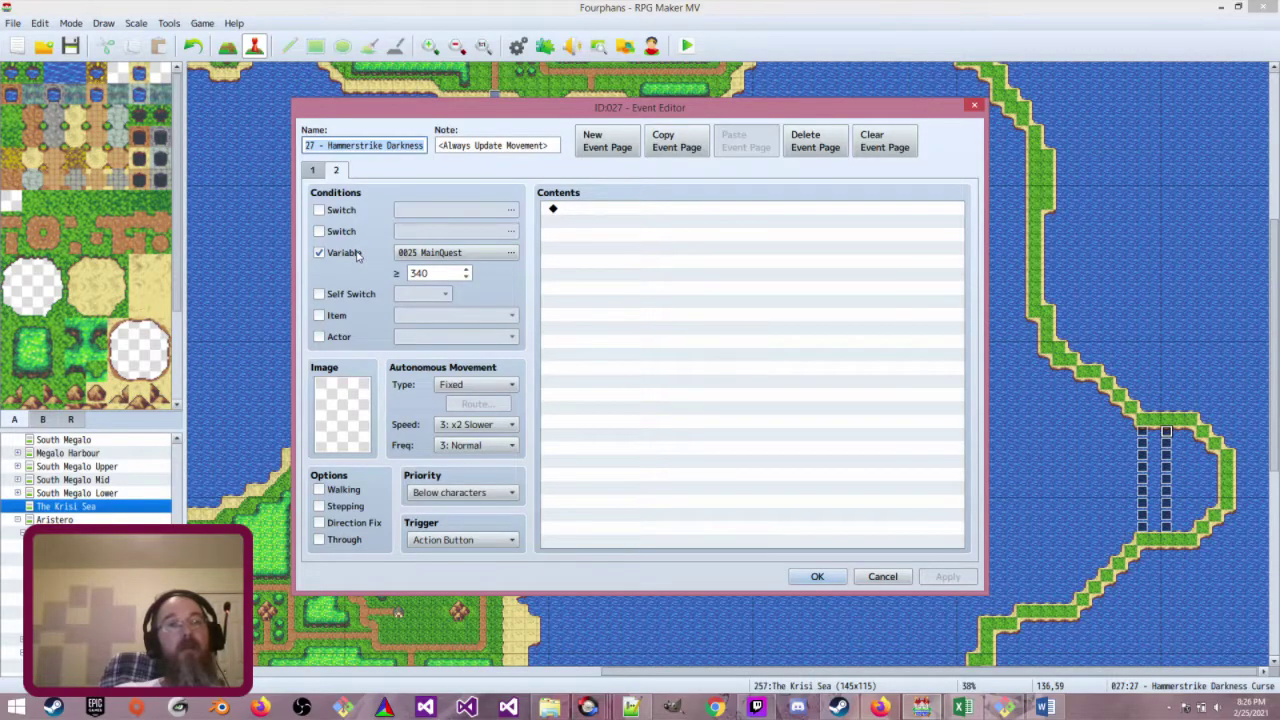
{"action": "double_click", "coordinate": [448, 272]}
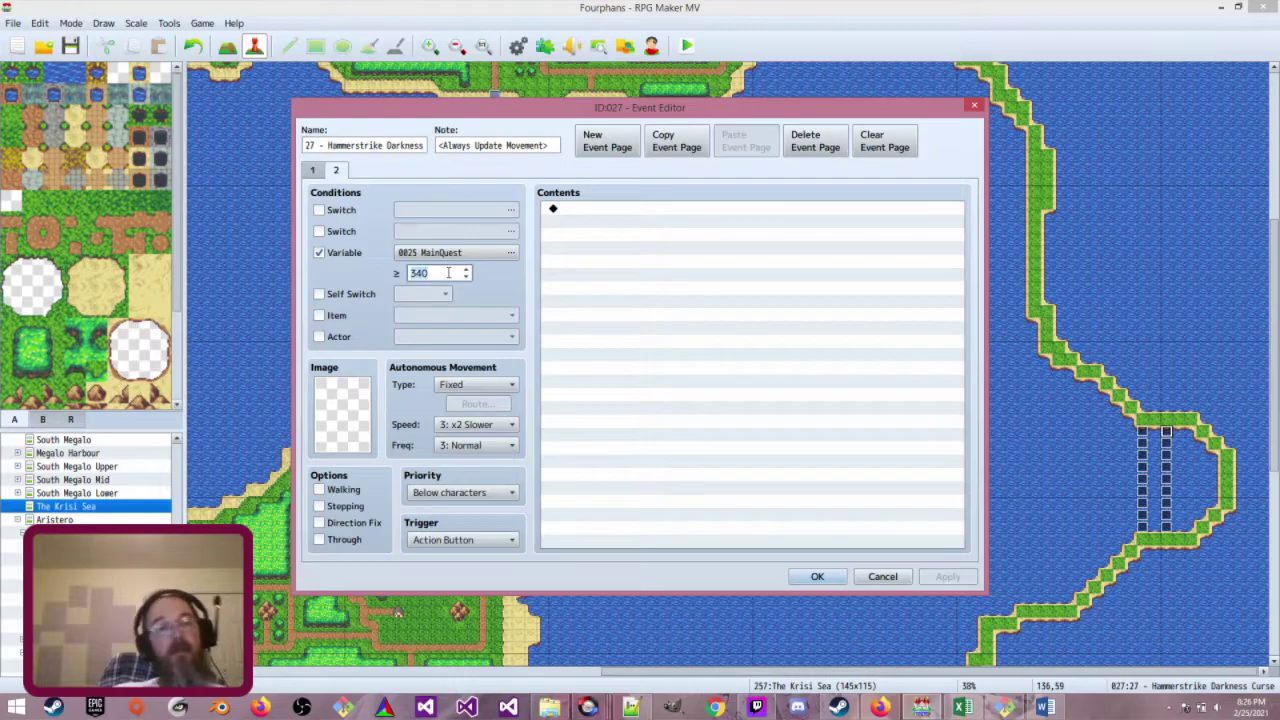
{"action": "type", "text": "323"}
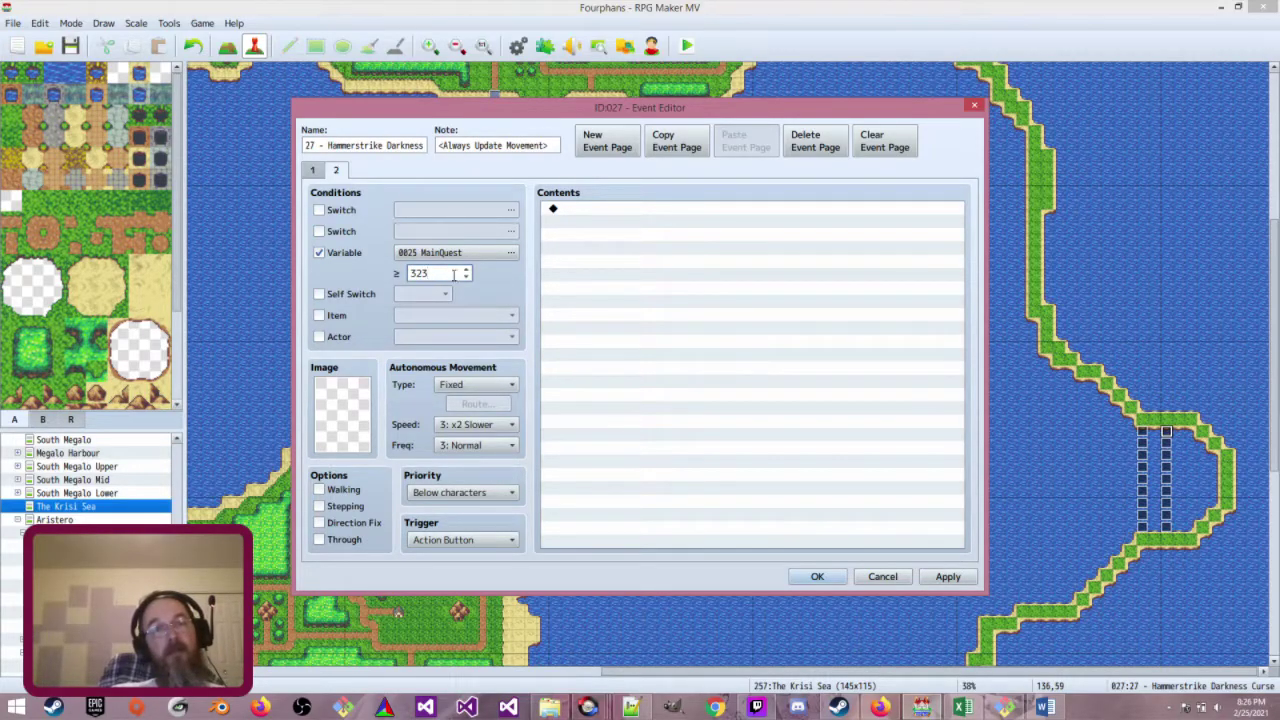
{"action": "left_click", "coordinate": [817, 577]}
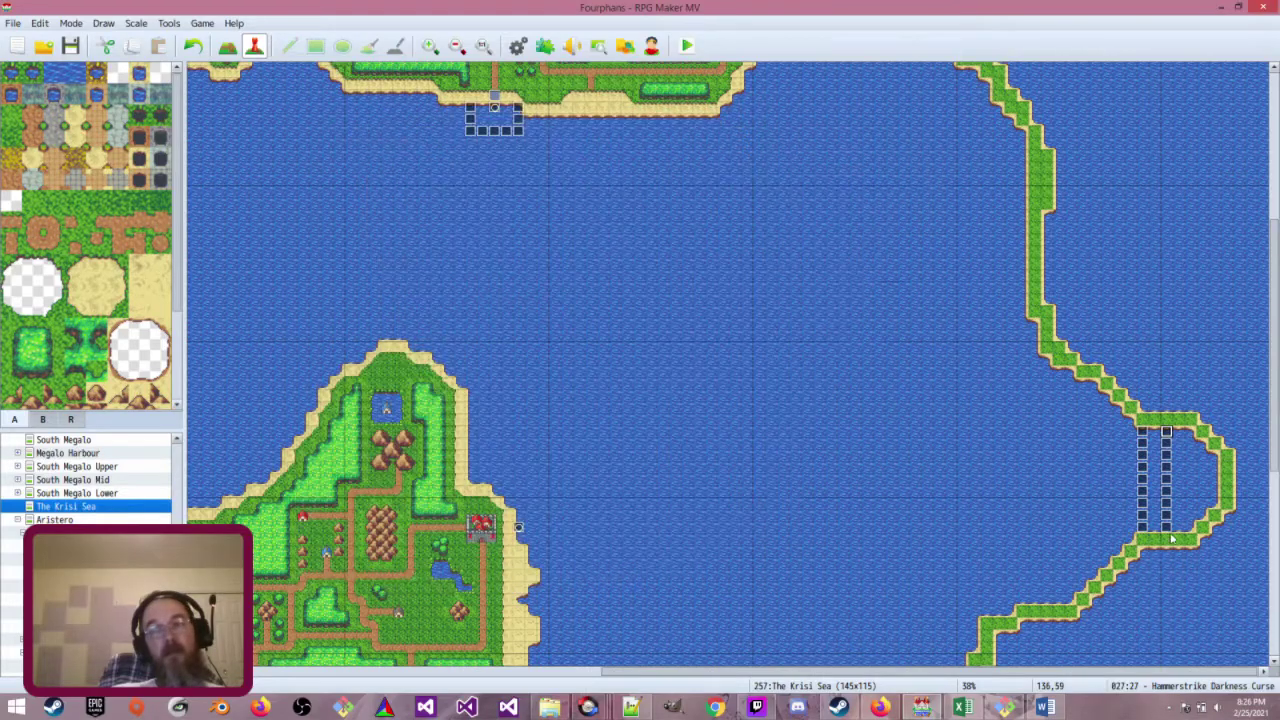
Set the MainQuest condition on page 2 of barrier event 23 at (136,67) to at least 323
{"action": "double_click", "coordinate": [1168, 530]}
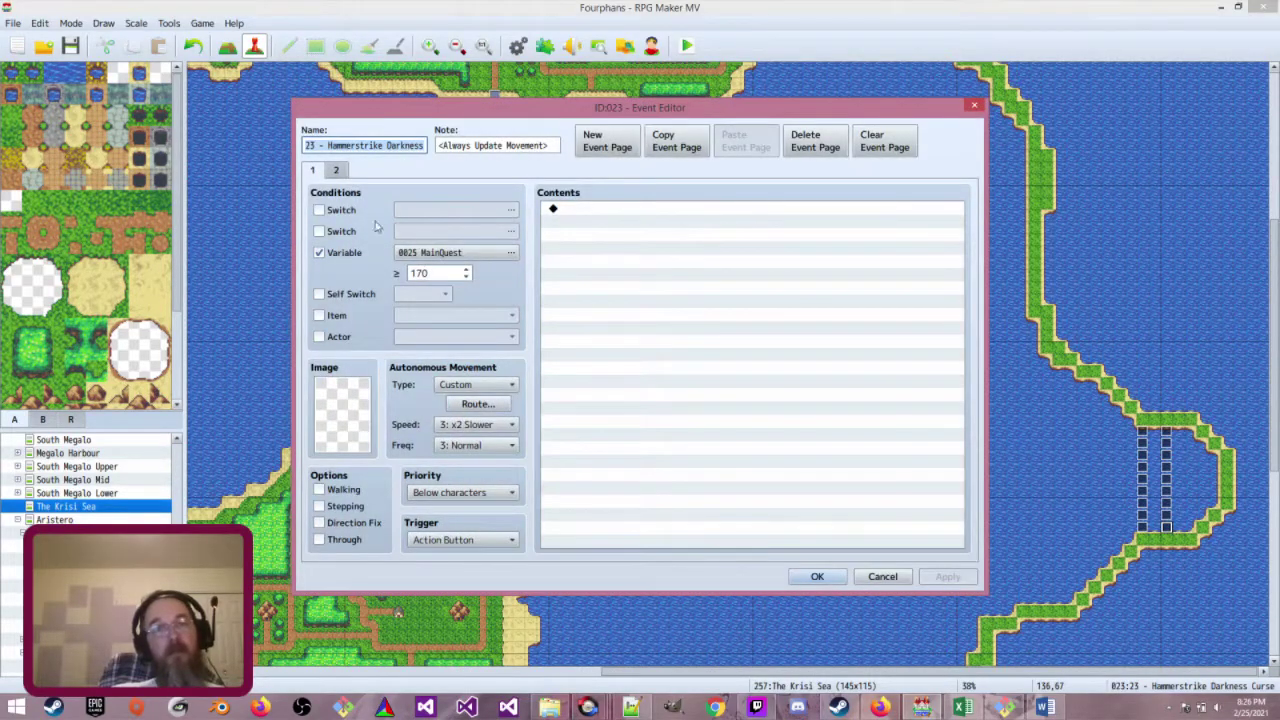
{"action": "left_click", "coordinate": [336, 170]}
{"action": "double_click", "coordinate": [437, 272]}
{"action": "type", "text": "323"}
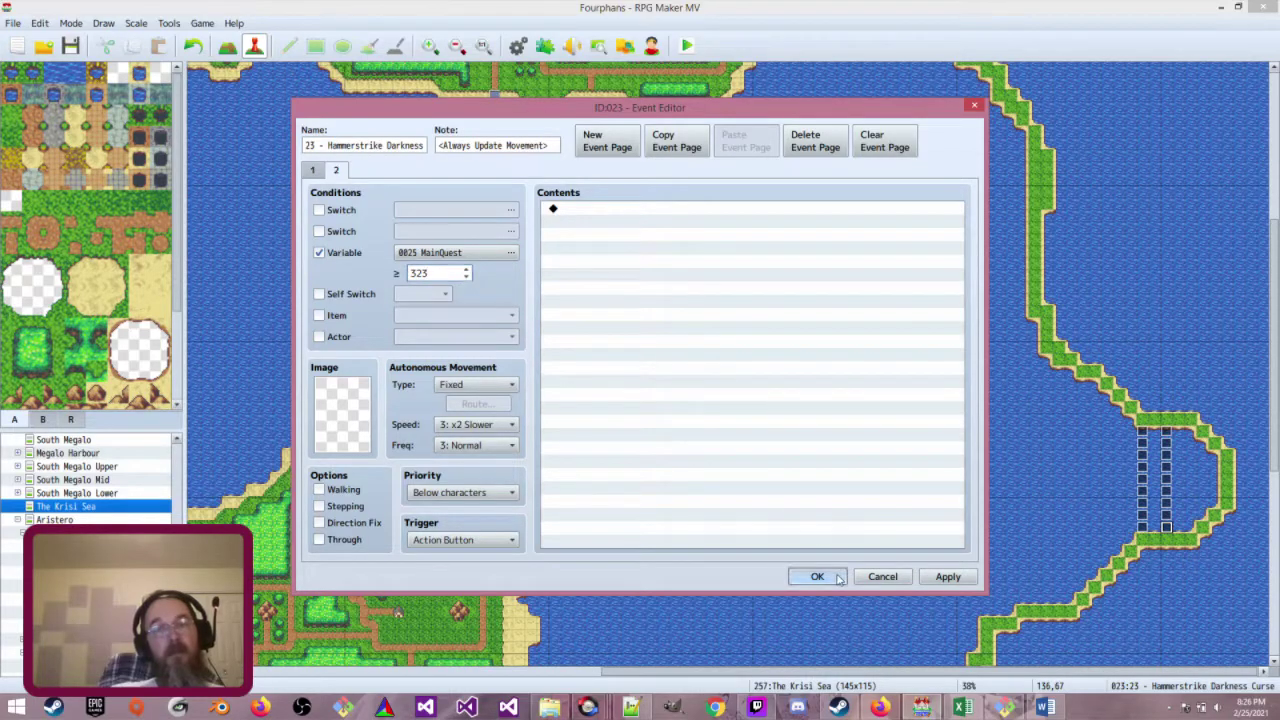
{"action": "left_click", "coordinate": [817, 576]}
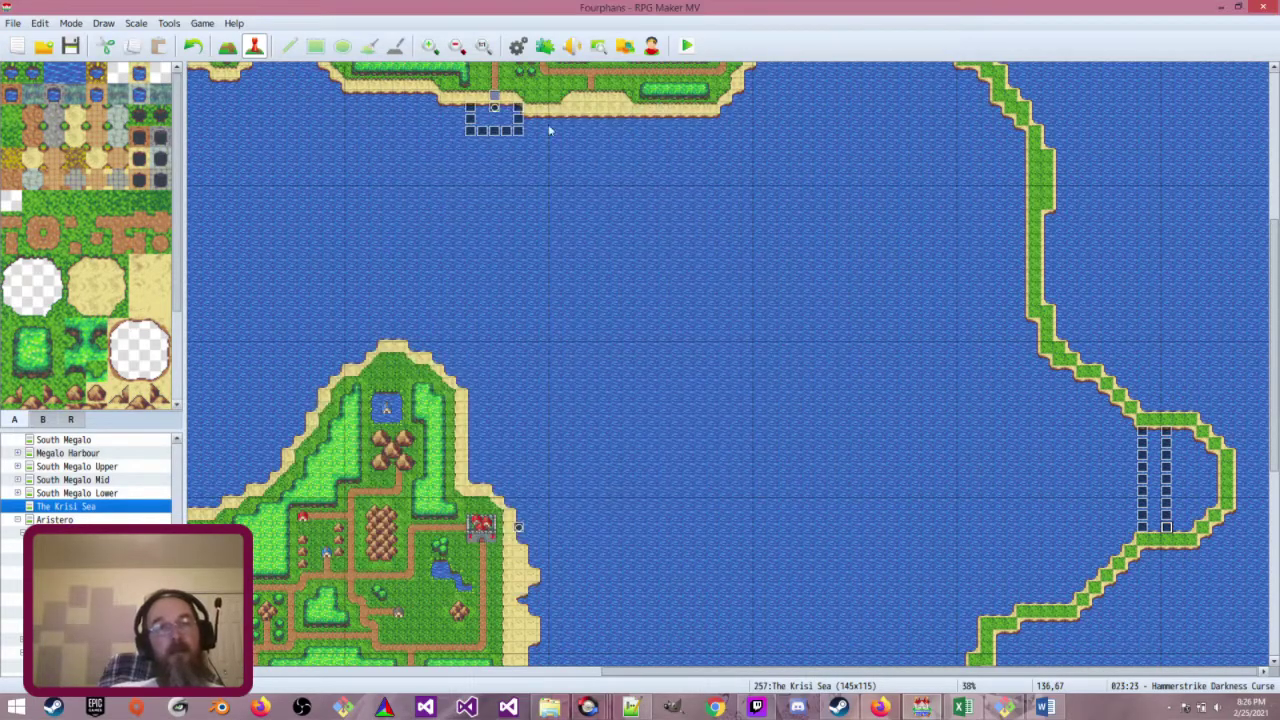
Add a Control Variables command setting 0025 MainQuest to 323 after the lightning animations in common event 0122, and accept the database changes
{"action": "left_click", "coordinate": [517, 46]}
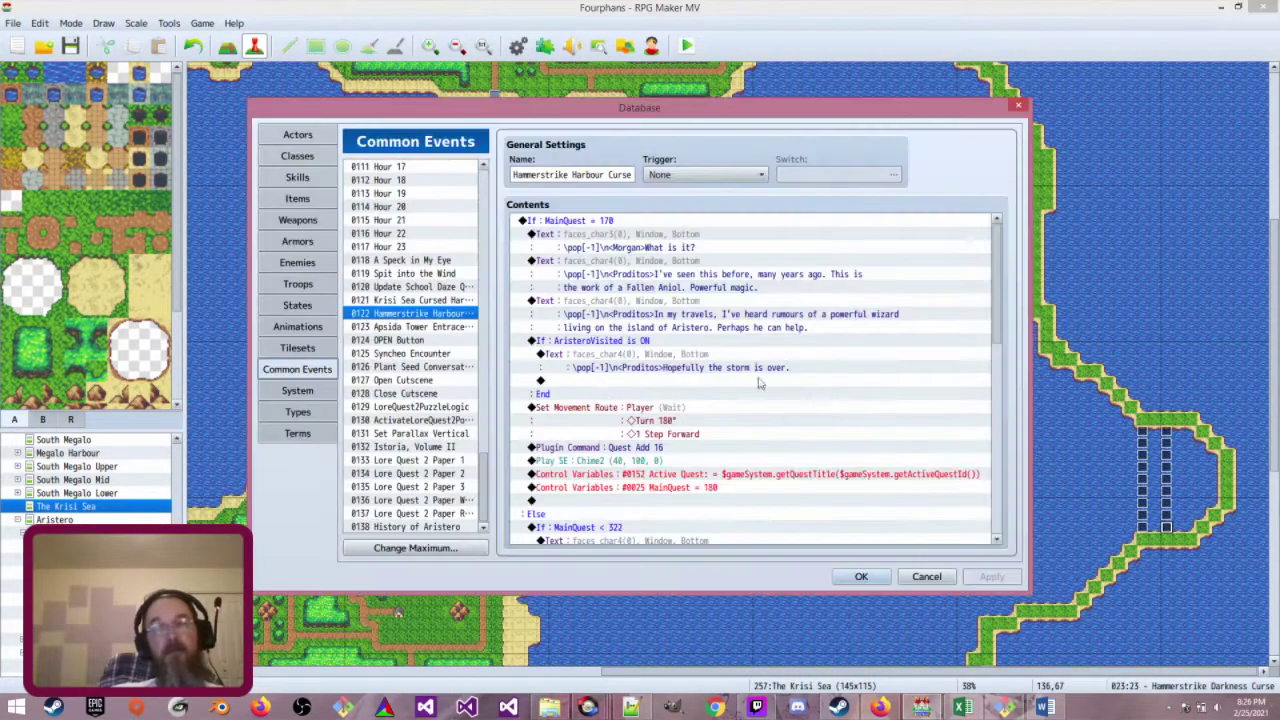
{"action": "scroll", "coordinate": [705, 470], "scroll_direction": "down", "scroll_amount": 2}
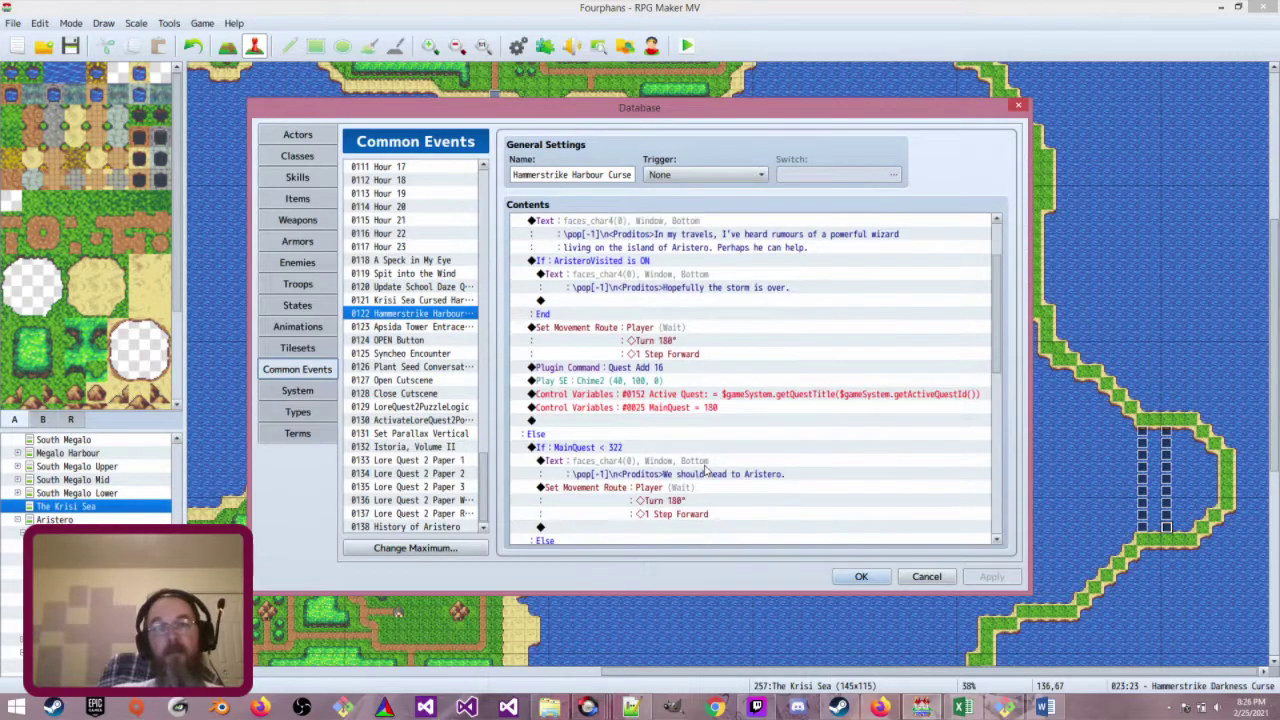
{"action": "scroll", "coordinate": [705, 470], "scroll_direction": "down", "scroll_amount": 12}
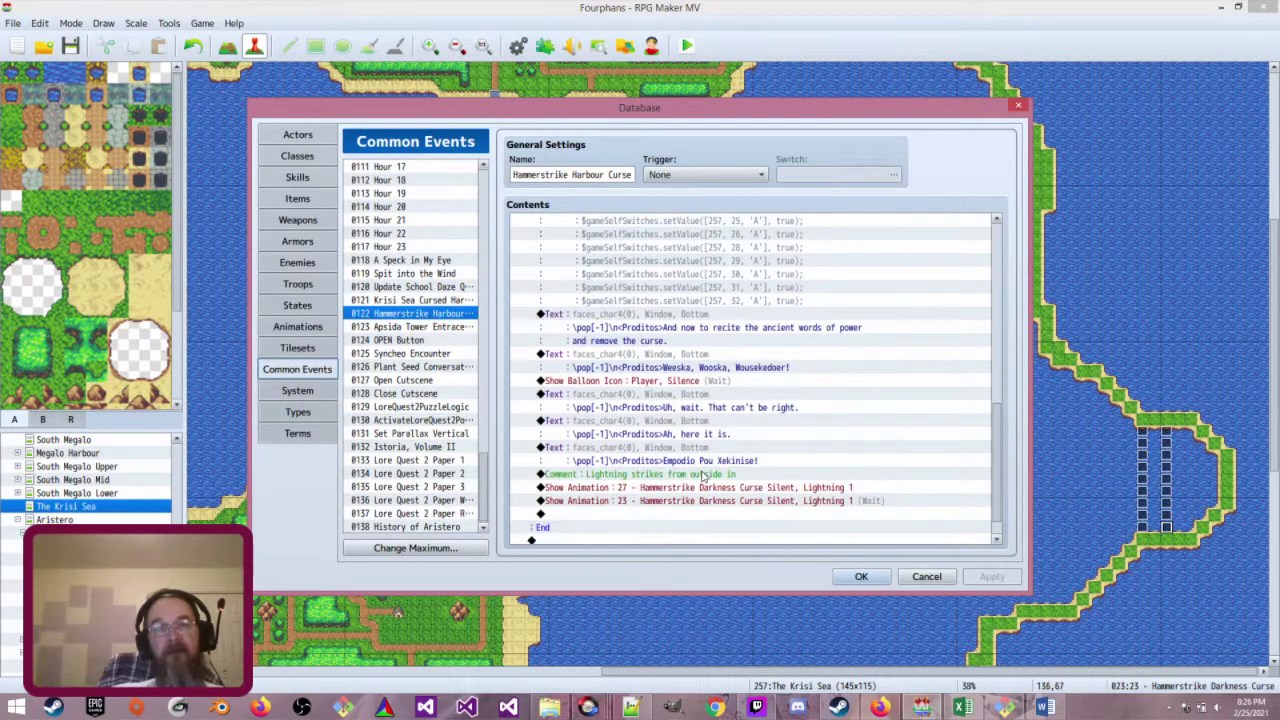
{"action": "scroll", "coordinate": [703, 475], "scroll_direction": "down", "scroll_amount": 2}
{"action": "double_click", "coordinate": [705, 482]}
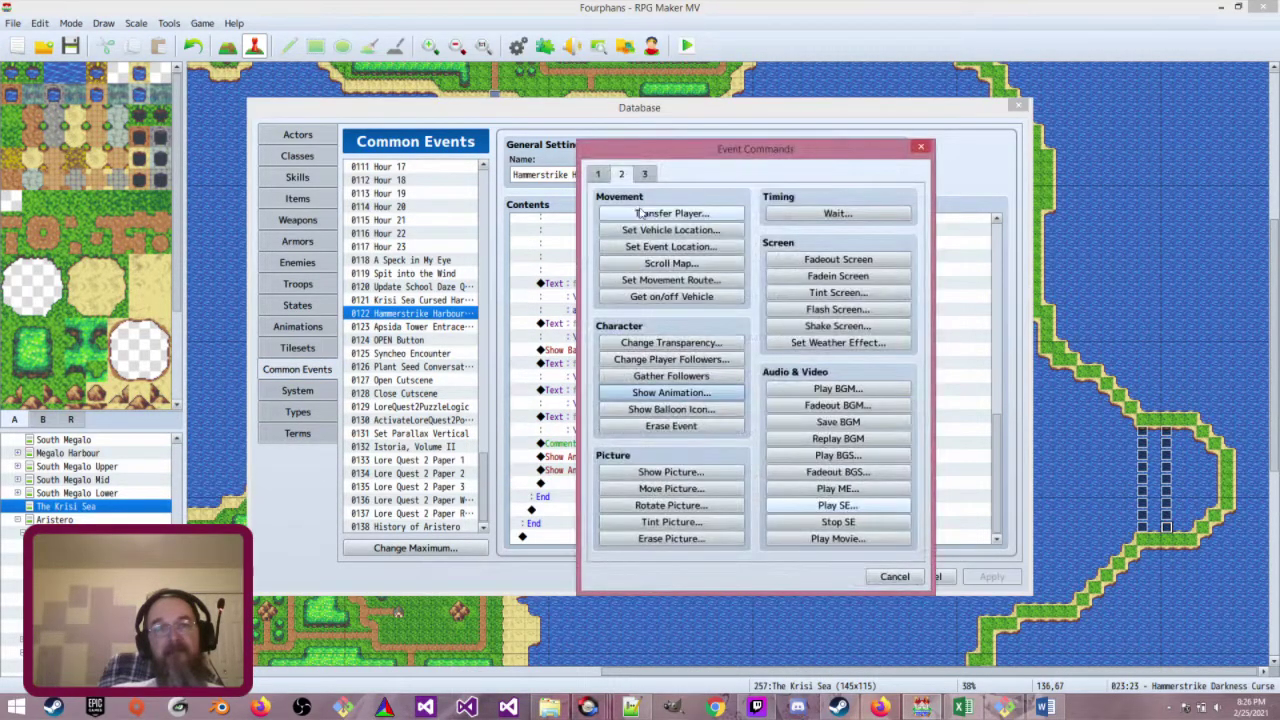
{"action": "left_click", "coordinate": [599, 175]}
{"action": "left_click", "coordinate": [672, 346]}
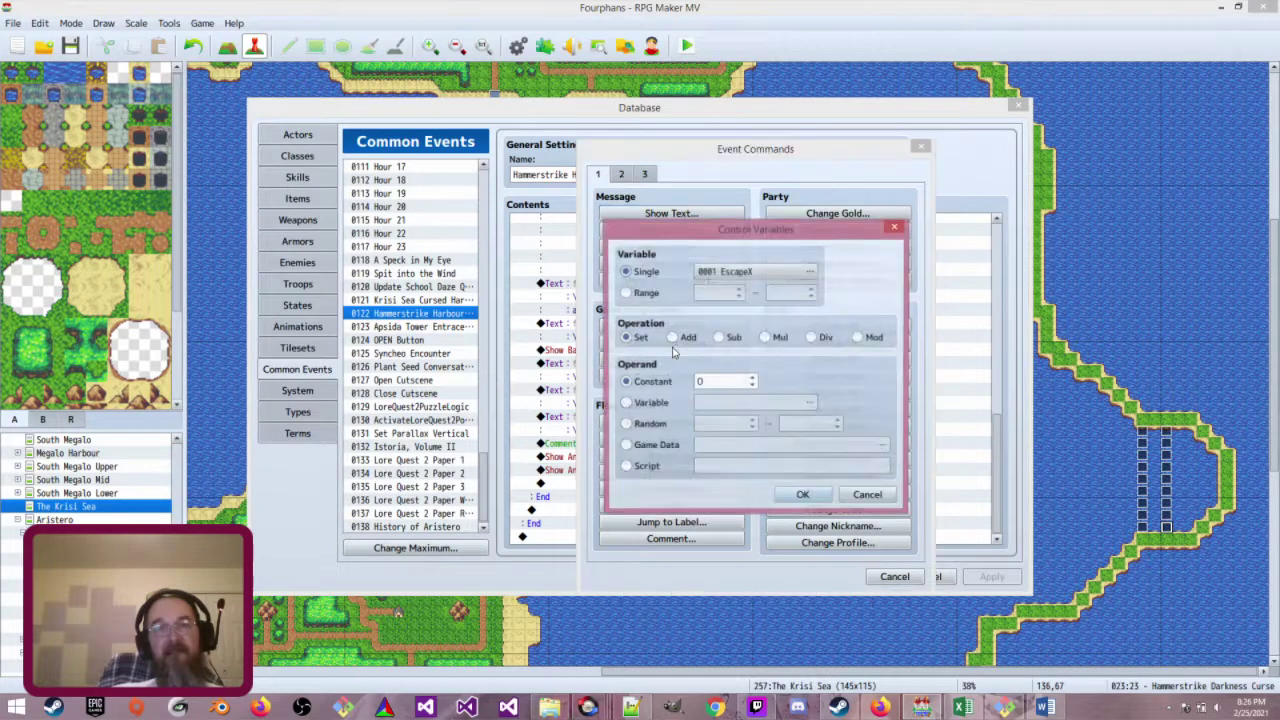
{"action": "left_click", "coordinate": [738, 274]}
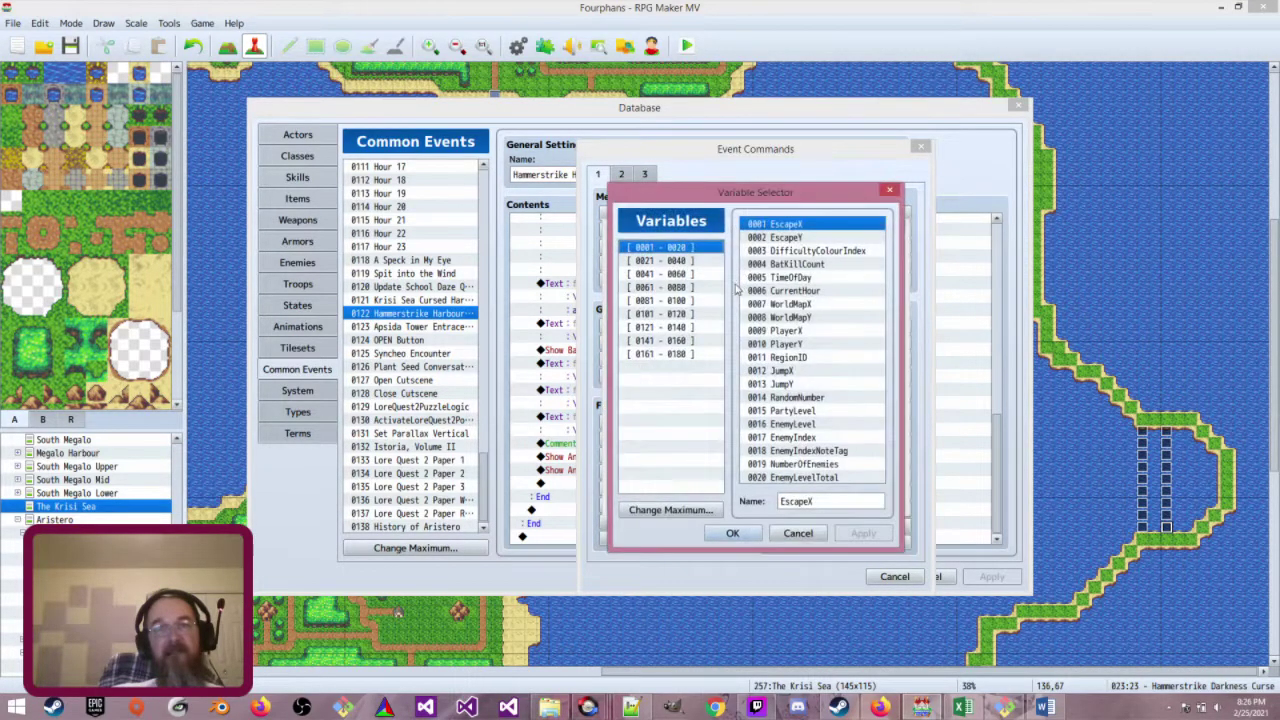
{"action": "left_click", "coordinate": [700, 262]}
{"action": "left_click", "coordinate": [774, 278]}
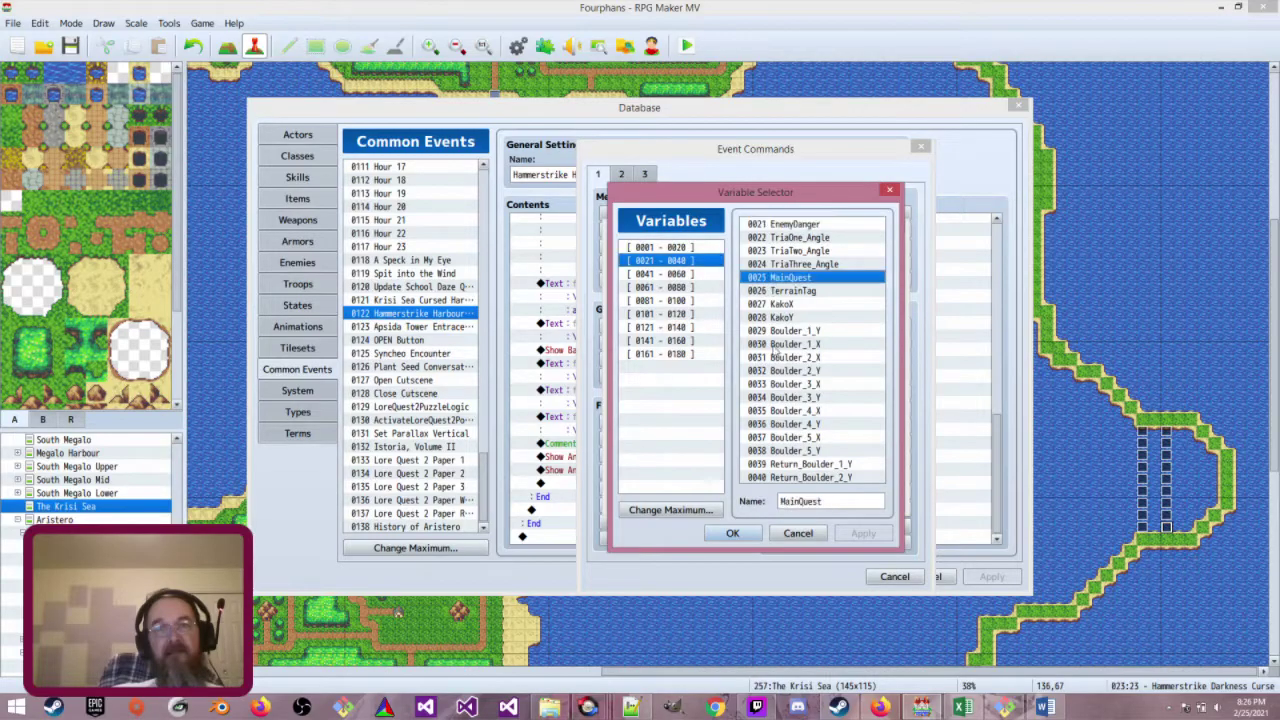
{"action": "left_click", "coordinate": [733, 533]}
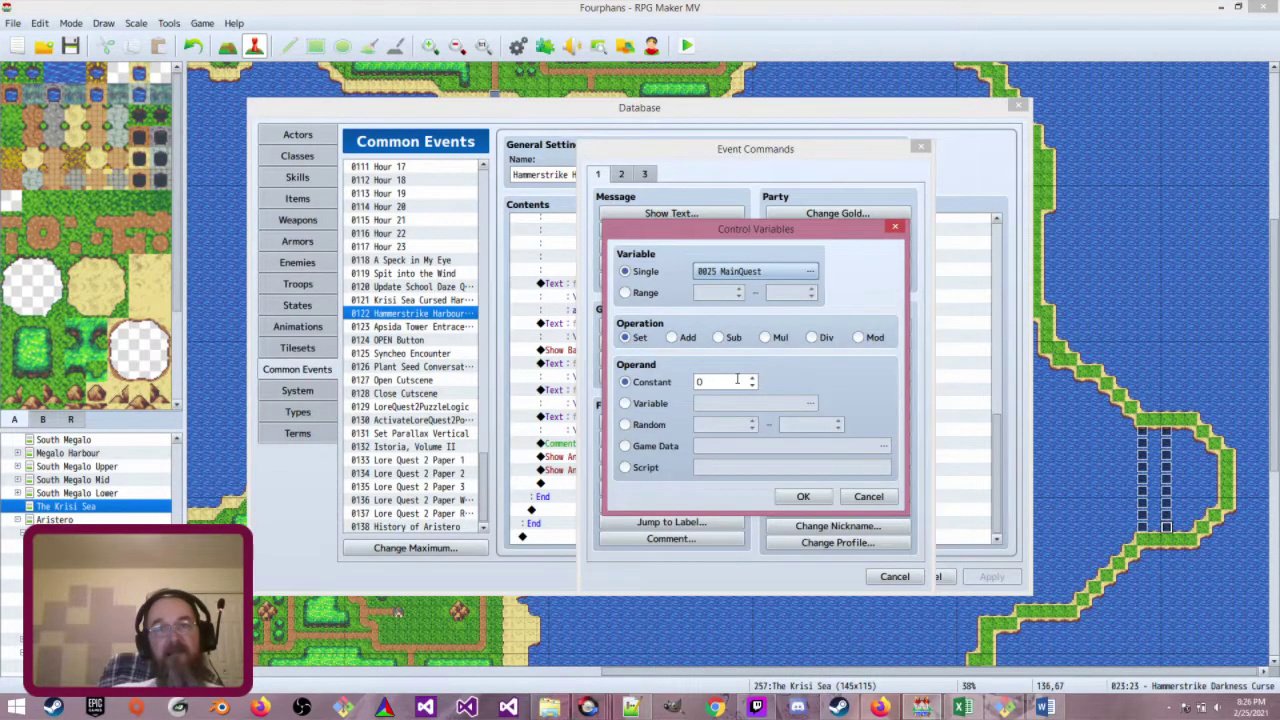
{"action": "double_click", "coordinate": [737, 379]}
{"action": "type", "text": "323"}
{"action": "left_click", "coordinate": [803, 496]}
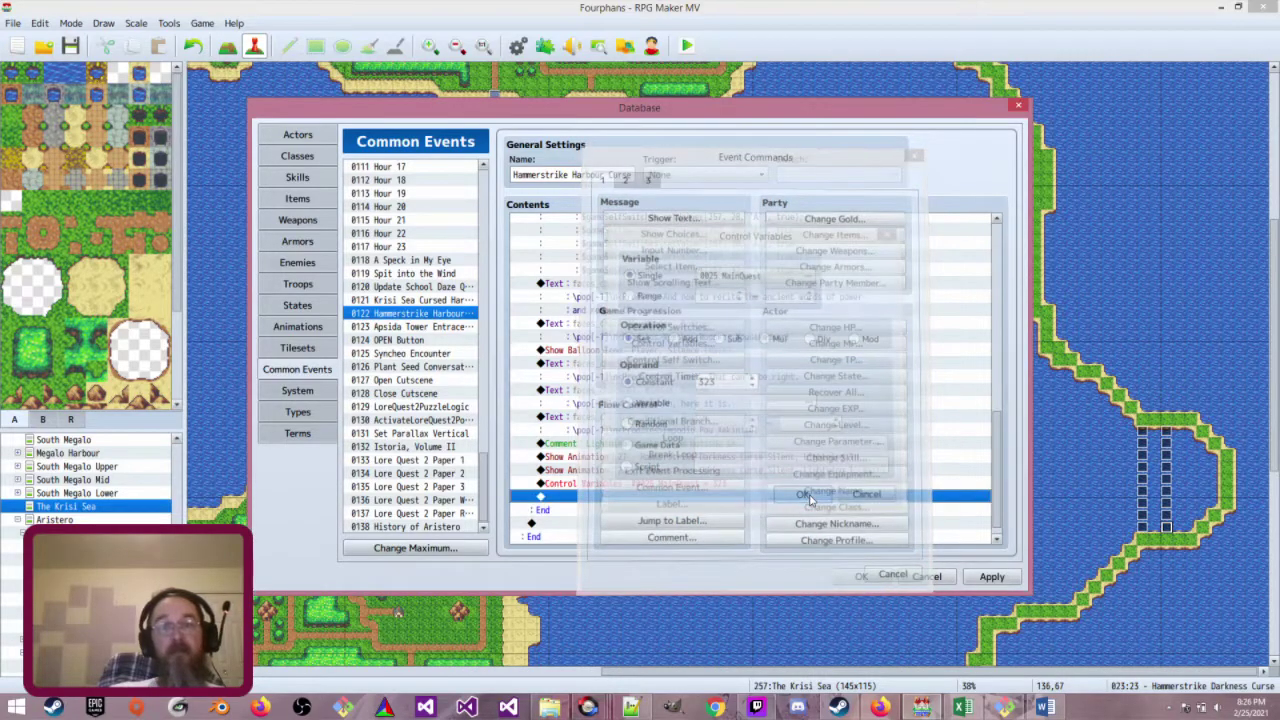
{"action": "left_click", "coordinate": [861, 576]}
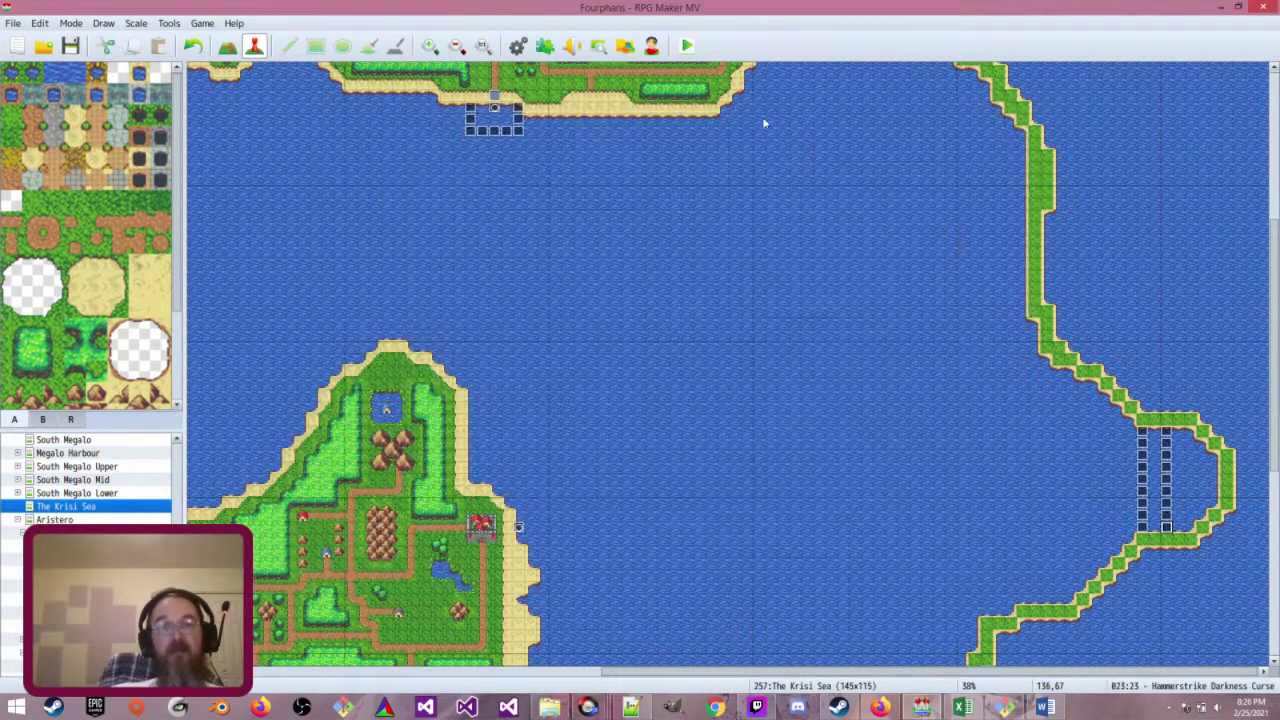
Playtest the barrier scene by sailing to the magical barrier and advancing through Proditos' incantation, and close the game
{"action": "left_click", "coordinate": [688, 47]}
{"action": "left_click", "coordinate": [600, 373]}
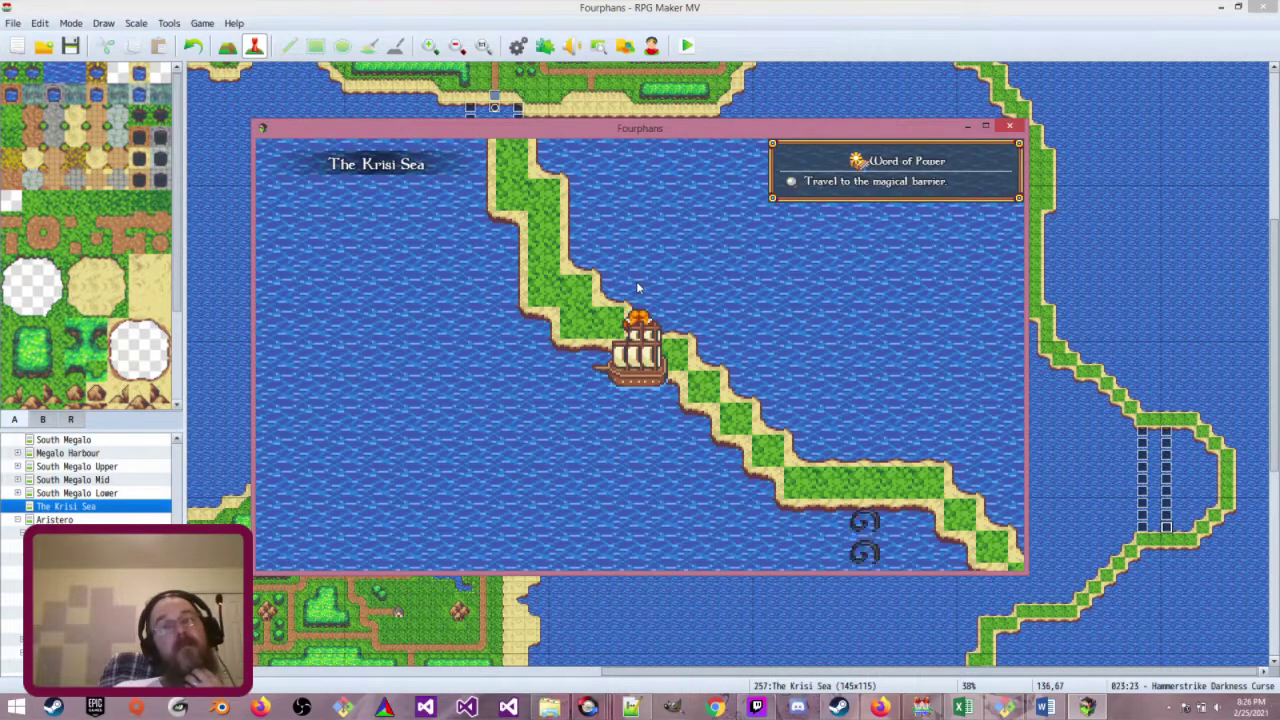
{"action": "key", "text": "Down"}
{"action": "key", "text": "Right"}
{"action": "key", "text": "Right"}
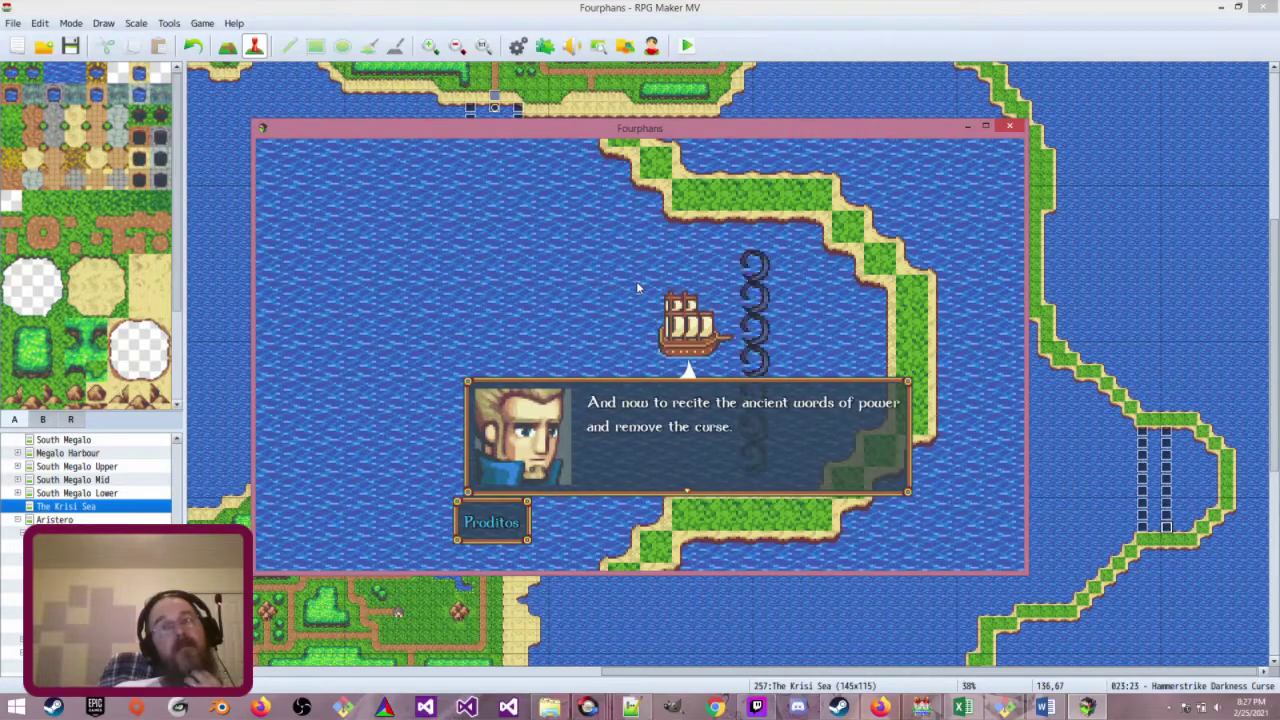
{"action": "key", "text": "Return"}
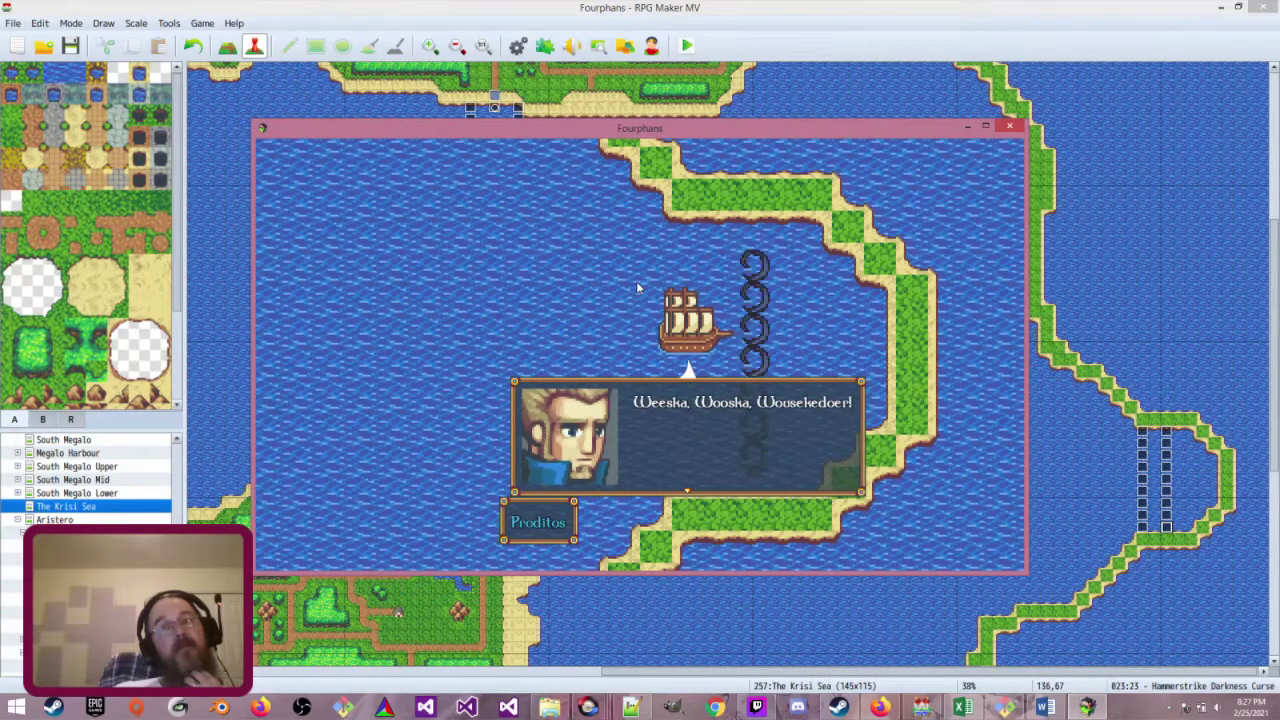
{"action": "key", "text": "Return"}
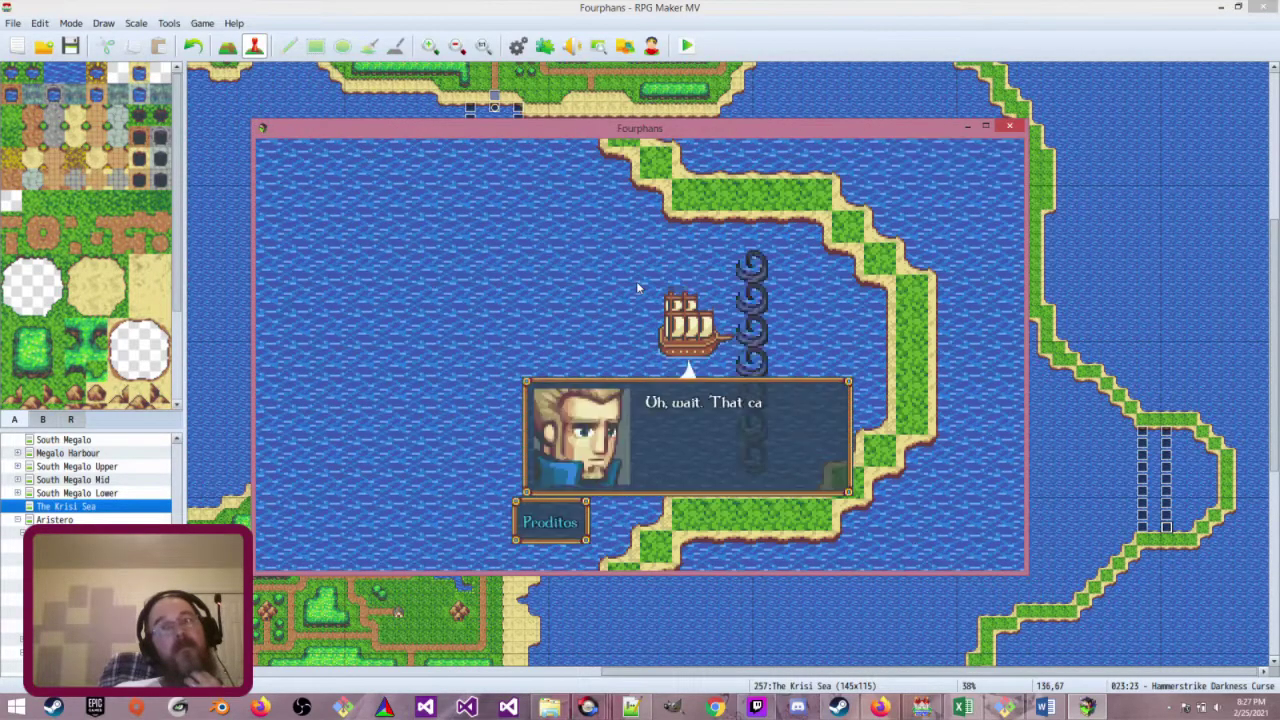
{"action": "key", "text": "Return"}
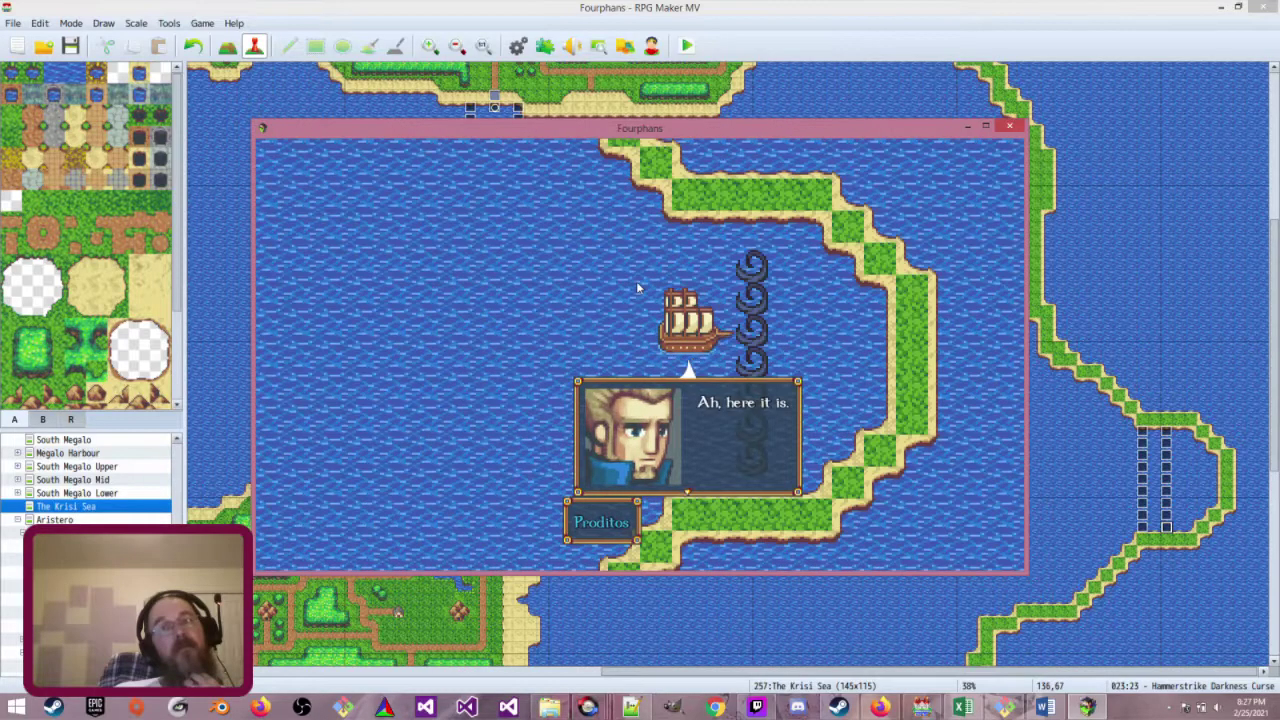
{"action": "key", "text": "Return"}
{"action": "key", "text": "Return"}
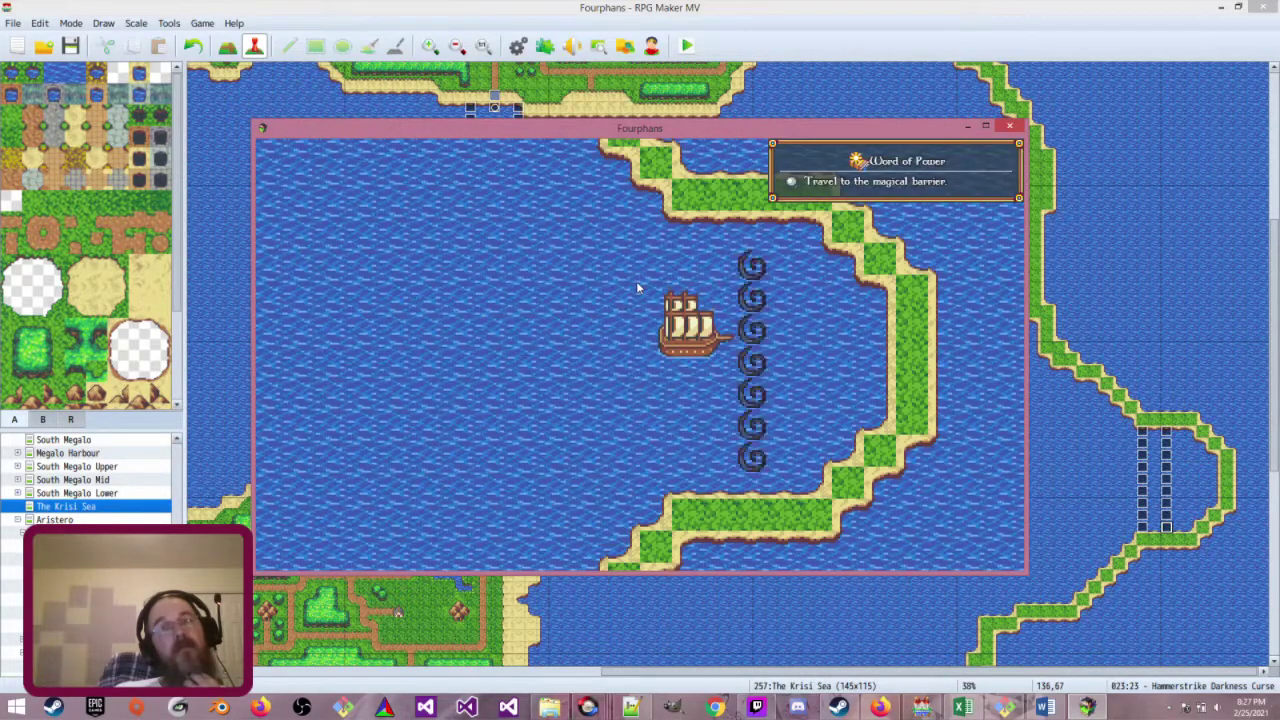
{"action": "left_click", "coordinate": [1004, 132]}
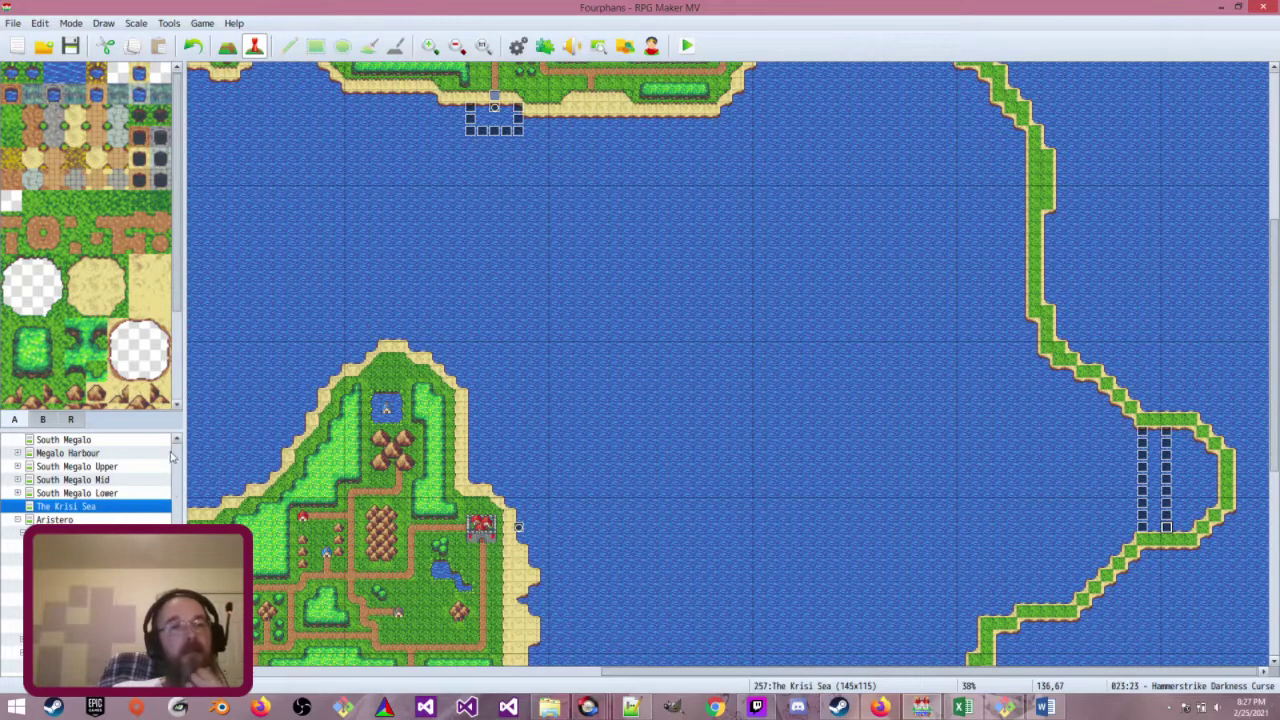
Review the quest setup commands in the event at (0,0) on the Test start map
{"action": "scroll", "coordinate": [150, 462], "scroll_direction": "down", "scroll_amount": 10}
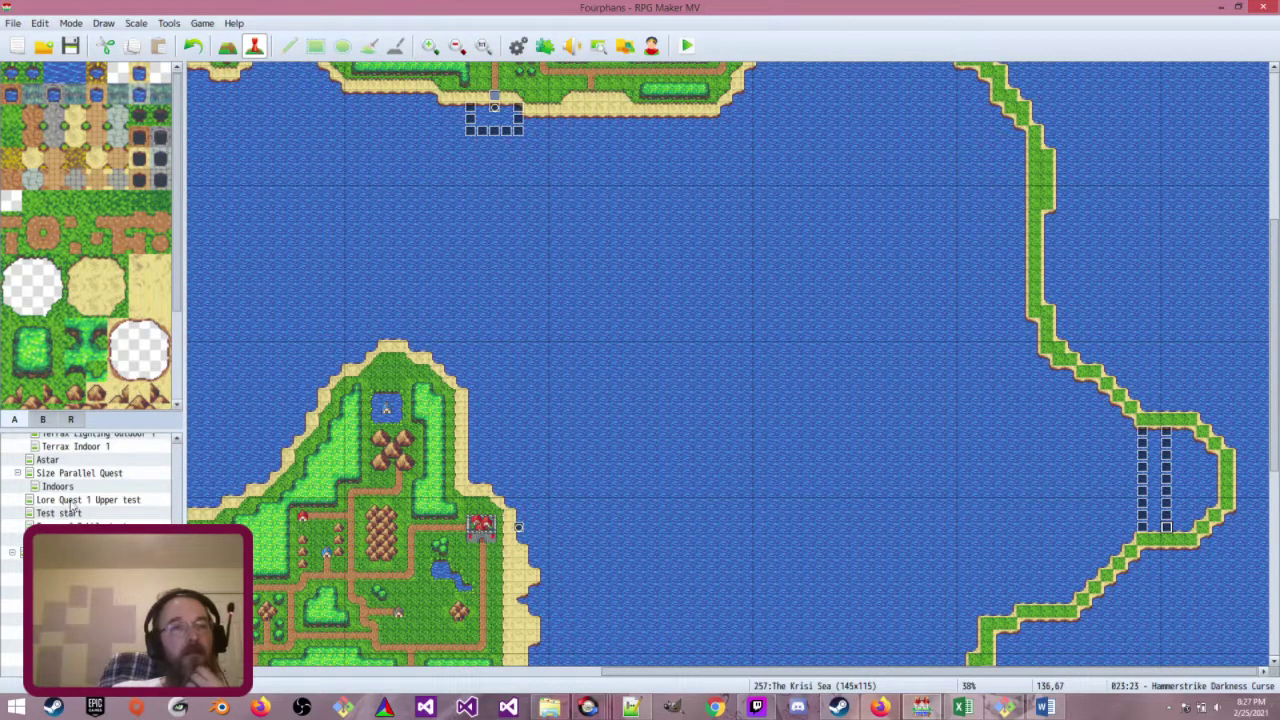
{"action": "left_click", "coordinate": [60, 512]}
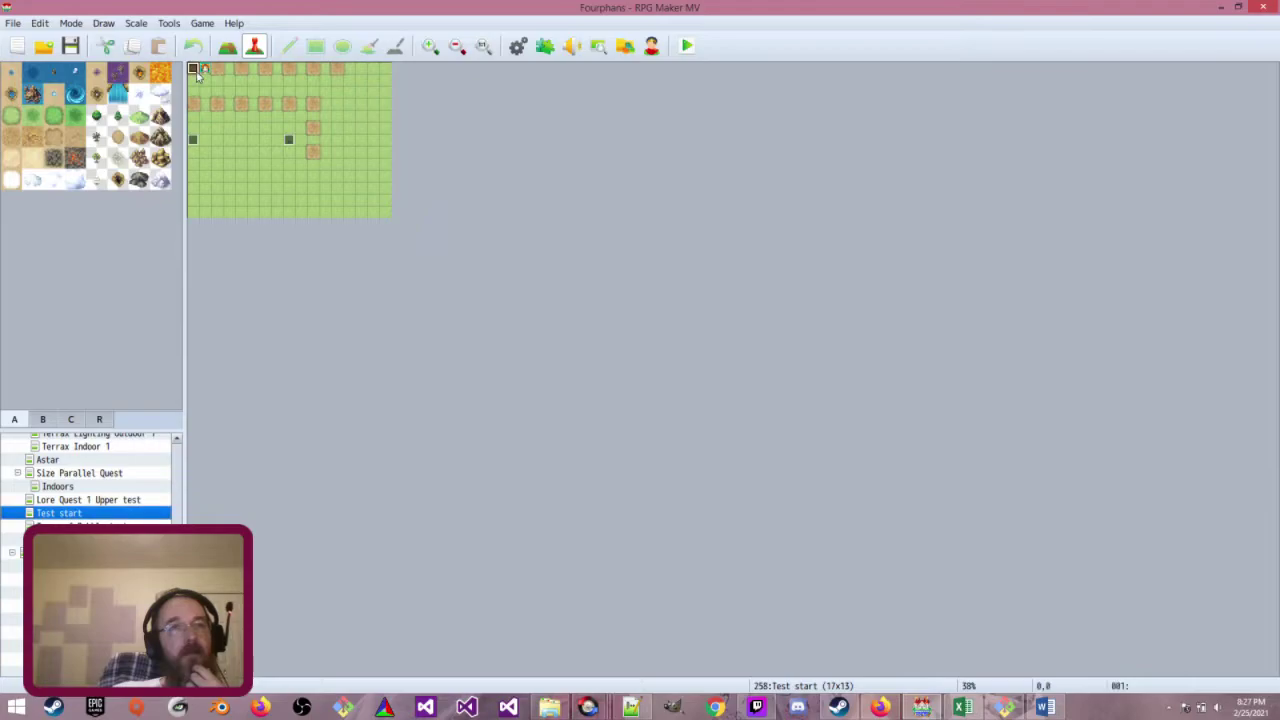
{"action": "double_click", "coordinate": [196, 71]}
{"action": "scroll", "coordinate": [690, 426], "scroll_direction": "down", "scroll_amount": 1}
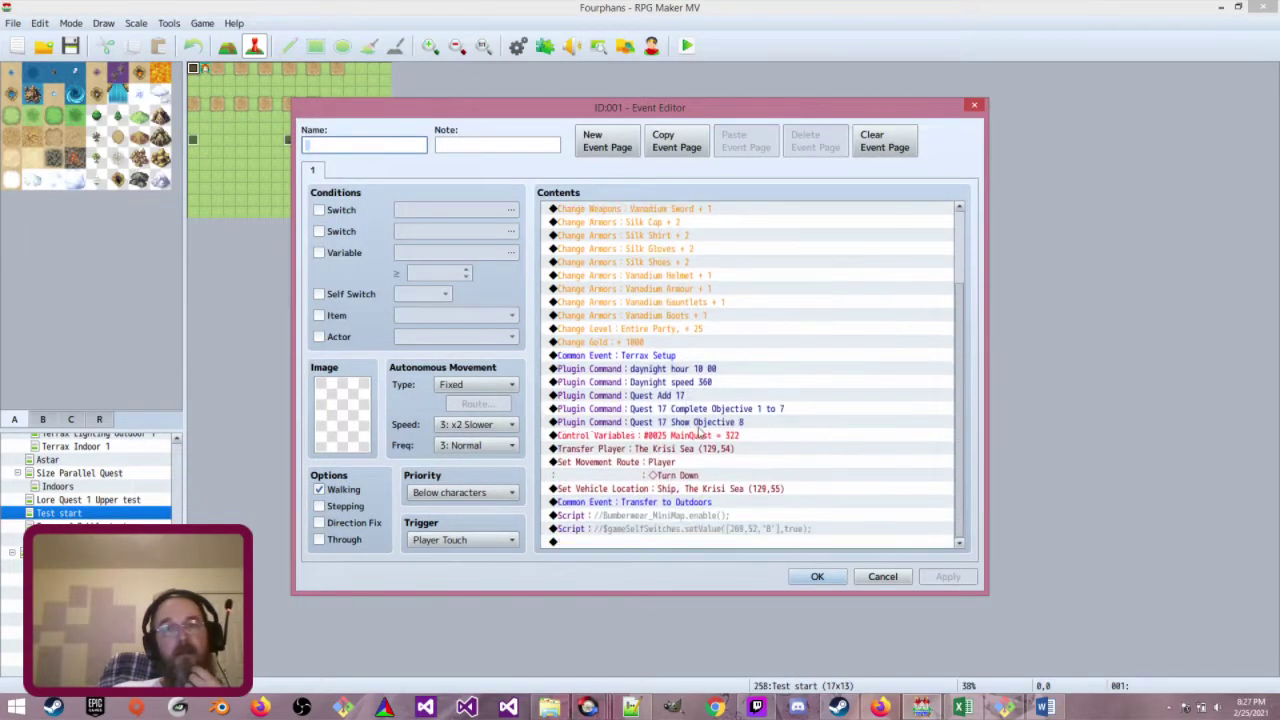
{"action": "left_click", "coordinate": [815, 577]}
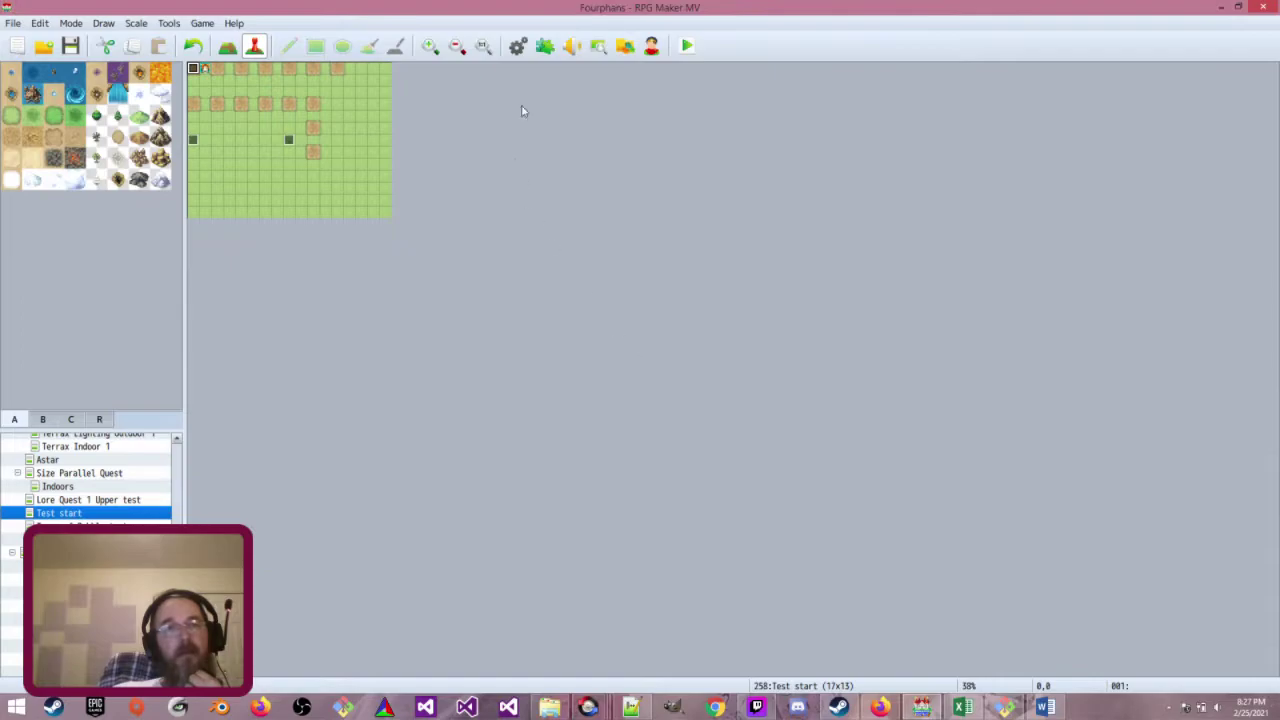
Check the closing animation and MainQuest commands of common event 0122 from the Test start map
{"action": "key", "text": "F9"}
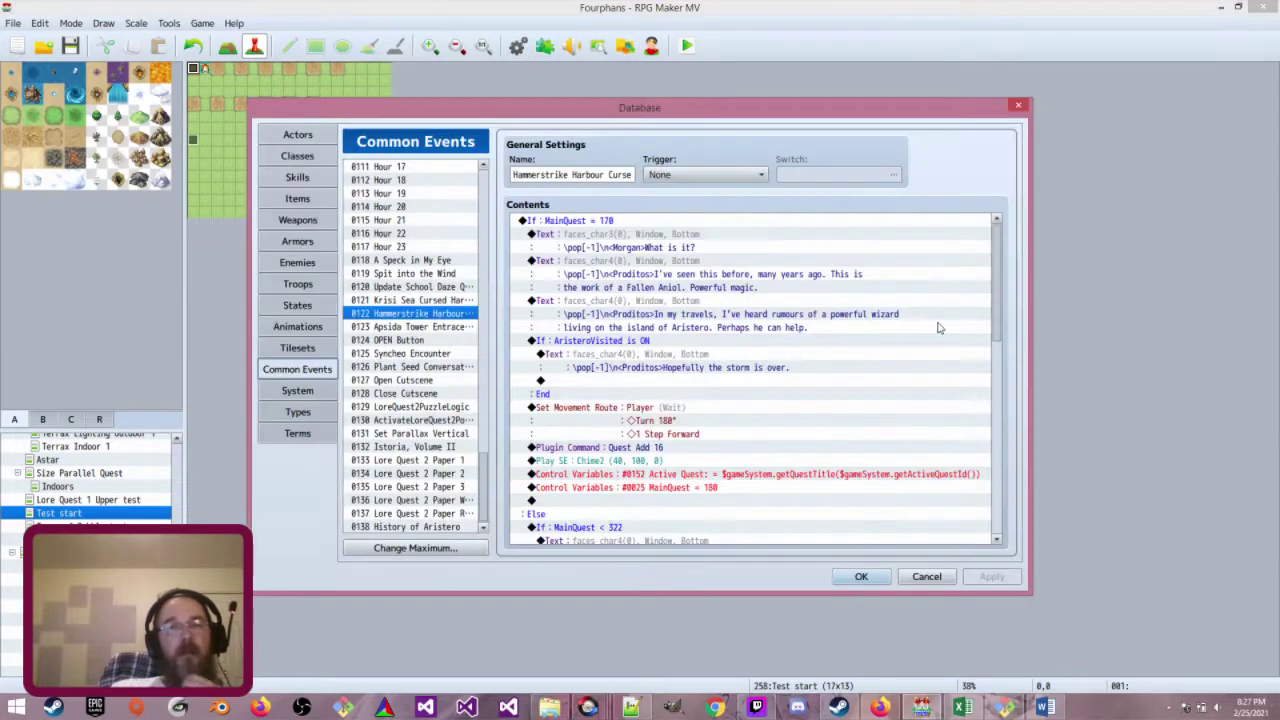
{"action": "left_click_drag", "start_coordinate": [998, 311], "coordinate": [987, 524]}
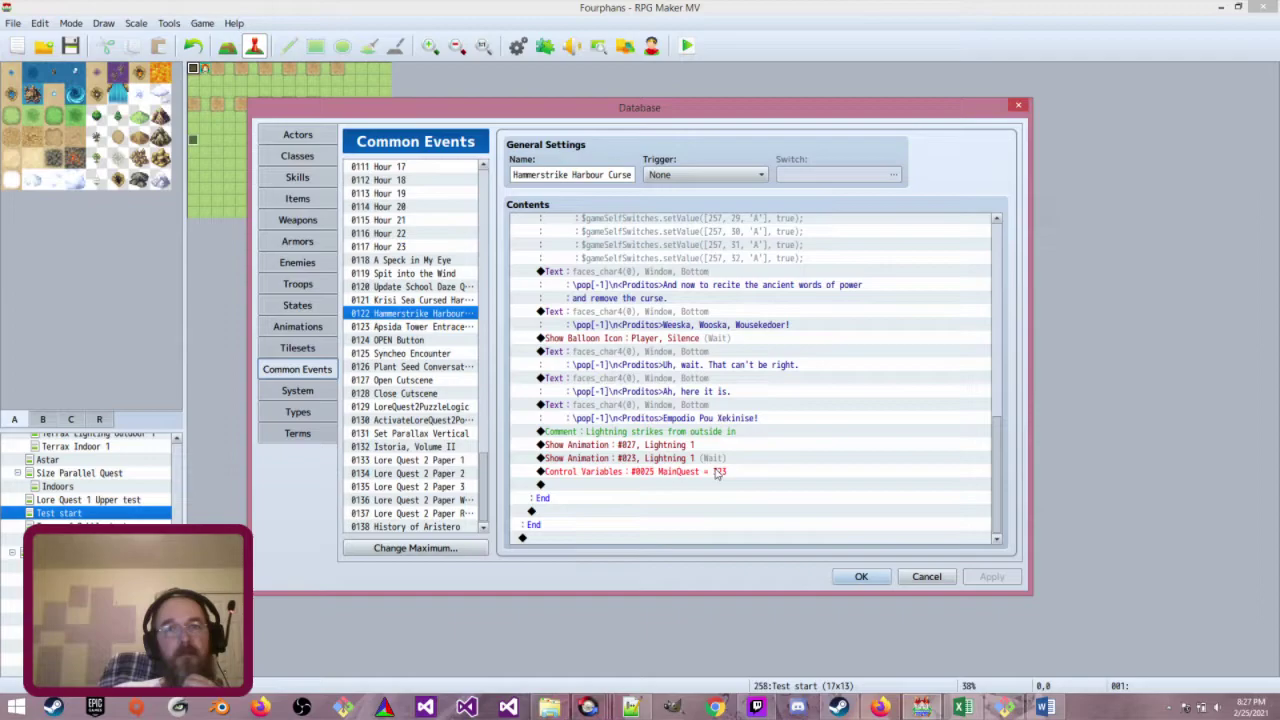
{"action": "left_click", "coordinate": [861, 577]}
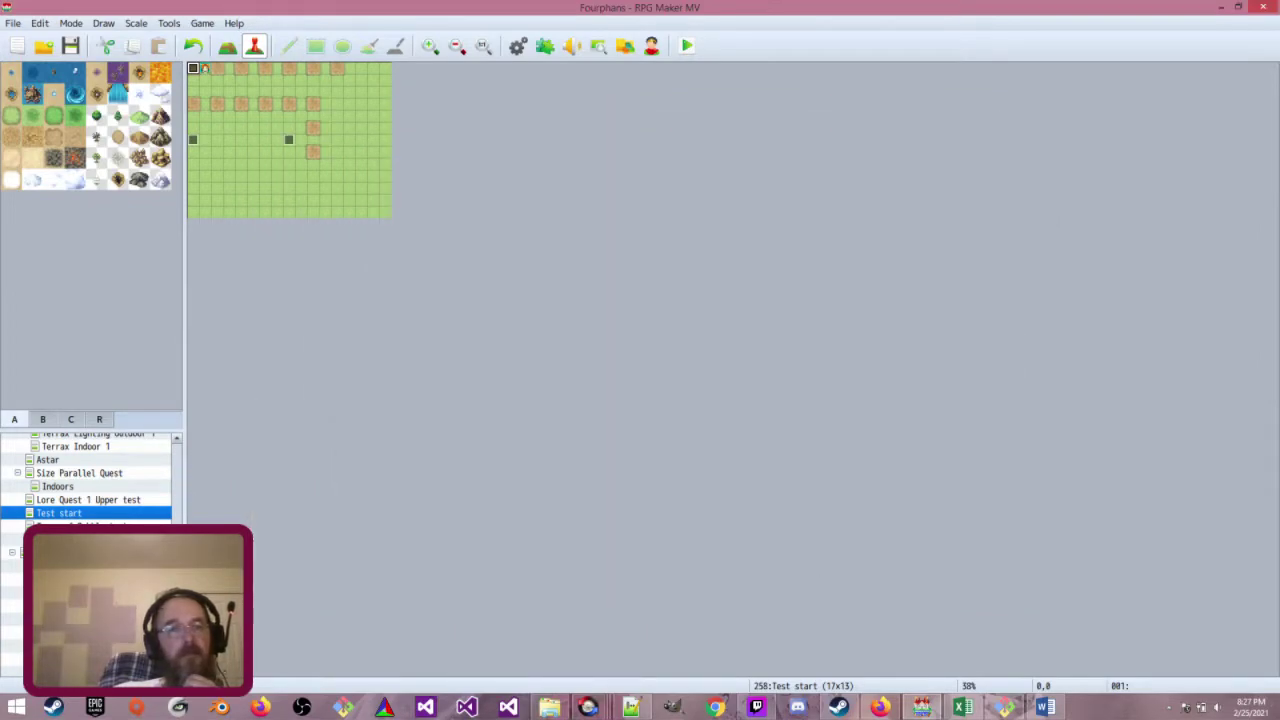
Return to The Krisi Sea map and recheck the lightning animation targets and the MainQuest command in common event 0122
{"action": "scroll", "coordinate": [90, 480], "scroll_direction": "down", "scroll_amount": 6}
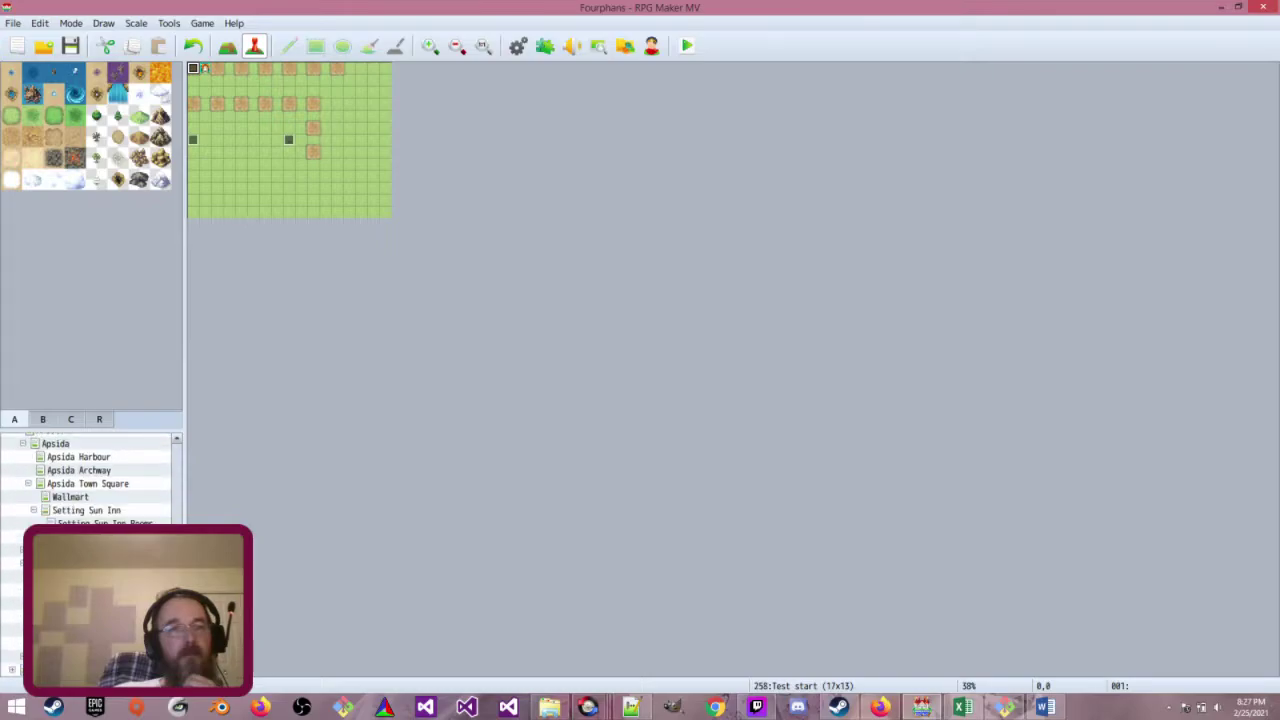
{"action": "scroll", "coordinate": [90, 480], "scroll_direction": "up", "scroll_amount": 5}
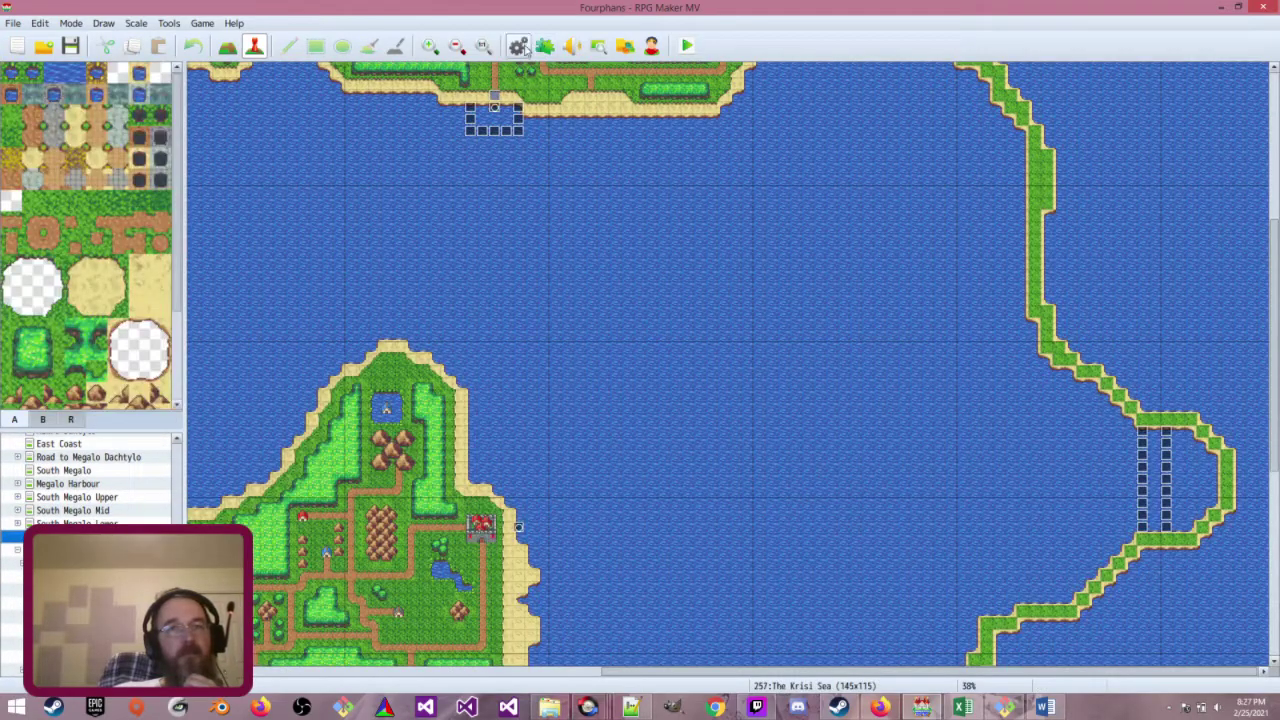
{"action": "key", "text": "F9"}
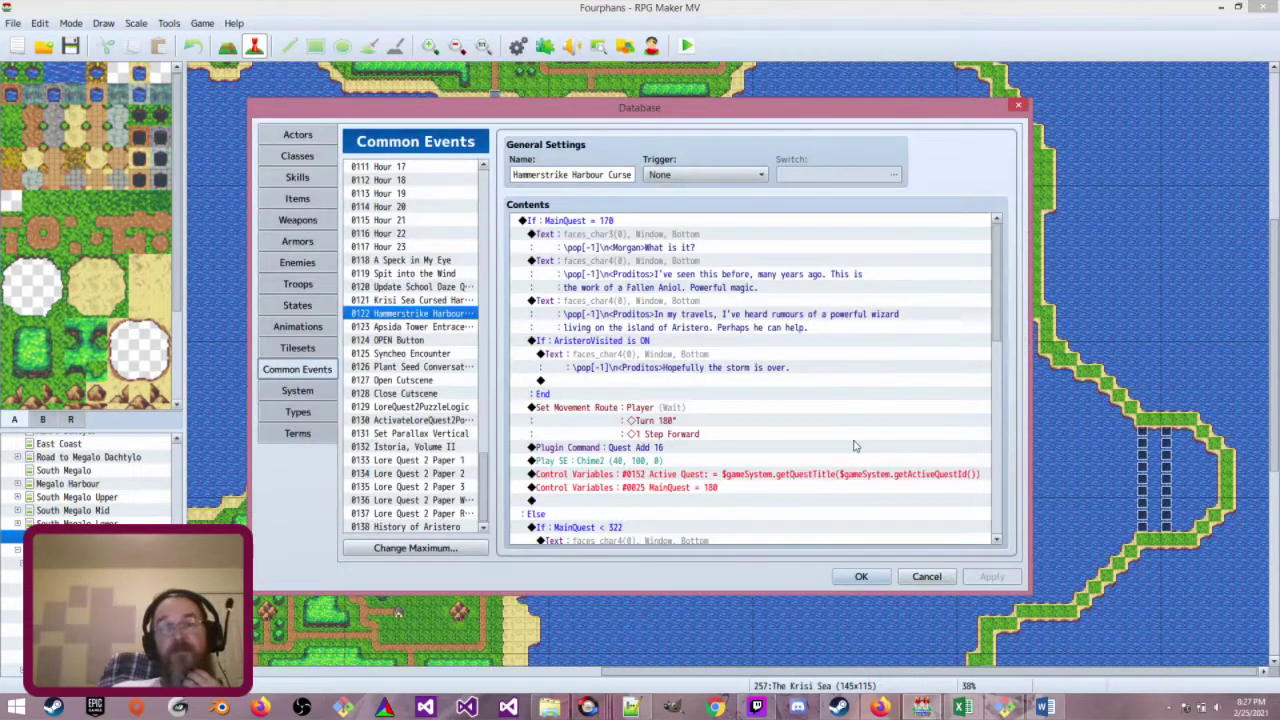
{"action": "scroll", "coordinate": [856, 428], "scroll_direction": "down", "scroll_amount": 5}
{"action": "scroll", "coordinate": [856, 428], "scroll_direction": "down", "scroll_amount": 4}
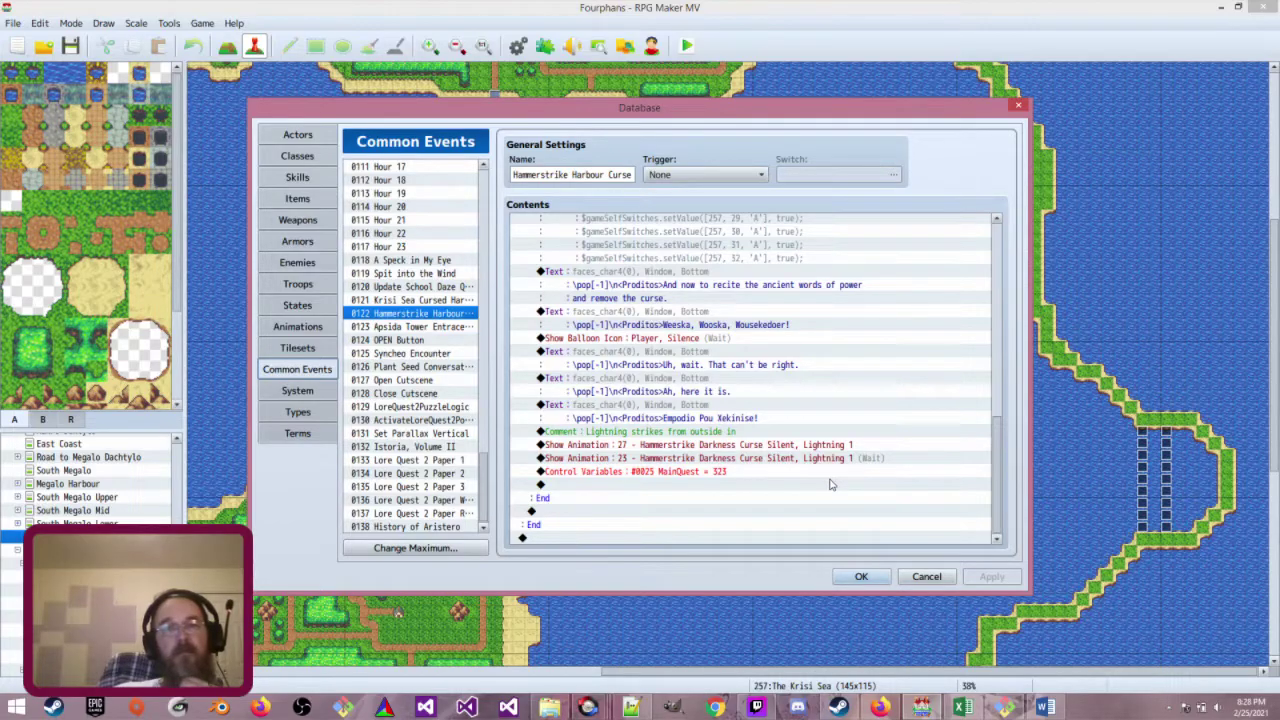
{"action": "left_click", "coordinate": [860, 578]}
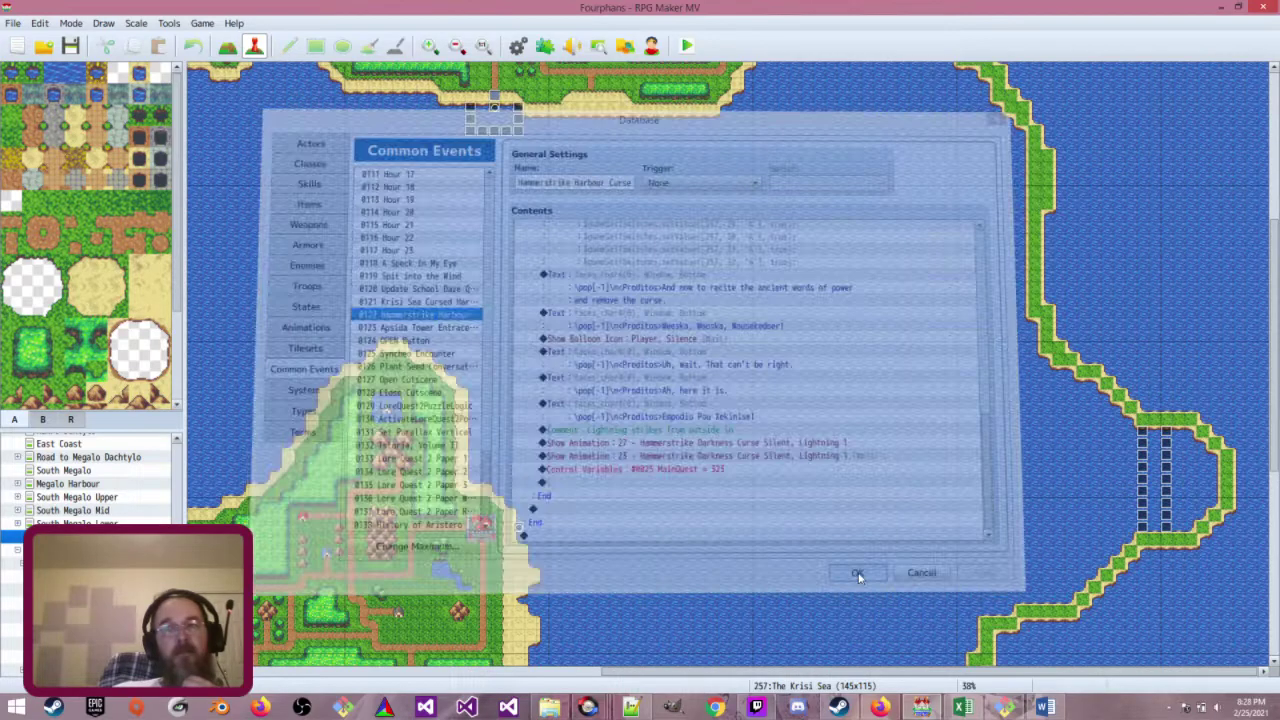
Delete the MainQuest = 323 Control Variables command at the end of common event 0122 and accept the database changes
{"action": "left_click", "coordinate": [517, 46]}
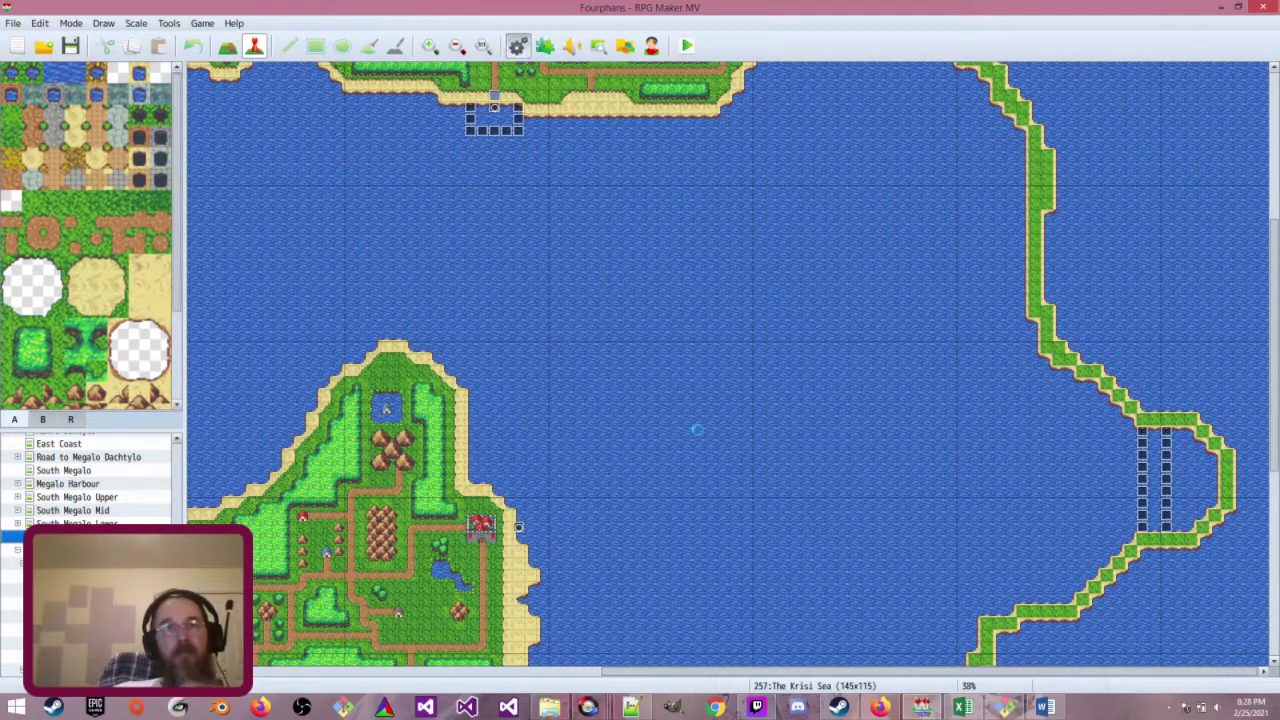
{"action": "scroll", "coordinate": [718, 508], "scroll_direction": "down", "scroll_amount": 6}
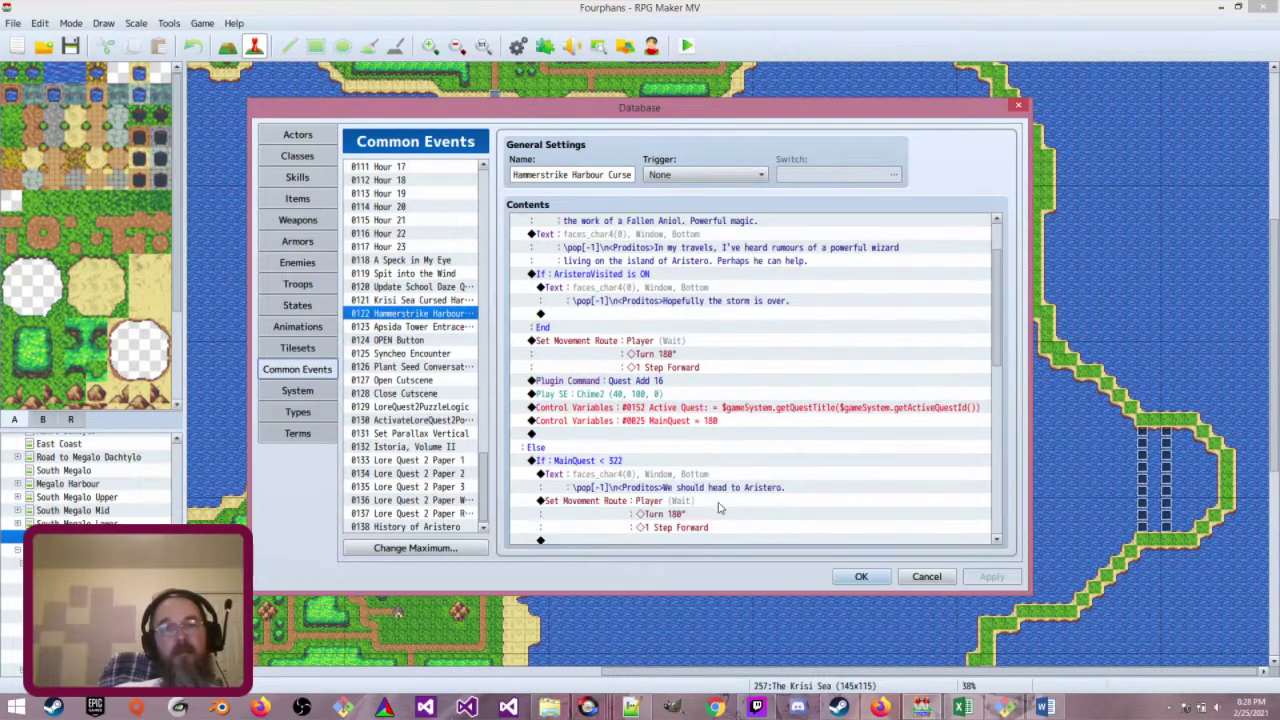
{"action": "scroll", "coordinate": [703, 525], "scroll_direction": "down", "scroll_amount": 3}
{"action": "left_click", "coordinate": [704, 470]}
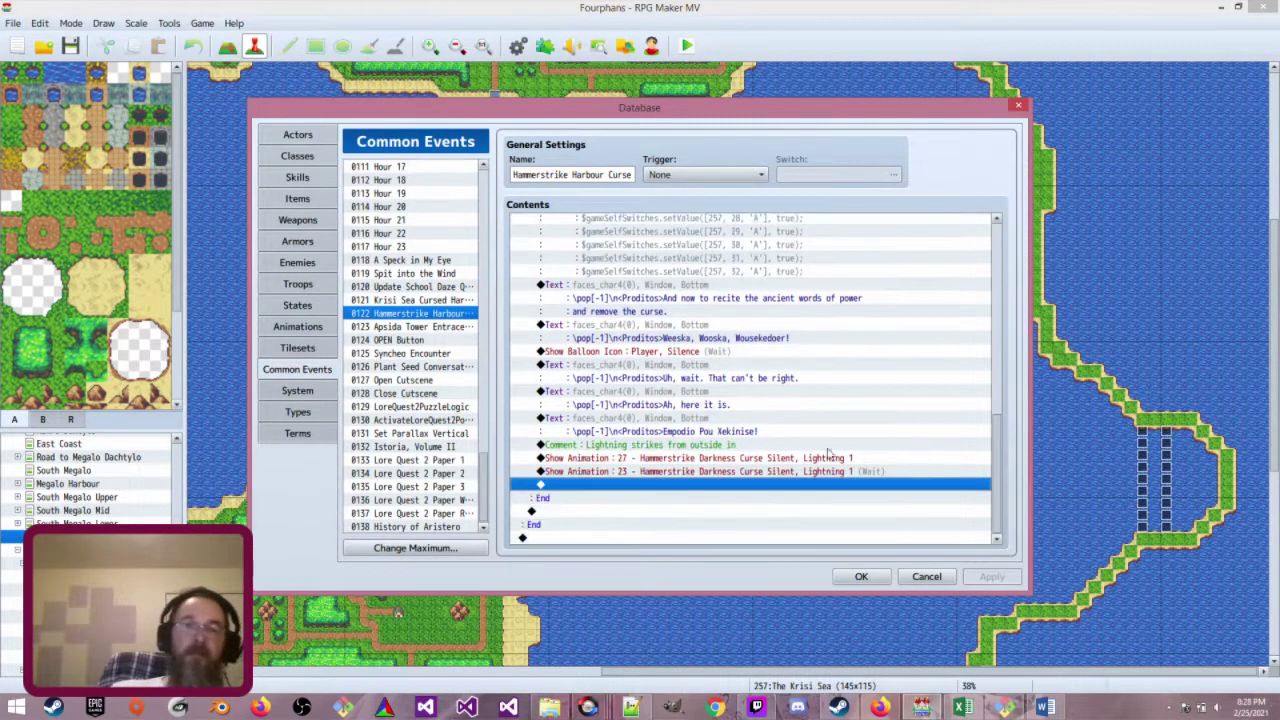
{"action": "left_click", "coordinate": [861, 576]}
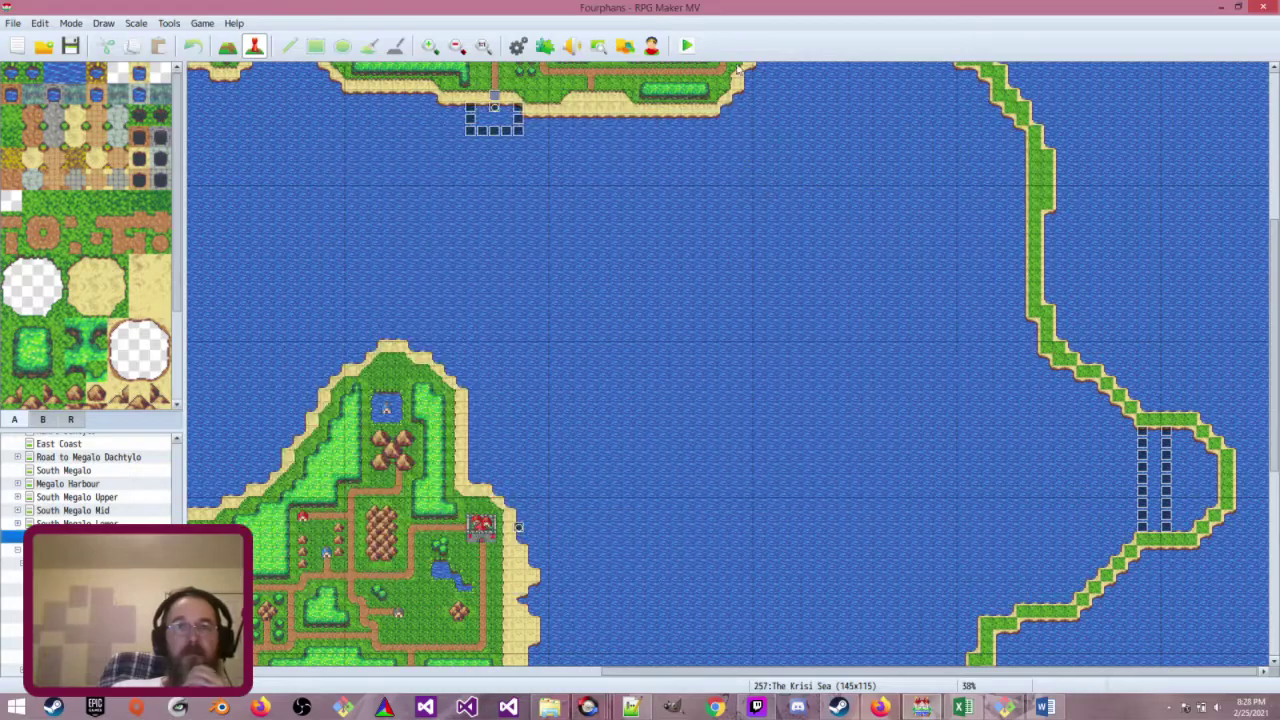
Playtest the game by sailing the ship to the magical barrier, advancing Proditos's word-of-power dialogue, and closing the test window
{"action": "left_click", "coordinate": [687, 48]}
{"action": "left_click", "coordinate": [596, 372]}
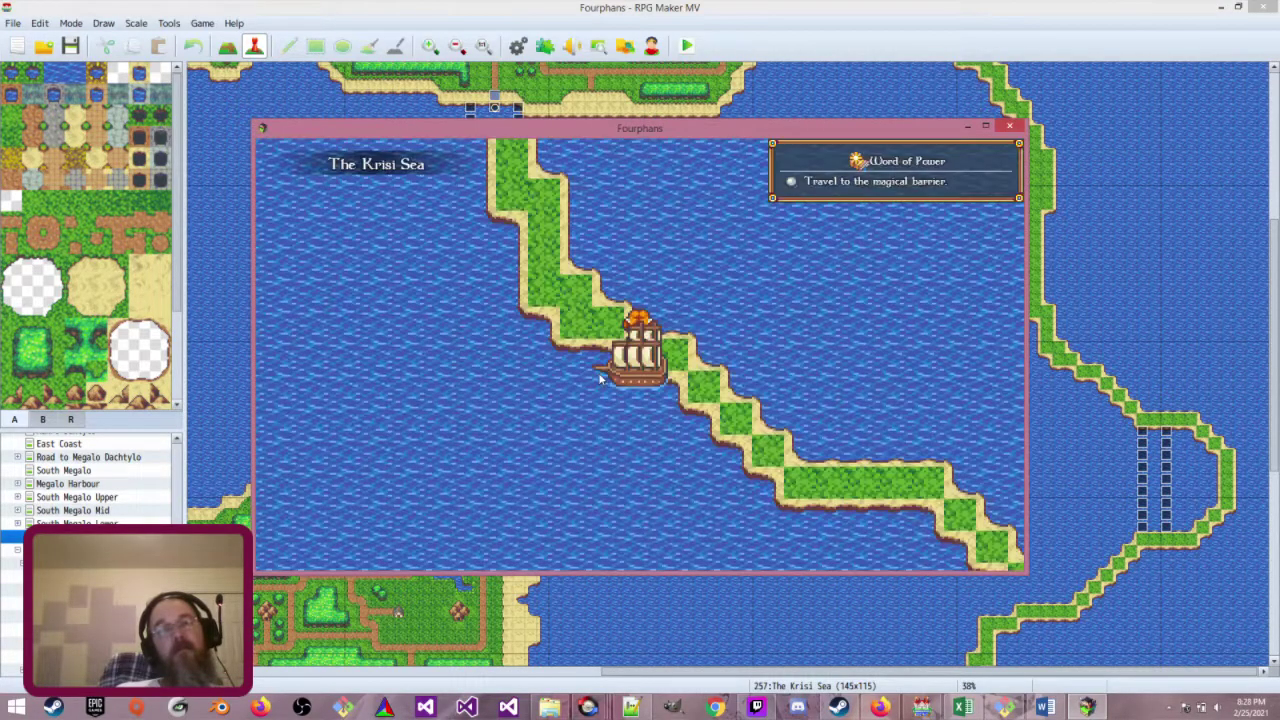
{"action": "key", "text": "Down"}
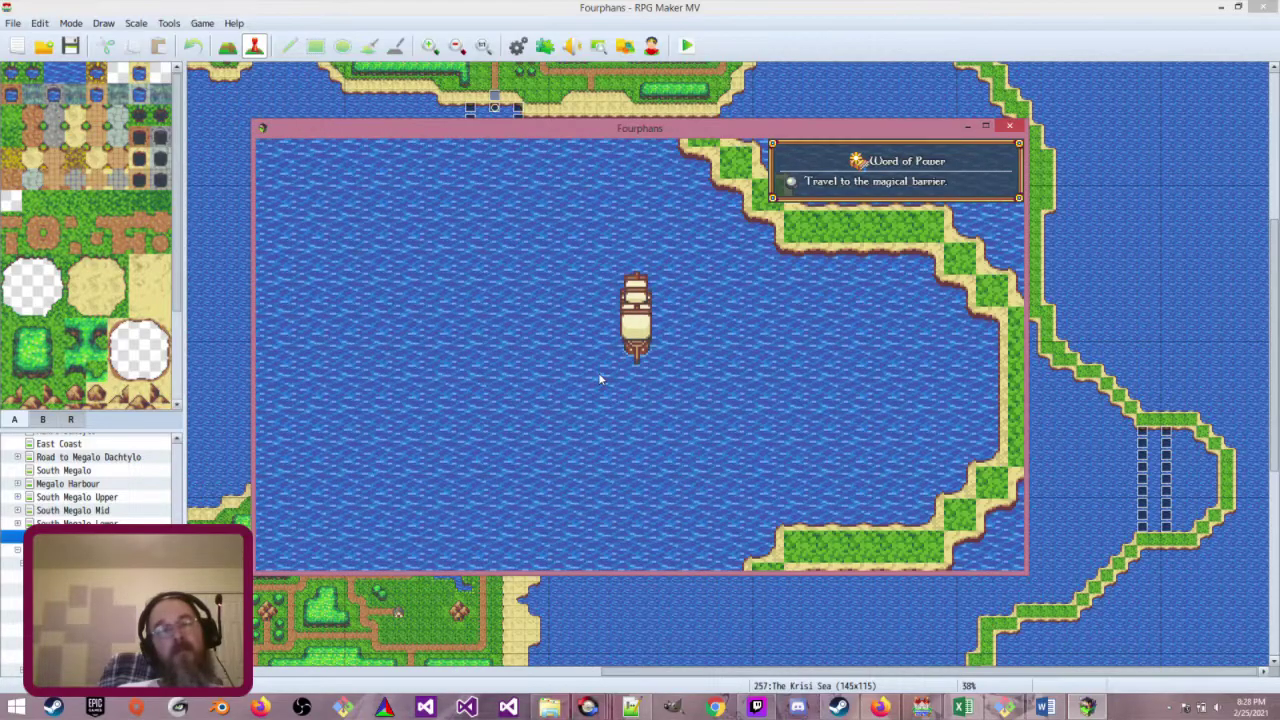
{"action": "key", "text": "Right"}
{"action": "key", "text": "Up"}
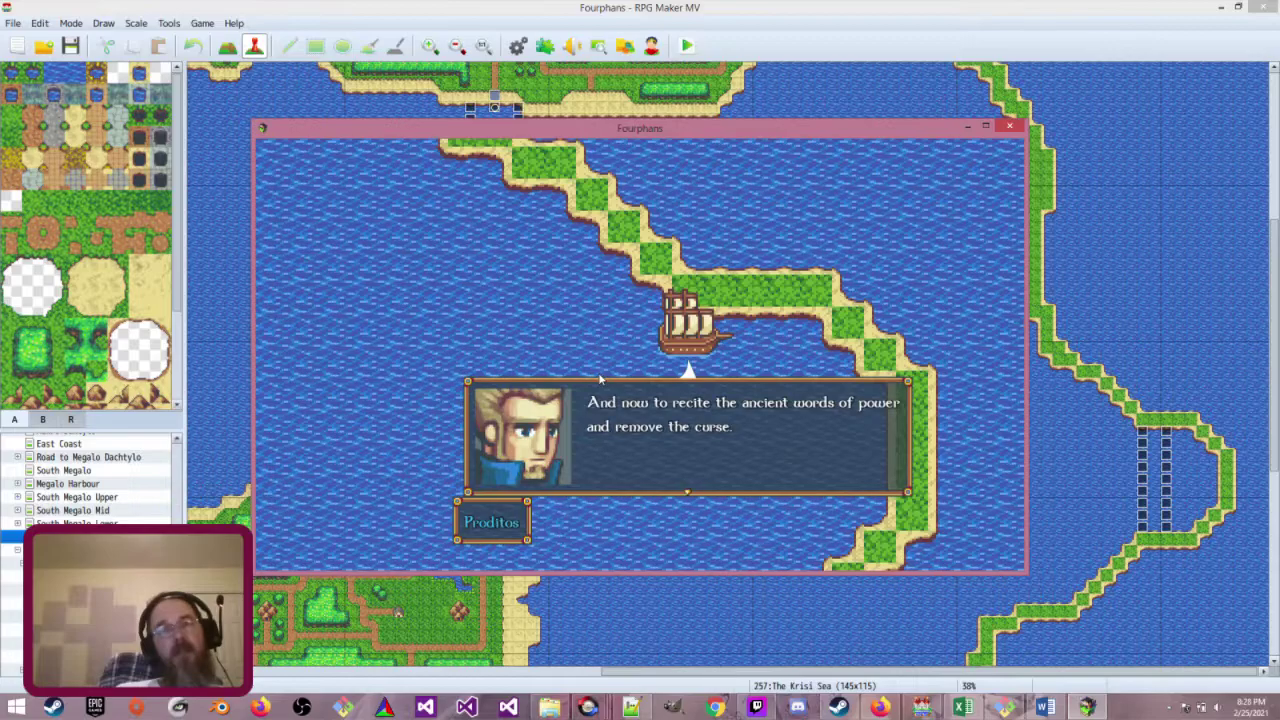
{"action": "key", "text": "Return"}
{"action": "key", "text": "Return"}
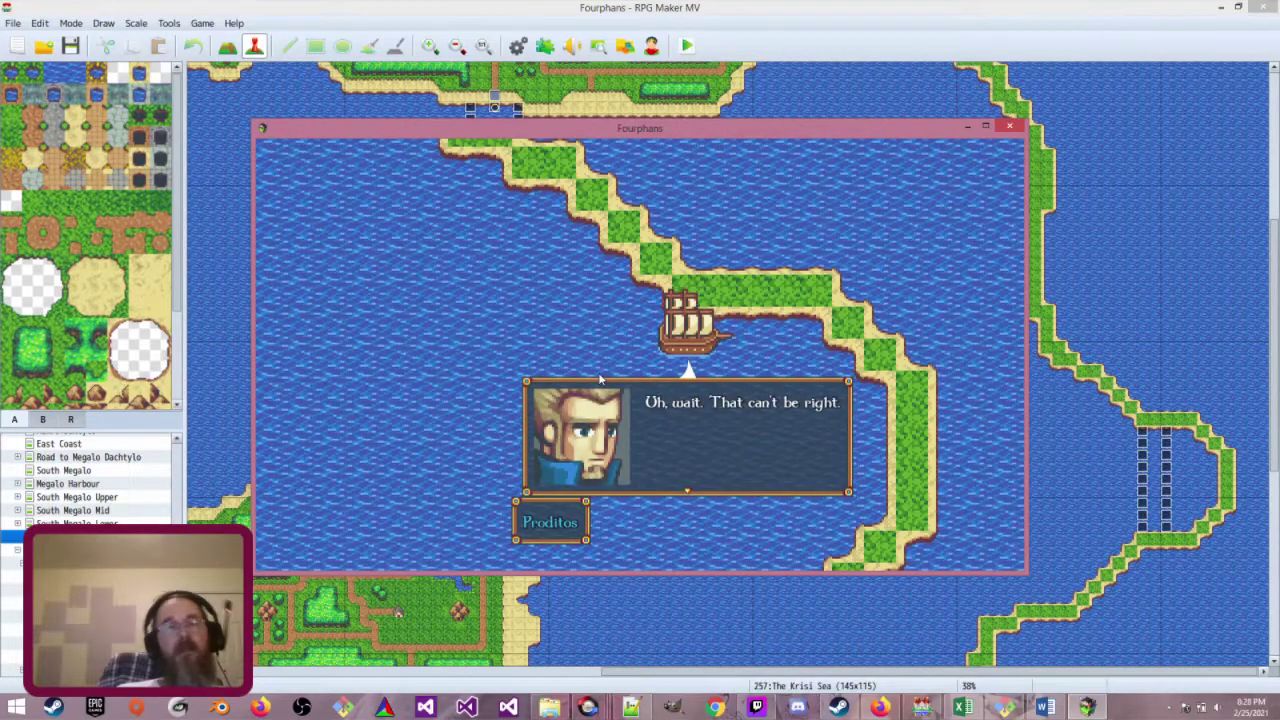
{"action": "left_click", "coordinate": [1010, 127]}
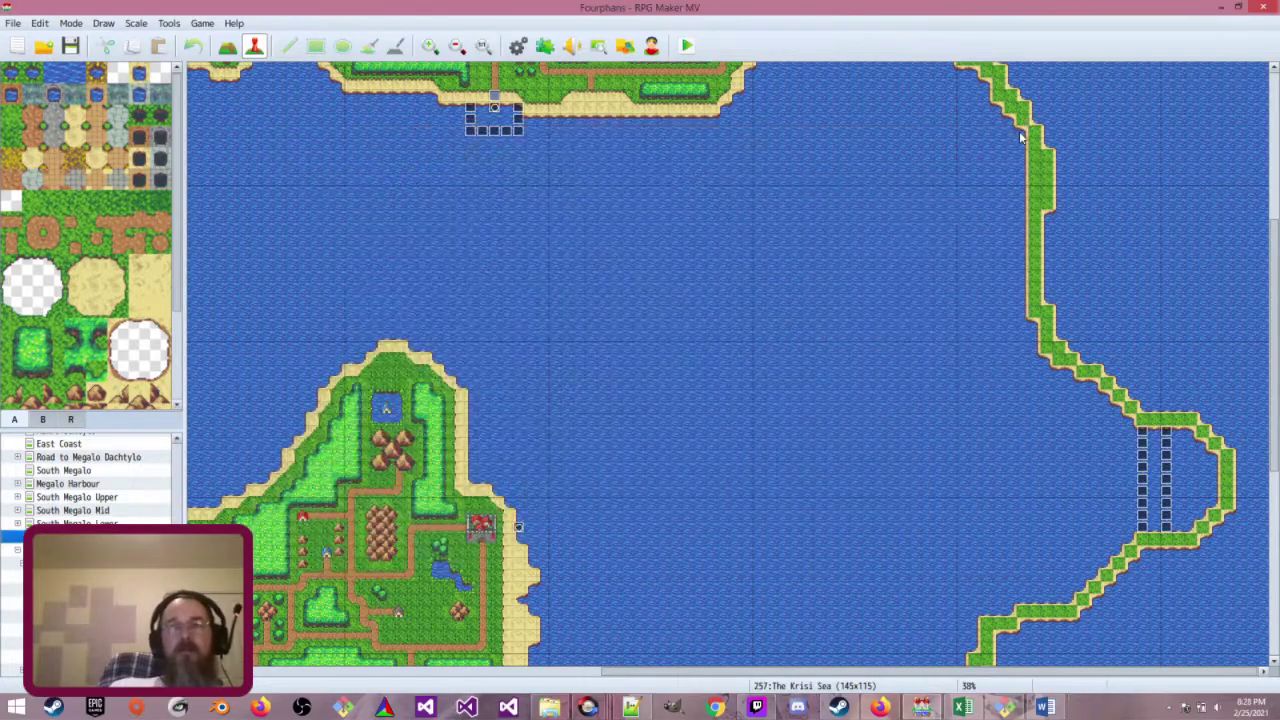
Compare the MainQuest conditions and movement types on both pages of the Hammerstrike Darkness Curse event at (136,59)
{"action": "double_click", "coordinate": [1166, 432]}
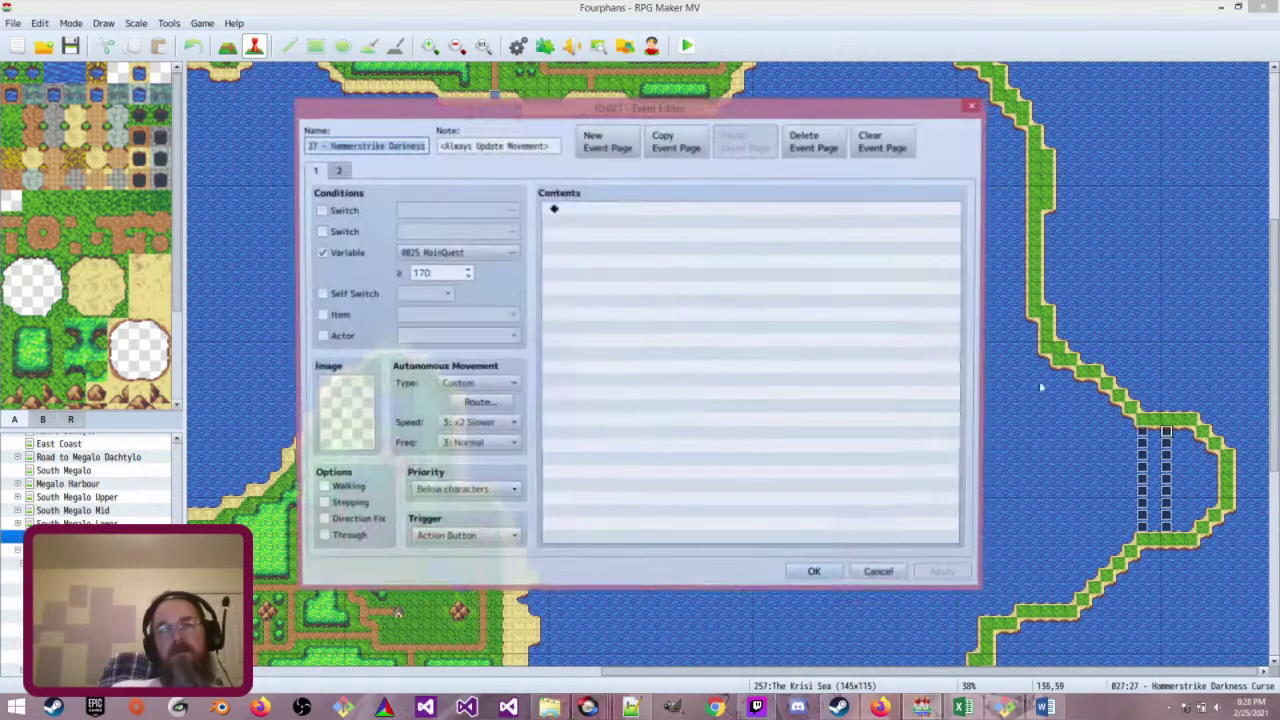
{"action": "left_click", "coordinate": [335, 171]}
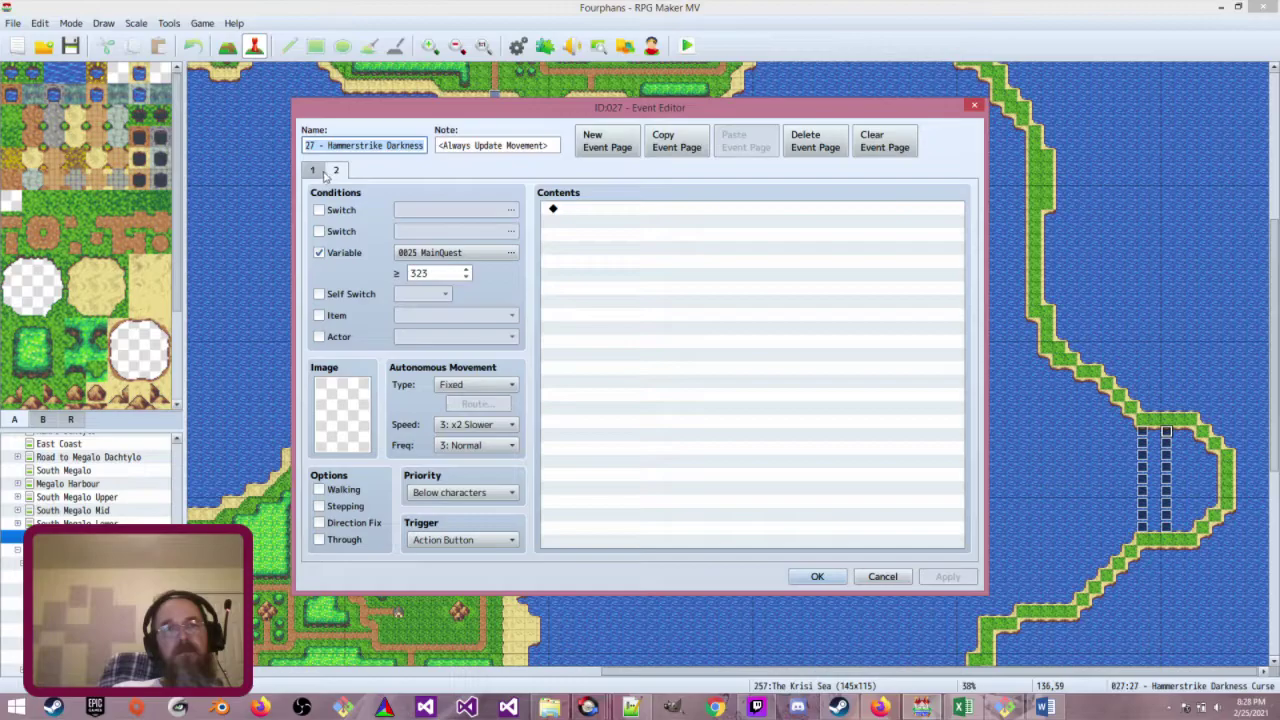
{"action": "left_click", "coordinate": [313, 171]}
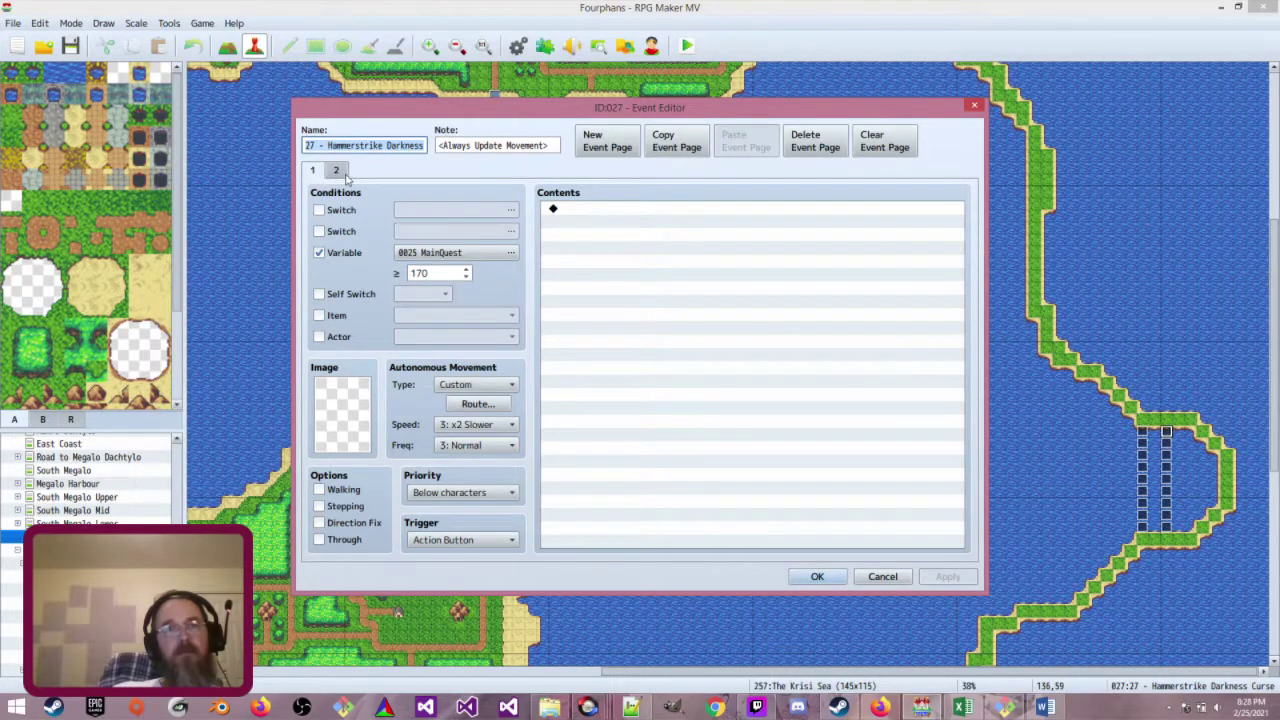
{"action": "left_click", "coordinate": [336, 171]}
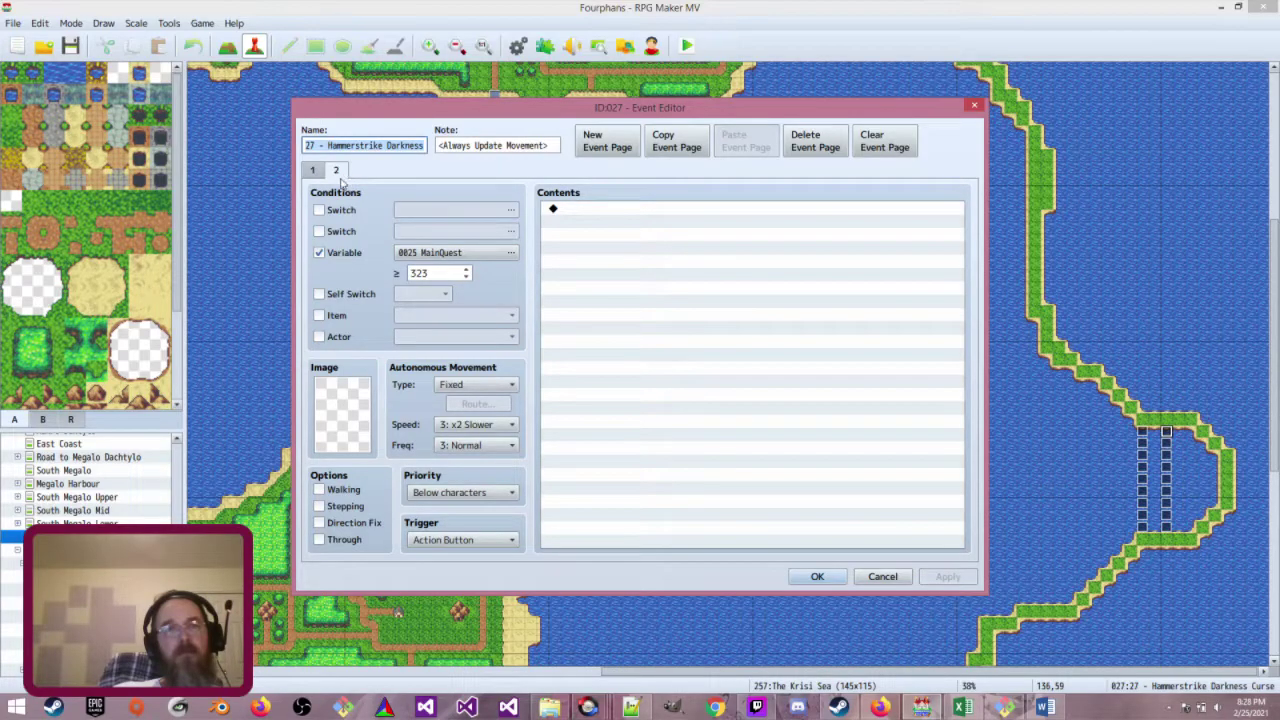
{"action": "left_click", "coordinate": [313, 172]}
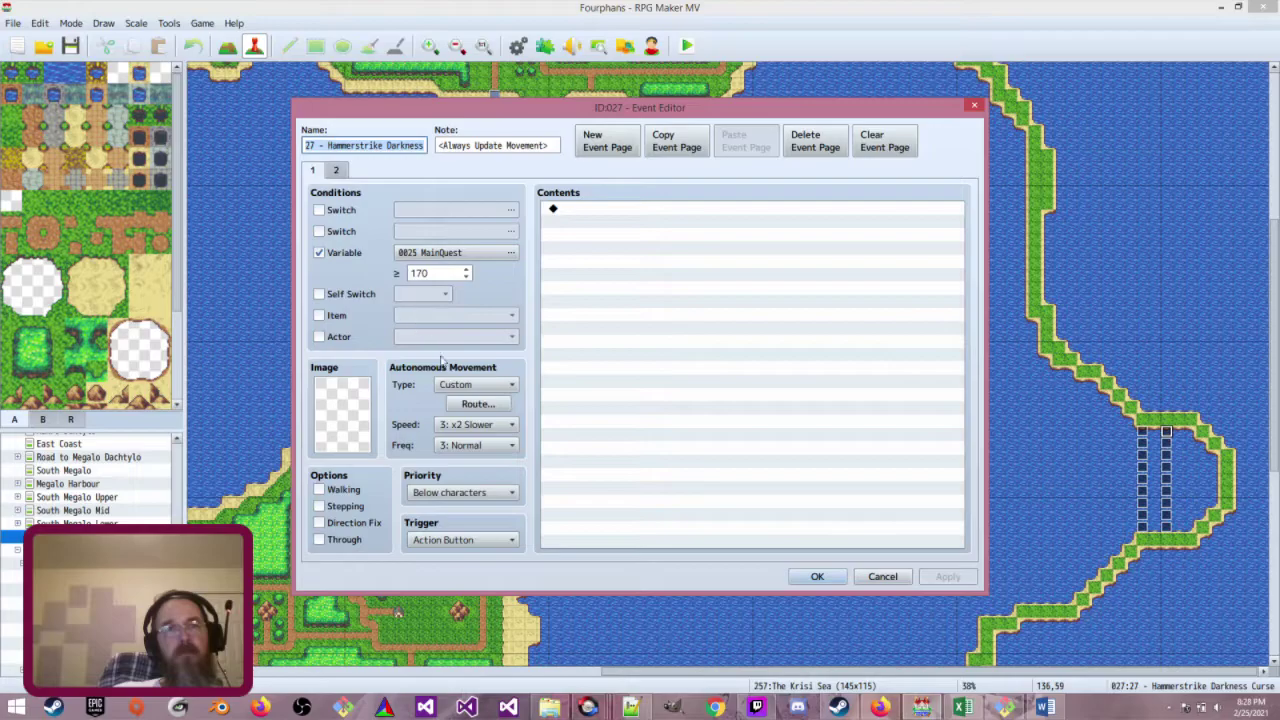
Examine the animation and sound scripts in page 1's custom movement route, recheck page 2's conditions, and close the barrier event
{"action": "left_click", "coordinate": [470, 404]}
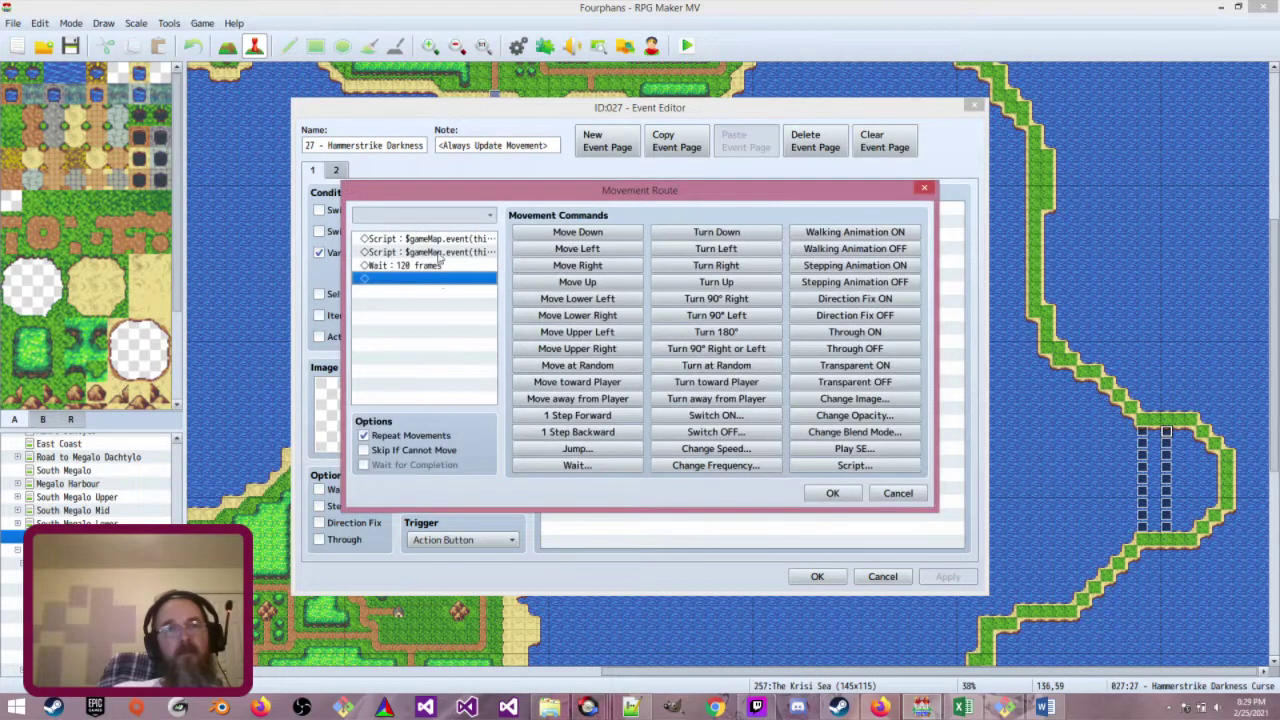
{"action": "left_click", "coordinate": [441, 240]}
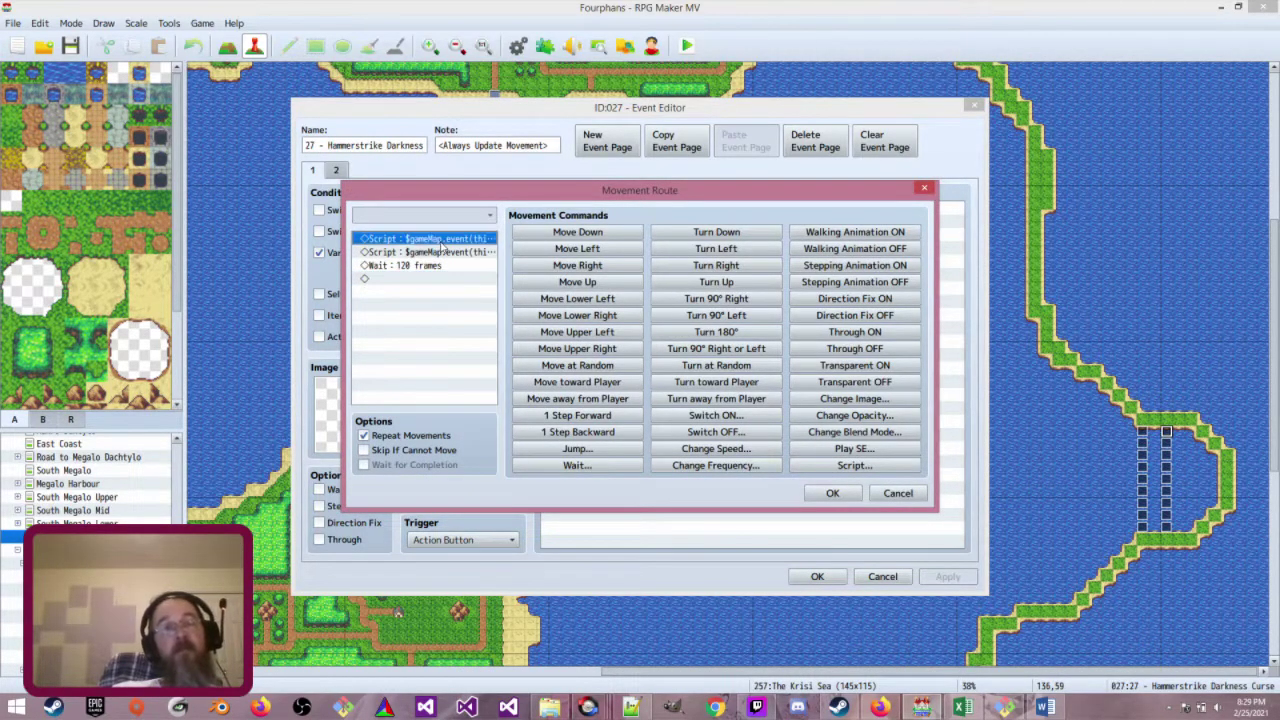
{"action": "double_click", "coordinate": [441, 243]}
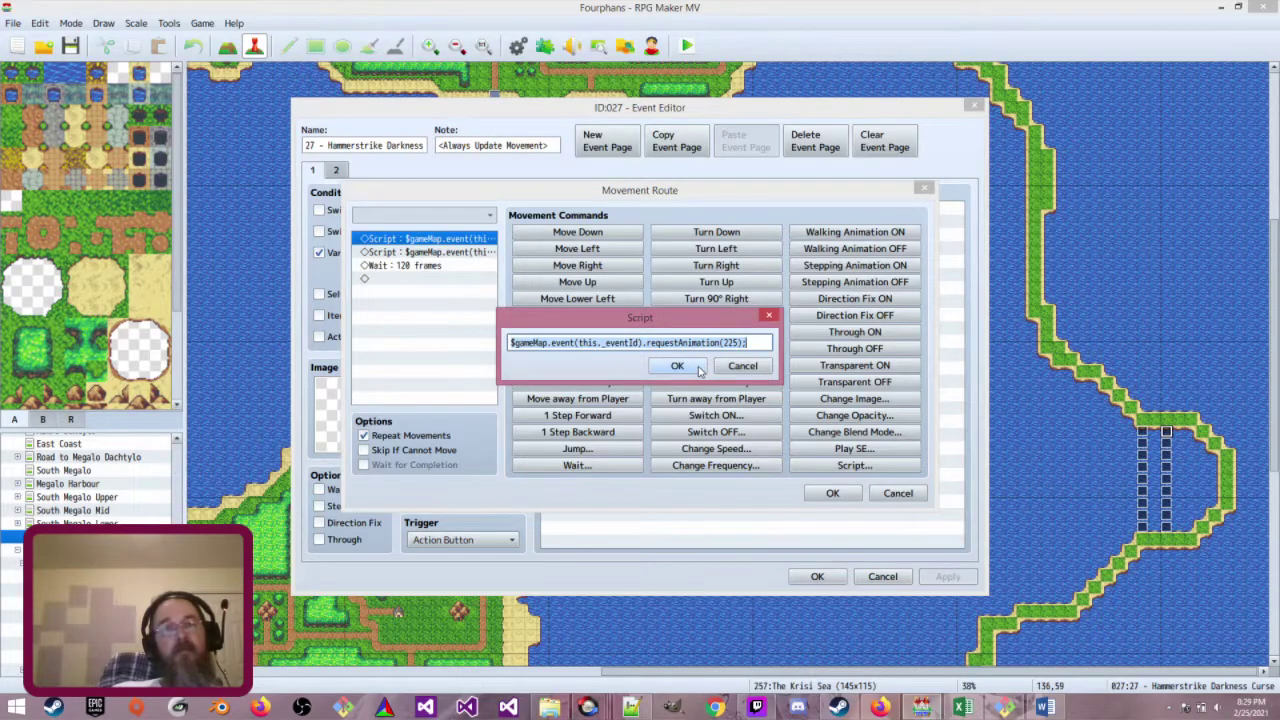
{"action": "left_click", "coordinate": [700, 371]}
{"action": "double_click", "coordinate": [441, 252]}
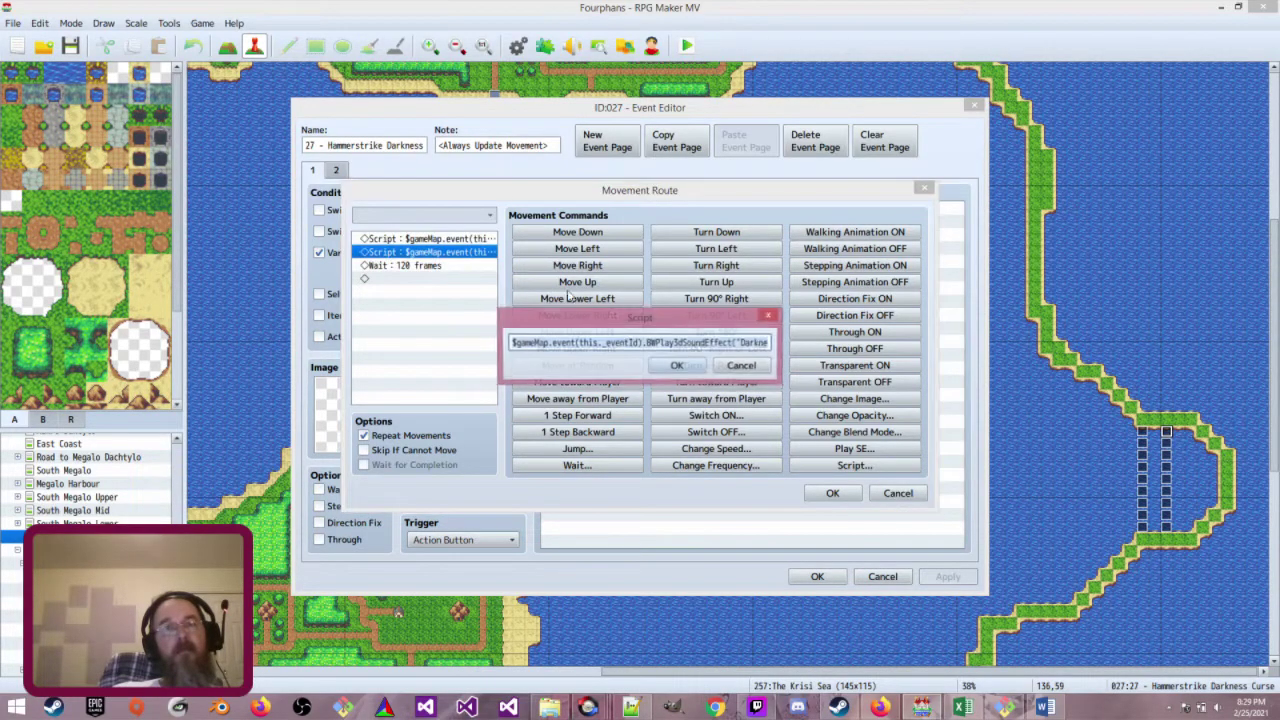
{"action": "left_click", "coordinate": [665, 368]}
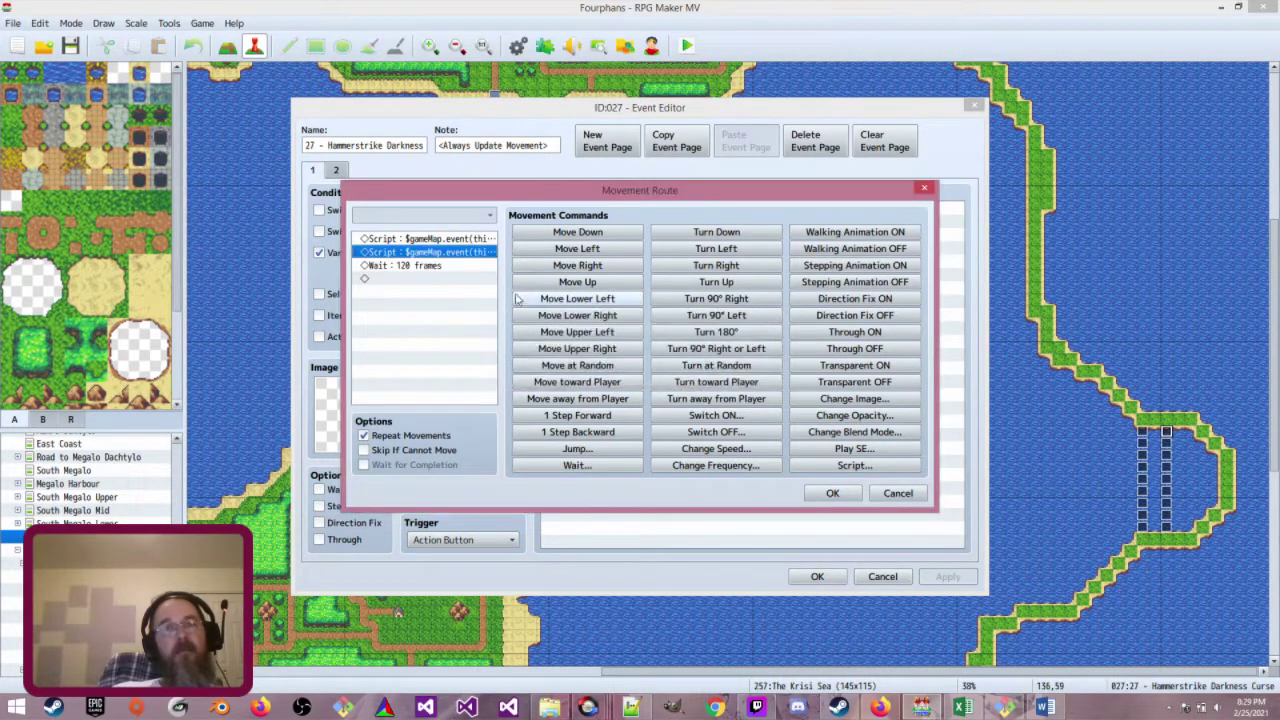
{"action": "left_click", "coordinate": [460, 267]}
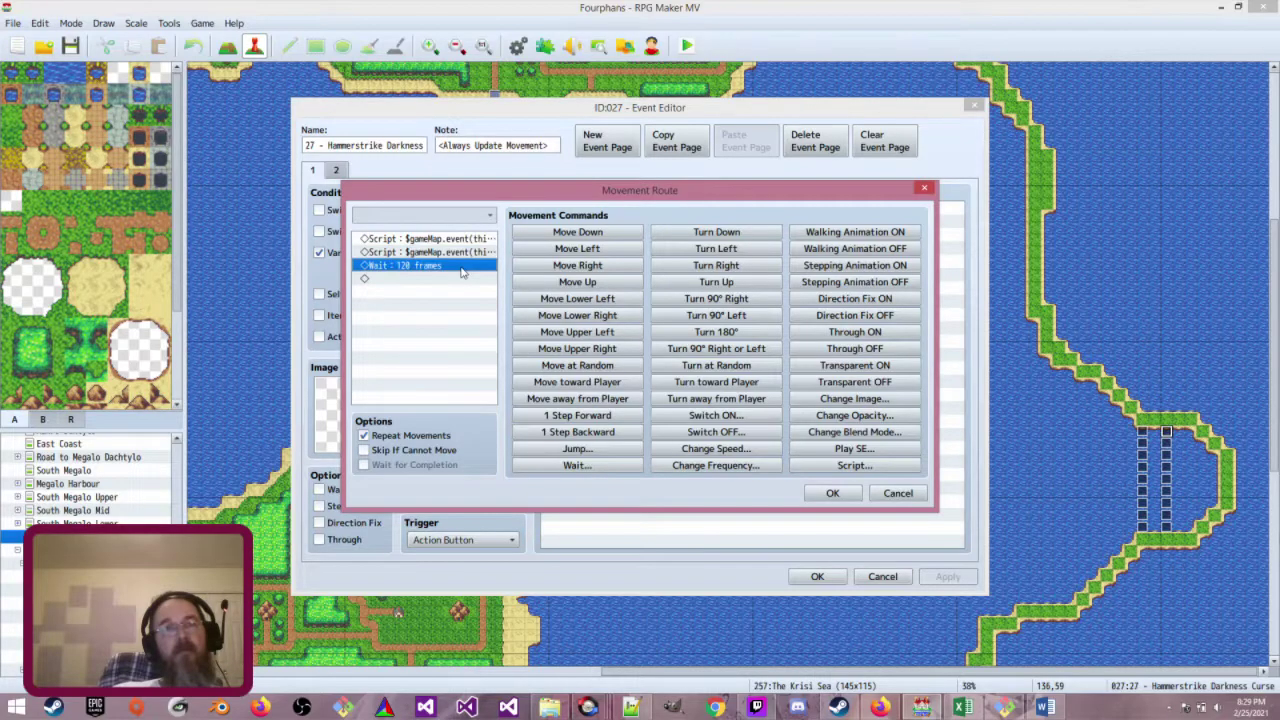
{"action": "left_click", "coordinate": [830, 494]}
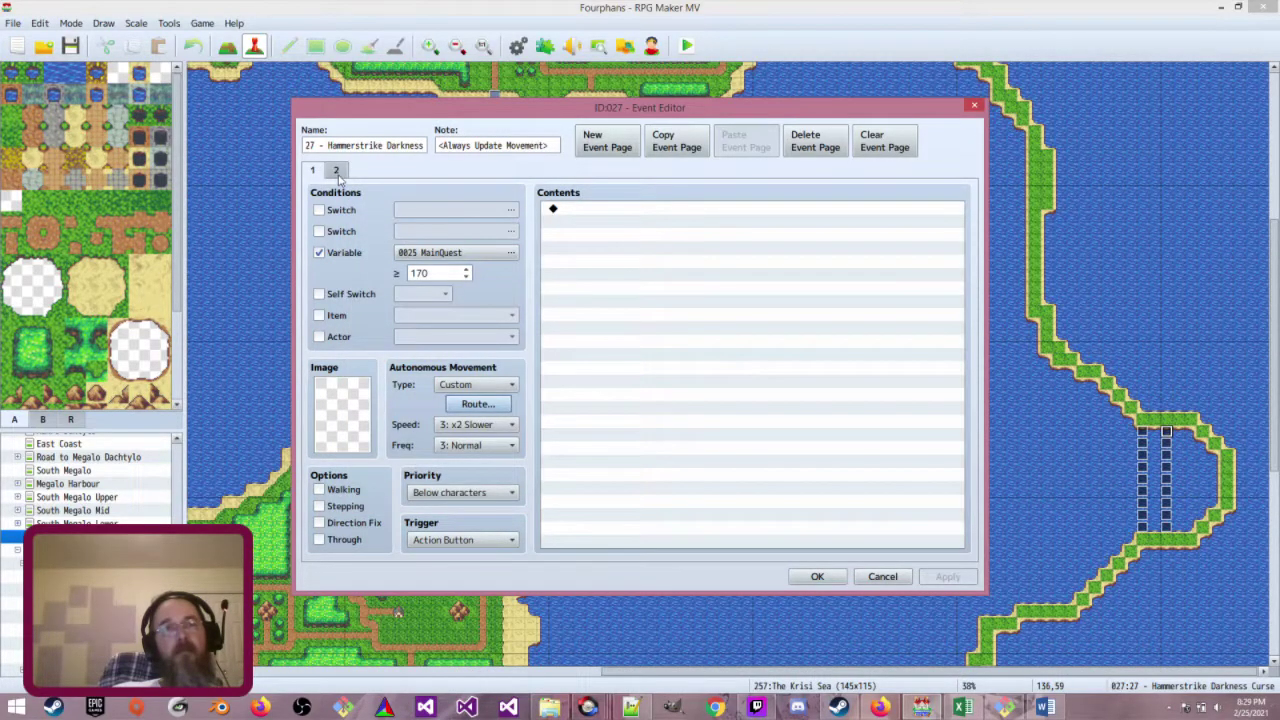
{"action": "left_click", "coordinate": [337, 171]}
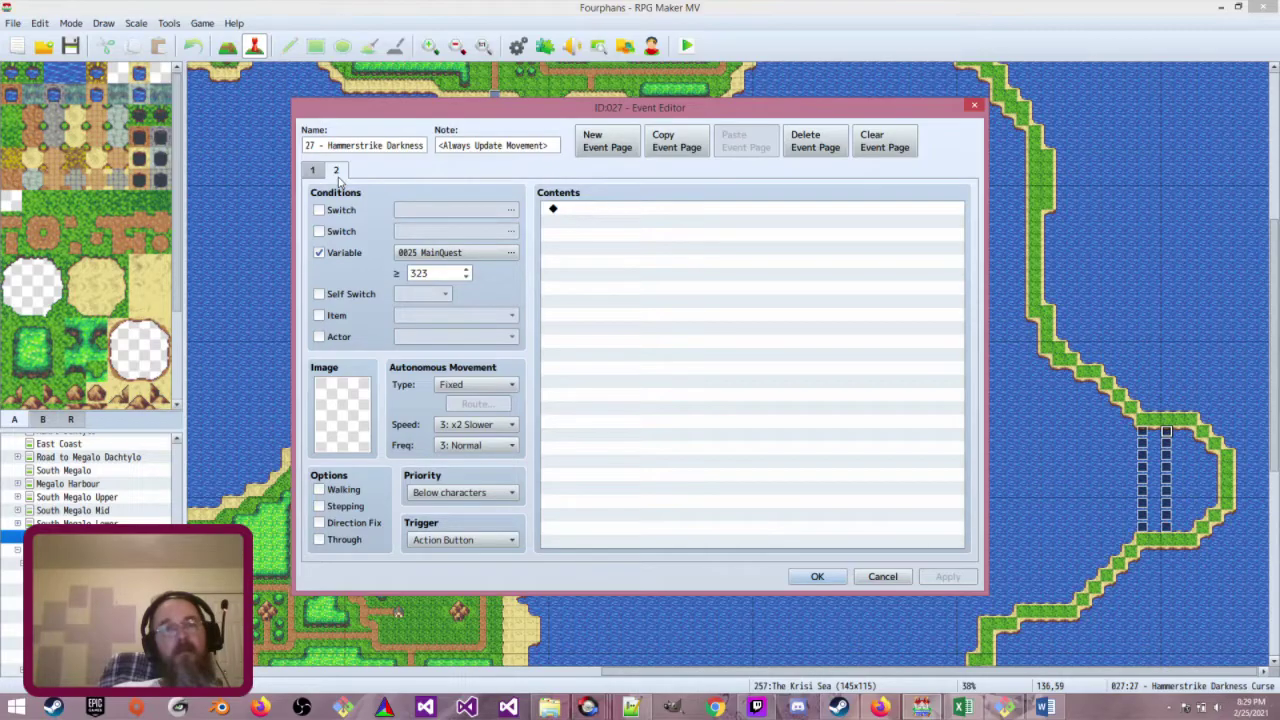
{"action": "left_click", "coordinate": [818, 576]}
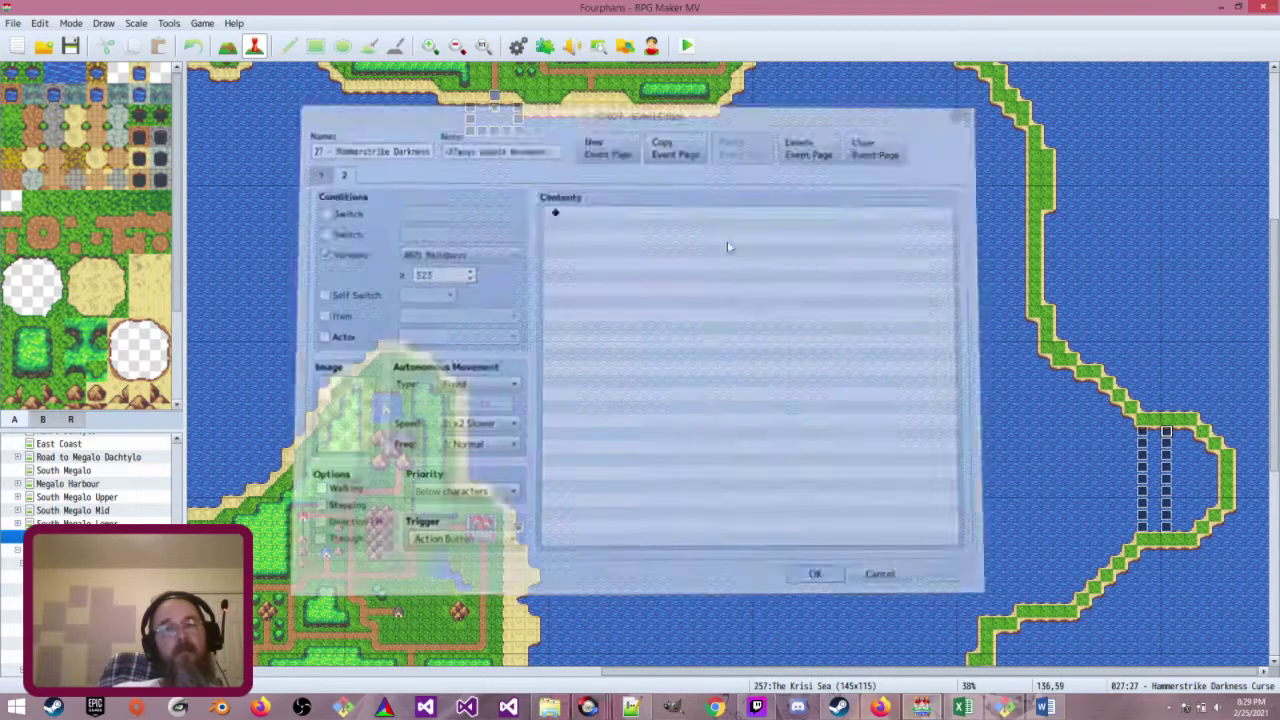